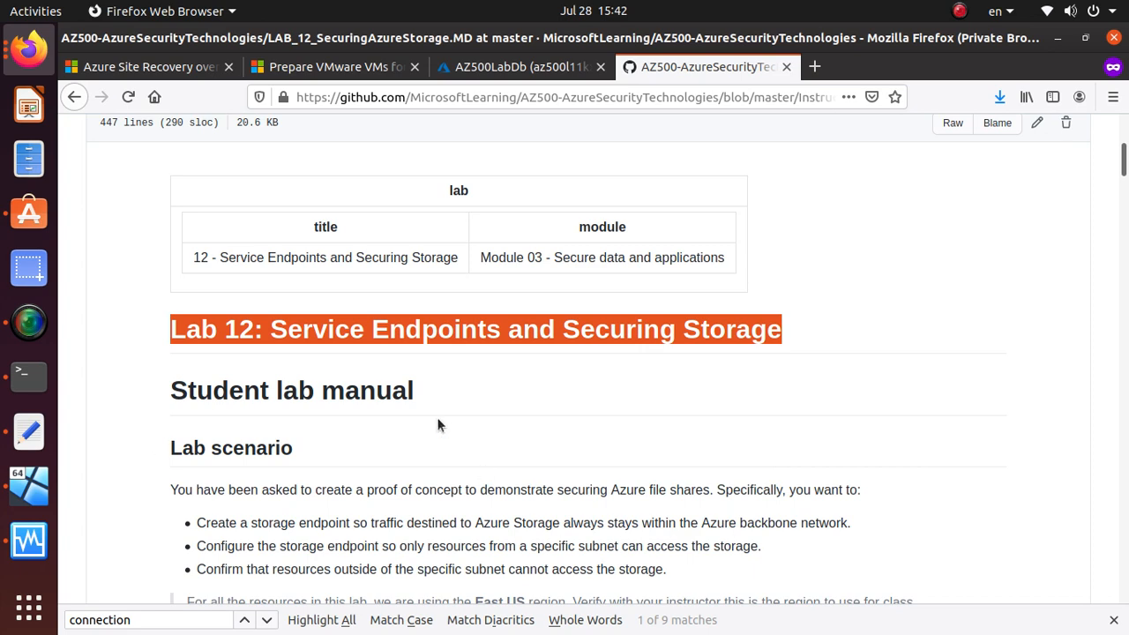
Copy the web address of the Lab 12 page and paste it into a new document in Text Editor.
{"action": "scroll", "coordinate": [437, 424], "scroll_direction": "down", "scroll_amount": 3}
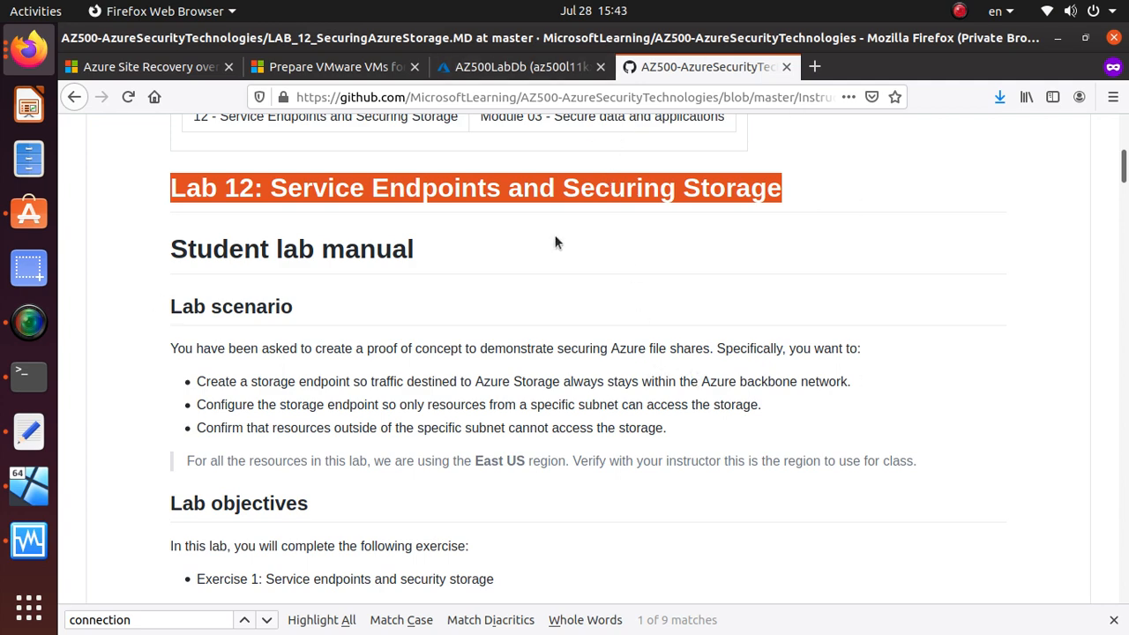
{"action": "scroll", "coordinate": [557, 242], "scroll_direction": "up", "scroll_amount": 5}
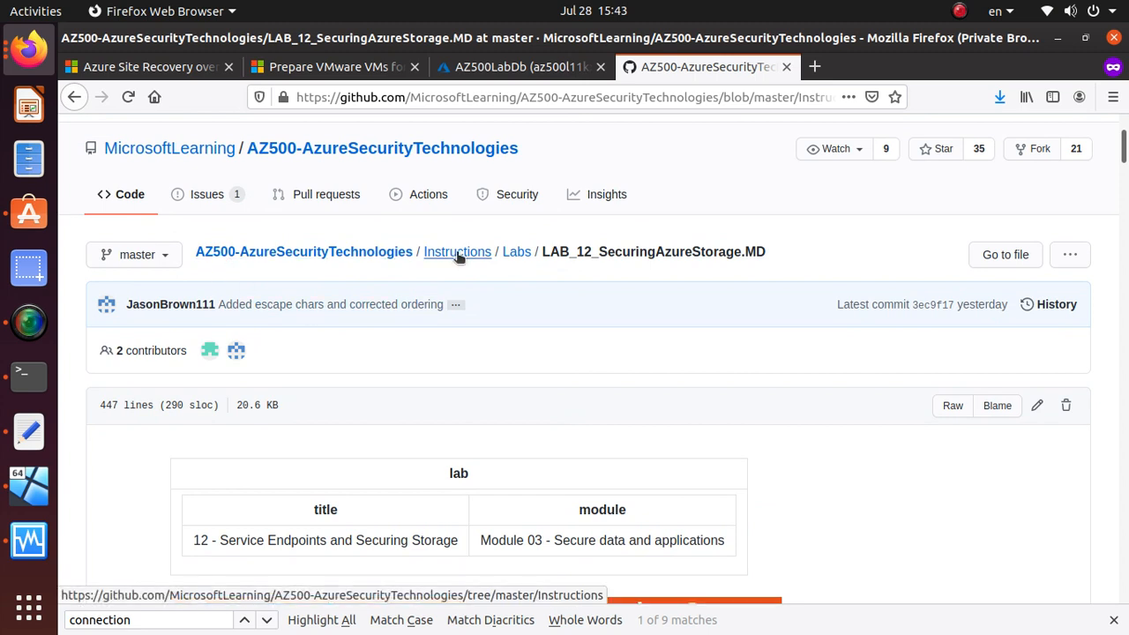
{"action": "right_click", "coordinate": [501, 98]}
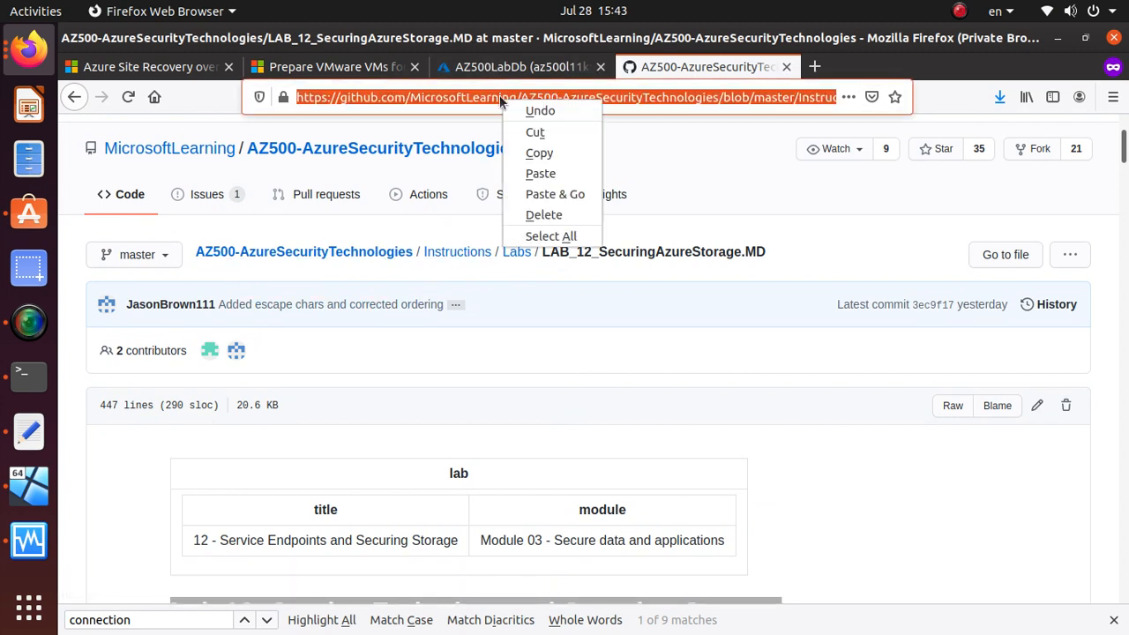
{"action": "left_click", "coordinate": [576, 153]}
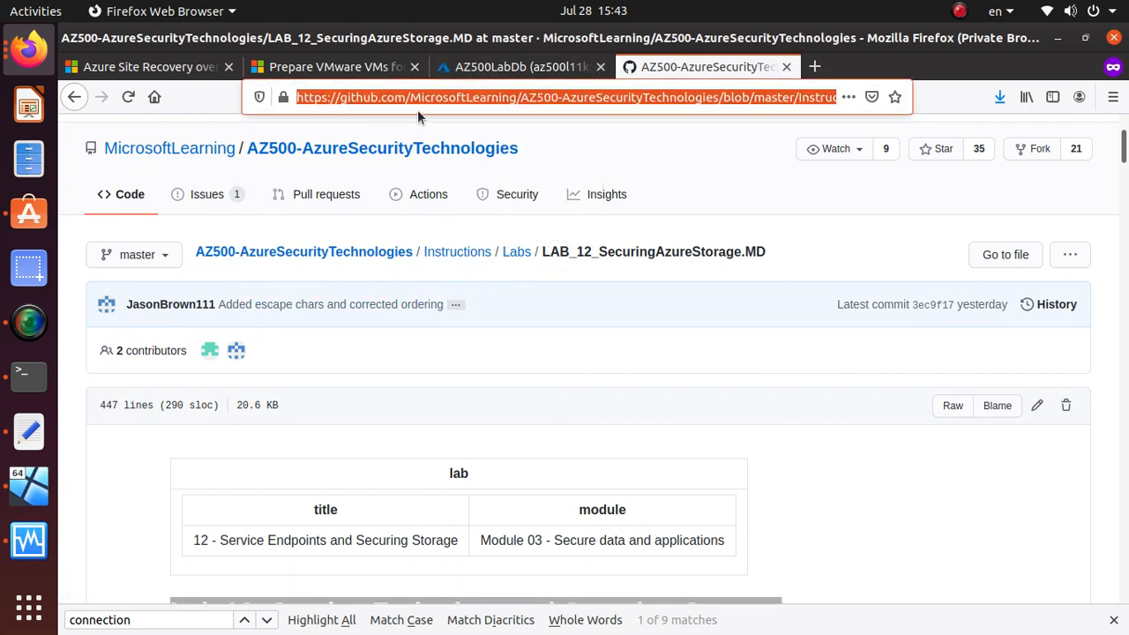
{"action": "left_click", "coordinate": [29, 431]}
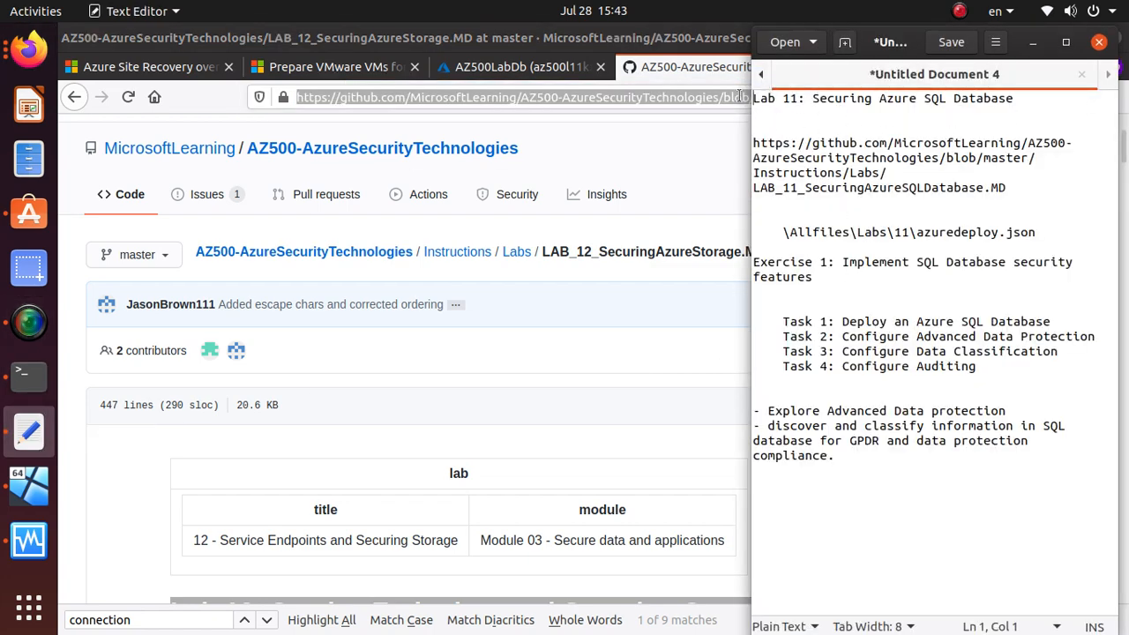
{"action": "left_click", "coordinate": [844, 42]}
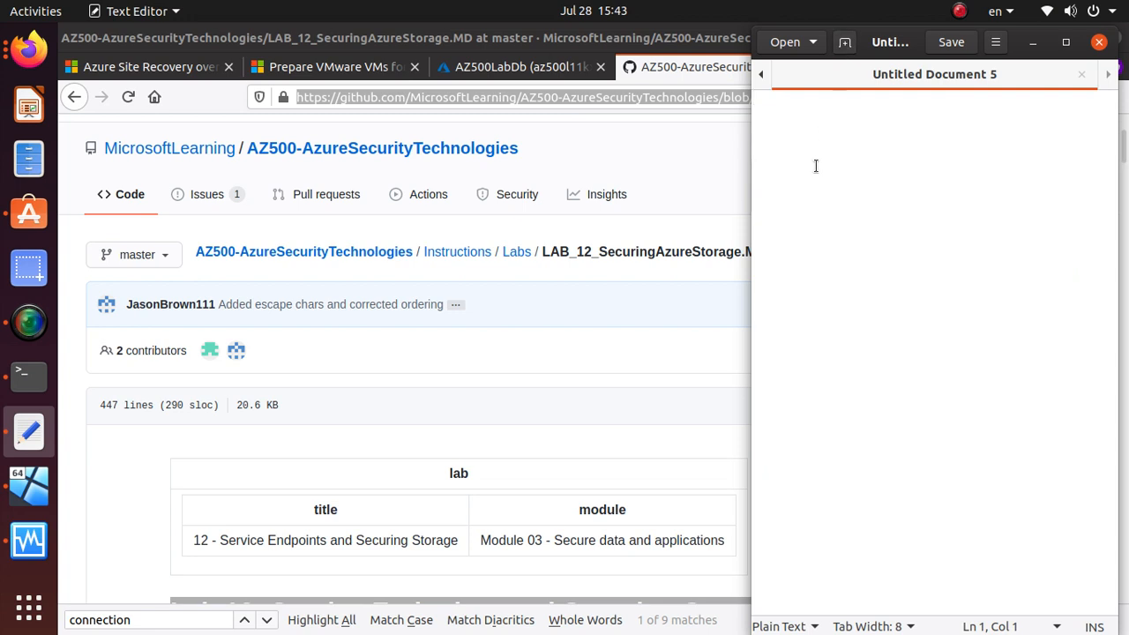
{"action": "key", "text": "ctrl+v"}
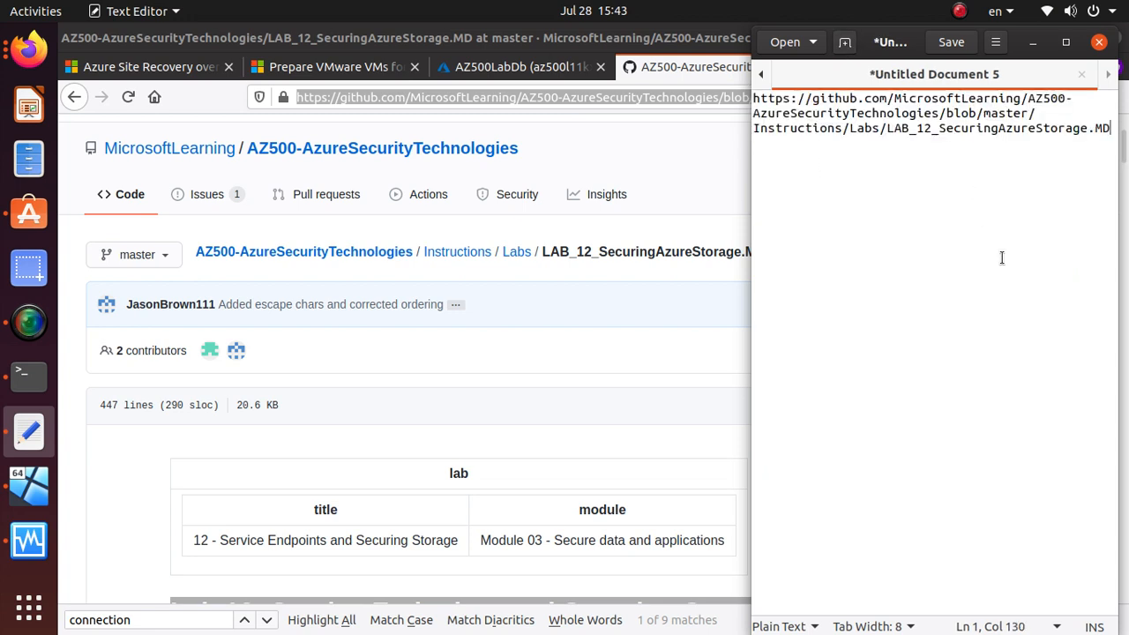
Insert blank lines above the link and paste the path AZ500-AzureSecurityTechnologies/Instructions/Labs/LAB_12_SecuringAzureStorage.MD, copied from the GitHub page in Firefox, there.
{"action": "key", "text": "ctrl+Home"}
{"action": "key", "text": "Return"}
{"action": "key", "text": "Return"}
{"action": "key", "text": "Return"}
{"action": "key", "text": "Return"}
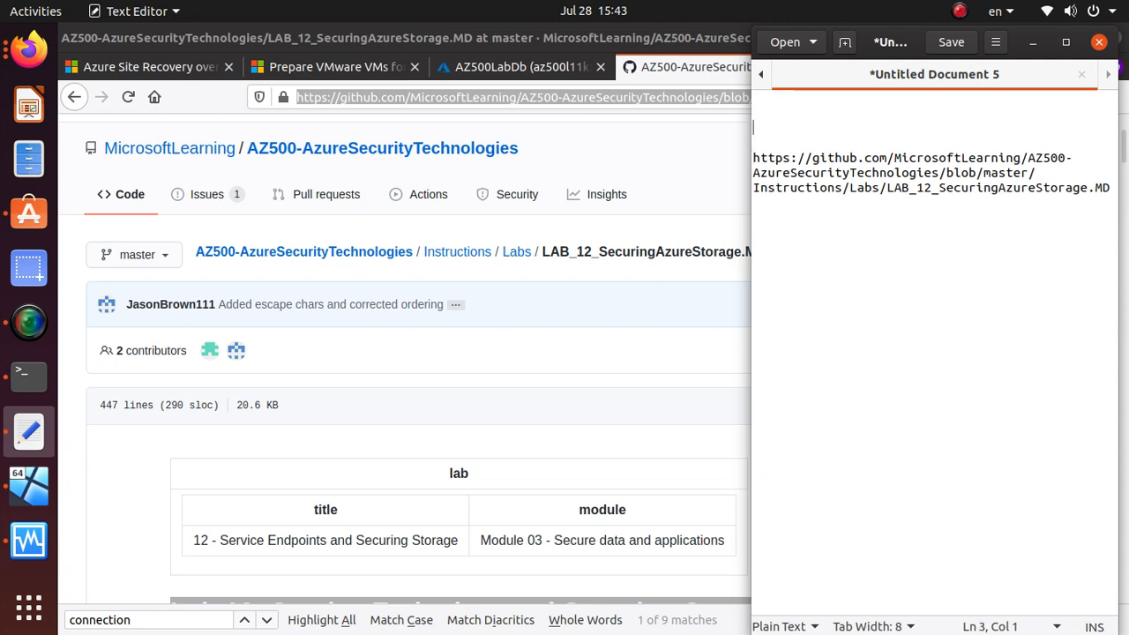
{"action": "left_click", "coordinate": [616, 250]}
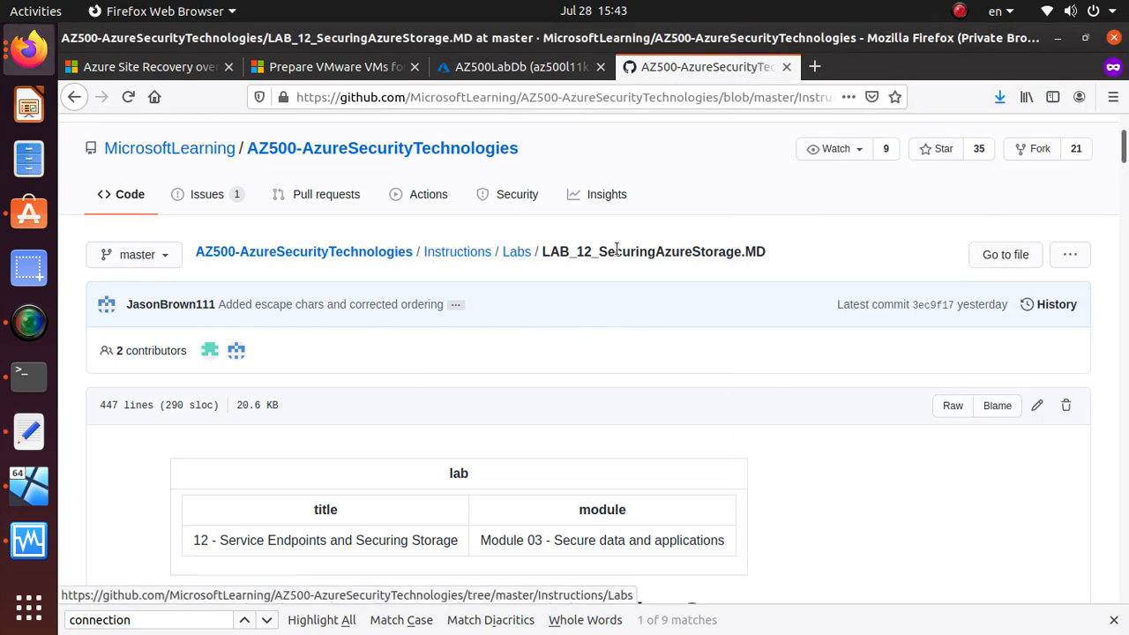
{"action": "left_click_drag", "start_coordinate": [767, 252], "coordinate": [188, 256]}
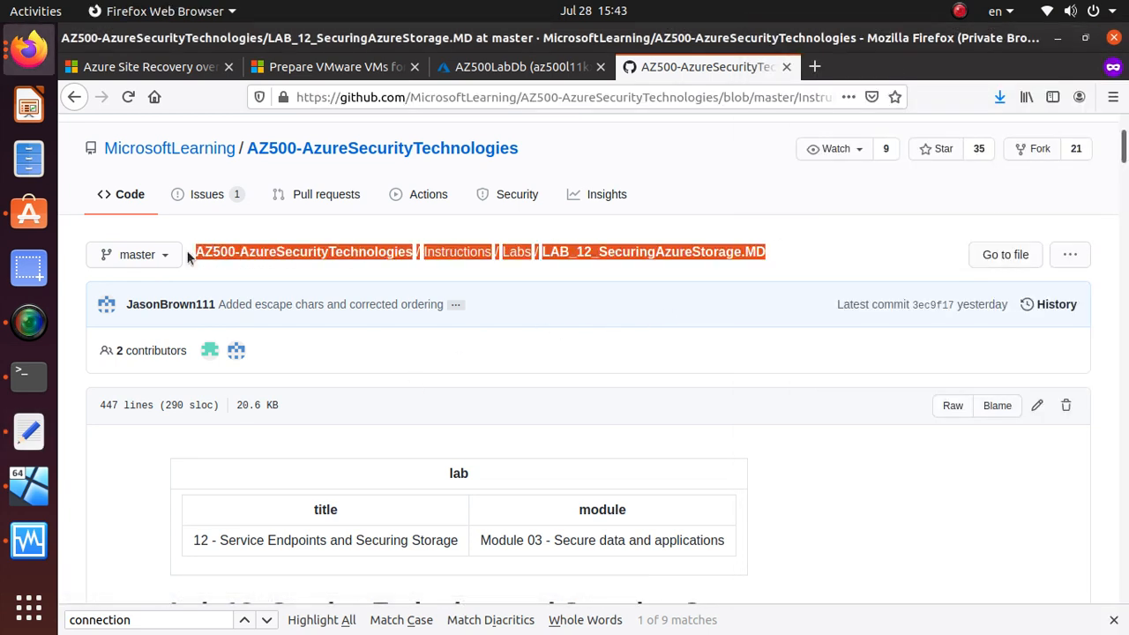
{"action": "key", "text": "alt+Tab"}
{"action": "left_click", "coordinate": [773, 129]}
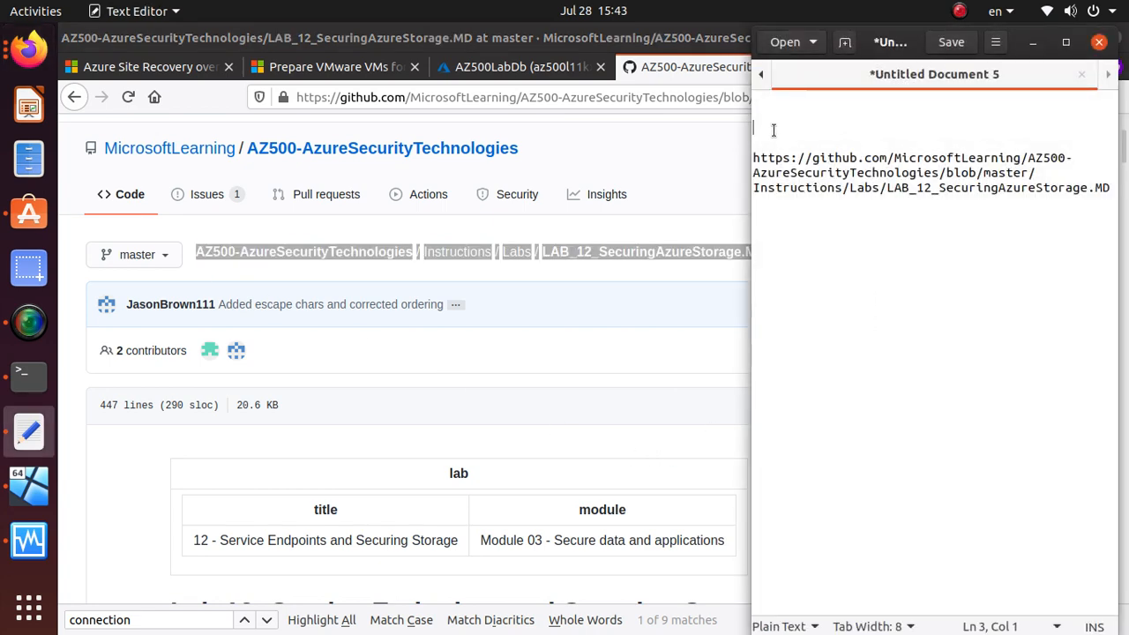
{"action": "key", "text": "ctrl+v"}
{"action": "key", "text": "BackSpace"}
{"action": "key", "text": "Return"}
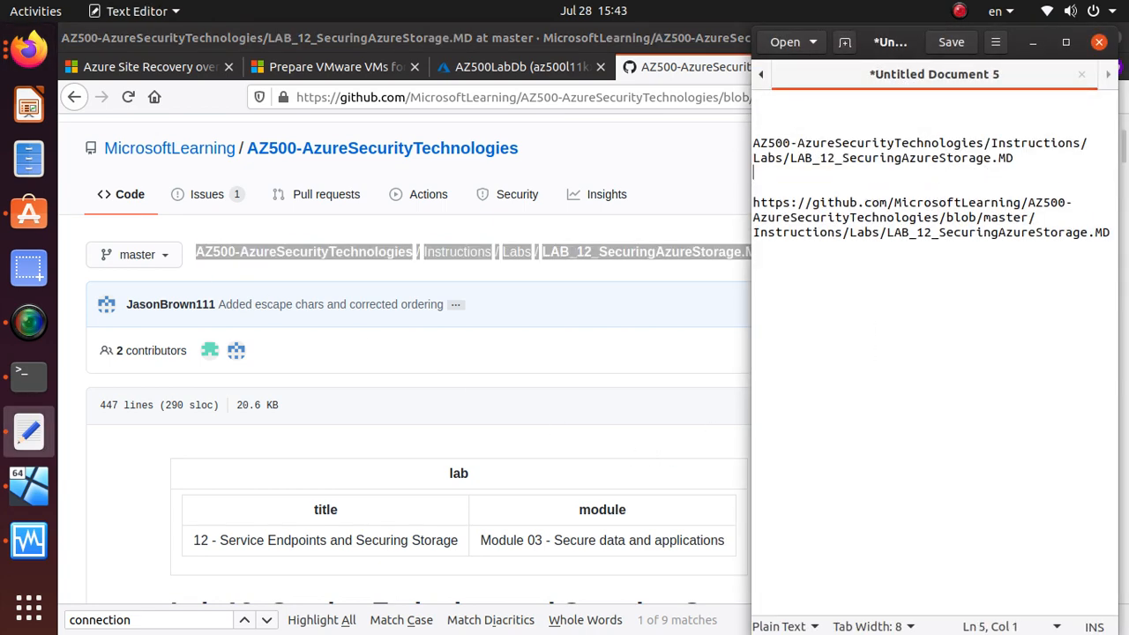
Add a dashed separator line beneath the file path and remove the blank line before the link.
{"action": "type", "text": "--------------------------------------"}
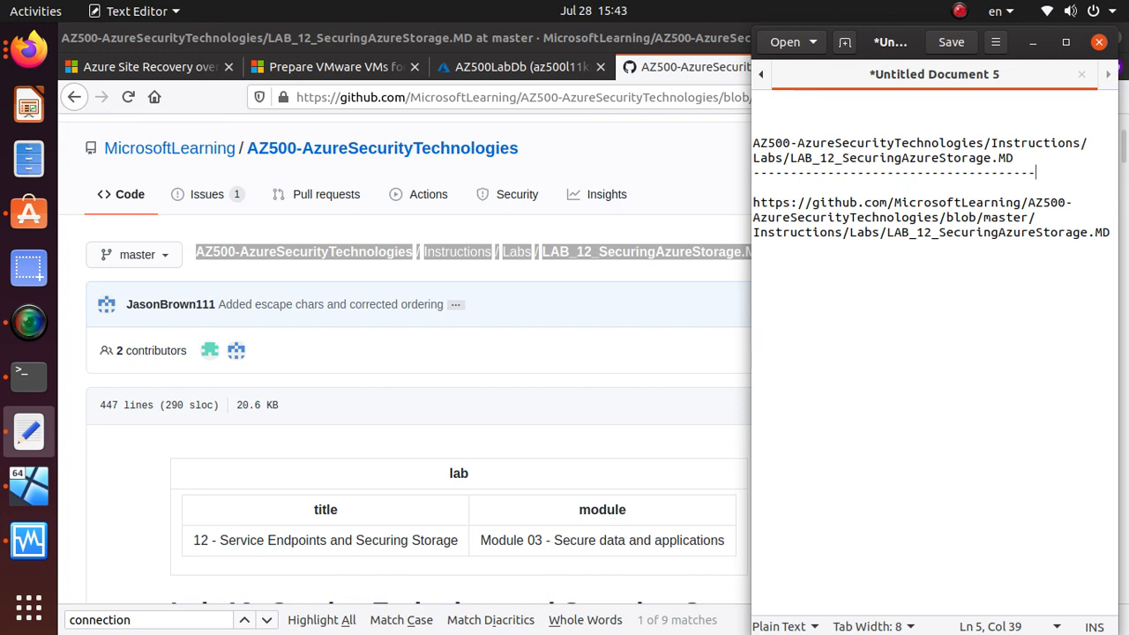
{"action": "key", "text": "Delete"}
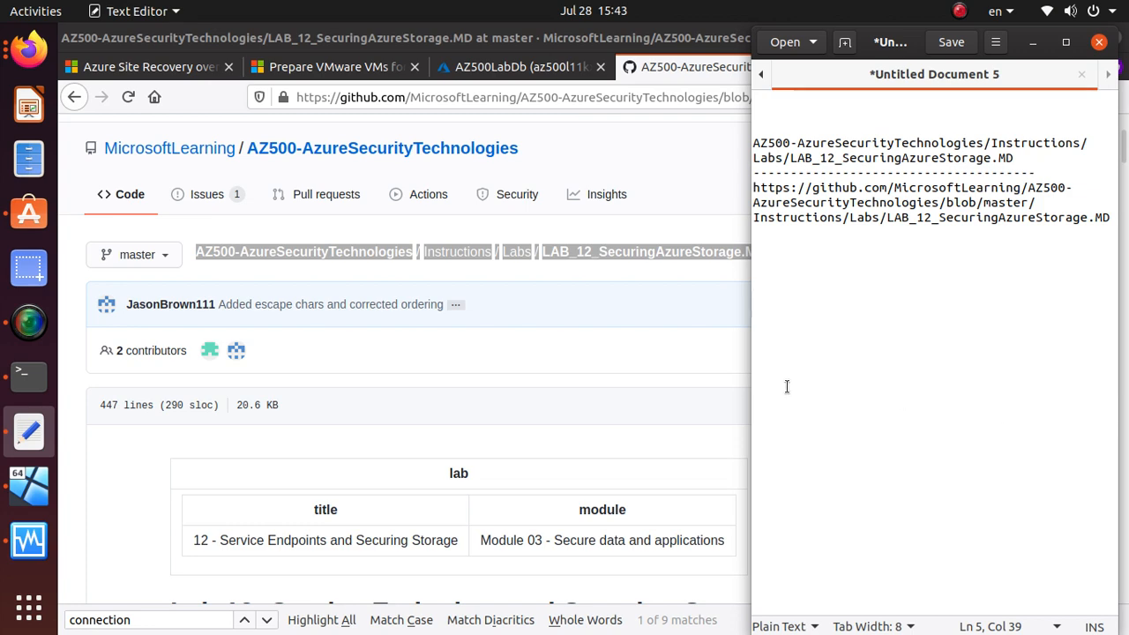
Switch back to Firefox and read the three Lab scenario requirements about the storage endpoint and subnet access.
{"action": "left_click", "coordinate": [662, 365]}
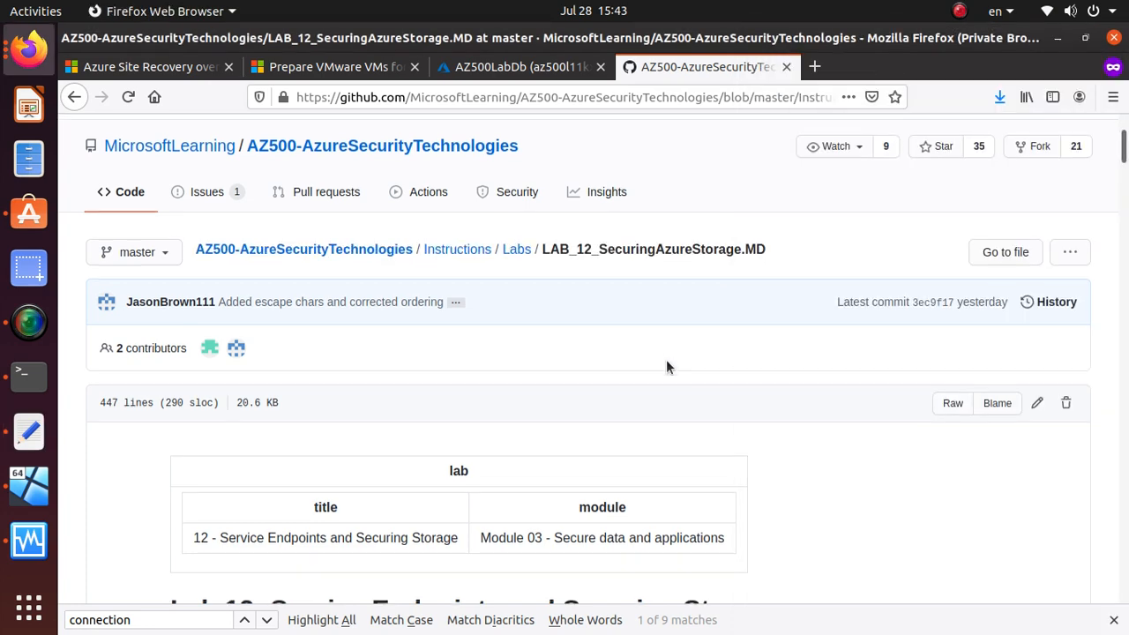
{"action": "scroll", "coordinate": [666, 366], "scroll_direction": "down", "scroll_amount": 4}
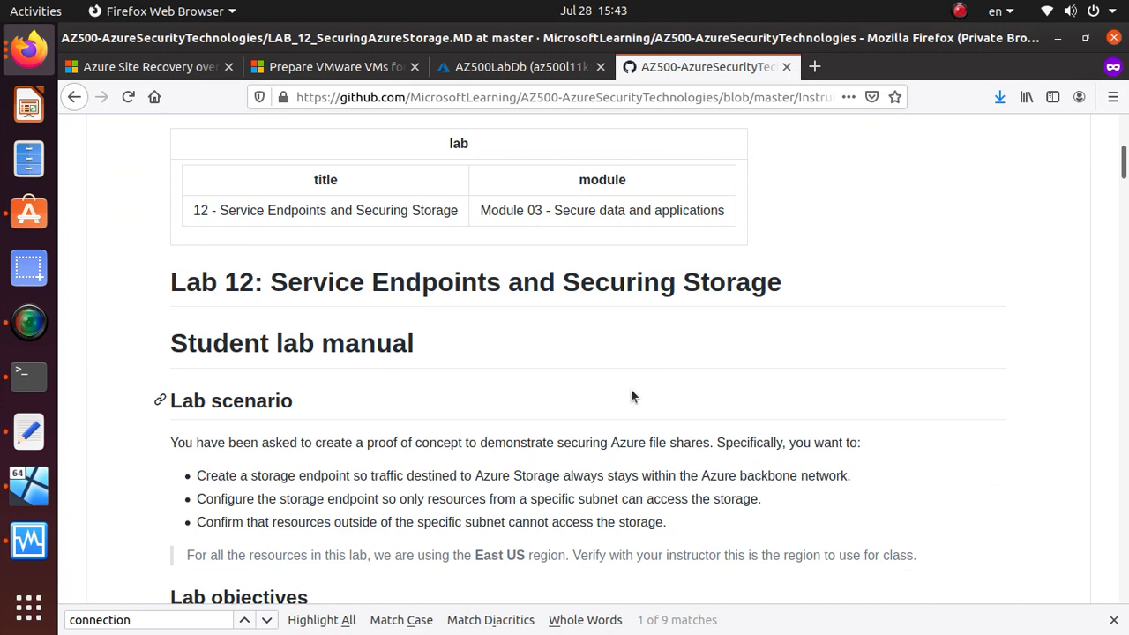
{"action": "scroll", "coordinate": [620, 436], "scroll_direction": "down", "scroll_amount": 3}
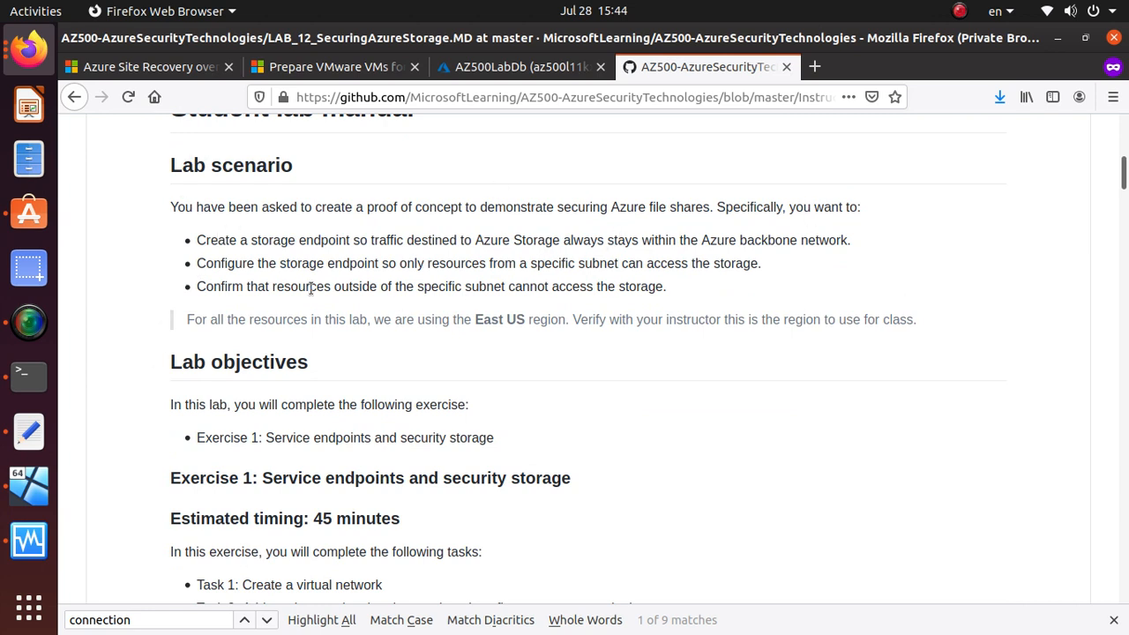
{"action": "left_click_drag", "start_coordinate": [199, 240], "coordinate": [353, 240]}
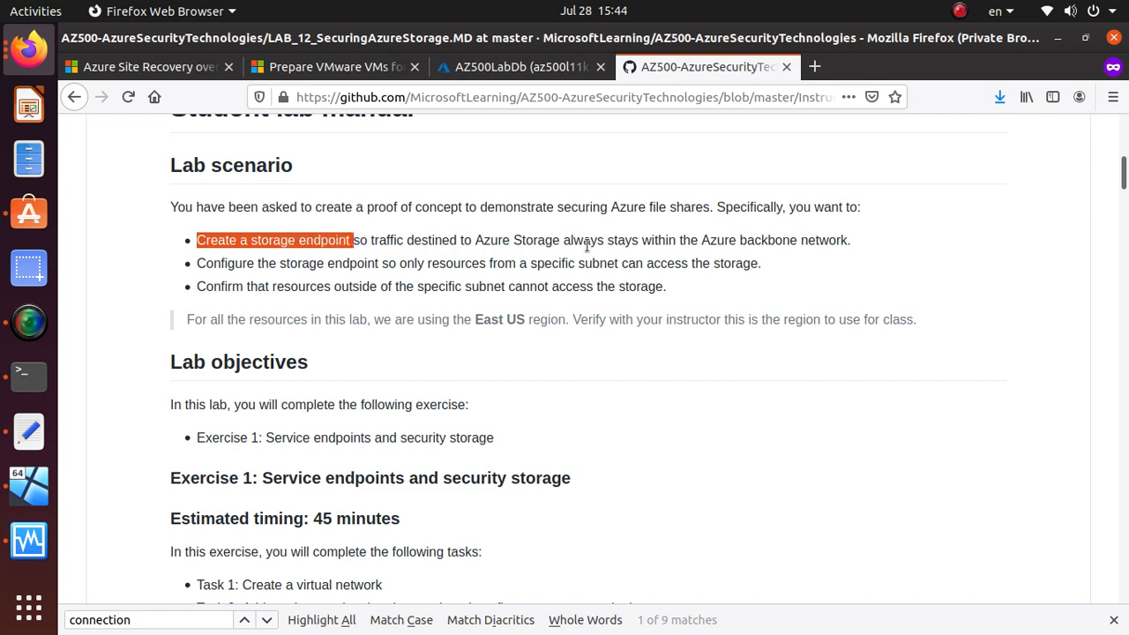
{"action": "left_click_drag", "start_coordinate": [552, 240], "coordinate": [838, 236]}
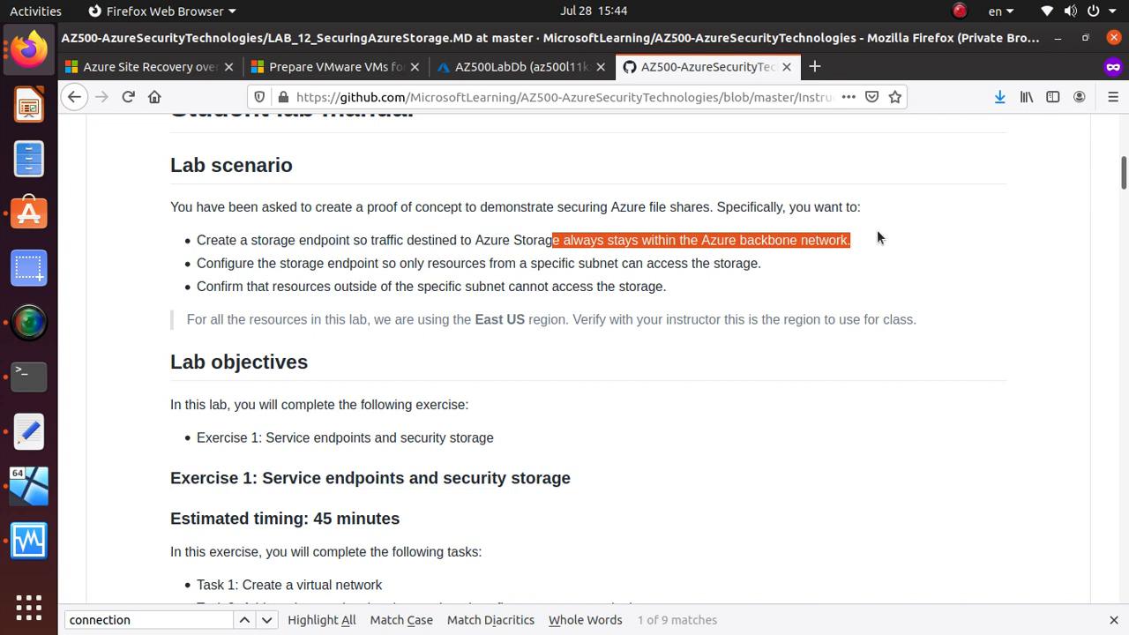
{"action": "left_click", "coordinate": [530, 262]}
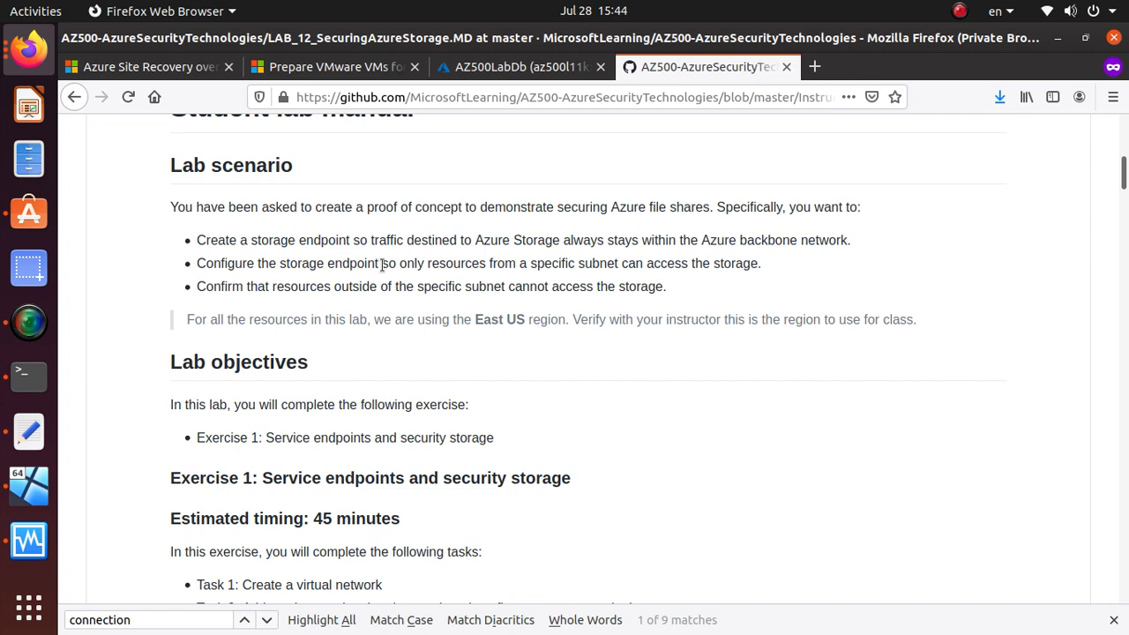
{"action": "triple_click", "coordinate": [598, 268]}
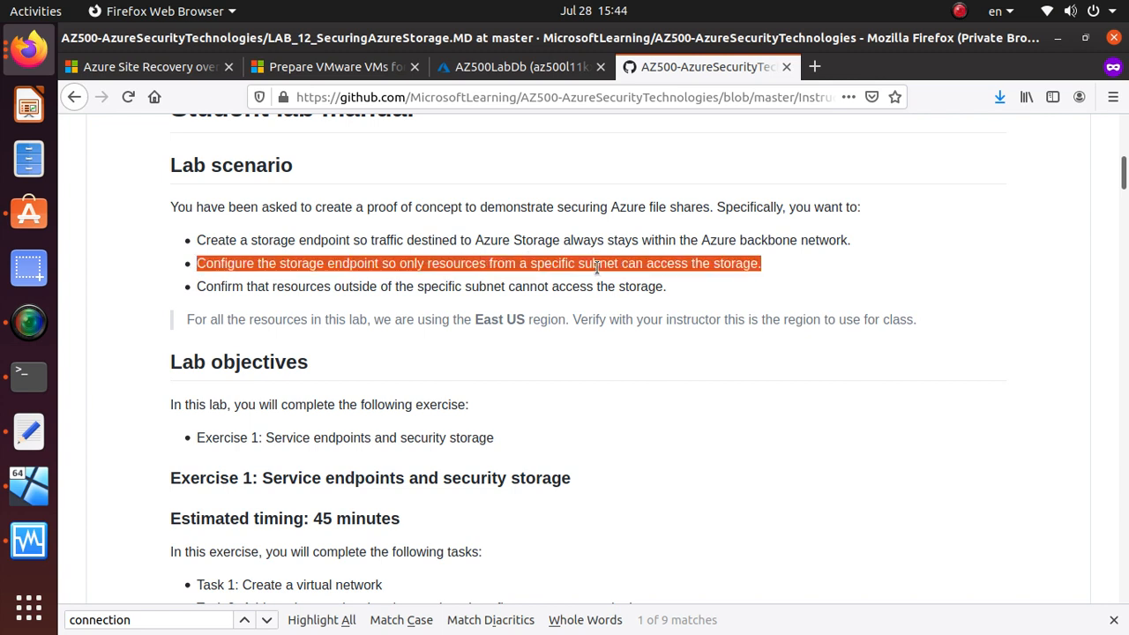
{"action": "triple_click", "coordinate": [564, 281]}
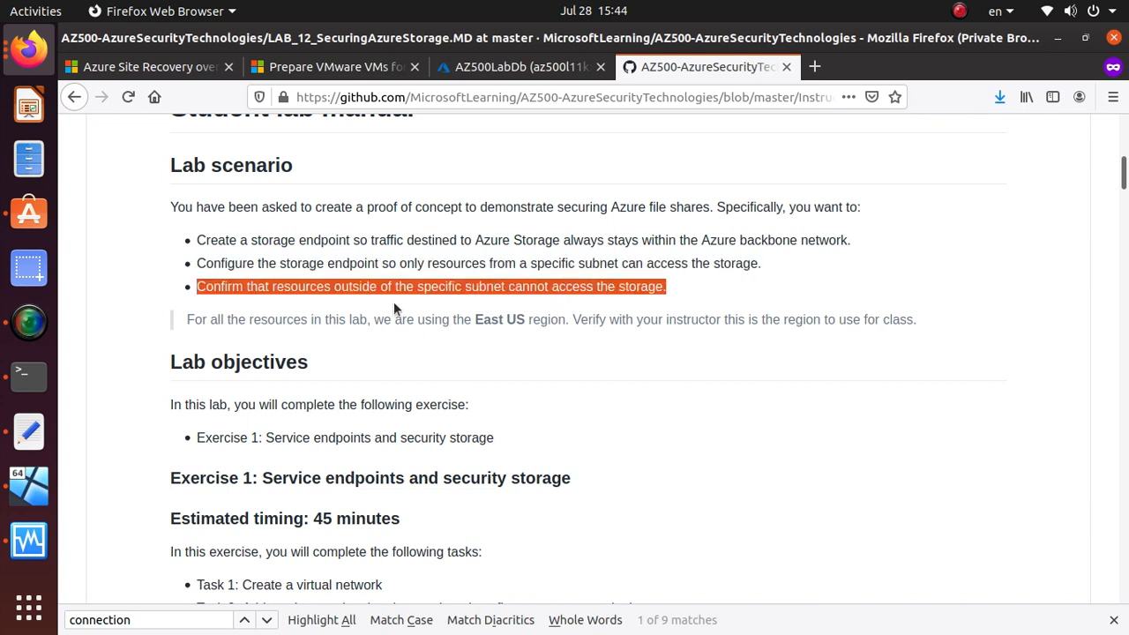
{"action": "left_click", "coordinate": [682, 288]}
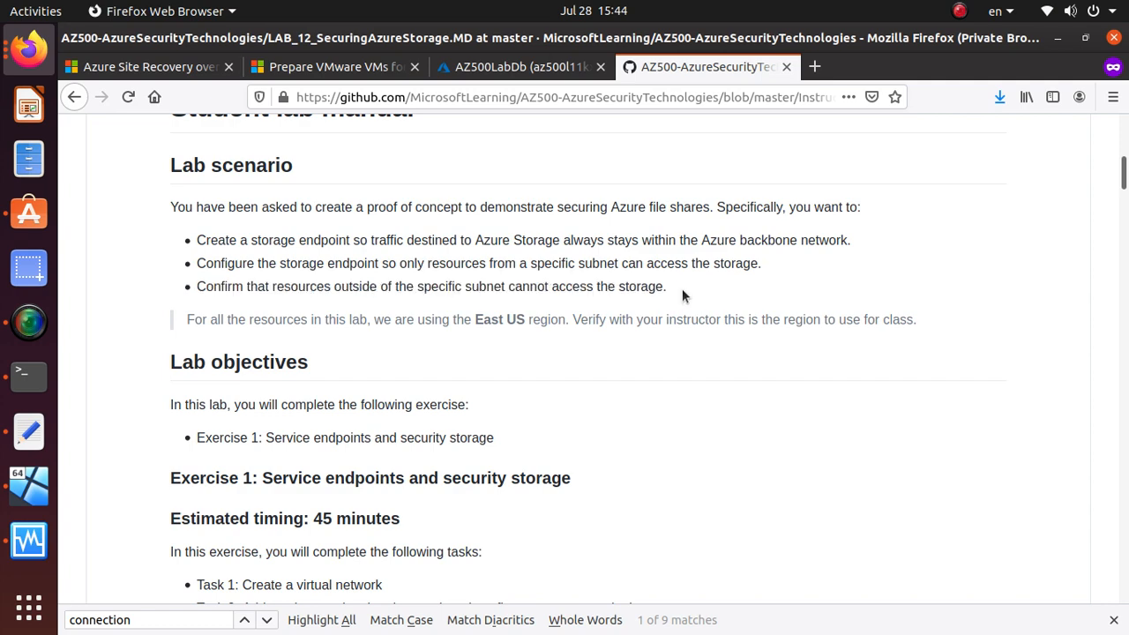
Copy the three Lab scenario bullets and paste them below the link in the Text Editor notes, after a blank line.
{"action": "left_click_drag", "start_coordinate": [682, 288], "coordinate": [150, 233]}
{"action": "right_click", "coordinate": [289, 247]}
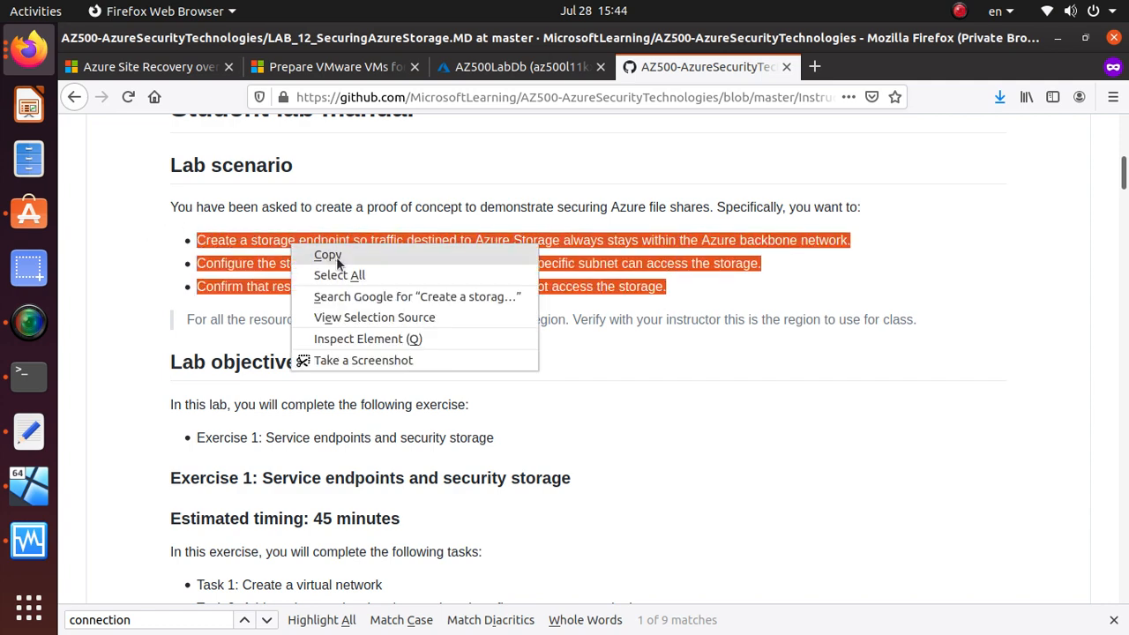
{"action": "left_click", "coordinate": [328, 255]}
{"action": "key", "text": "alt+Tab"}
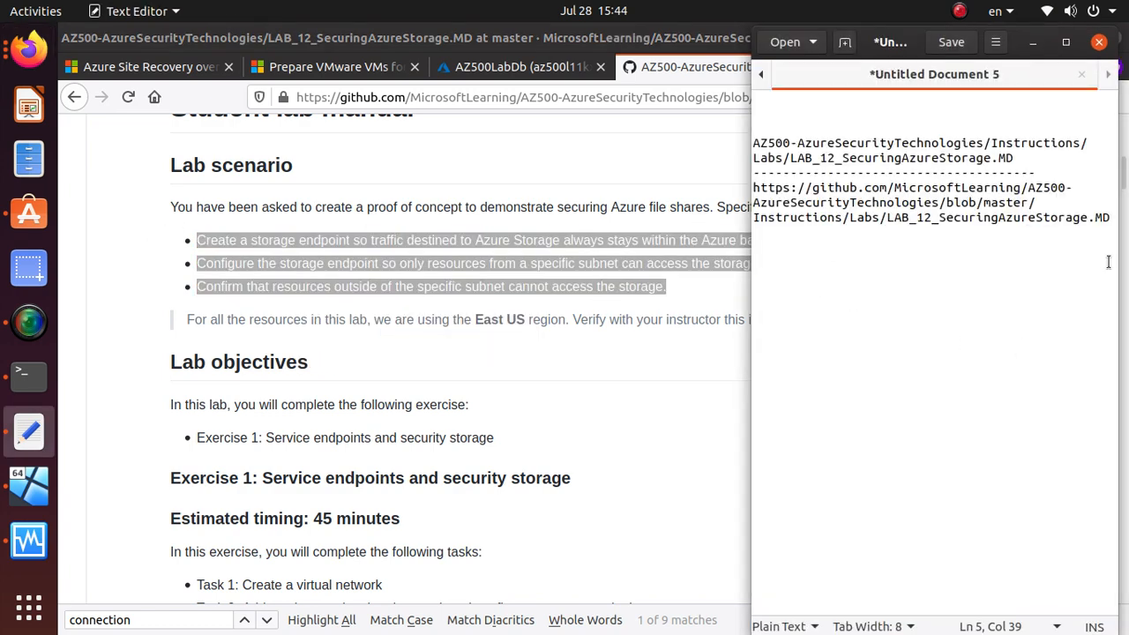
{"action": "left_click", "coordinate": [1115, 217]}
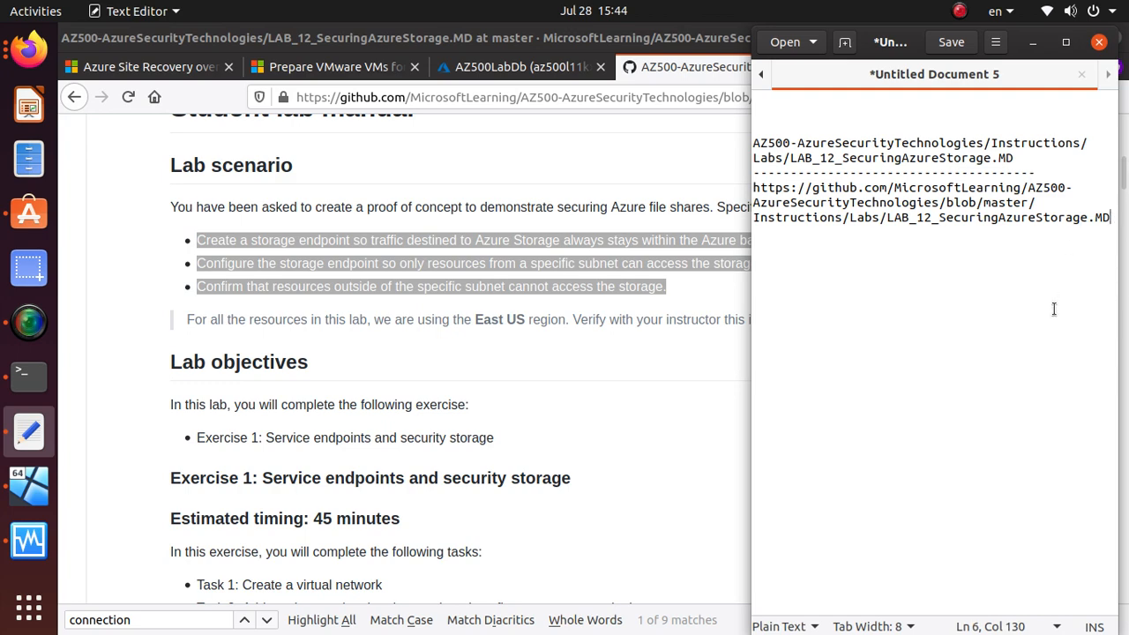
{"action": "key", "text": "Return"}
{"action": "key", "text": "Return"}
{"action": "key", "text": "ctrl+v"}
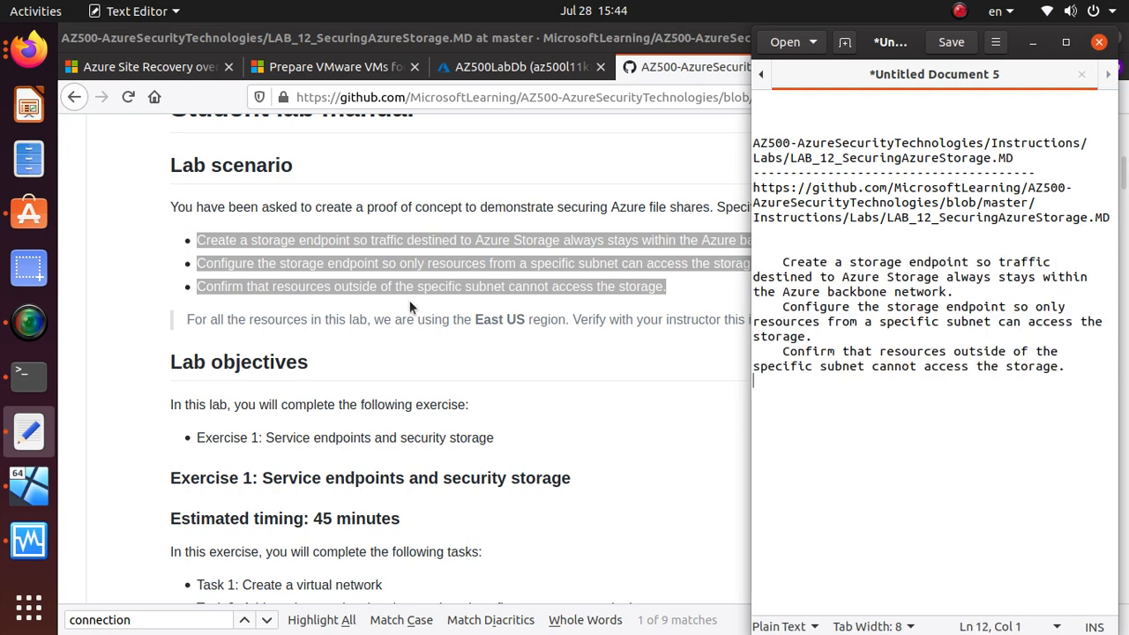
Copy the Exercise 1 list of Tasks 1 to 7 from the Firefox page and paste it below the scenario bullets in Text Editor.
{"action": "left_click", "coordinate": [417, 360]}
{"action": "scroll", "coordinate": [419, 372], "scroll_direction": "down", "scroll_amount": 3}
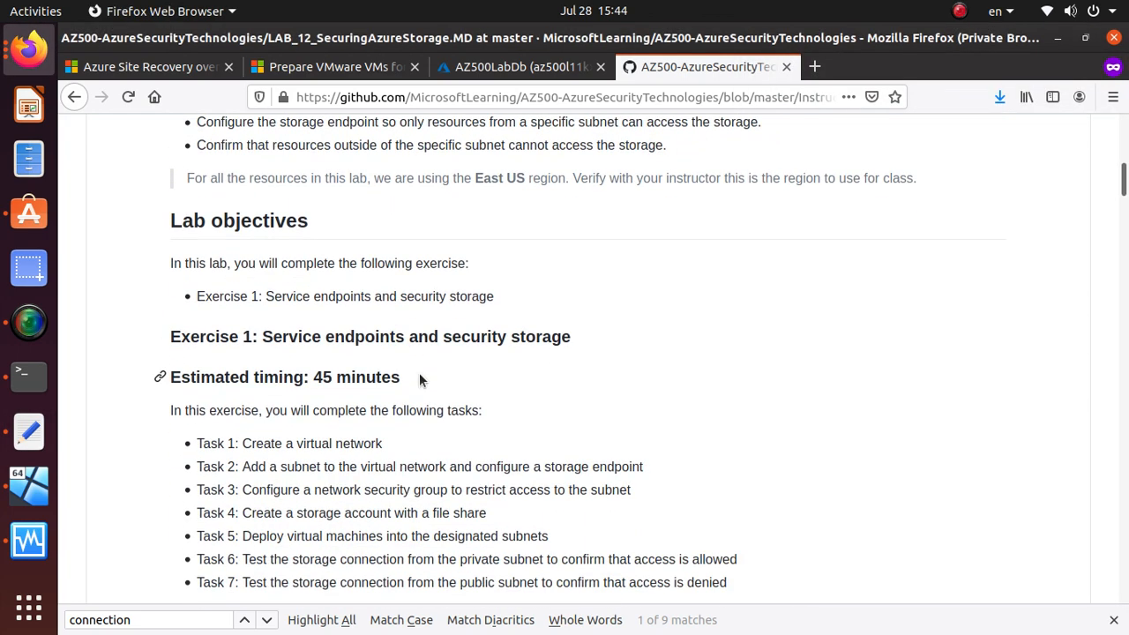
{"action": "triple_click", "coordinate": [362, 299]}
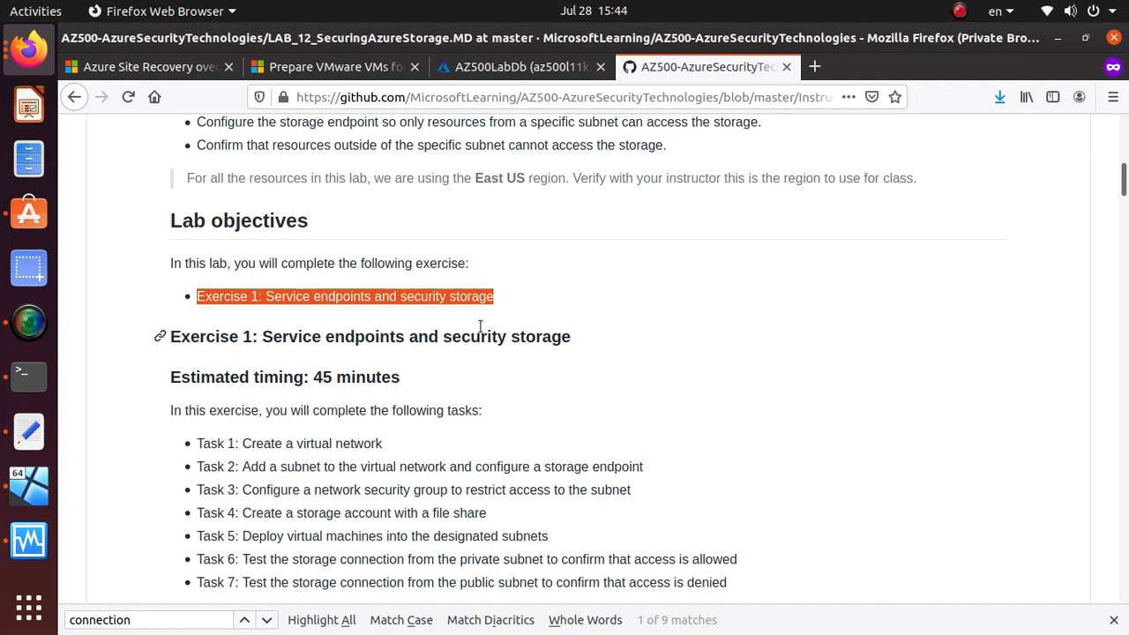
{"action": "scroll", "coordinate": [582, 356], "scroll_direction": "down", "scroll_amount": 4}
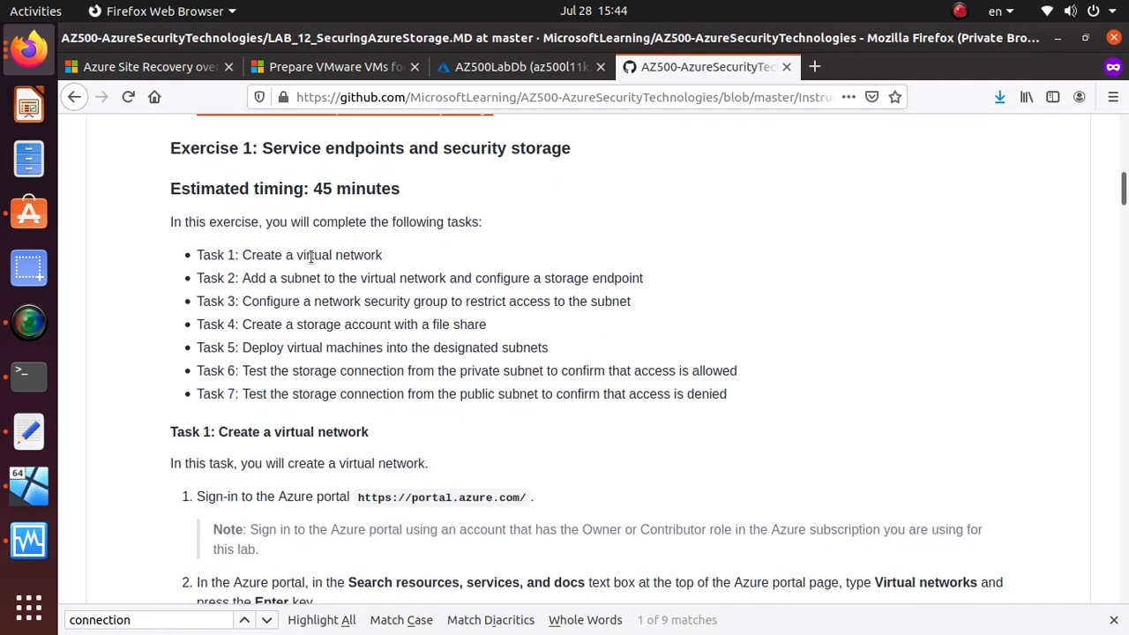
{"action": "triple_click", "coordinate": [356, 191]}
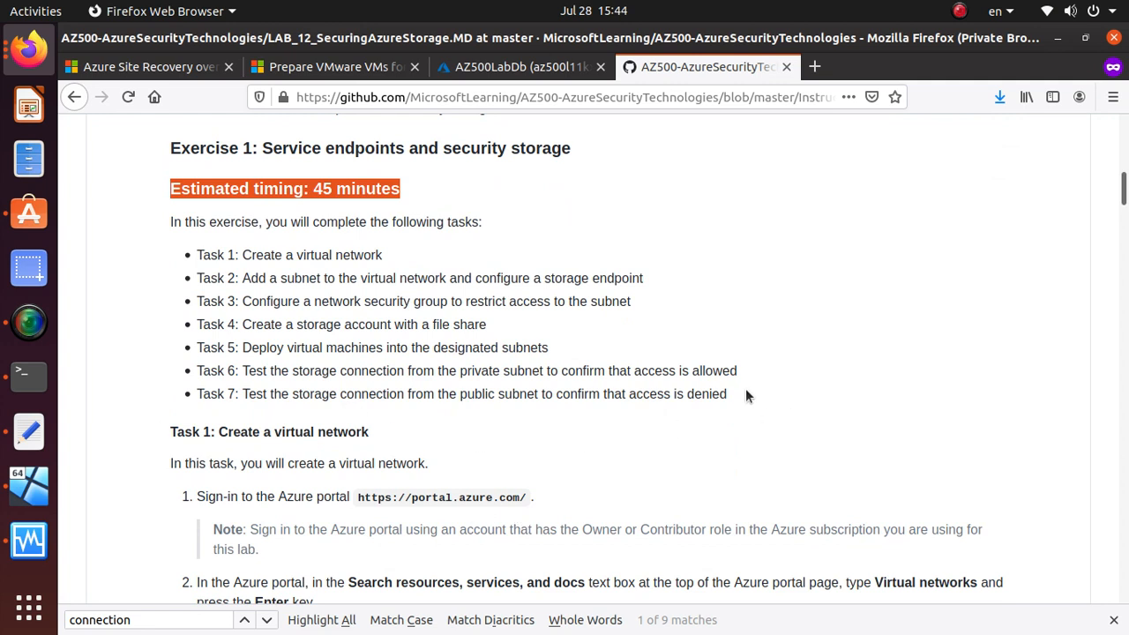
{"action": "left_click_drag", "start_coordinate": [746, 394], "coordinate": [189, 258]}
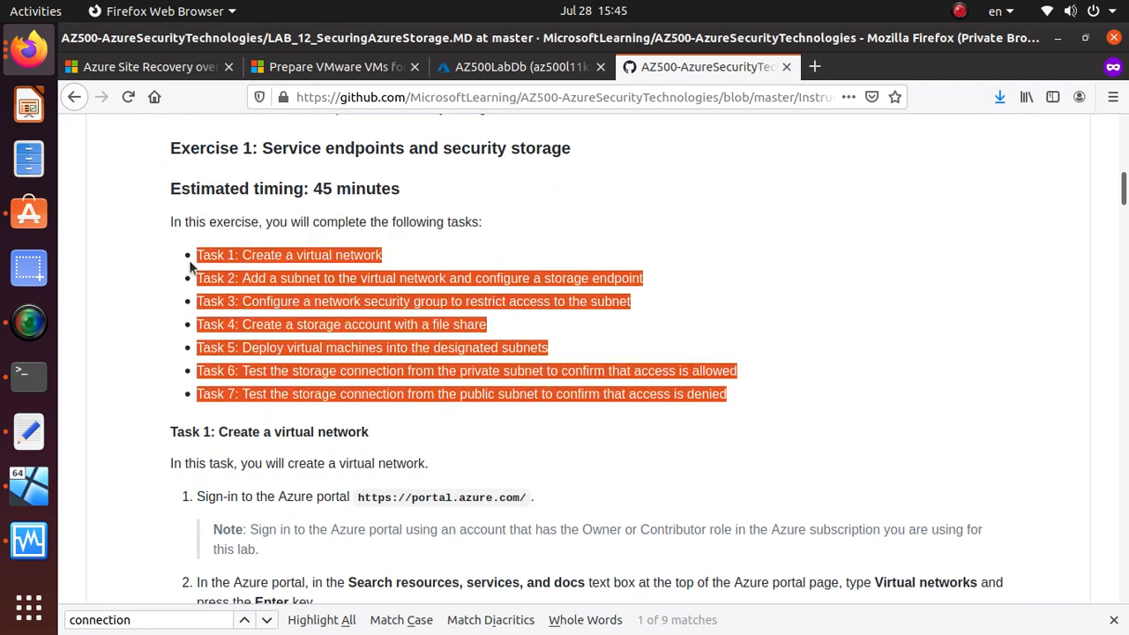
{"action": "right_click", "coordinate": [240, 268]}
{"action": "left_click", "coordinate": [297, 277]}
{"action": "key", "text": "alt+Tab"}
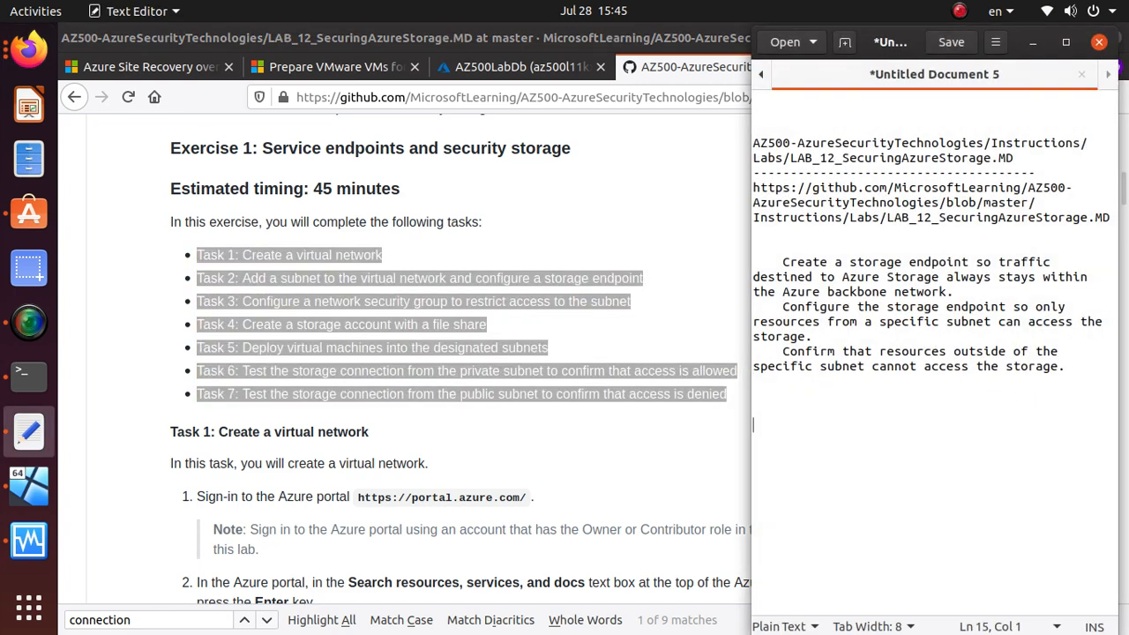
{"action": "key", "text": "ctrl+v"}
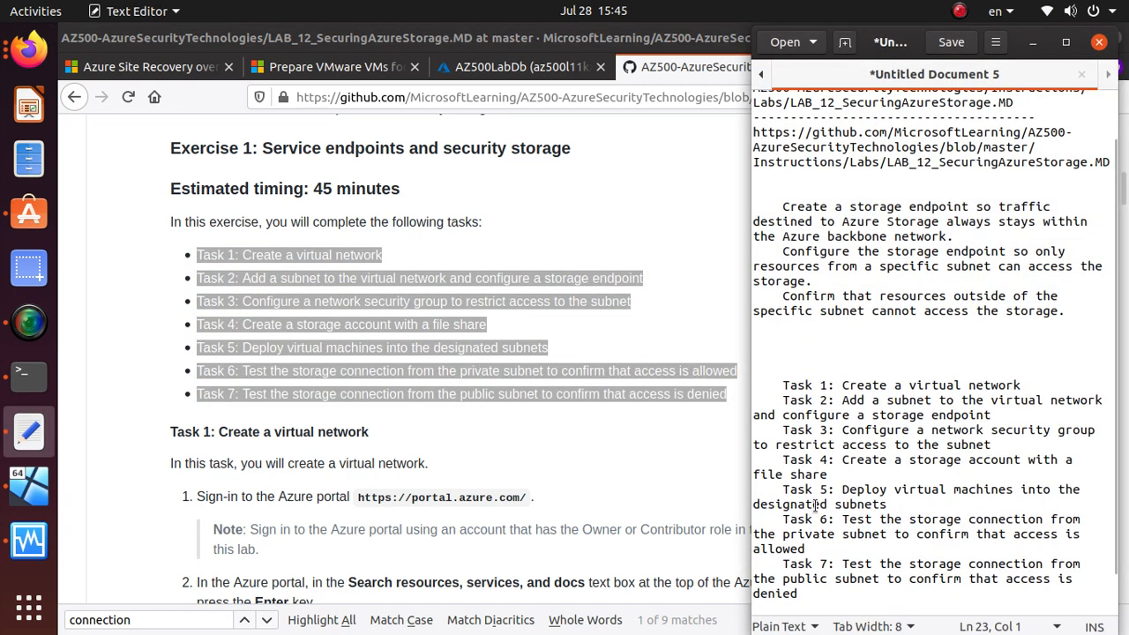
Switch back to Firefox and read Exercise 1 Tasks 1 to 4, covering the virtual network, subnet, network security group and storage account.
{"action": "left_click", "coordinate": [414, 338]}
{"action": "left_click_drag", "start_coordinate": [395, 255], "coordinate": [138, 238]}
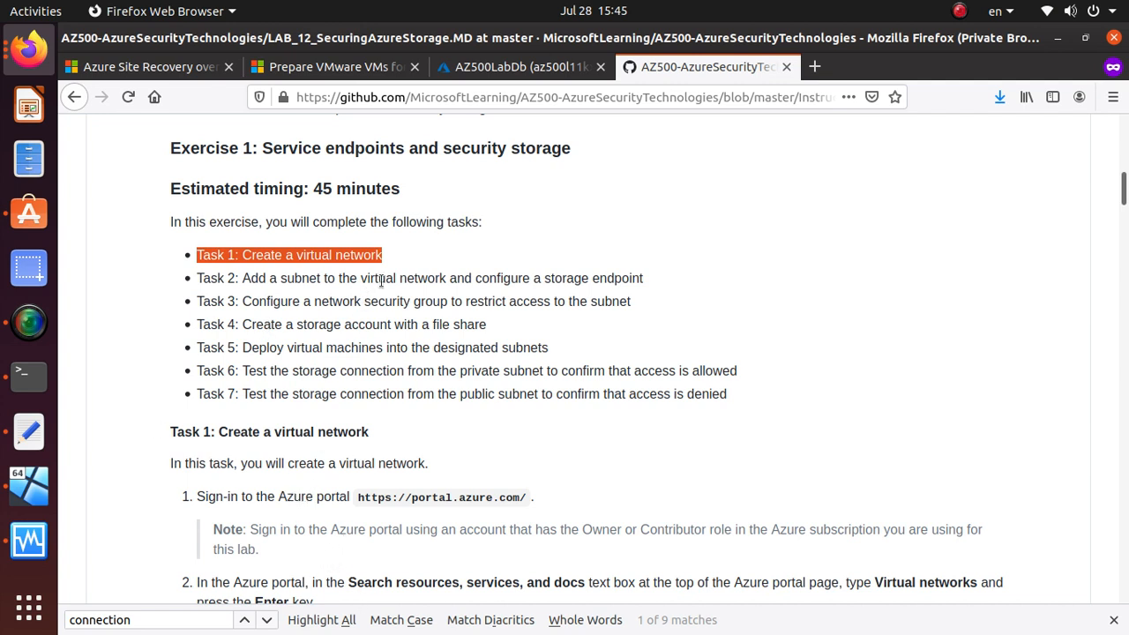
{"action": "left_click", "coordinate": [341, 254]}
{"action": "double_click", "coordinate": [341, 254]}
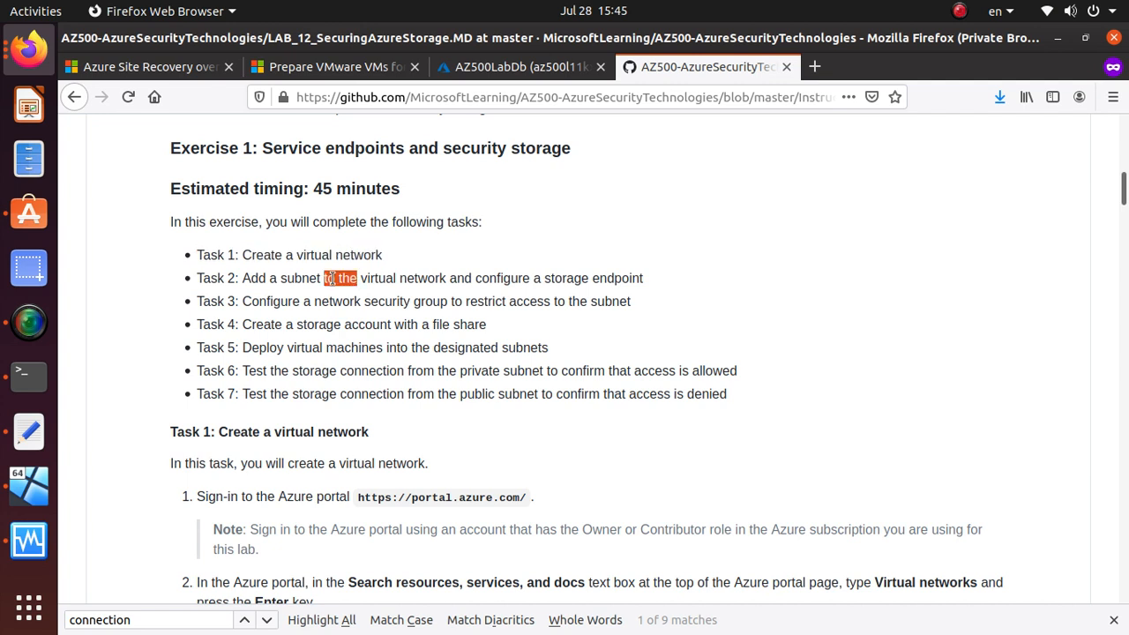
{"action": "triple_click", "coordinate": [331, 277]}
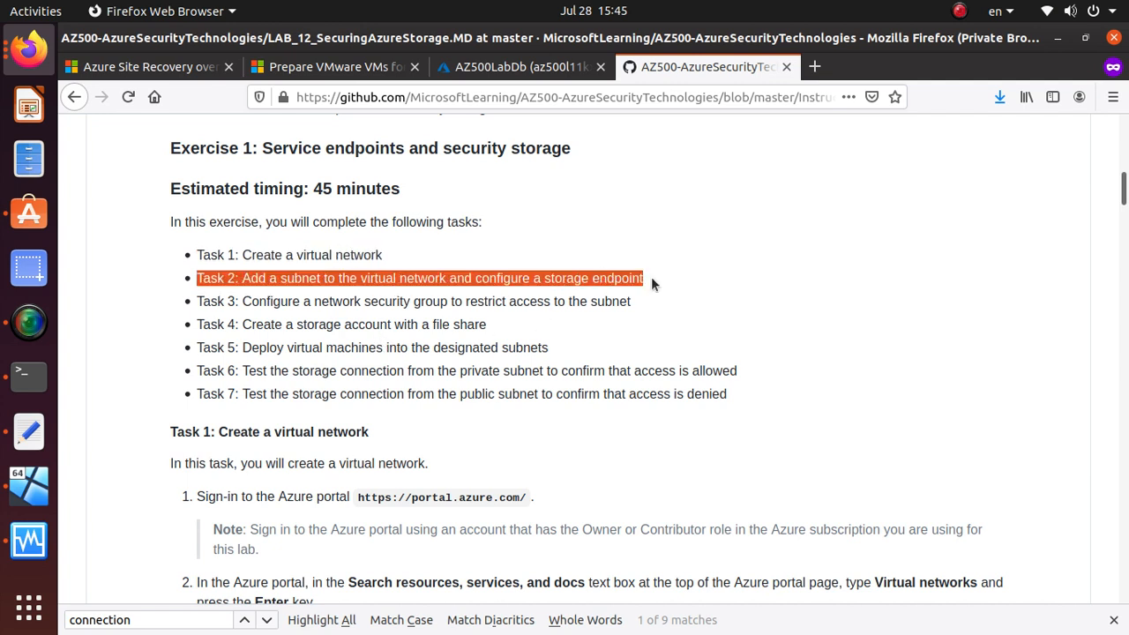
{"action": "left_click", "coordinate": [616, 279]}
{"action": "left_click_drag", "start_coordinate": [544, 278], "coordinate": [574, 277]}
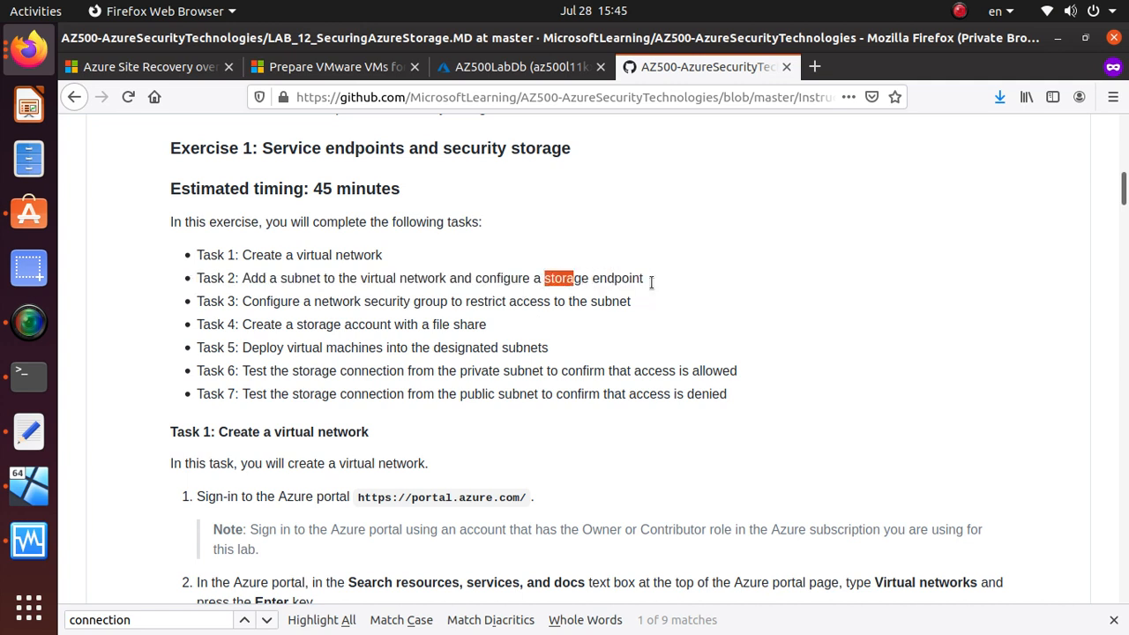
{"action": "left_click_drag", "start_coordinate": [651, 281], "coordinate": [668, 284]}
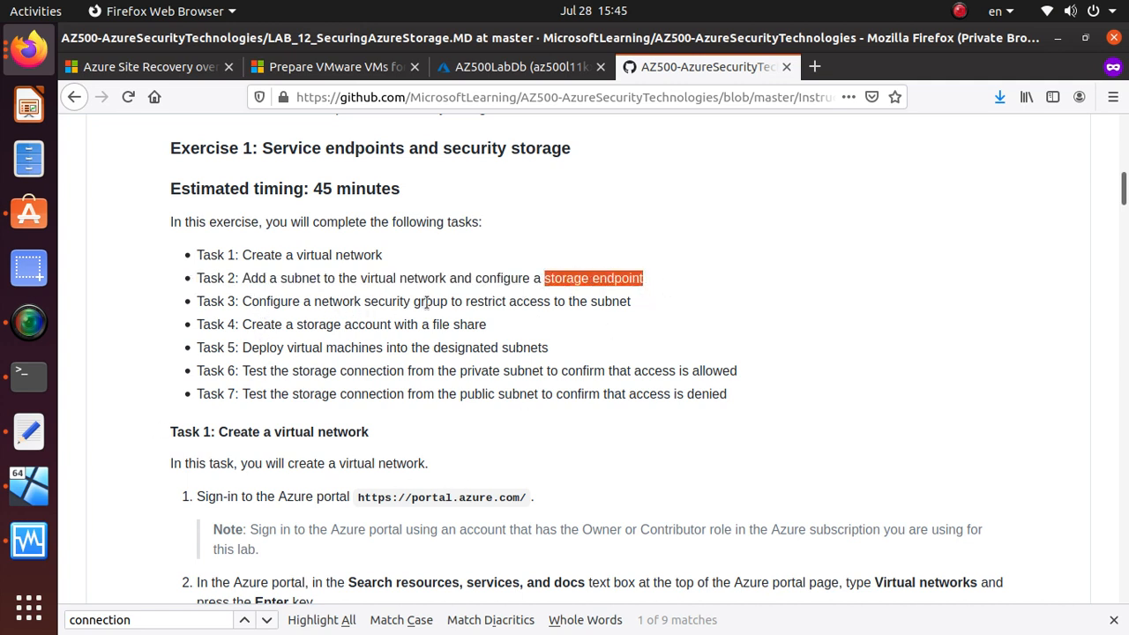
{"action": "left_click", "coordinate": [558, 302]}
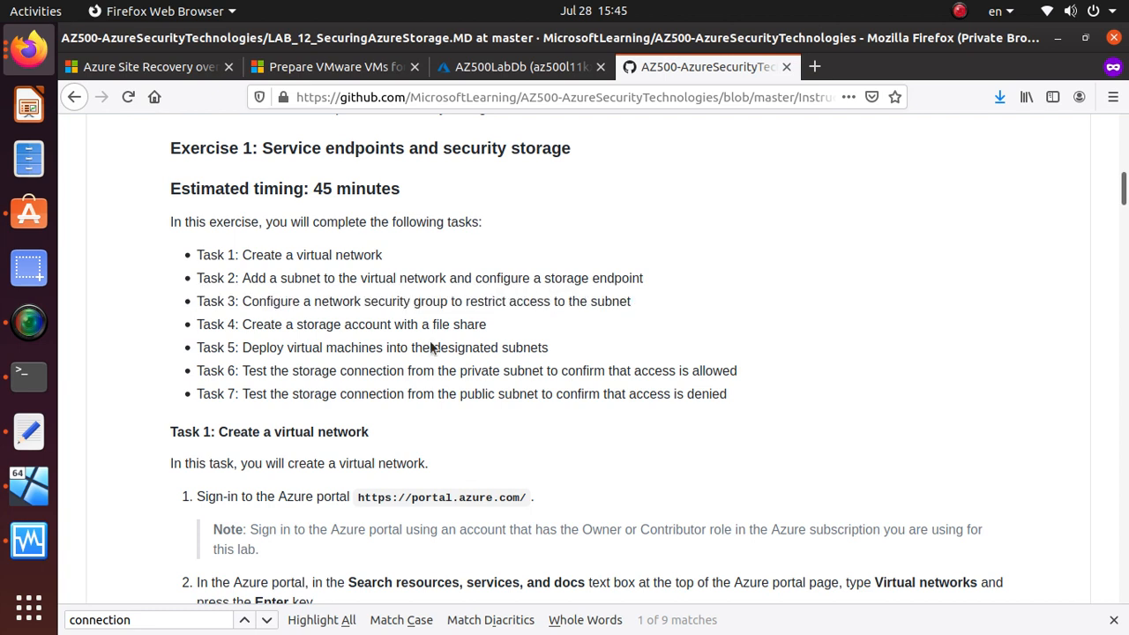
{"action": "double_click", "coordinate": [349, 326]}
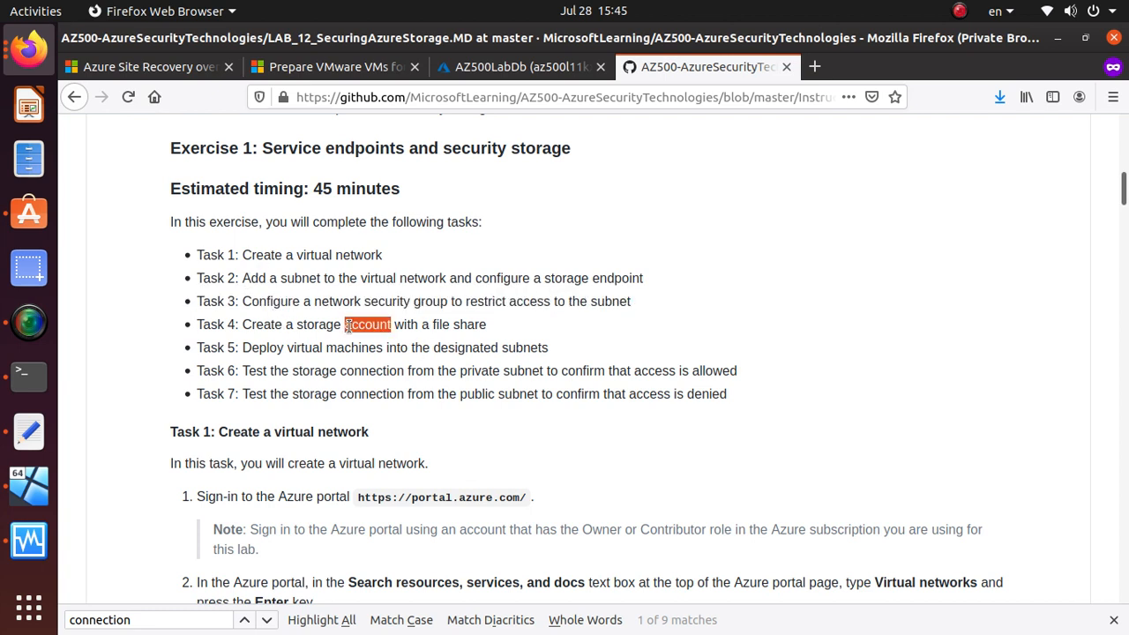
{"action": "triple_click", "coordinate": [348, 326]}
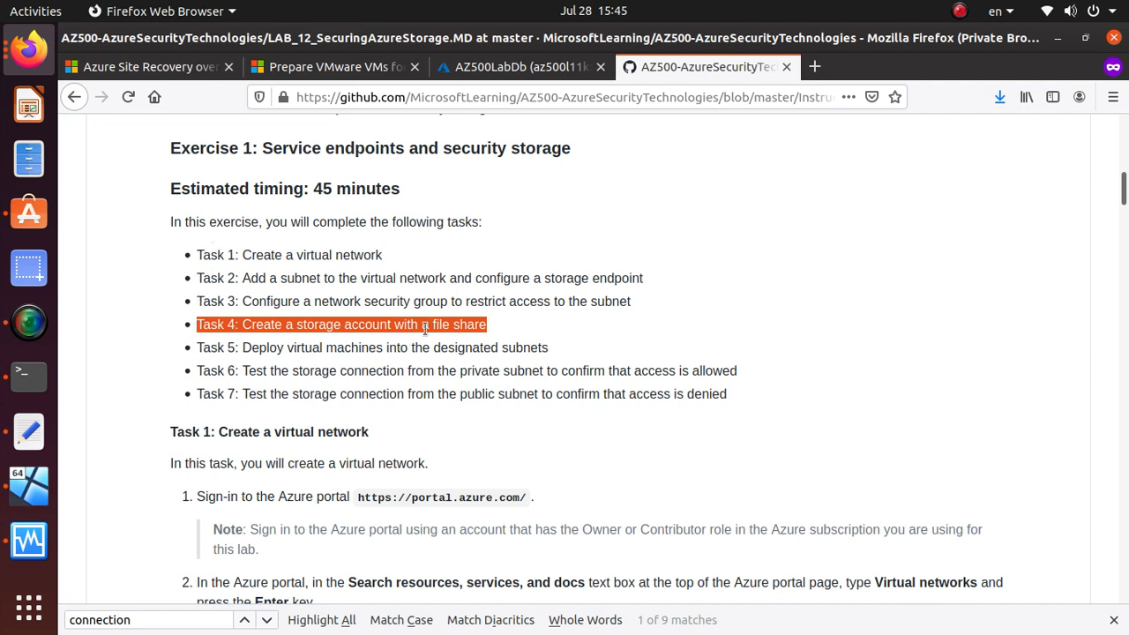
{"action": "left_click_drag", "start_coordinate": [490, 327], "coordinate": [187, 328]}
{"action": "left_click_drag", "start_coordinate": [627, 308], "coordinate": [163, 256]}
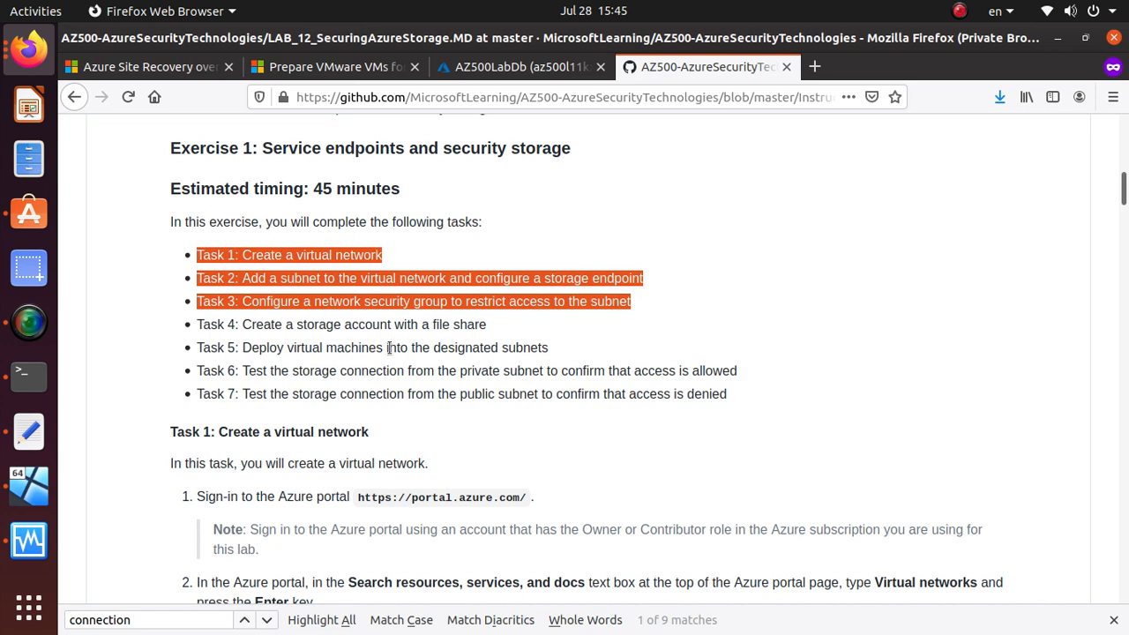
Read Tasks 5 to 7 on deploying virtual machines and testing the storage connection from the private and public subnets.
{"action": "left_click", "coordinate": [361, 351]}
{"action": "triple_click", "coordinate": [361, 350]}
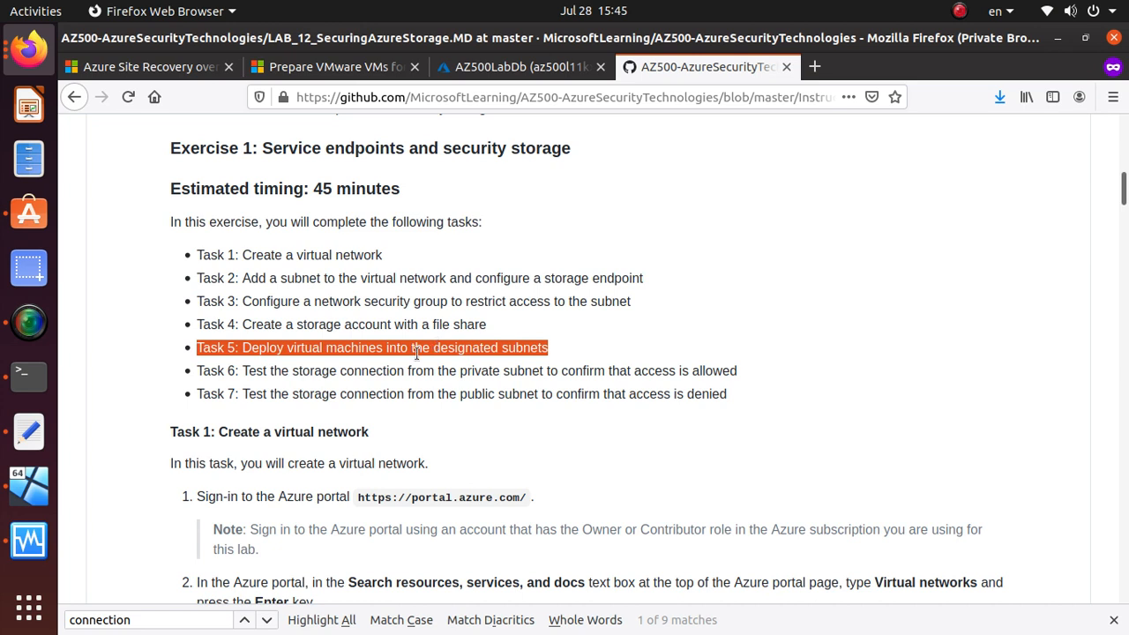
{"action": "left_click", "coordinate": [405, 307]}
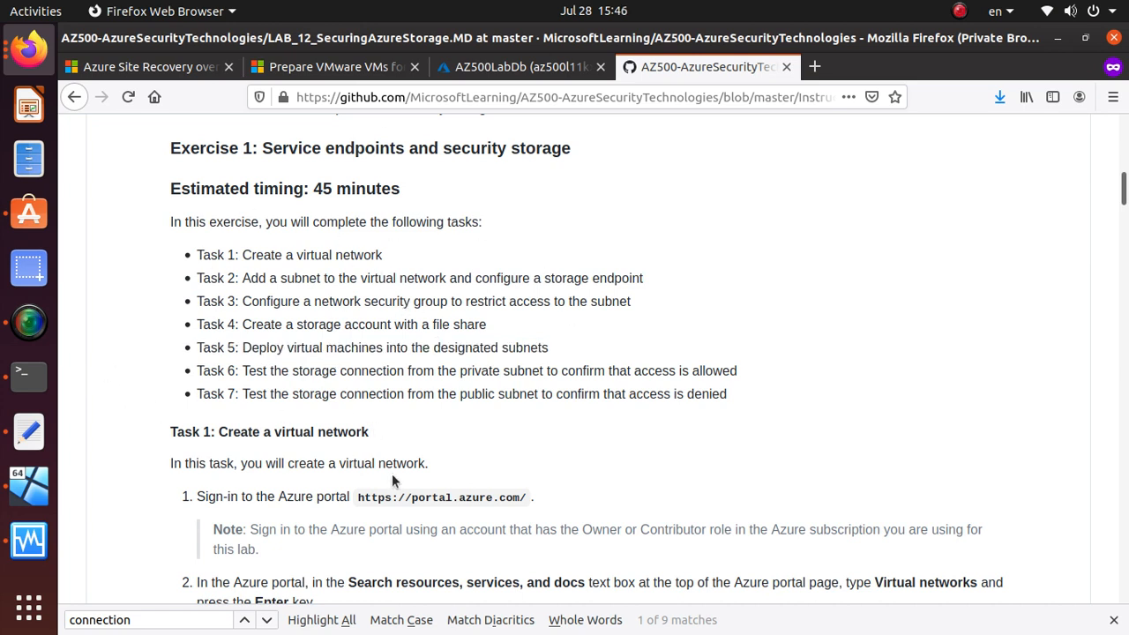
{"action": "triple_click", "coordinate": [315, 369]}
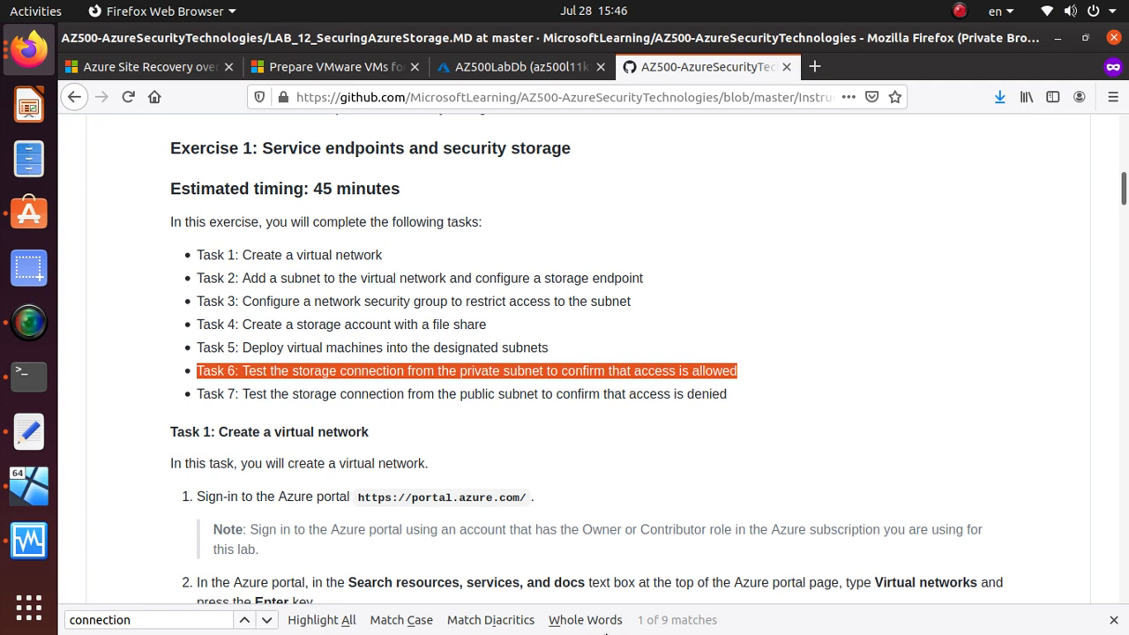
{"action": "triple_click", "coordinate": [518, 393]}
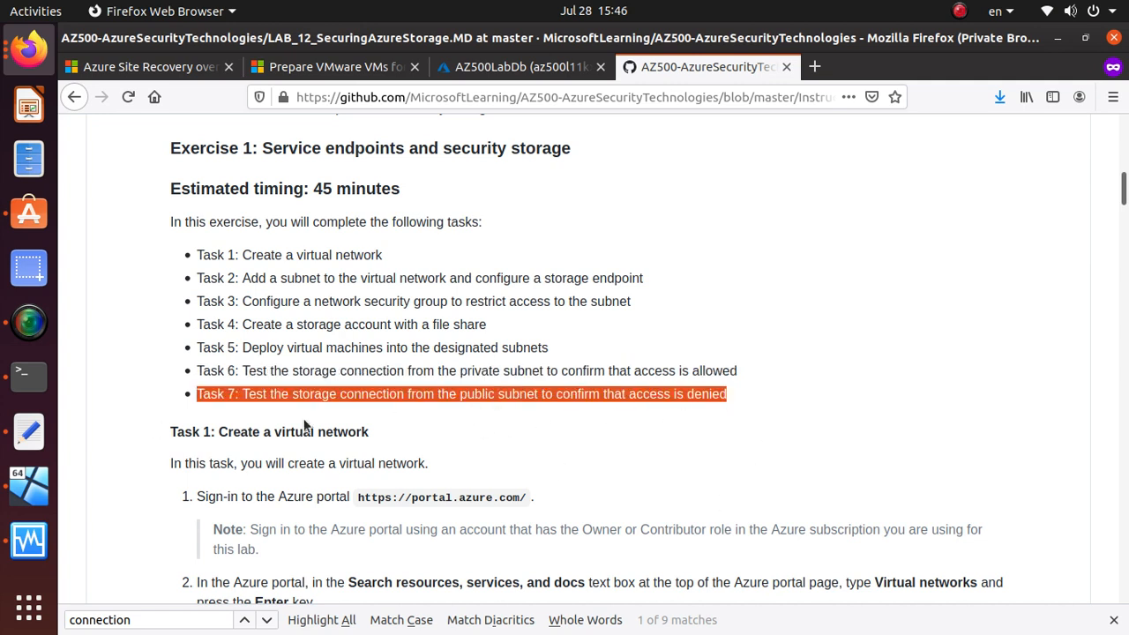
{"action": "double_click", "coordinate": [275, 371]}
Read steps 1 to 3 of Task 1 on signing in to the Azure portal and adding a virtual network.
{"action": "scroll", "coordinate": [273, 372], "scroll_direction": "down", "scroll_amount": 4}
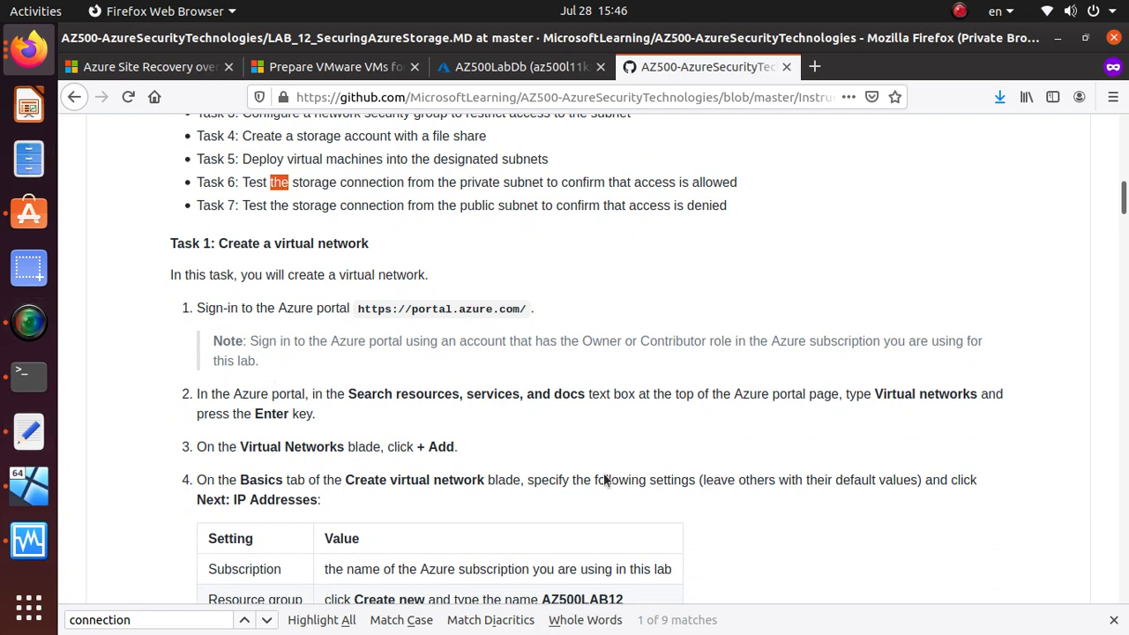
{"action": "left_click_drag", "start_coordinate": [534, 309], "coordinate": [353, 308]}
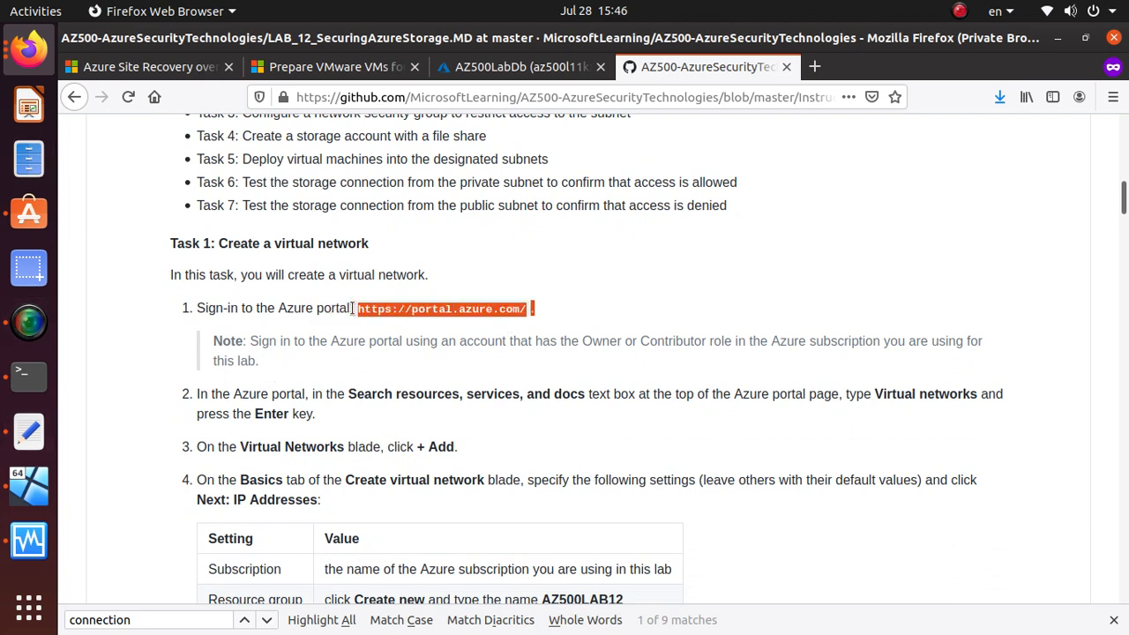
{"action": "double_click", "coordinate": [267, 446]}
{"action": "left_click", "coordinate": [313, 449]}
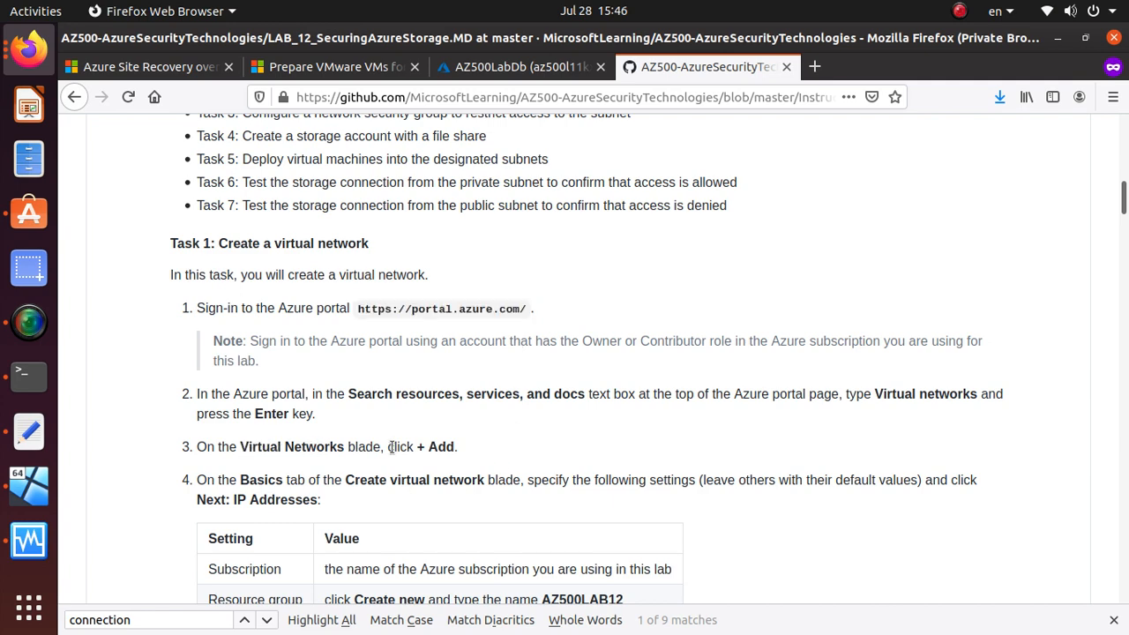
{"action": "double_click", "coordinate": [441, 447]}
Quit the timed-out Cloud Shell in the Azure portal and open the resource groups list from the home page.
{"action": "left_click", "coordinate": [521, 68]}
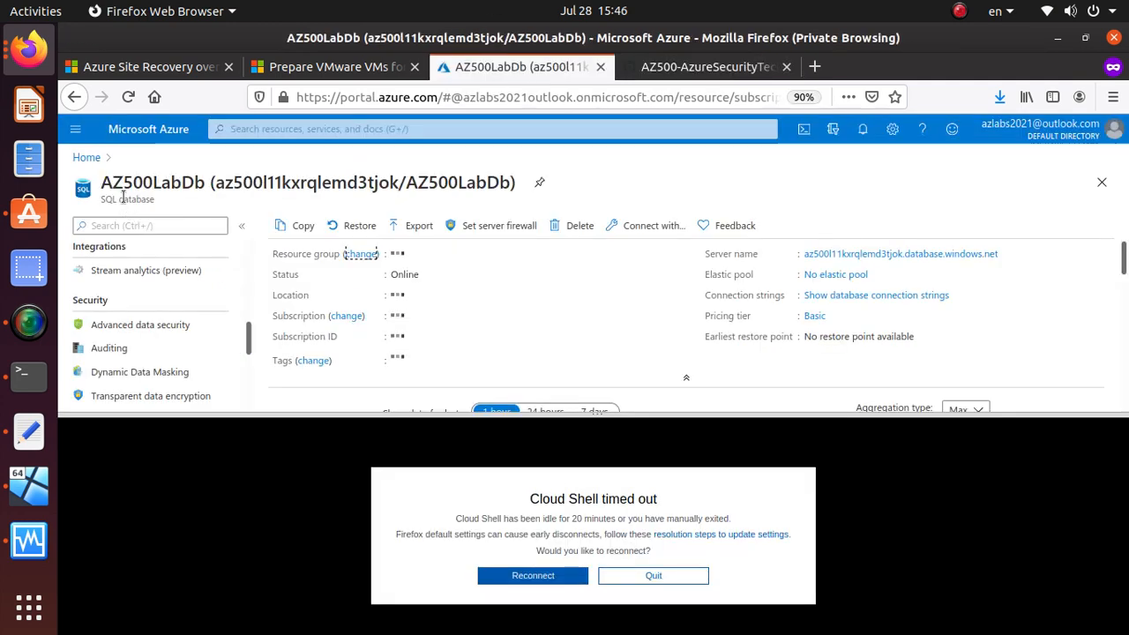
{"action": "left_click", "coordinate": [80, 157]}
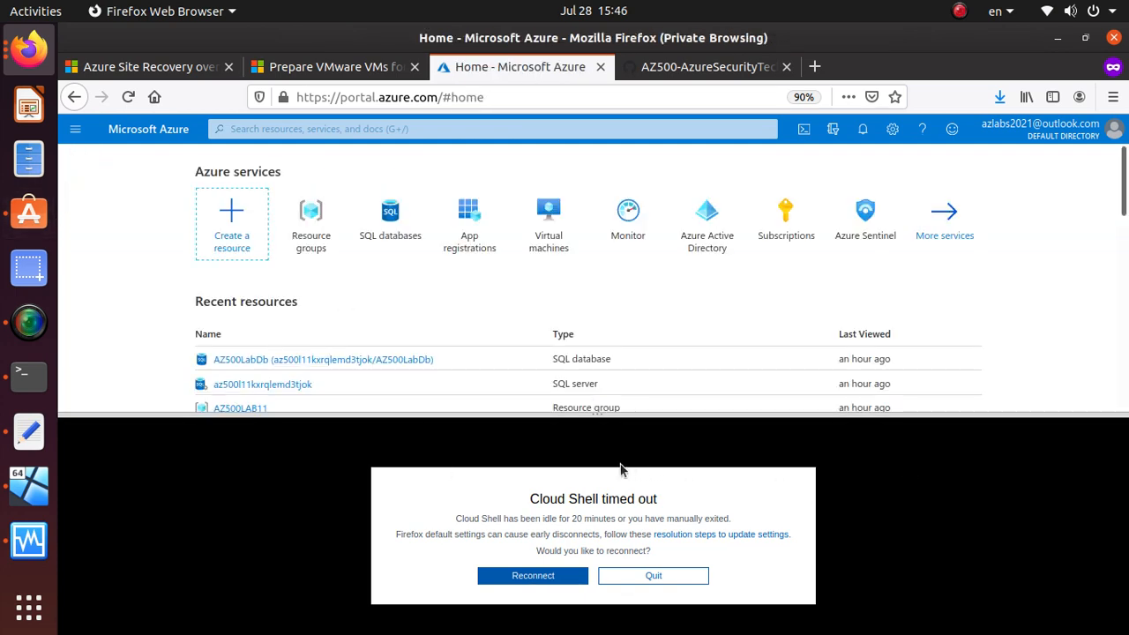
{"action": "left_click", "coordinate": [679, 582]}
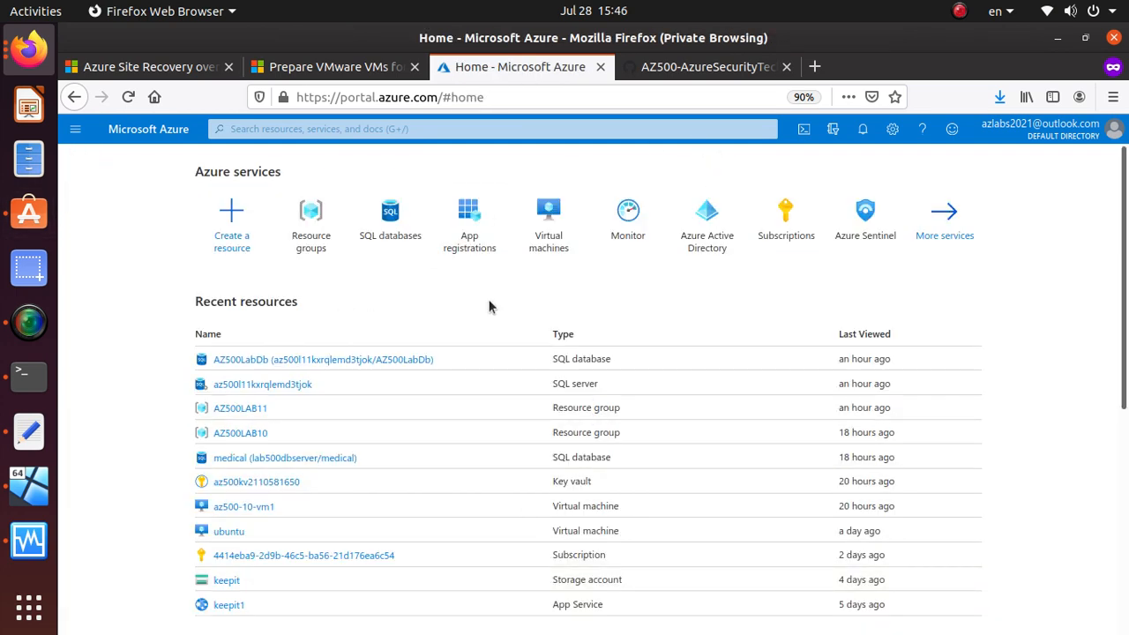
{"action": "left_click", "coordinate": [323, 245]}
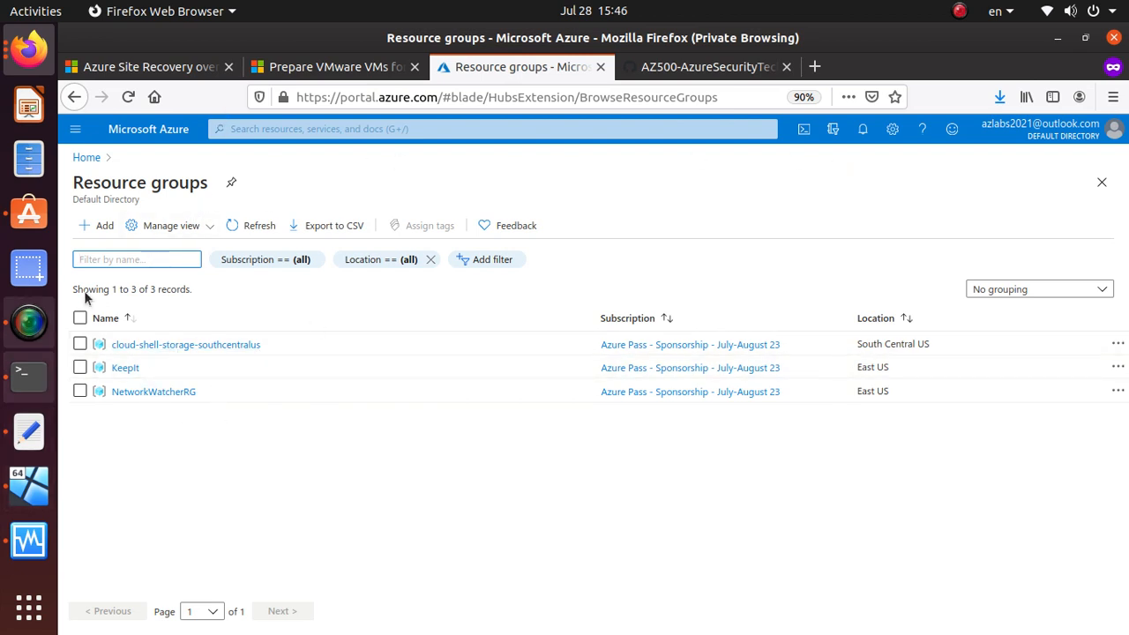
Search the portal for "virtual", open the Virtual networks service and start adding a new virtual network.
{"action": "left_click", "coordinate": [408, 130]}
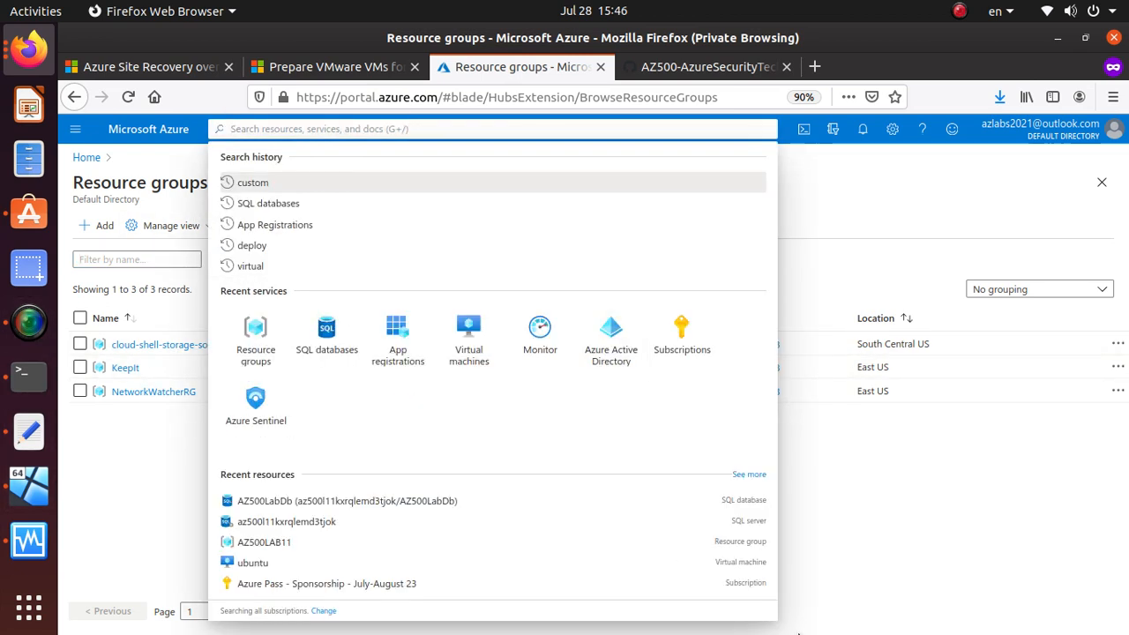
{"action": "type", "text": "virtual"}
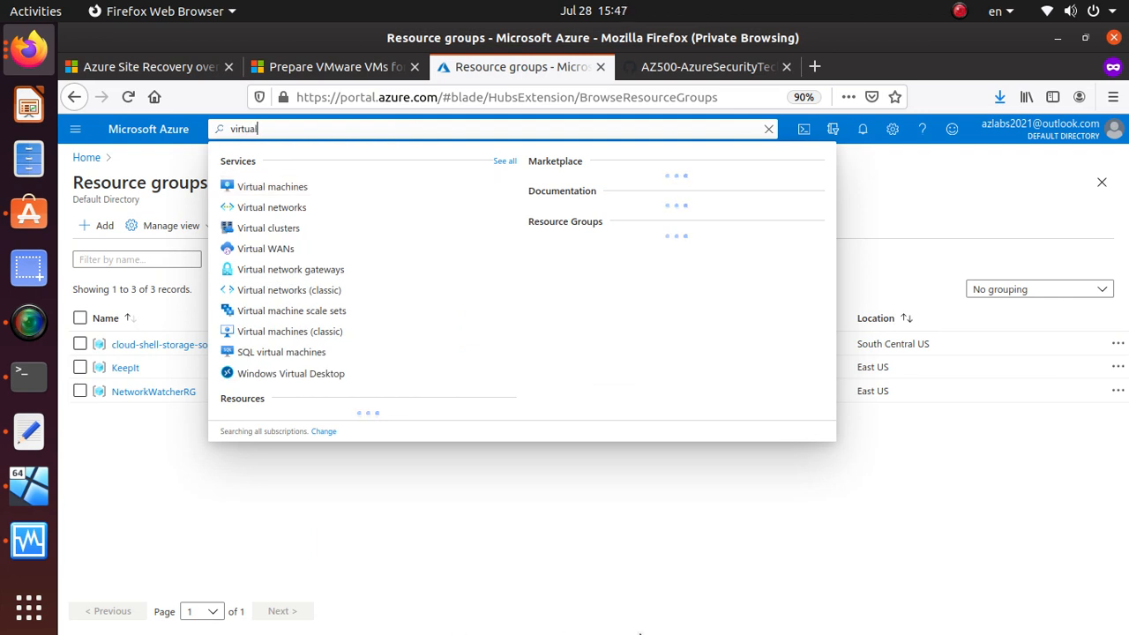
{"action": "left_click", "coordinate": [302, 215]}
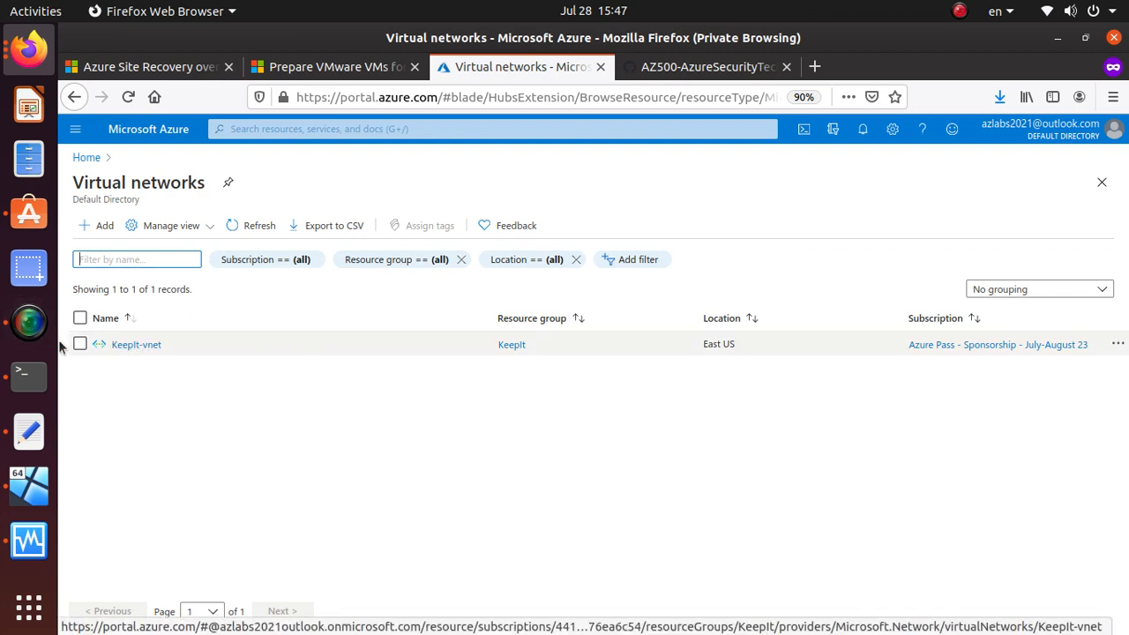
{"action": "left_click", "coordinate": [103, 228]}
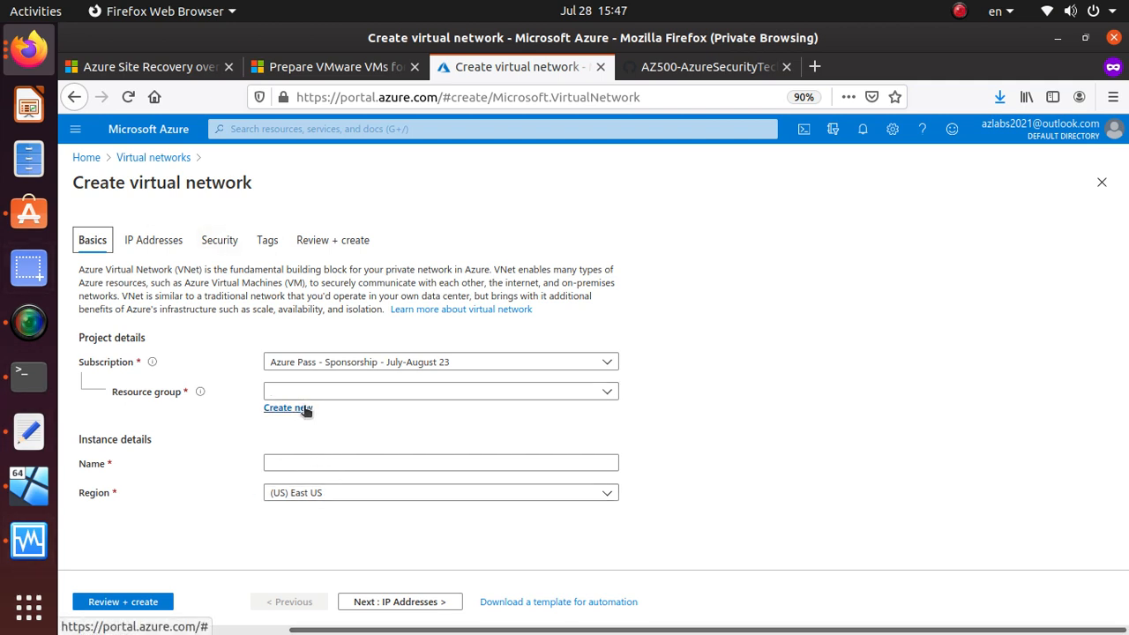
Copy the name AZ500LAB12 from the lab instructions and create a new resource group with it for the virtual network.
{"action": "left_click", "coordinate": [315, 463]}
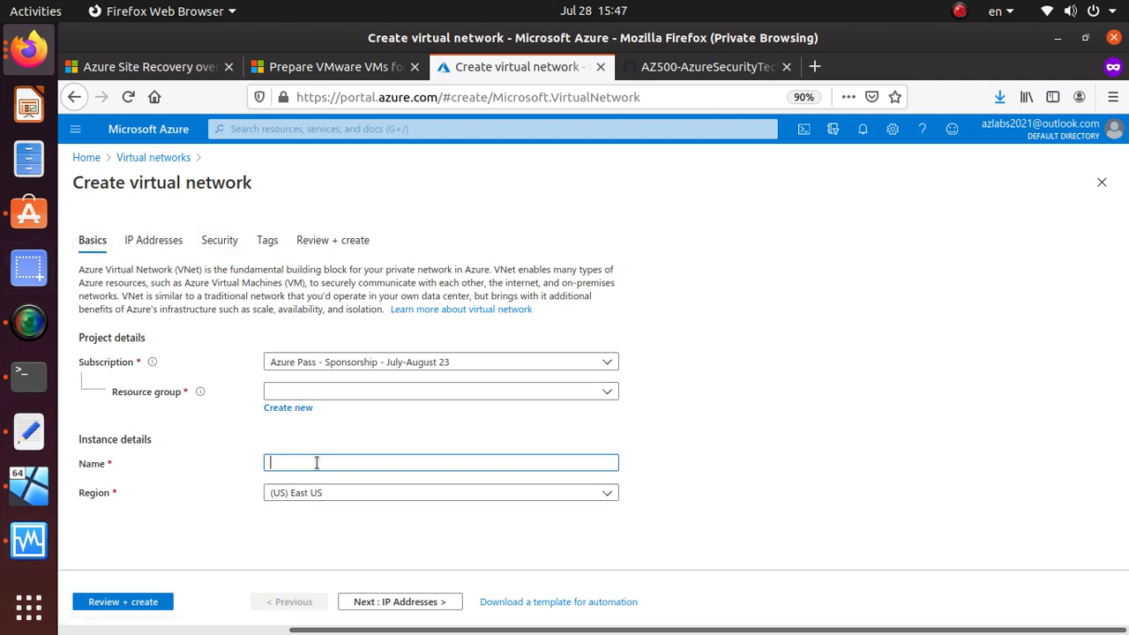
{"action": "left_click", "coordinate": [721, 64]}
{"action": "scroll", "coordinate": [594, 324], "scroll_direction": "down", "scroll_amount": 6}
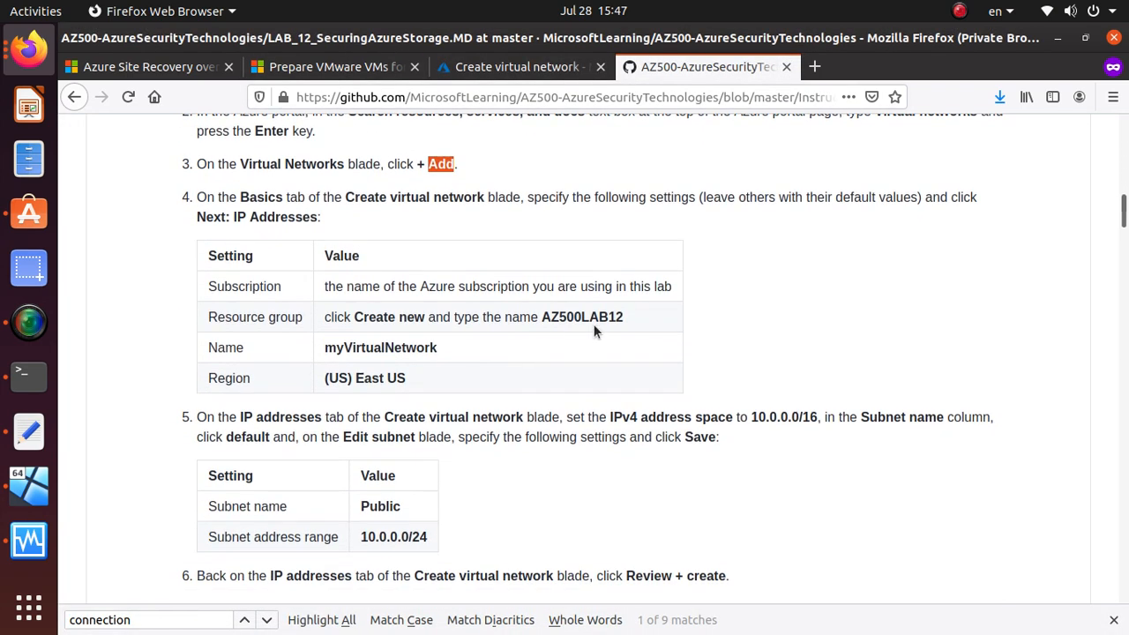
{"action": "left_click_drag", "start_coordinate": [627, 317], "coordinate": [537, 314]}
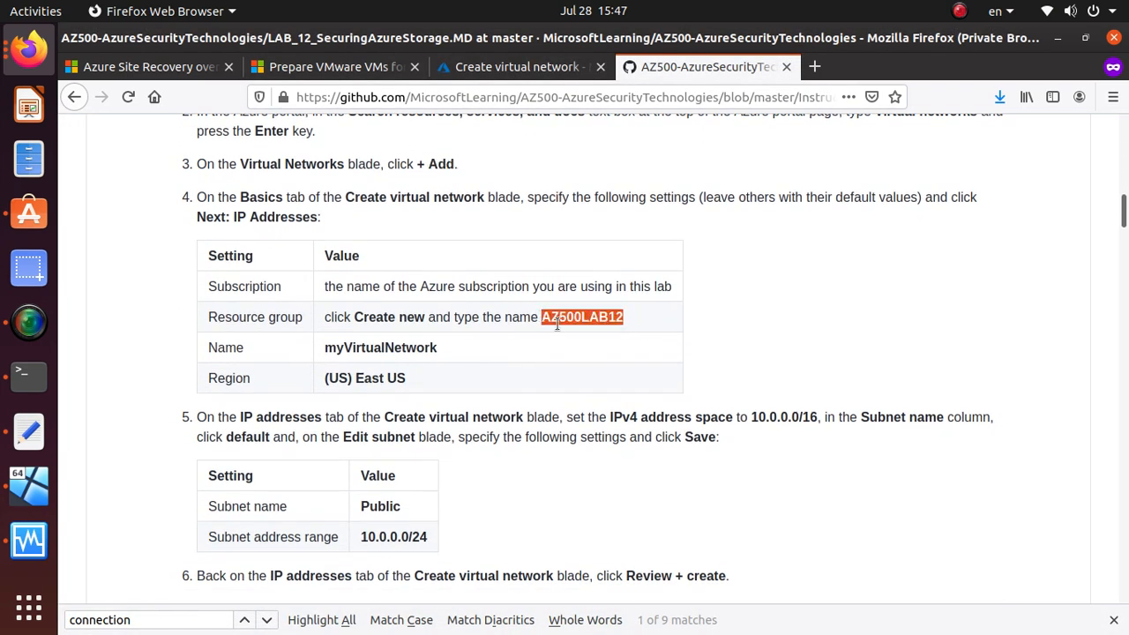
{"action": "right_click", "coordinate": [557, 324]}
{"action": "left_click", "coordinate": [593, 335]}
{"action": "left_click", "coordinate": [494, 67]}
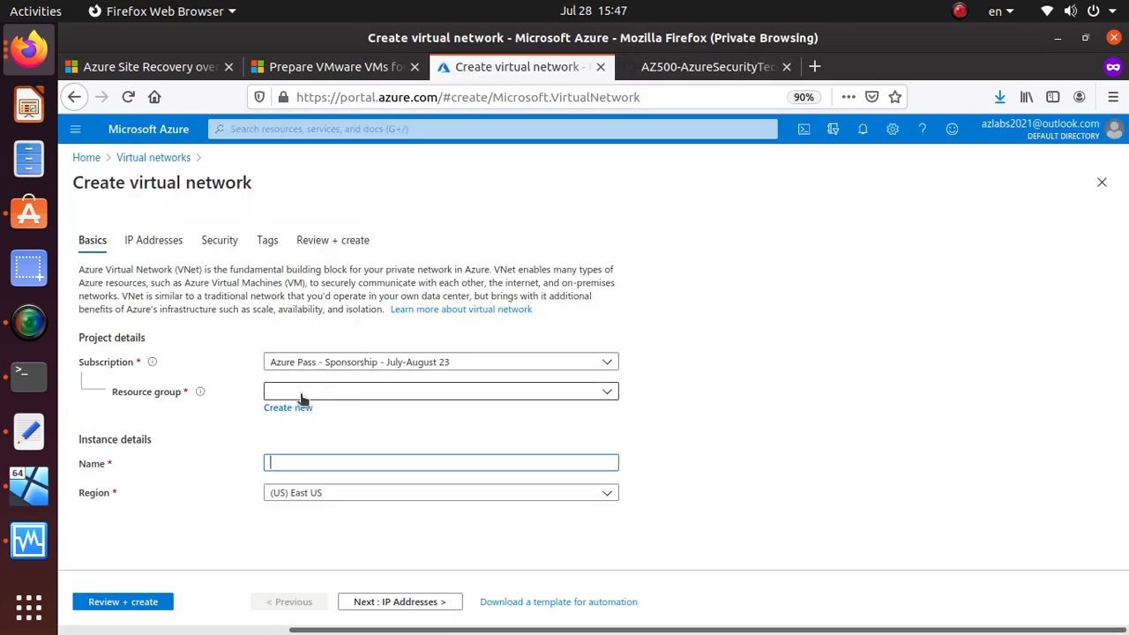
{"action": "triple_click", "coordinate": [157, 182]}
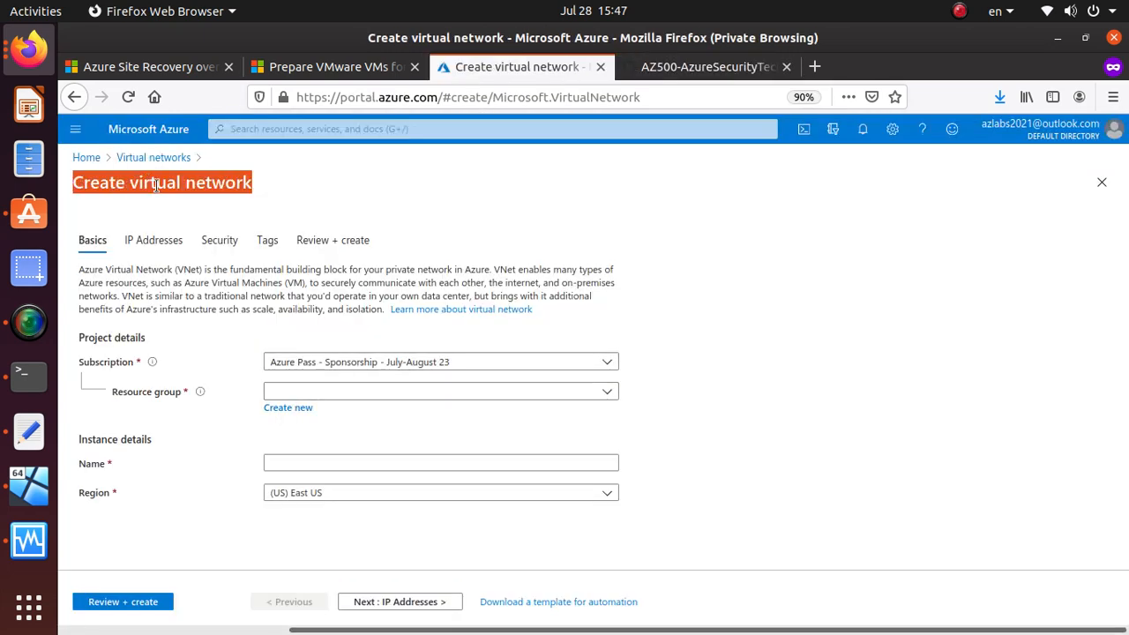
{"action": "left_click", "coordinate": [292, 410]}
{"action": "key", "text": "ctrl+v"}
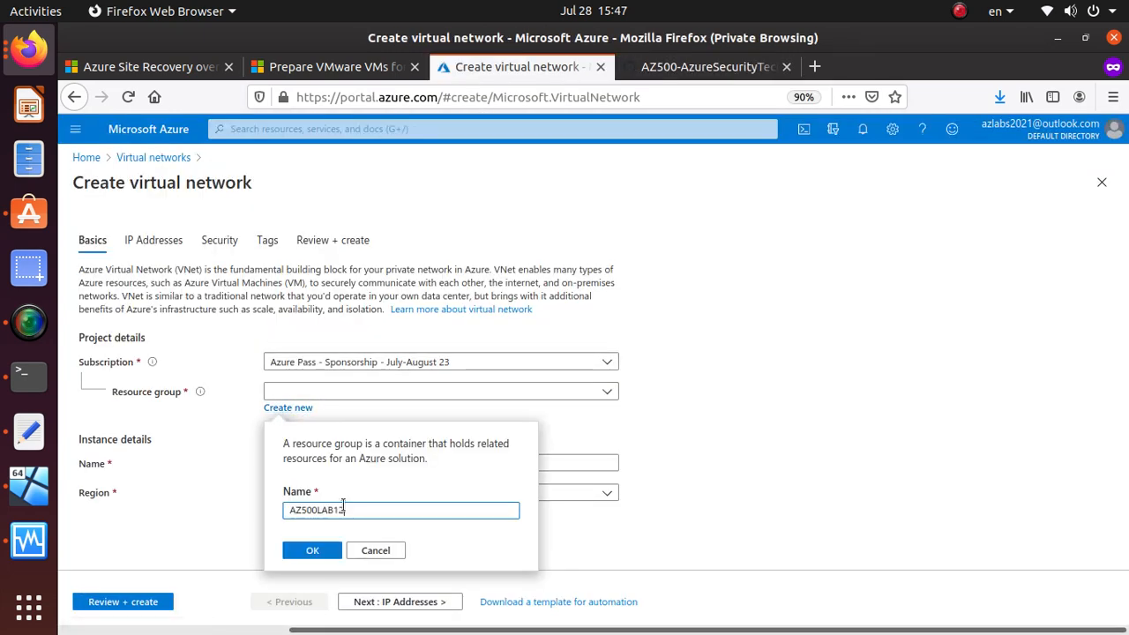
{"action": "left_click", "coordinate": [308, 554]}
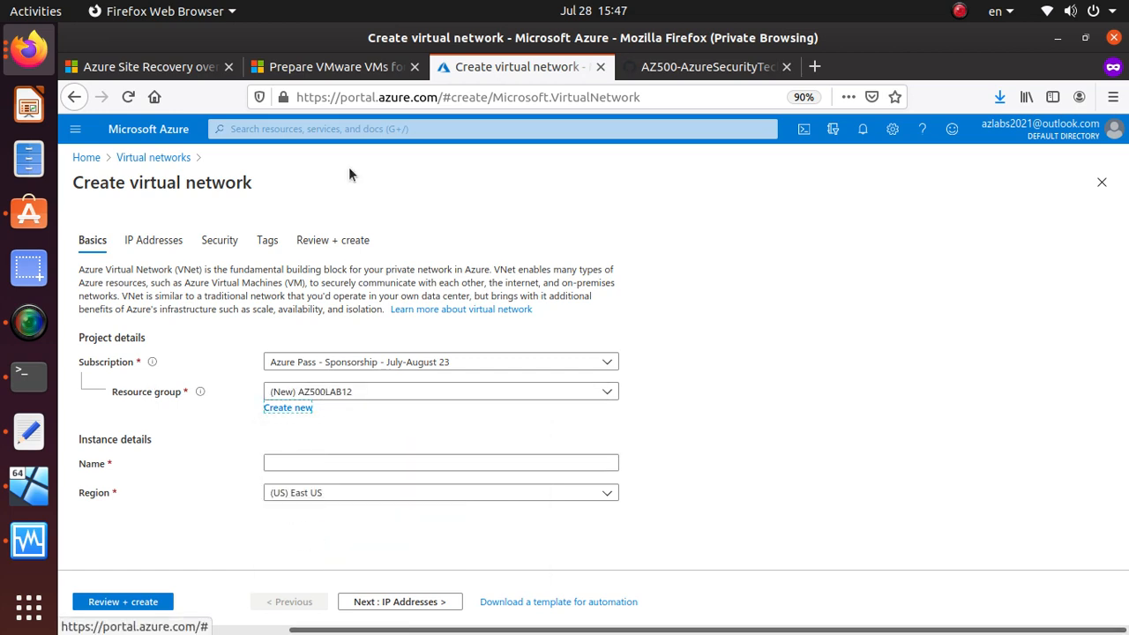
Copy myVirtualNetwork from the lab instructions and paste it as the new virtual network's name.
{"action": "left_click", "coordinate": [705, 67]}
{"action": "scroll", "coordinate": [282, 432], "scroll_direction": "down", "scroll_amount": 1}
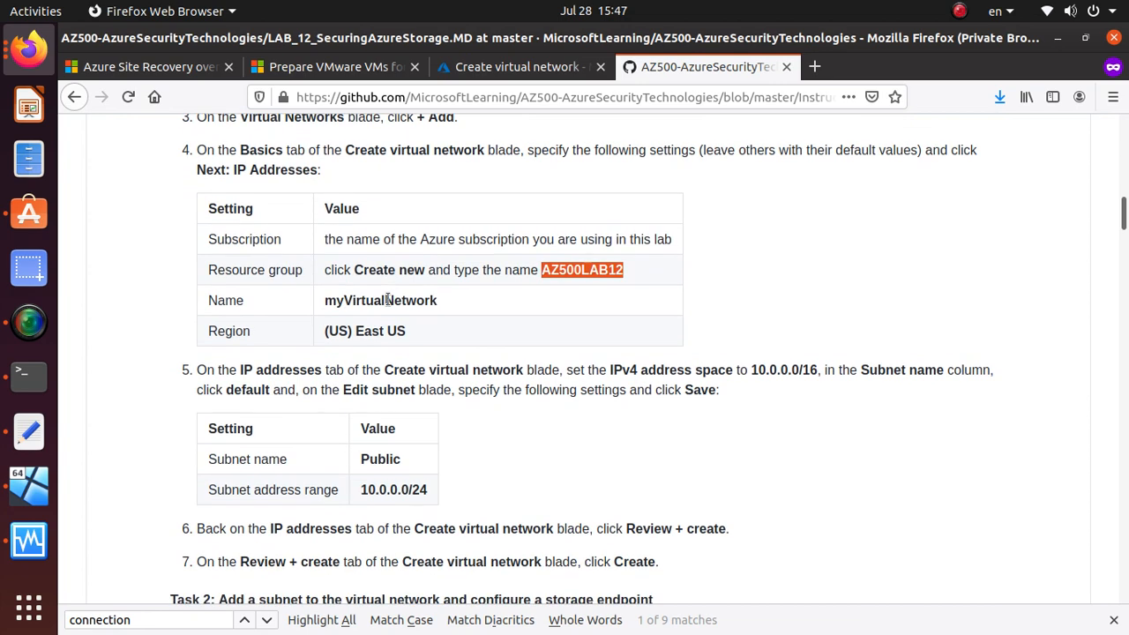
{"action": "double_click", "coordinate": [388, 301]}
{"action": "right_click", "coordinate": [394, 300]}
{"action": "left_click", "coordinate": [429, 312]}
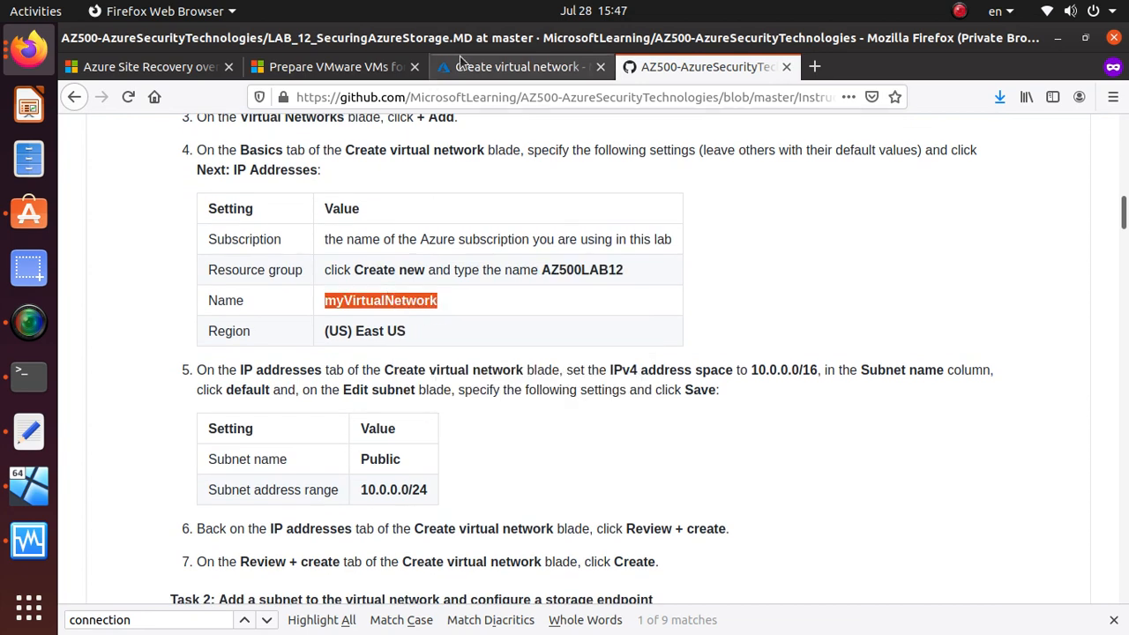
{"action": "left_click", "coordinate": [517, 67]}
{"action": "left_click", "coordinate": [324, 463]}
{"action": "left_click", "coordinate": [322, 463]}
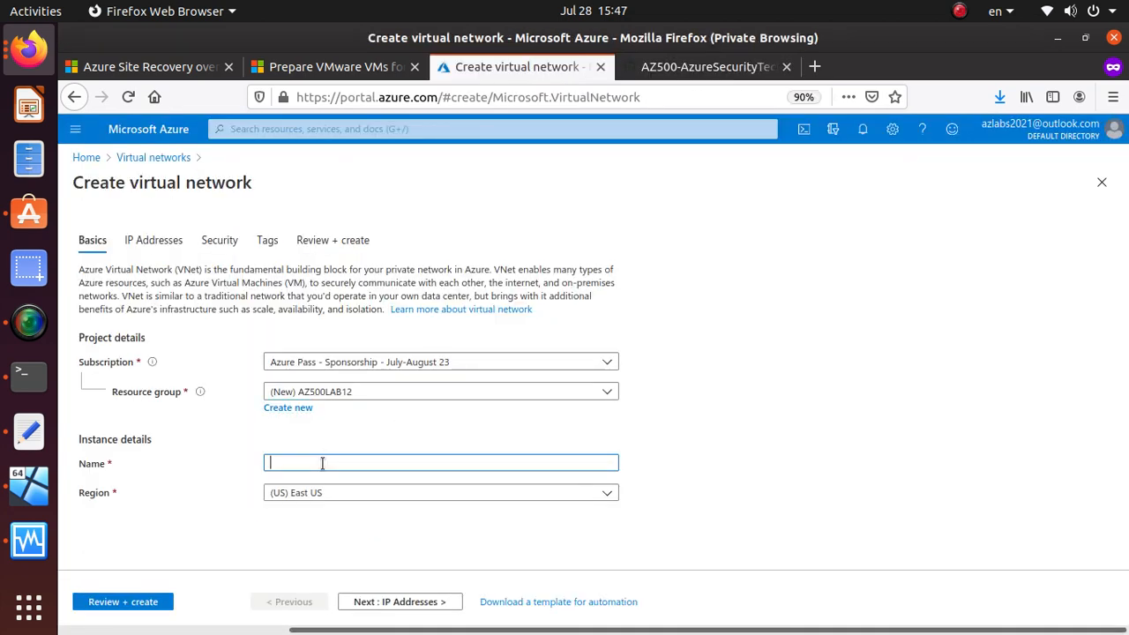
{"action": "key", "text": "ctrl+v"}
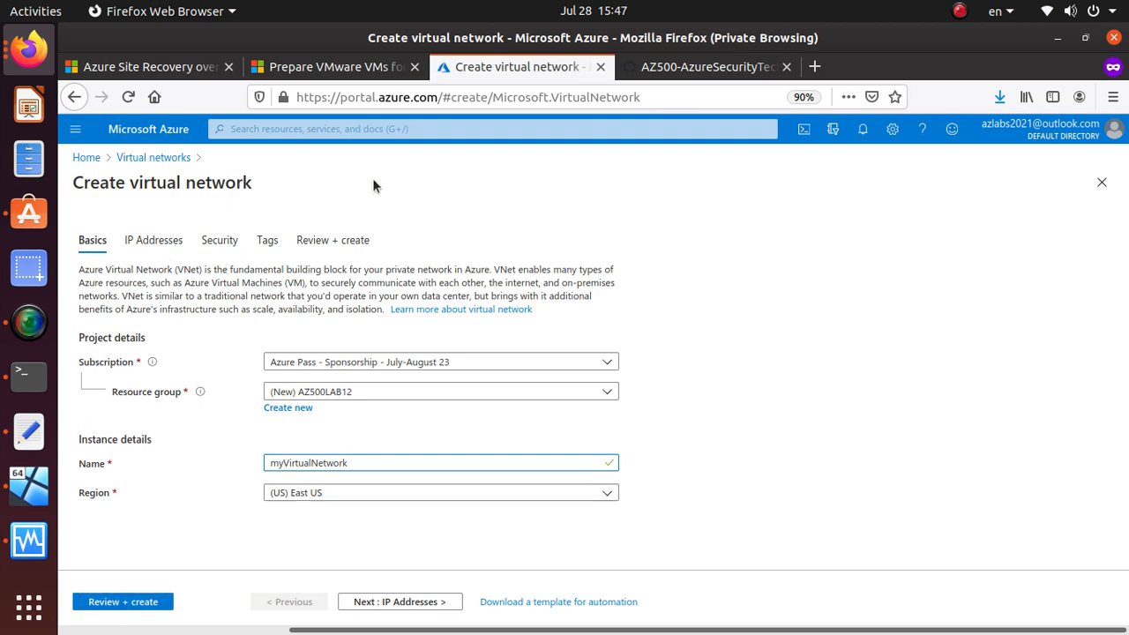
Copy the subnet address range 10.0.0.0/24 from the lab instructions and advance the virtual network setup to its IP address settings.
{"action": "key", "text": "ctrl+Tab"}
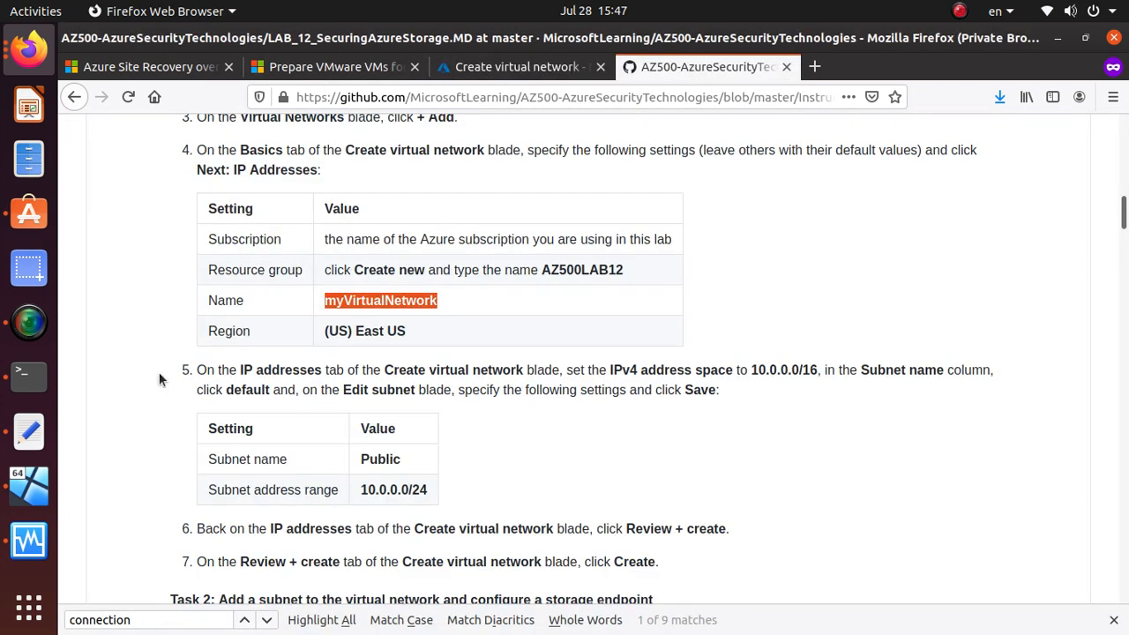
{"action": "scroll", "coordinate": [159, 372], "scroll_direction": "down", "scroll_amount": 3}
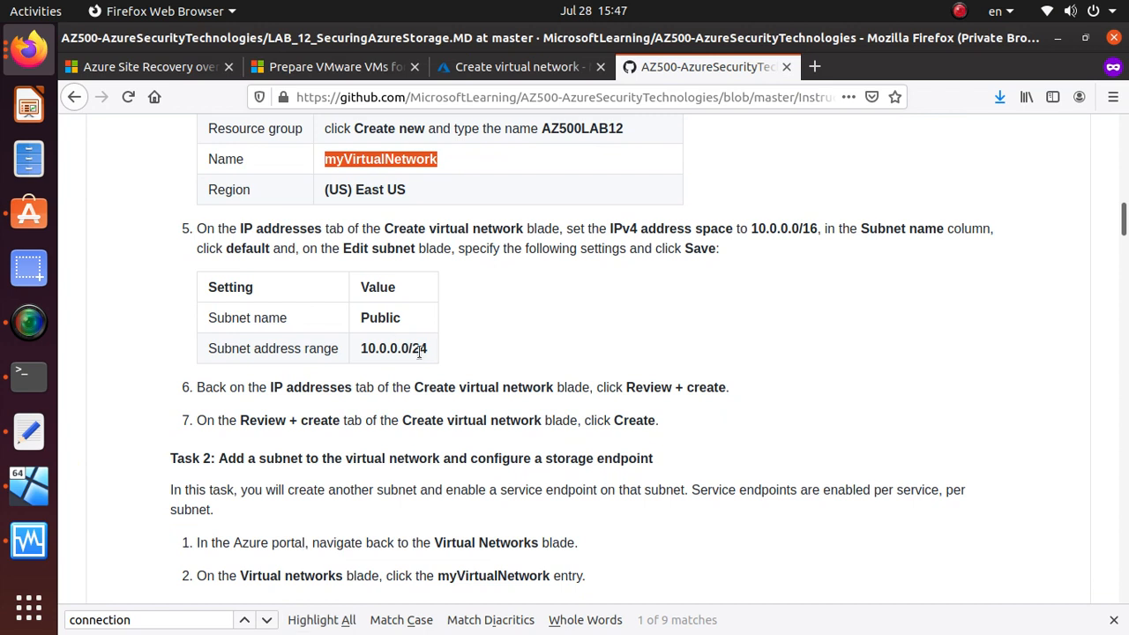
{"action": "left_click_drag", "start_coordinate": [429, 349], "coordinate": [357, 349]}
{"action": "right_click", "coordinate": [368, 356]}
{"action": "left_click", "coordinate": [409, 362]}
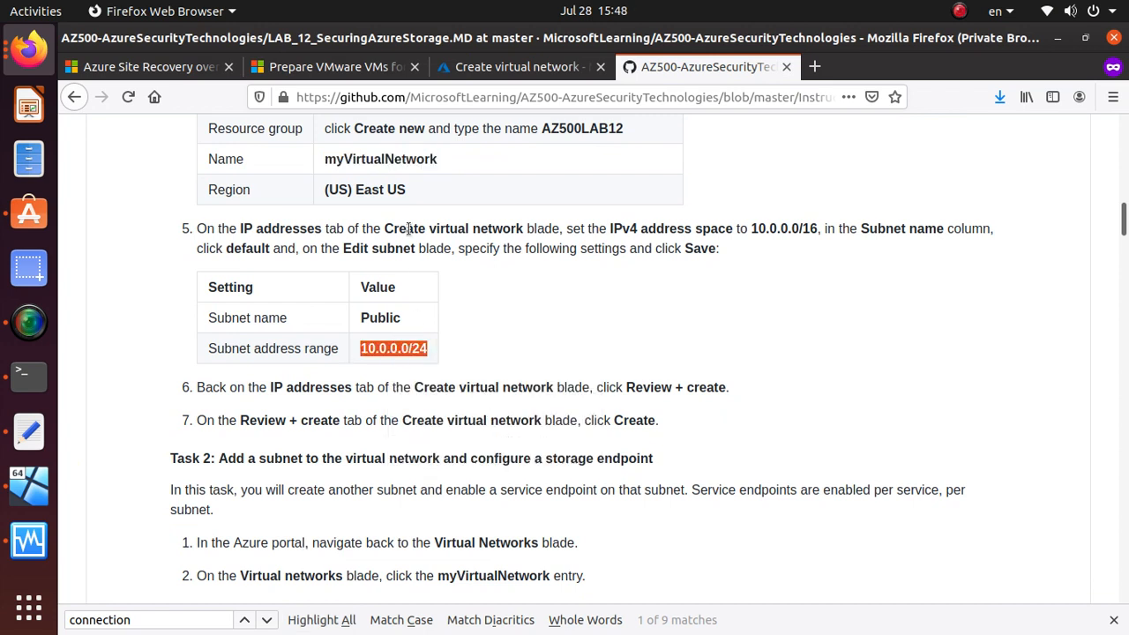
{"action": "left_click", "coordinate": [765, 242]}
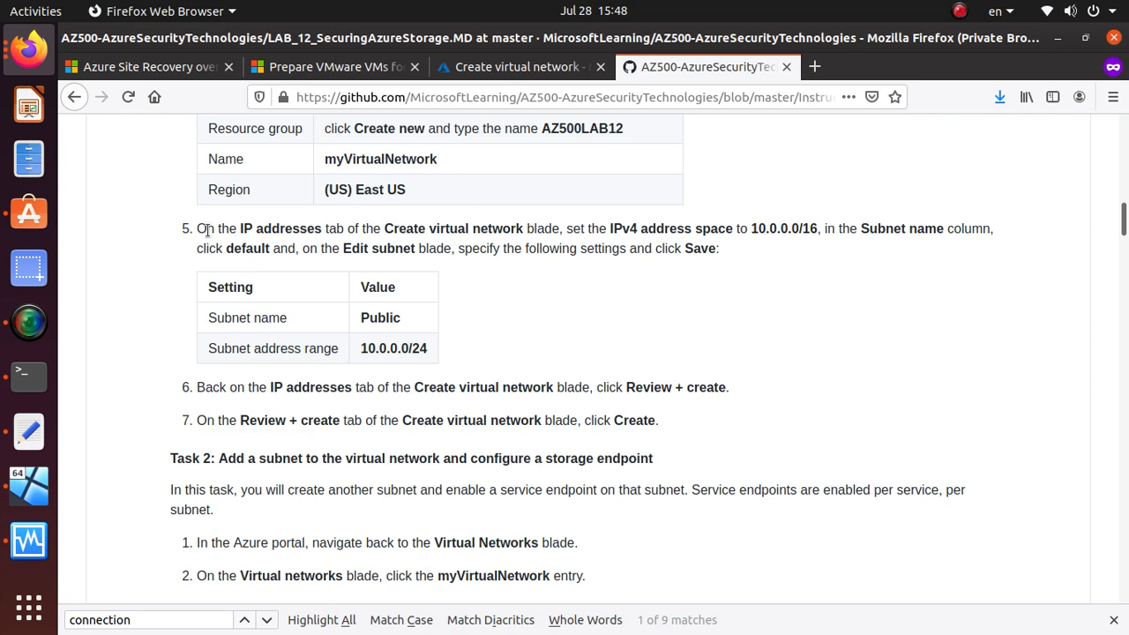
{"action": "left_click", "coordinate": [530, 66]}
{"action": "left_click", "coordinate": [432, 605]}
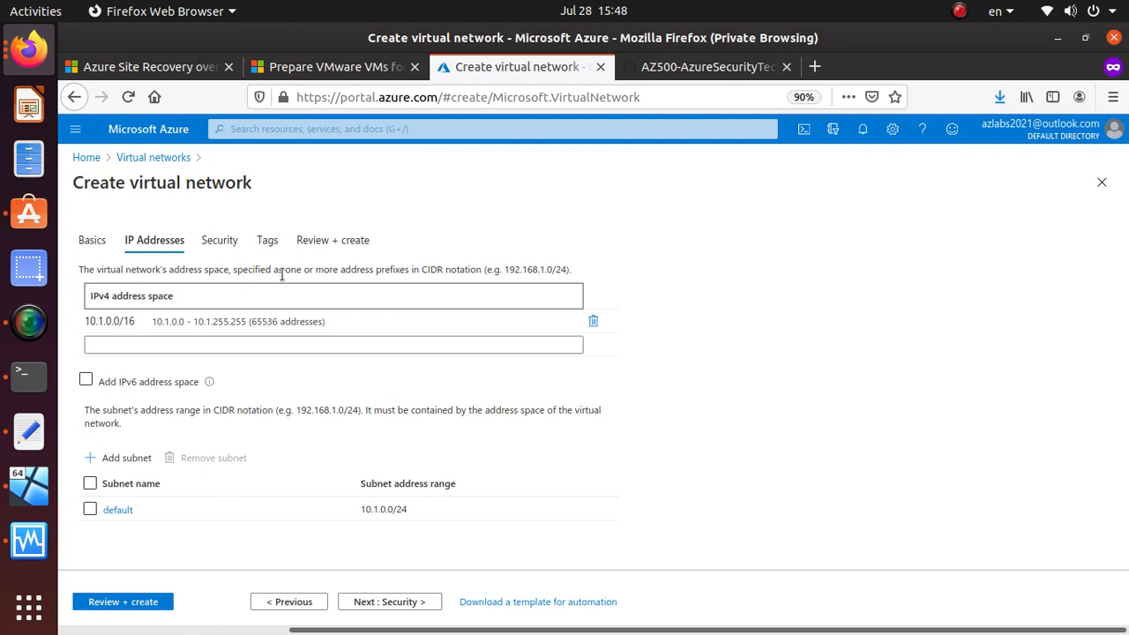
Examine the CIDR notation guidance and the virtual network's default IPv4 address space.
{"action": "left_click_drag", "start_coordinate": [285, 269], "coordinate": [482, 271]}
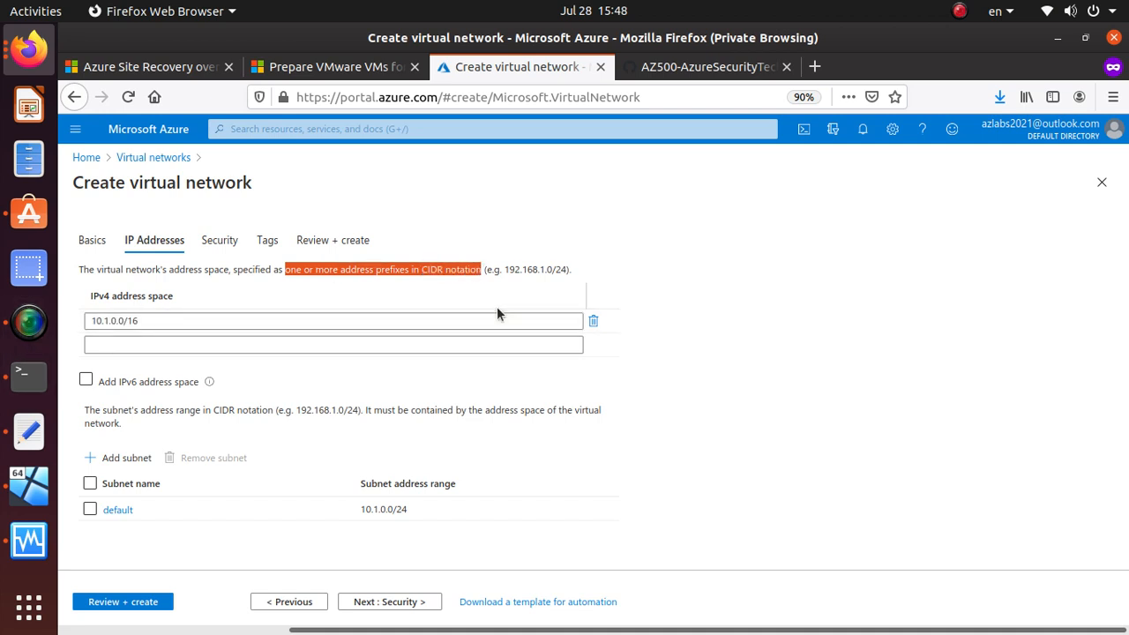
{"action": "double_click", "coordinate": [544, 271]}
{"action": "triple_click", "coordinate": [131, 321]}
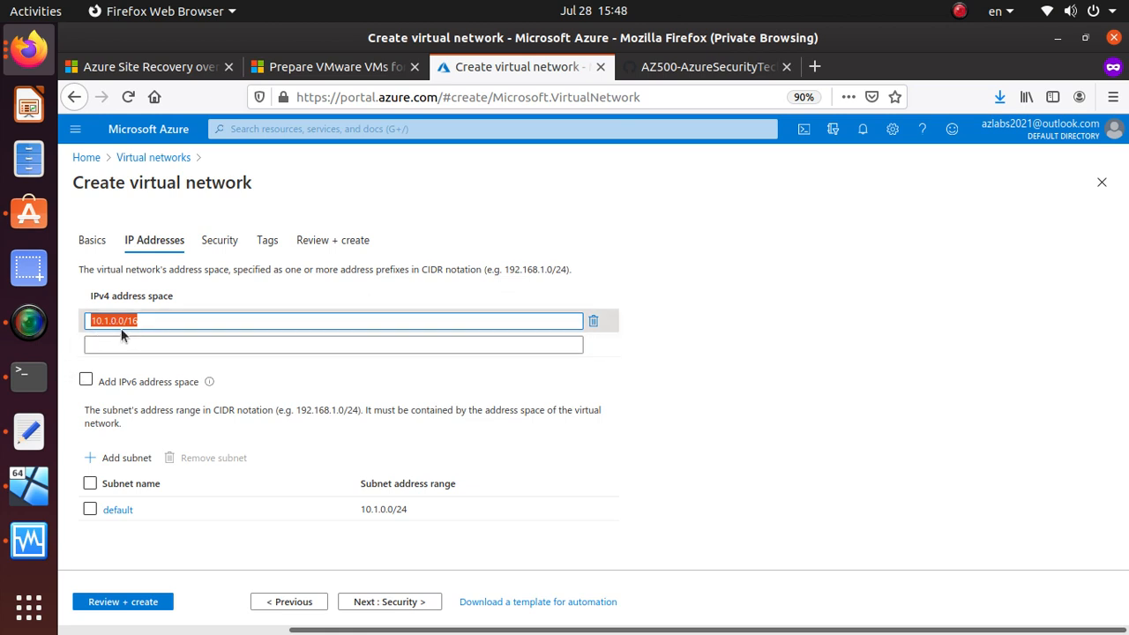
{"action": "left_click", "coordinate": [633, 320]}
{"action": "key", "text": "alt+Tab"}
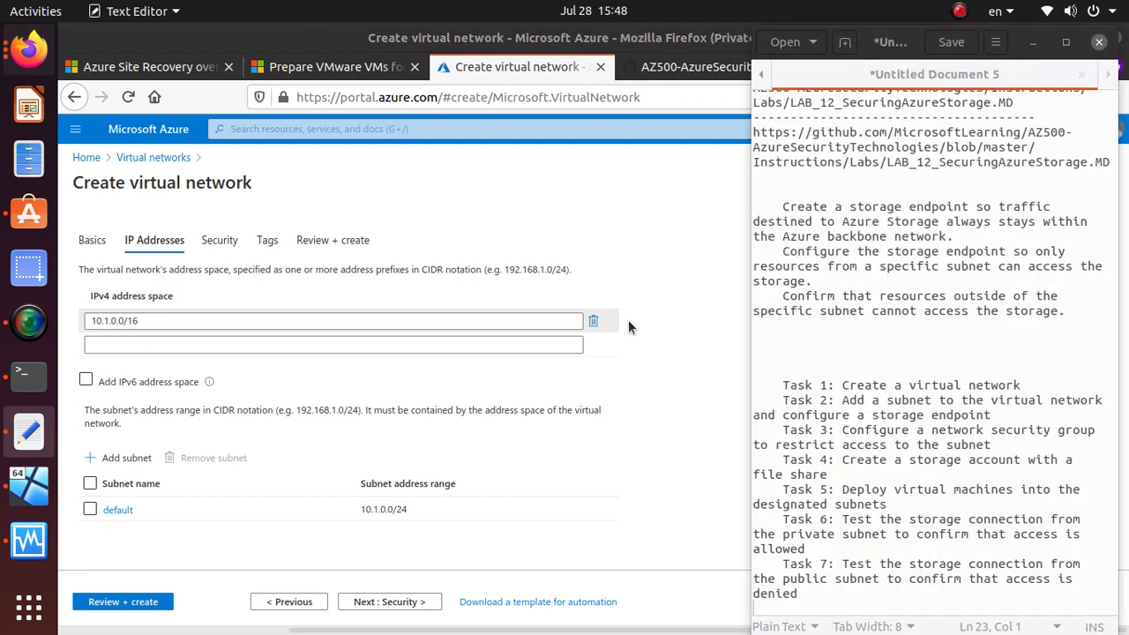
{"action": "left_click", "coordinate": [552, 187]}
Review the IPv4 address space and subnet name in the lab instructions, and copy the subnet address range 10.0.0.0/24.
{"action": "left_click", "coordinate": [697, 66]}
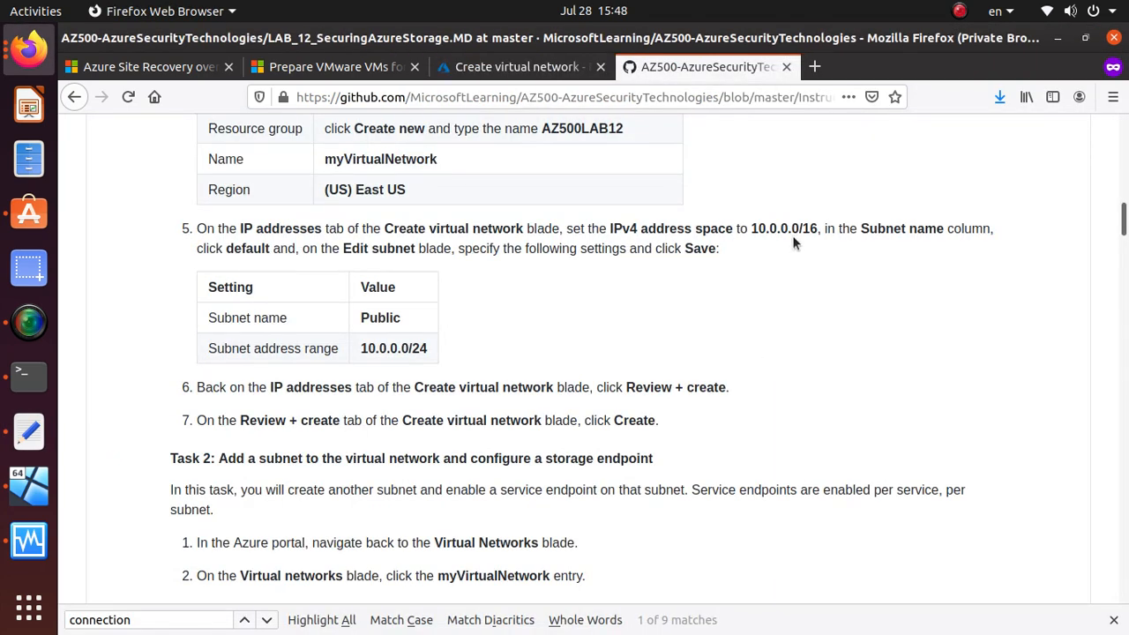
{"action": "left_click_drag", "start_coordinate": [611, 226], "coordinate": [819, 231]}
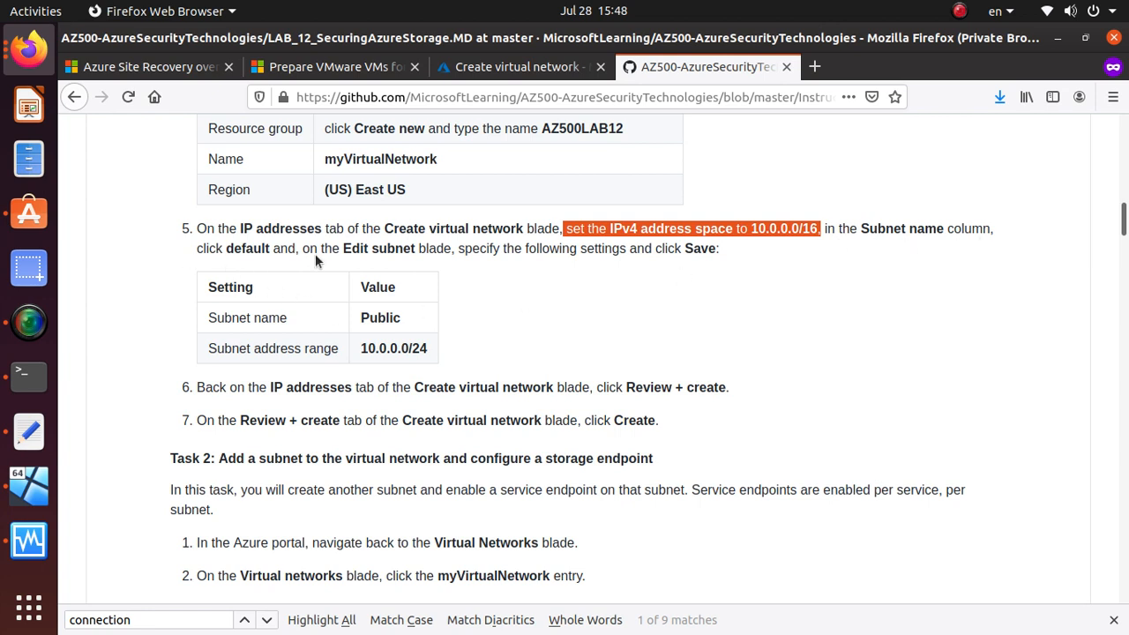
{"action": "double_click", "coordinate": [387, 319]}
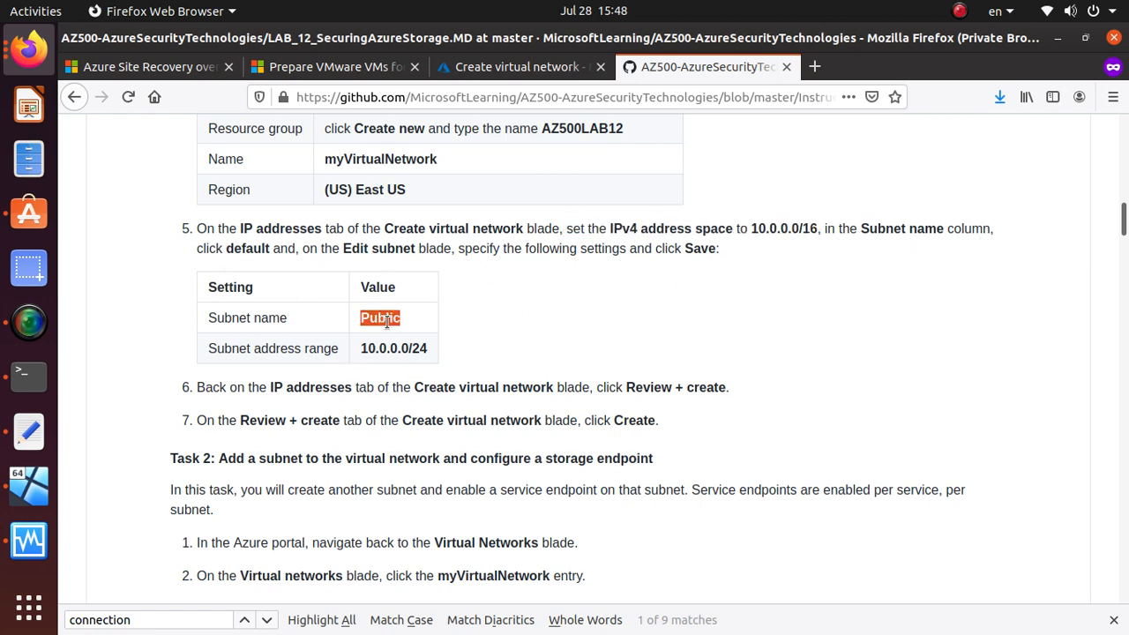
{"action": "triple_click", "coordinate": [396, 350]}
{"action": "right_click", "coordinate": [396, 348]}
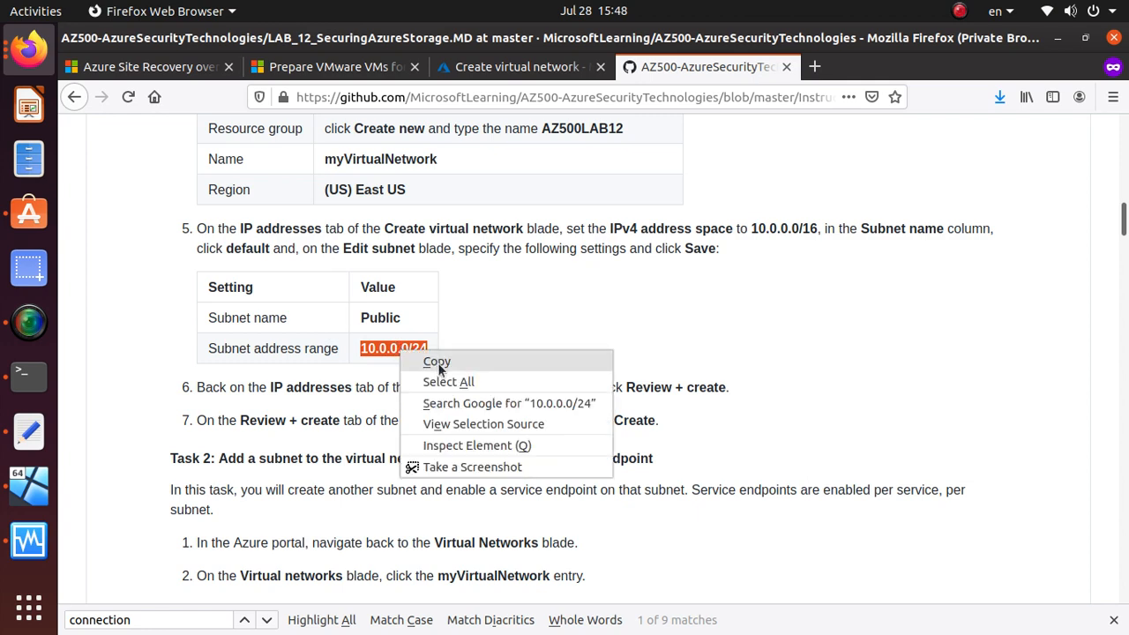
{"action": "left_click", "coordinate": [417, 358]}
{"action": "left_click", "coordinate": [520, 66]}
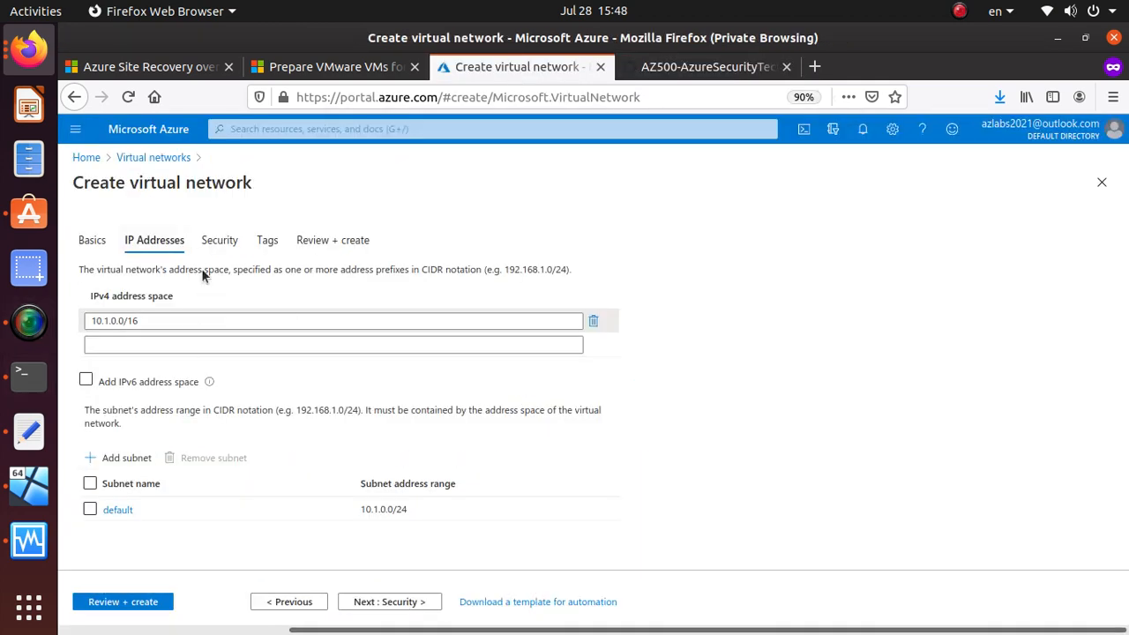
{"action": "left_click", "coordinate": [127, 511]}
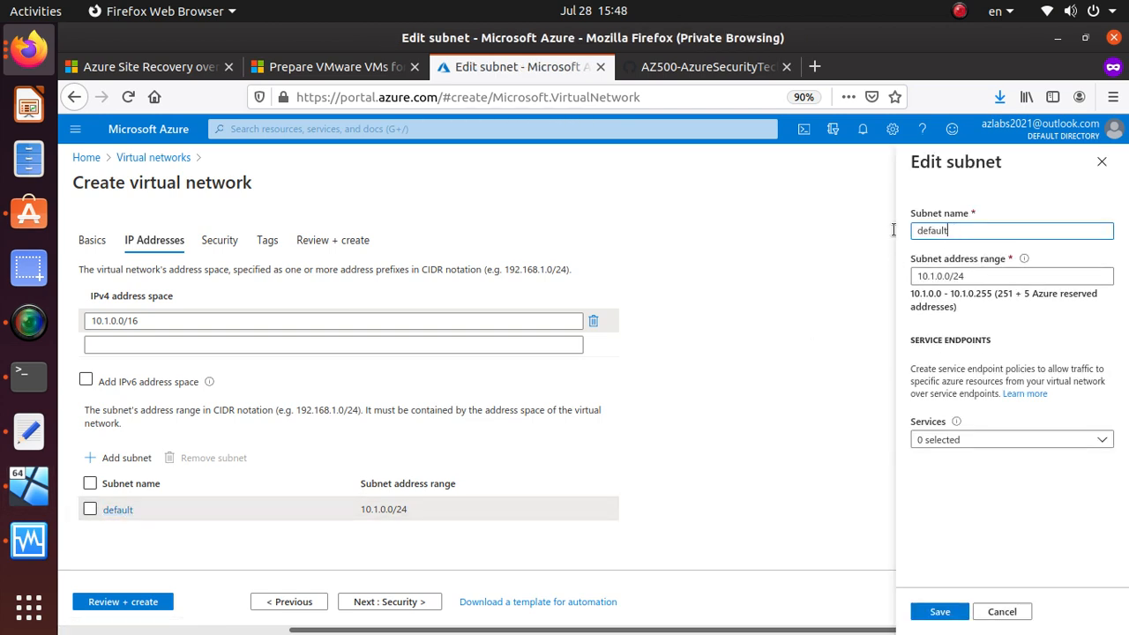
{"action": "type", "text": "P"}
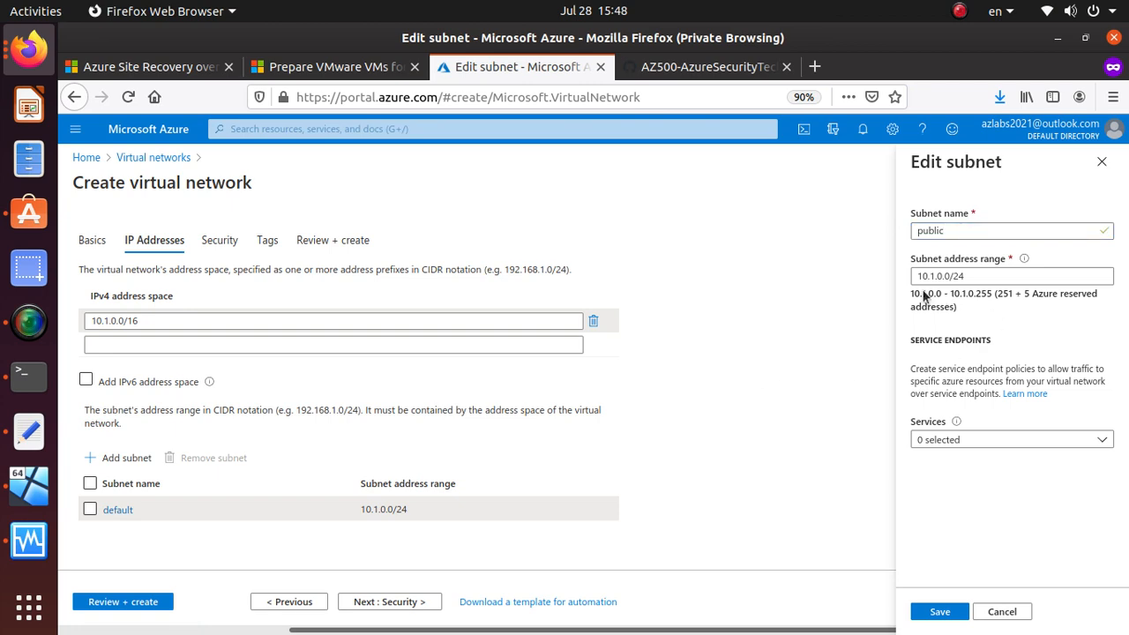
{"action": "left_click", "coordinate": [964, 276]}
{"action": "left_click", "coordinate": [705, 70]}
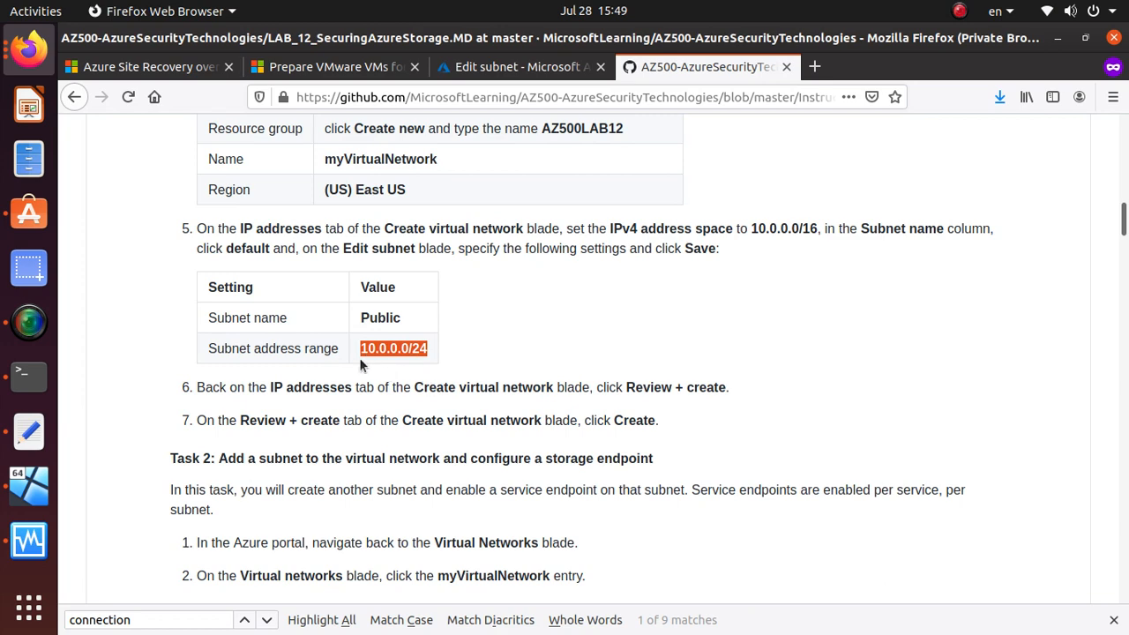
{"action": "left_click", "coordinate": [548, 69]}
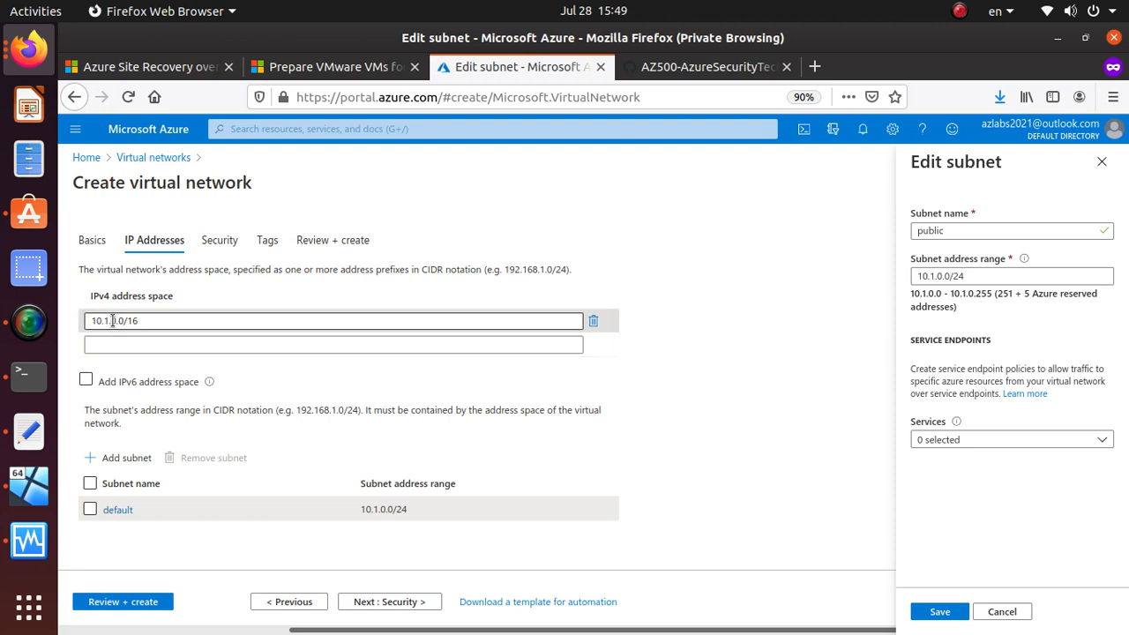
{"action": "left_click", "coordinate": [1001, 612]}
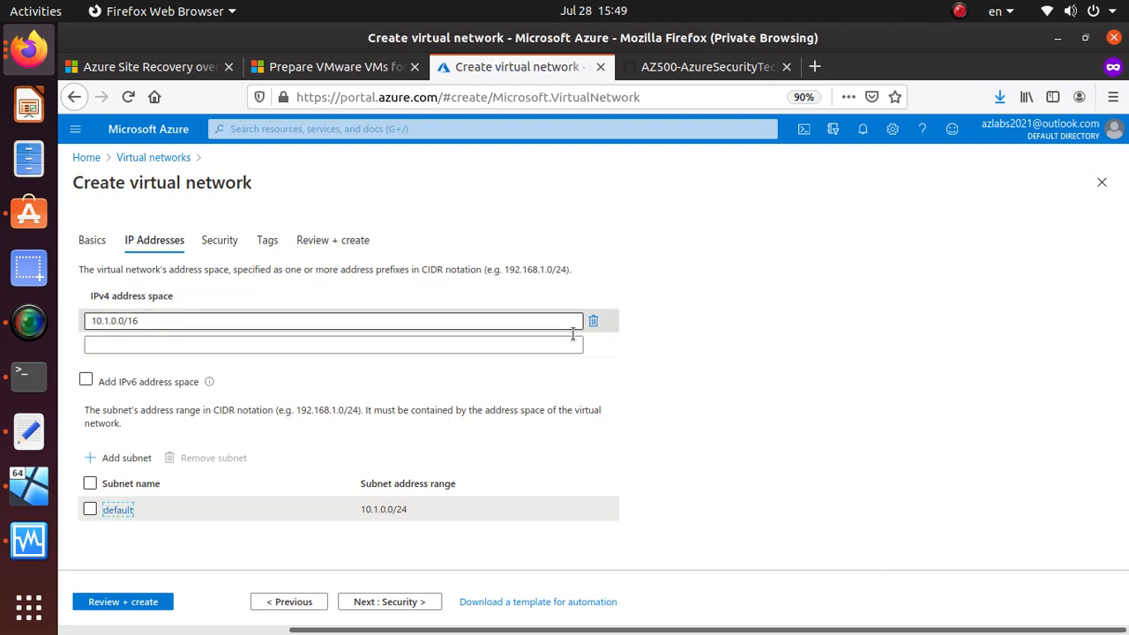
Add the IPv4 address space 10.0.0.0/16 to the virtual network and delete the default 10.1.0.0/16 space.
{"action": "left_click", "coordinate": [177, 344]}
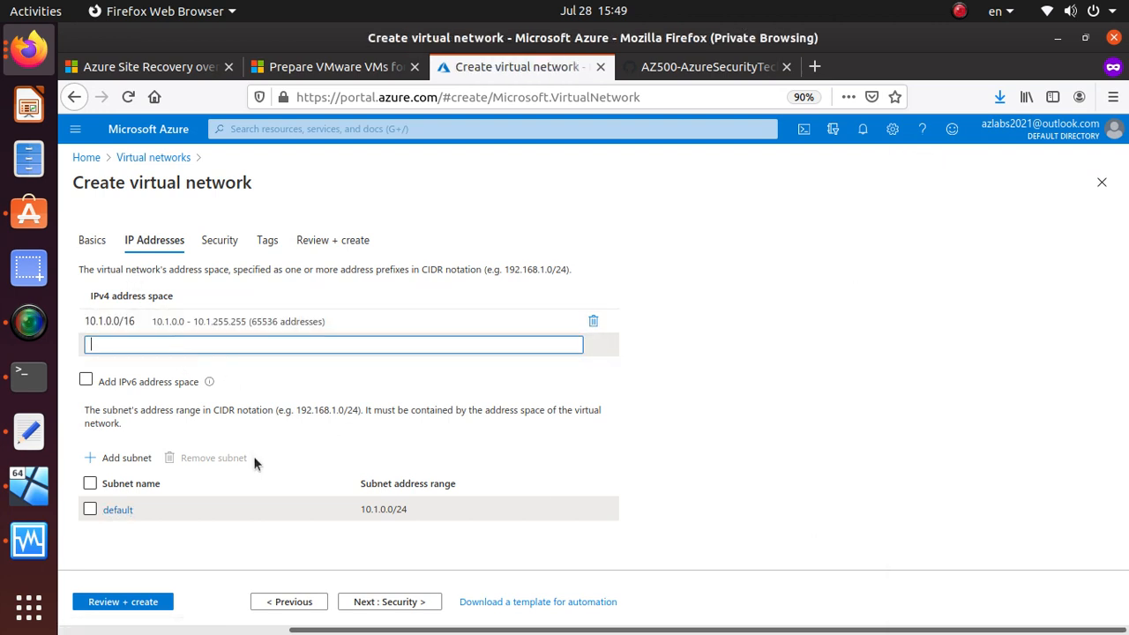
{"action": "type", "text": "10.0."}
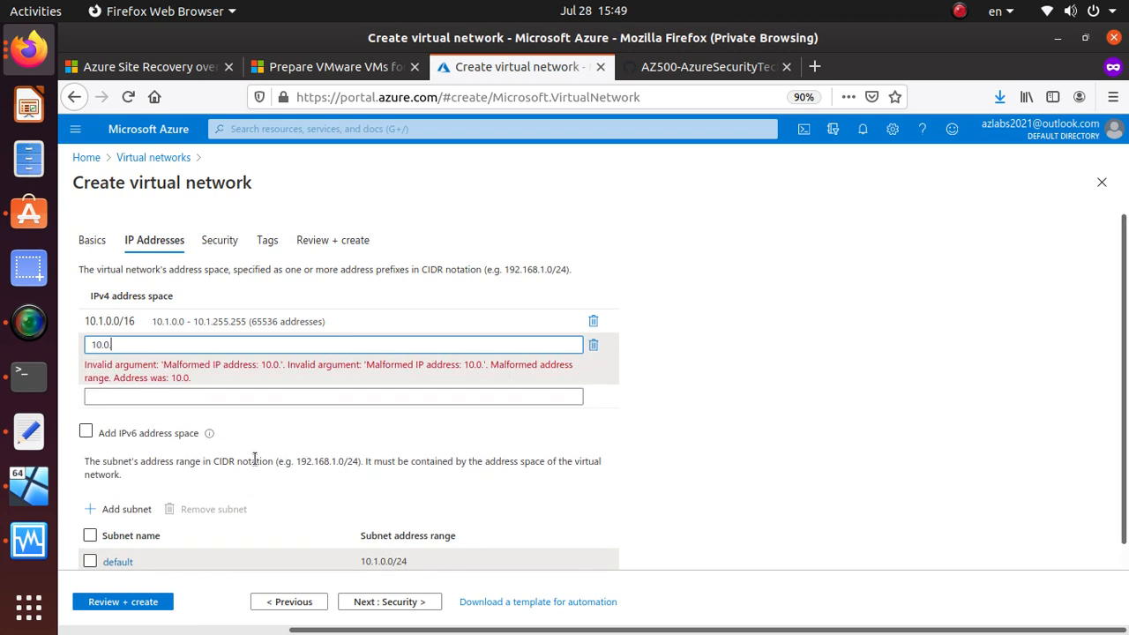
{"action": "type", "text": "0"}
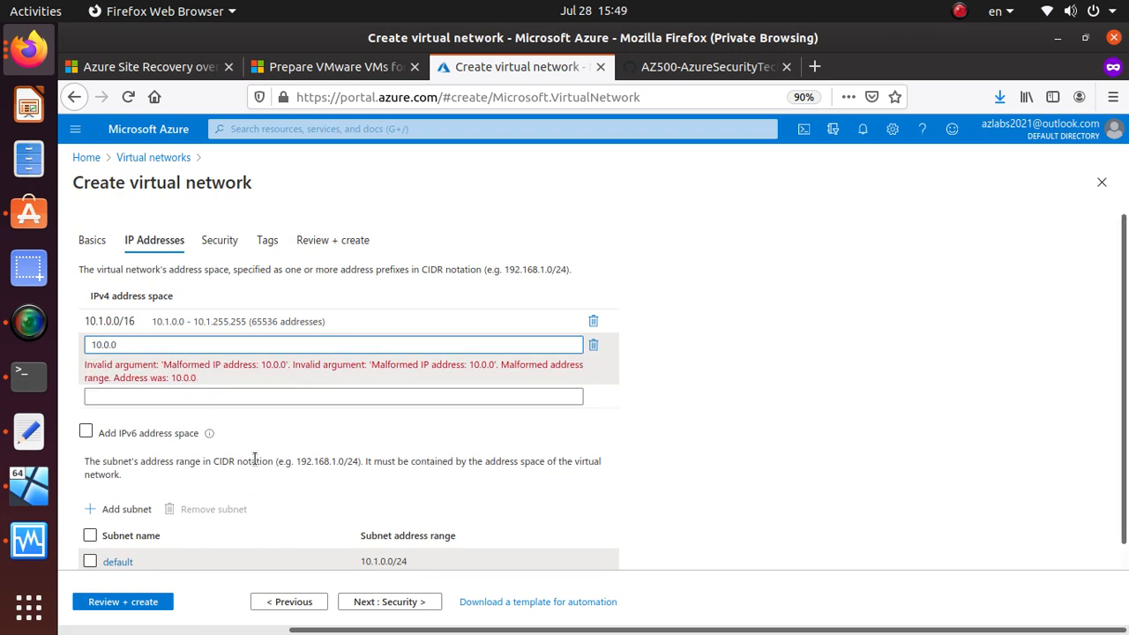
{"action": "type", "text": "/.0"}
{"action": "type", "text": "/16"}
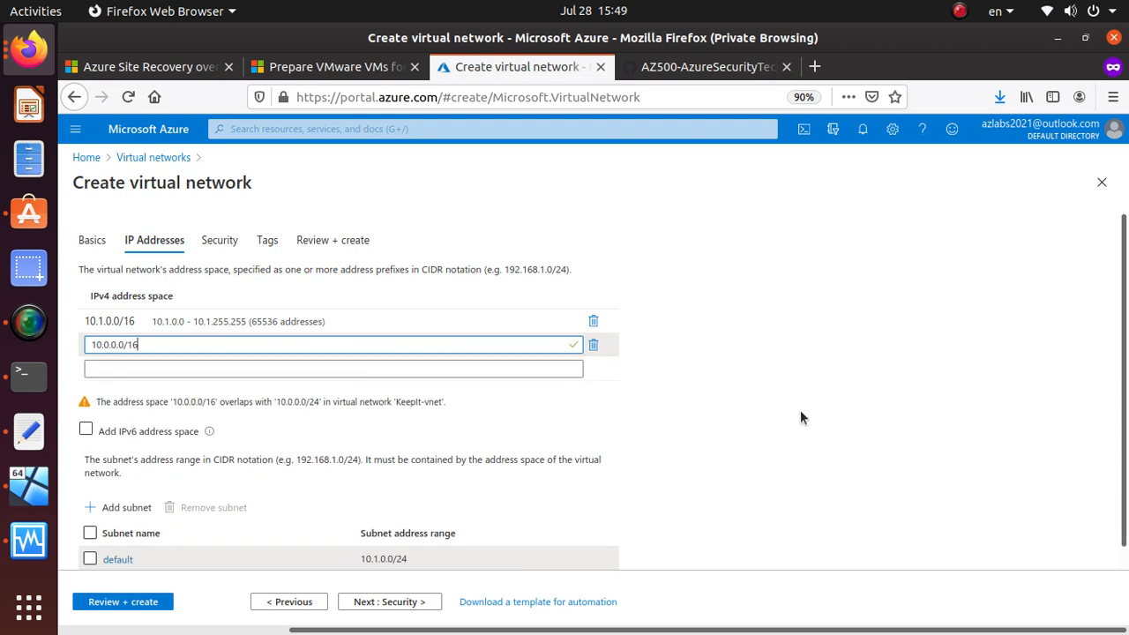
{"action": "left_click", "coordinate": [188, 321]}
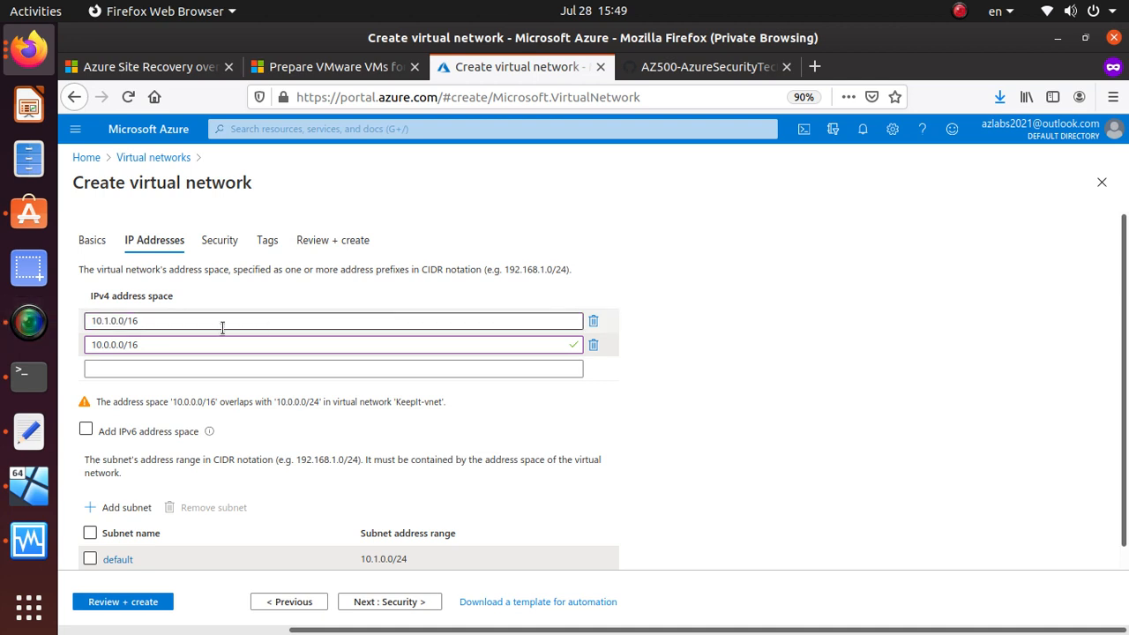
{"action": "left_click", "coordinate": [593, 321]}
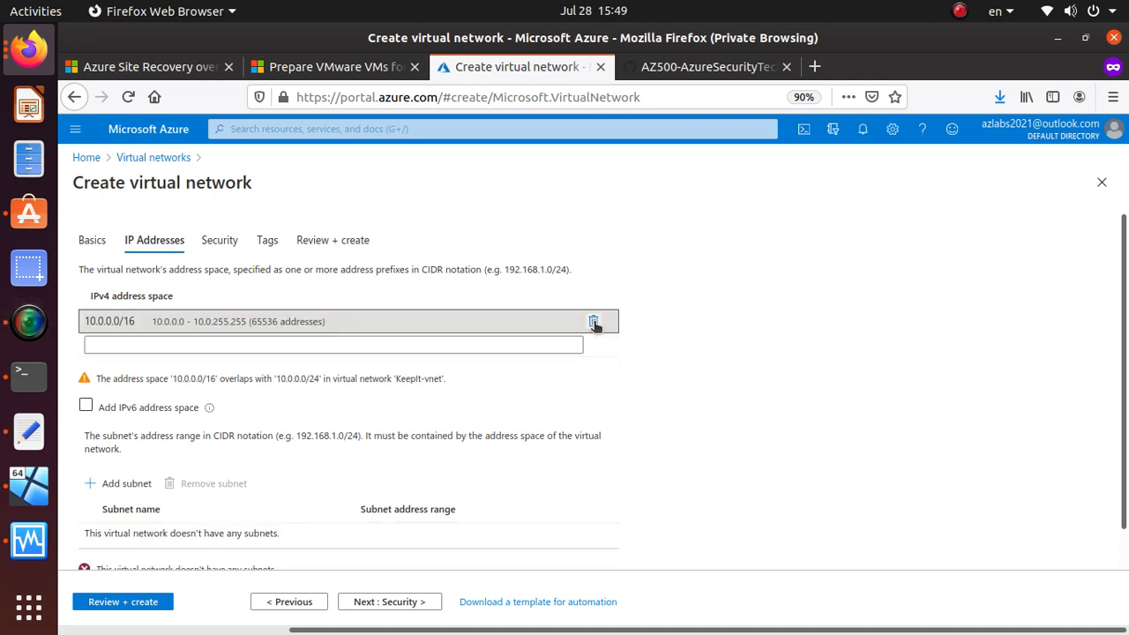
Start adding a subnet to the virtual network, named public with the address range 10.0.0.0/24.
{"action": "scroll", "coordinate": [139, 341], "scroll_direction": "down", "scroll_amount": 1}
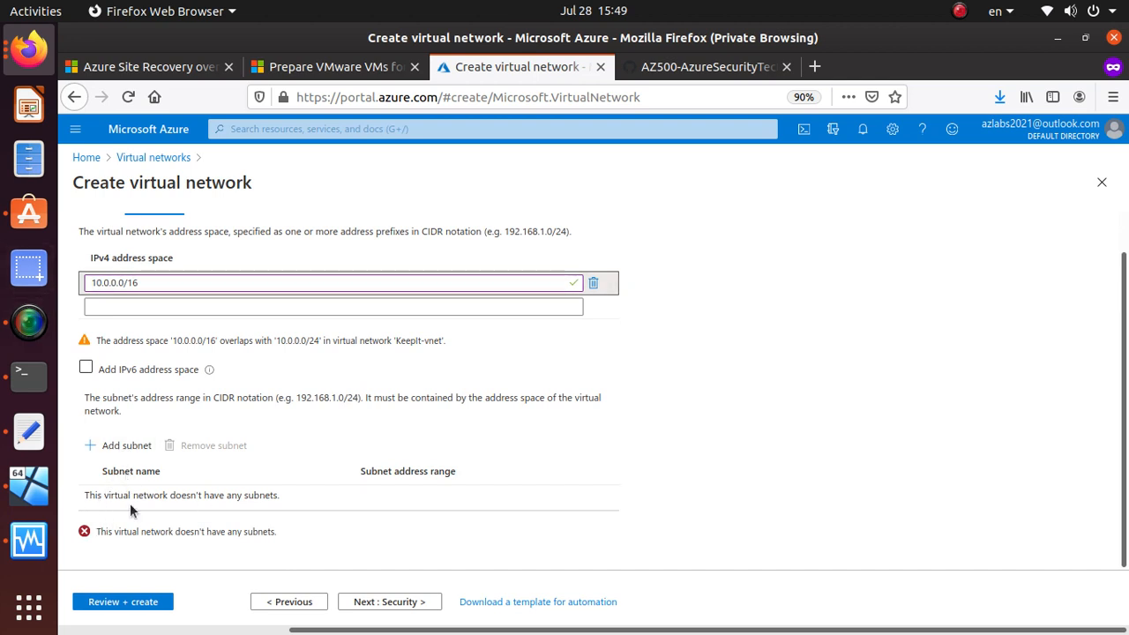
{"action": "left_click", "coordinate": [127, 448]}
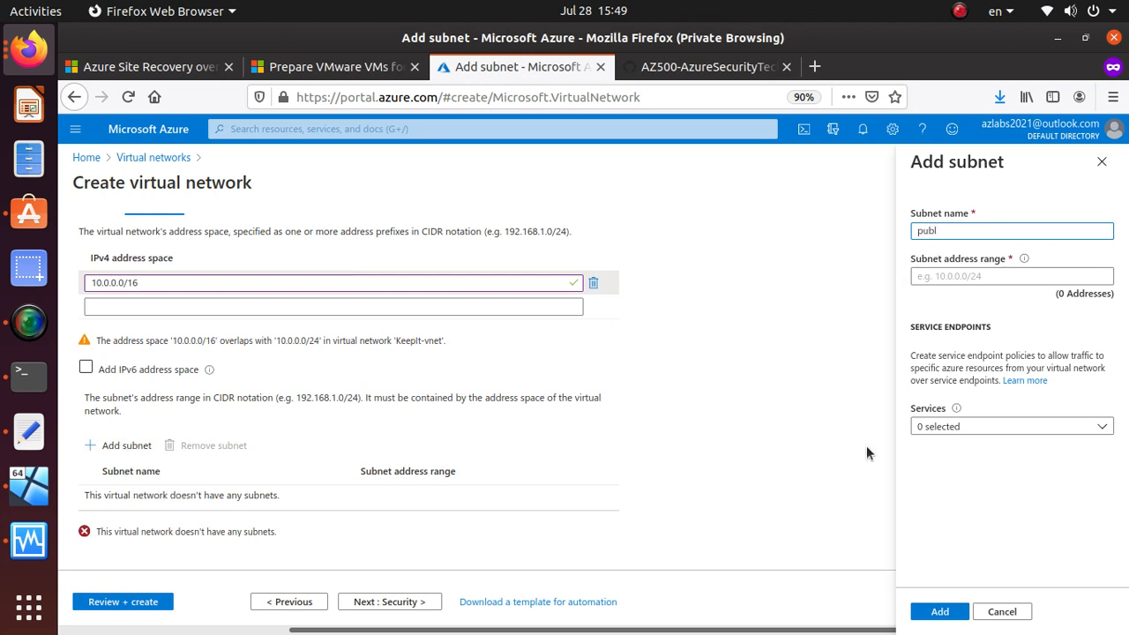
{"action": "key", "text": "Tab"}
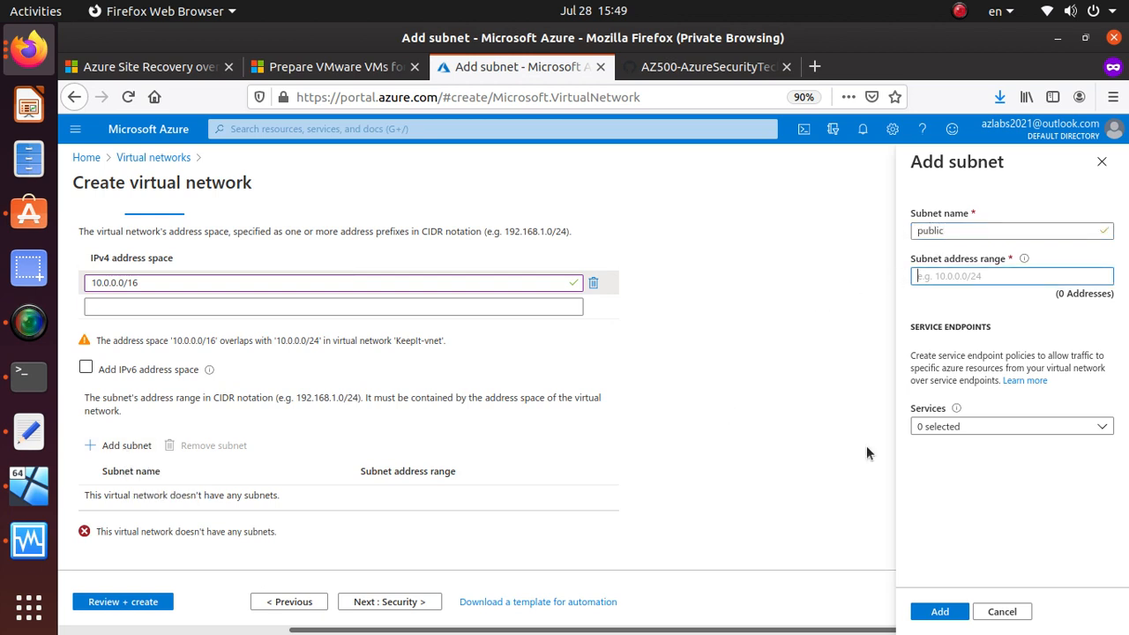
{"action": "type", "text": "10.0.0.0/24"}
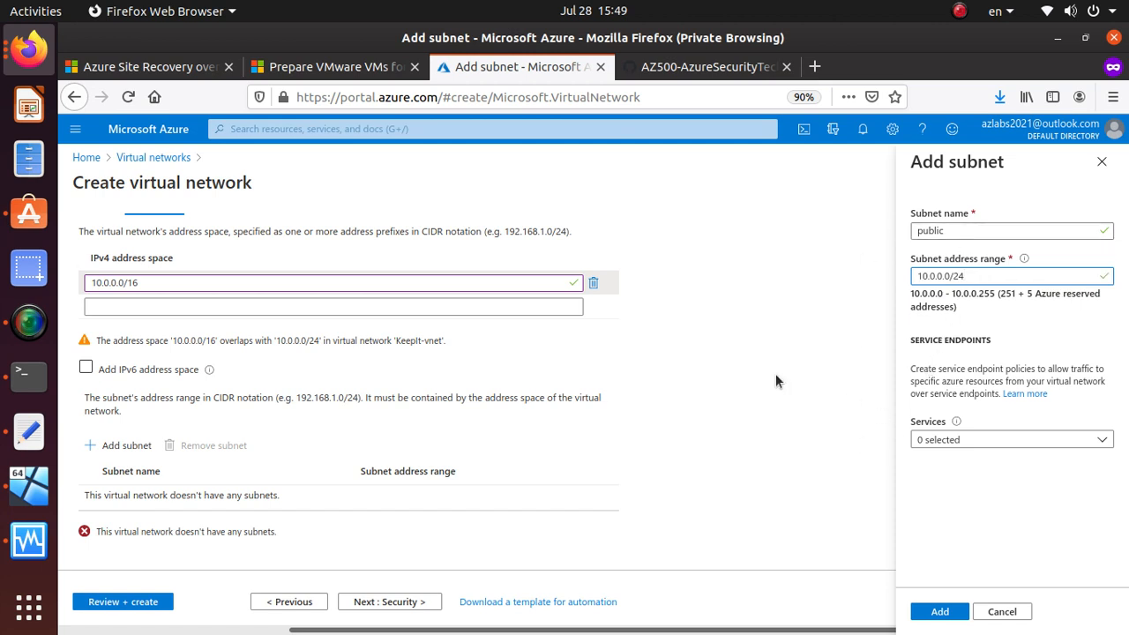
{"action": "double_click", "coordinate": [1013, 294]}
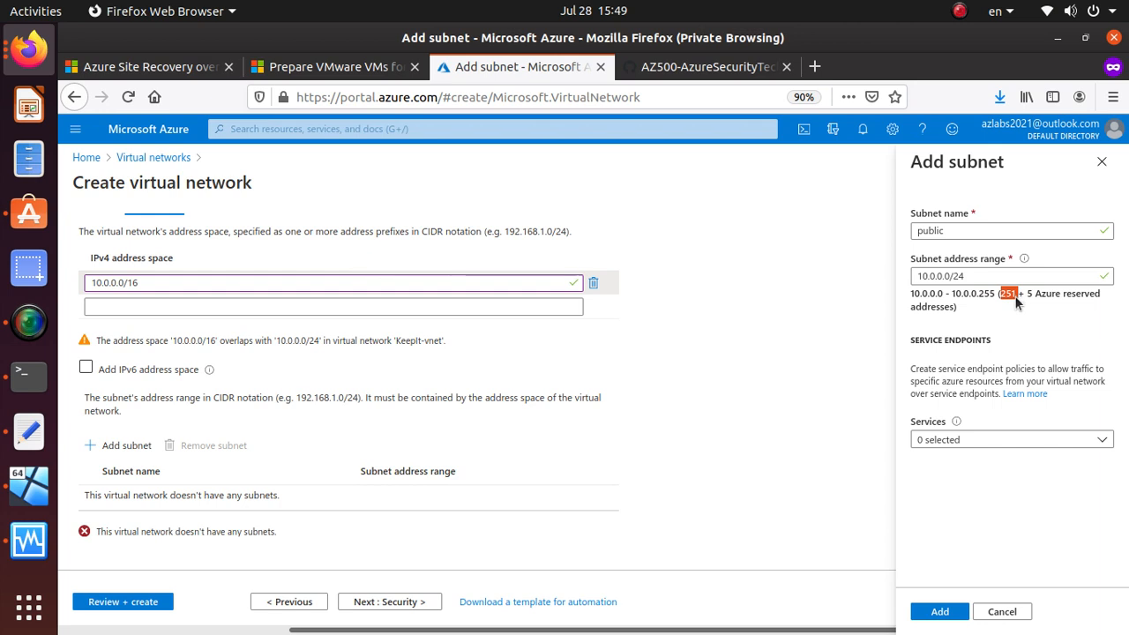
{"action": "mouse_move", "coordinate": [1012, 297]}
{"action": "left_mouse_down"}
{"action": "mouse_move", "coordinate": [1059, 296]}
{"action": "mouse_move", "coordinate": [1031, 309]}
{"action": "left_mouse_up"}
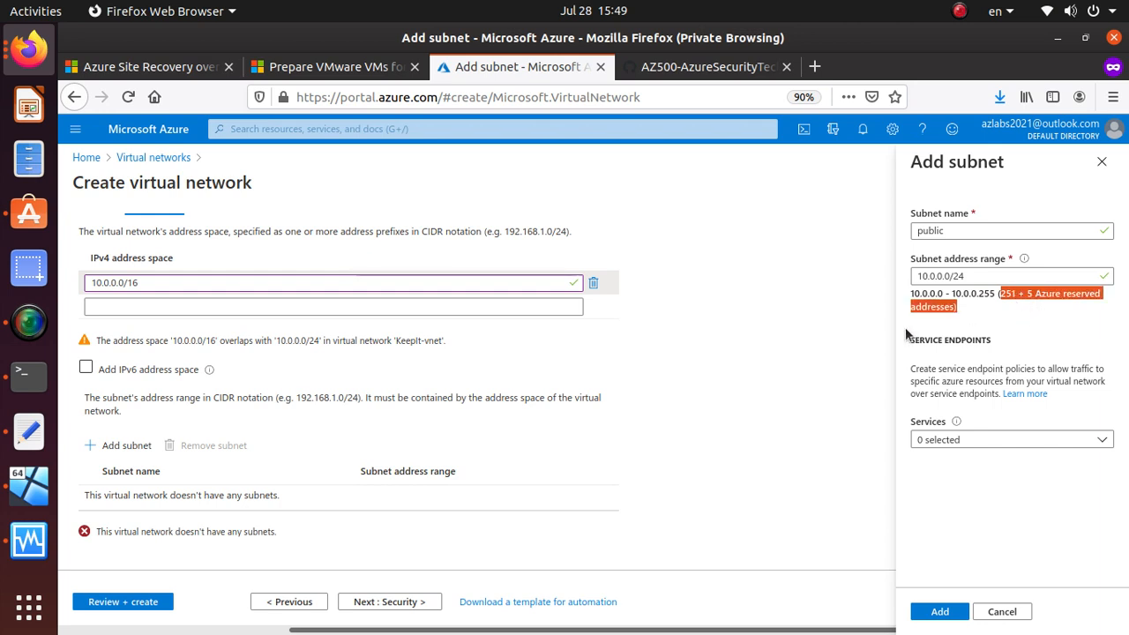
Select Microsoft.Storage as the service endpoint for the new public subnet.
{"action": "left_click", "coordinate": [983, 444]}
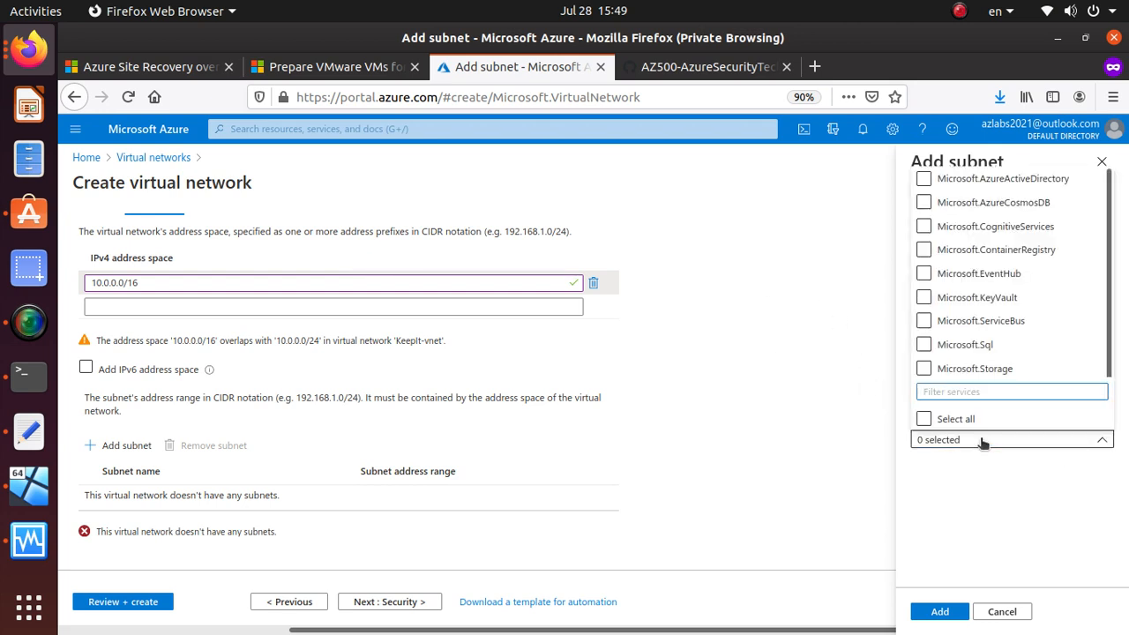
{"action": "left_click", "coordinate": [924, 369]}
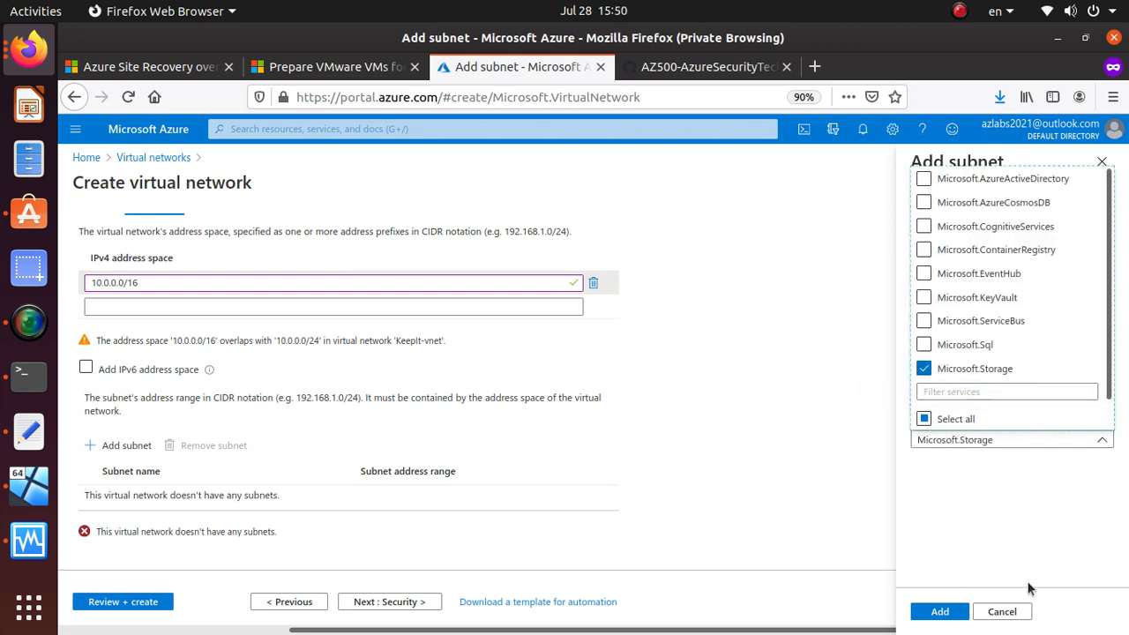
{"action": "left_click", "coordinate": [1010, 517]}
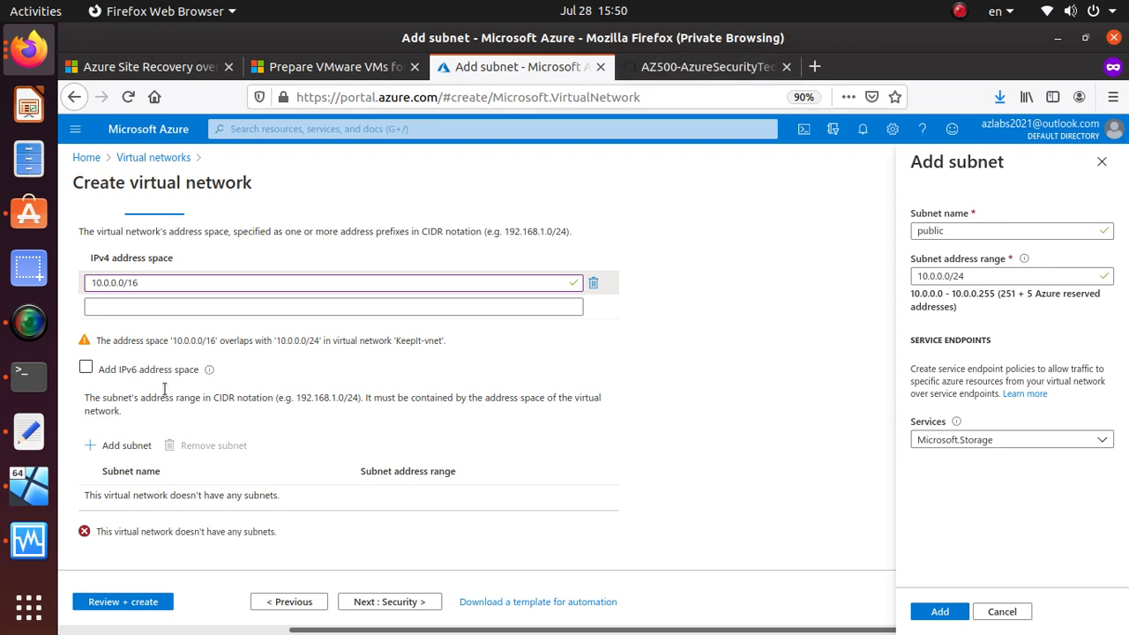
Review steps 5 to 7 of the lab instructions on the subnet settings and the creation of the virtual network.
{"action": "left_click", "coordinate": [622, 74]}
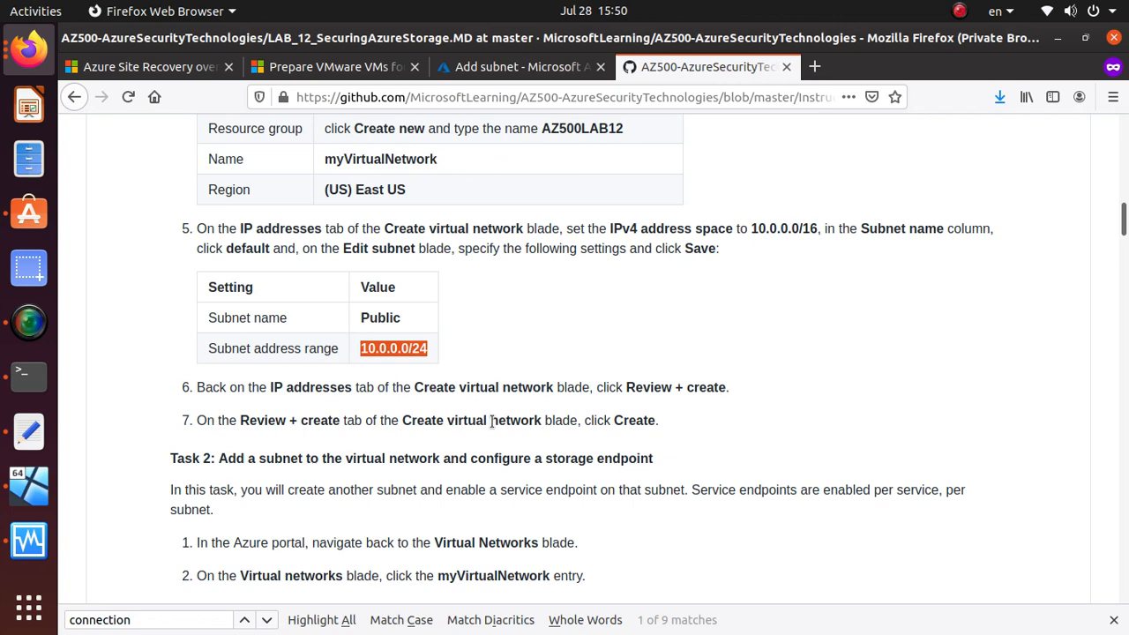
{"action": "scroll", "coordinate": [484, 415], "scroll_direction": "up", "scroll_amount": 1}
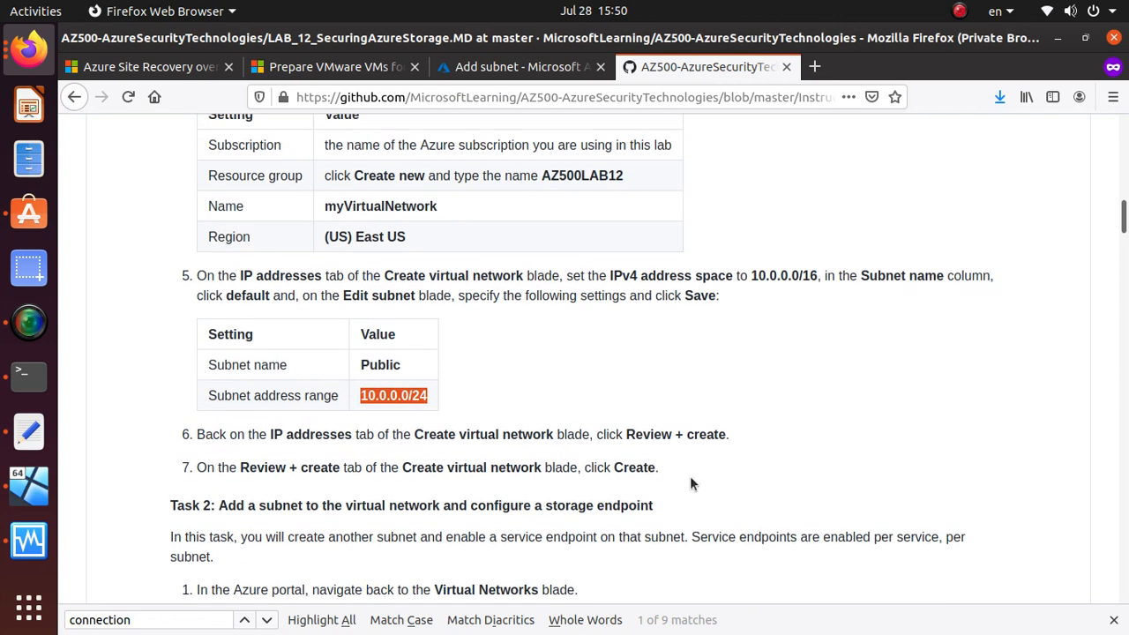
{"action": "left_click", "coordinate": [605, 482]}
{"action": "left_click_drag", "start_coordinate": [604, 479], "coordinate": [161, 271]}
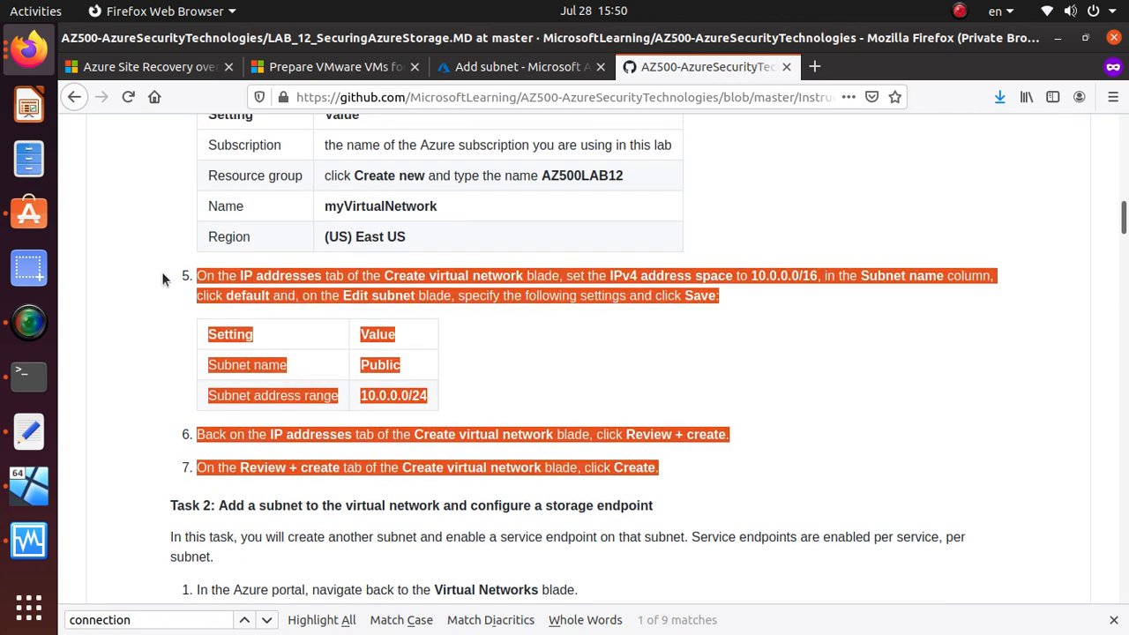
{"action": "left_click", "coordinate": [299, 337]}
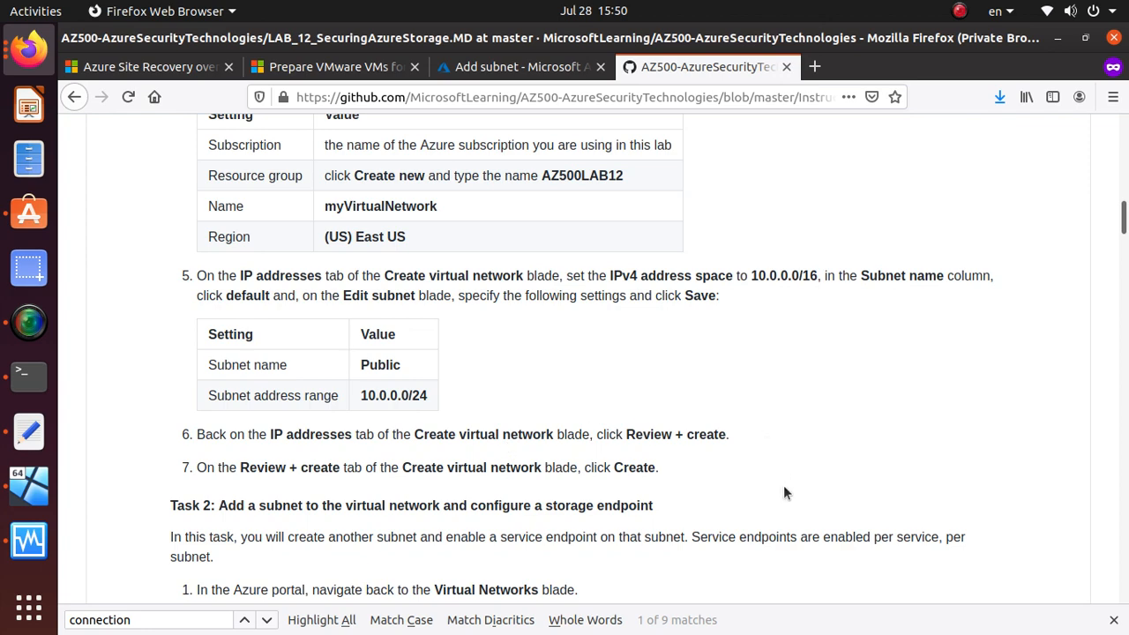
Clear all service endpoint selections for the public subnet and add the subnet to the virtual network.
{"action": "left_click", "coordinate": [508, 70]}
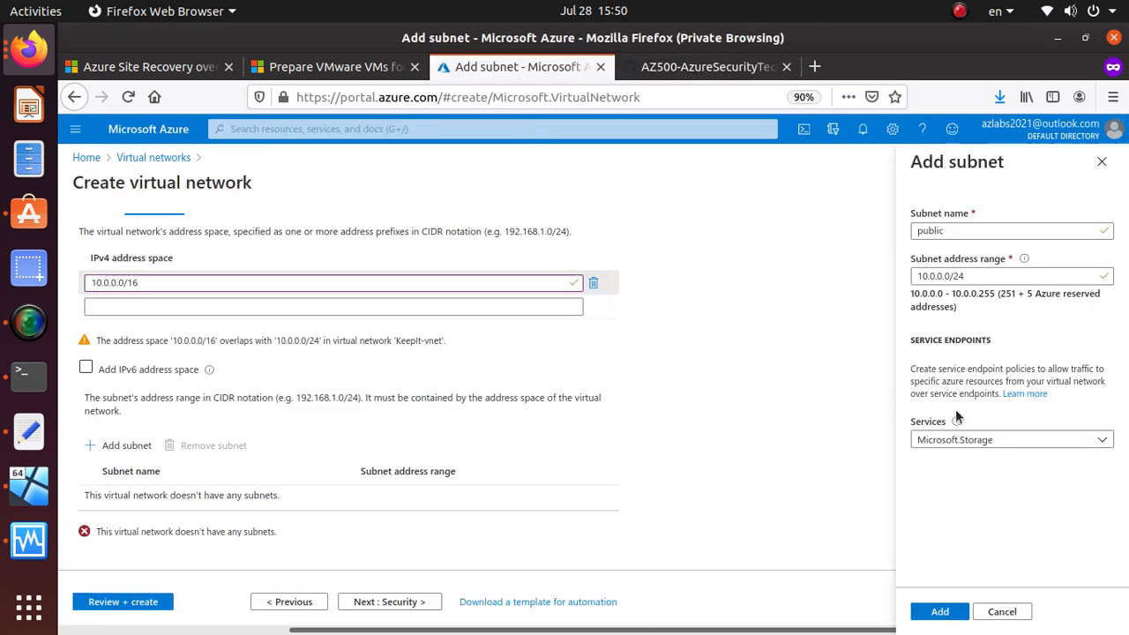
{"action": "left_click", "coordinate": [1009, 439]}
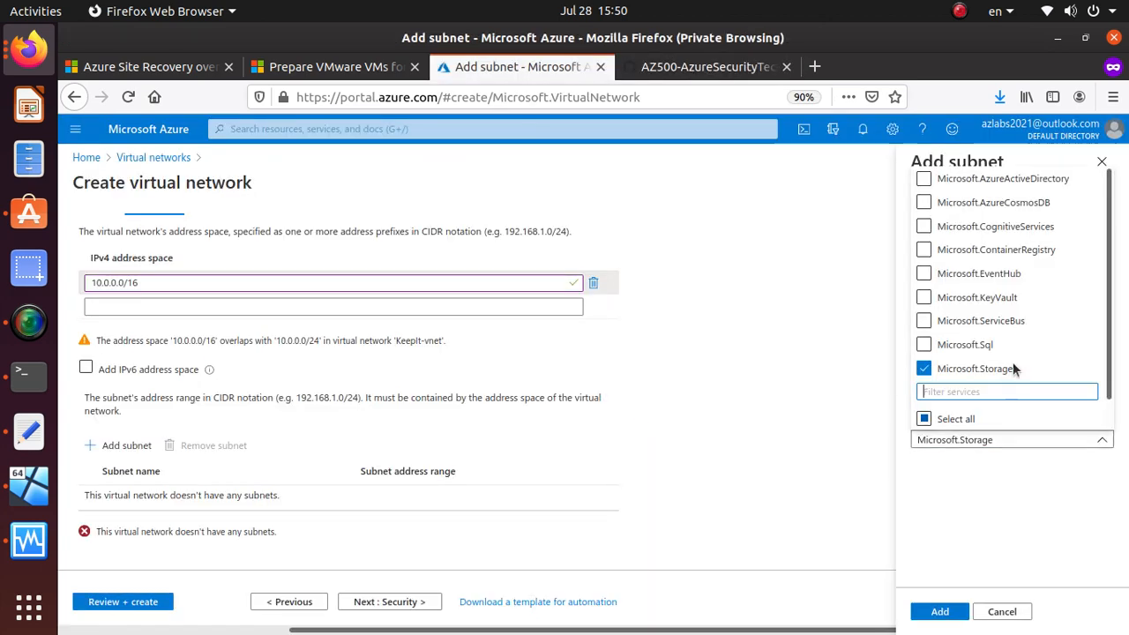
{"action": "left_click", "coordinate": [924, 419]}
{"action": "left_click", "coordinate": [924, 419]}
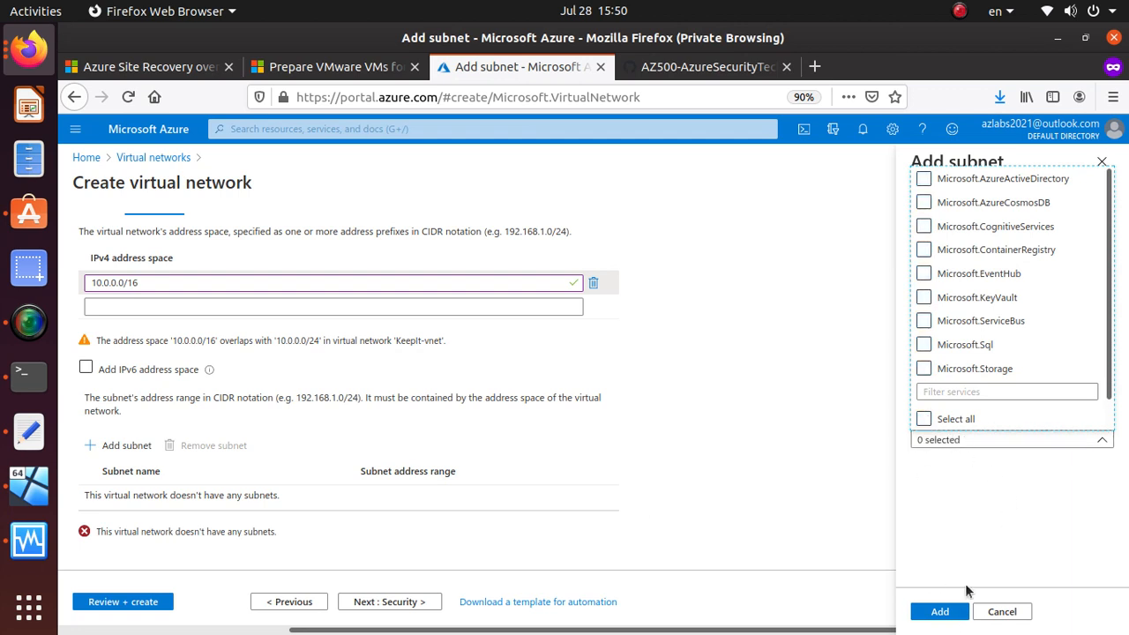
{"action": "left_click", "coordinate": [999, 521]}
{"action": "left_click", "coordinate": [940, 611]}
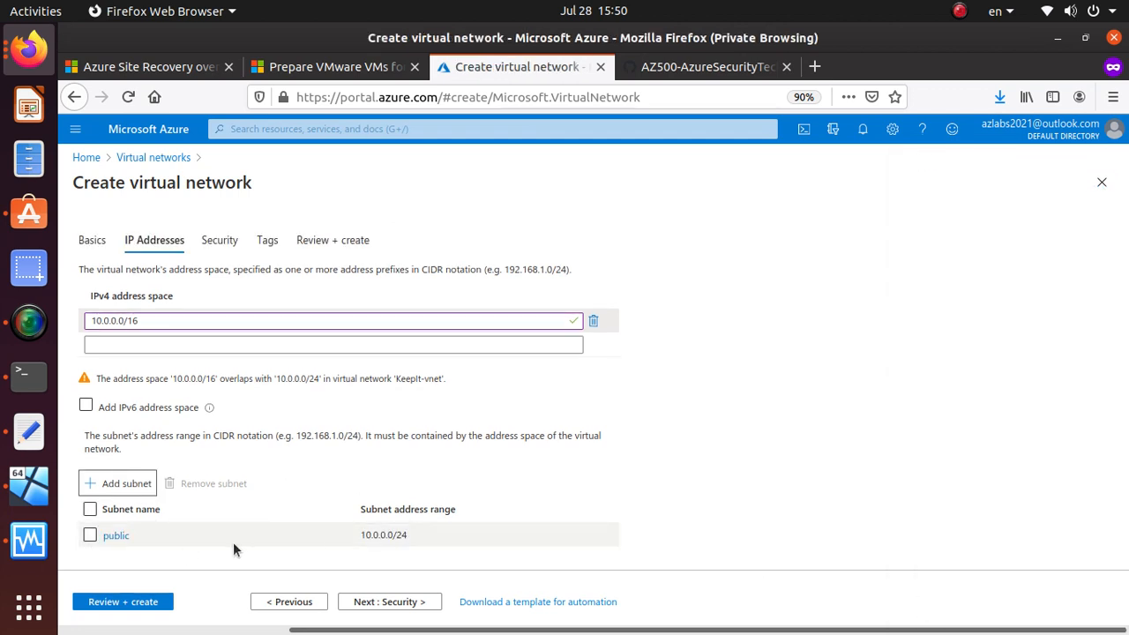
Validate the configuration and create the virtual network myVirtualNetwork, and check the next task in the lab instructions.
{"action": "left_click_drag", "start_coordinate": [146, 323], "coordinate": [75, 322]}
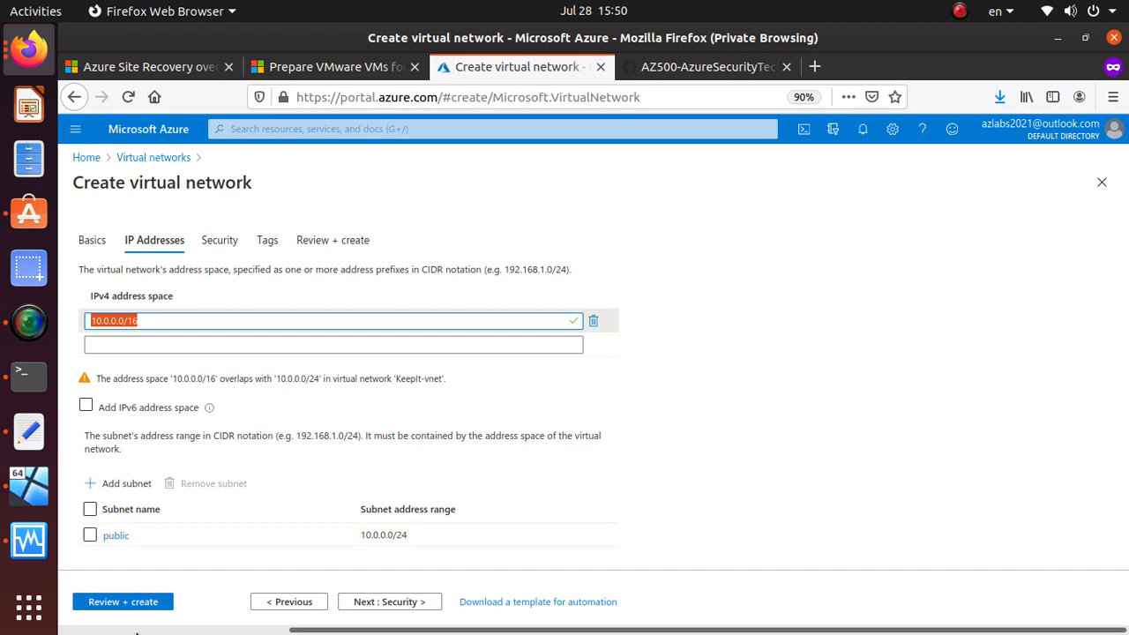
{"action": "left_click", "coordinate": [156, 604]}
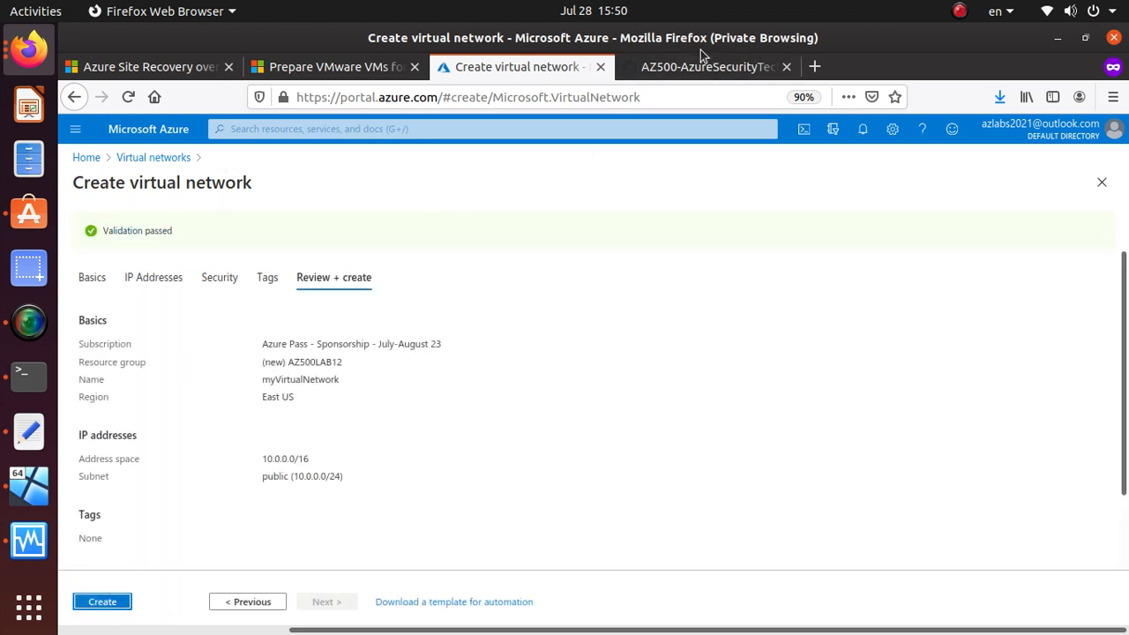
{"action": "left_click", "coordinate": [104, 604]}
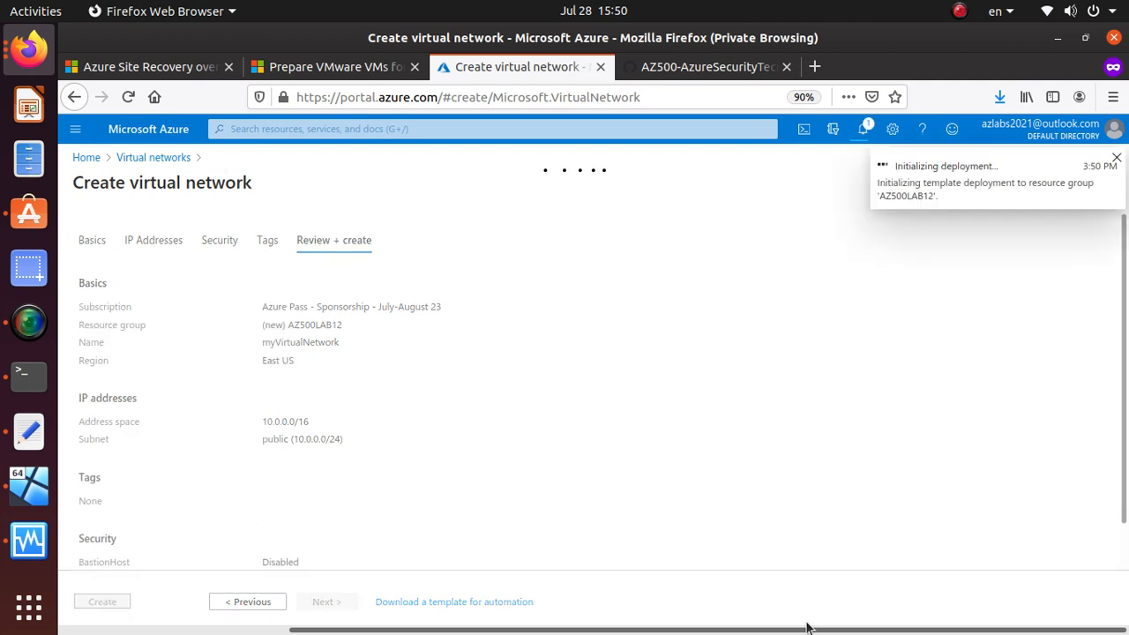
{"action": "left_click", "coordinate": [709, 65]}
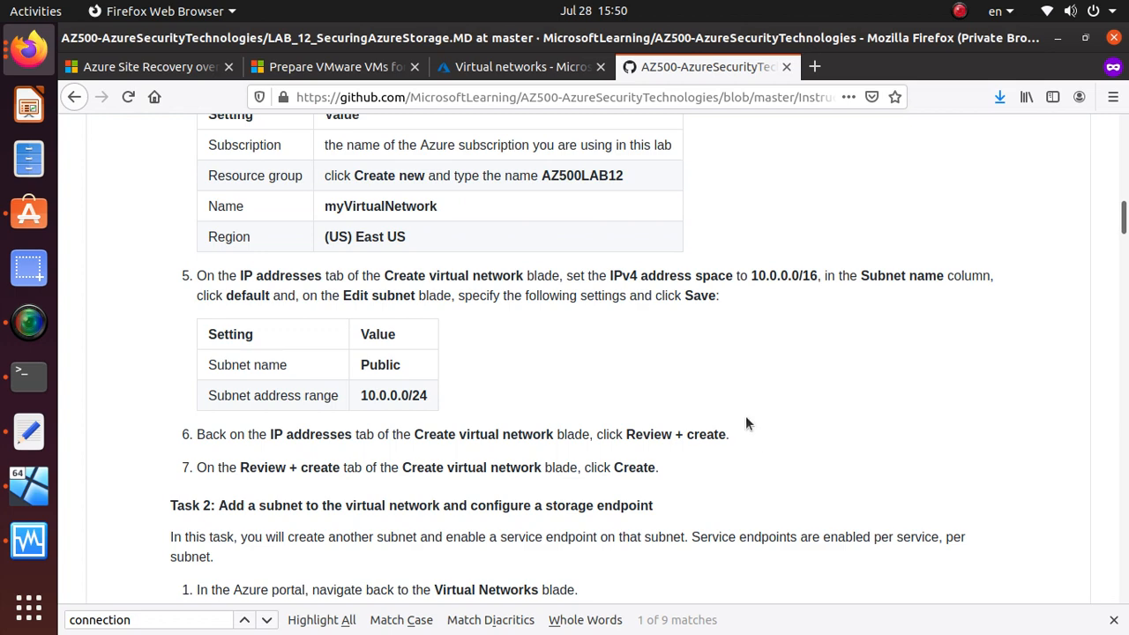
{"action": "scroll", "coordinate": [706, 411], "scroll_direction": "down", "scroll_amount": 2}
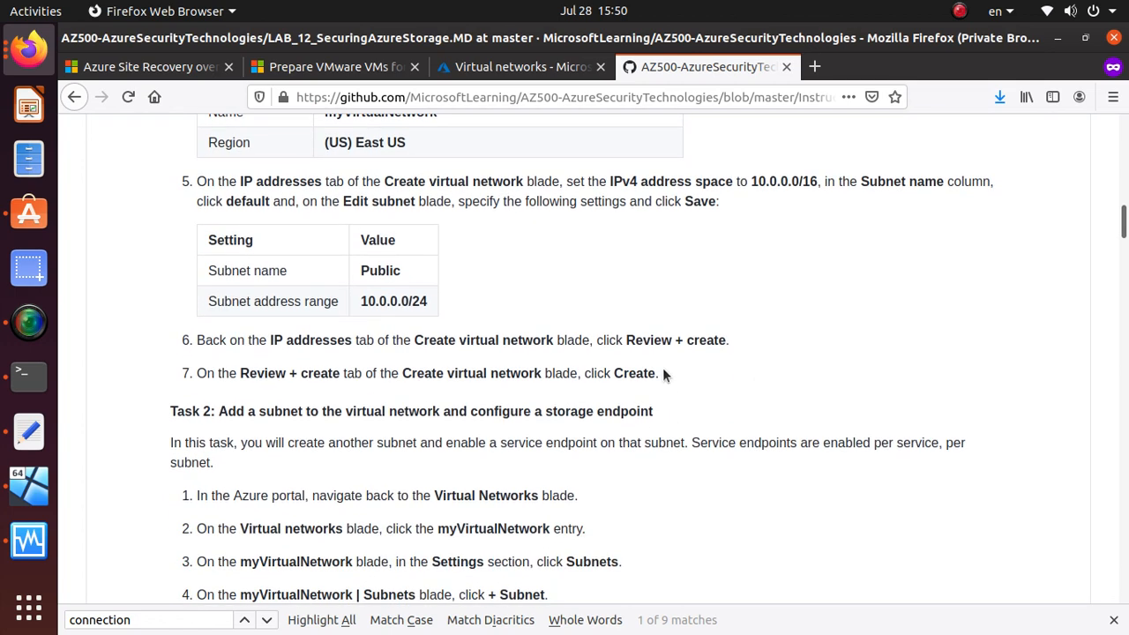
{"action": "left_click", "coordinate": [29, 321]}
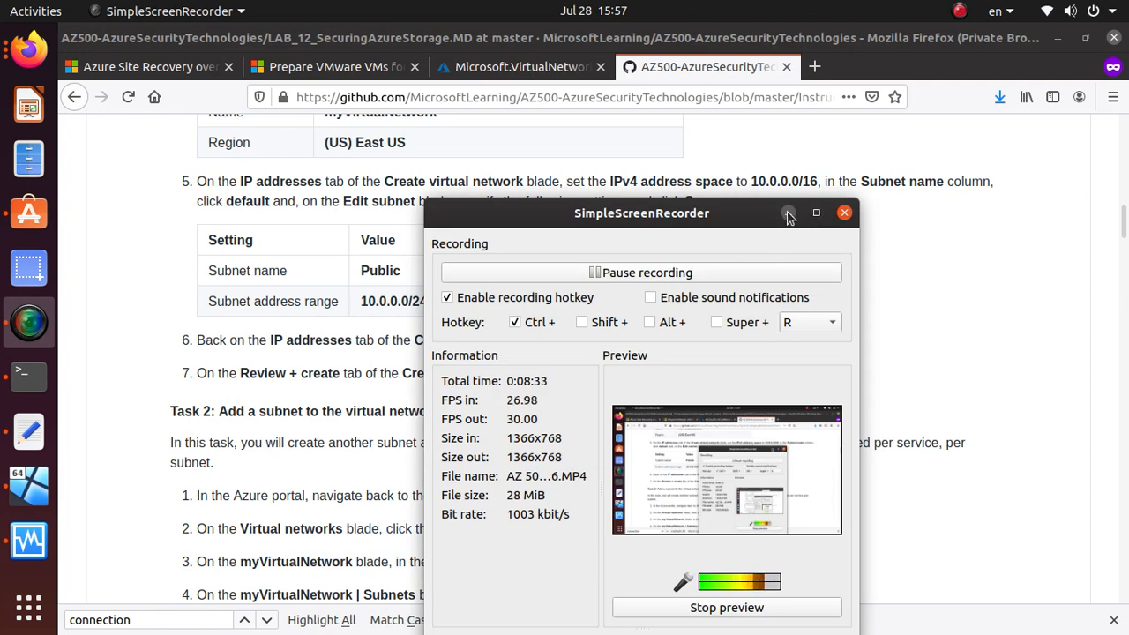
{"action": "left_click", "coordinate": [788, 222]}
Check the deployment notification in the Azure portal and open the deployed virtual network resource.
{"action": "left_click", "coordinate": [543, 71]}
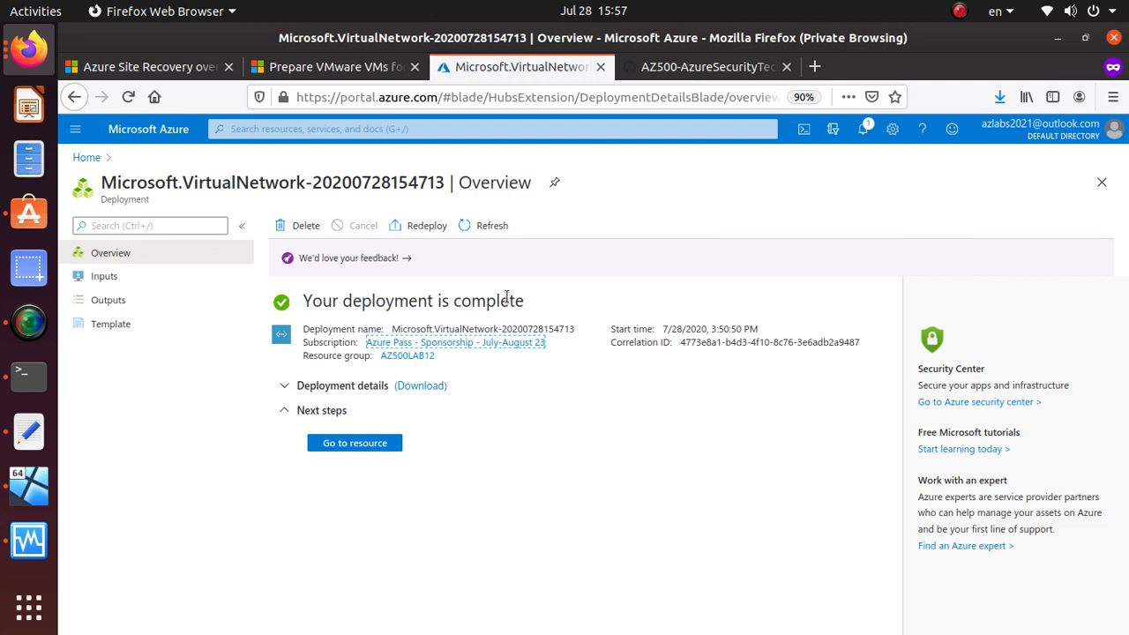
{"action": "left_click", "coordinate": [863, 130]}
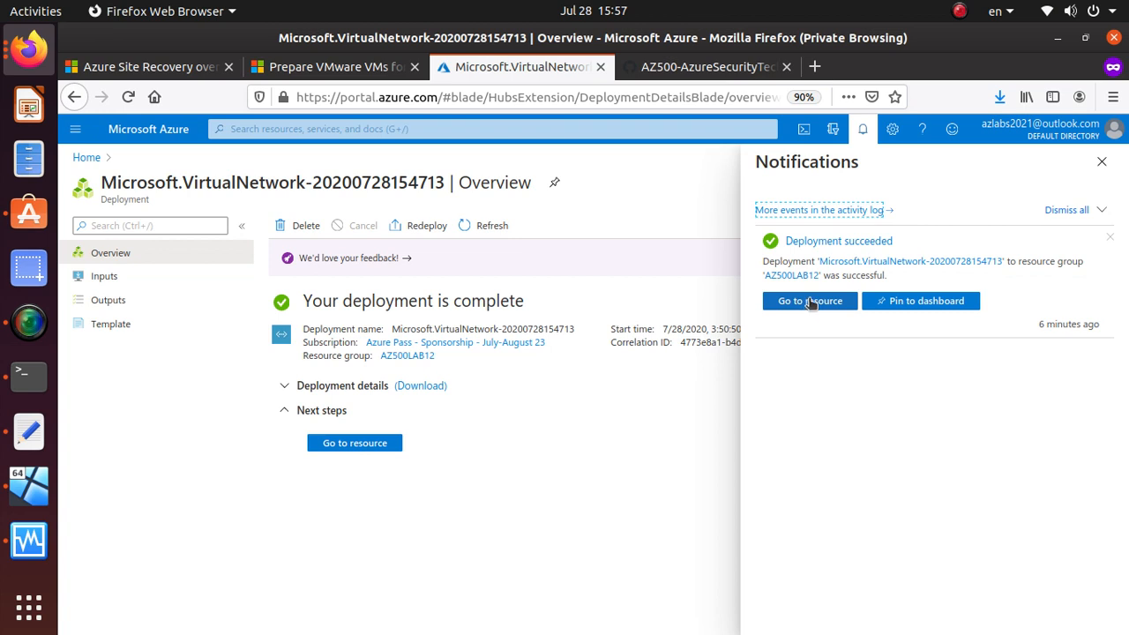
{"action": "left_click", "coordinate": [360, 445]}
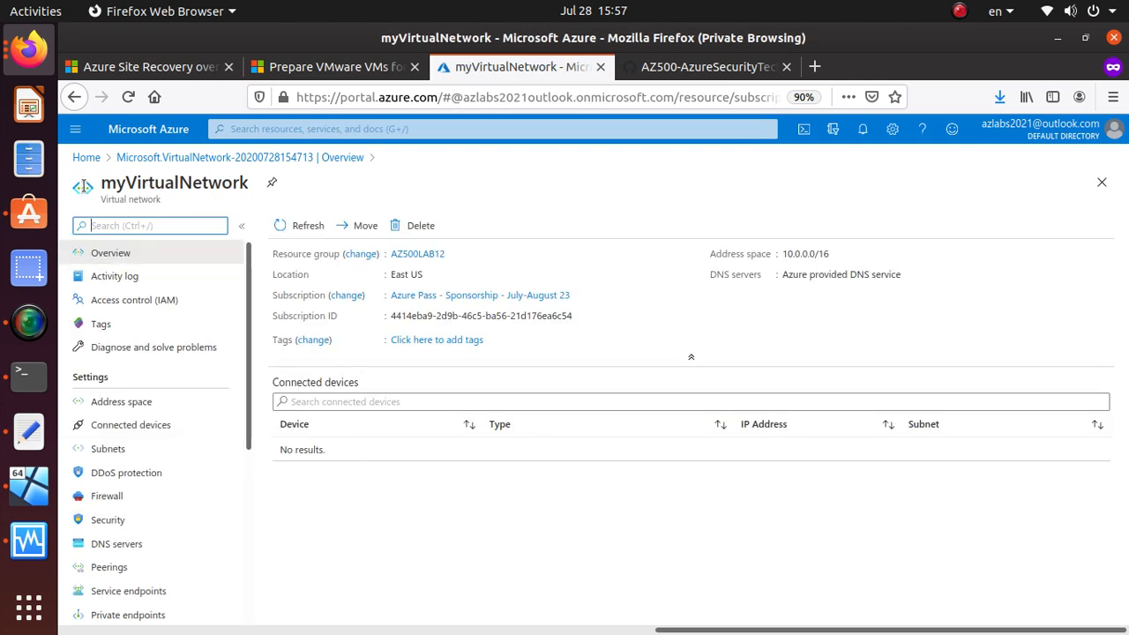
Examine the location, address space and DNS servers of myVirtualNetwork, and open its list of subnets.
{"action": "triple_click", "coordinate": [128, 196]}
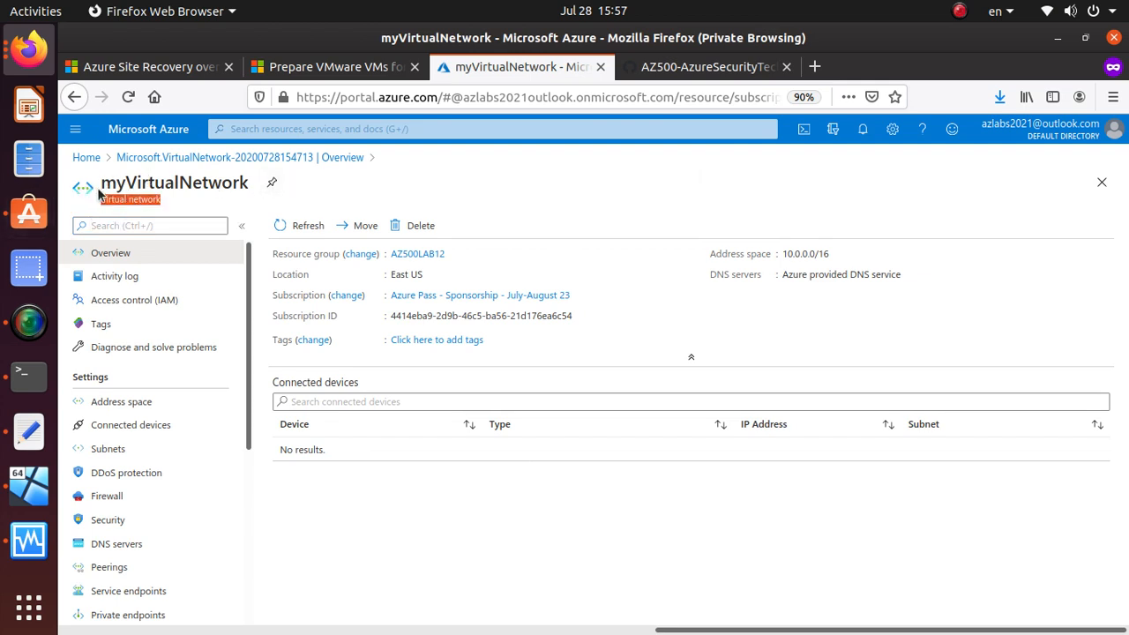
{"action": "left_click", "coordinate": [133, 198]}
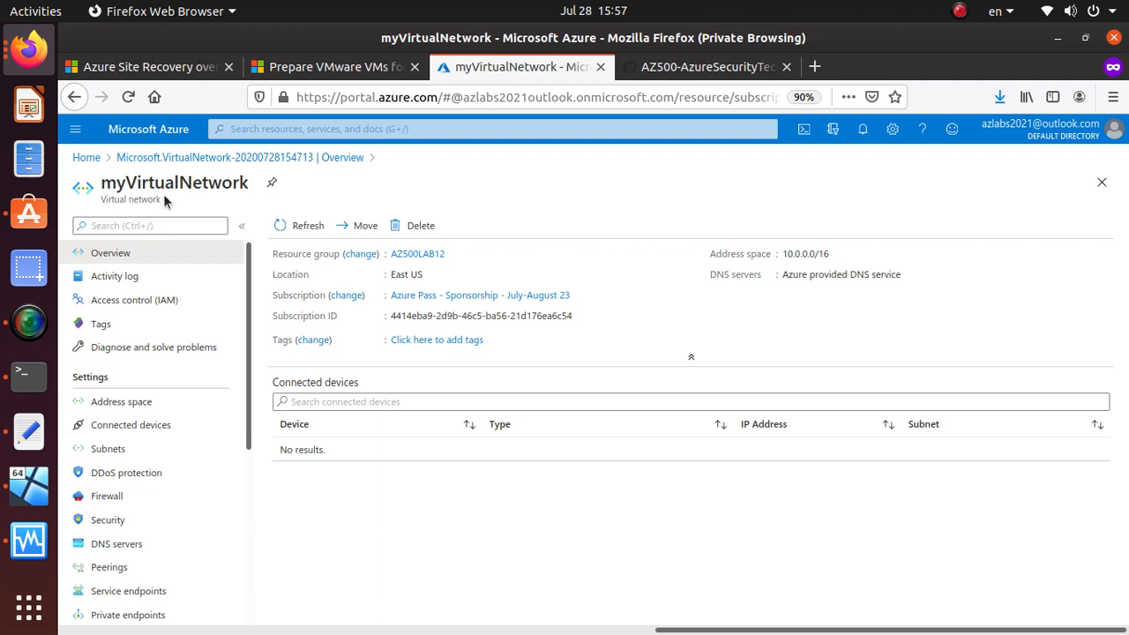
{"action": "left_click_drag", "start_coordinate": [164, 201], "coordinate": [101, 199]}
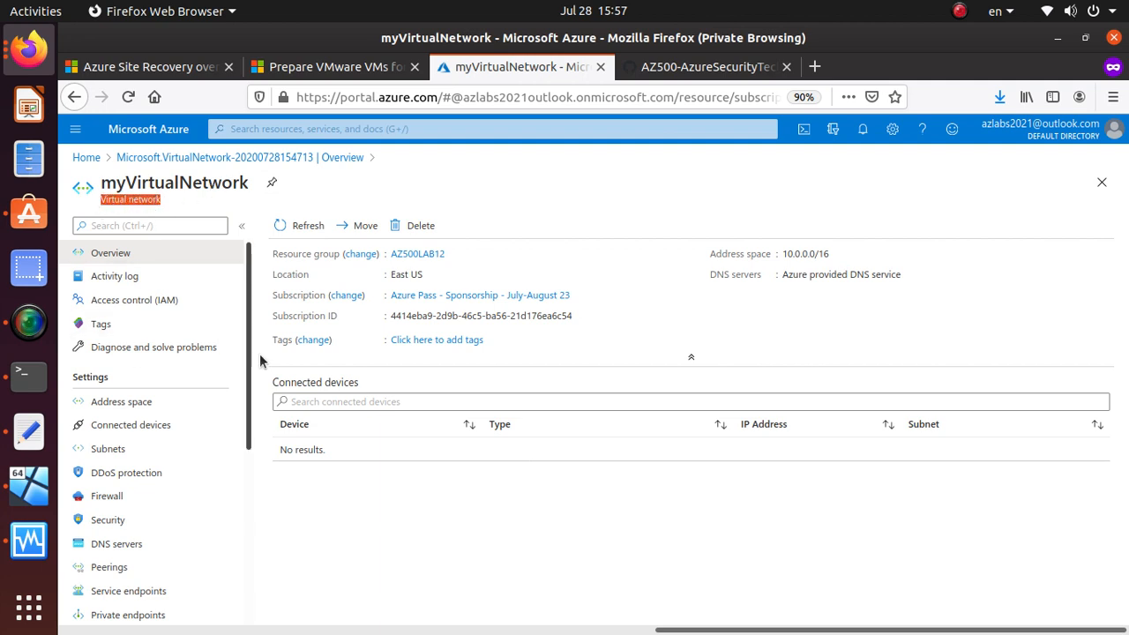
{"action": "double_click", "coordinate": [402, 275]}
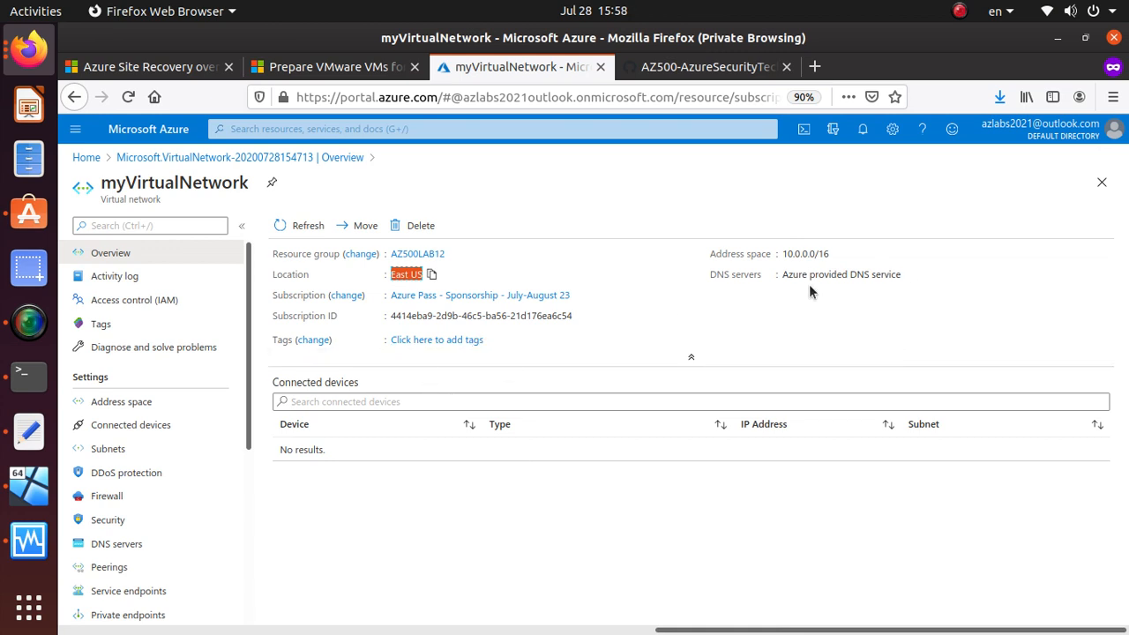
{"action": "left_click_drag", "start_coordinate": [802, 255], "coordinate": [828, 256]}
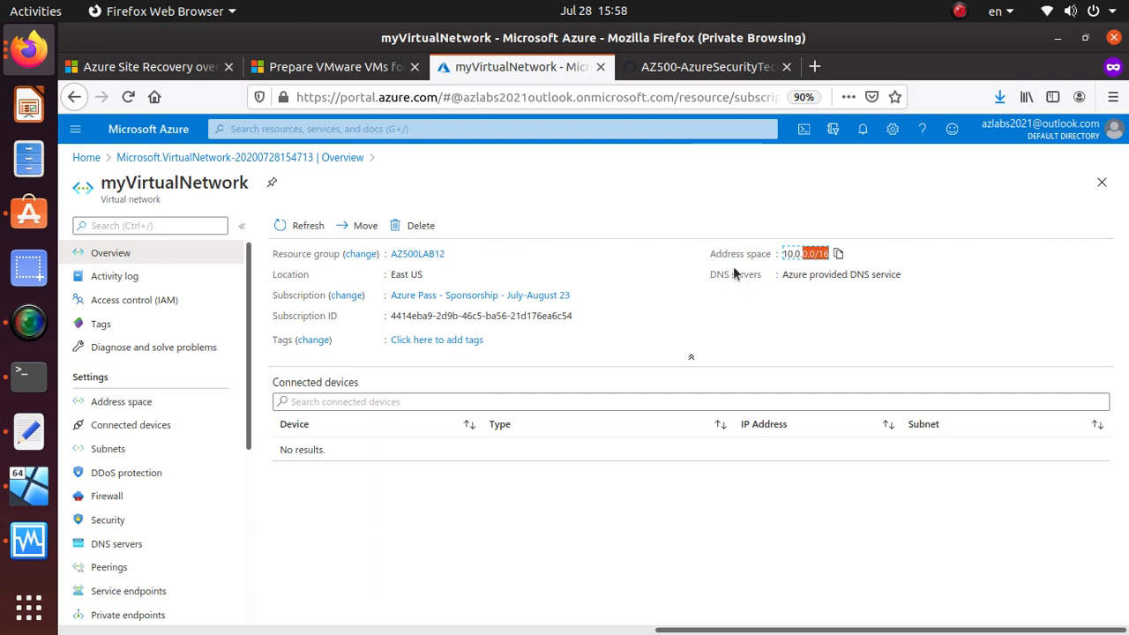
{"action": "triple_click", "coordinate": [832, 274]}
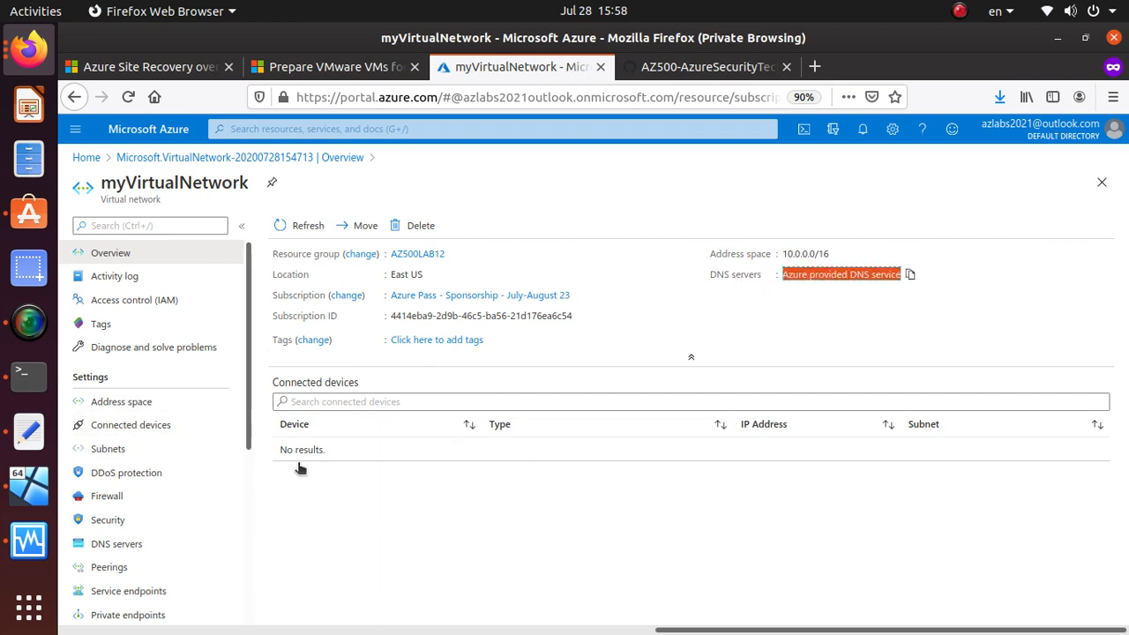
{"action": "left_click", "coordinate": [169, 454]}
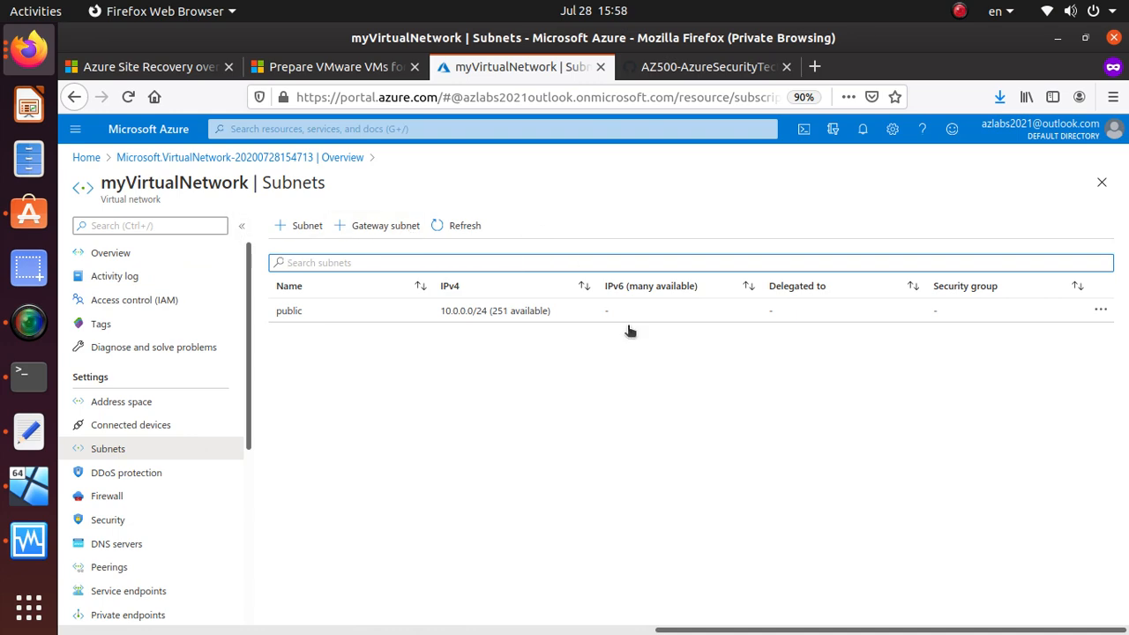
Read Task 2 of the lab instructions on adding a subnet with a storage endpoint, and compare it with the network's existing subnets.
{"action": "left_click", "coordinate": [670, 72]}
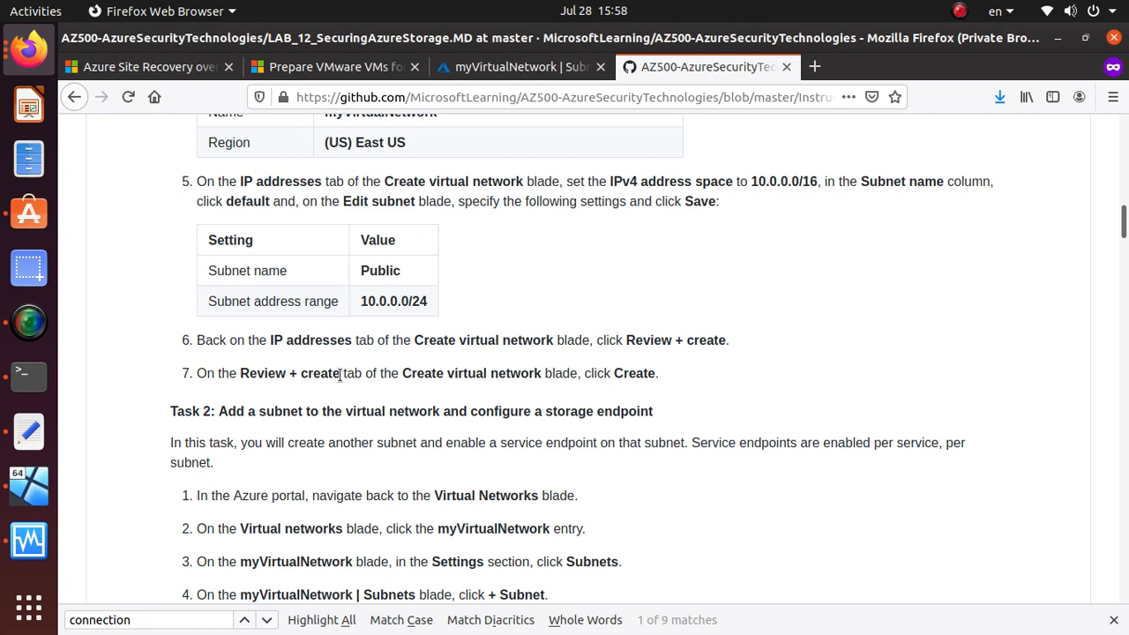
{"action": "scroll", "coordinate": [340, 367], "scroll_direction": "down", "scroll_amount": 4}
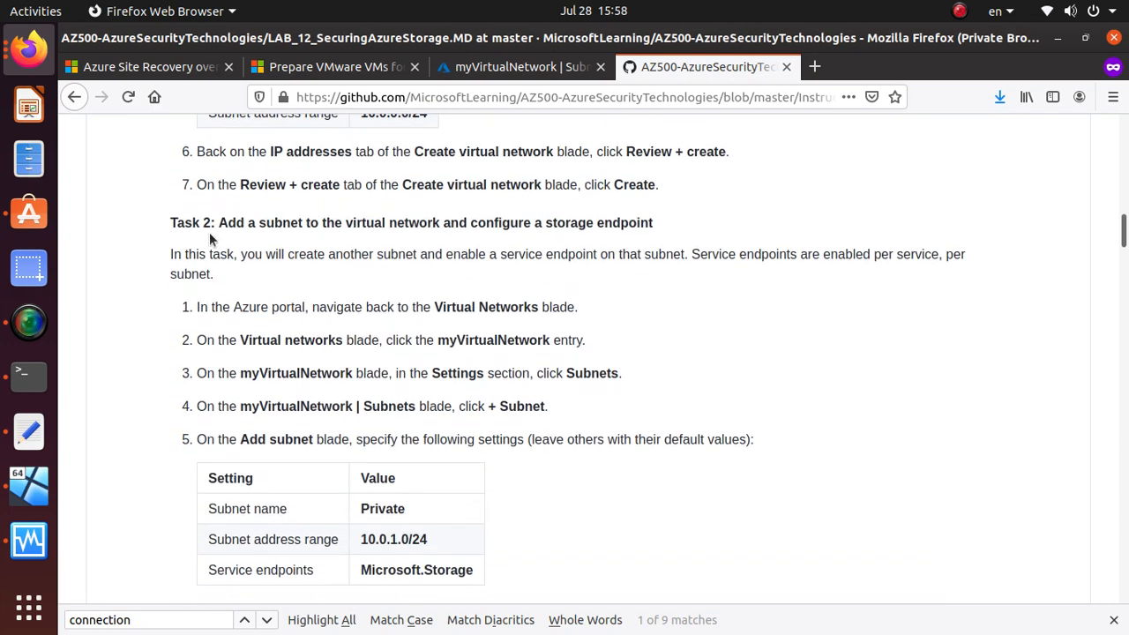
{"action": "left_click_drag", "start_coordinate": [172, 221], "coordinate": [650, 220]}
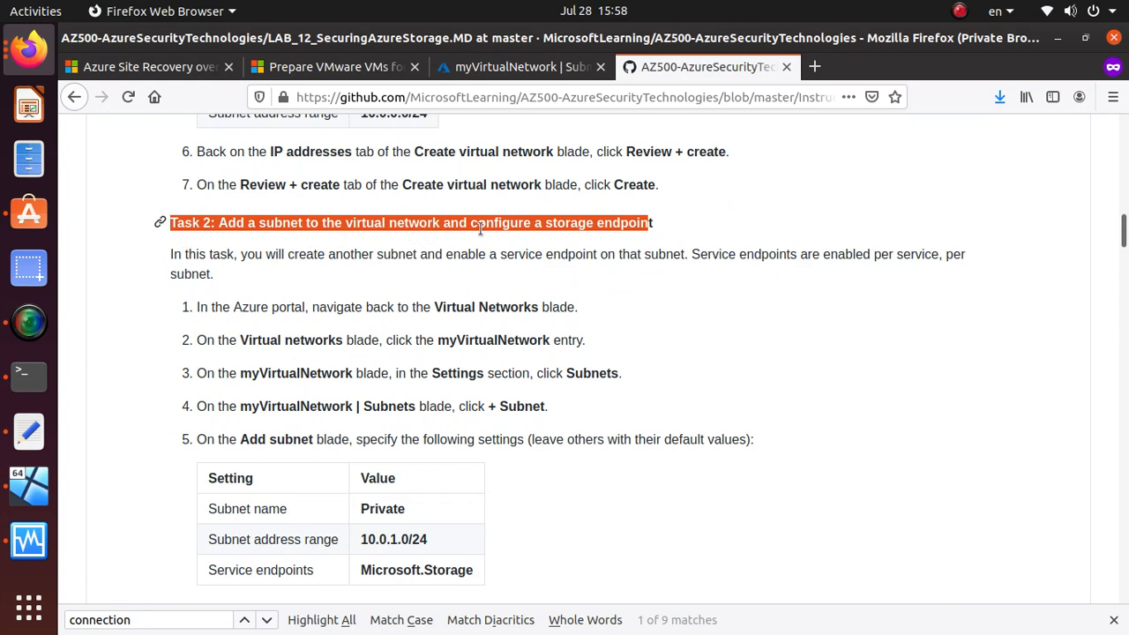
{"action": "left_click_drag", "start_coordinate": [657, 225], "coordinate": [148, 234]}
{"action": "left_click", "coordinate": [521, 66]}
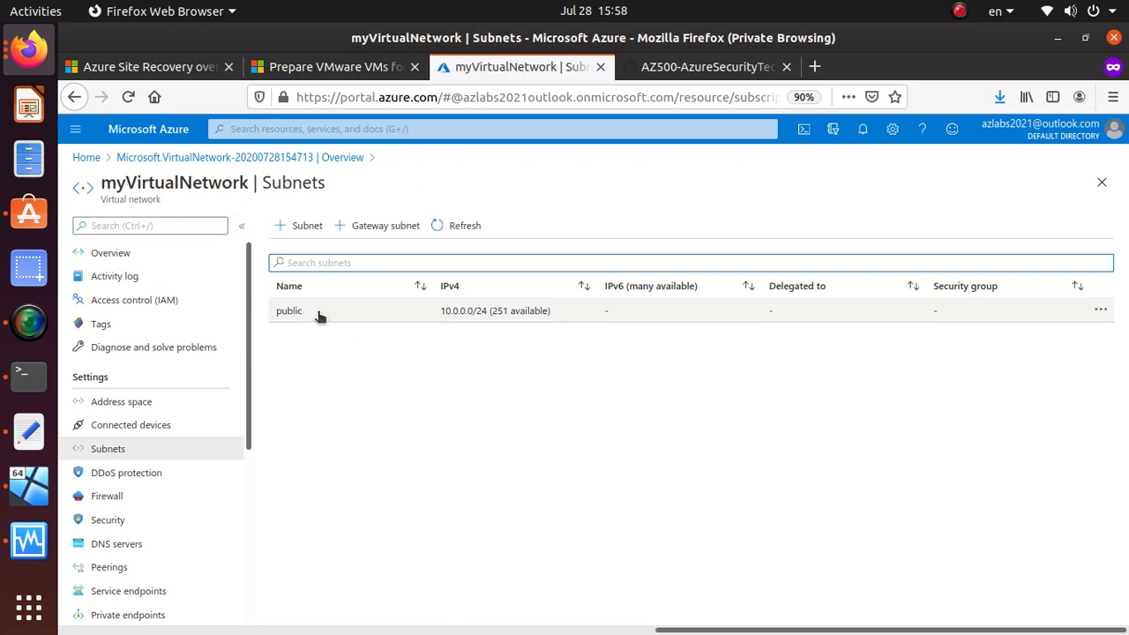
{"action": "left_click", "coordinate": [707, 70]}
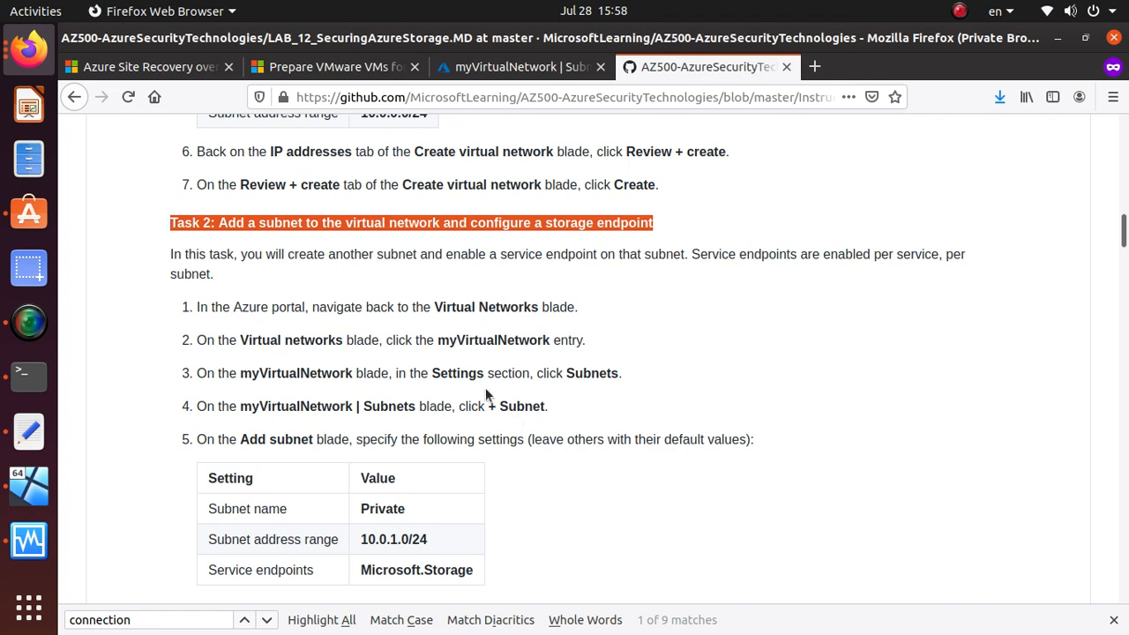
{"action": "triple_click", "coordinate": [607, 378]}
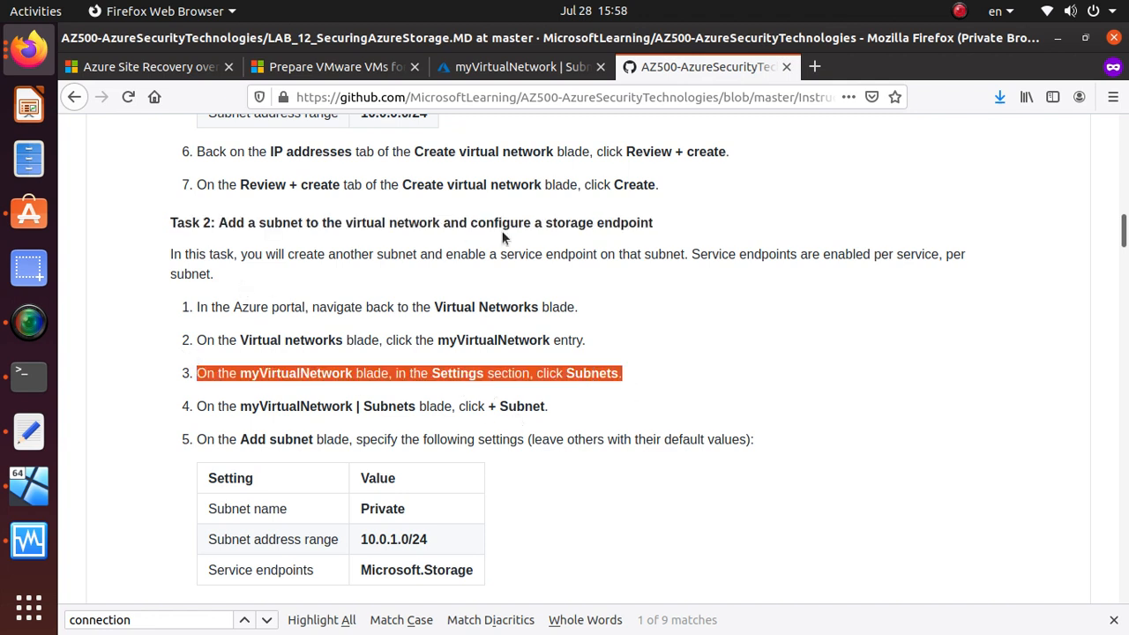
{"action": "scroll", "coordinate": [604, 364], "scroll_direction": "down", "scroll_amount": 2}
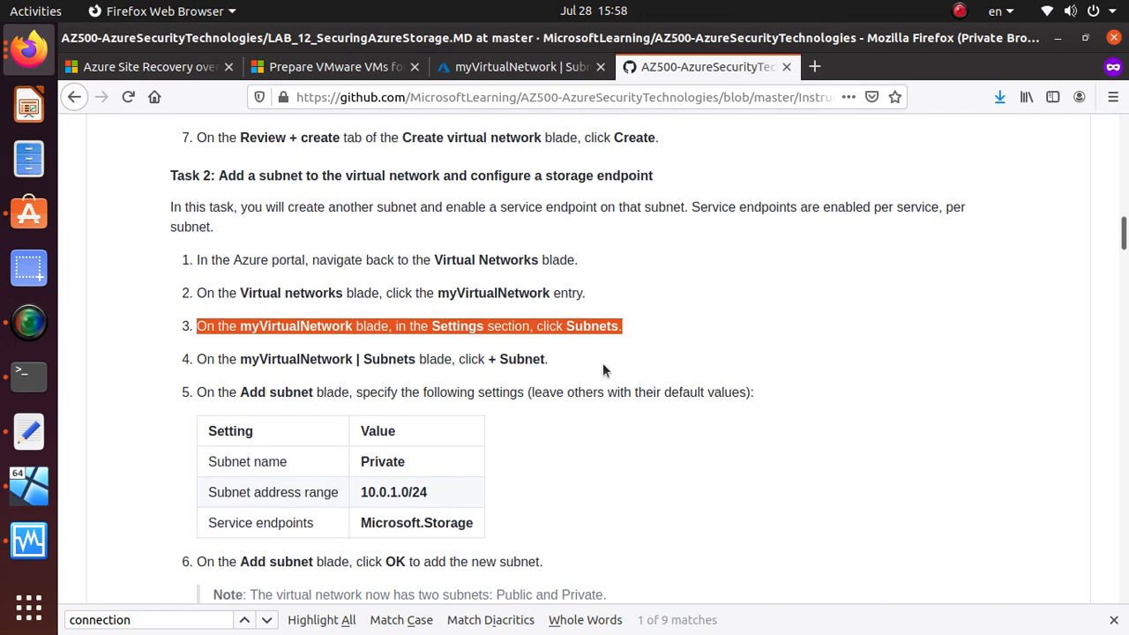
{"action": "double_click", "coordinate": [528, 314]}
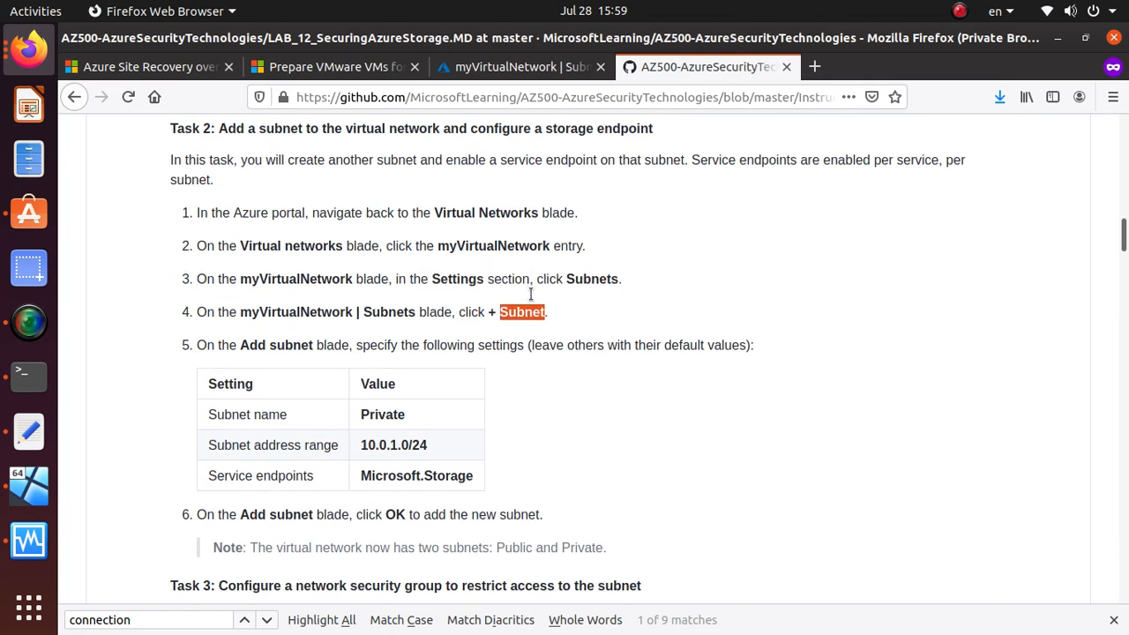
Start adding a subnet to myVirtualNetwork and name it Private, copying the name from the lab instructions.
{"action": "left_click", "coordinate": [529, 69]}
{"action": "left_click", "coordinate": [302, 226]}
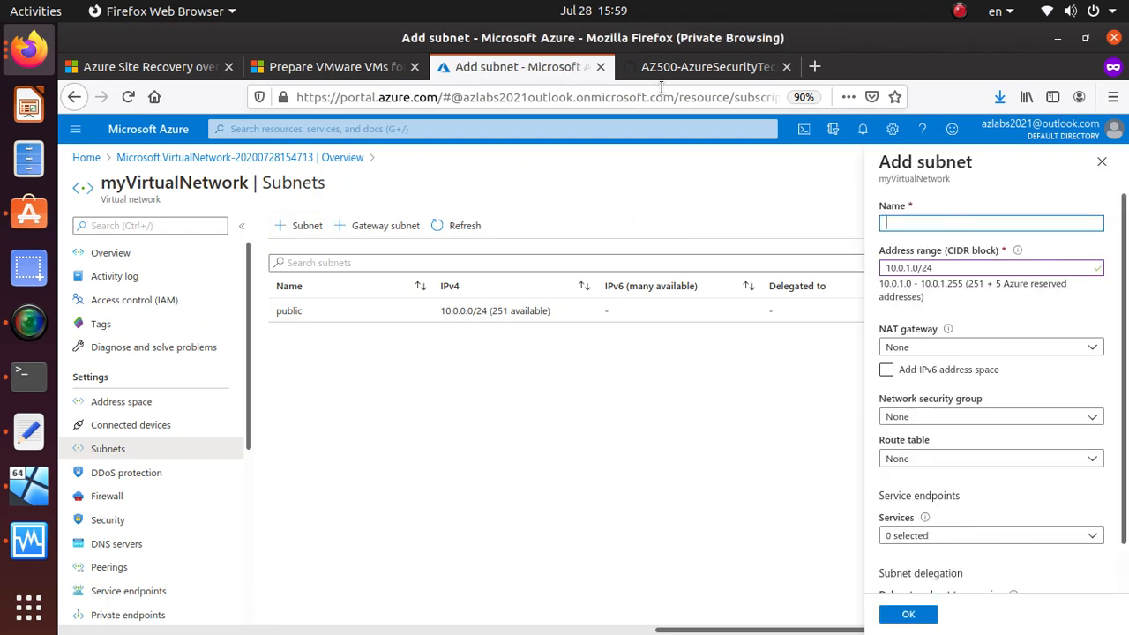
{"action": "left_click", "coordinate": [691, 68]}
{"action": "scroll", "coordinate": [335, 411], "scroll_direction": "down", "scroll_amount": 2}
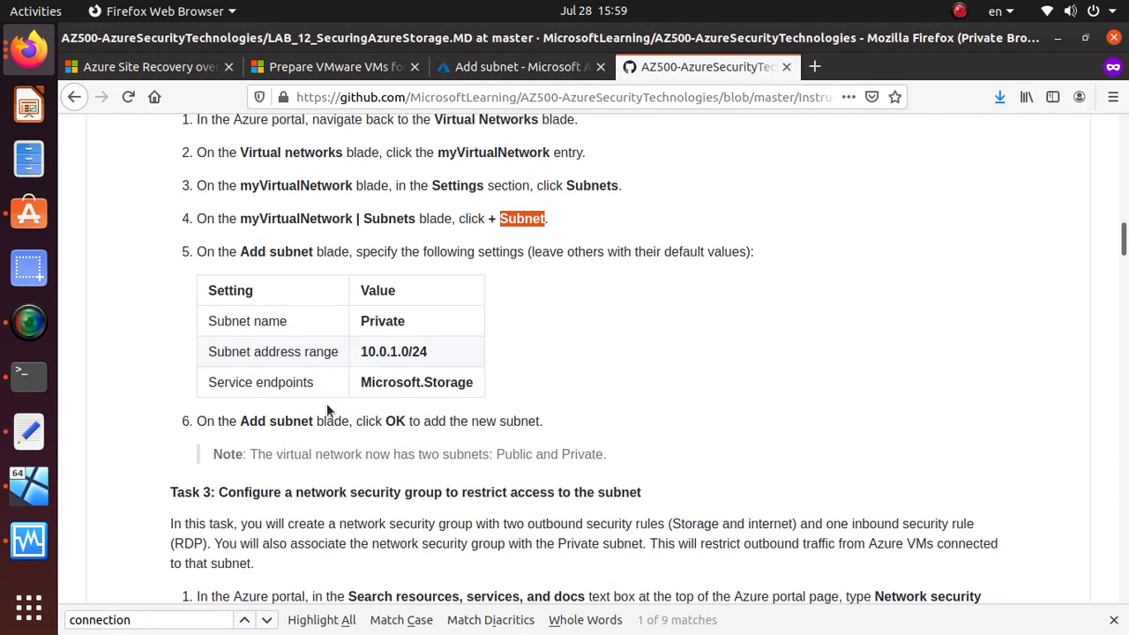
{"action": "double_click", "coordinate": [383, 320]}
{"action": "right_click", "coordinate": [384, 323]}
{"action": "left_click", "coordinate": [415, 329]}
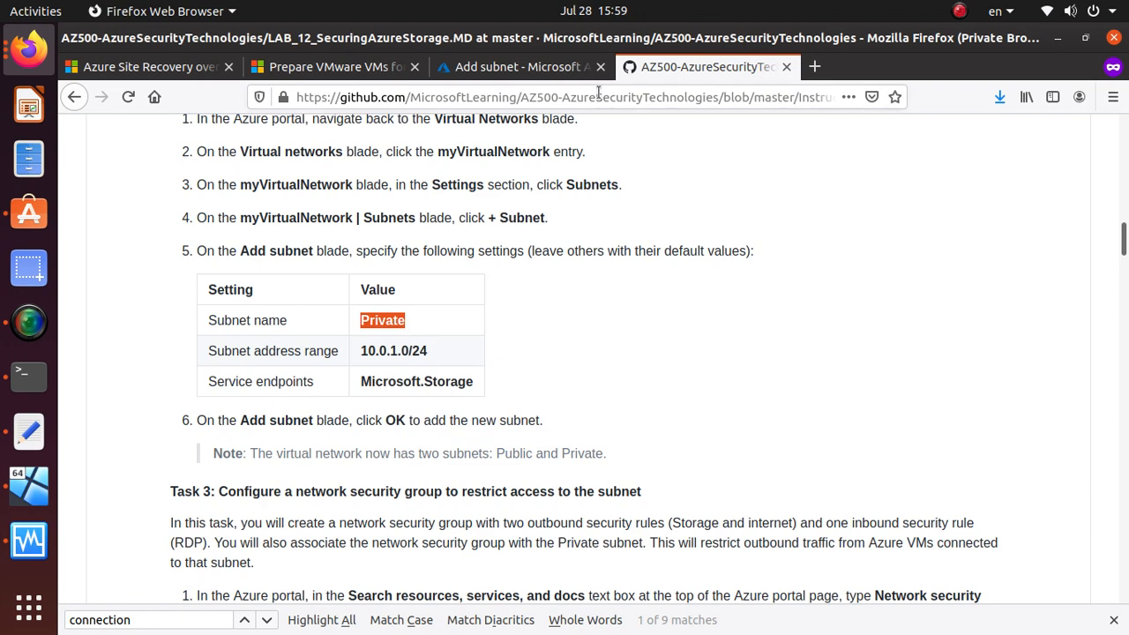
{"action": "left_click", "coordinate": [503, 69]}
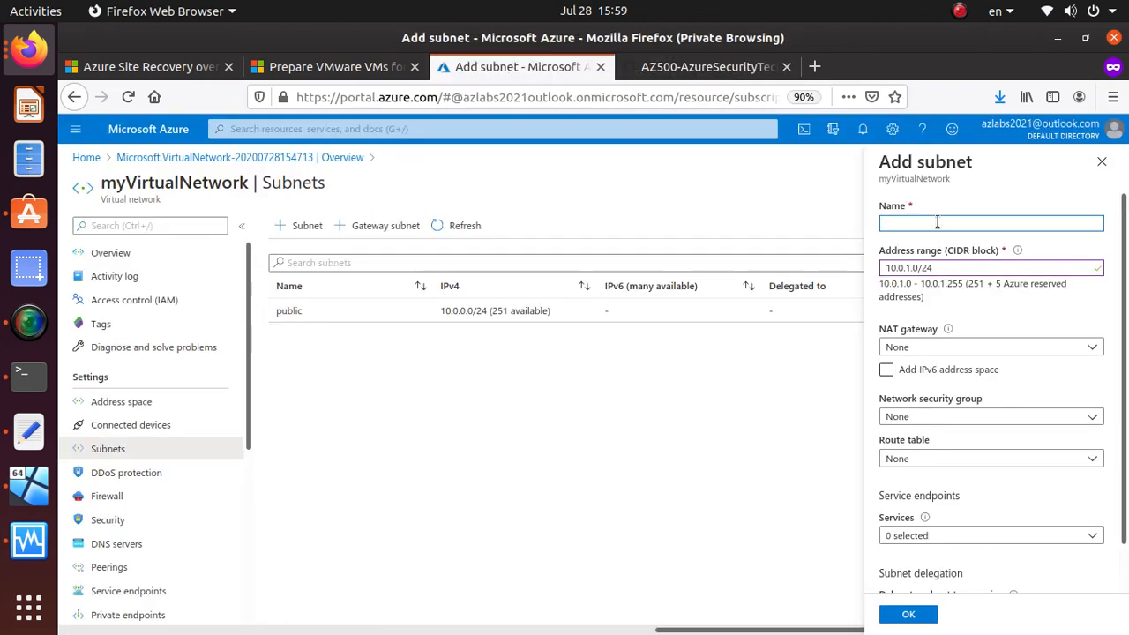
Compare the new subnet's address range with the lab instructions and check which service endpoint they require.
{"action": "left_click", "coordinate": [686, 68]}
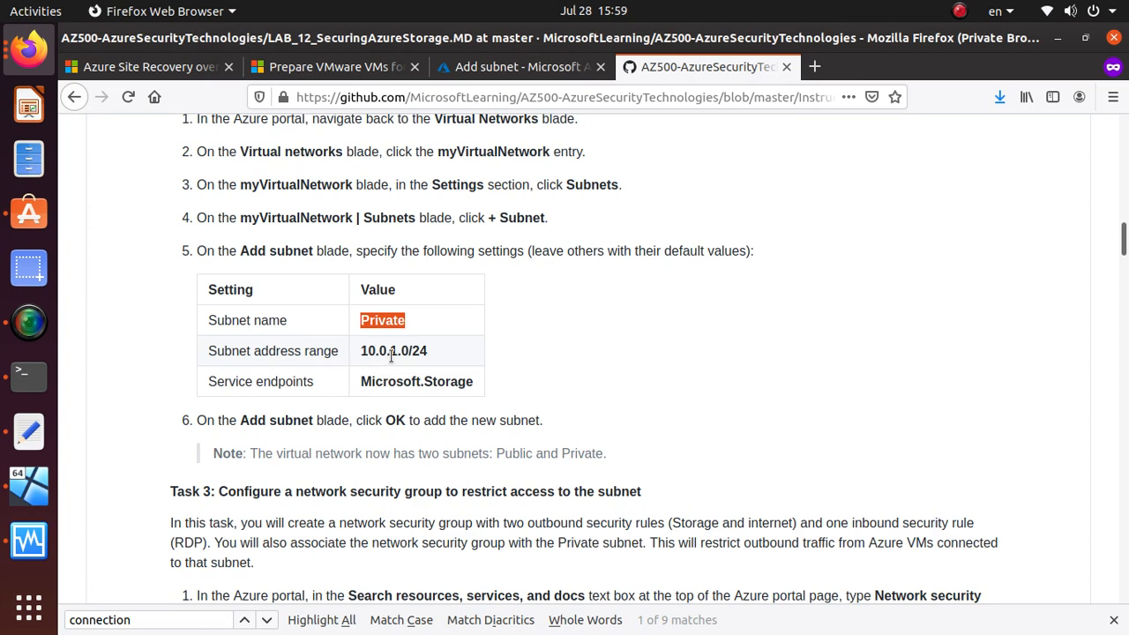
{"action": "left_click", "coordinate": [483, 68]}
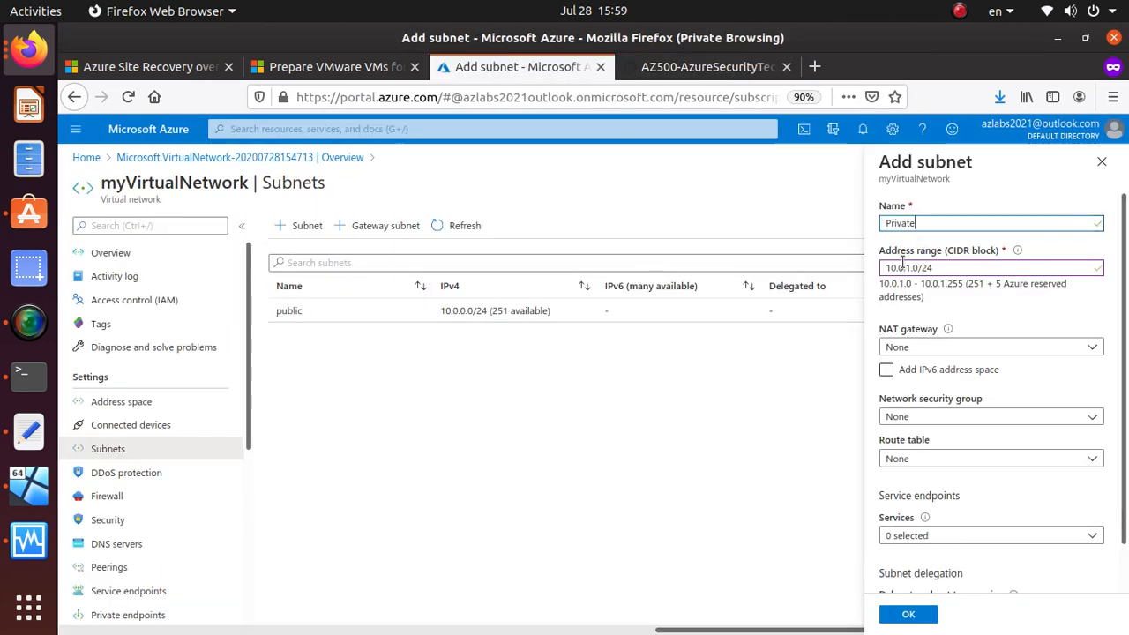
{"action": "left_click", "coordinate": [948, 269]}
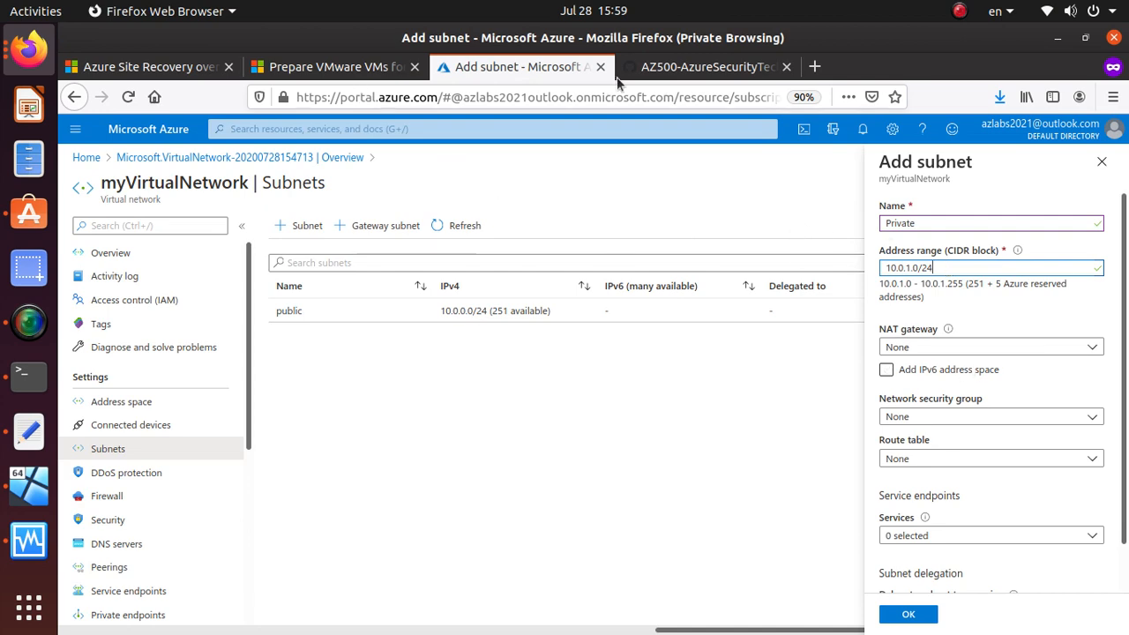
{"action": "left_click", "coordinate": [691, 71]}
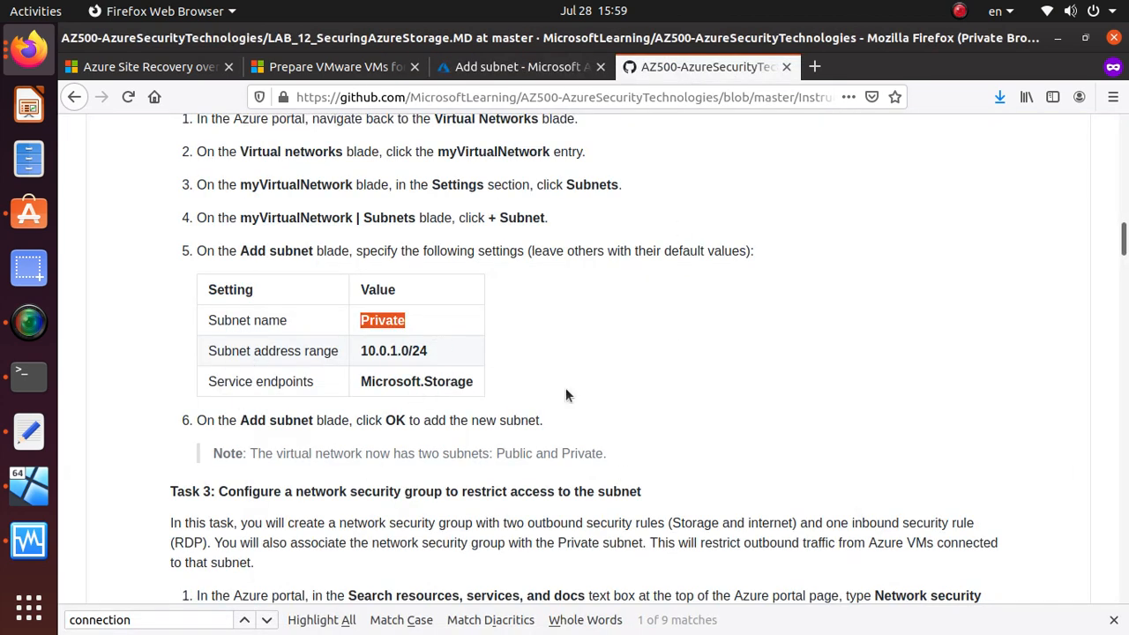
{"action": "left_click", "coordinate": [521, 67]}
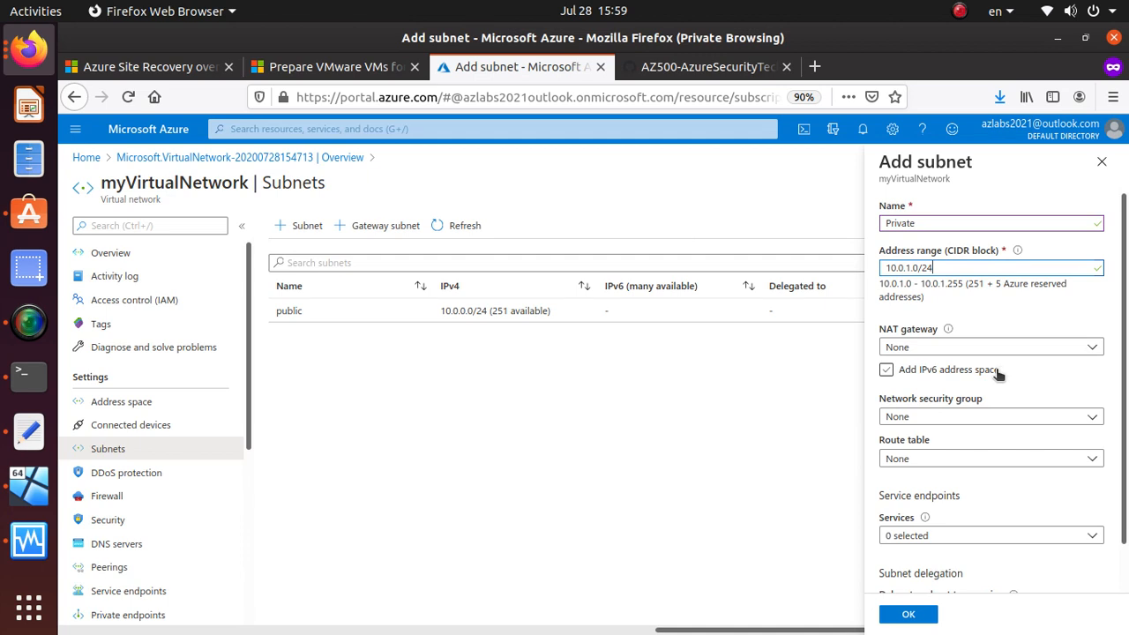
Enable the Microsoft.Storage service endpoint on the subnet, and check the endpoint policy and subnet delegation options.
{"action": "scroll", "coordinate": [967, 440], "scroll_direction": "down", "scroll_amount": 1}
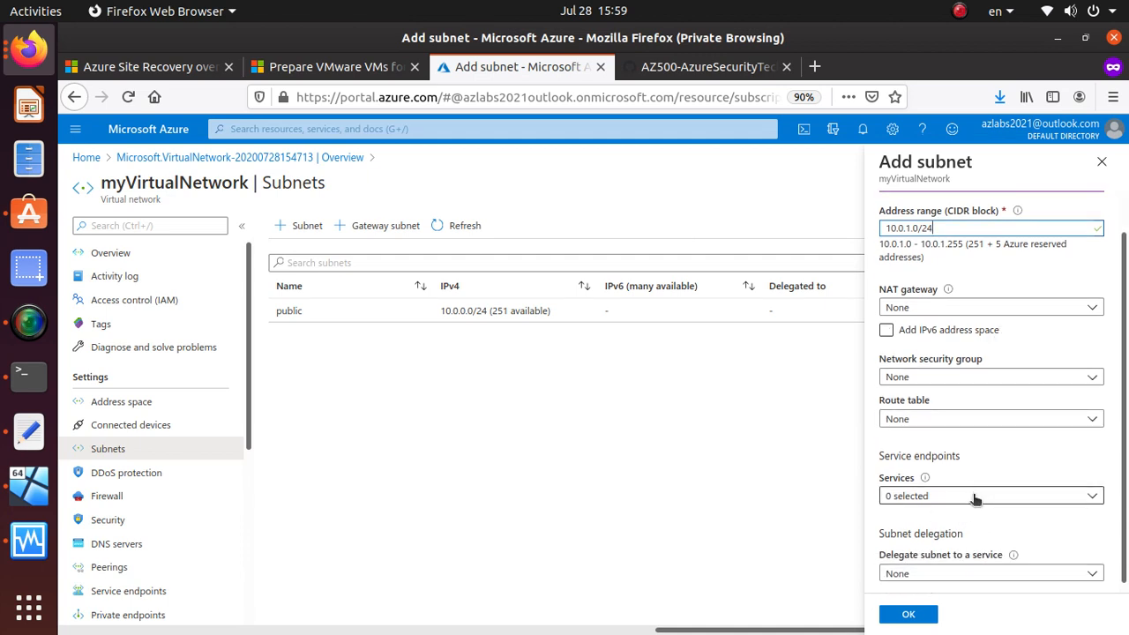
{"action": "left_click", "coordinate": [975, 499]}
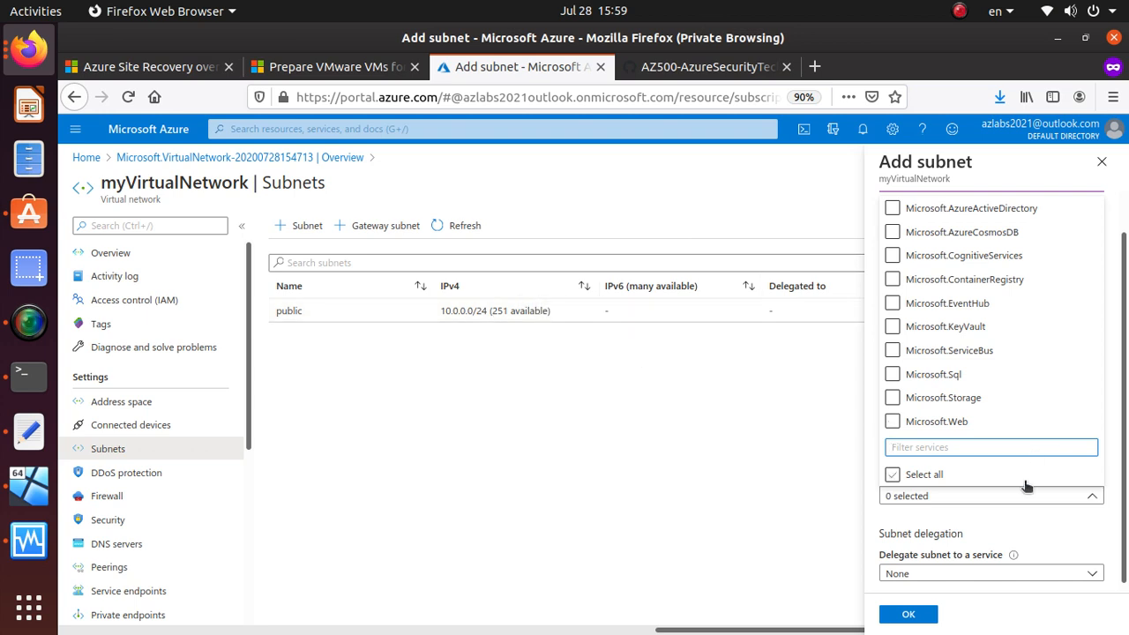
{"action": "left_click", "coordinate": [892, 397]}
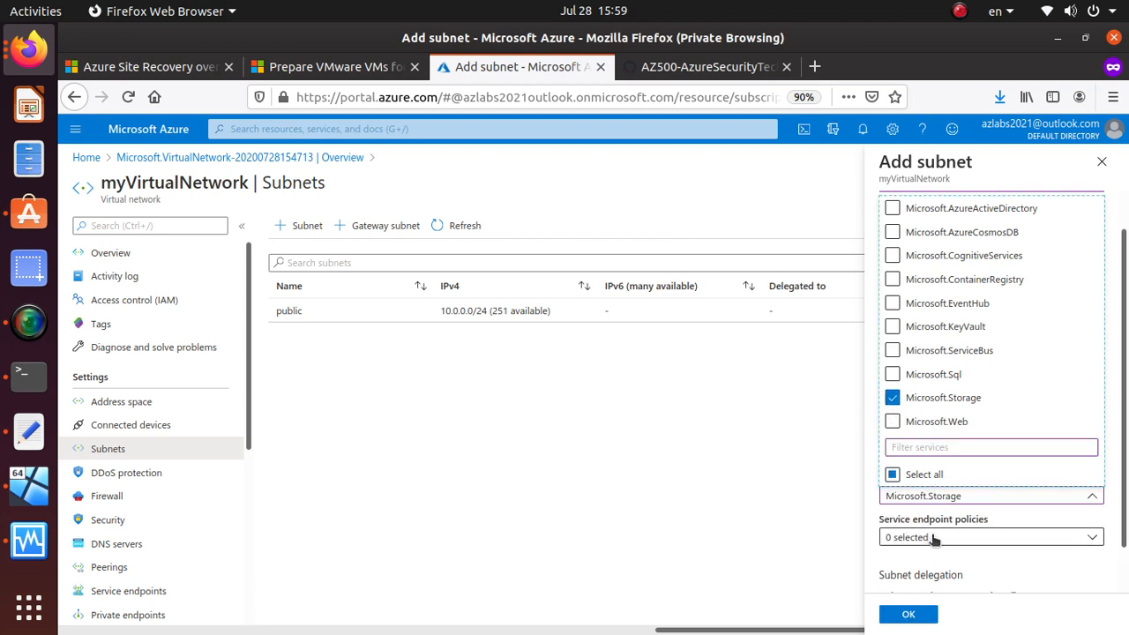
{"action": "left_click", "coordinate": [1029, 537]}
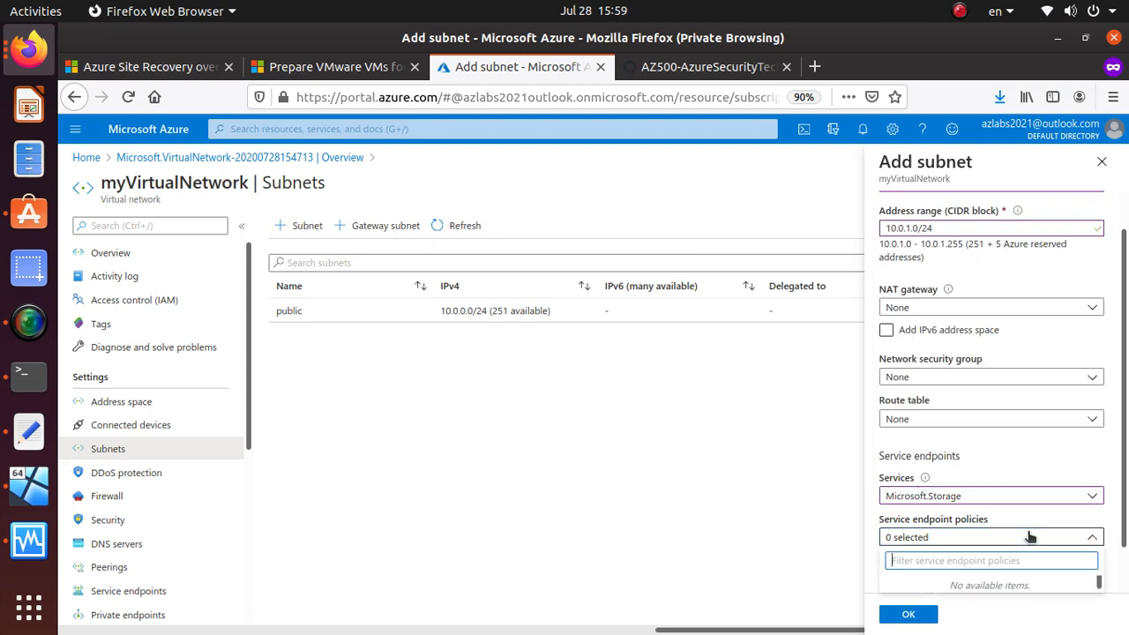
{"action": "scroll", "coordinate": [1029, 537], "scroll_direction": "down", "scroll_amount": 1}
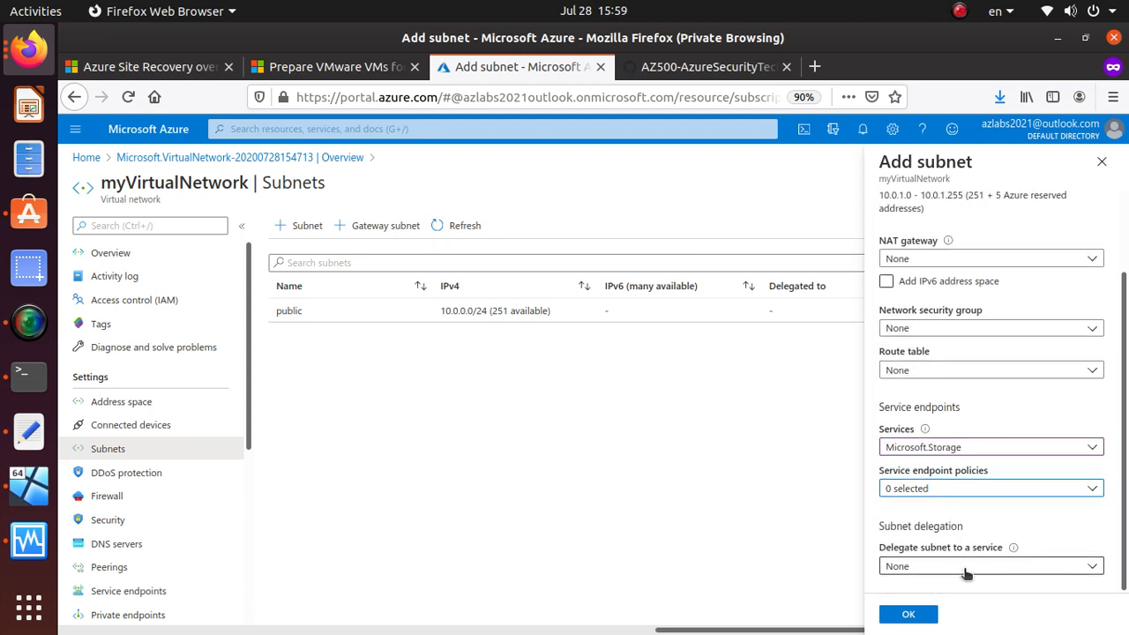
{"action": "left_click", "coordinate": [966, 573]}
{"action": "left_click", "coordinate": [966, 572]}
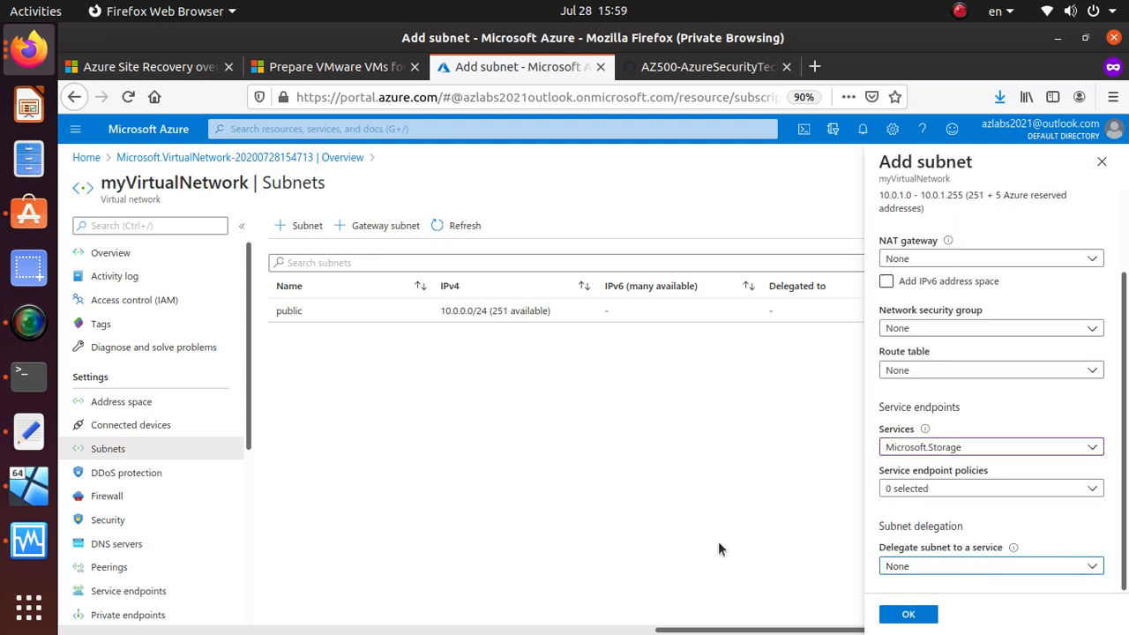
Review the subnet settings against the lab instructions and add the Private subnet to myVirtualNetwork.
{"action": "left_click", "coordinate": [703, 70]}
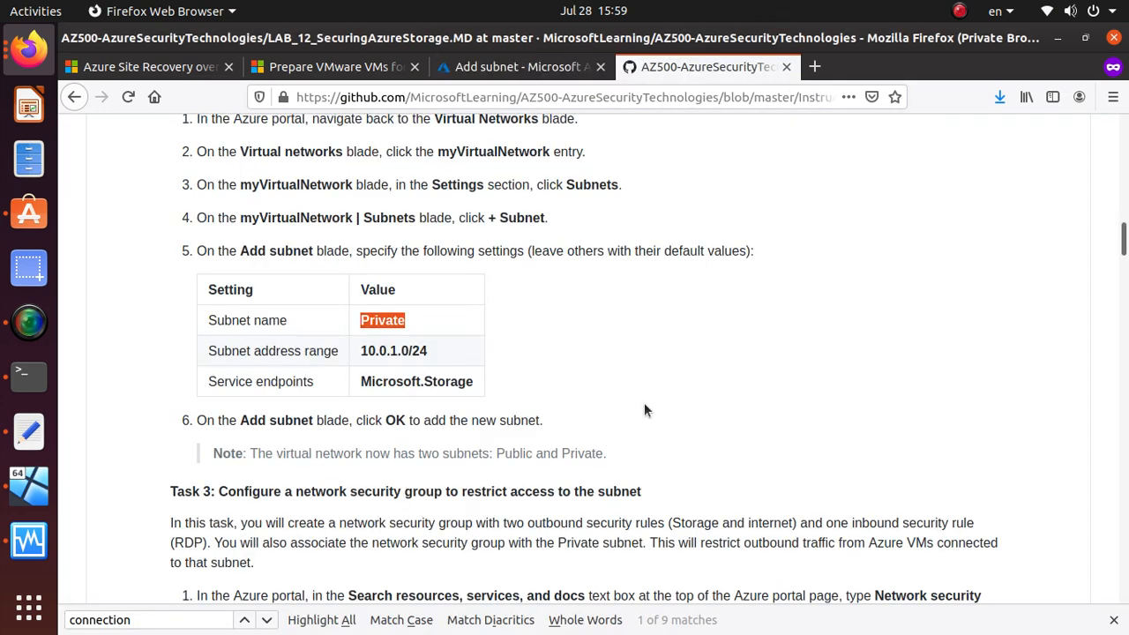
{"action": "scroll", "coordinate": [183, 398], "scroll_direction": "down", "scroll_amount": 2}
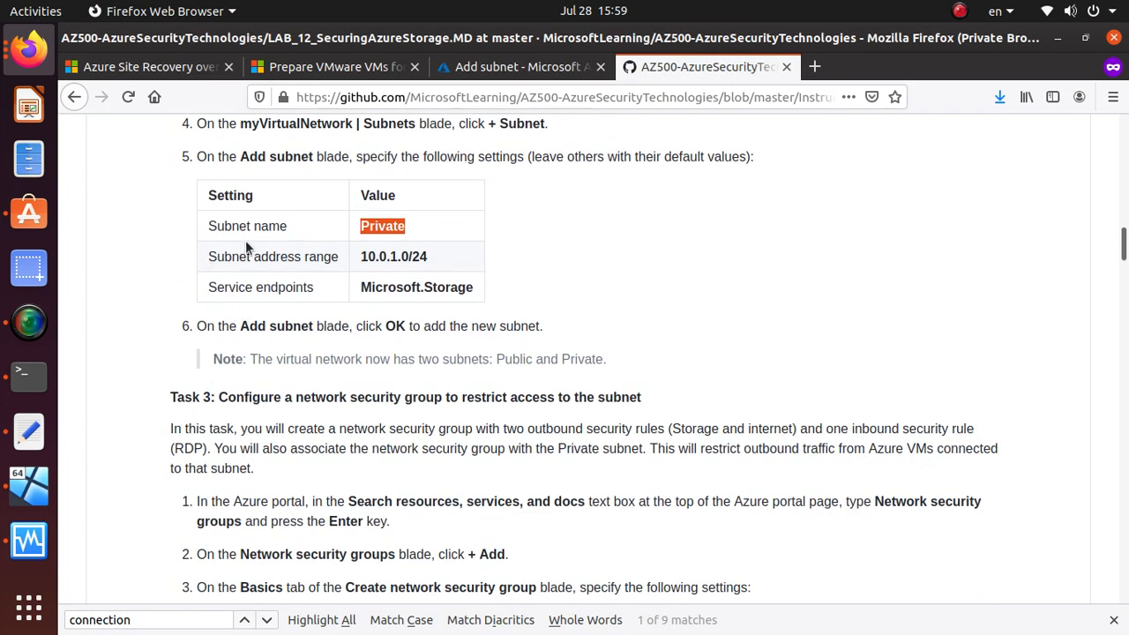
{"action": "double_click", "coordinate": [436, 287]}
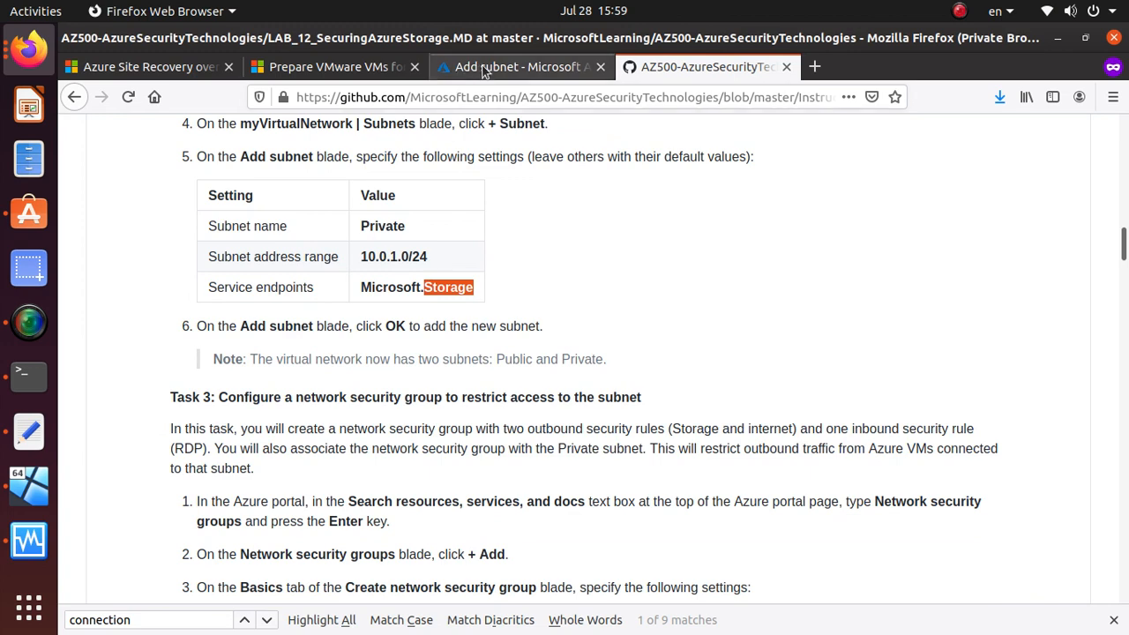
{"action": "left_click", "coordinate": [520, 67]}
{"action": "scroll", "coordinate": [1062, 383], "scroll_direction": "up", "scroll_amount": 2}
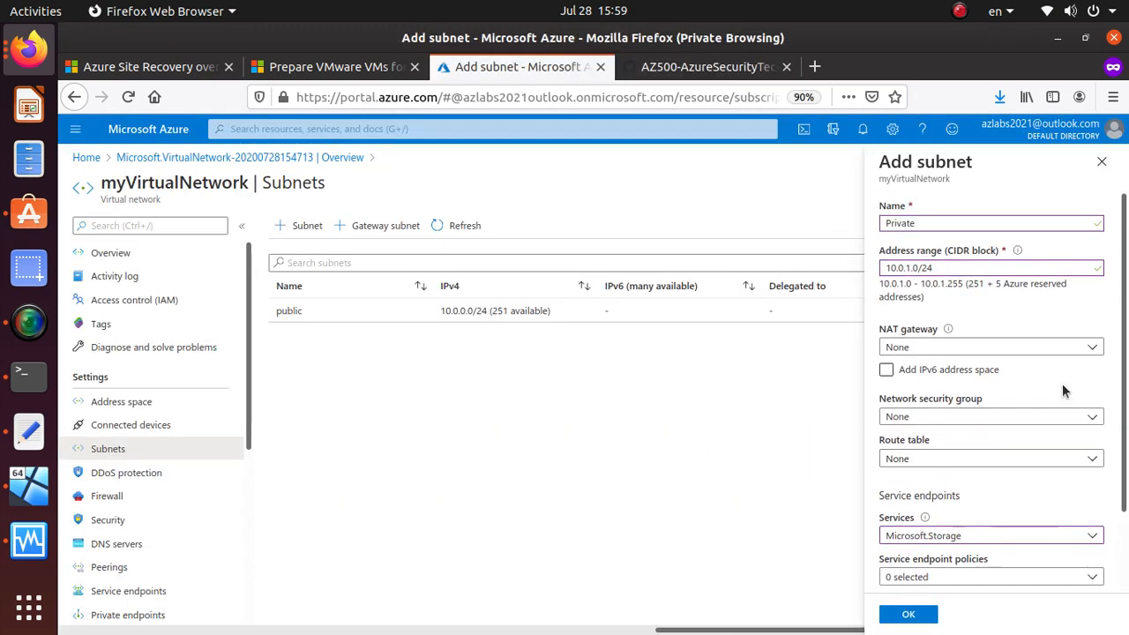
{"action": "scroll", "coordinate": [1062, 383], "scroll_direction": "down", "scroll_amount": 2}
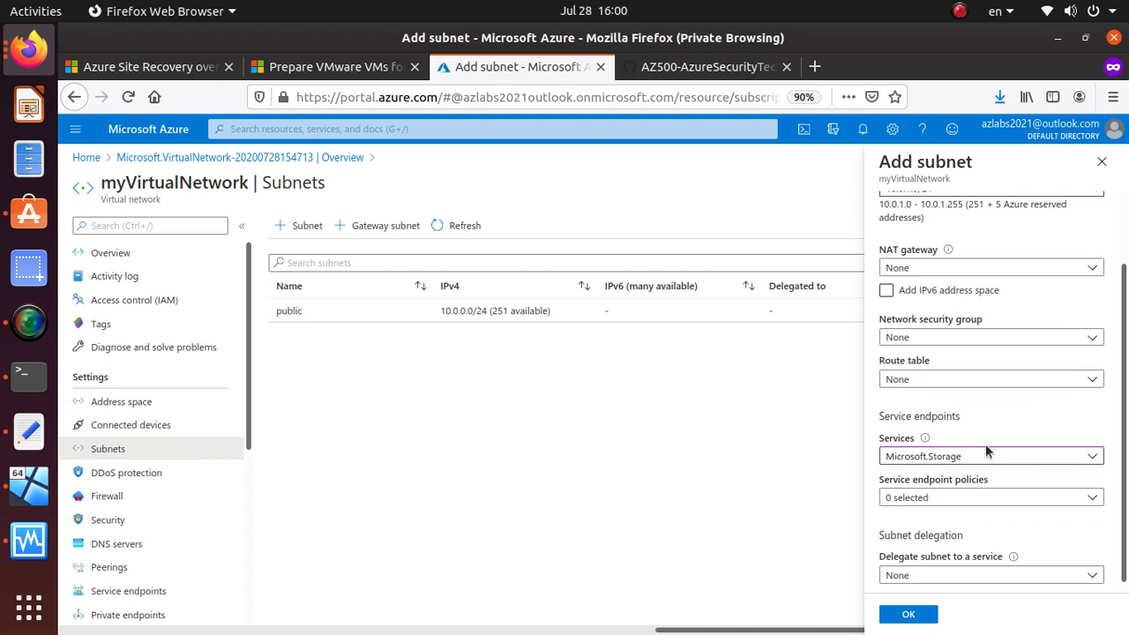
{"action": "scroll", "coordinate": [981, 437], "scroll_direction": "down", "scroll_amount": 1}
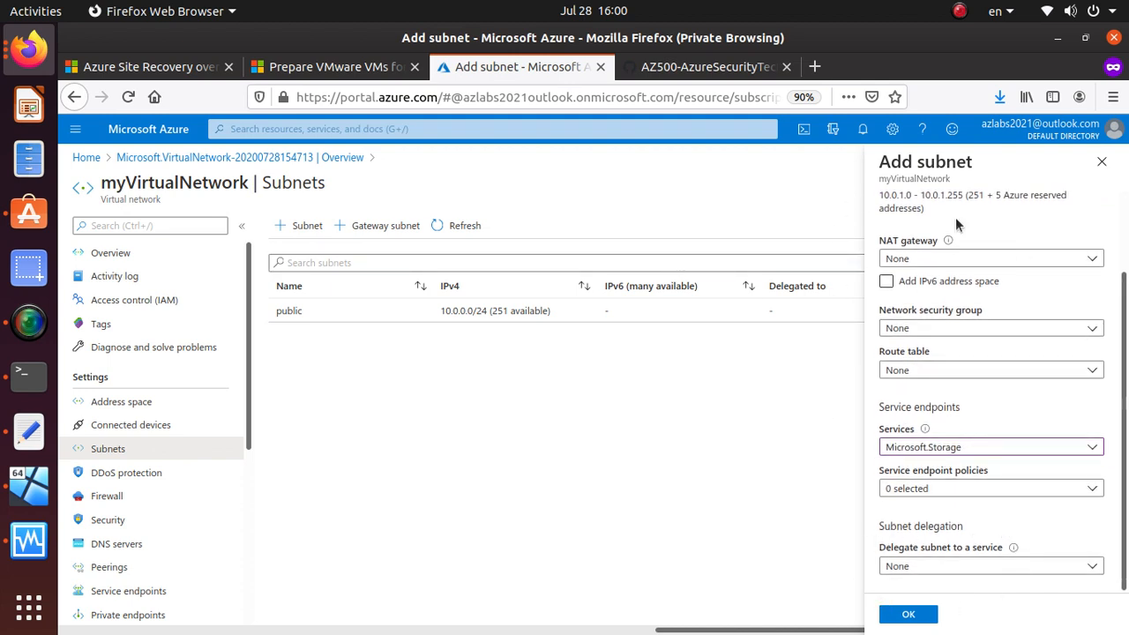
{"action": "left_click", "coordinate": [911, 614]}
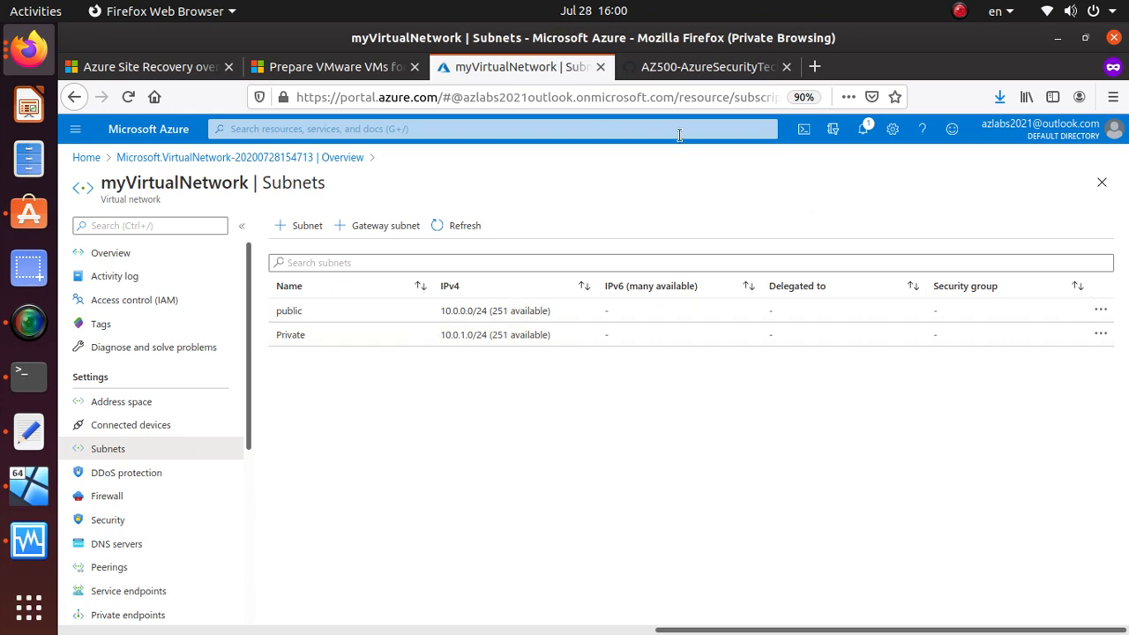
Read Task 3 of the lab instructions on configuring a network security group to restrict access to the subnet.
{"action": "left_click", "coordinate": [679, 71]}
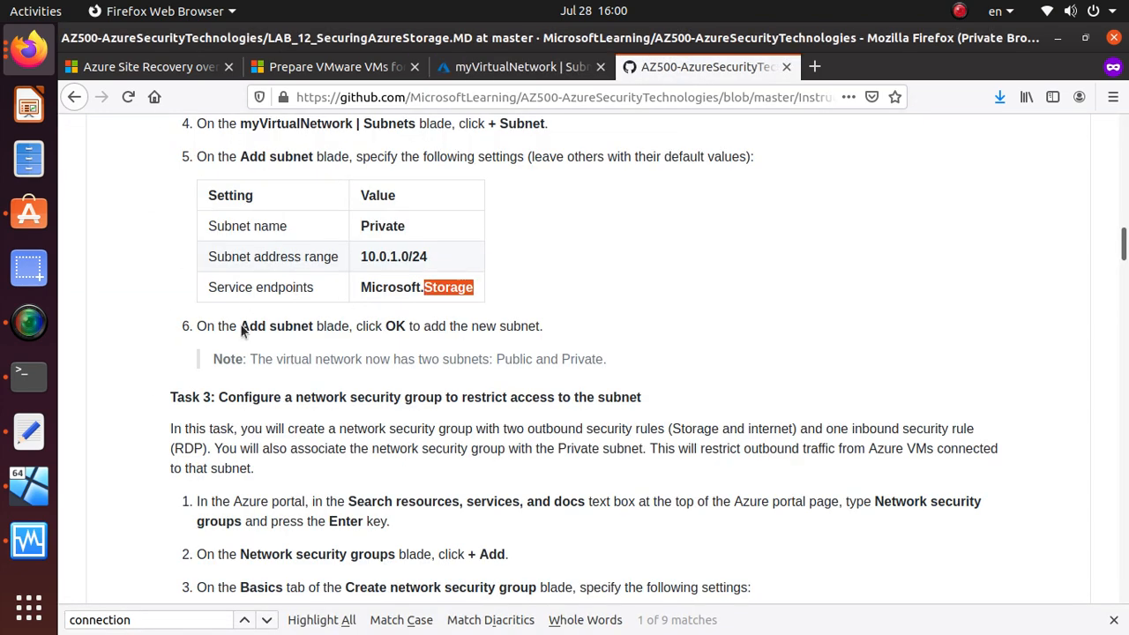
{"action": "scroll", "coordinate": [377, 330], "scroll_direction": "down", "scroll_amount": 4}
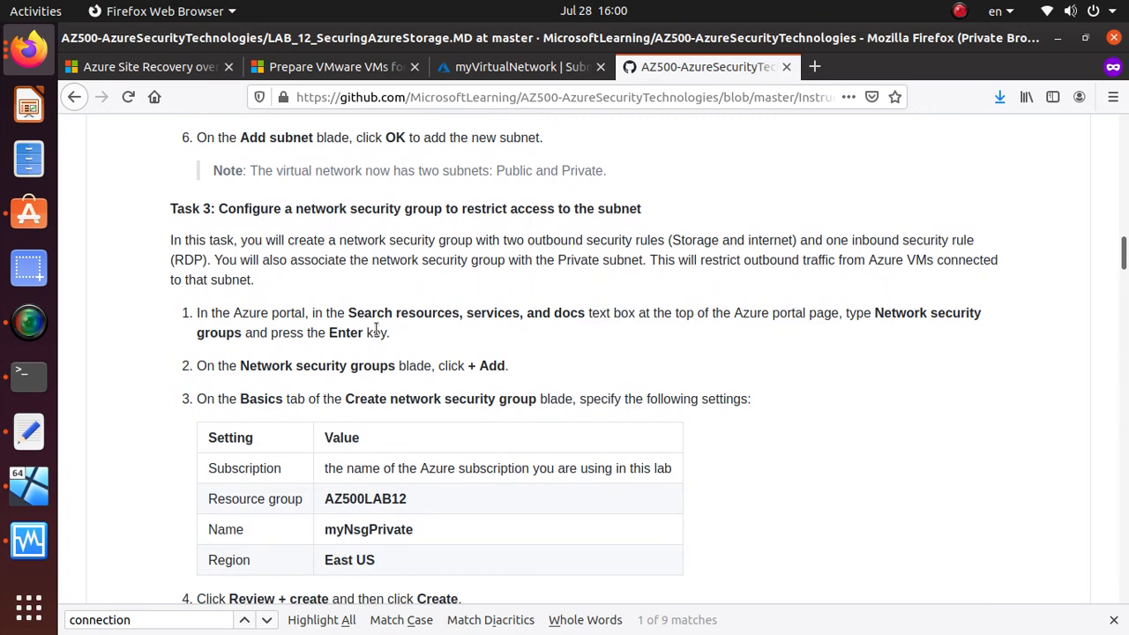
{"action": "triple_click", "coordinate": [630, 215]}
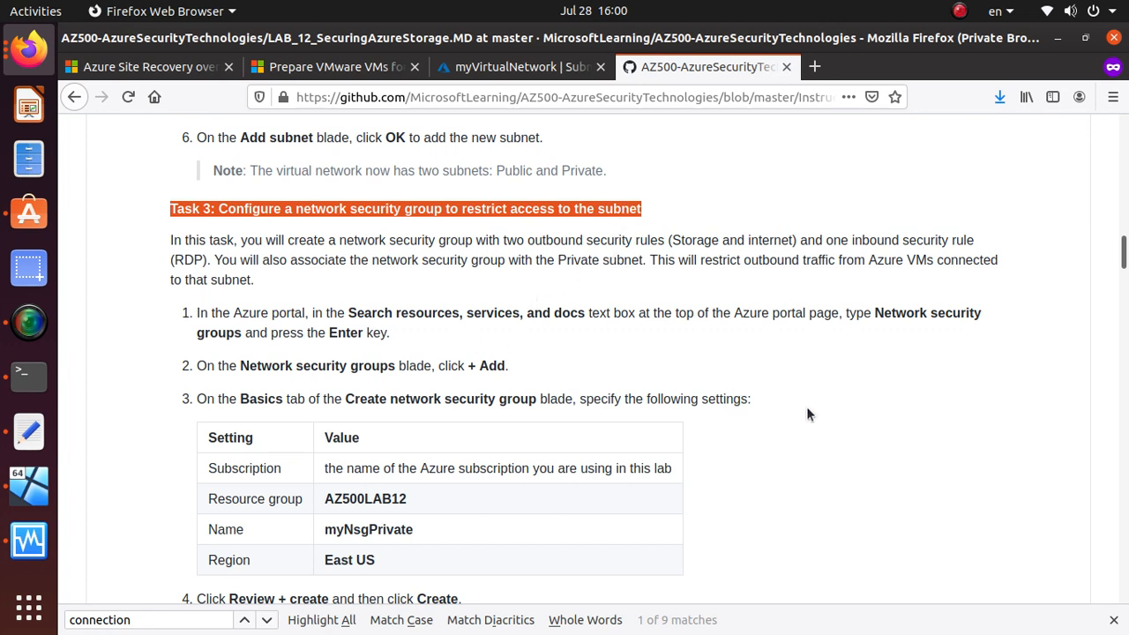
Copy the text "Network security groups" from the lab instructions, search the Azure portal for it and open that service, not the classic one.
{"action": "left_click_drag", "start_coordinate": [874, 312], "coordinate": [578, 335]}
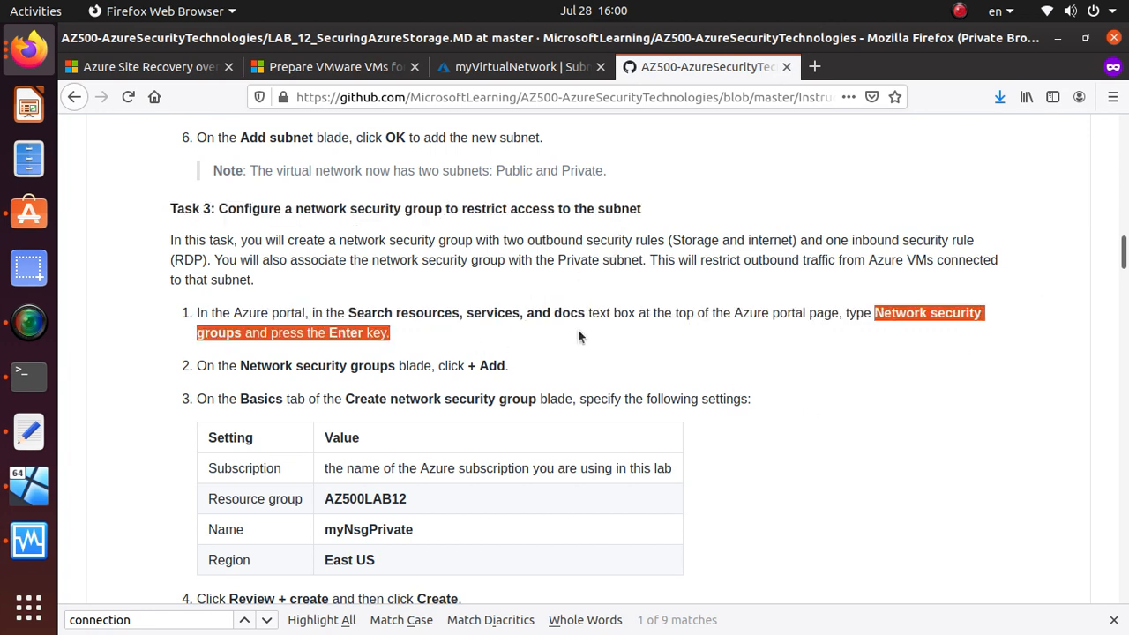
{"action": "left_click_drag", "start_coordinate": [249, 350], "coordinate": [243, 335]}
{"action": "right_click", "coordinate": [252, 336]}
{"action": "left_click", "coordinate": [278, 350]}
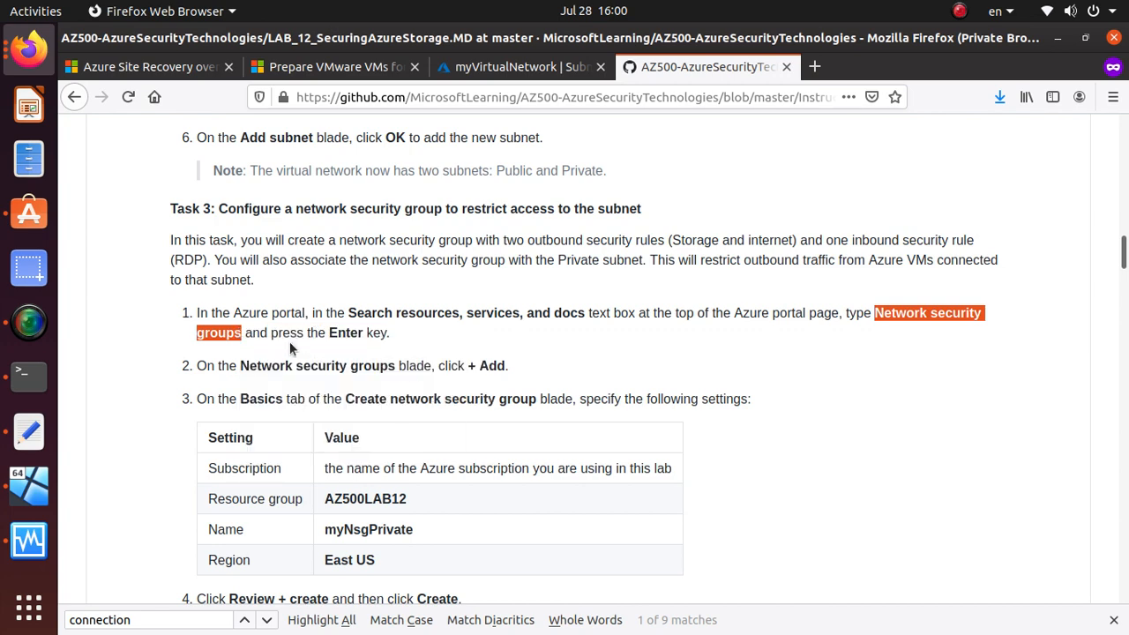
{"action": "left_click", "coordinate": [515, 69]}
{"action": "left_click", "coordinate": [308, 129]}
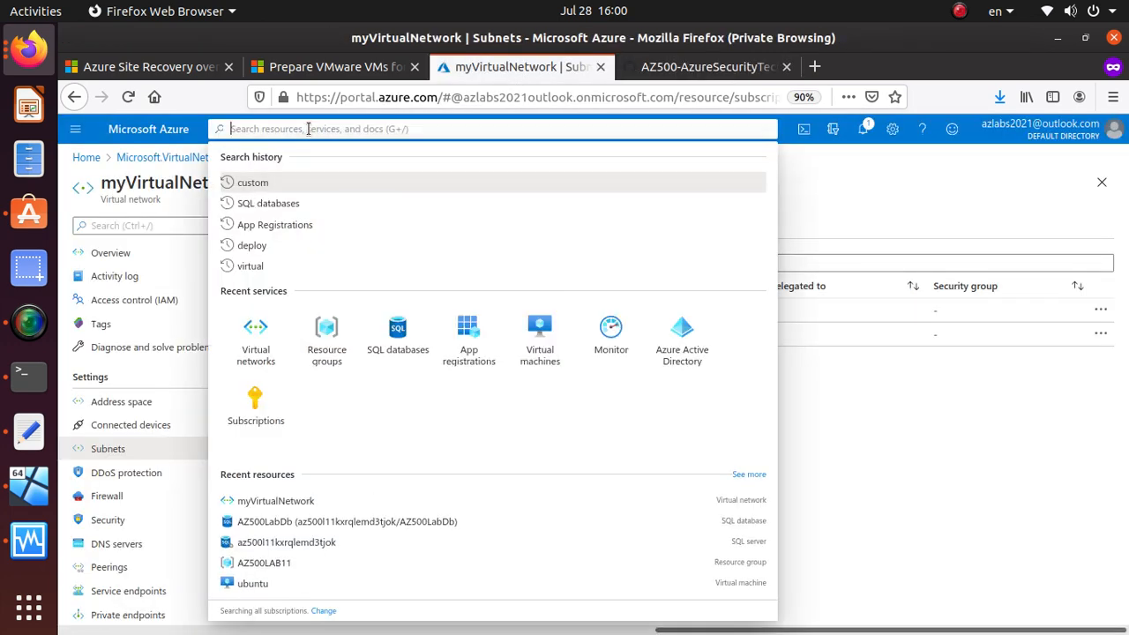
{"action": "key", "text": "ctrl+v"}
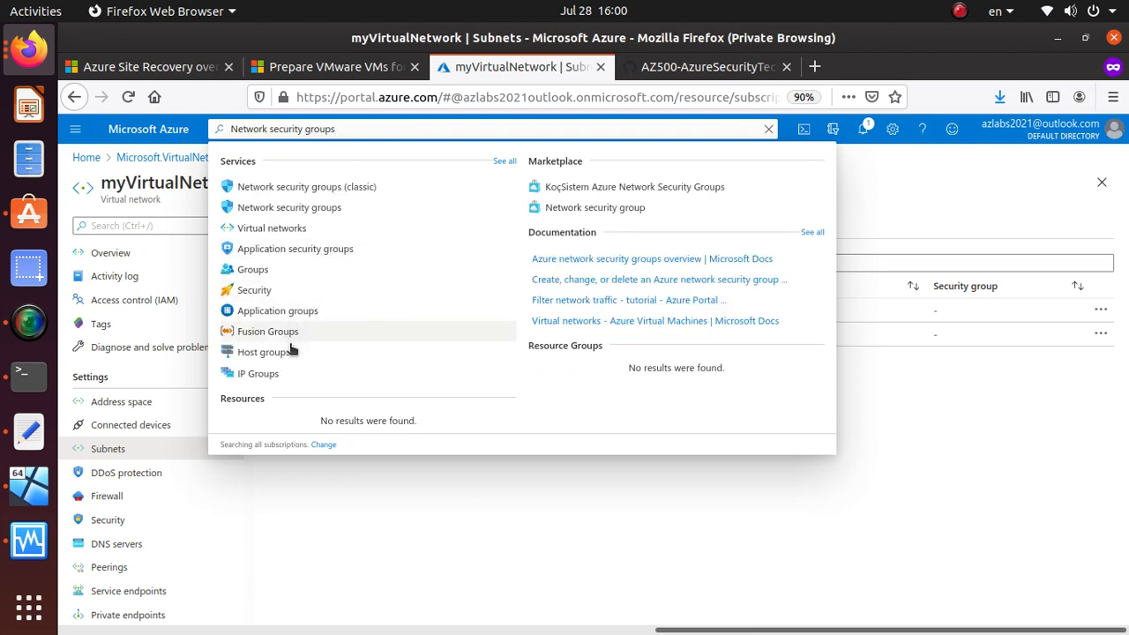
{"action": "left_click", "coordinate": [353, 209]}
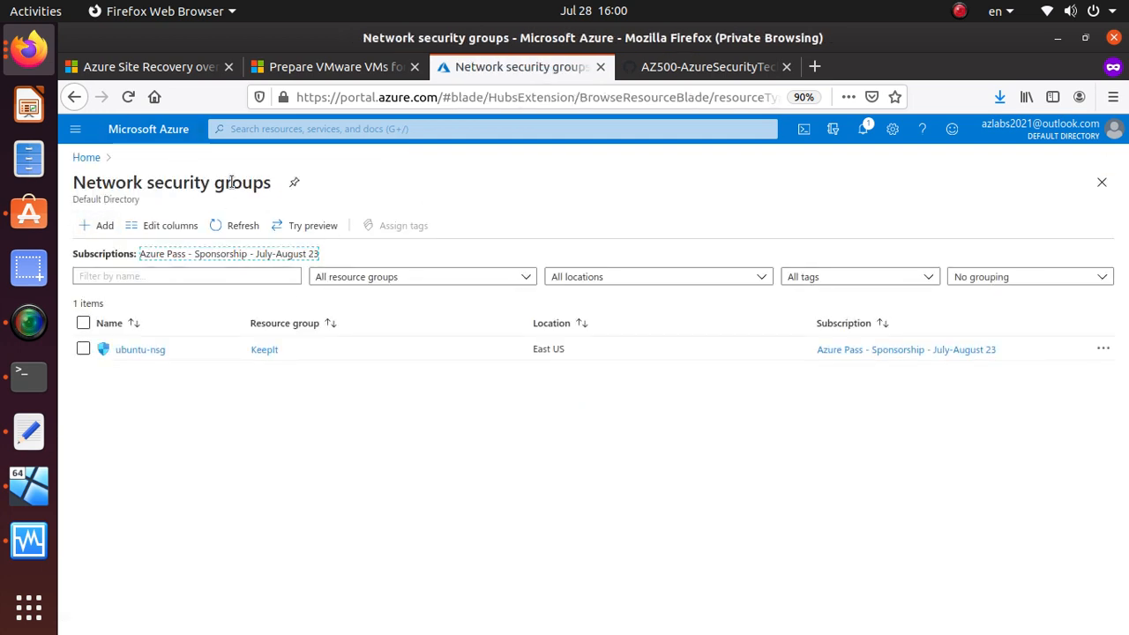
Start a new network security group, copying the name myNsgPrivate from the lab instructions, and assign it to resource group AZ500LAB12.
{"action": "left_click", "coordinate": [103, 226]}
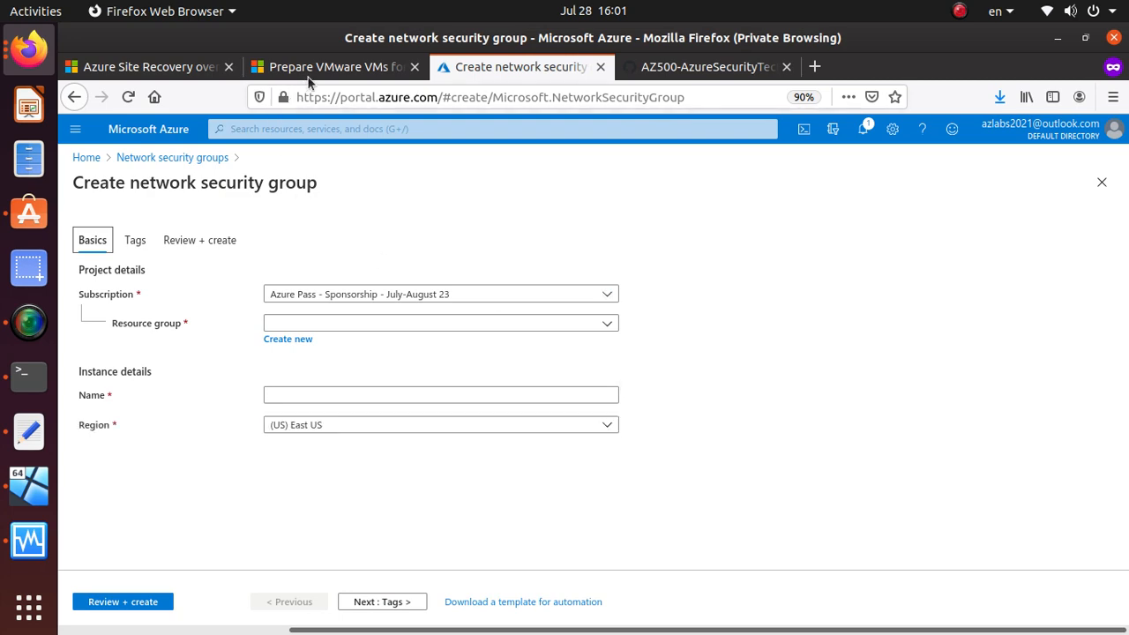
{"action": "left_click", "coordinate": [712, 68]}
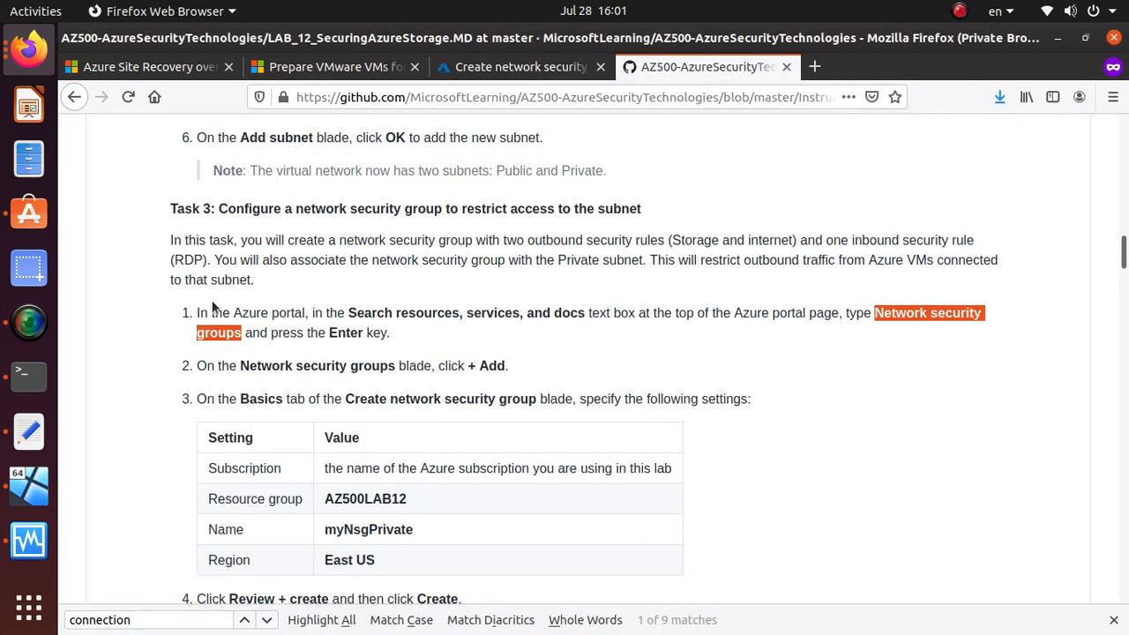
{"action": "scroll", "coordinate": [211, 306], "scroll_direction": "down", "scroll_amount": 4}
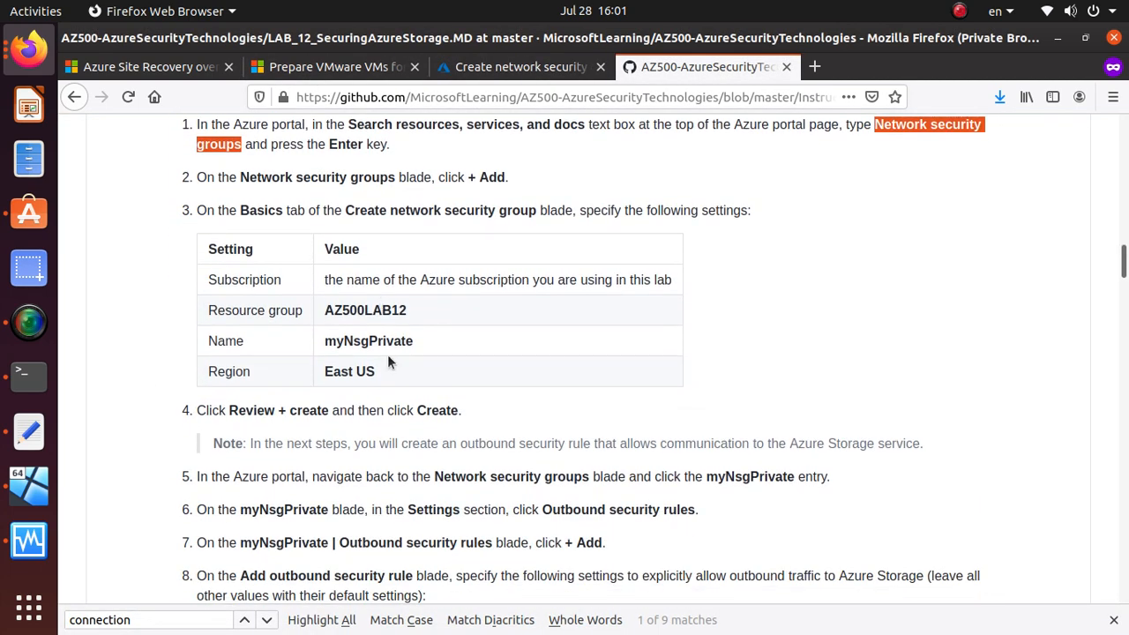
{"action": "double_click", "coordinate": [397, 343]}
{"action": "right_click", "coordinate": [403, 347]}
{"action": "left_click", "coordinate": [418, 356]}
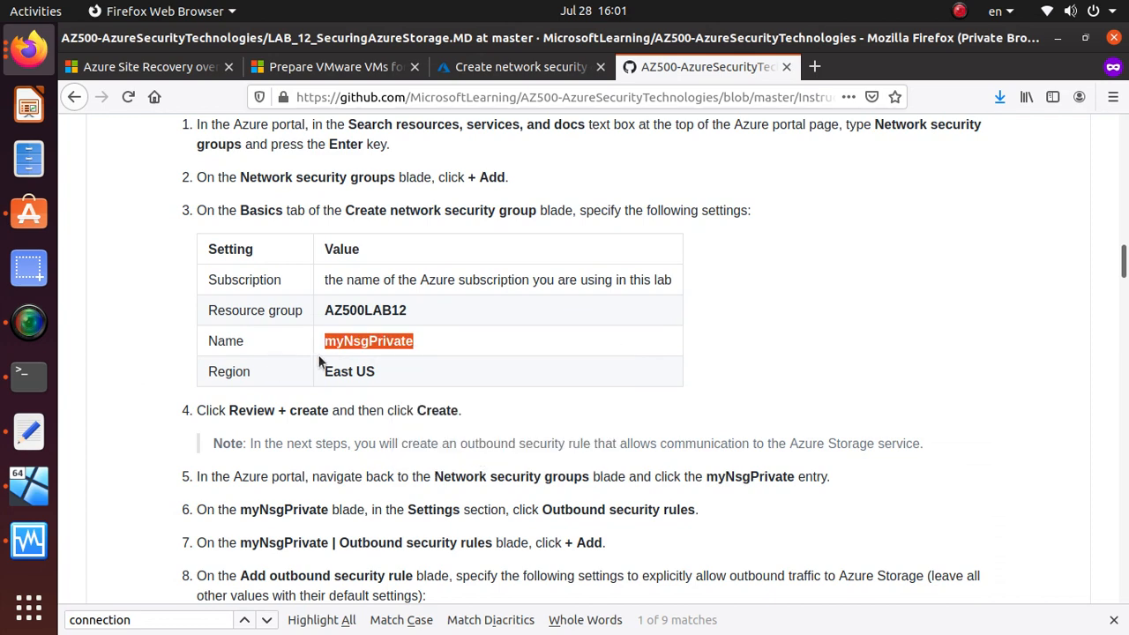
{"action": "left_click", "coordinate": [515, 67]}
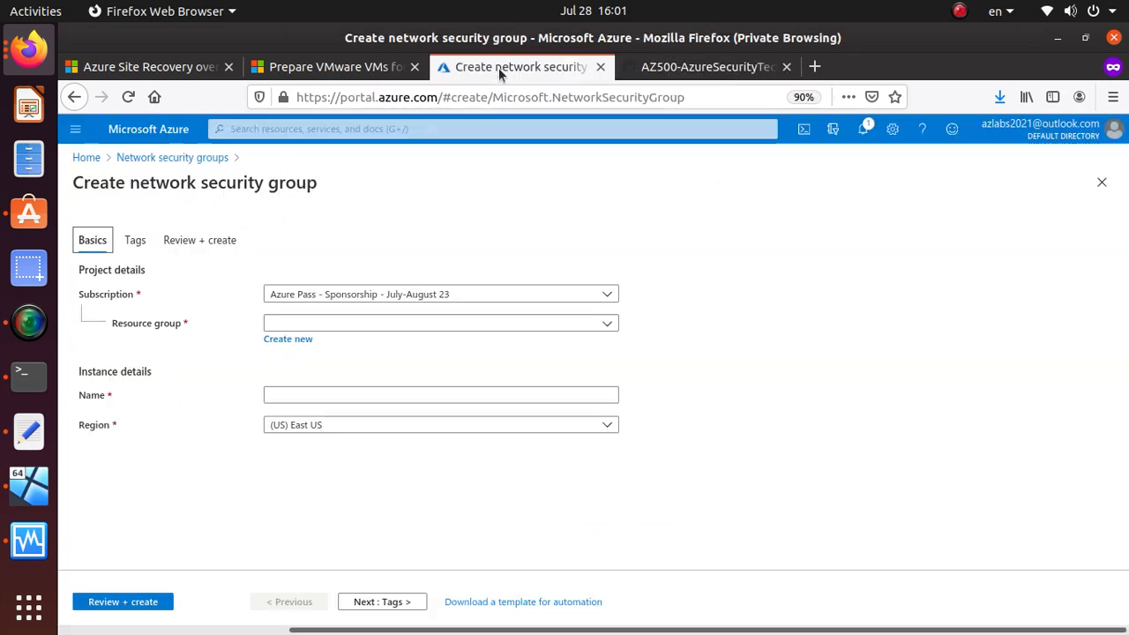
{"action": "left_click", "coordinate": [311, 393]}
{"action": "key", "text": "ctrl+v"}
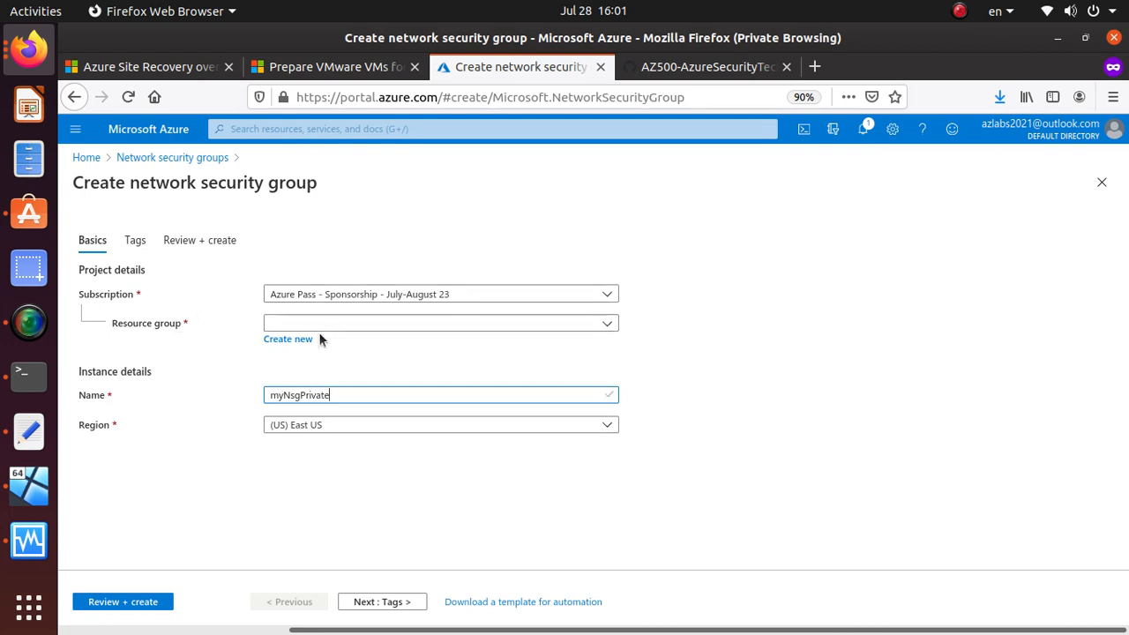
{"action": "left_click", "coordinate": [447, 323]}
{"action": "left_click", "coordinate": [357, 374]}
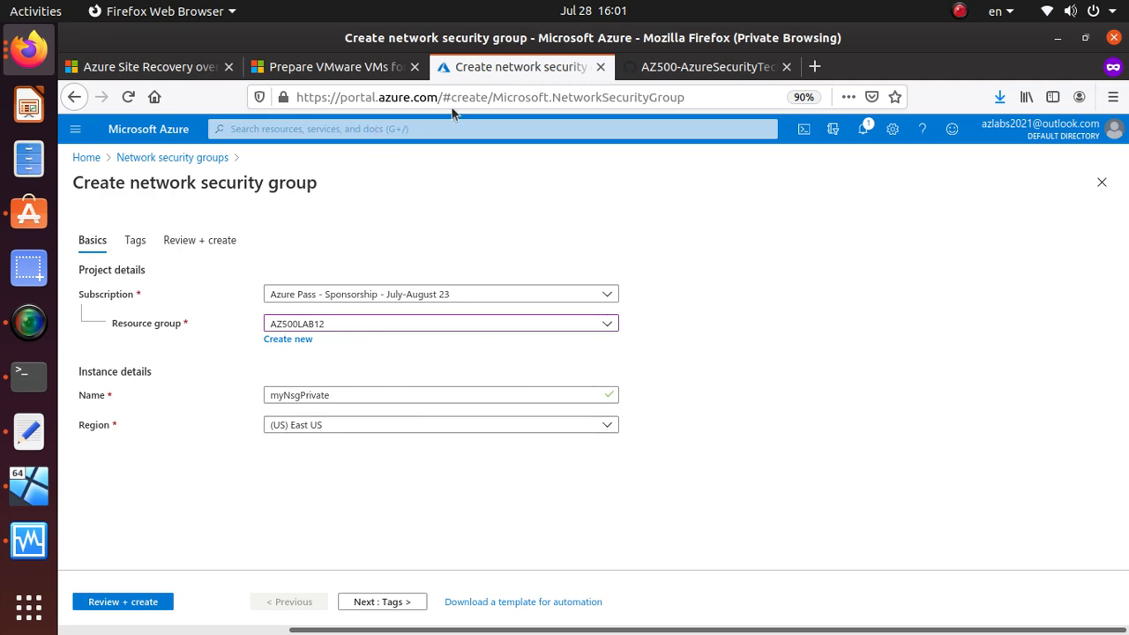
Check the lab instructions, leave the tags empty, and review and create the myNsgPrivate network security group.
{"action": "left_click", "coordinate": [700, 72]}
{"action": "scroll", "coordinate": [341, 427], "scroll_direction": "down", "scroll_amount": 2}
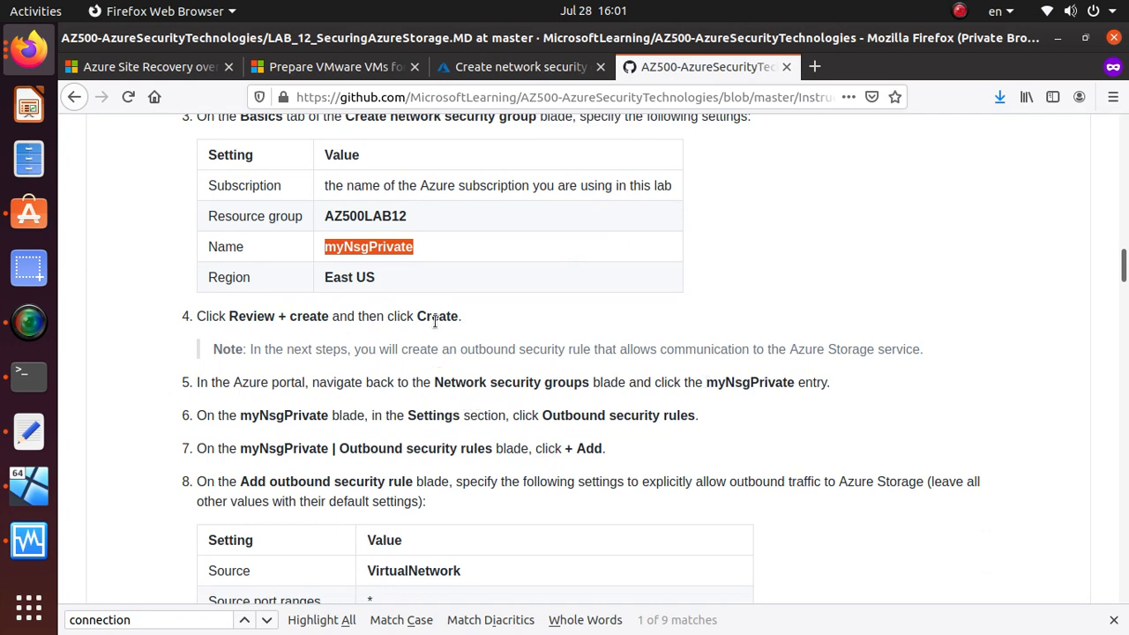
{"action": "left_click", "coordinate": [527, 74]}
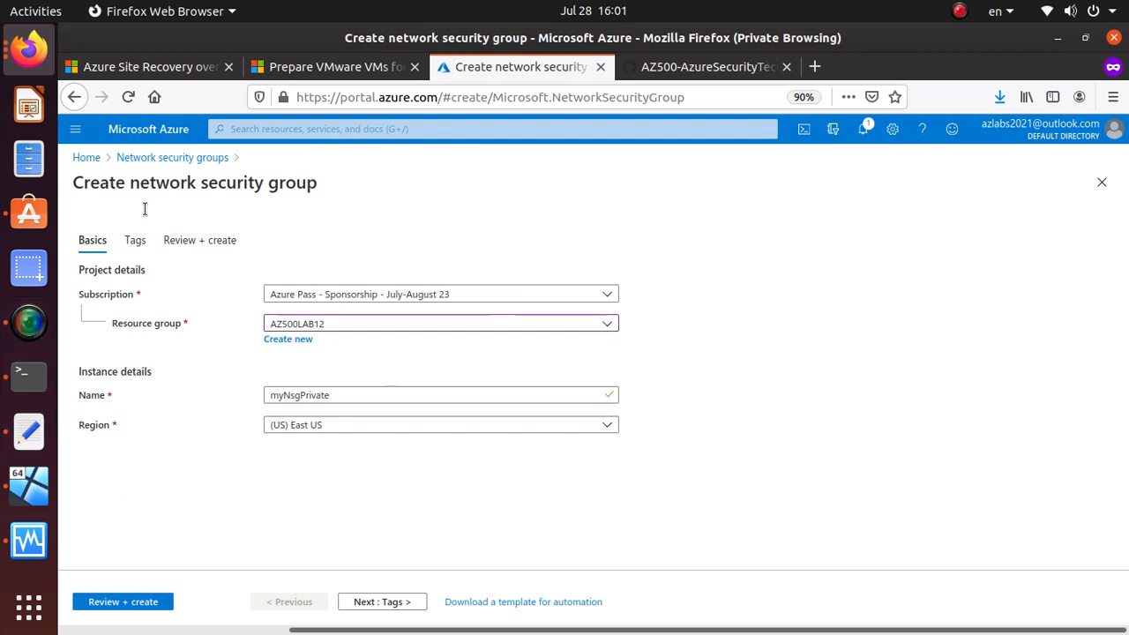
{"action": "left_click", "coordinate": [365, 602]}
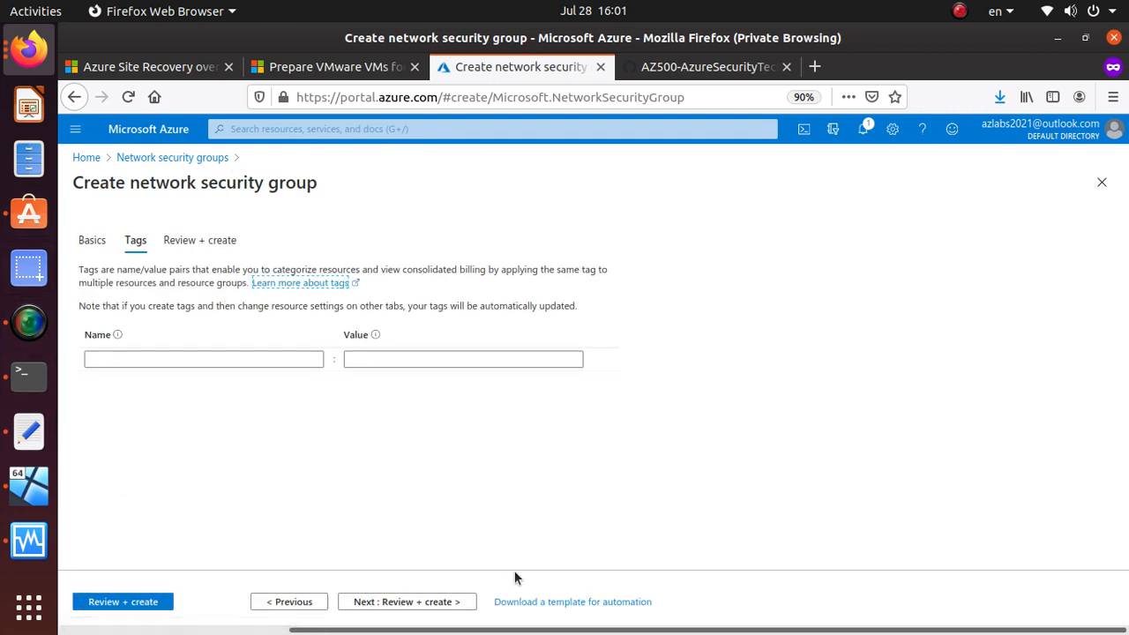
{"action": "left_click", "coordinate": [150, 607]}
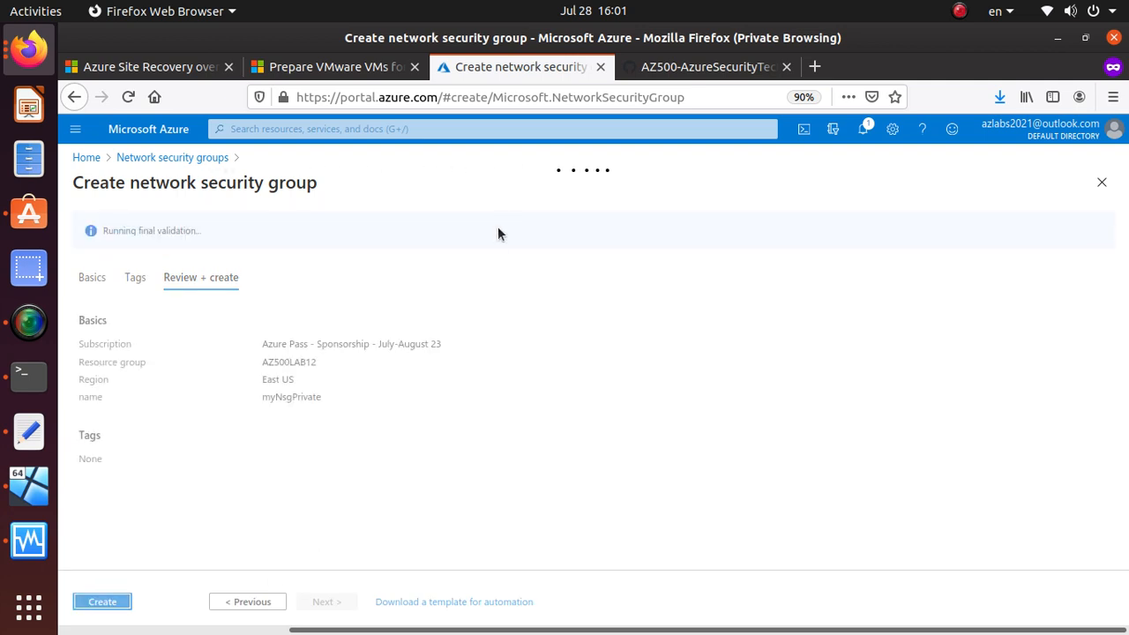
{"action": "left_click", "coordinate": [116, 602]}
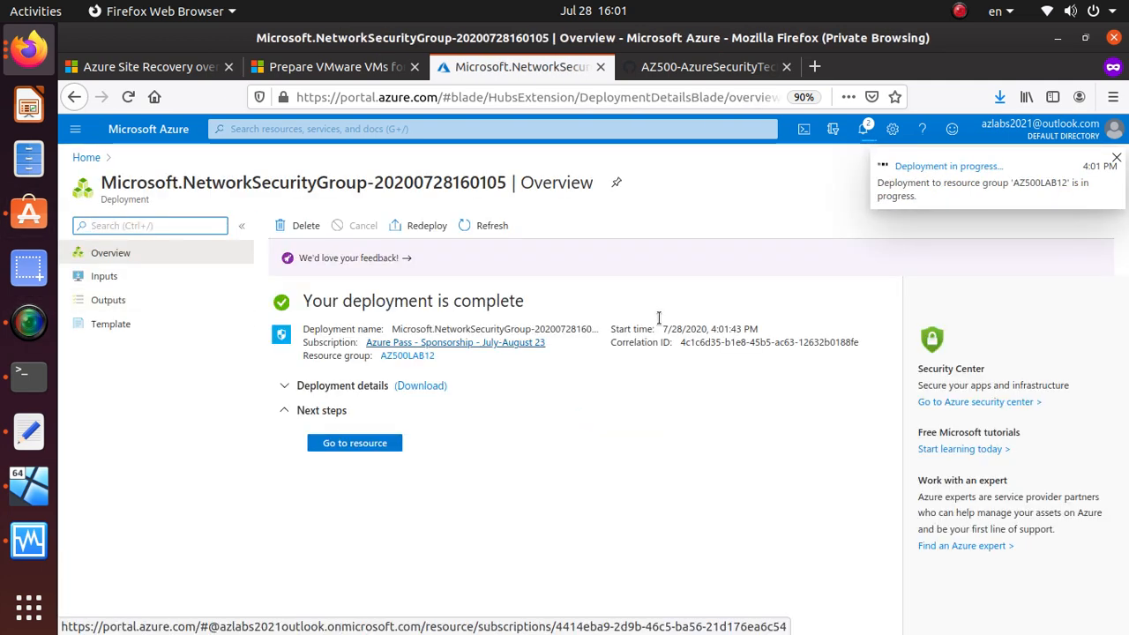
Open the deployed myNsgPrivate resource and look over its overview and associated subnets.
{"action": "left_click", "coordinate": [355, 445]}
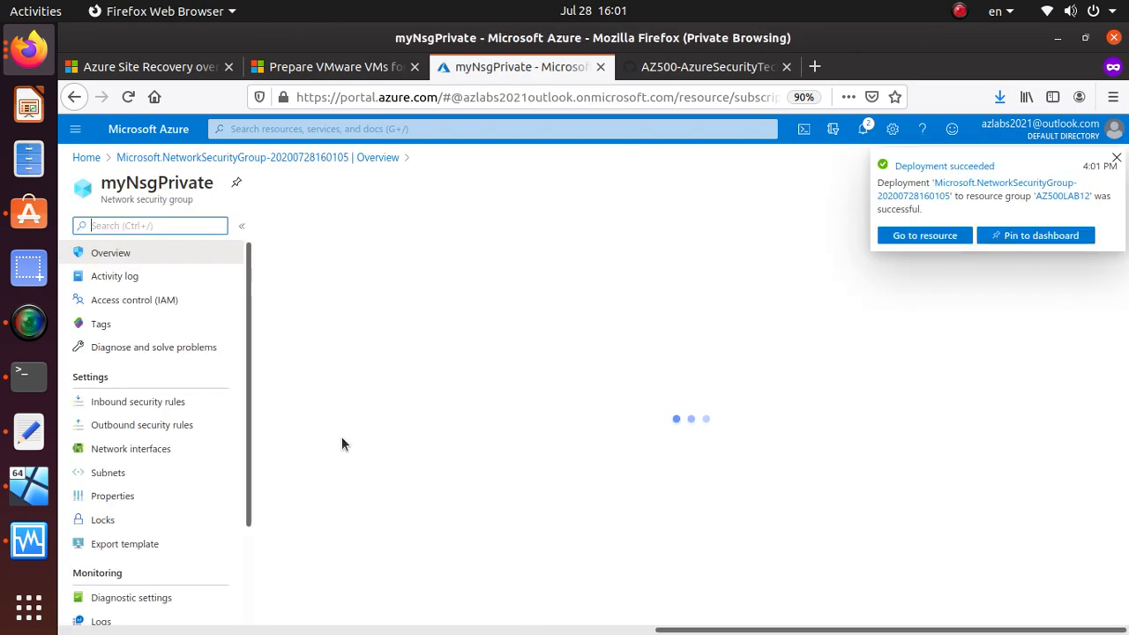
{"action": "triple_click", "coordinate": [133, 201]}
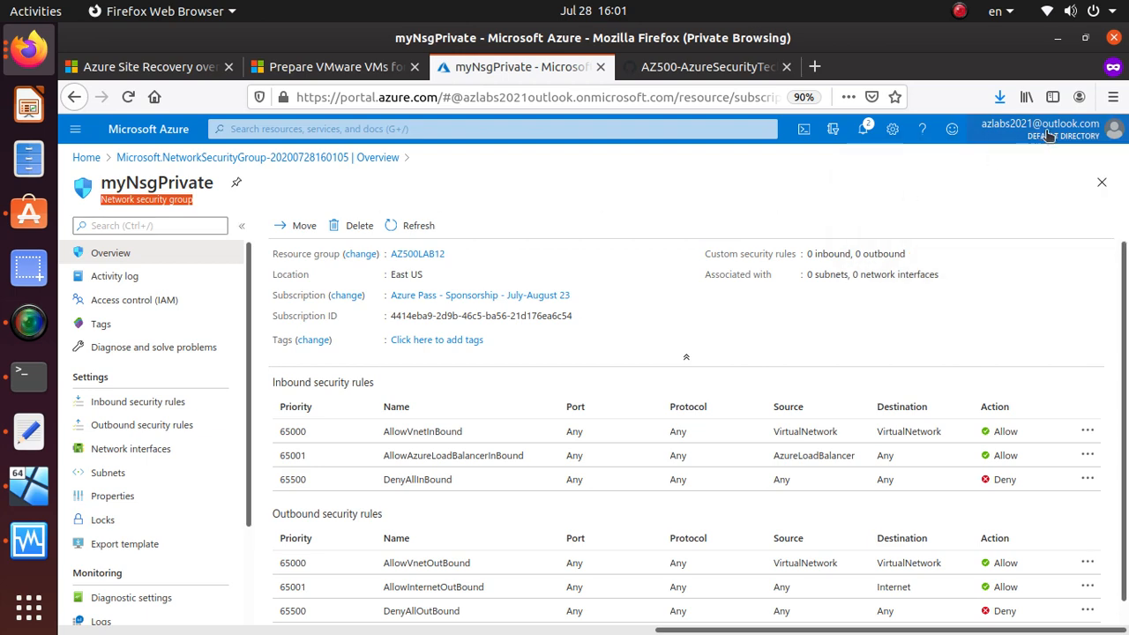
{"action": "scroll", "coordinate": [609, 319], "scroll_direction": "down", "scroll_amount": 1}
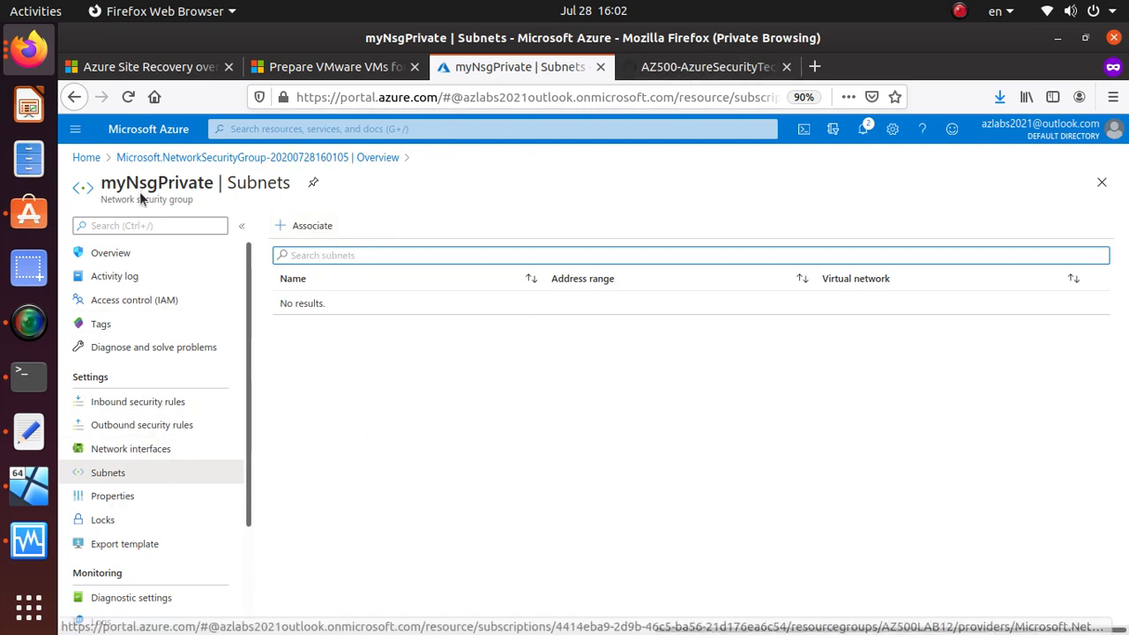
Read lab steps 5 to 8 on adding an outbound security rule to myNsgPrivate that allows traffic to Azure Storage.
{"action": "left_click", "coordinate": [720, 71]}
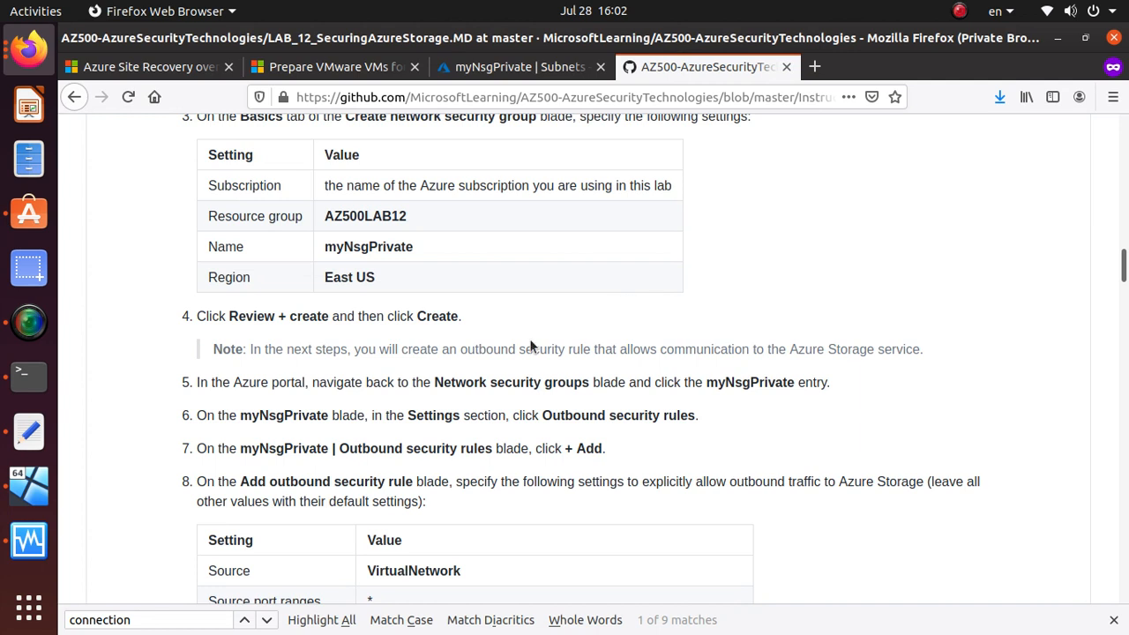
{"action": "triple_click", "coordinate": [718, 393]}
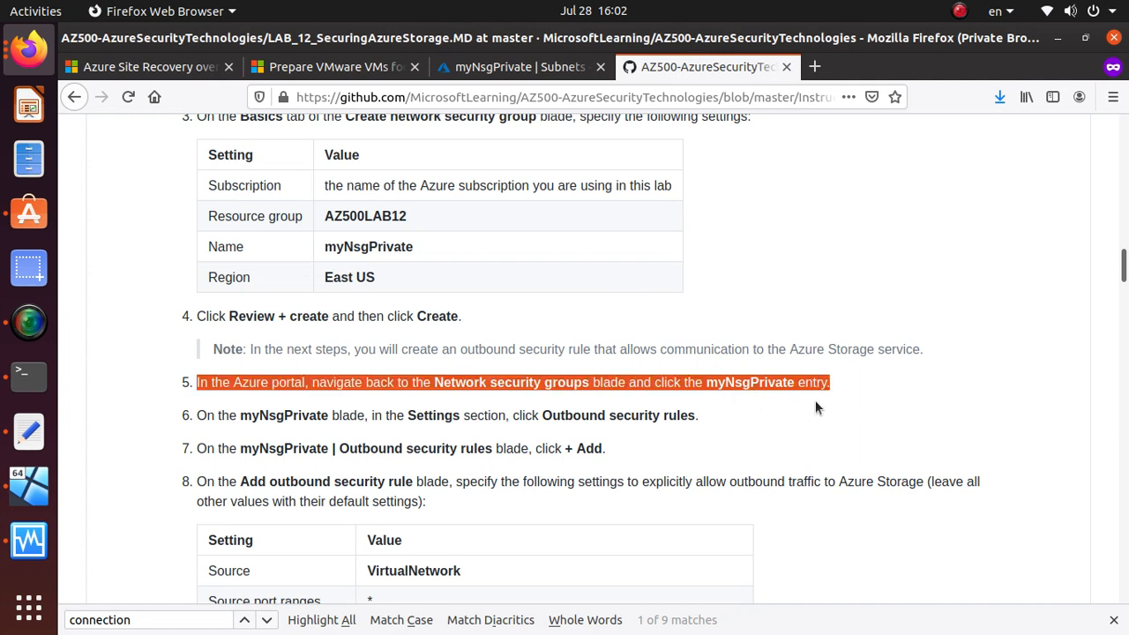
{"action": "triple_click", "coordinate": [640, 415]}
{"action": "scroll", "coordinate": [583, 419], "scroll_direction": "down", "scroll_amount": 3}
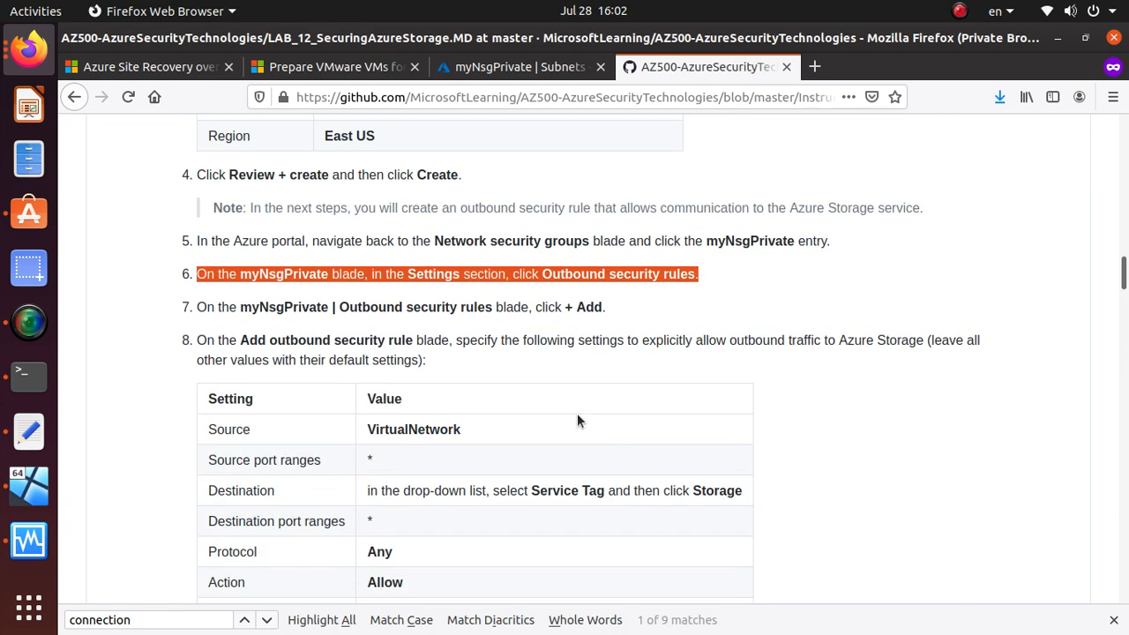
{"action": "scroll", "coordinate": [574, 413], "scroll_direction": "down", "scroll_amount": 2}
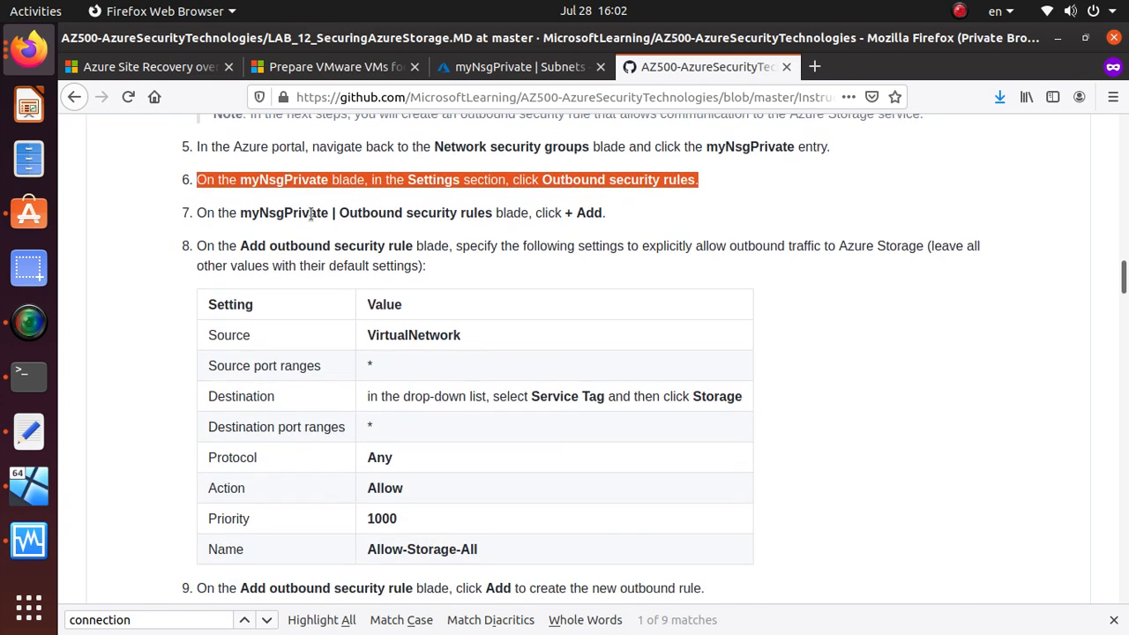
{"action": "triple_click", "coordinate": [584, 216]}
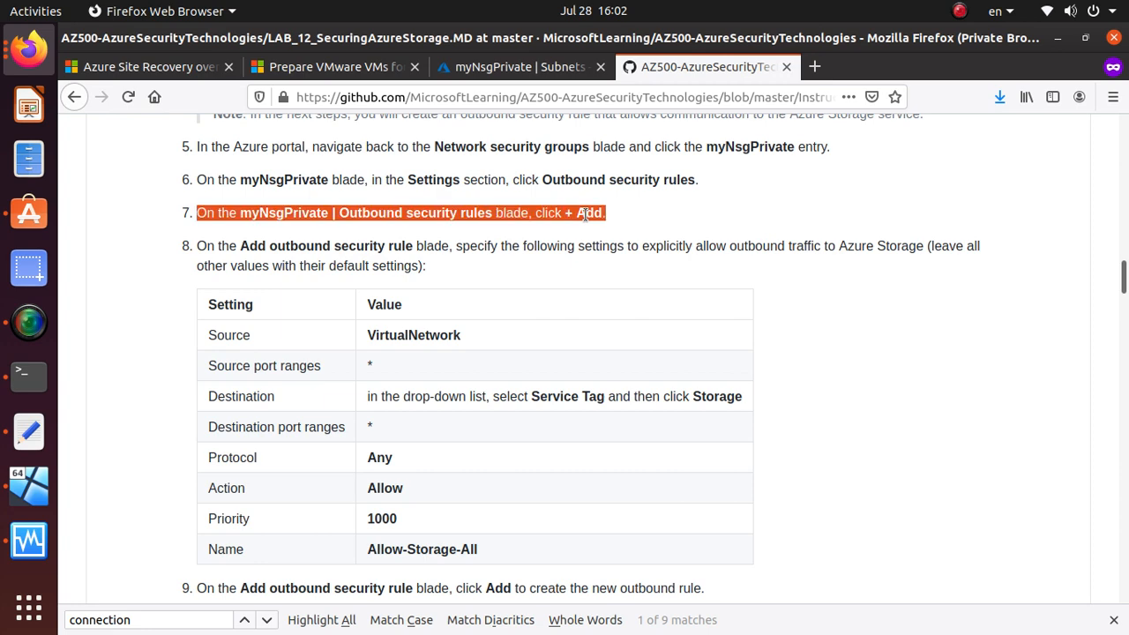
Start a new outbound security rule on myNsgPrivate and set its source to VirtualNetwork as given in the lab instructions.
{"action": "left_click", "coordinate": [538, 69]}
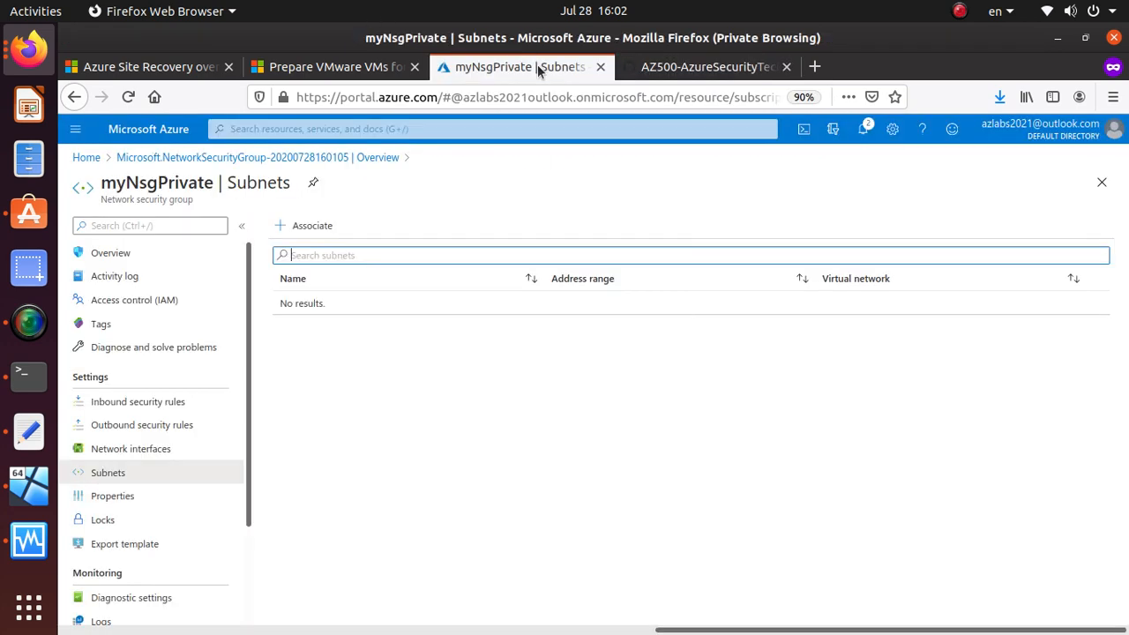
{"action": "left_click", "coordinate": [151, 424]}
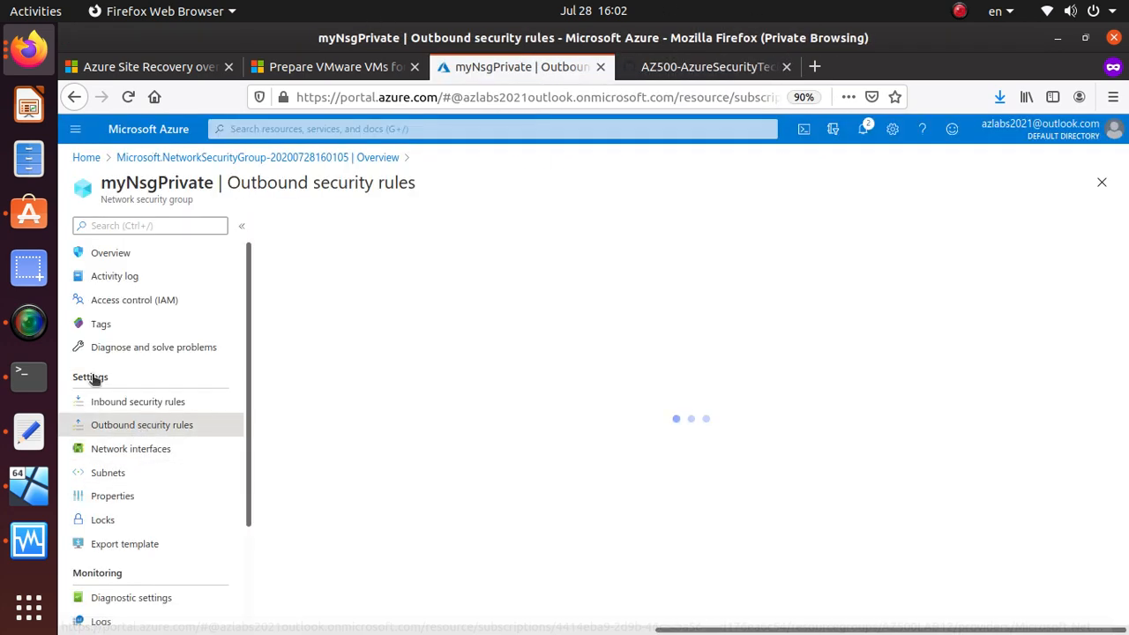
{"action": "left_click", "coordinate": [291, 226]}
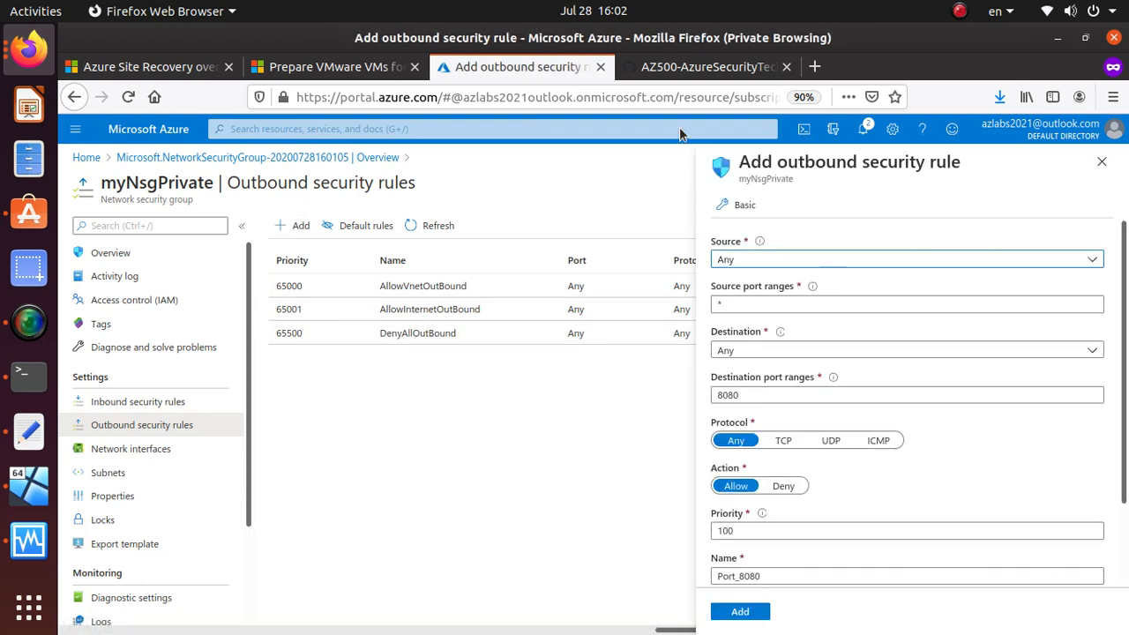
{"action": "left_click", "coordinate": [705, 67]}
{"action": "scroll", "coordinate": [482, 347], "scroll_direction": "down", "scroll_amount": 2}
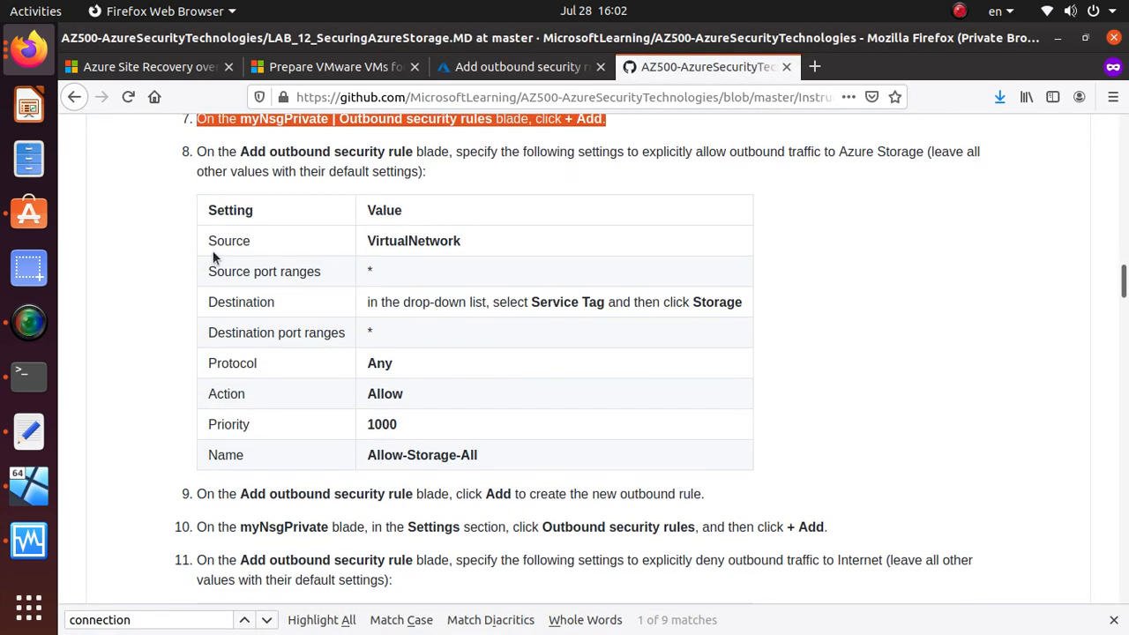
{"action": "double_click", "coordinate": [395, 240]}
{"action": "left_click", "coordinate": [525, 67]}
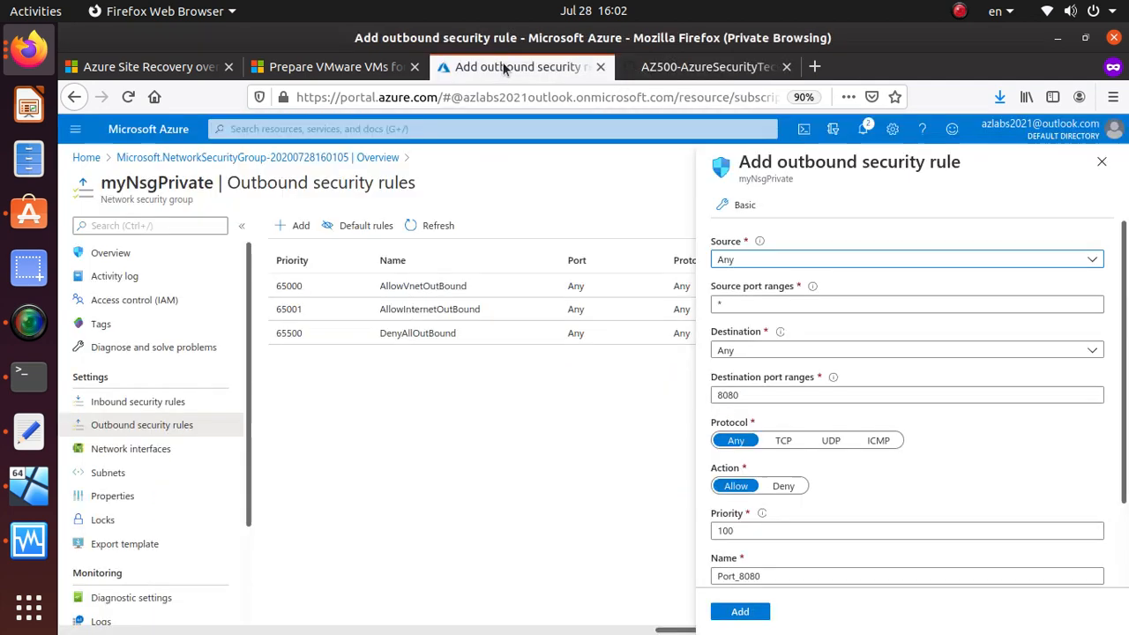
{"action": "left_click", "coordinate": [784, 259]}
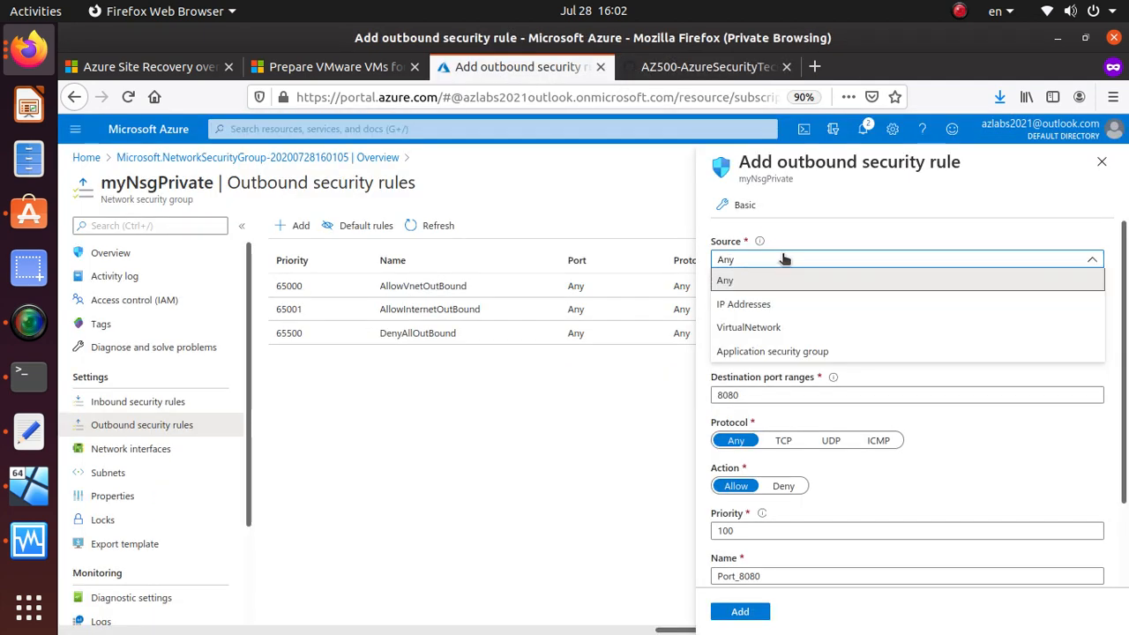
{"action": "left_click", "coordinate": [780, 327]}
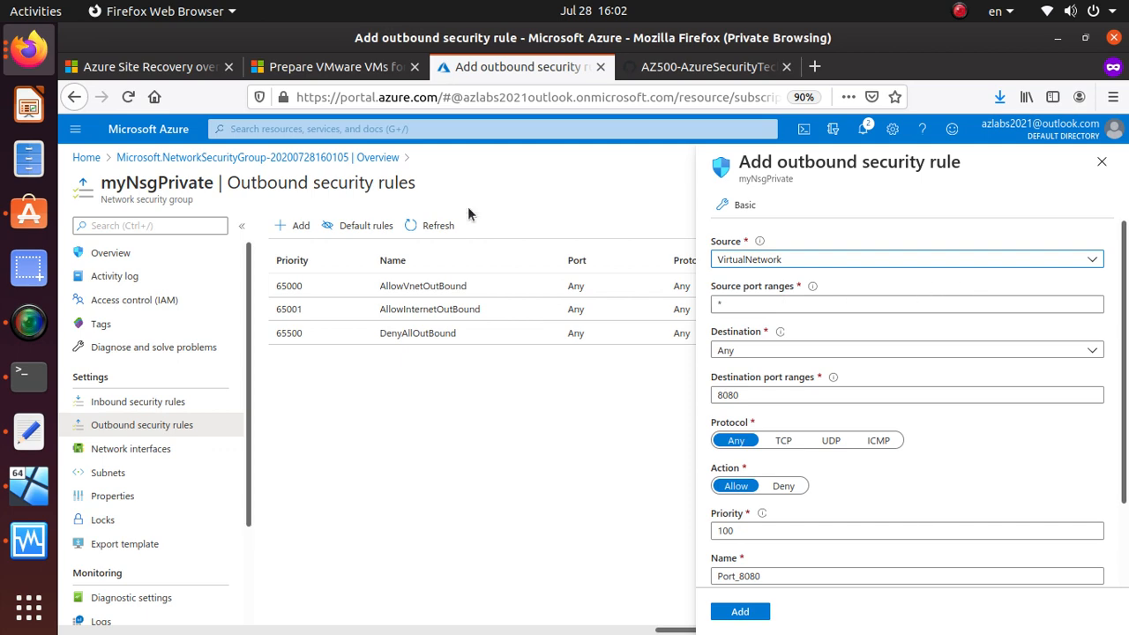
Check the lab's destination settings, then set the rule's destination to Service Tag with Storage as the destination service tag.
{"action": "left_click", "coordinate": [672, 72]}
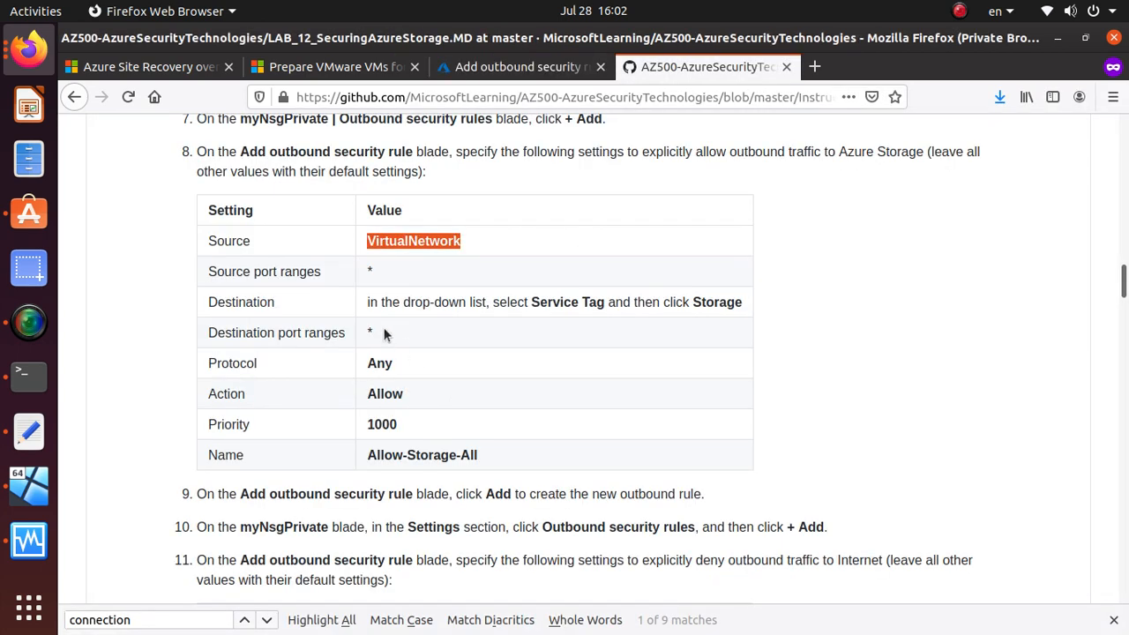
{"action": "left_click_drag", "start_coordinate": [364, 332], "coordinate": [411, 334]}
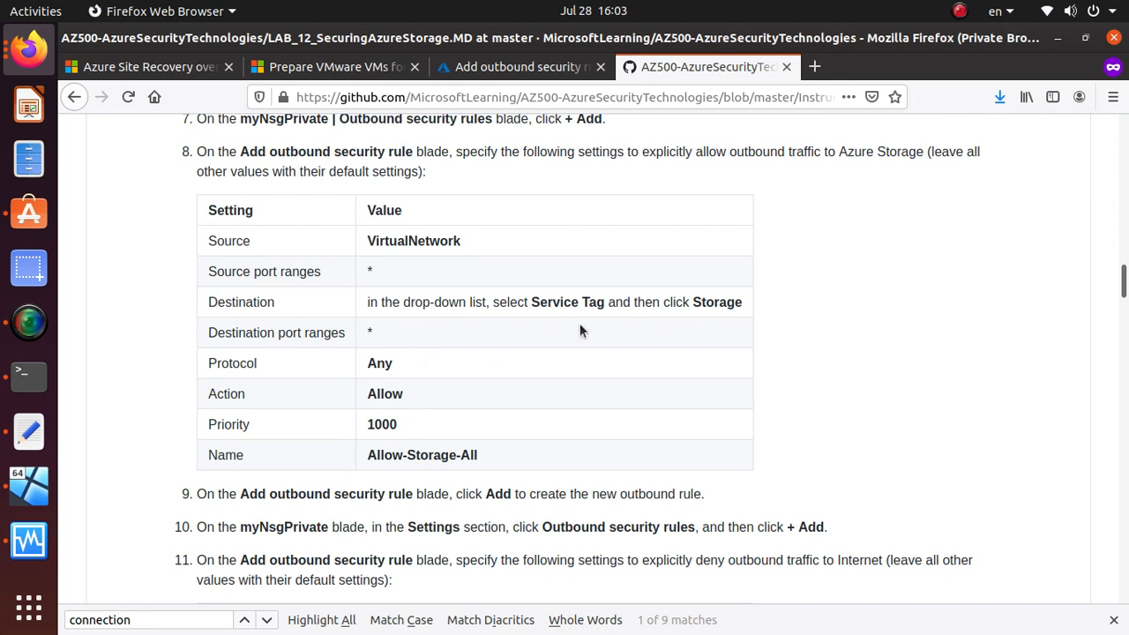
{"action": "left_click", "coordinate": [519, 66]}
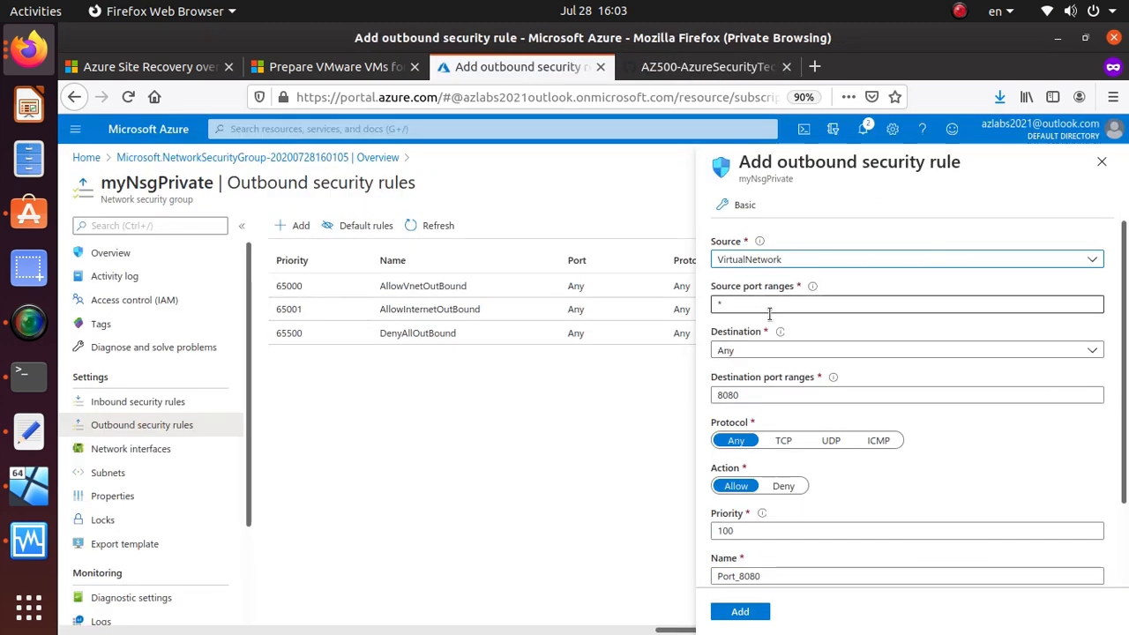
{"action": "left_click", "coordinate": [780, 394]}
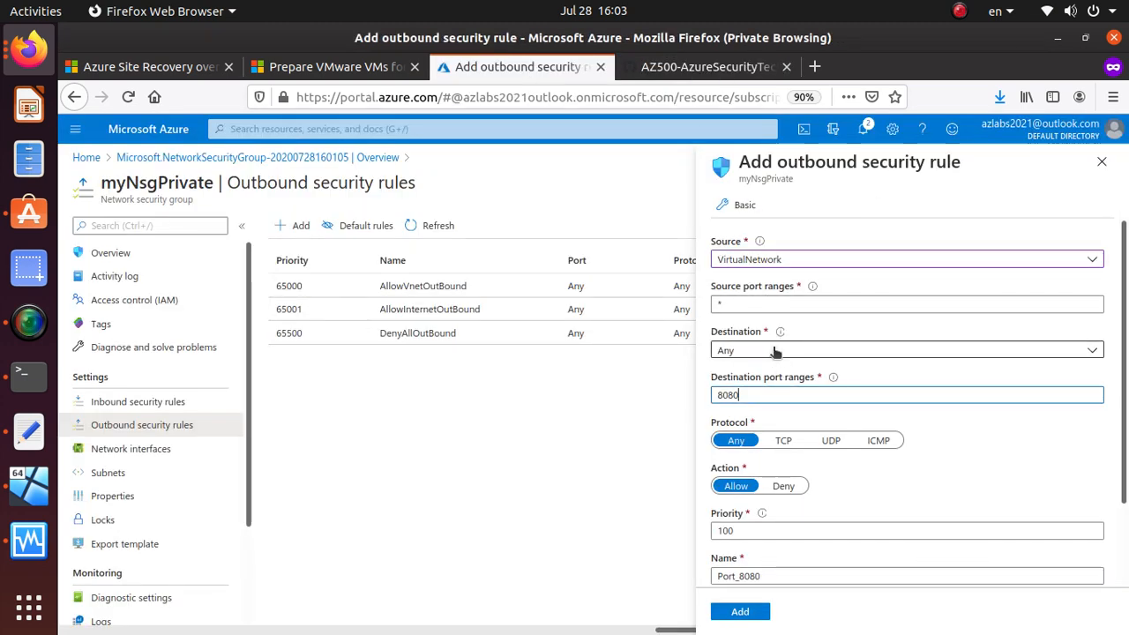
{"action": "left_click", "coordinate": [773, 350]}
{"action": "left_click", "coordinate": [773, 419]}
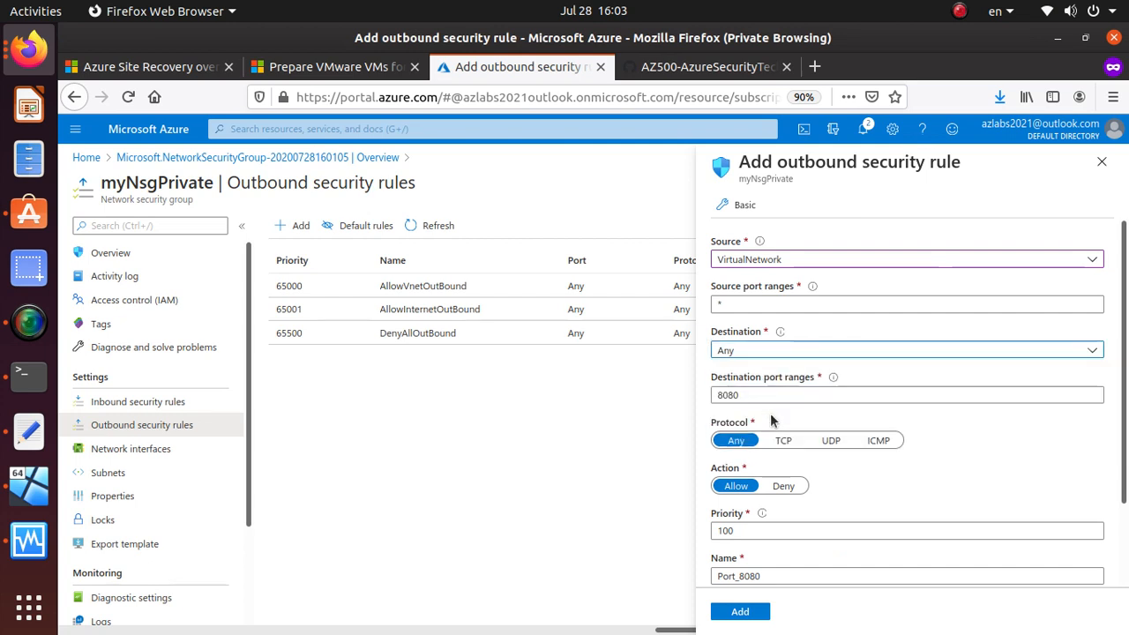
{"action": "left_click", "coordinate": [813, 401]}
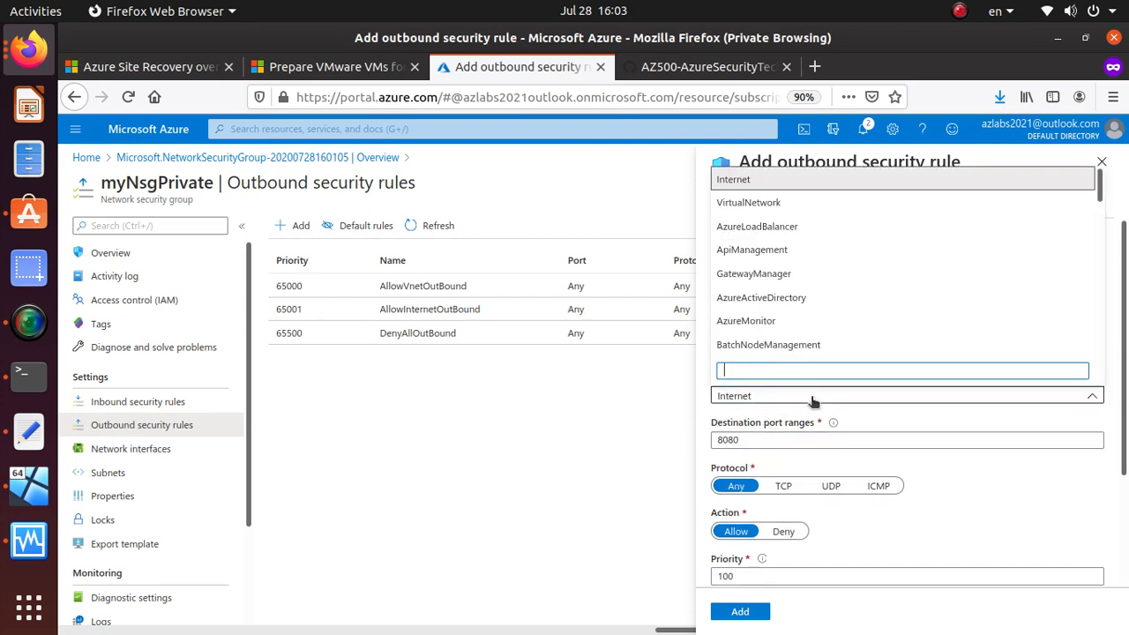
{"action": "scroll", "coordinate": [809, 350], "scroll_direction": "down", "scroll_amount": 10}
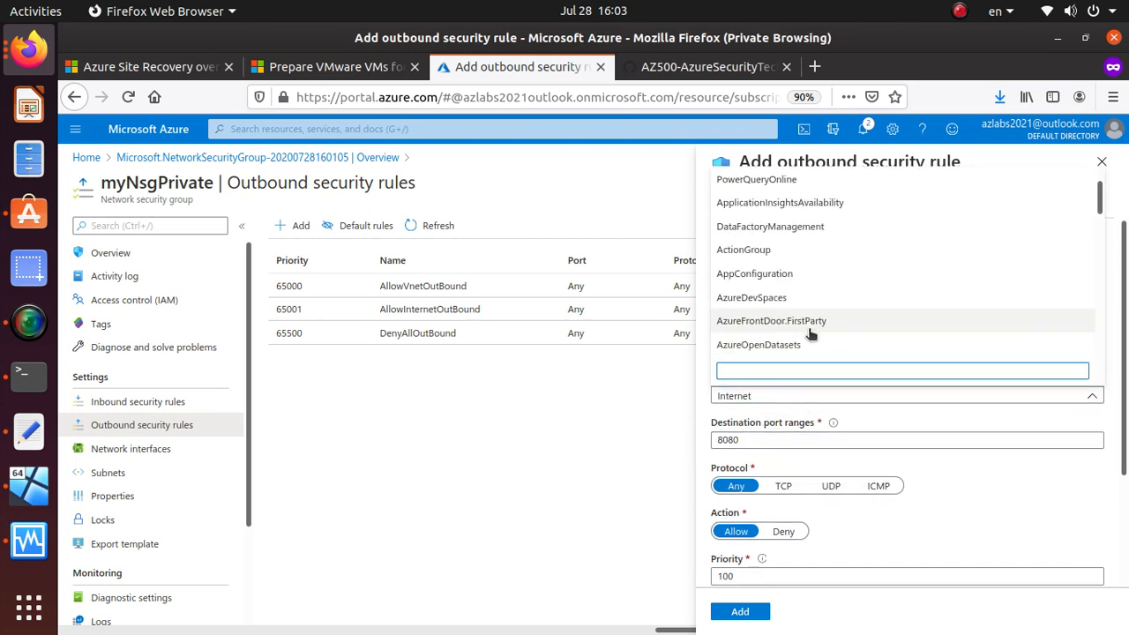
{"action": "type", "text": "sto"}
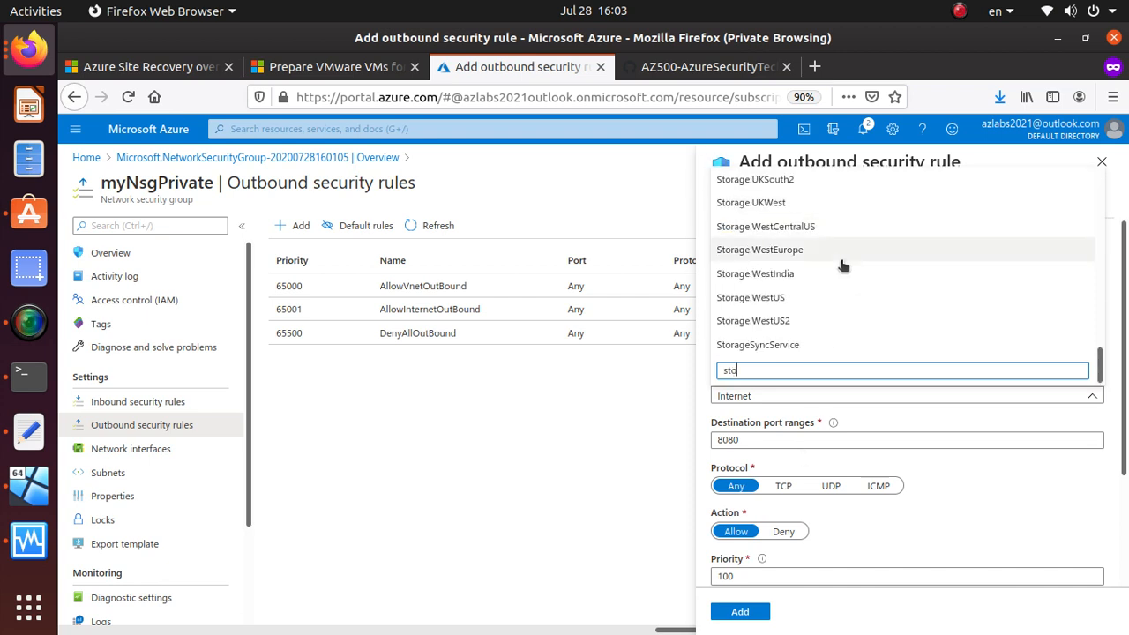
{"action": "type", "text": "rag"}
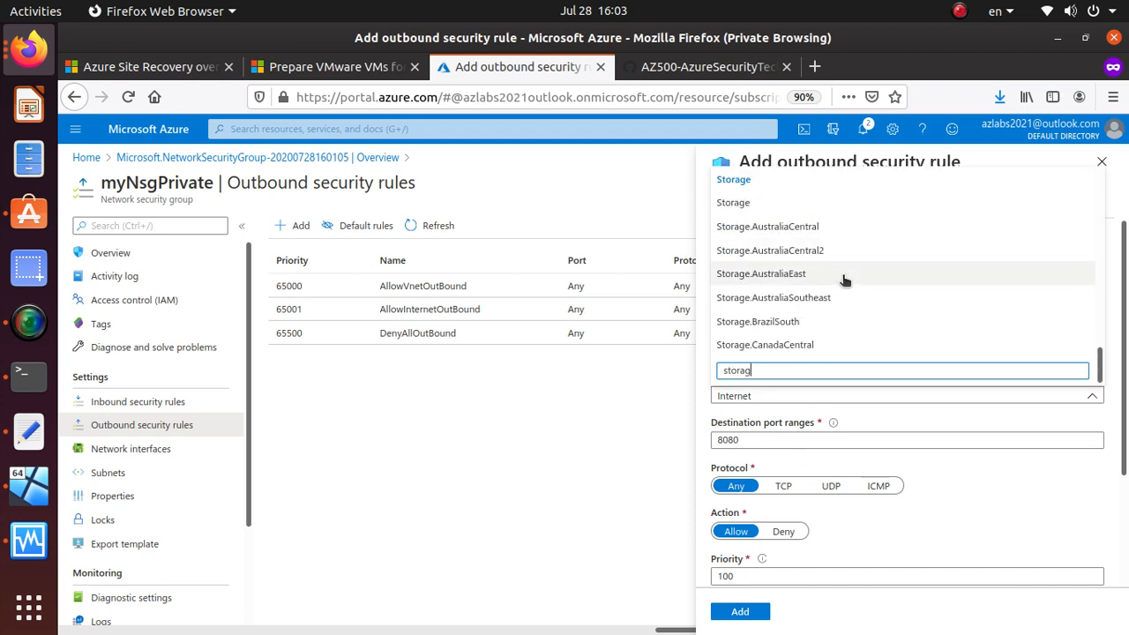
{"action": "type", "text": "e"}
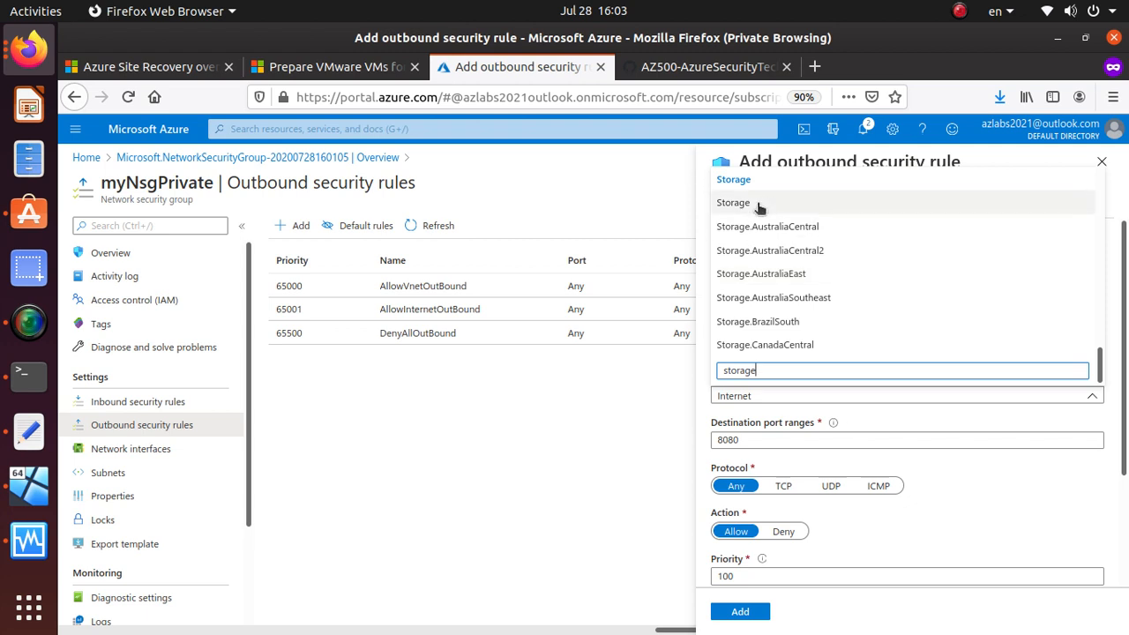
{"action": "left_click", "coordinate": [741, 203]}
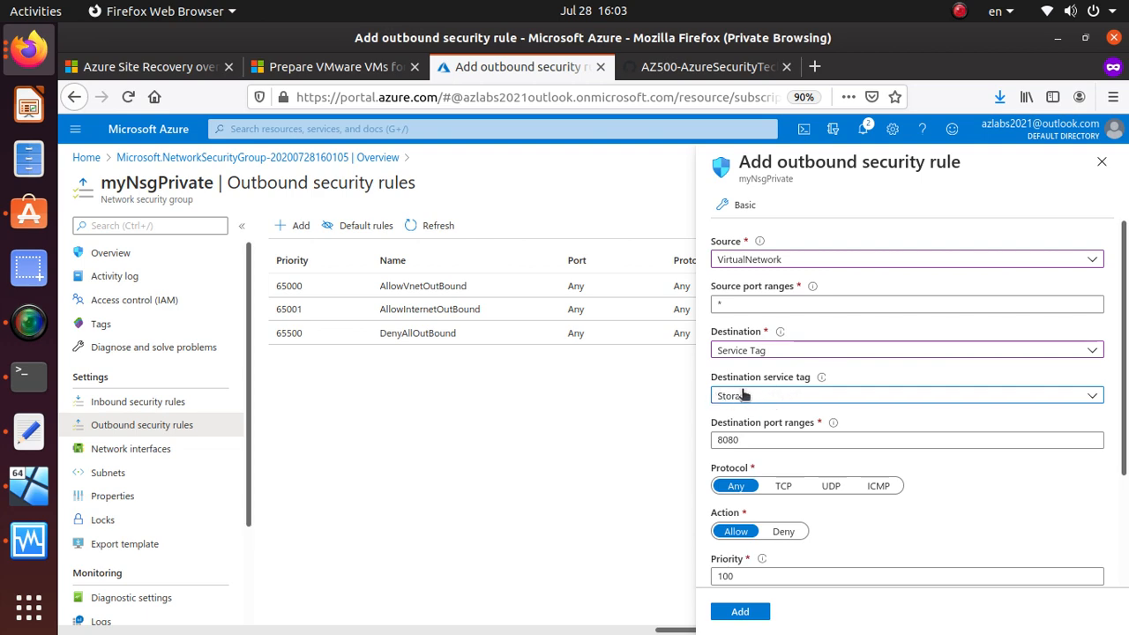
Set the outbound rule's destination port ranges to * as given in the lab table.
{"action": "left_click", "coordinate": [691, 69]}
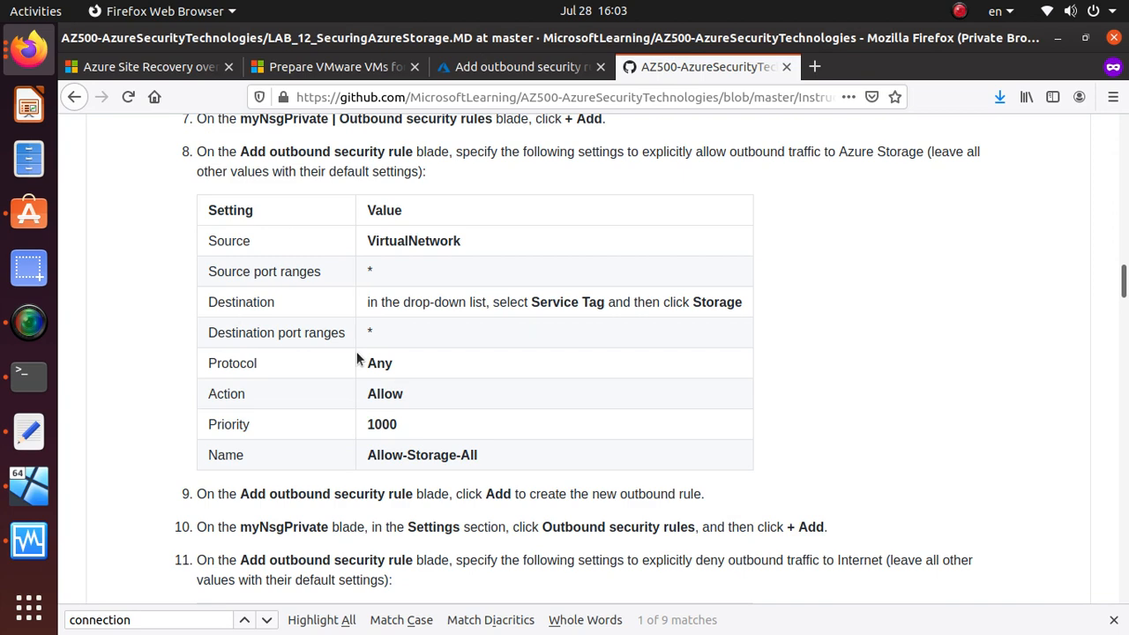
{"action": "left_click", "coordinate": [517, 68]}
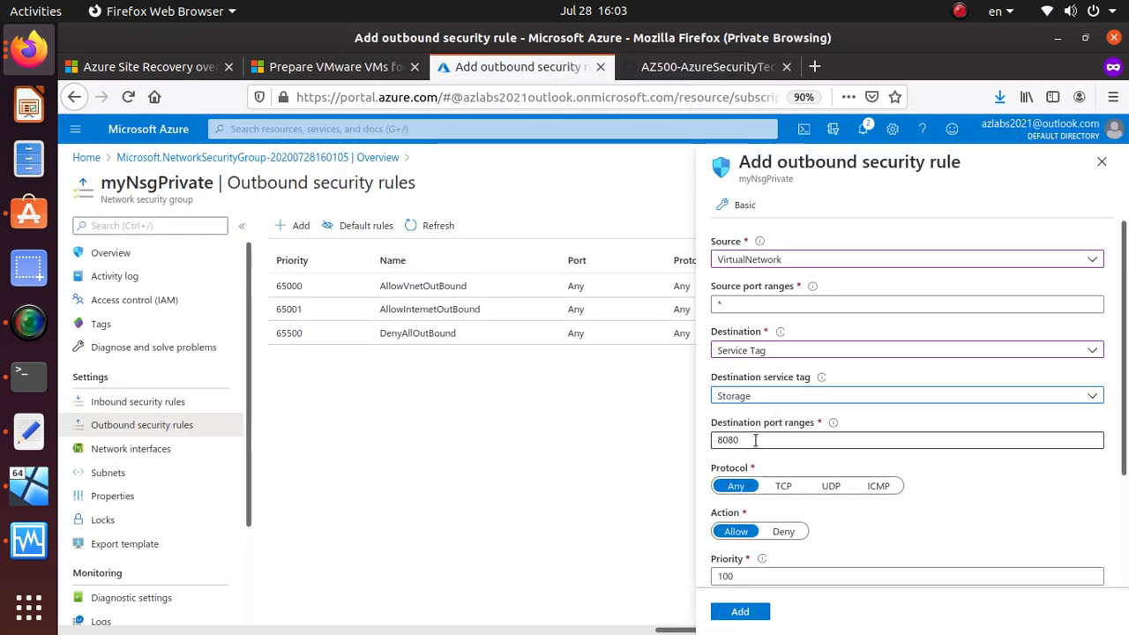
{"action": "left_click_drag", "start_coordinate": [776, 440], "coordinate": [607, 432]}
{"action": "type", "text": "*"}
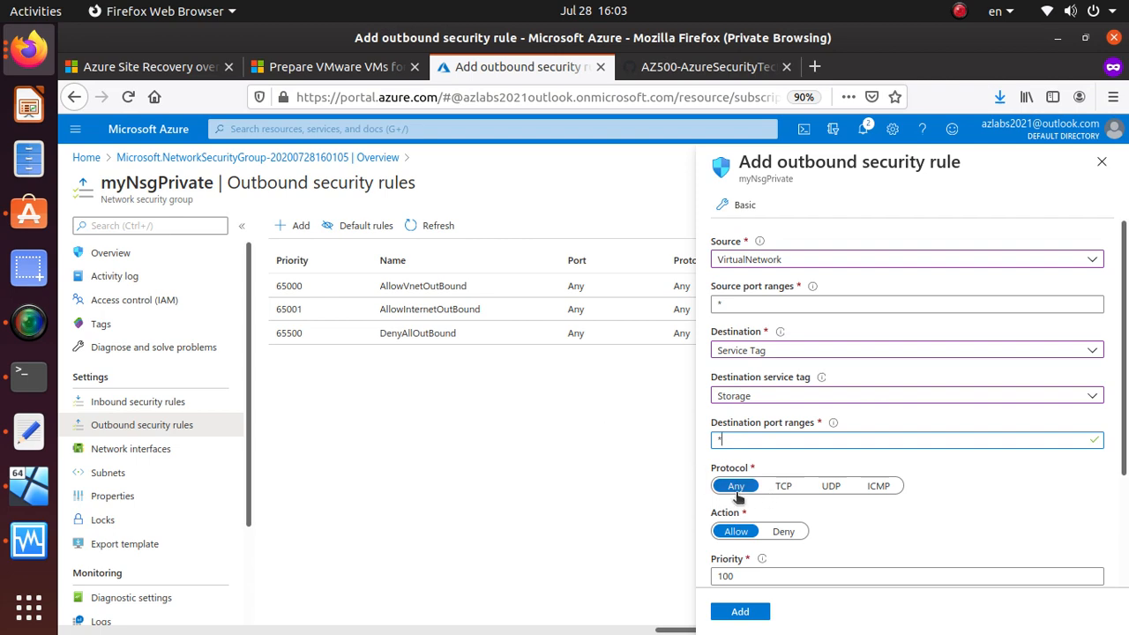
Set the outbound rule's priority to 1000 and its name to Allow-Storage-All, copied from the lab table.
{"action": "left_click", "coordinate": [697, 68]}
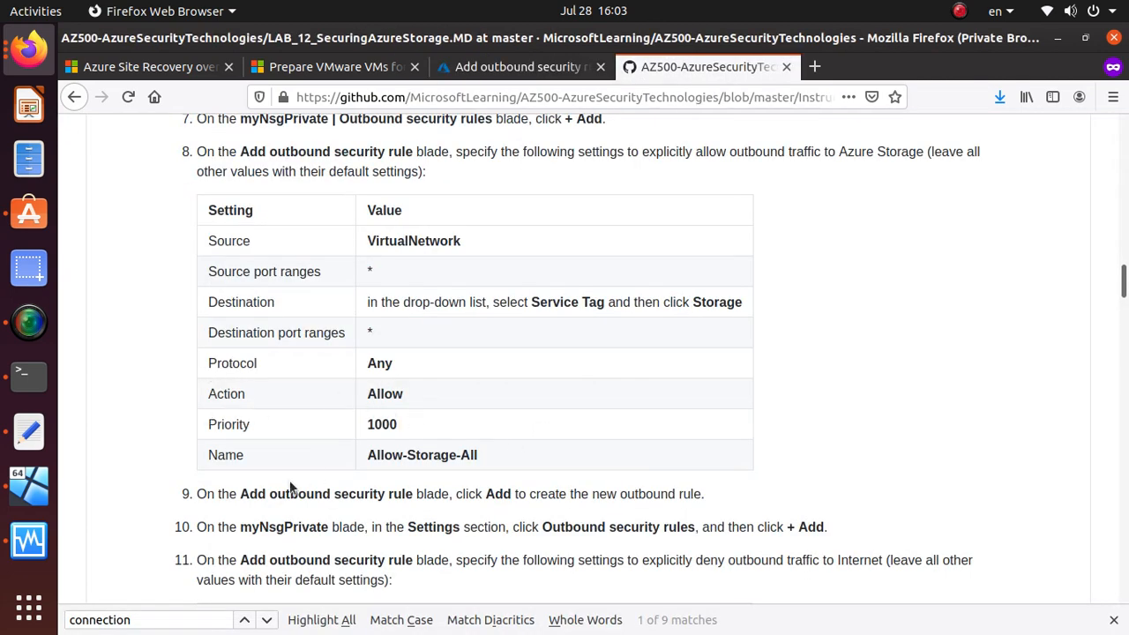
{"action": "left_click", "coordinate": [520, 67]}
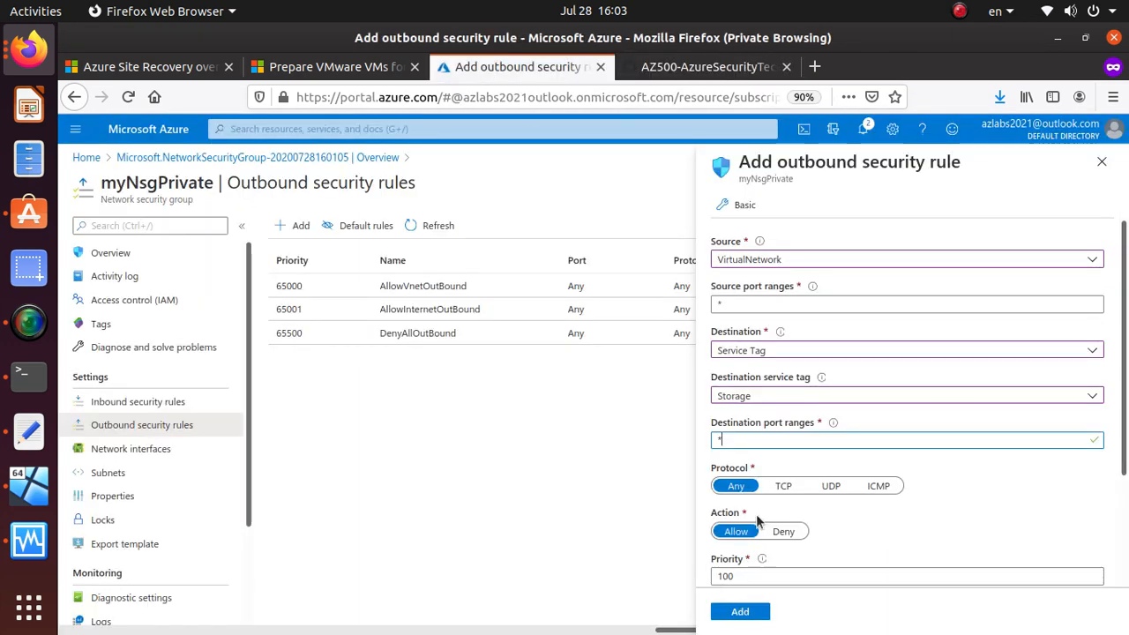
{"action": "scroll", "coordinate": [882, 439], "scroll_direction": "down", "scroll_amount": 2}
{"action": "left_click", "coordinate": [737, 499]}
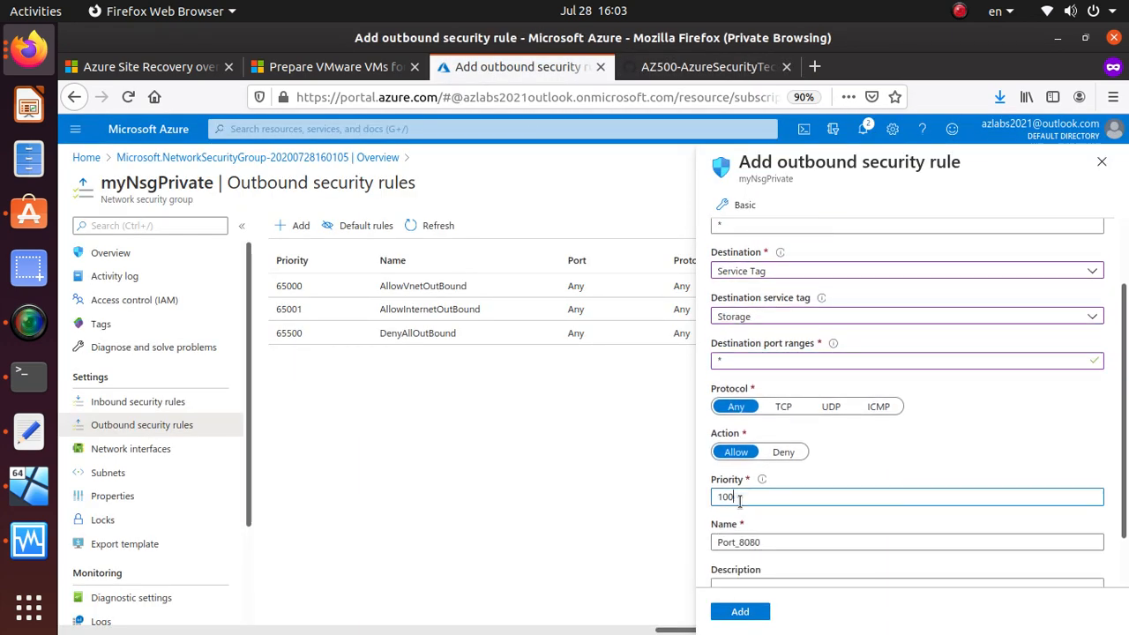
{"action": "left_click", "coordinate": [701, 69]}
{"action": "left_click_drag", "start_coordinate": [479, 456], "coordinate": [367, 455]}
{"action": "right_click", "coordinate": [393, 459]}
{"action": "left_click", "coordinate": [430, 470]}
{"action": "left_click", "coordinate": [512, 67]}
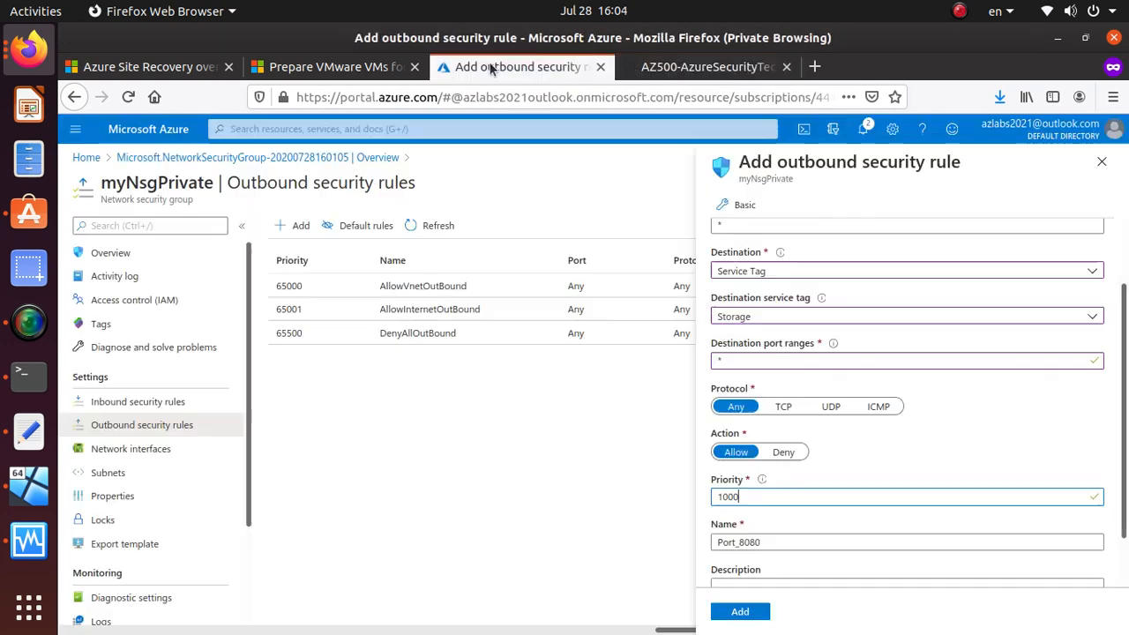
{"action": "double_click", "coordinate": [765, 545]}
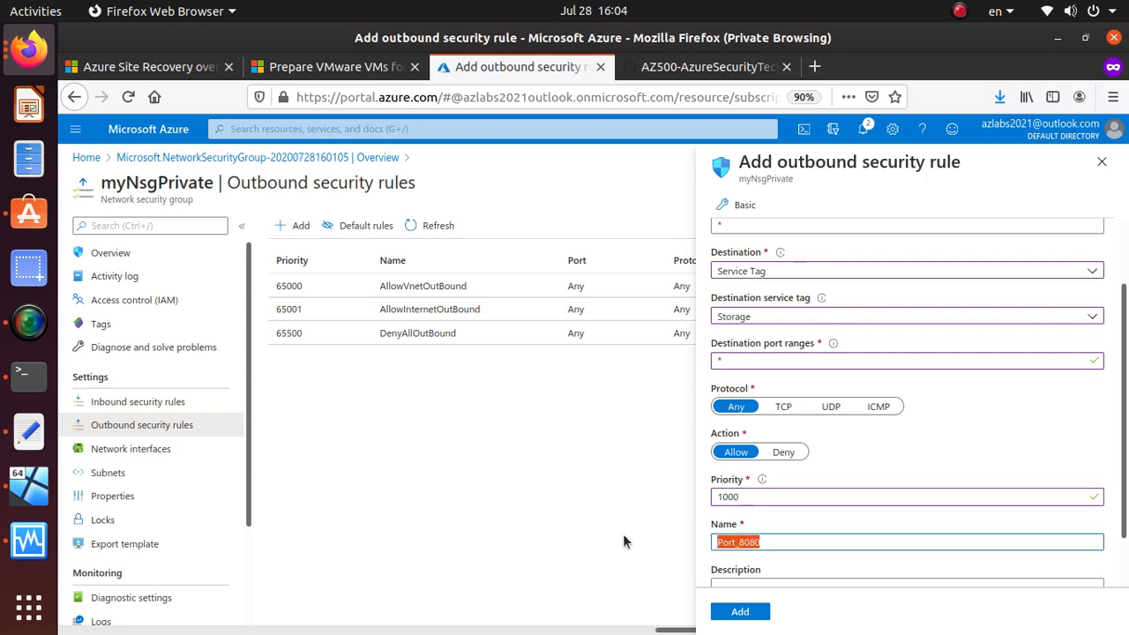
{"action": "key", "text": "ctrl+v"}
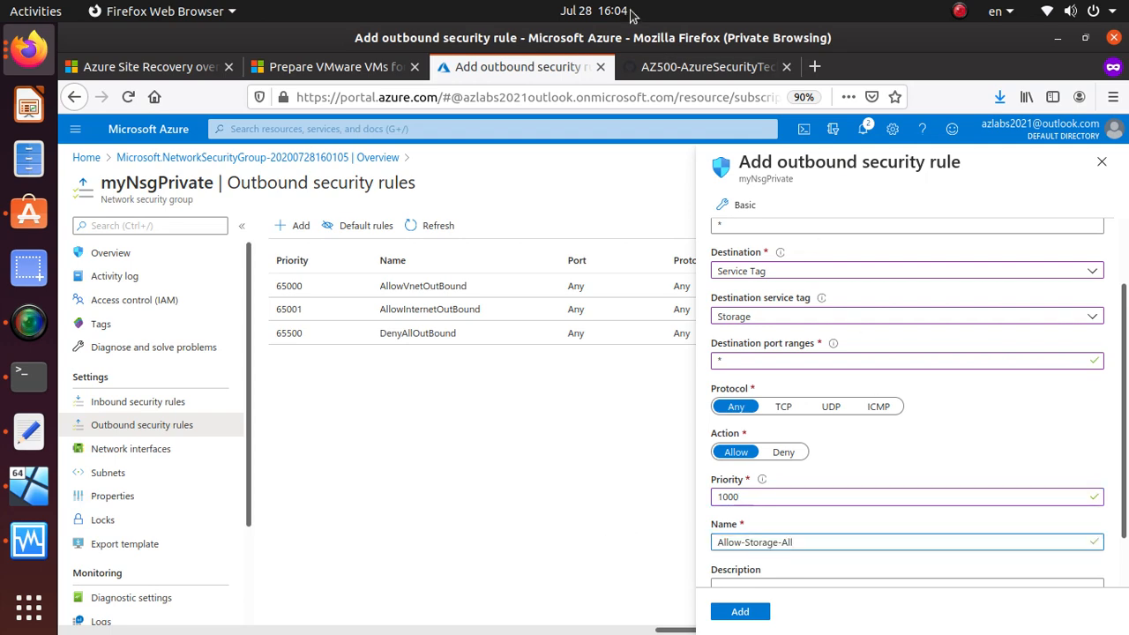
Review each setting in the lab's step 8 table, from source and port ranges to protocol, action, priority and name.
{"action": "left_click", "coordinate": [705, 67]}
{"action": "scroll", "coordinate": [472, 369], "scroll_direction": "down", "scroll_amount": 1}
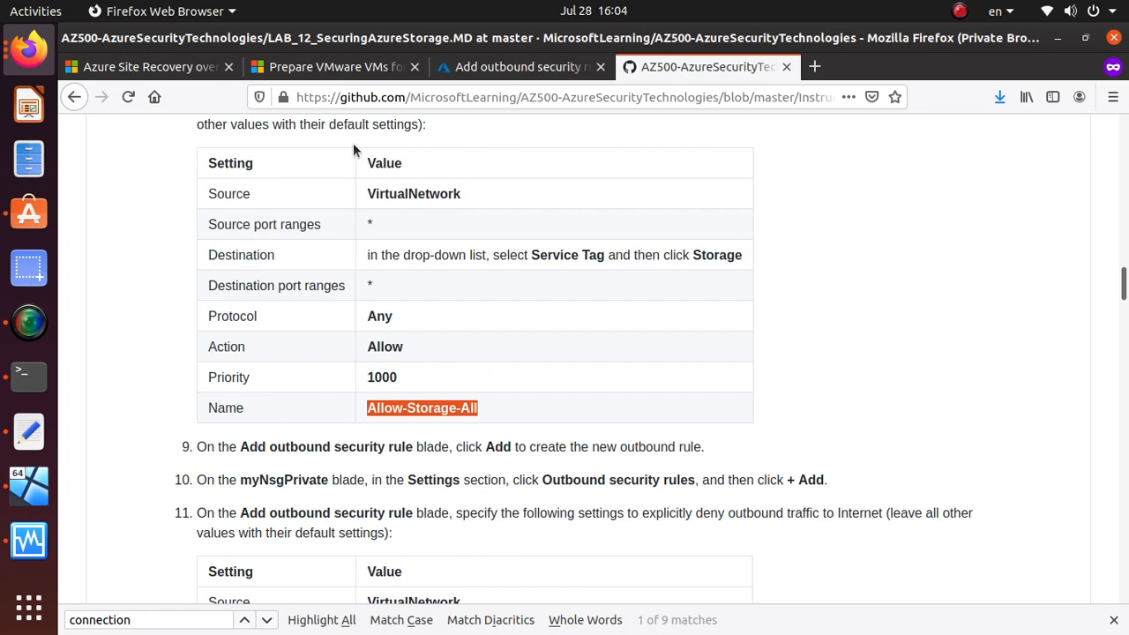
{"action": "double_click", "coordinate": [424, 193]}
{"action": "left_click", "coordinate": [375, 228]}
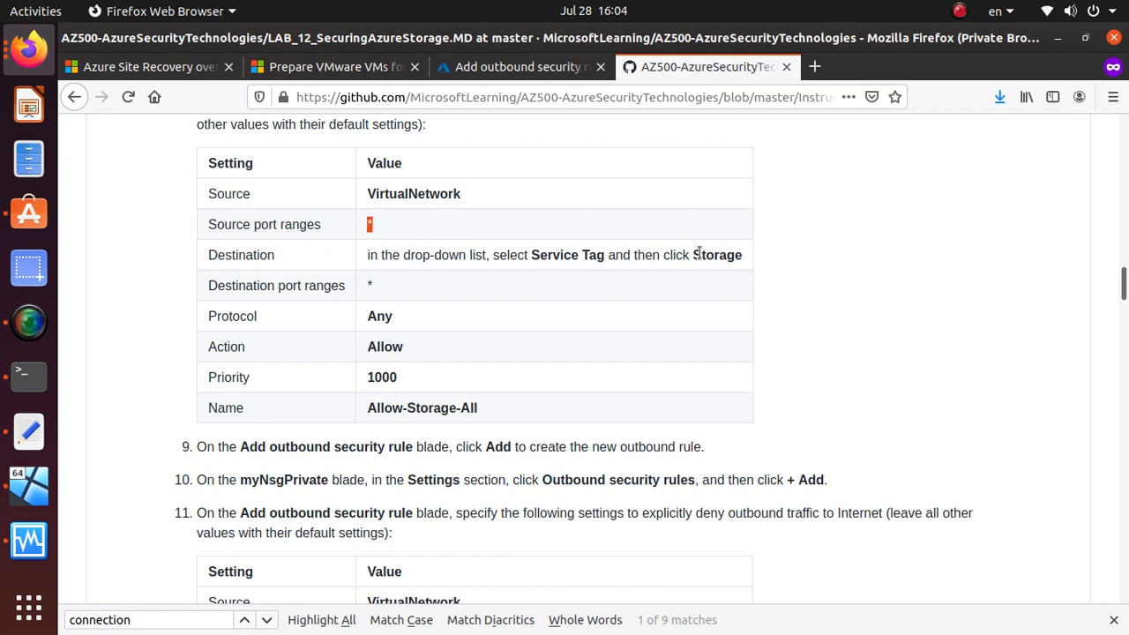
{"action": "left_click_drag", "start_coordinate": [698, 254], "coordinate": [788, 256]}
{"action": "left_click", "coordinate": [389, 279]}
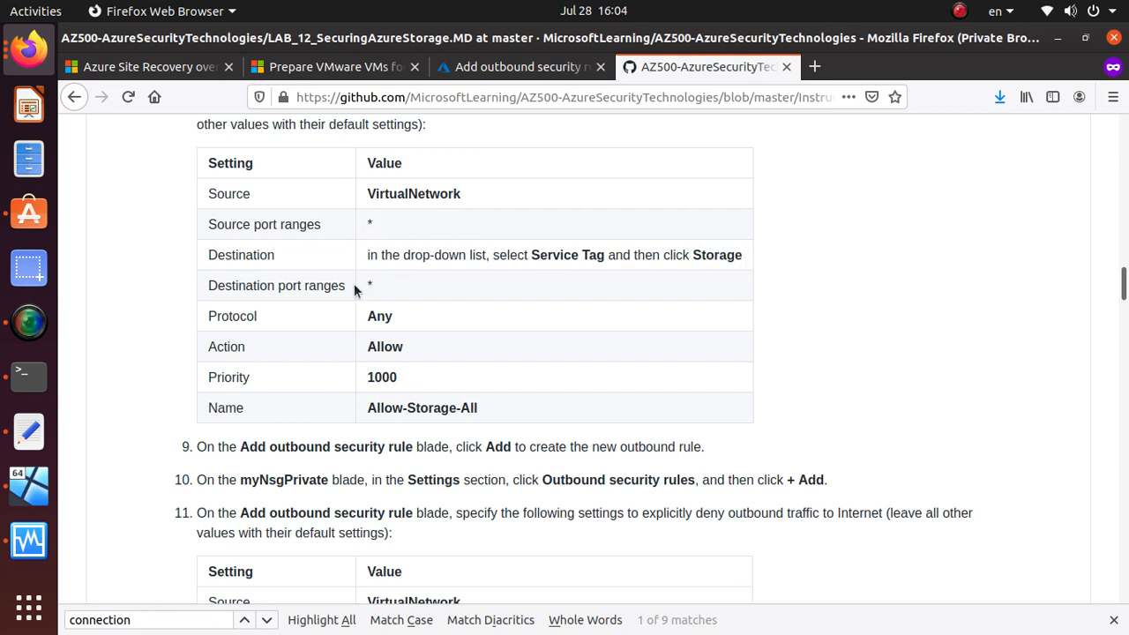
{"action": "double_click", "coordinate": [410, 314]}
{"action": "double_click", "coordinate": [390, 347]}
{"action": "double_click", "coordinate": [384, 378]}
{"action": "left_click", "coordinate": [420, 404]}
{"action": "triple_click", "coordinate": [420, 404]}
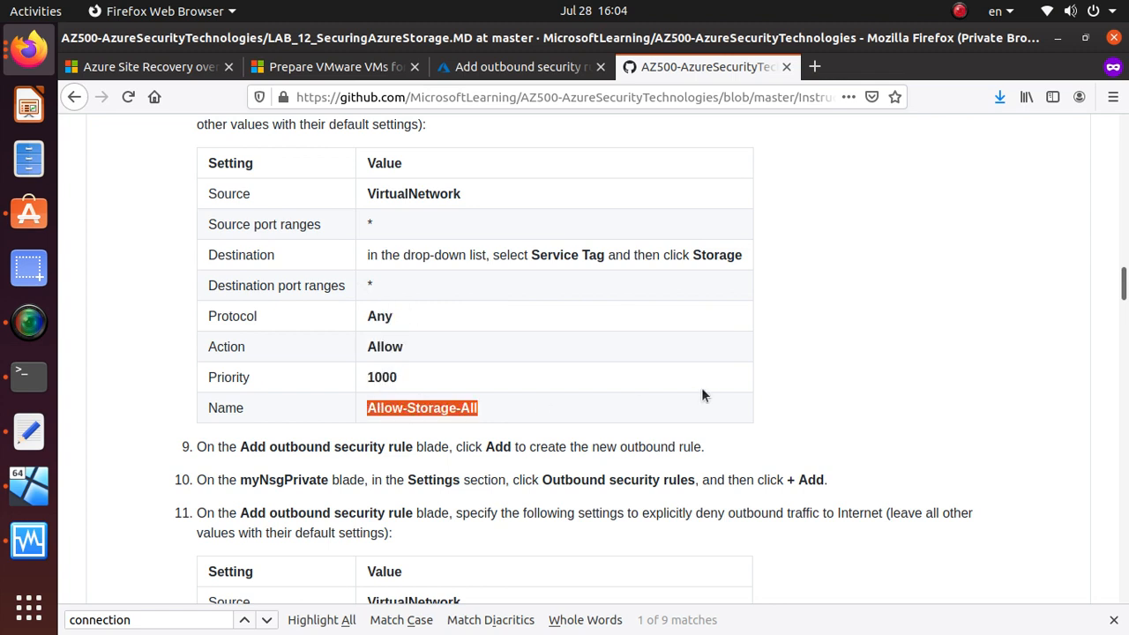
Check the completed rule form against the lab values and add the Allow-Storage-All outbound rule to myNsgPrivate.
{"action": "left_click", "coordinate": [524, 66]}
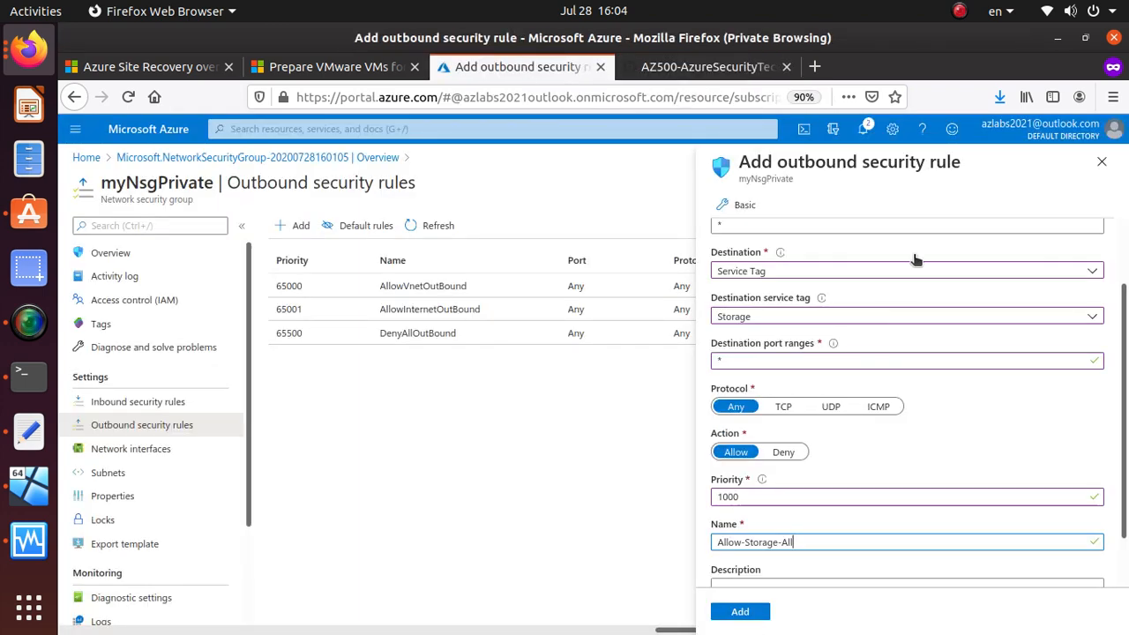
{"action": "scroll", "coordinate": [832, 429], "scroll_direction": "down", "scroll_amount": 1}
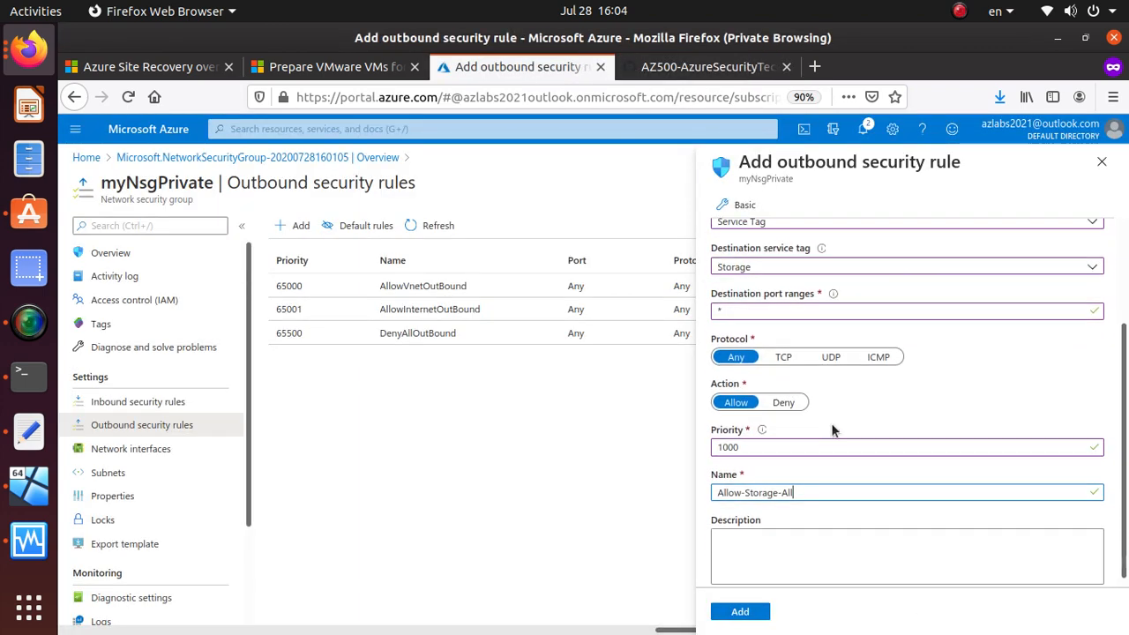
{"action": "scroll", "coordinate": [834, 436], "scroll_direction": "up", "scroll_amount": 3}
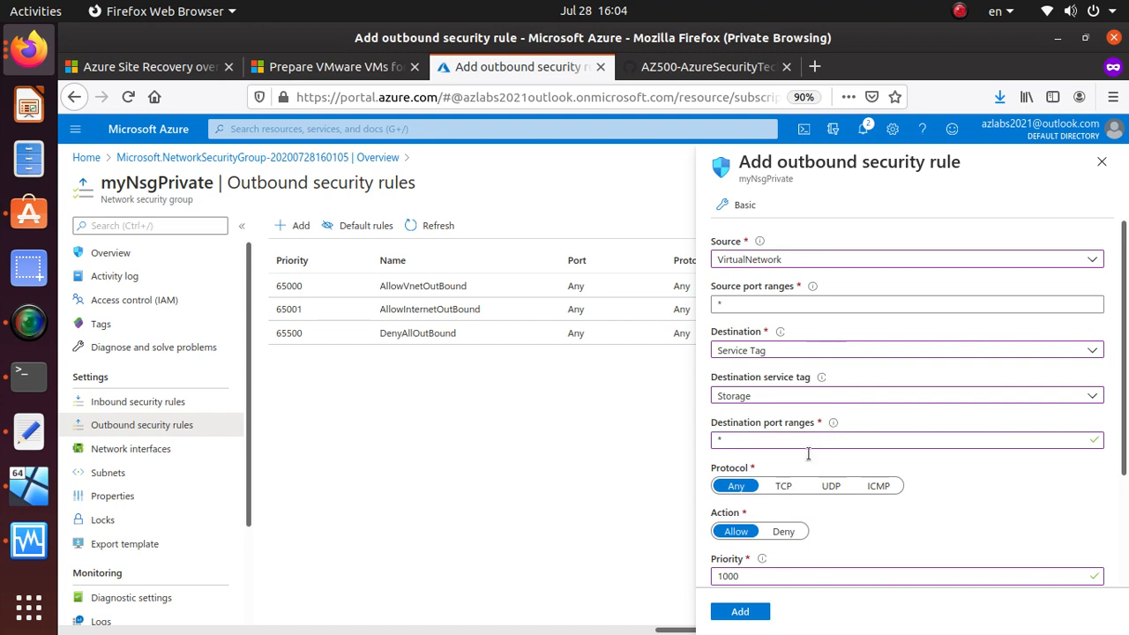
{"action": "left_click", "coordinate": [740, 612]}
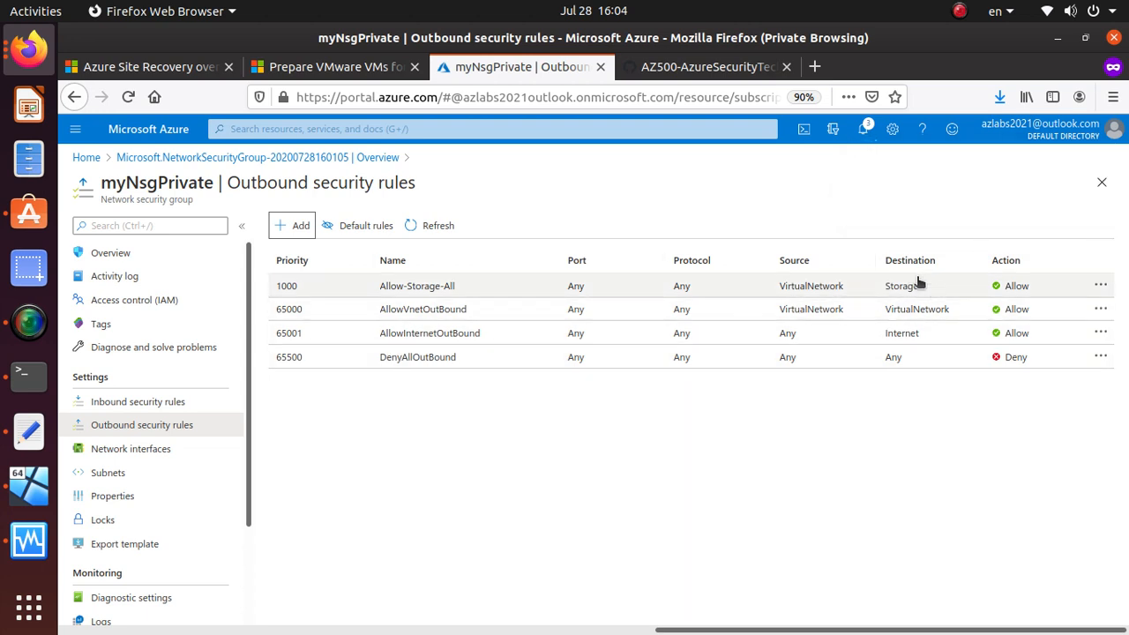
Read lab steps 9 to 11 on adding an outbound rule that denies Internet traffic, and return to myNsgPrivate's outbound rules.
{"action": "left_click", "coordinate": [696, 67]}
{"action": "scroll", "coordinate": [448, 499], "scroll_direction": "down", "scroll_amount": 4}
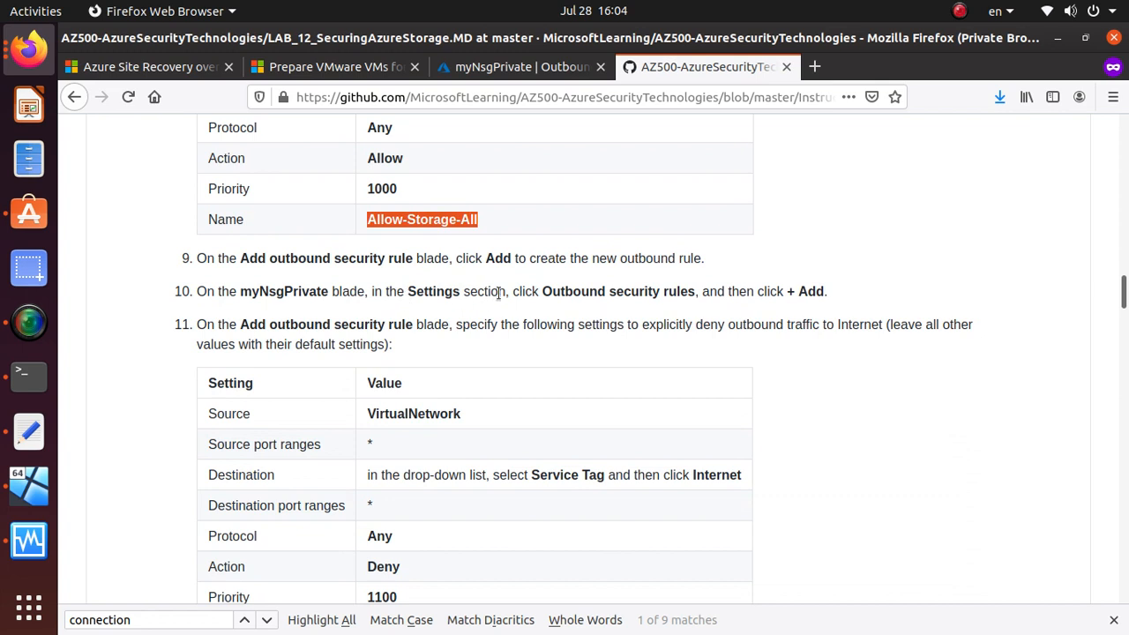
{"action": "left_click_drag", "start_coordinate": [544, 291], "coordinate": [694, 291]}
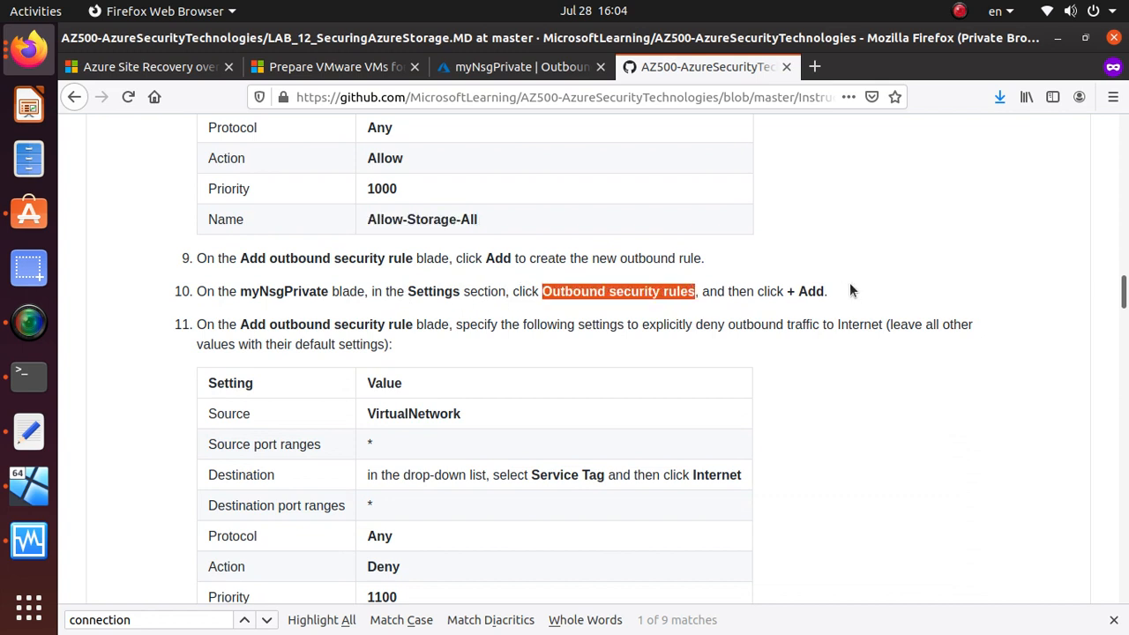
{"action": "scroll", "coordinate": [846, 279], "scroll_direction": "up", "scroll_amount": 8}
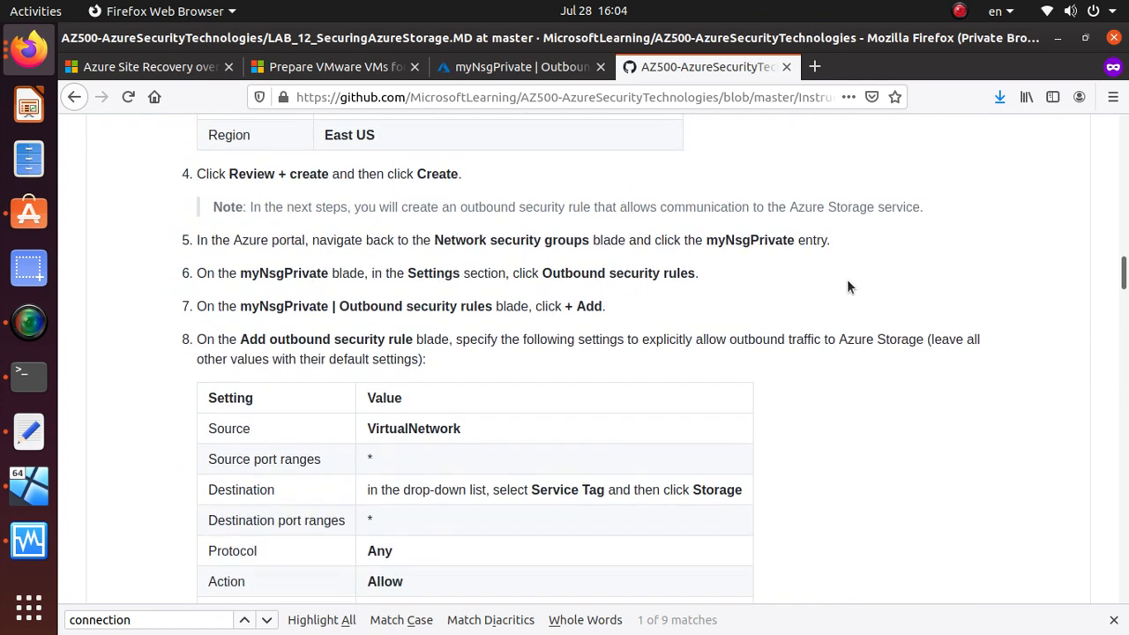
{"action": "scroll", "coordinate": [515, 335], "scroll_direction": "down", "scroll_amount": 10}
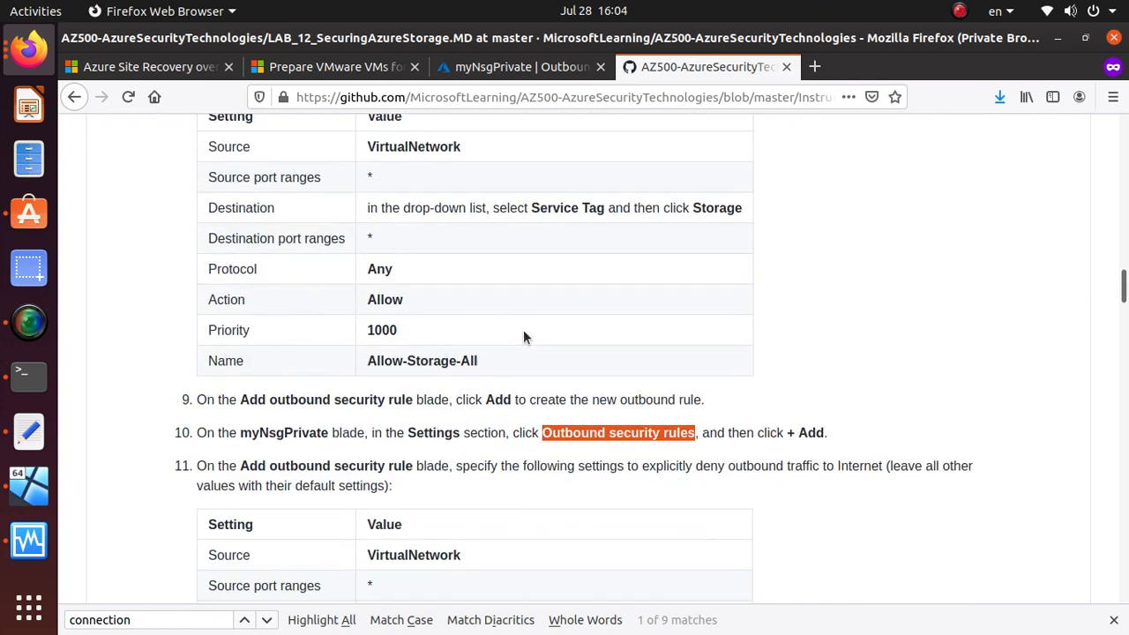
{"action": "scroll", "coordinate": [750, 313], "scroll_direction": "down", "scroll_amount": 1}
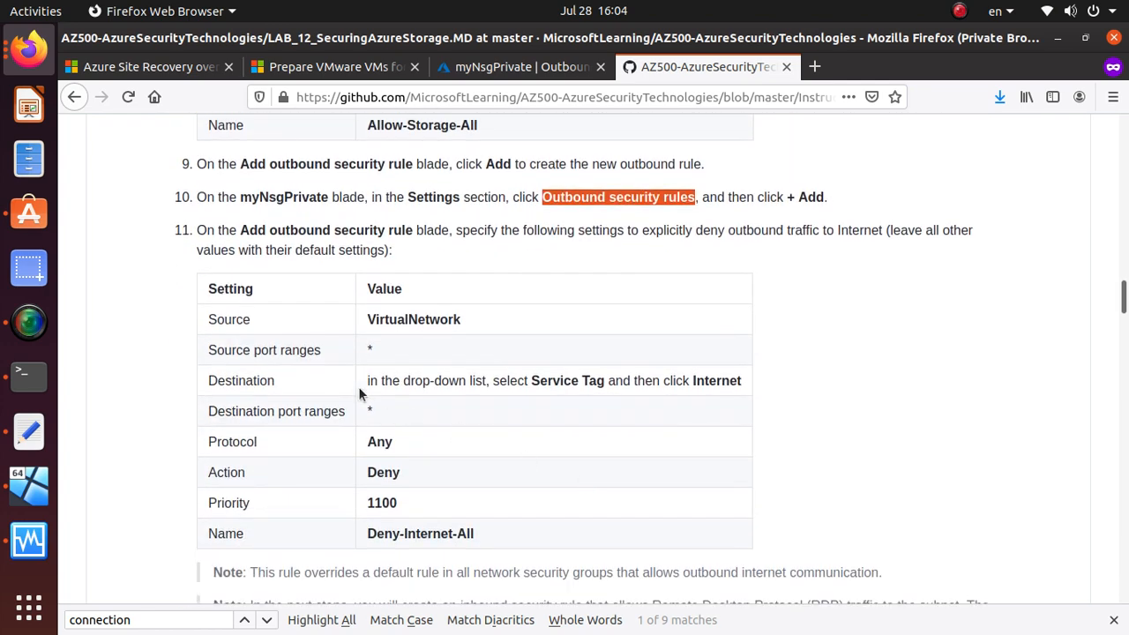
{"action": "left_click", "coordinate": [494, 68]}
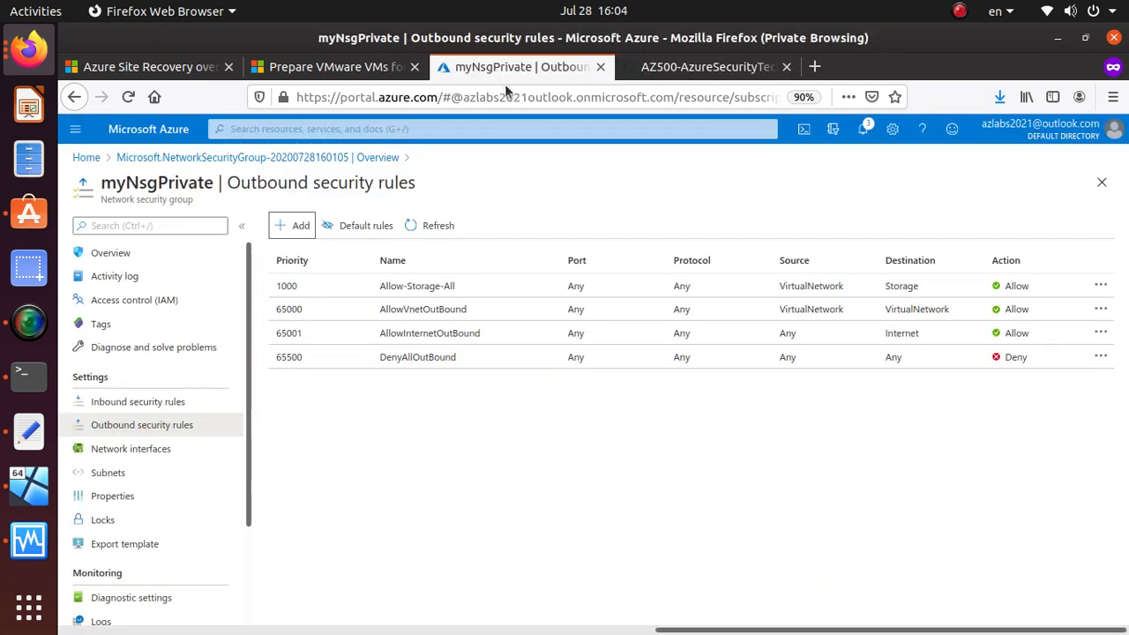
Start a new outbound security rule on myNsgPrivate and set its source to VirtualNetwork, as given in lab step 11.
{"action": "left_click", "coordinate": [300, 227]}
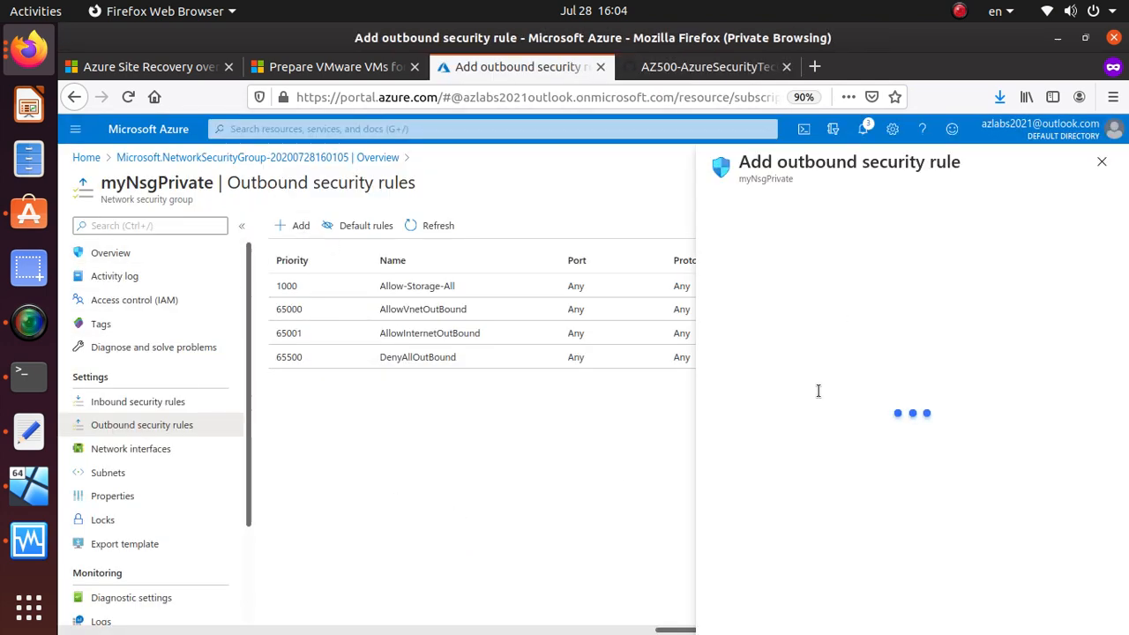
{"action": "left_click", "coordinate": [703, 68]}
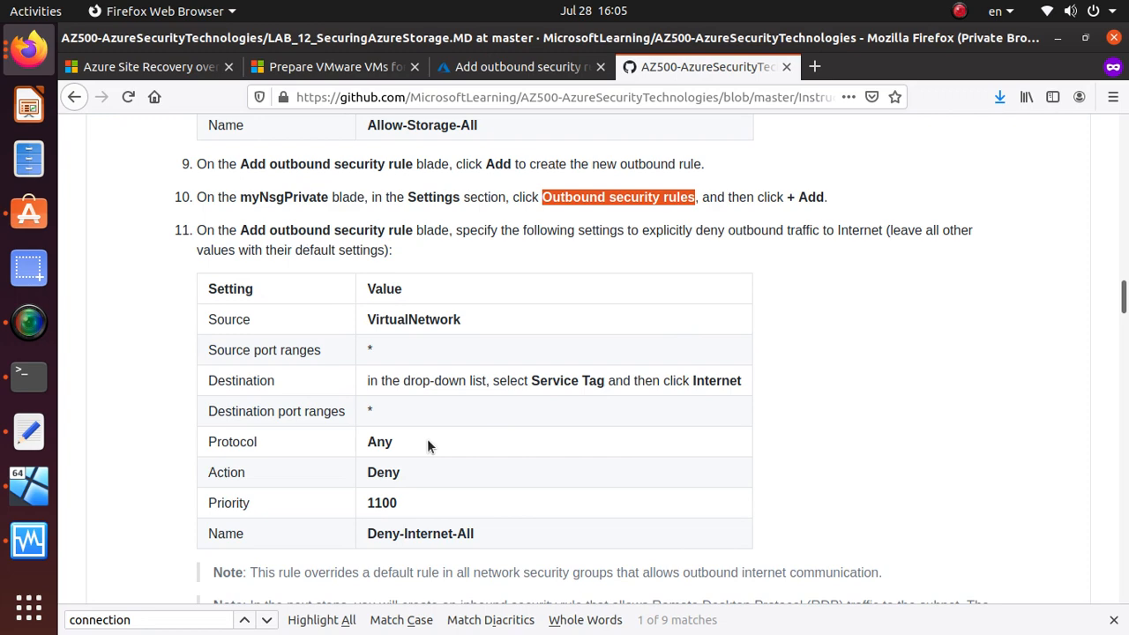
{"action": "double_click", "coordinate": [398, 319]}
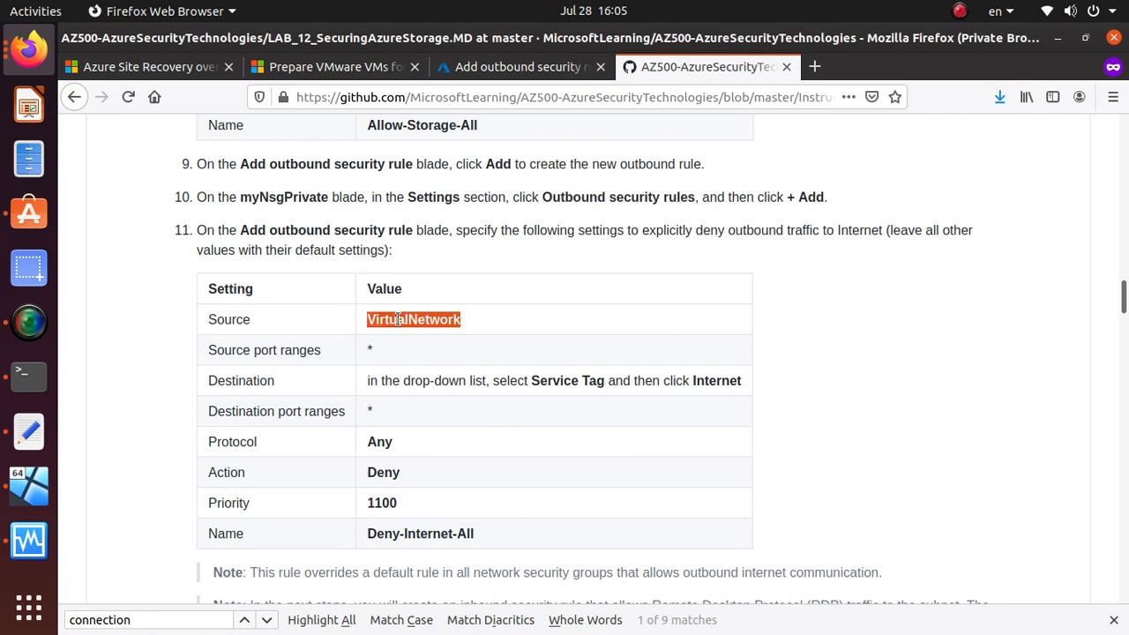
{"action": "left_click", "coordinate": [512, 68]}
{"action": "left_click", "coordinate": [780, 258]}
{"action": "left_click", "coordinate": [775, 327]}
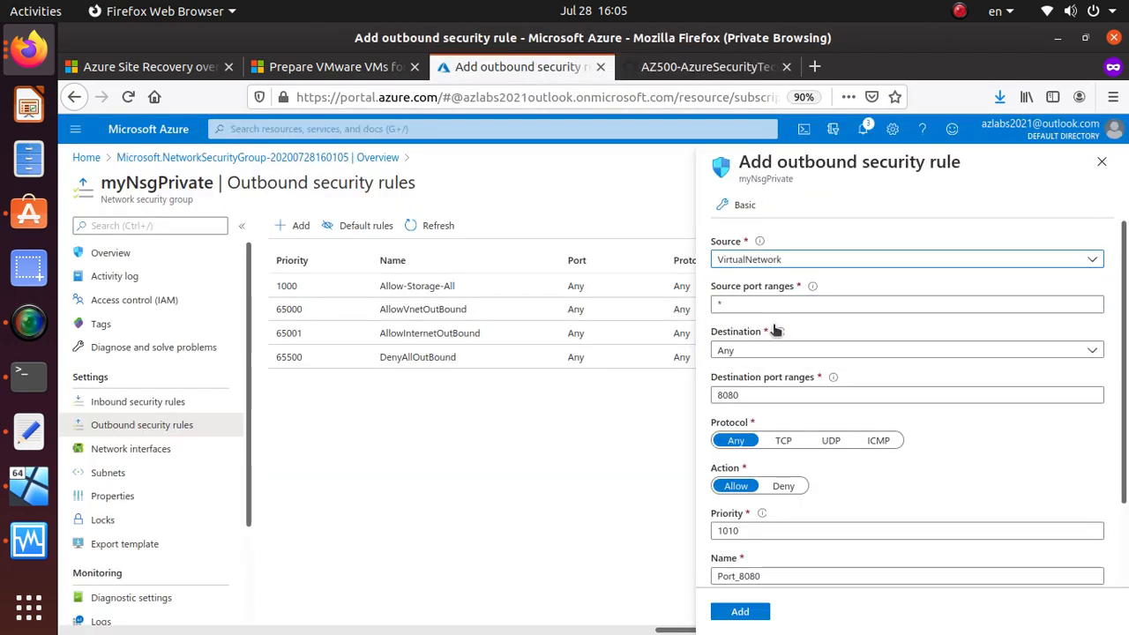
Check the remaining settings in the lab's step 11 table and set the rule's destination to the Internet service tag.
{"action": "left_click", "coordinate": [703, 68]}
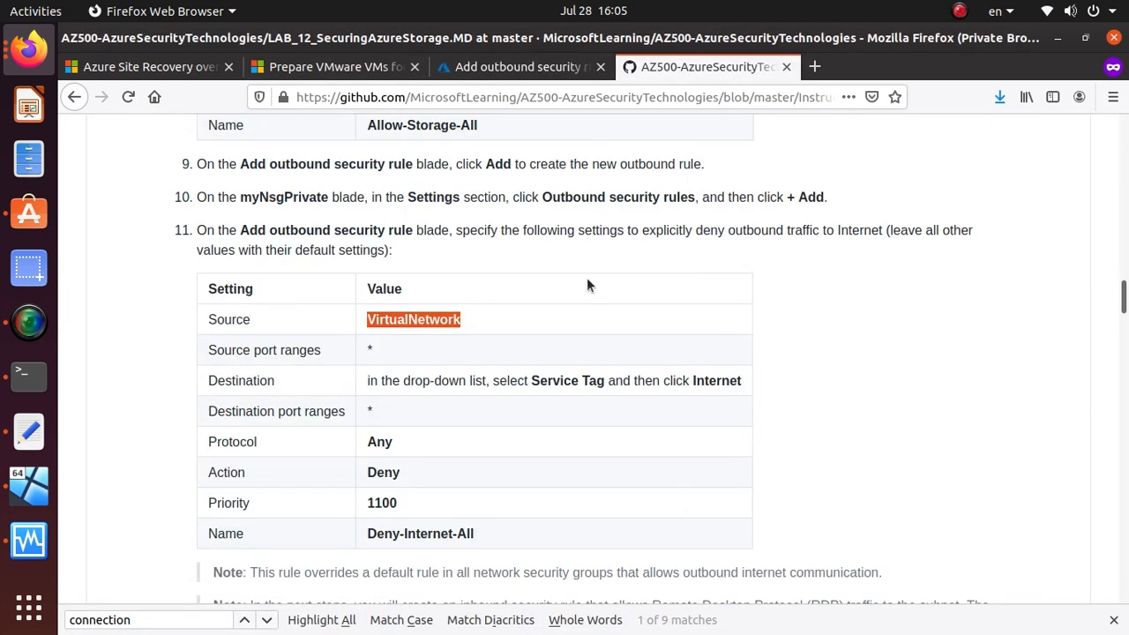
{"action": "left_click", "coordinate": [381, 351]}
{"action": "left_click_drag", "start_coordinate": [695, 380], "coordinate": [749, 382]}
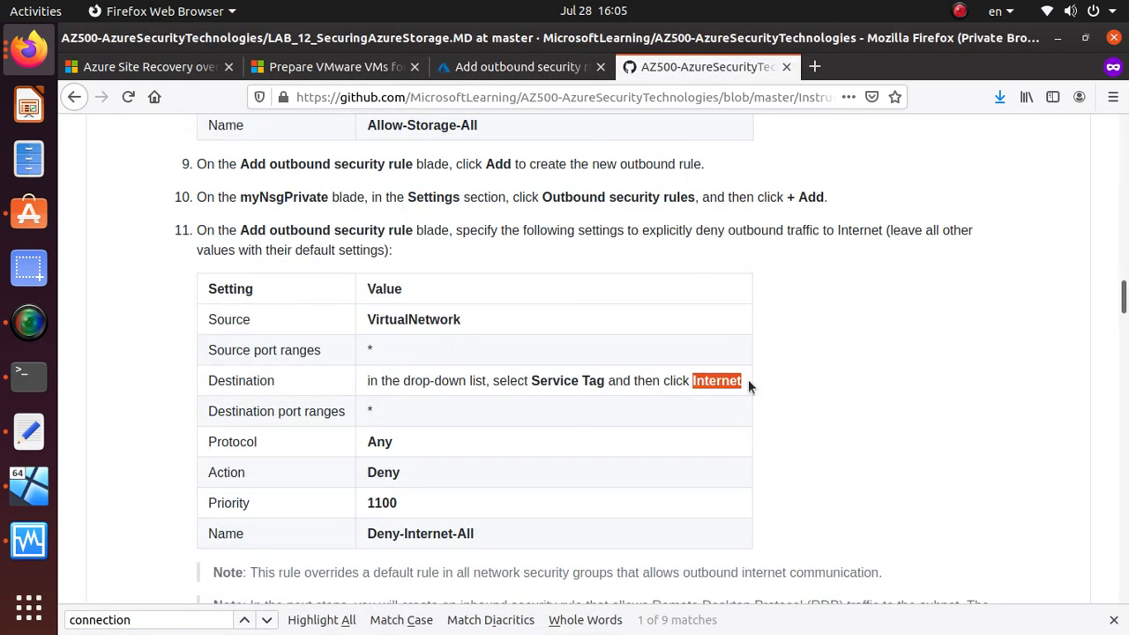
{"action": "double_click", "coordinate": [392, 472]}
{"action": "left_click", "coordinate": [698, 378]}
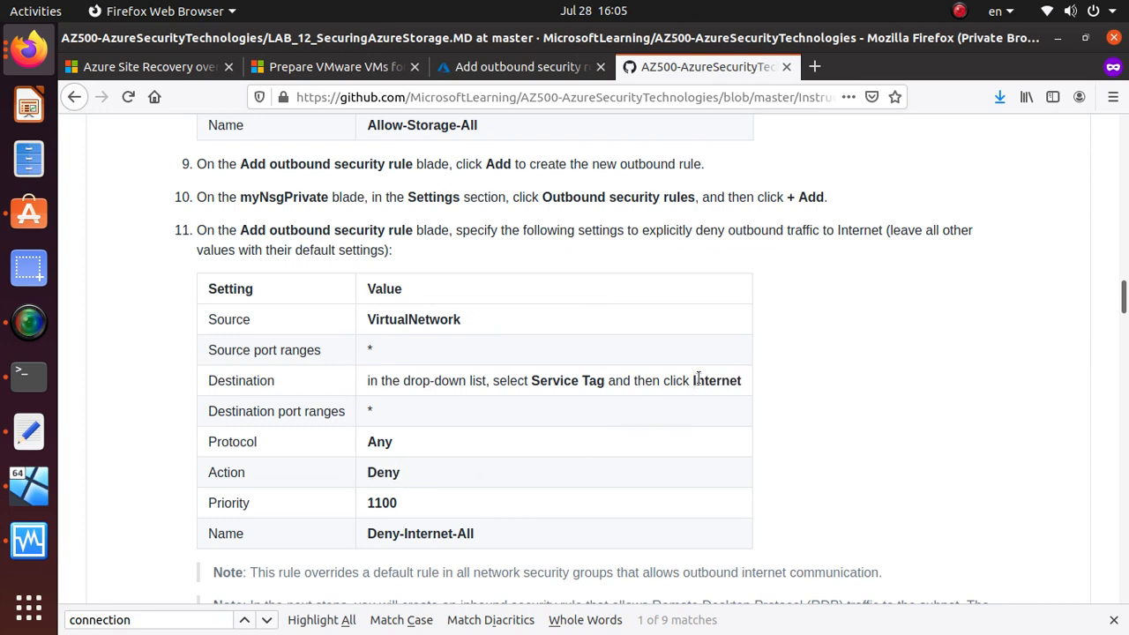
{"action": "left_click", "coordinate": [560, 70]}
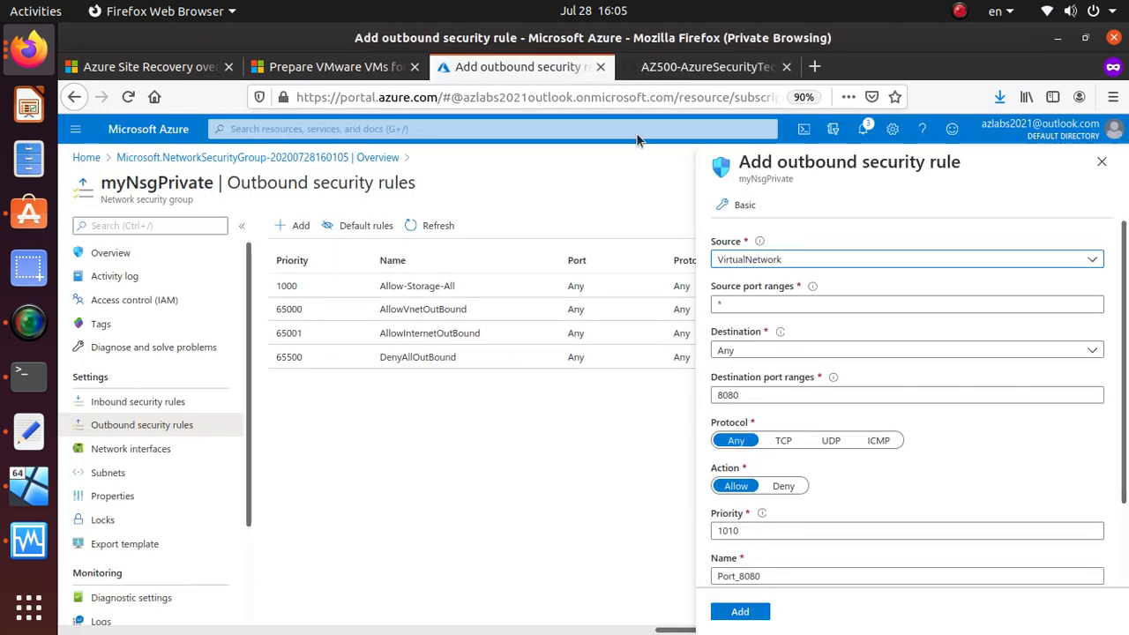
{"action": "left_click", "coordinate": [810, 353]}
{"action": "left_click", "coordinate": [789, 427]}
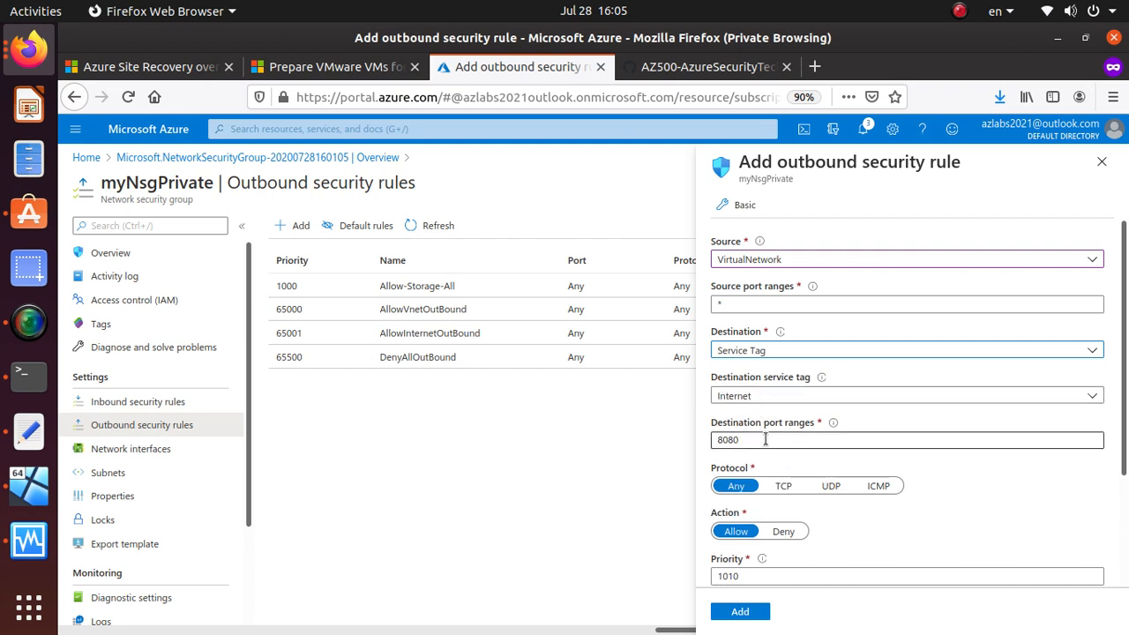
Set the outbound rule's destination port ranges to * and its action to Deny.
{"action": "left_click_drag", "start_coordinate": [766, 439], "coordinate": [615, 433]}
{"action": "type", "text": "*"}
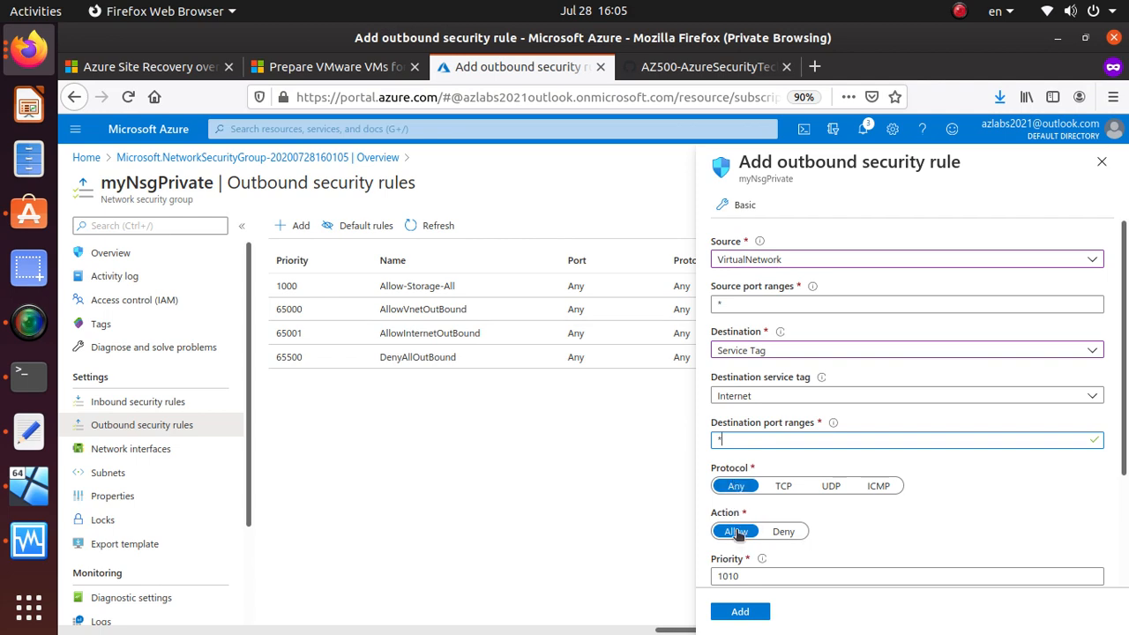
{"action": "left_click", "coordinate": [784, 532]}
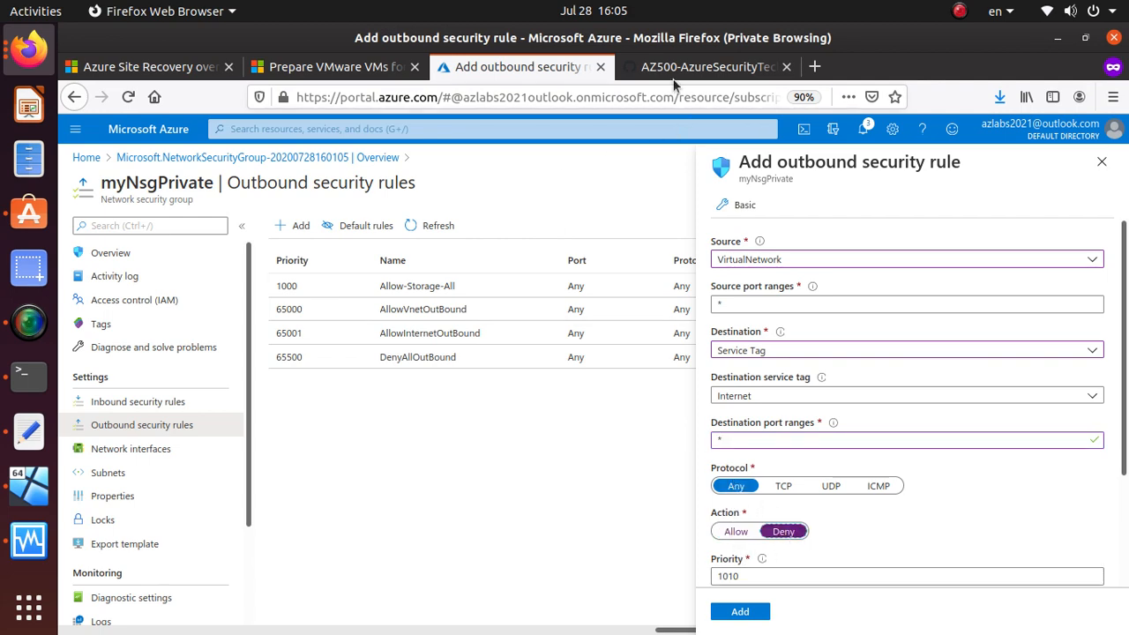
Copy the priority value 1100 from the lab table into the outbound rule's priority.
{"action": "key", "text": "ctrl+Tab"}
{"action": "double_click", "coordinate": [388, 503]}
{"action": "right_click", "coordinate": [393, 505]}
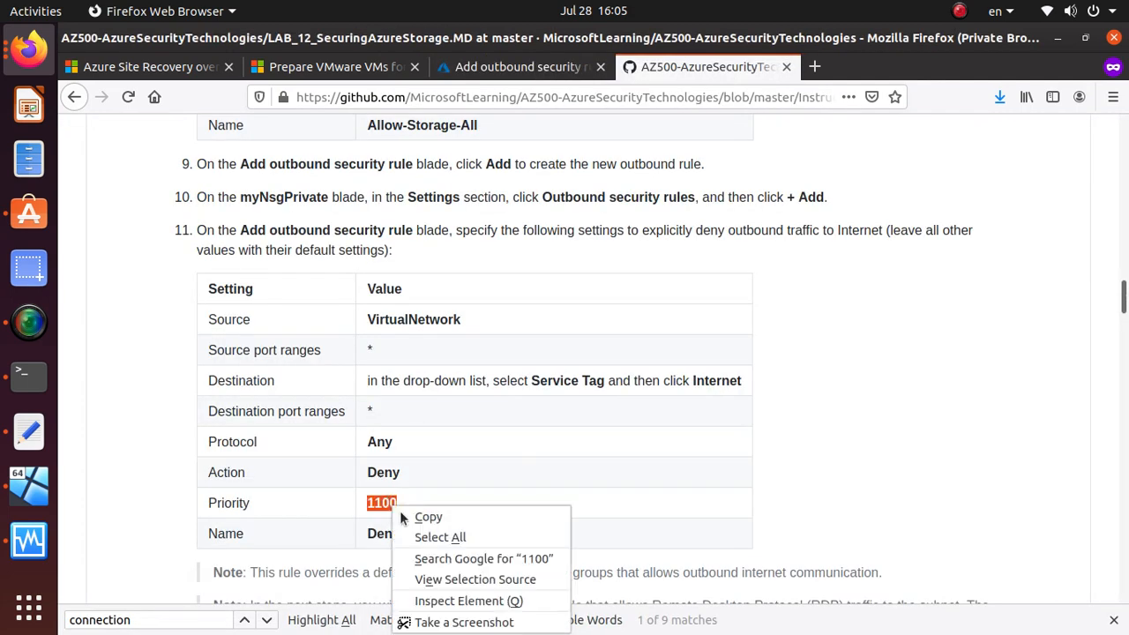
{"action": "left_click", "coordinate": [414, 517]}
{"action": "left_click", "coordinate": [551, 69]}
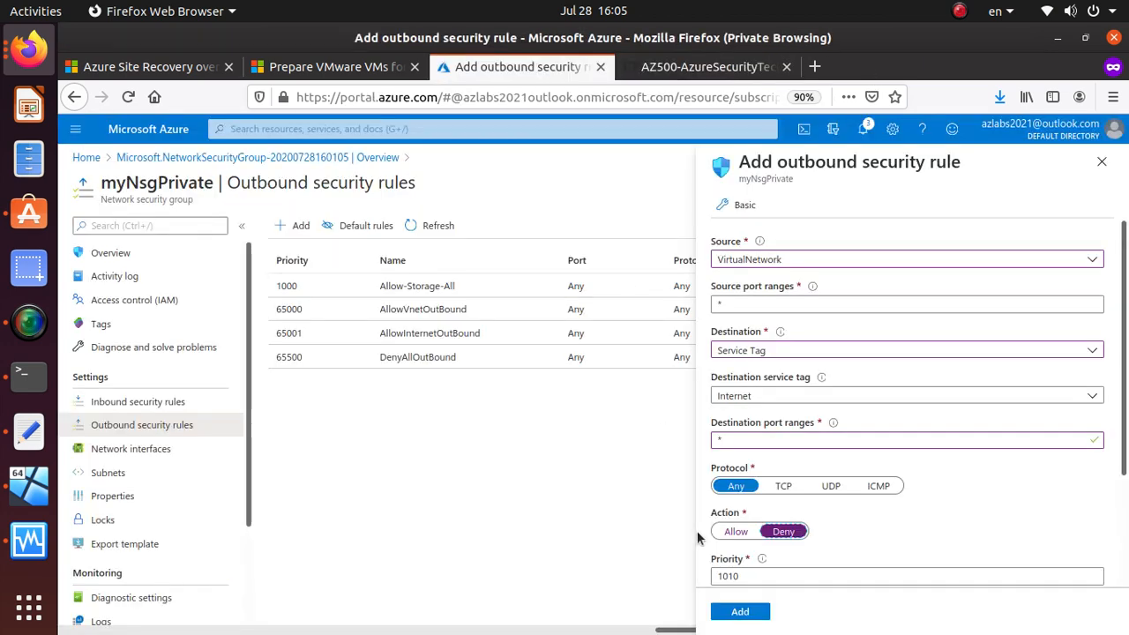
{"action": "key", "text": "ctrl+v"}
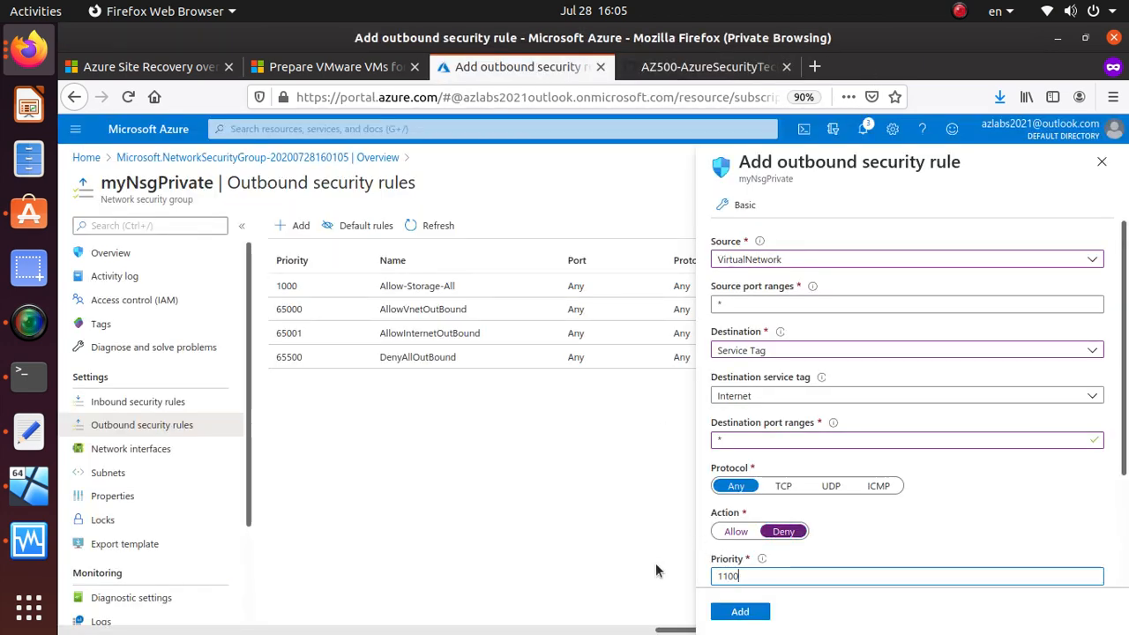
Name the outbound rule Deny-Internet-All, copying the name from the lab table.
{"action": "left_click", "coordinate": [706, 67]}
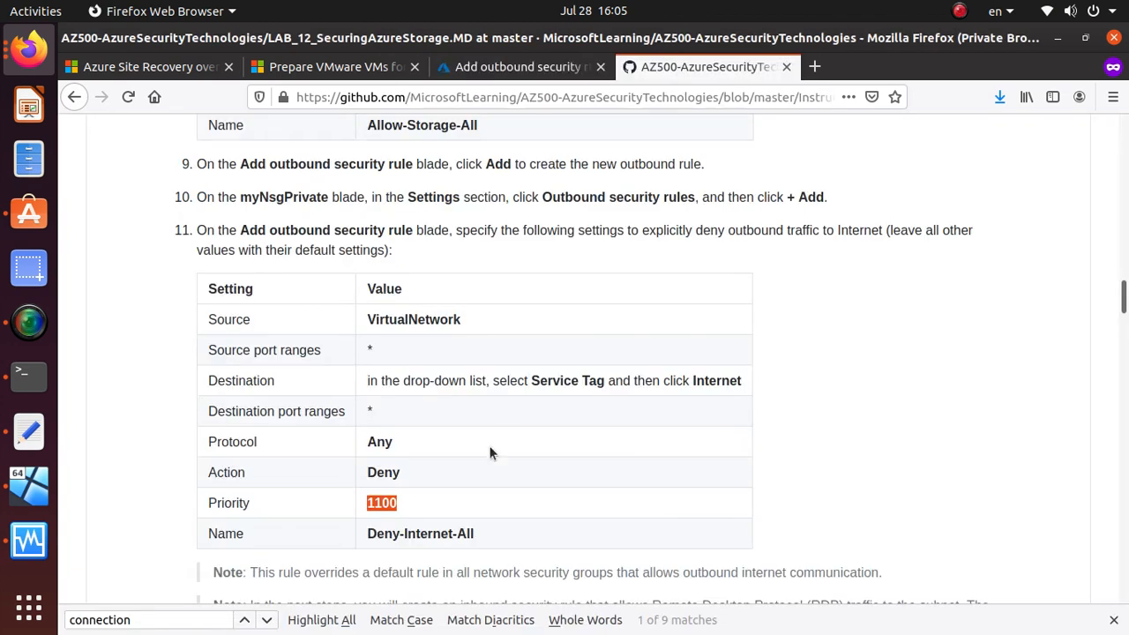
{"action": "triple_click", "coordinate": [408, 535]}
{"action": "right_click", "coordinate": [412, 534]}
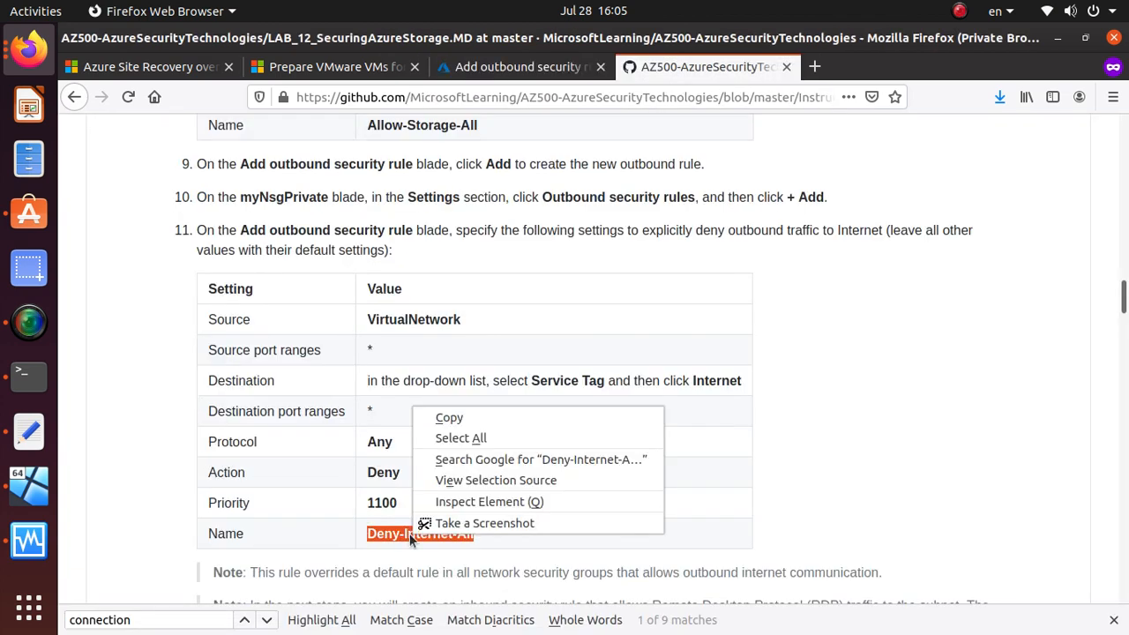
{"action": "left_click", "coordinate": [447, 419]}
{"action": "left_click", "coordinate": [521, 67]}
{"action": "scroll", "coordinate": [758, 525], "scroll_direction": "down", "scroll_amount": 3}
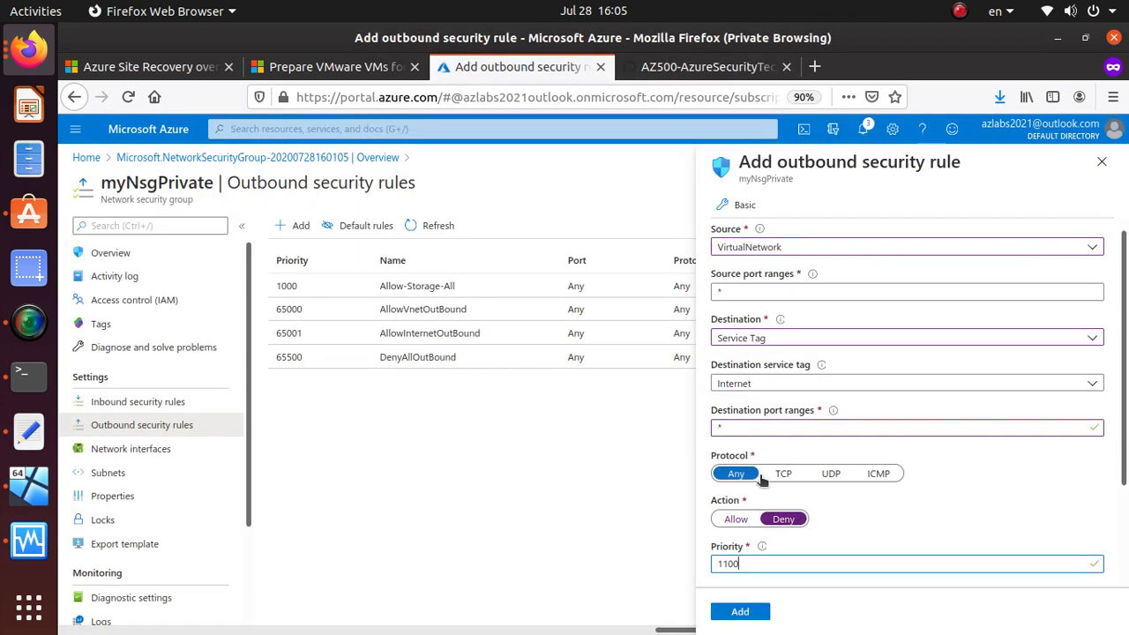
{"action": "key", "text": "Tab"}
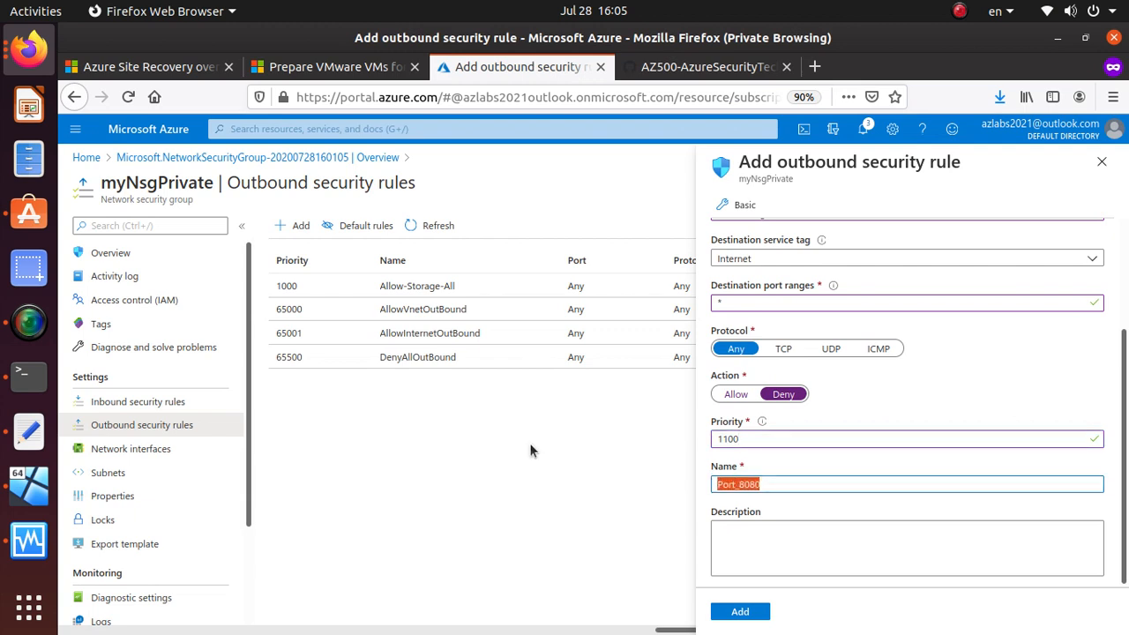
{"action": "key", "text": "ctrl+v"}
Check the completed form against the lab's step 11 values and add the Deny-Internet-All outbound rule to myNsgPrivate.
{"action": "scroll", "coordinate": [1049, 362], "scroll_direction": "up", "scroll_amount": 3}
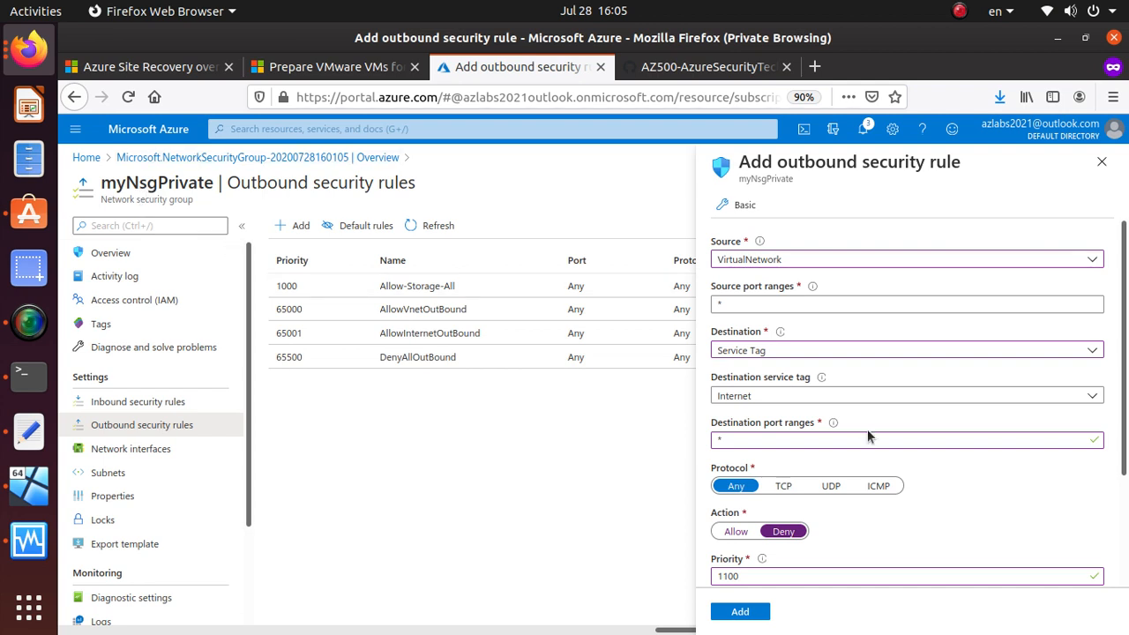
{"action": "scroll", "coordinate": [948, 438], "scroll_direction": "down", "scroll_amount": 3}
{"action": "left_click", "coordinate": [706, 69]}
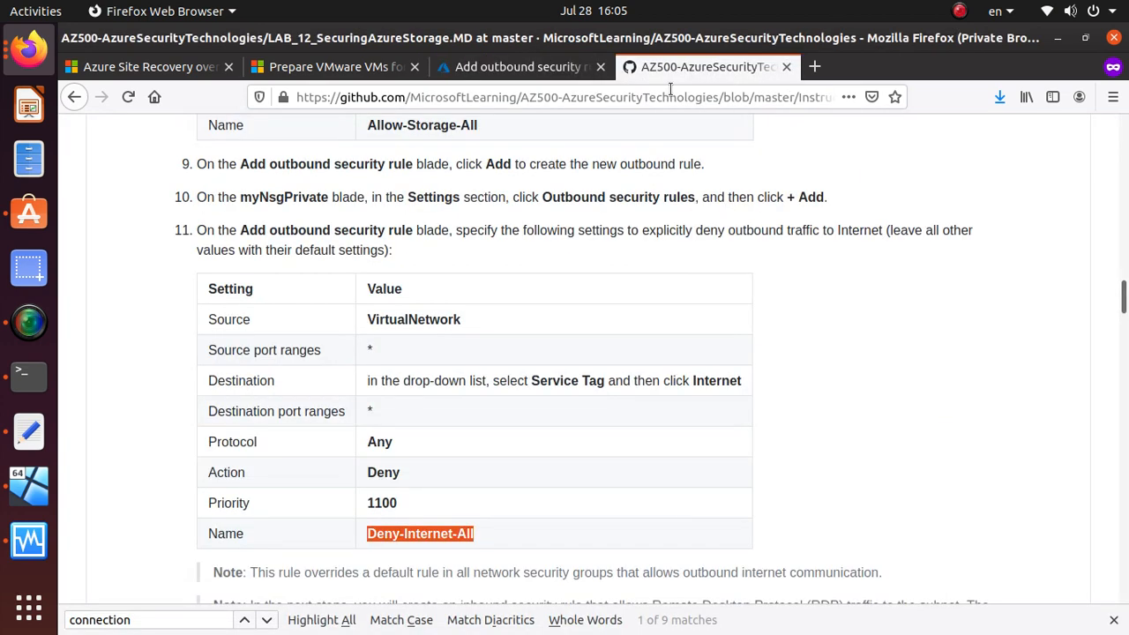
{"action": "left_click", "coordinate": [401, 348]}
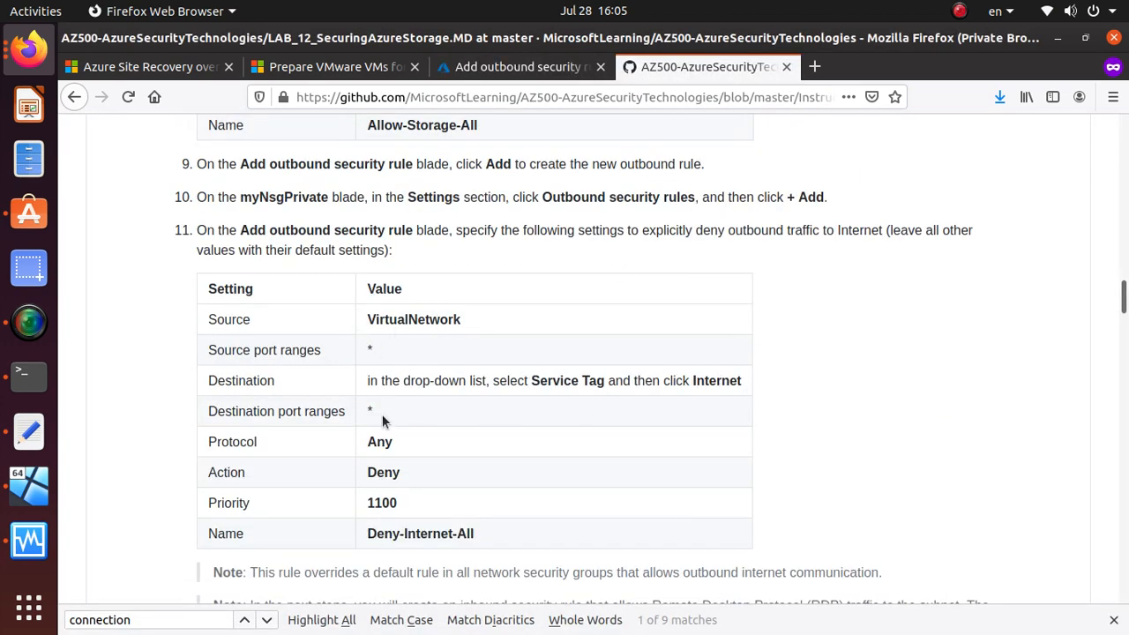
{"action": "left_click_drag", "start_coordinate": [383, 422], "coordinate": [351, 422]}
{"action": "left_click_drag", "start_coordinate": [404, 473], "coordinate": [379, 473]}
{"action": "left_click", "coordinate": [480, 67]}
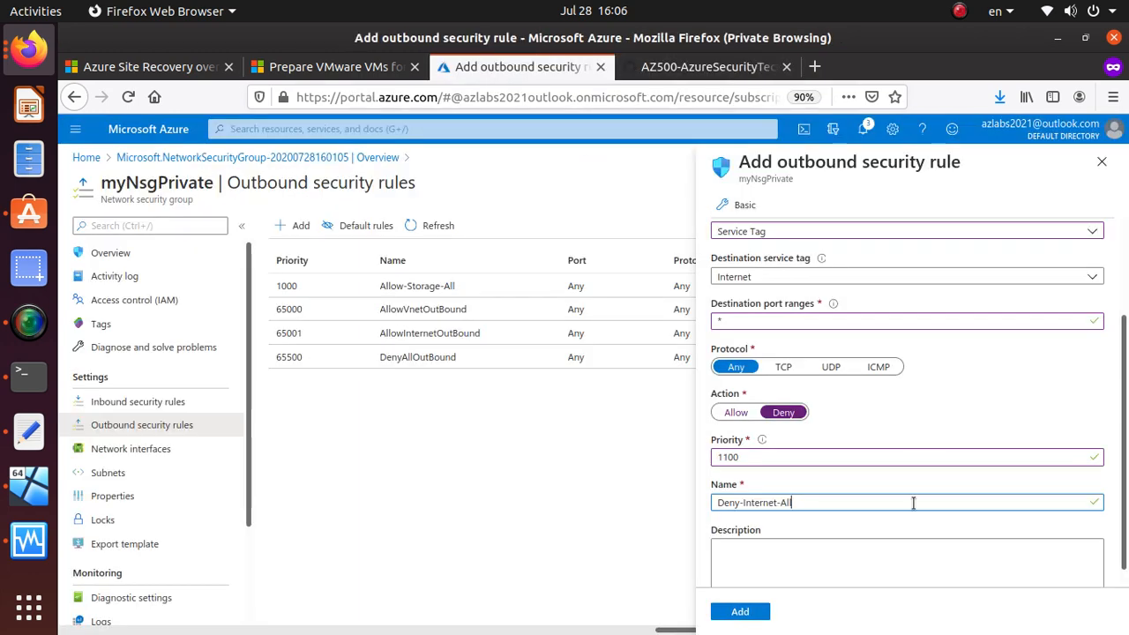
{"action": "left_click", "coordinate": [746, 613]}
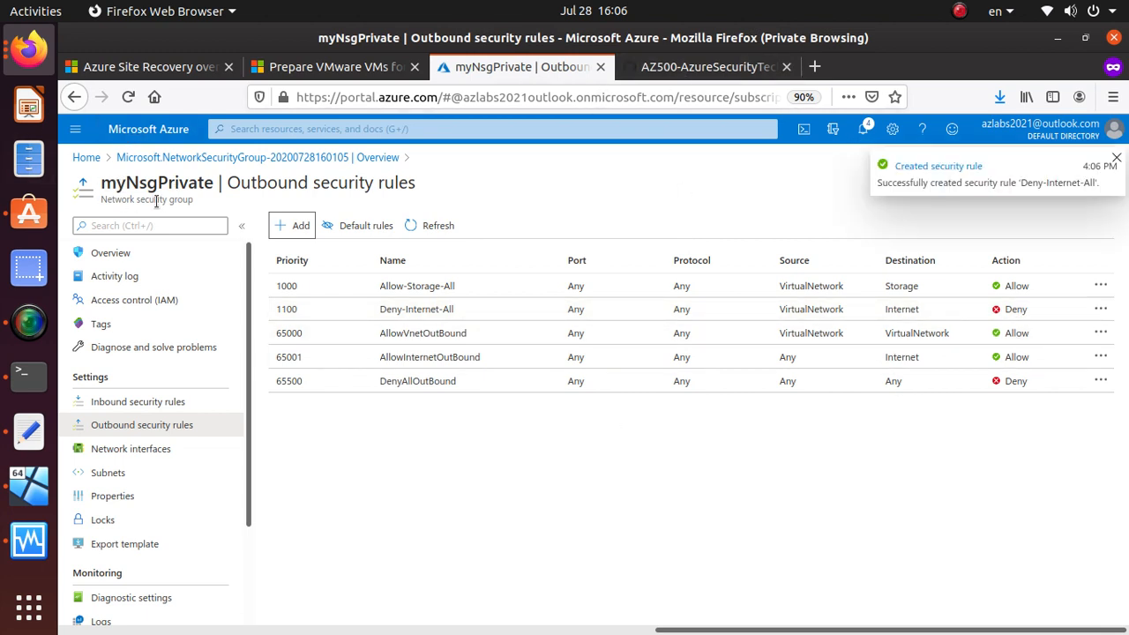
Read the lab notes after step 11 and steps 12 to 14 on adding an inbound rule that allows RDP traffic.
{"action": "left_click", "coordinate": [670, 67]}
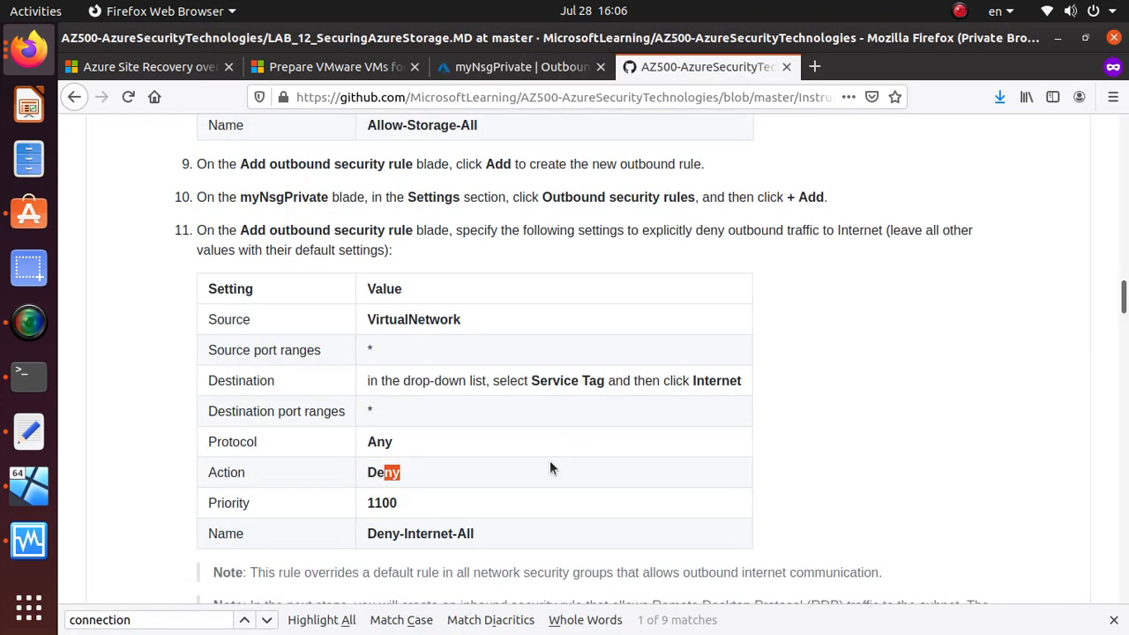
{"action": "scroll", "coordinate": [547, 468], "scroll_direction": "down", "scroll_amount": 4}
{"action": "scroll", "coordinate": [531, 500], "scroll_direction": "down", "scroll_amount": 1}
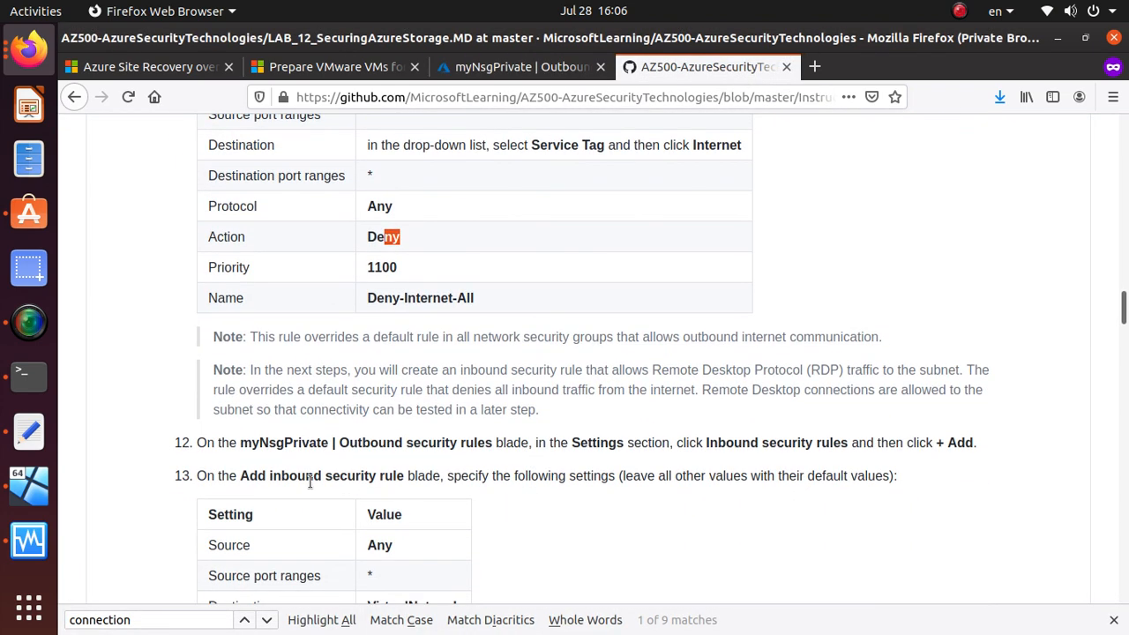
{"action": "scroll", "coordinate": [313, 476], "scroll_direction": "down", "scroll_amount": 3}
{"action": "left_click_drag", "start_coordinate": [248, 196], "coordinate": [898, 195]}
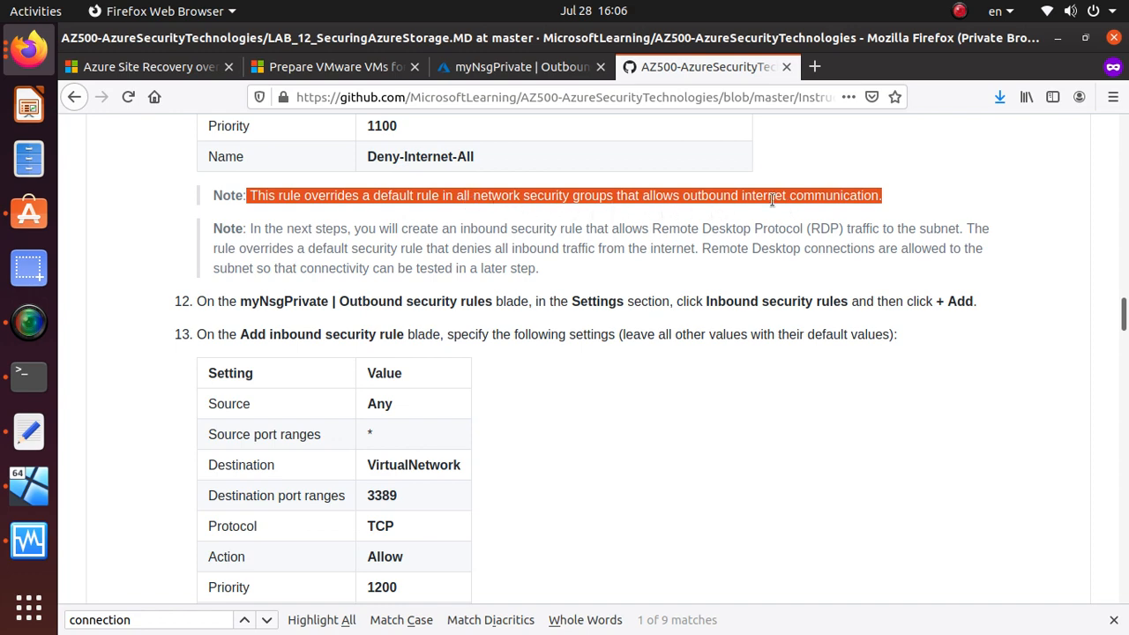
{"action": "scroll", "coordinate": [247, 275], "scroll_direction": "down", "scroll_amount": 1}
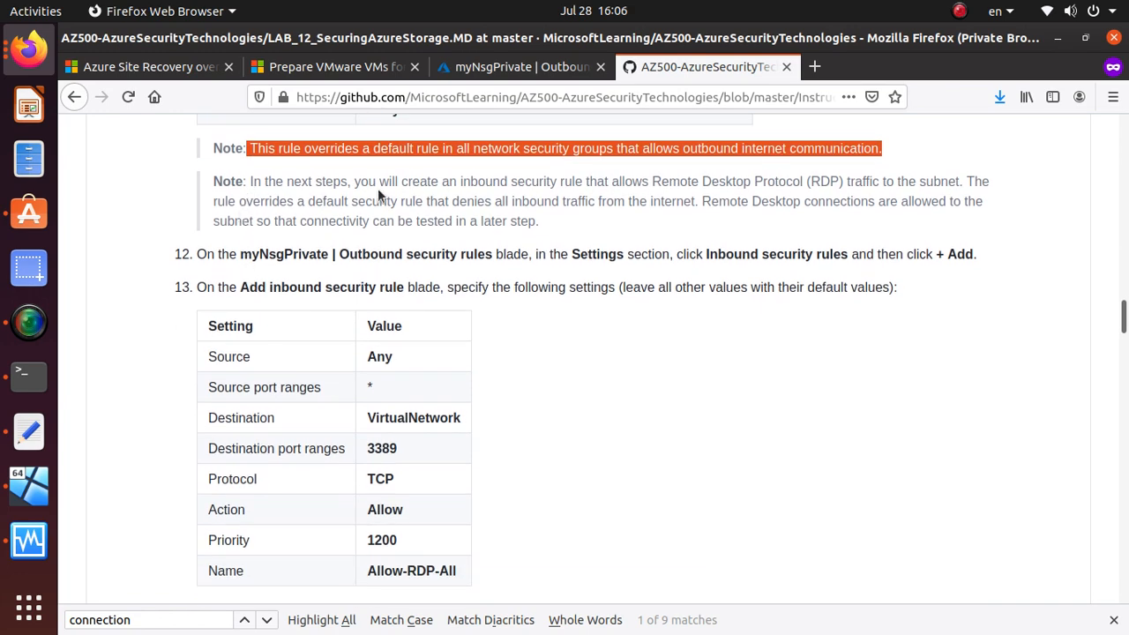
{"action": "left_click_drag", "start_coordinate": [358, 194], "coordinate": [854, 177]}
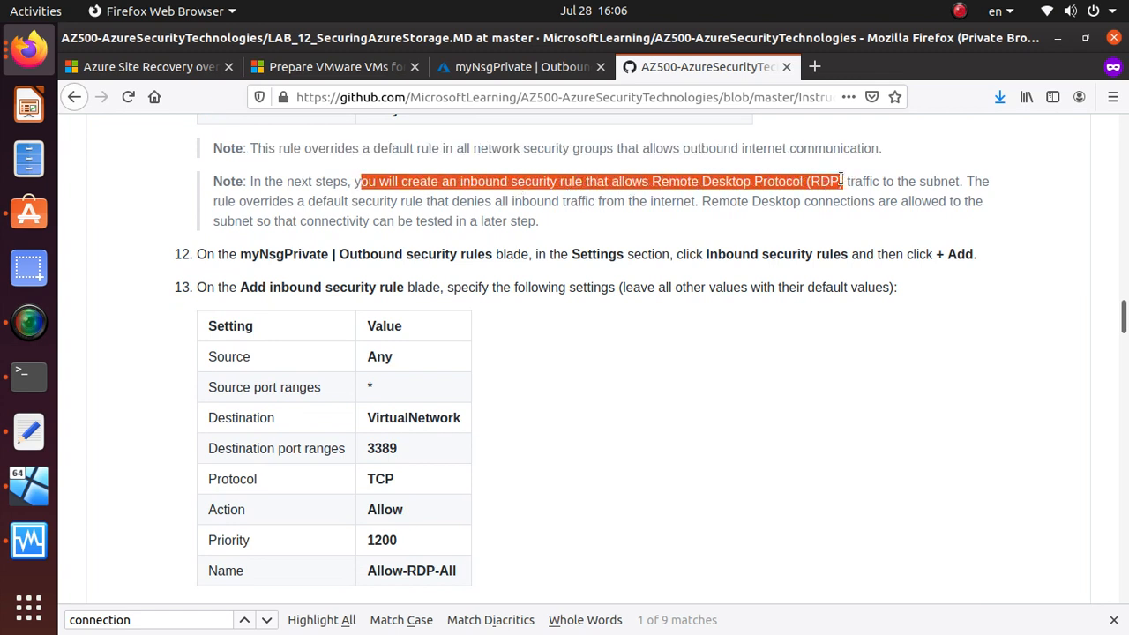
{"action": "left_click", "coordinate": [653, 182]}
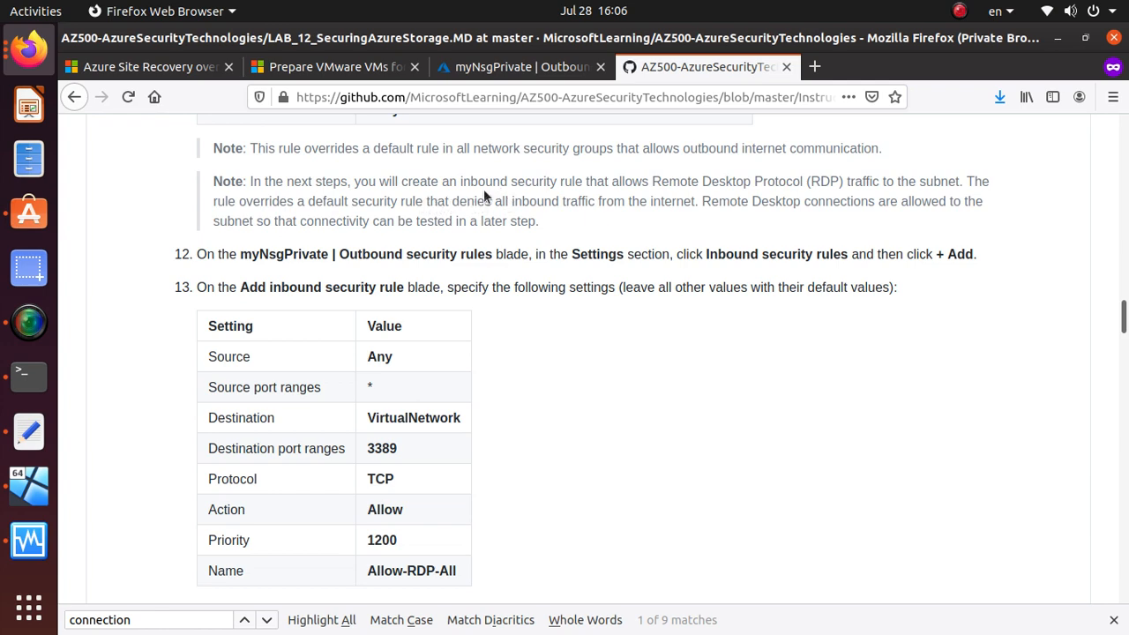
{"action": "scroll", "coordinate": [482, 190], "scroll_direction": "down", "scroll_amount": 3}
{"action": "scroll", "coordinate": [477, 196], "scroll_direction": "up", "scroll_amount": 1}
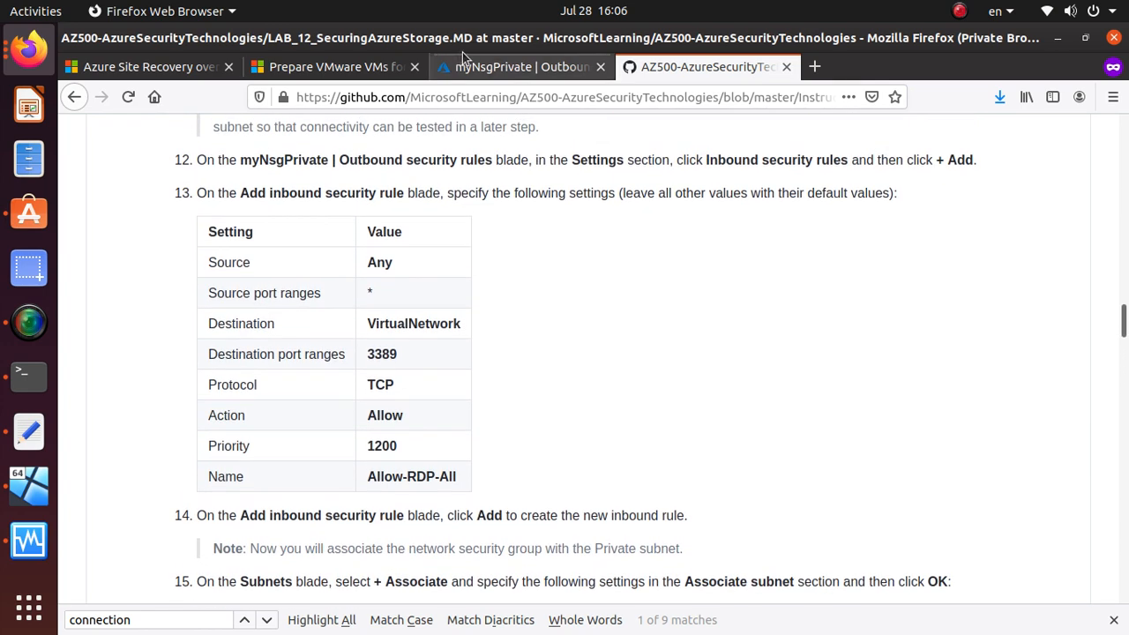
Open a new inbound security rule form for myNsgPrivate and consult the lab's step 13 settings table.
{"action": "left_click", "coordinate": [520, 66]}
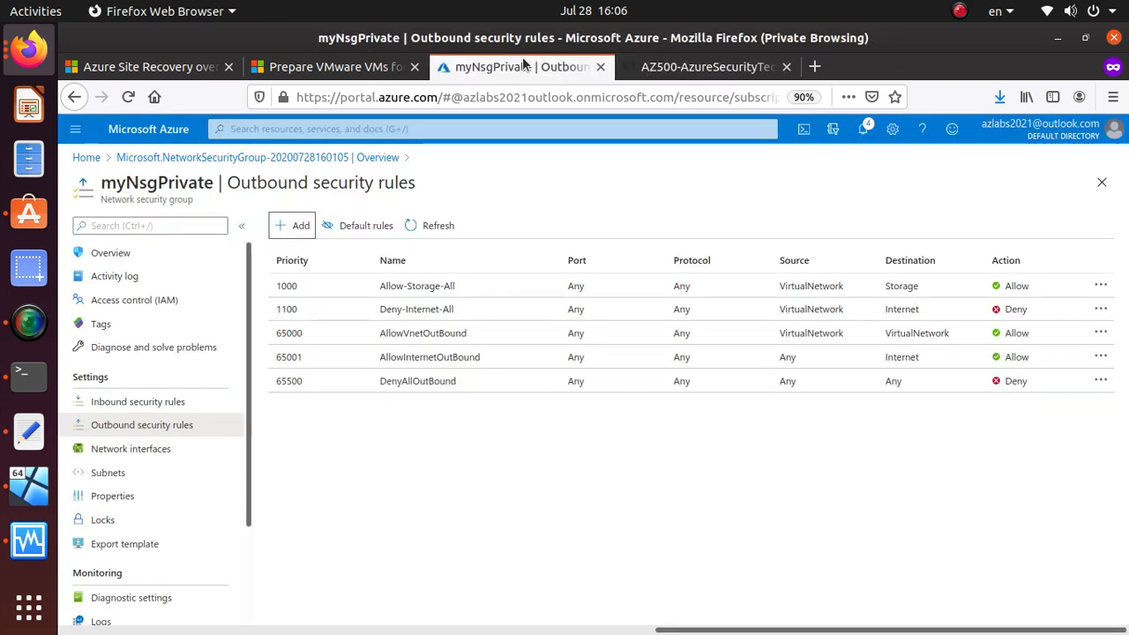
{"action": "left_click", "coordinate": [165, 404]}
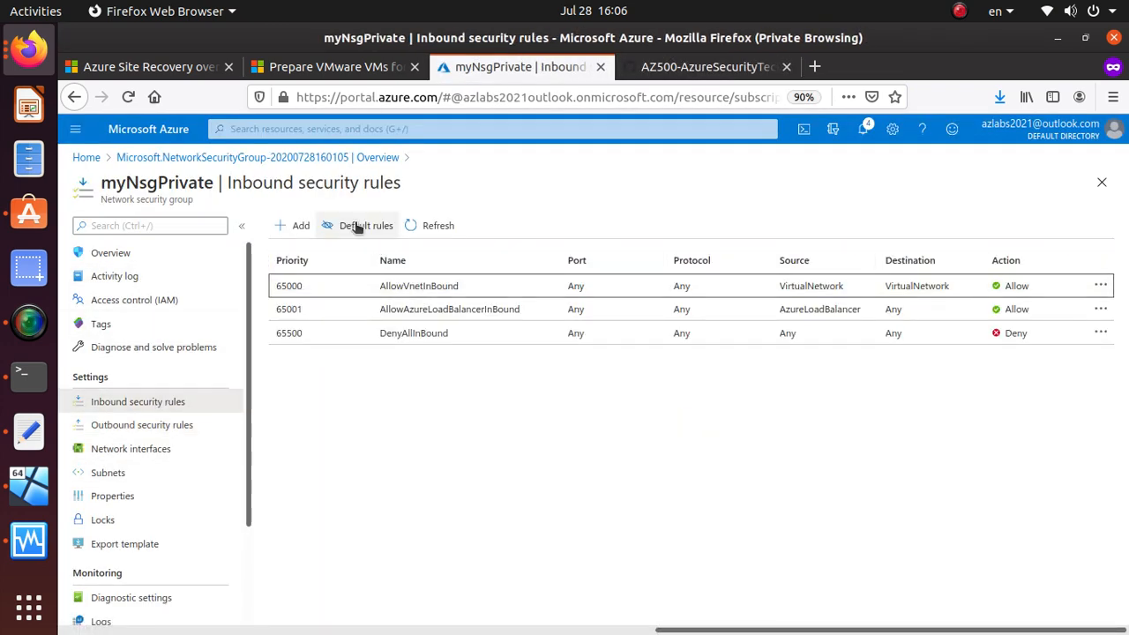
{"action": "left_click", "coordinate": [297, 225]}
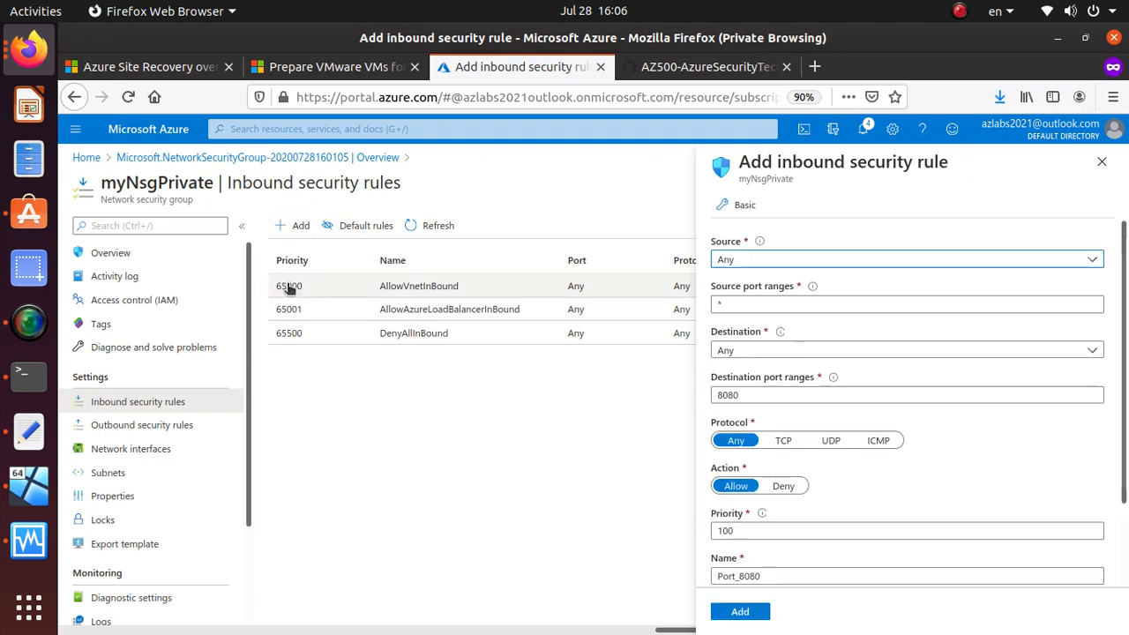
{"action": "left_click", "coordinate": [706, 66]}
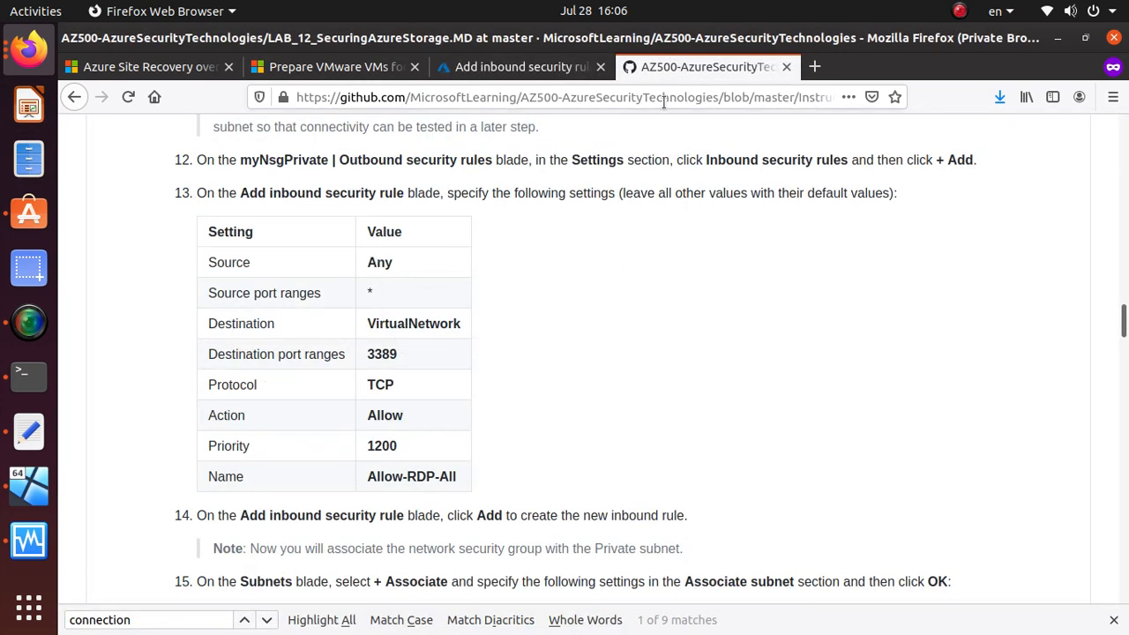
{"action": "left_click", "coordinate": [520, 66]}
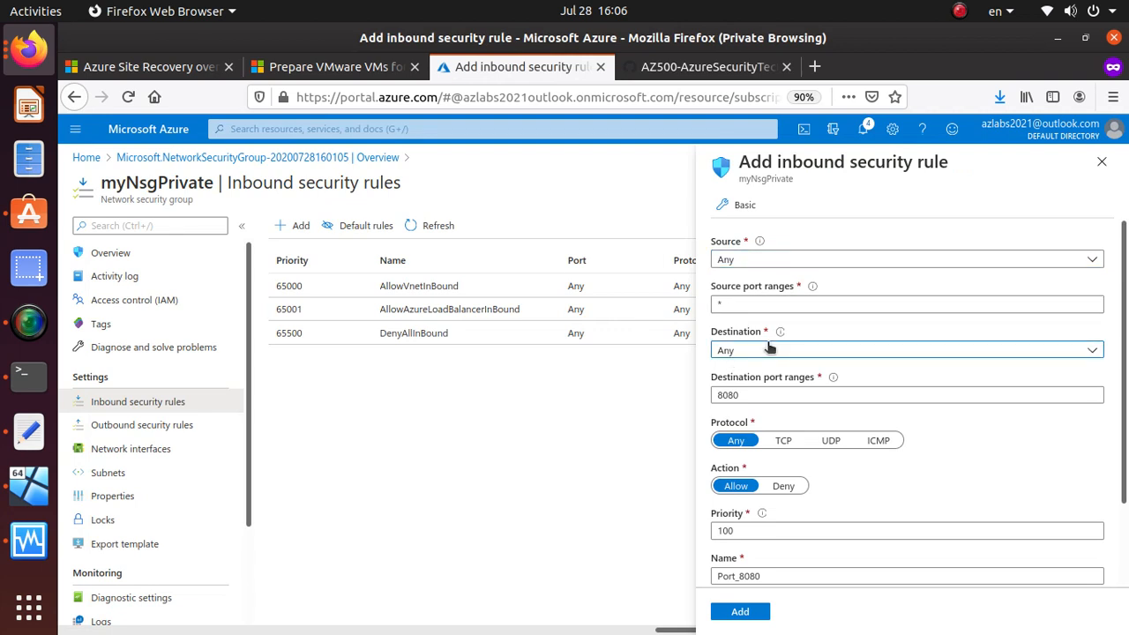
Set the new inbound rule's destination to VirtualNetwork and its destination port range to 3389.
{"action": "left_click", "coordinate": [769, 350]}
{"action": "left_click", "coordinate": [762, 417]}
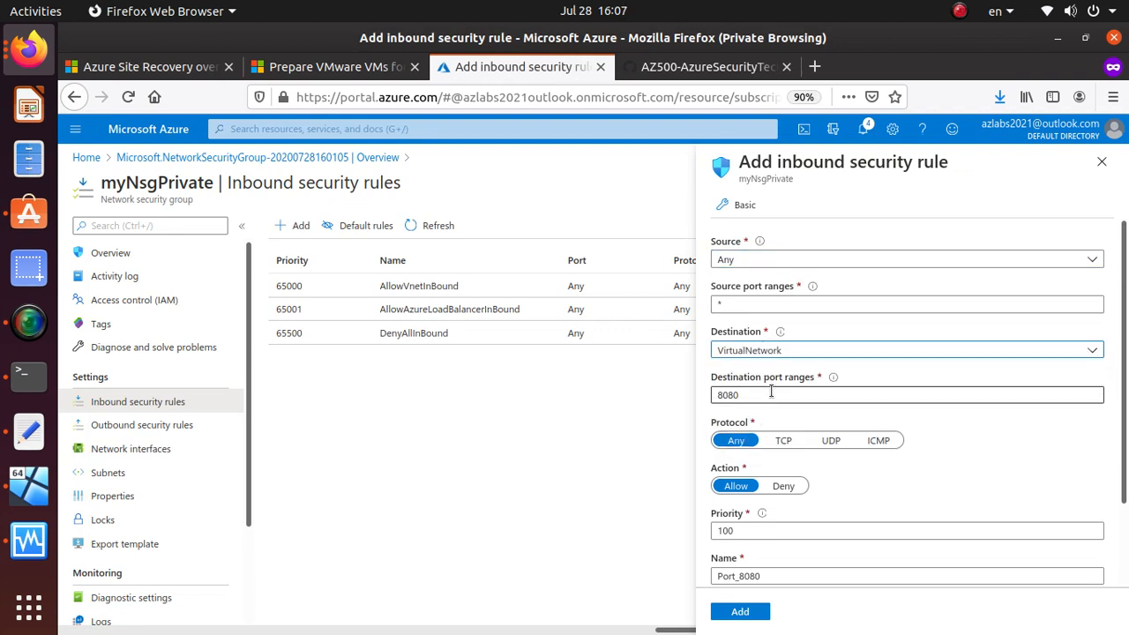
{"action": "double_click", "coordinate": [759, 394]}
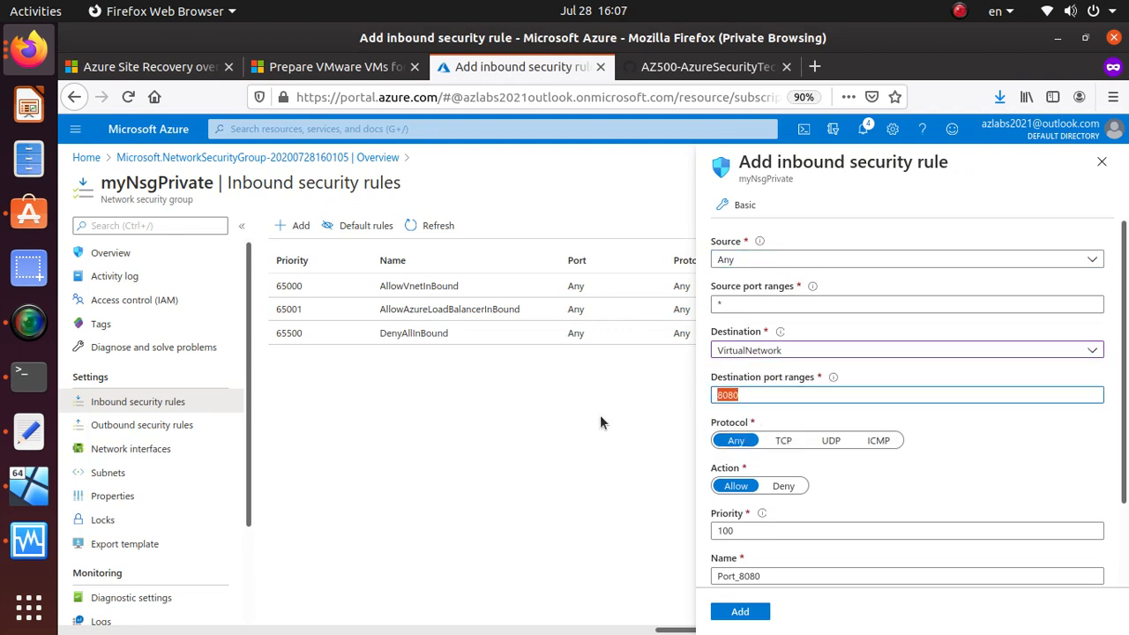
{"action": "type", "text": "3389"}
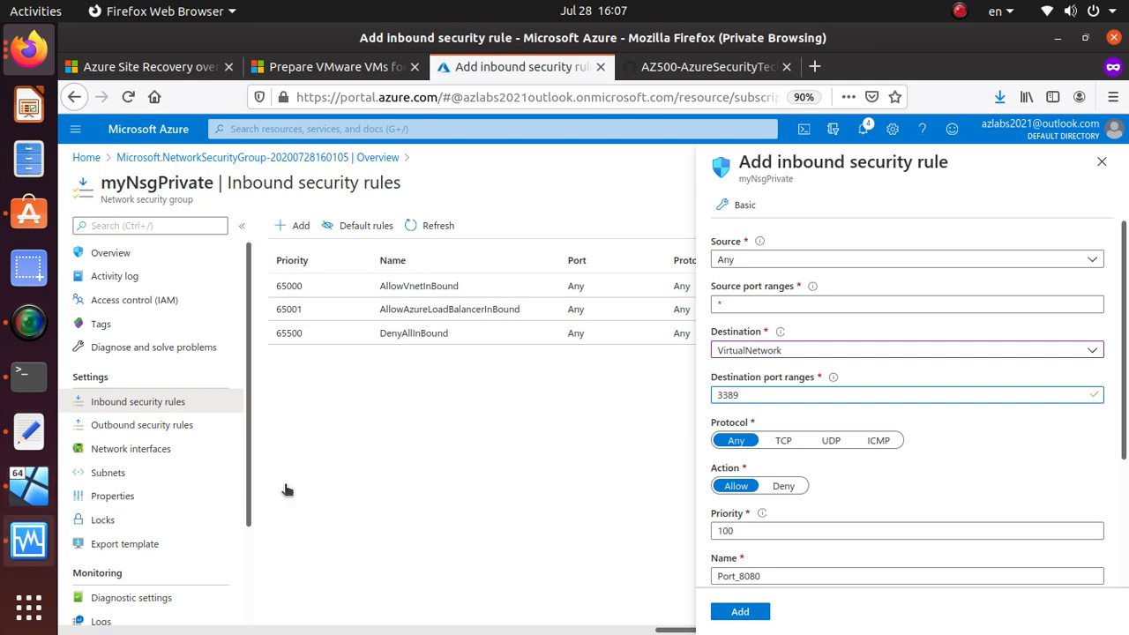
Look up the protocol in the lab's step 13 table and set the inbound rule's protocol to TCP.
{"action": "left_click", "coordinate": [702, 71]}
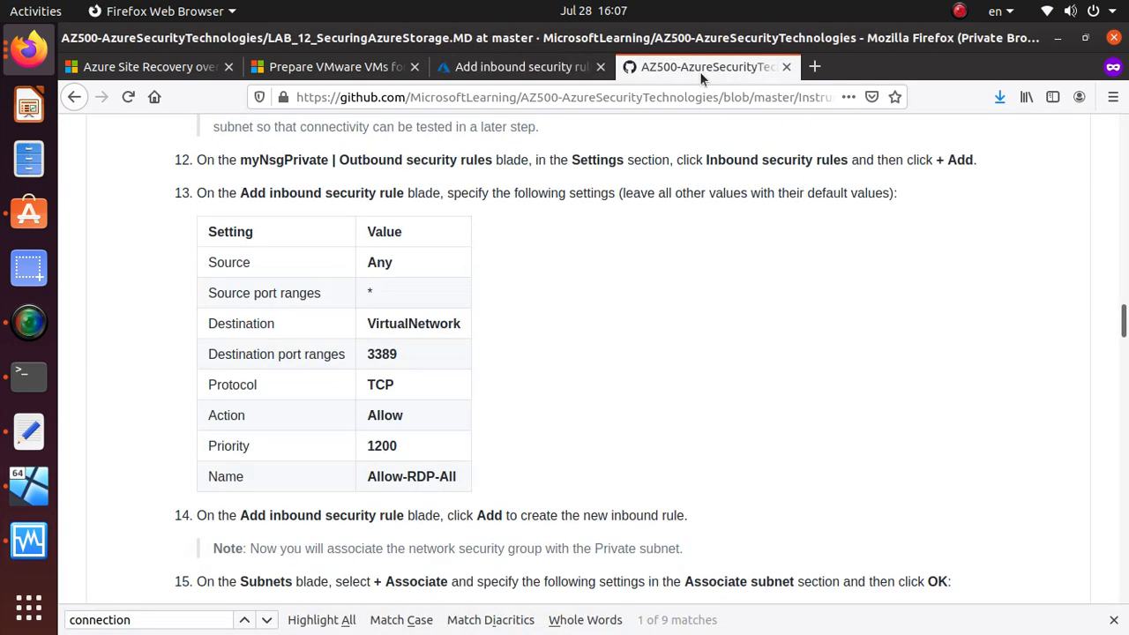
{"action": "double_click", "coordinate": [387, 381]}
{"action": "key", "text": "ctrl+c"}
{"action": "right_click", "coordinate": [392, 386]}
{"action": "key", "text": "Escape"}
{"action": "left_click", "coordinate": [520, 67]}
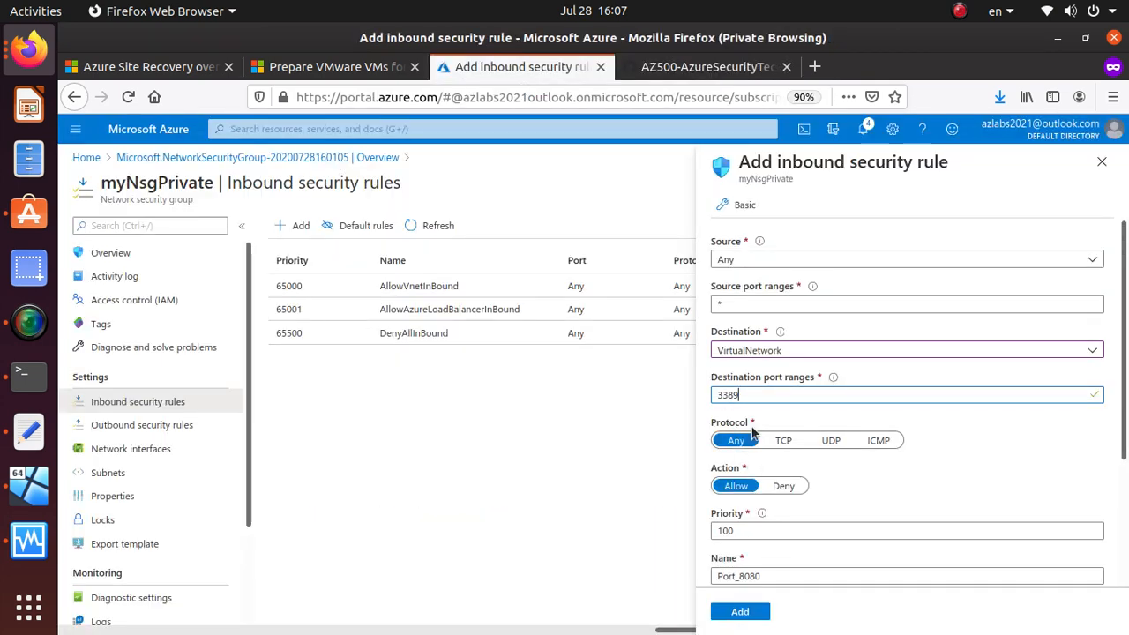
{"action": "left_click", "coordinate": [782, 442]}
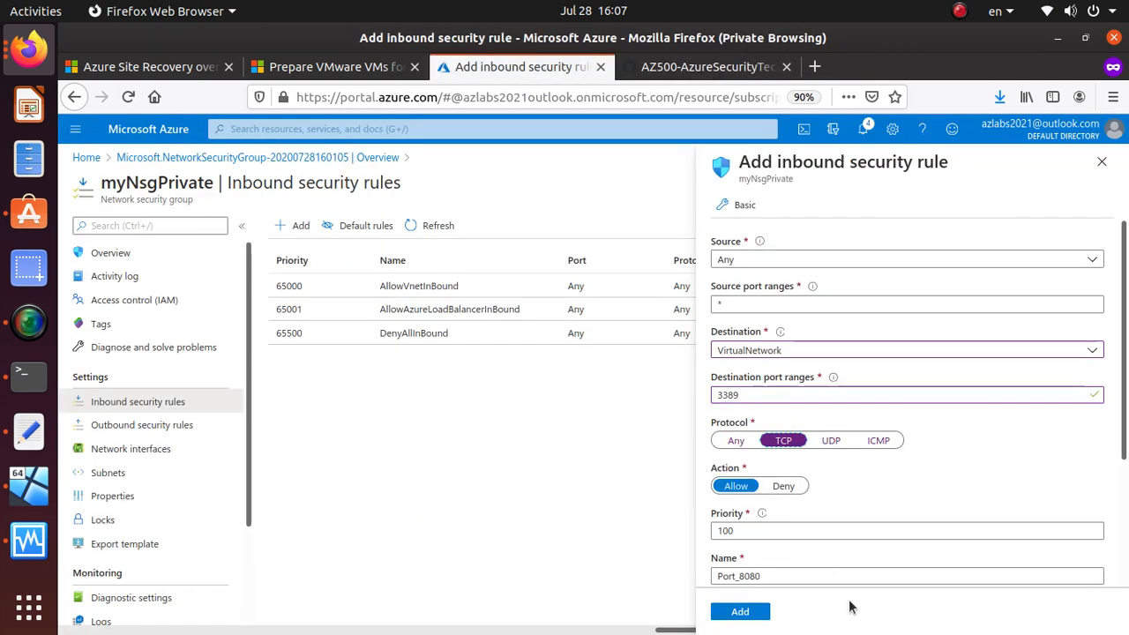
Set the inbound rule's priority to 1200, copying the value from the lab's step 13 table.
{"action": "left_click_drag", "start_coordinate": [756, 530], "coordinate": [668, 517]}
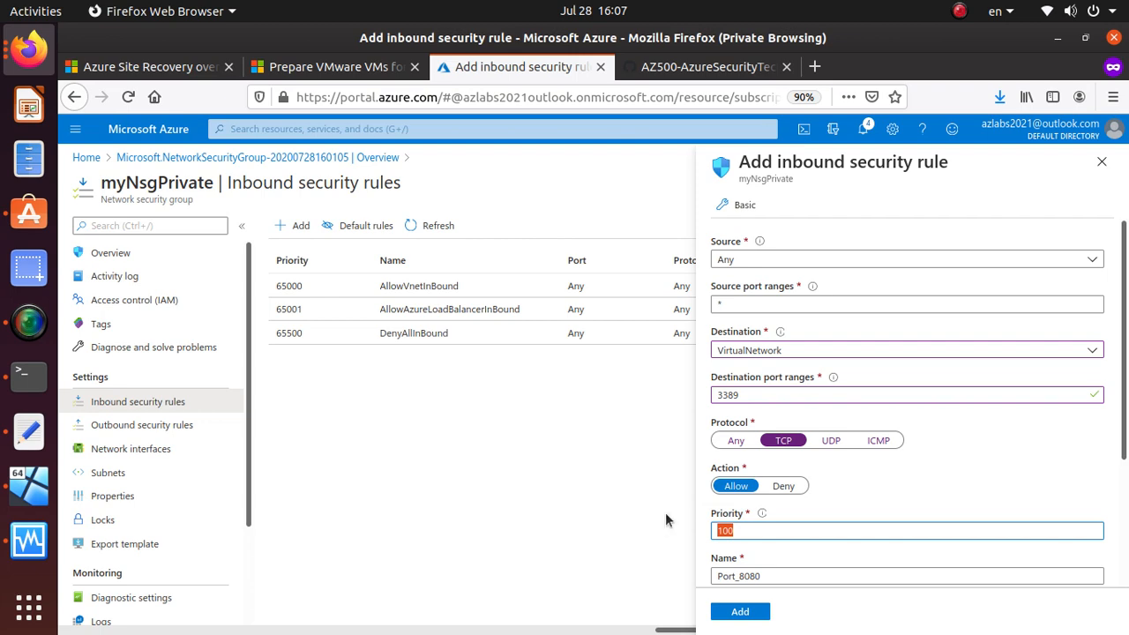
{"action": "key", "text": "ctrl+v"}
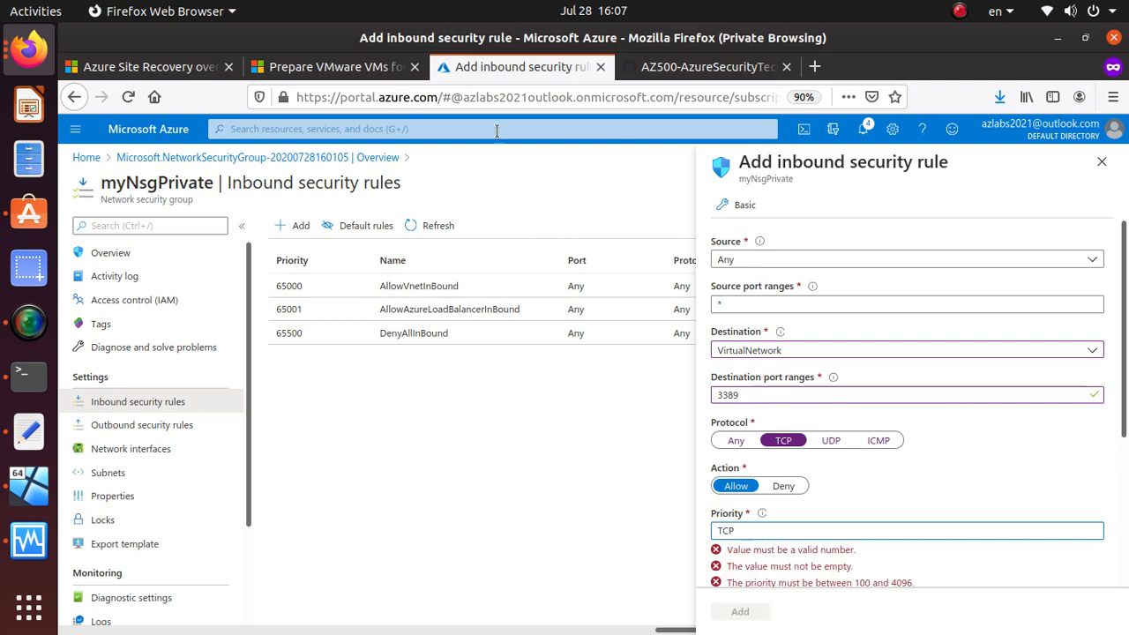
{"action": "left_click", "coordinate": [692, 68]}
{"action": "double_click", "coordinate": [393, 446]}
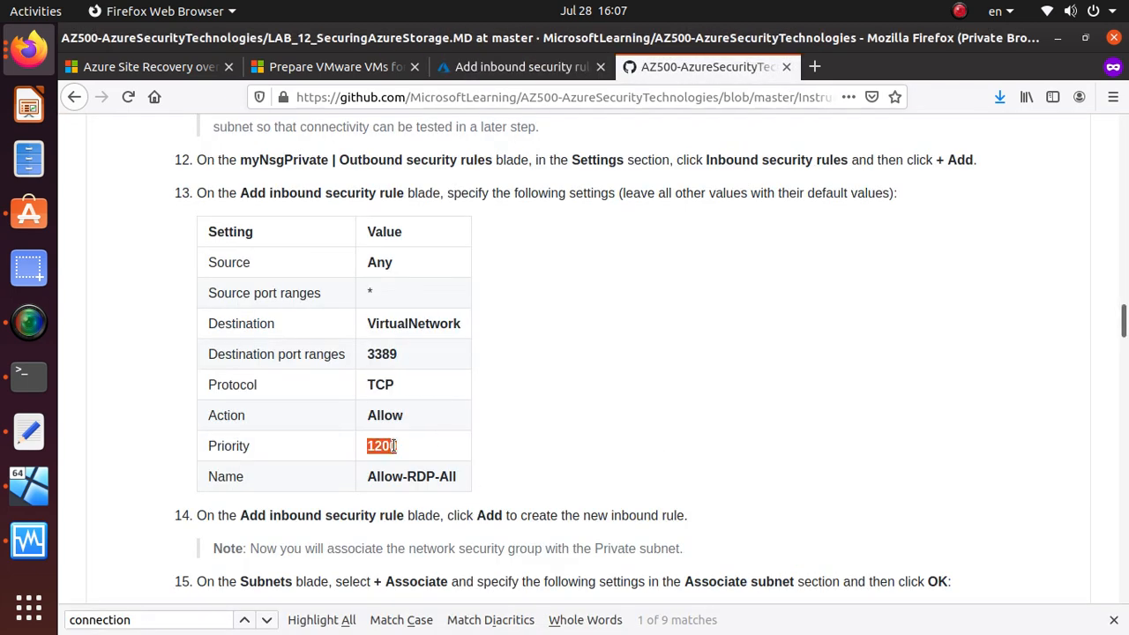
{"action": "right_click", "coordinate": [393, 445]}
{"action": "left_click", "coordinate": [432, 459]}
{"action": "left_click", "coordinate": [520, 66]}
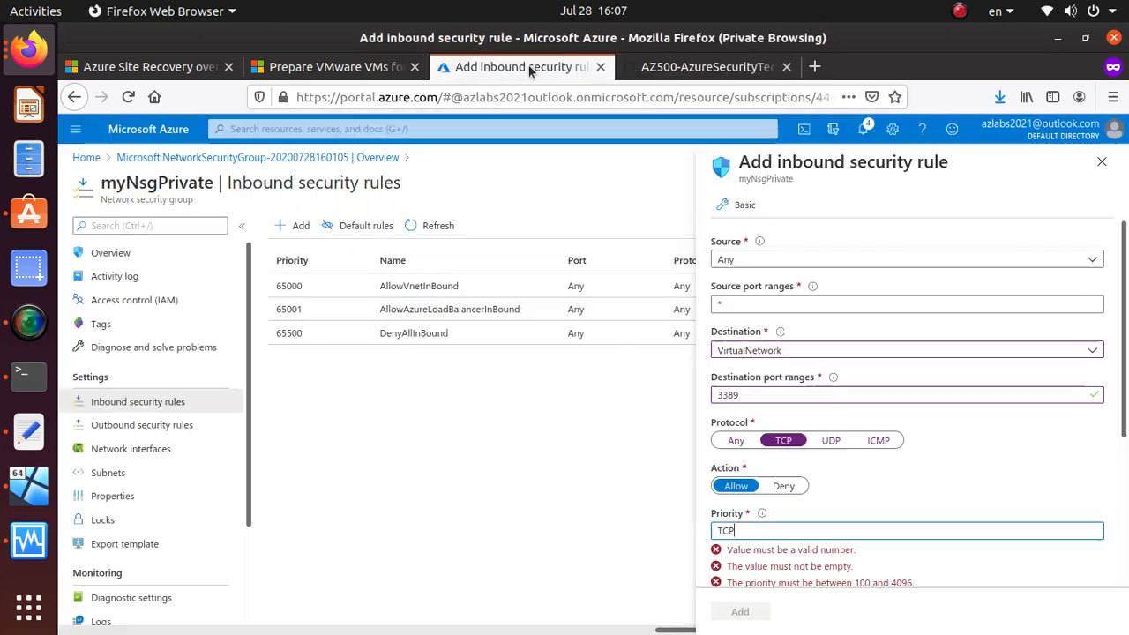
{"action": "key", "text": "ctrl+a"}
{"action": "key", "text": "ctrl+v"}
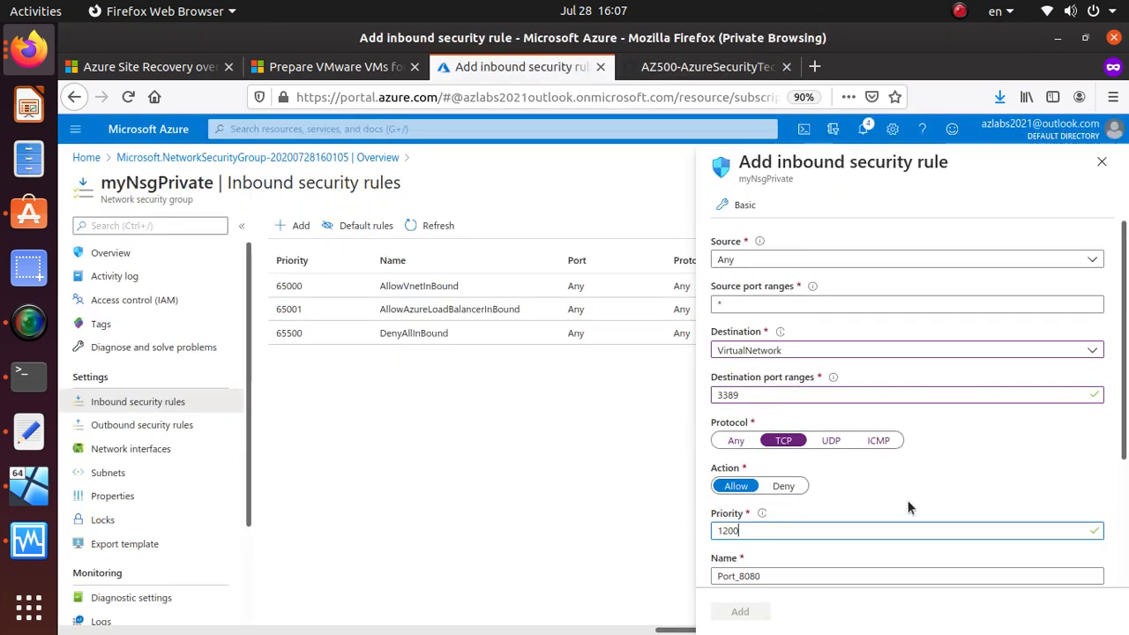
Name the inbound rule Allow-RDP-All, copying the name from the lab table.
{"action": "scroll", "coordinate": [908, 500], "scroll_direction": "down", "scroll_amount": 3}
{"action": "left_click", "coordinate": [710, 67]}
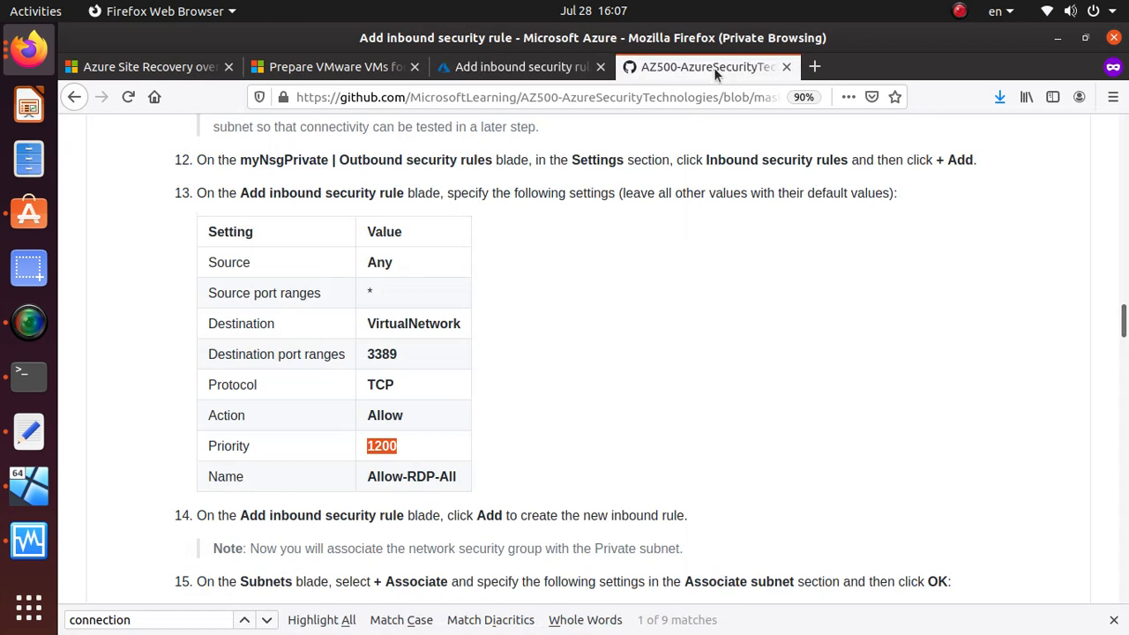
{"action": "left_click_drag", "start_coordinate": [367, 476], "coordinate": [456, 477]}
{"action": "right_click", "coordinate": [396, 476]}
{"action": "left_click", "coordinate": [434, 486]}
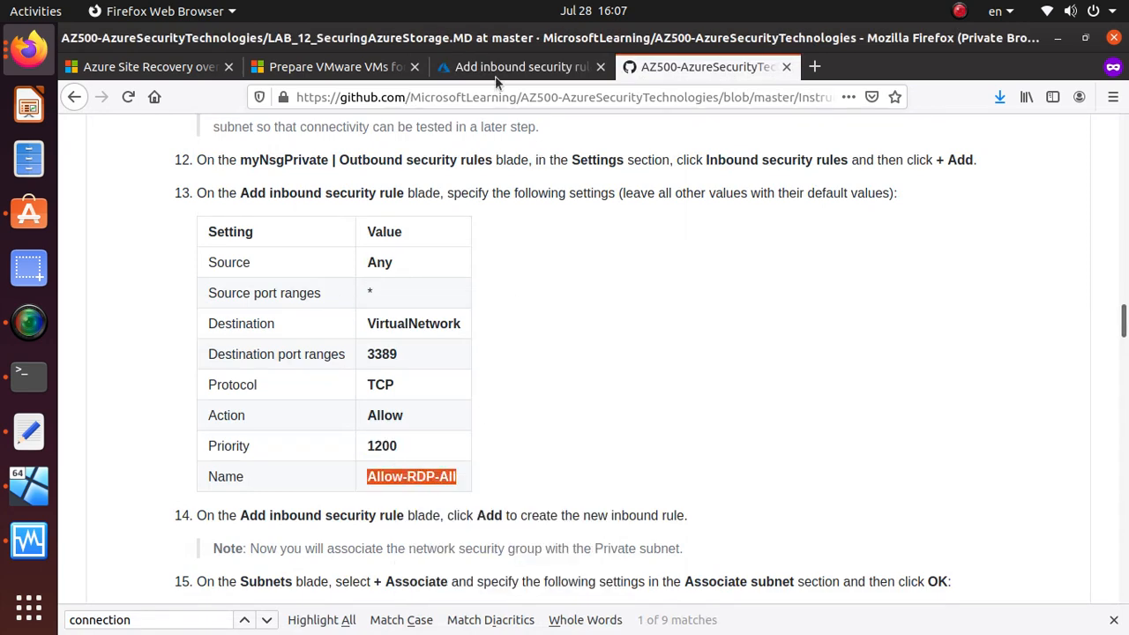
{"action": "left_click", "coordinate": [507, 67]}
{"action": "left_click", "coordinate": [757, 417]}
{"action": "key", "text": "ctrl+a"}
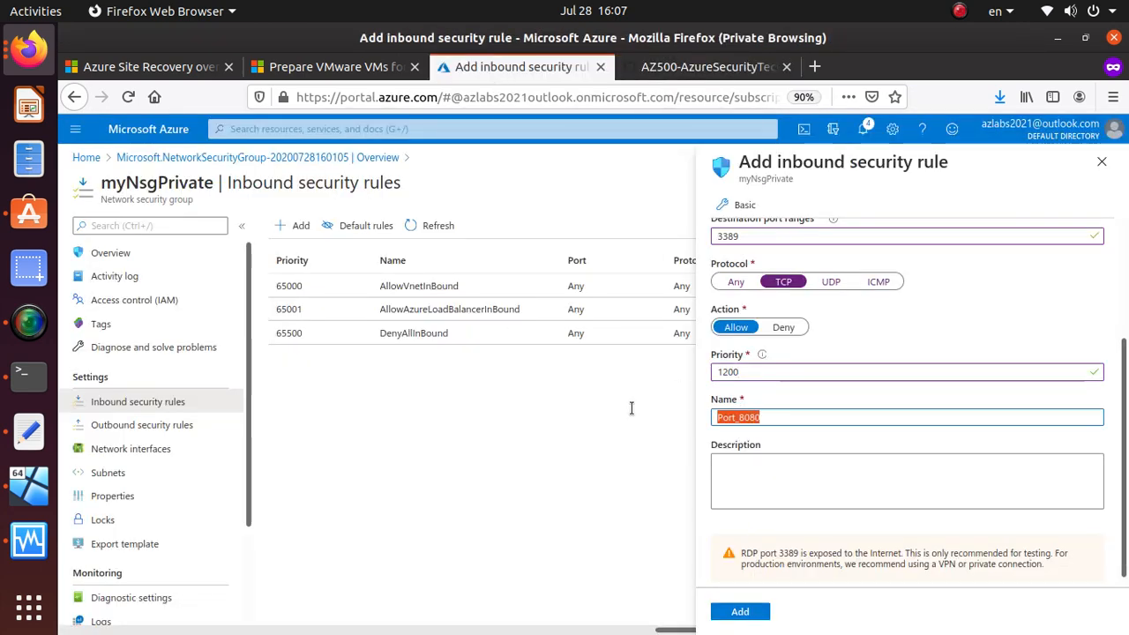
{"action": "key", "text": "ctrl+v"}
Review the completed inbound rule form and add the Allow-RDP-All rule to myNsgPrivate.
{"action": "scroll", "coordinate": [780, 484], "scroll_direction": "up", "scroll_amount": 2}
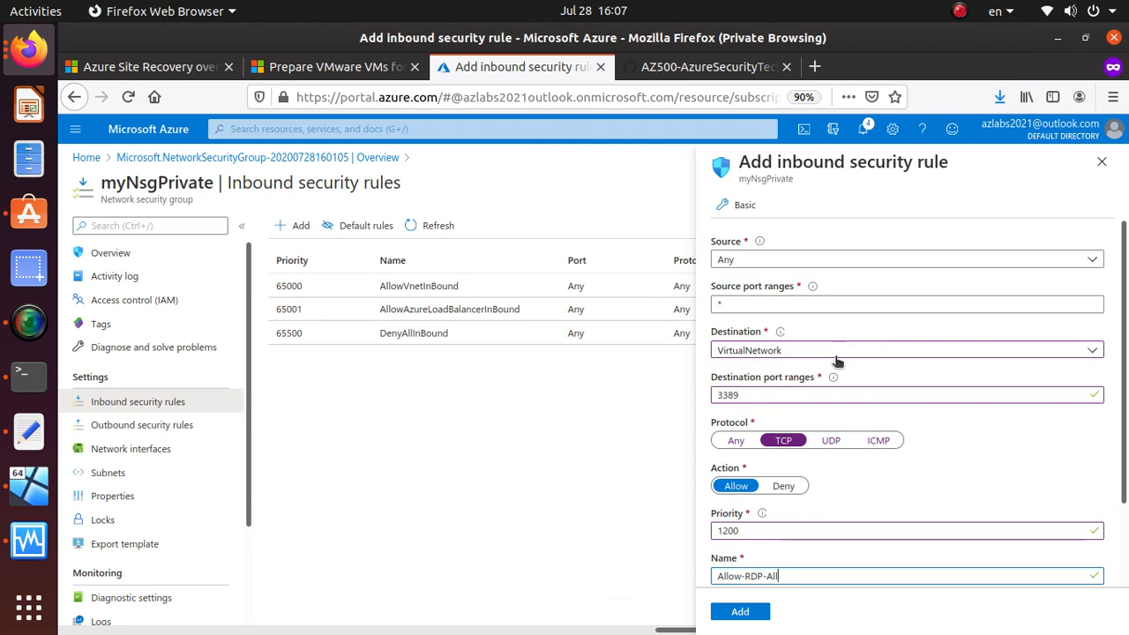
{"action": "scroll", "coordinate": [833, 360], "scroll_direction": "down", "scroll_amount": 2}
{"action": "double_click", "coordinate": [763, 315]}
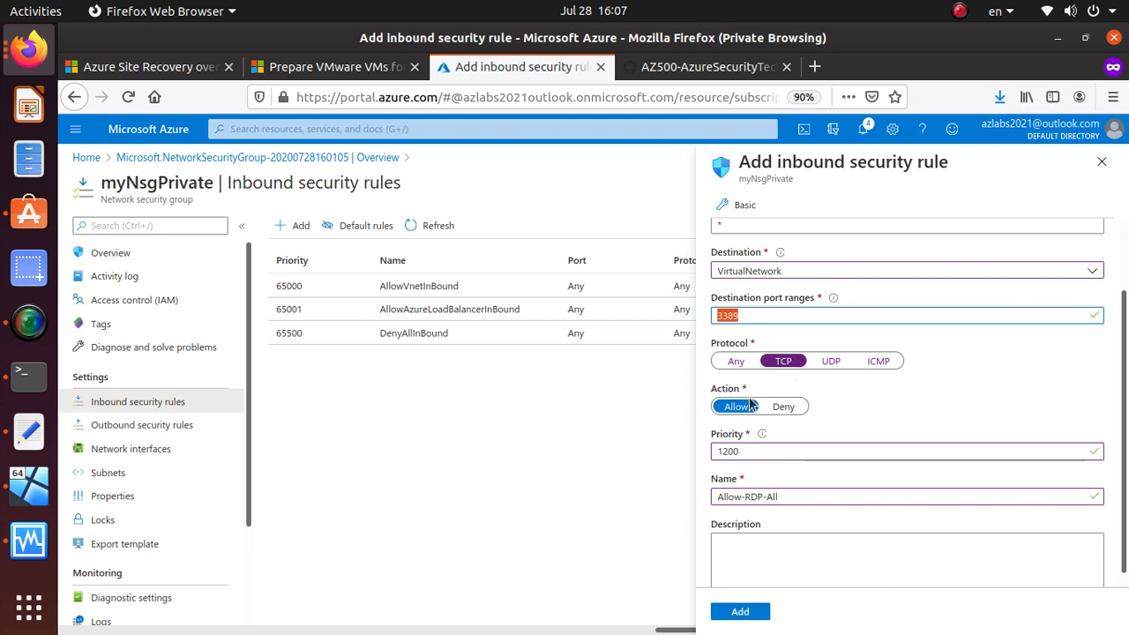
{"action": "scroll", "coordinate": [760, 537], "scroll_direction": "down", "scroll_amount": 1}
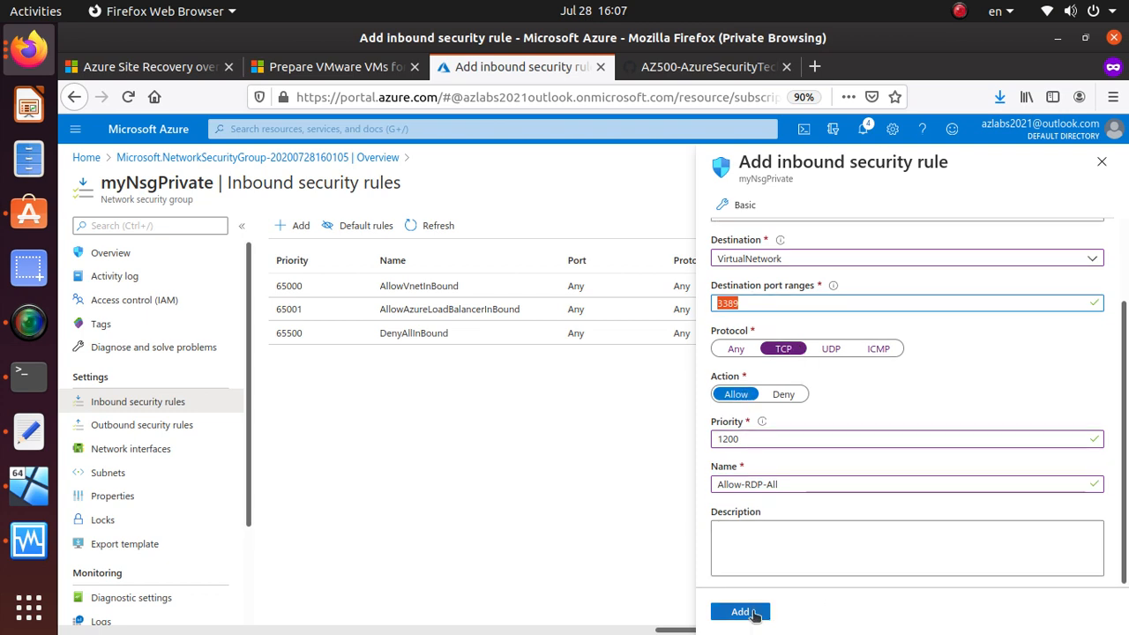
{"action": "left_click", "coordinate": [748, 612]}
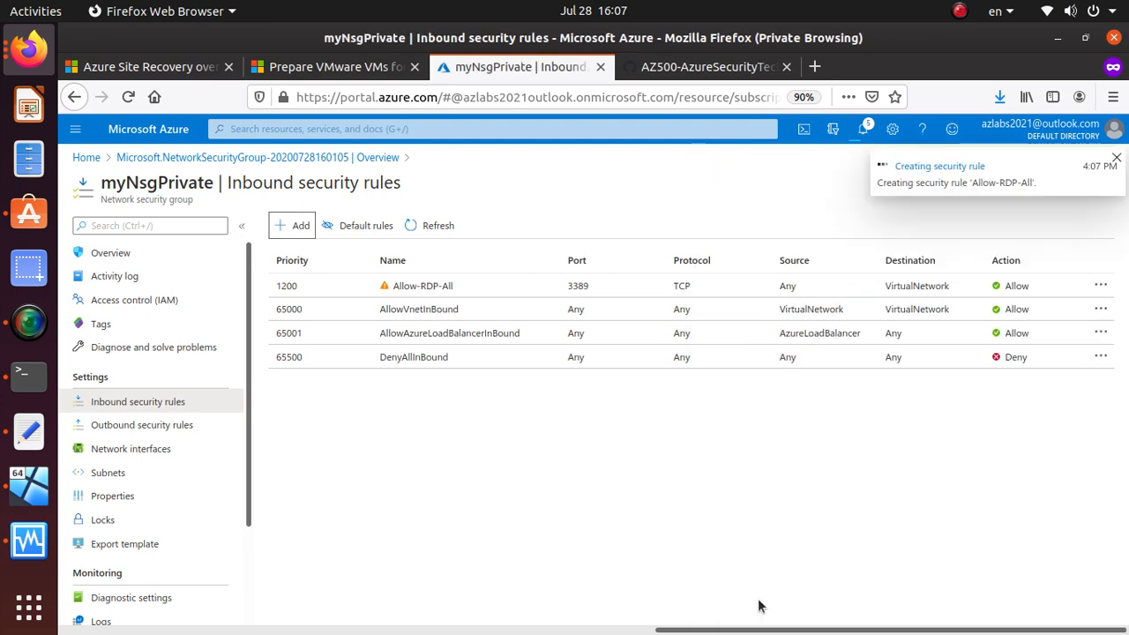
{"action": "left_click", "coordinate": [29, 322]}
{"action": "left_click", "coordinate": [638, 273]}
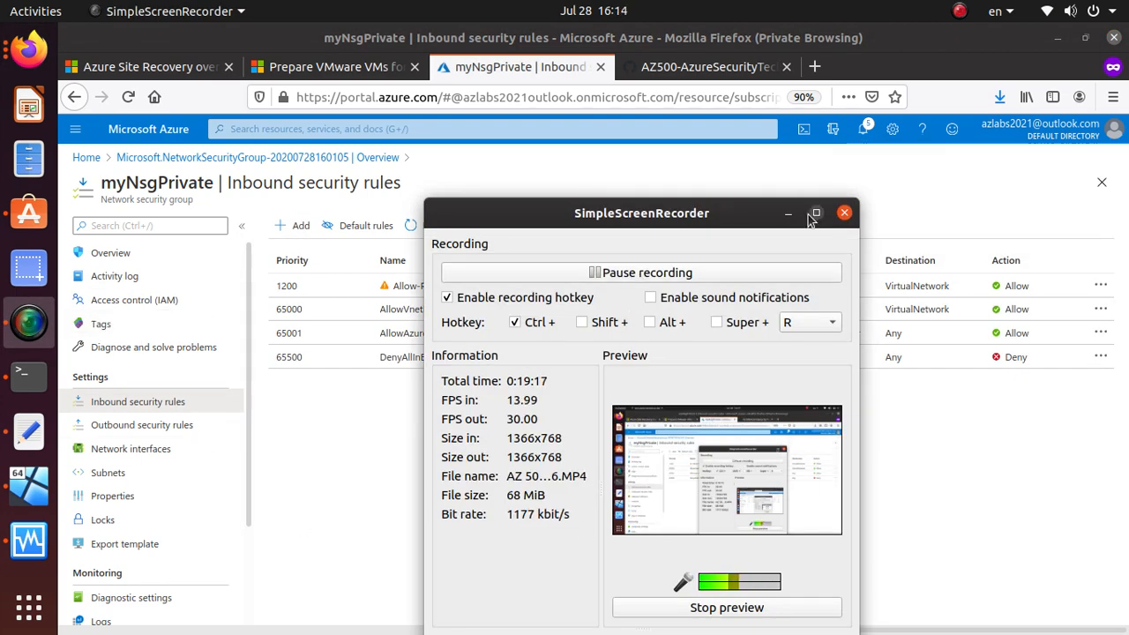
{"action": "left_click", "coordinate": [788, 212]}
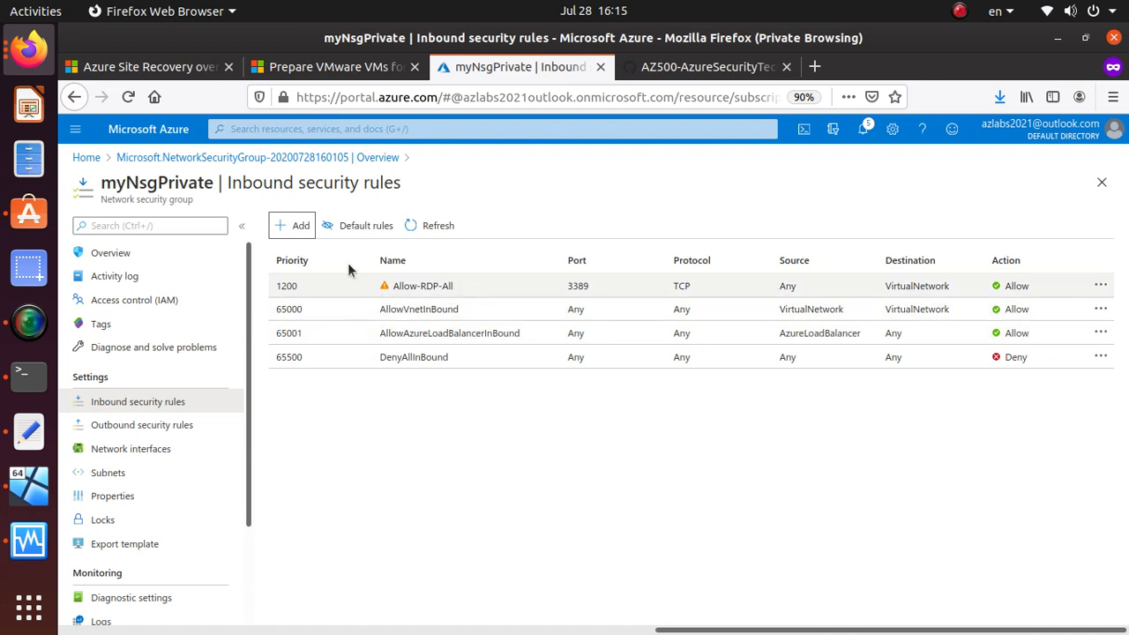
Read the lab note and step 15 on associating the network security group with the Private subnet.
{"action": "left_click_drag", "start_coordinate": [237, 189], "coordinate": [416, 185]}
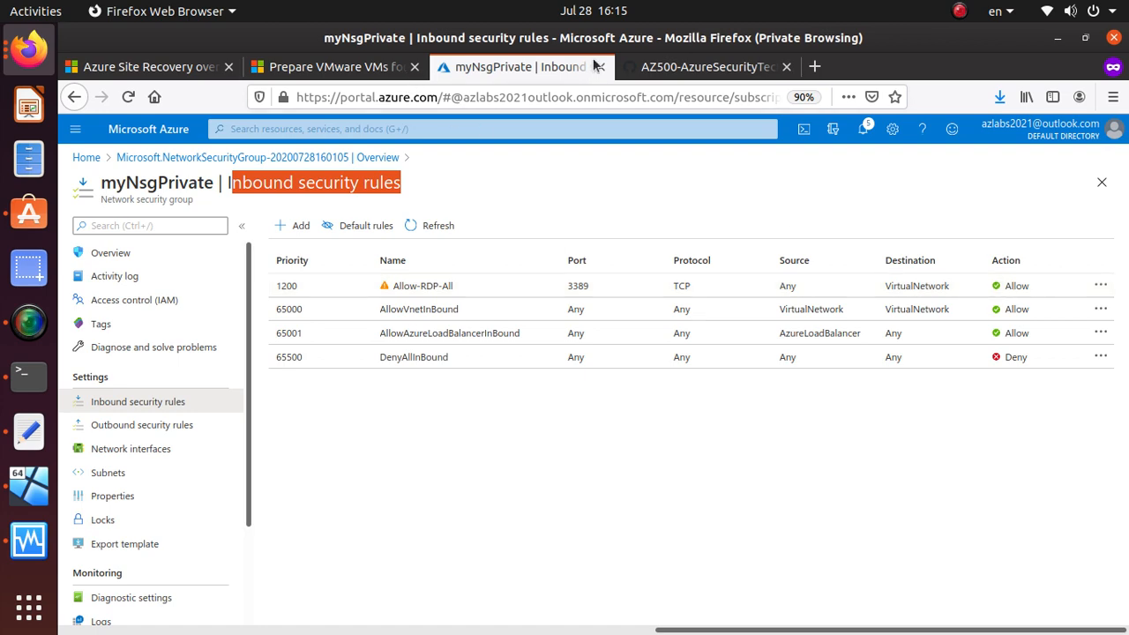
{"action": "left_click", "coordinate": [703, 66]}
{"action": "scroll", "coordinate": [411, 447], "scroll_direction": "down", "scroll_amount": 6}
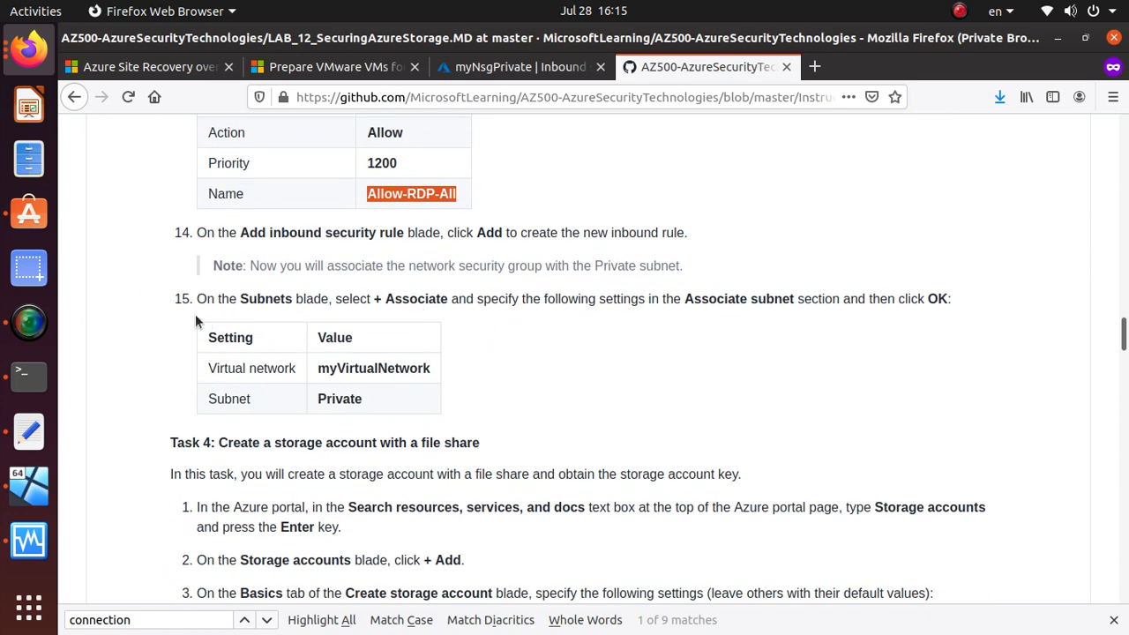
{"action": "left_click_drag", "start_coordinate": [687, 265], "coordinate": [171, 181]}
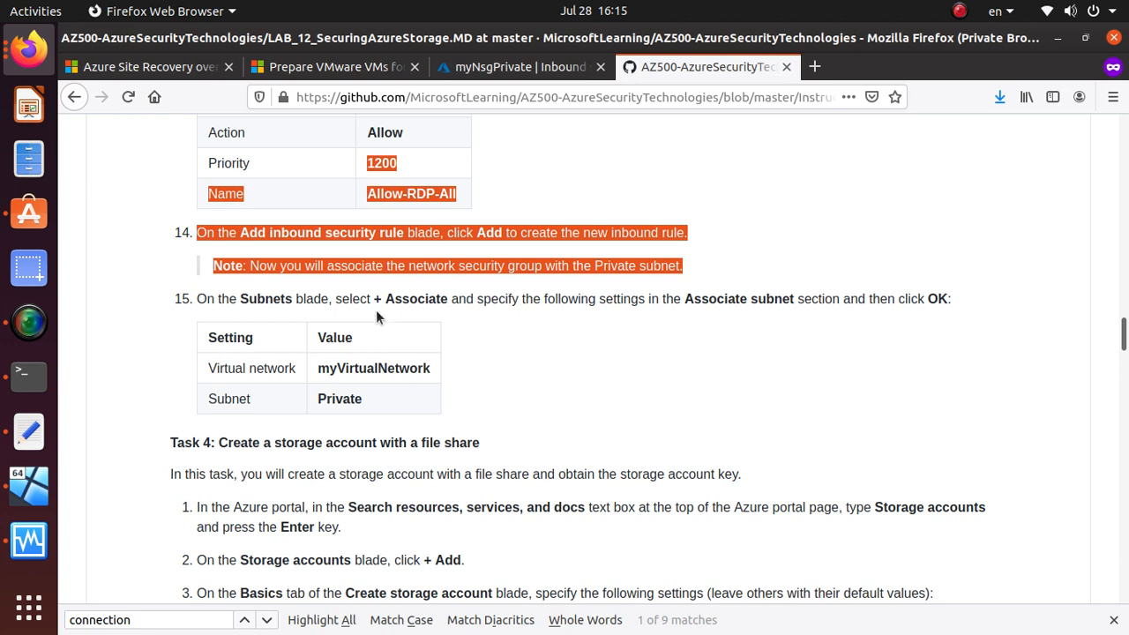
{"action": "triple_click", "coordinate": [407, 301]}
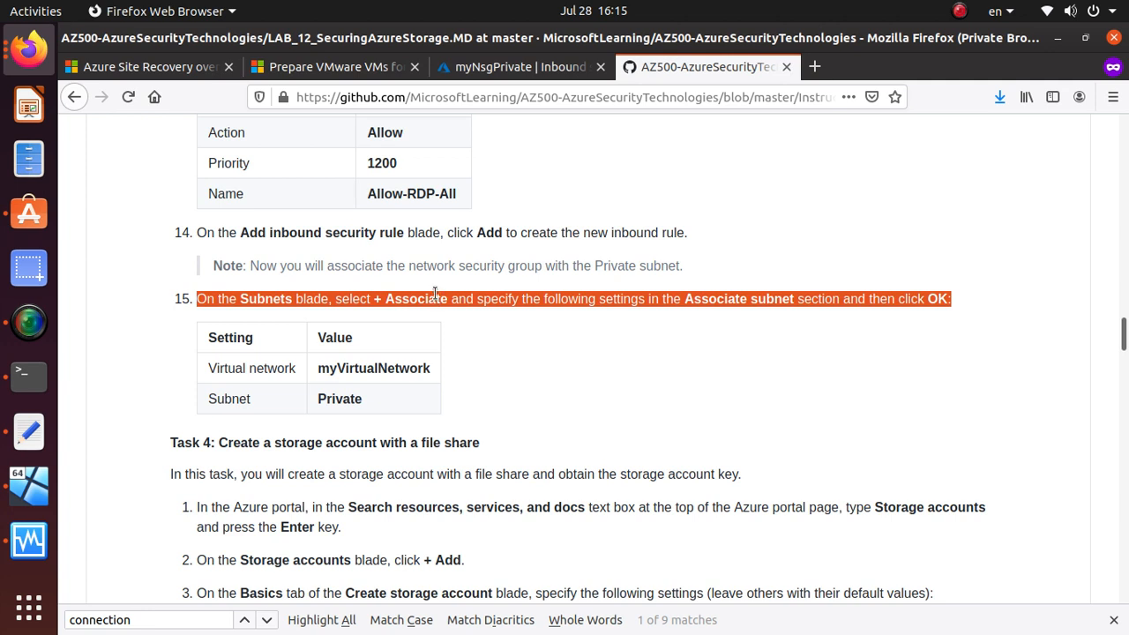
{"action": "double_click", "coordinate": [347, 397]}
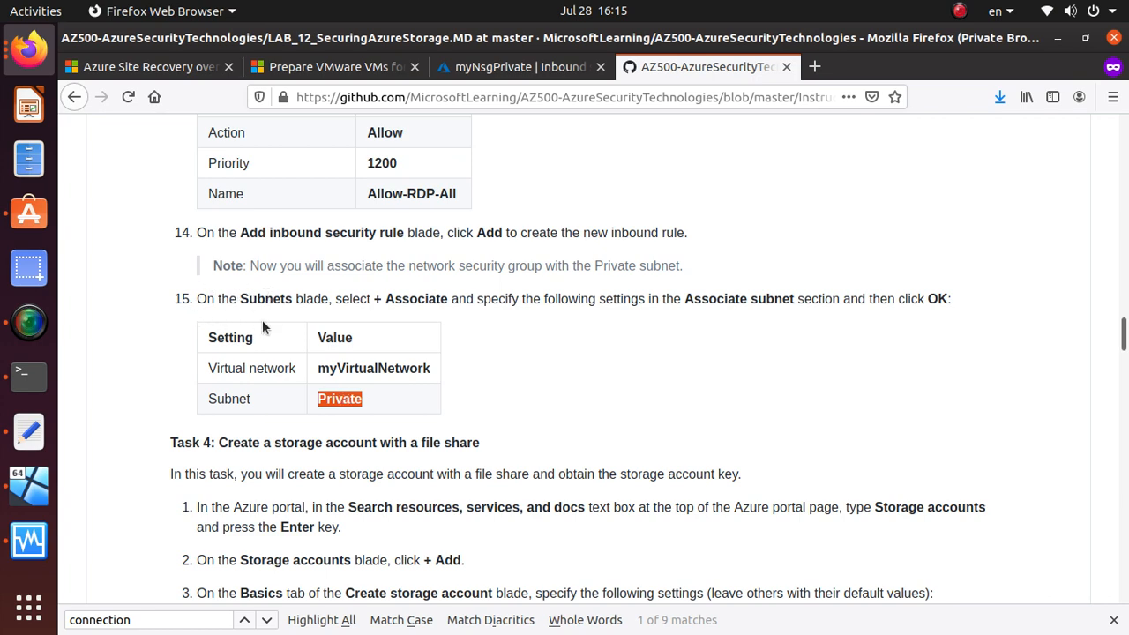
Associate myNsgPrivate with the Private subnet of myVirtualNetwork in the Azure portal.
{"action": "left_click", "coordinate": [512, 67]}
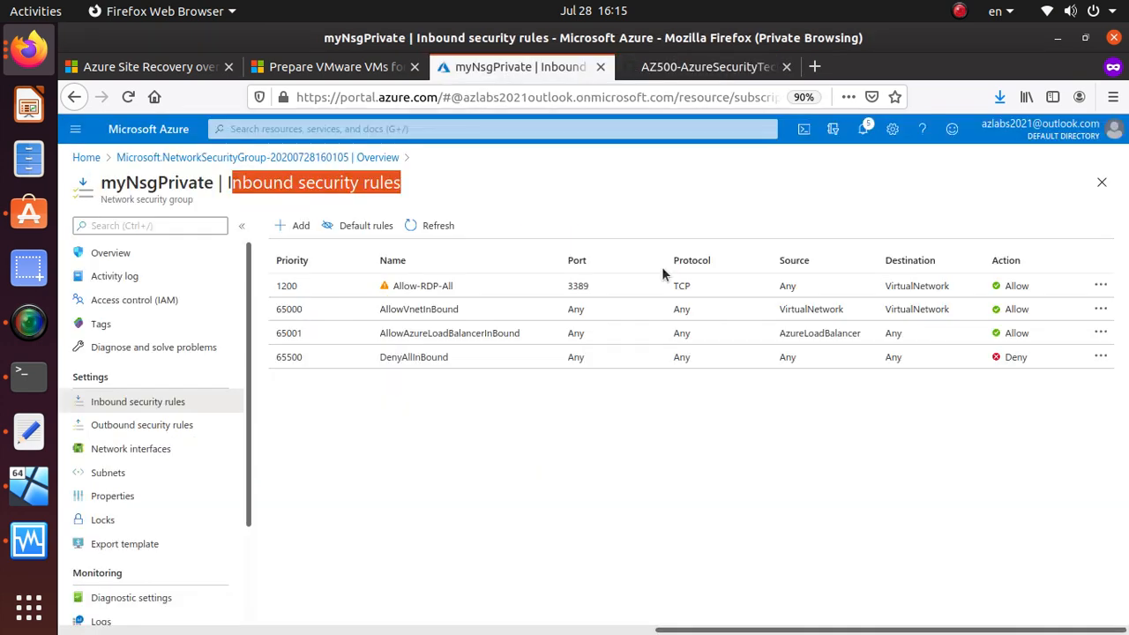
{"action": "left_click", "coordinate": [131, 472]}
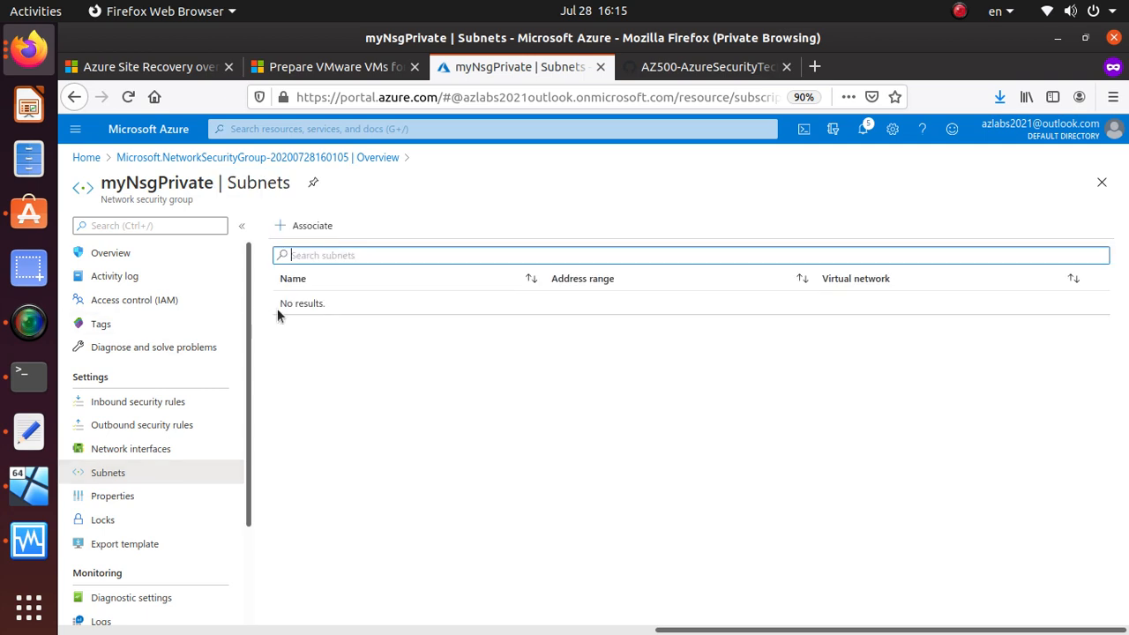
{"action": "left_click", "coordinate": [323, 228]}
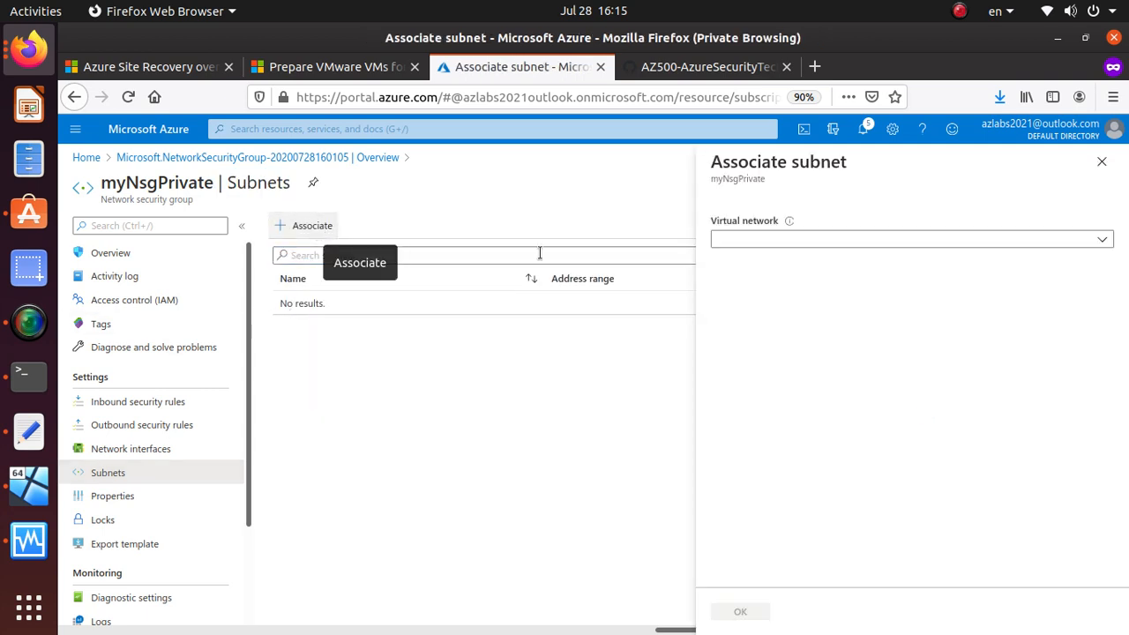
{"action": "left_click", "coordinate": [1101, 240]}
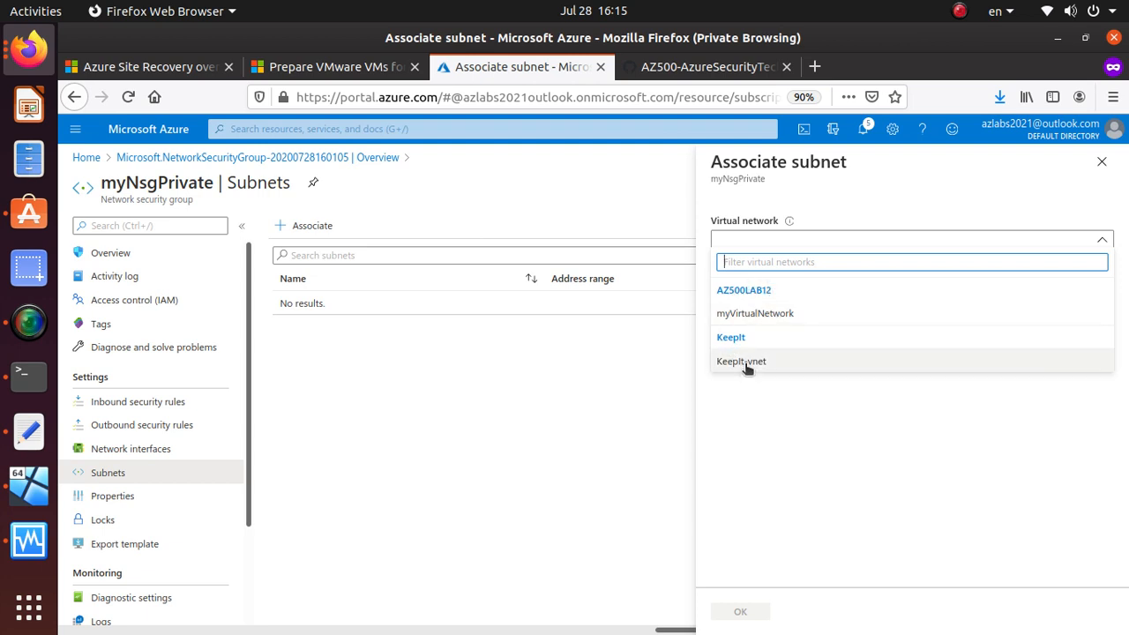
{"action": "left_click", "coordinate": [775, 316]}
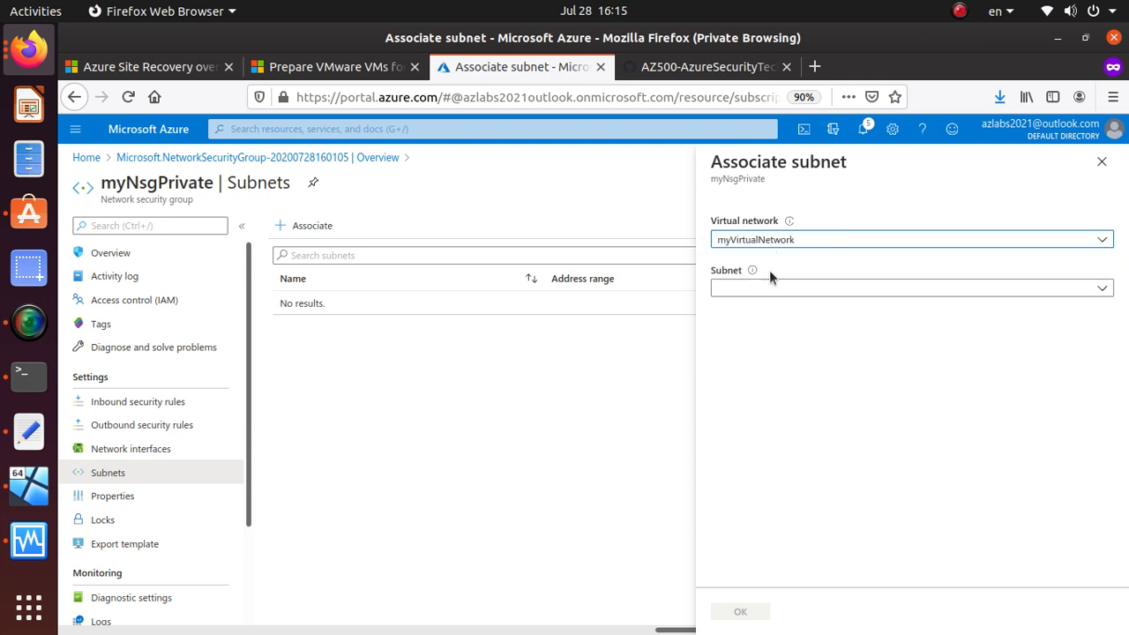
{"action": "left_click", "coordinate": [1078, 291]}
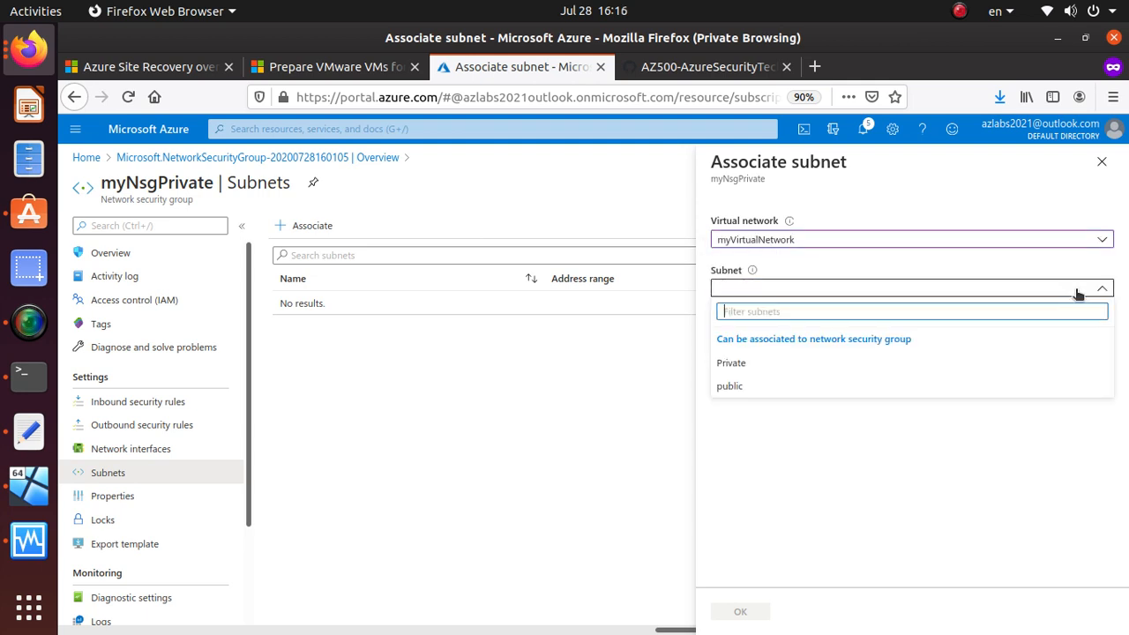
{"action": "left_click", "coordinate": [745, 366]}
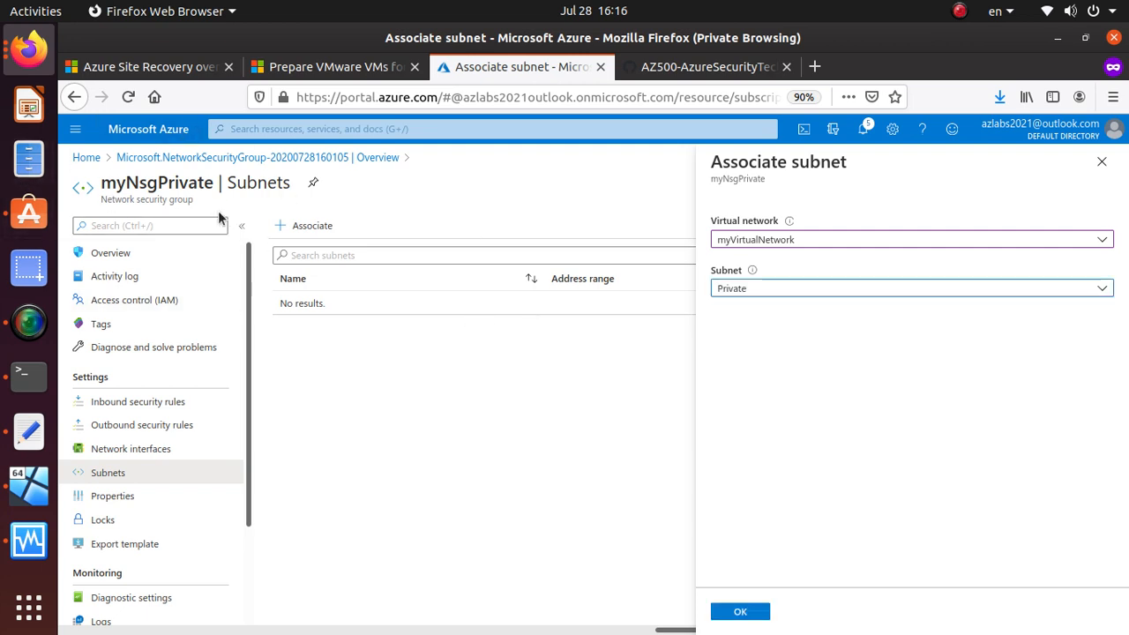
{"action": "left_click", "coordinate": [740, 611]}
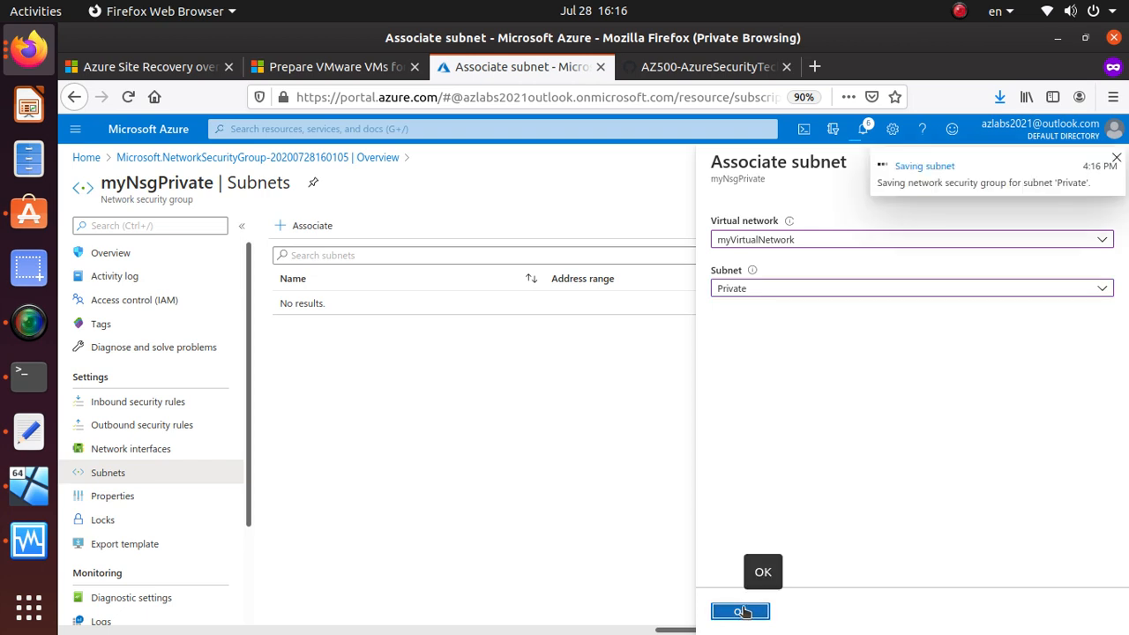
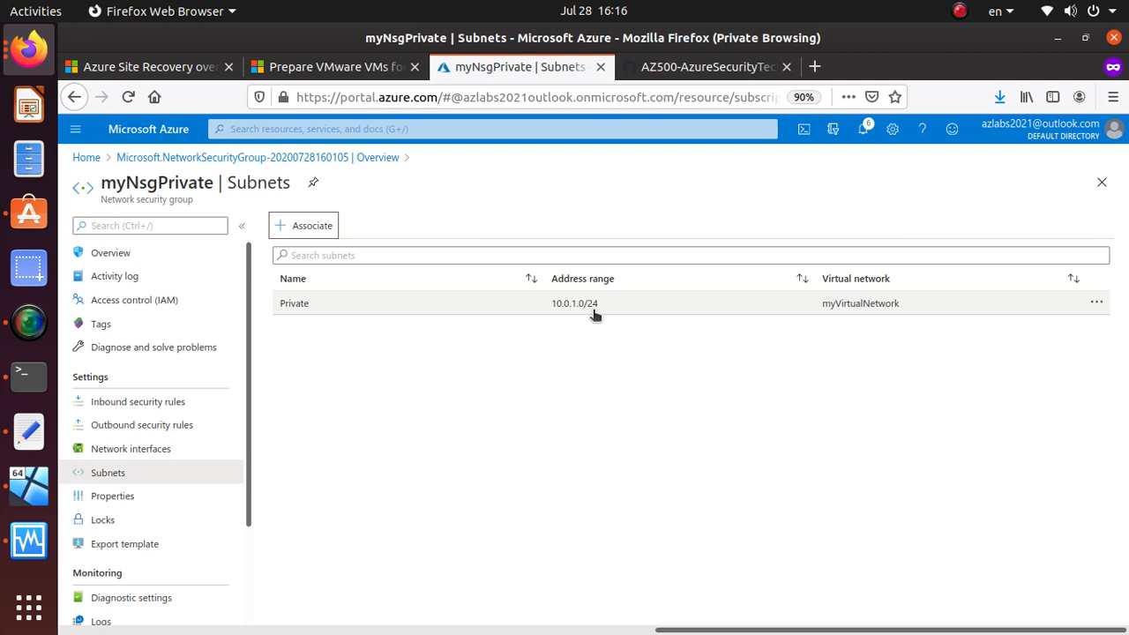
Open the Storage accounts service in the Azure portal, copying the search term from Task 4 of the lab instructions.
{"action": "left_click", "coordinate": [701, 67]}
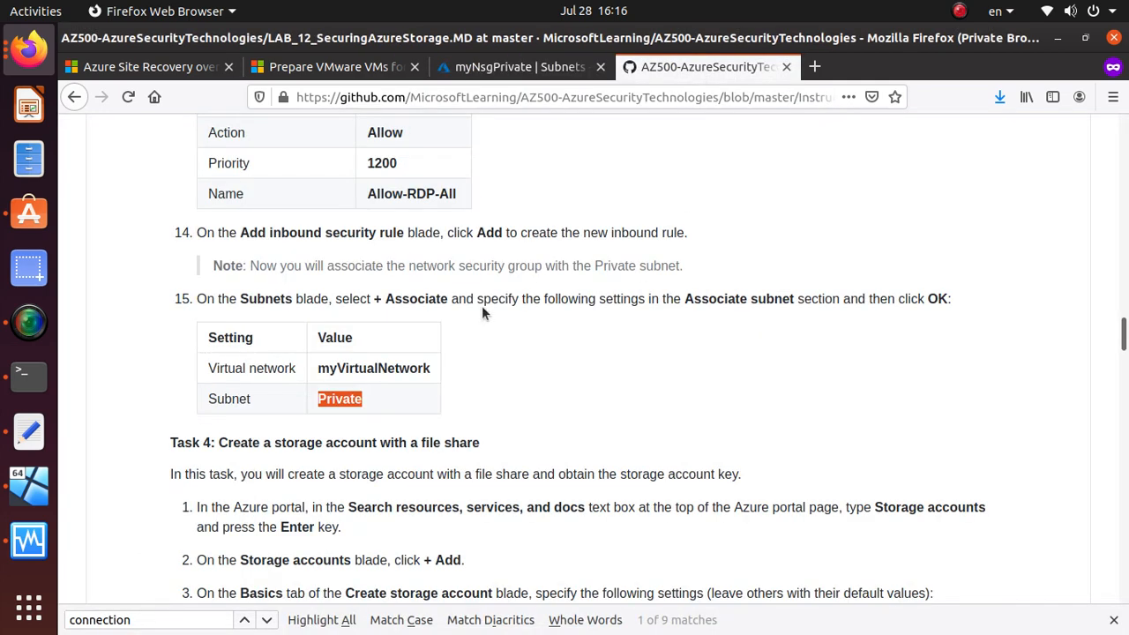
{"action": "scroll", "coordinate": [493, 311], "scroll_direction": "down", "scroll_amount": 5}
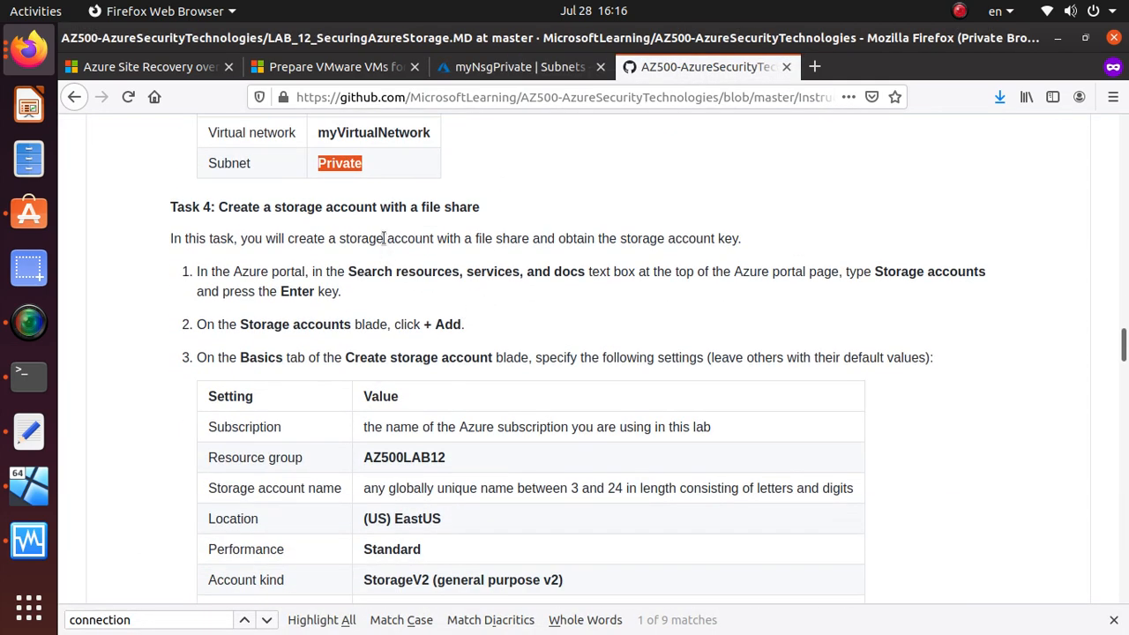
{"action": "triple_click", "coordinate": [379, 206]}
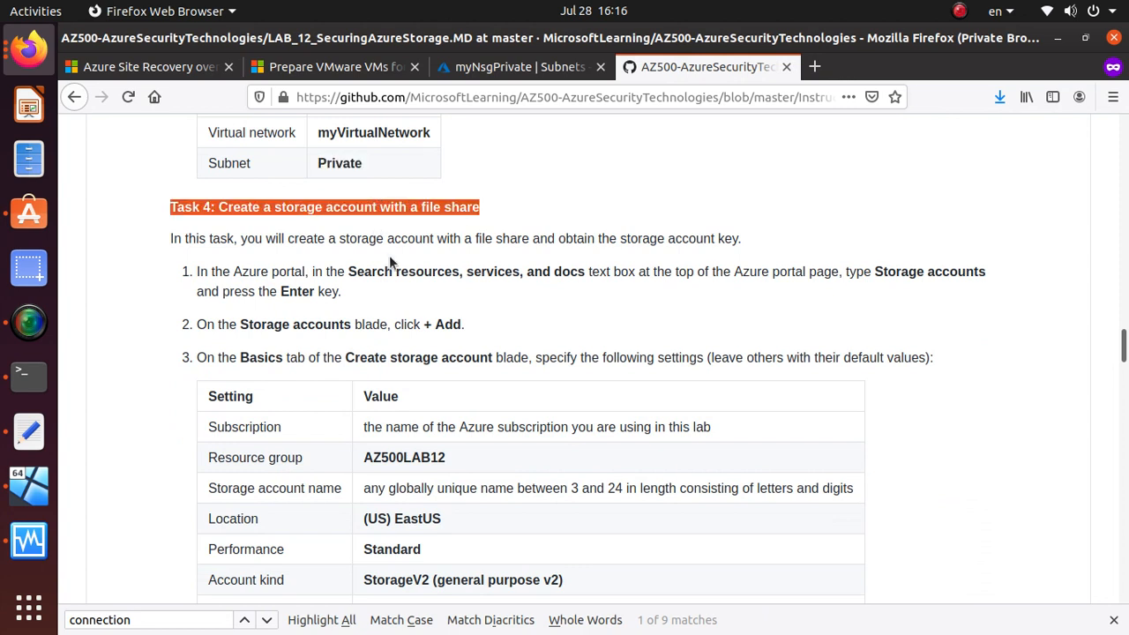
{"action": "left_click_drag", "start_coordinate": [873, 272], "coordinate": [988, 270]}
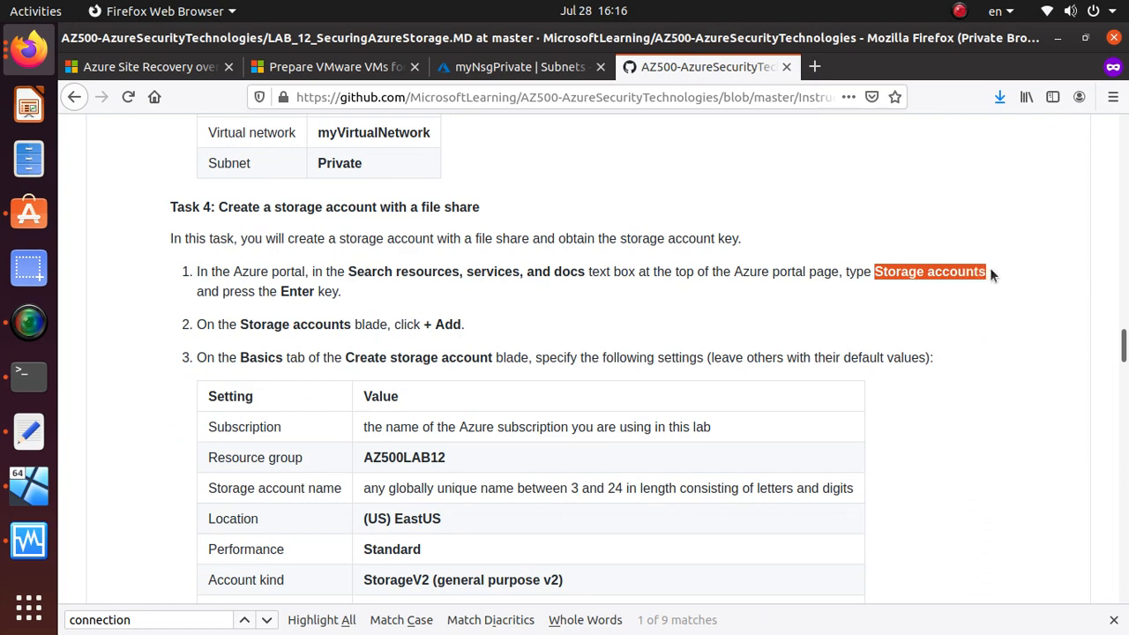
{"action": "right_click", "coordinate": [951, 271]}
{"action": "left_click", "coordinate": [979, 282]}
{"action": "left_click", "coordinate": [520, 69]}
{"action": "left_click", "coordinate": [287, 130]}
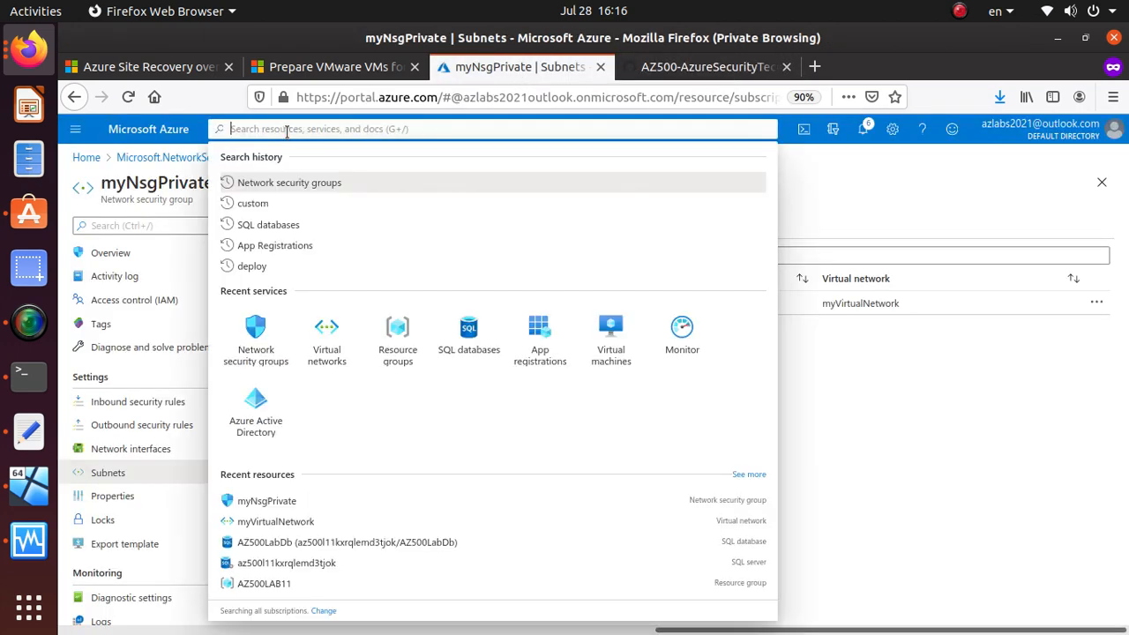
{"action": "key", "text": "ctrl+v"}
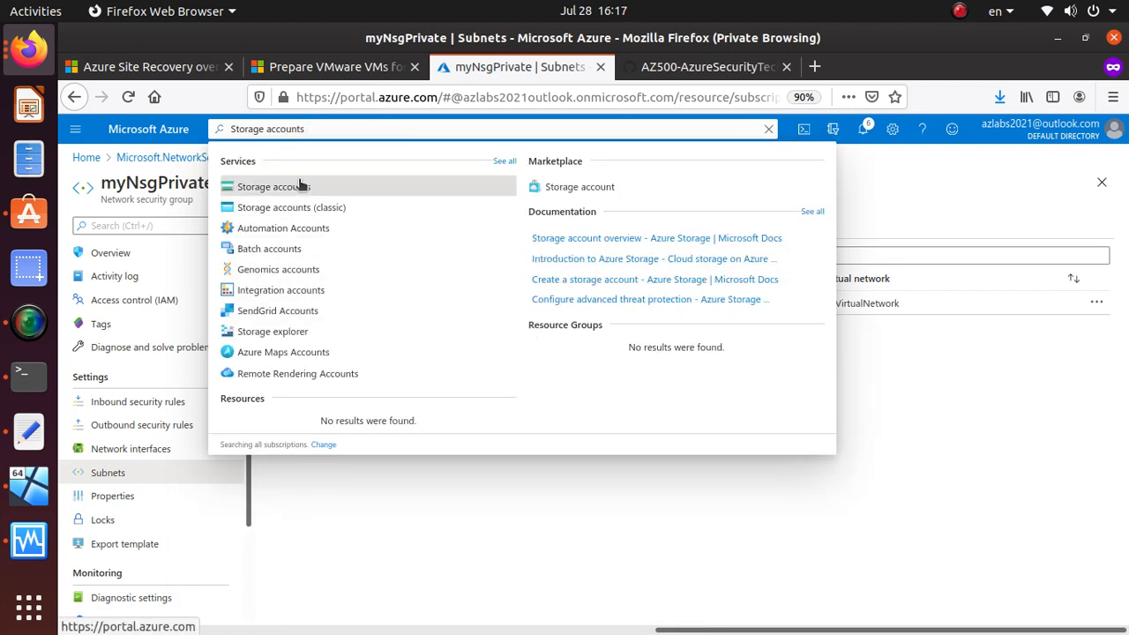
{"action": "left_click", "coordinate": [298, 188]}
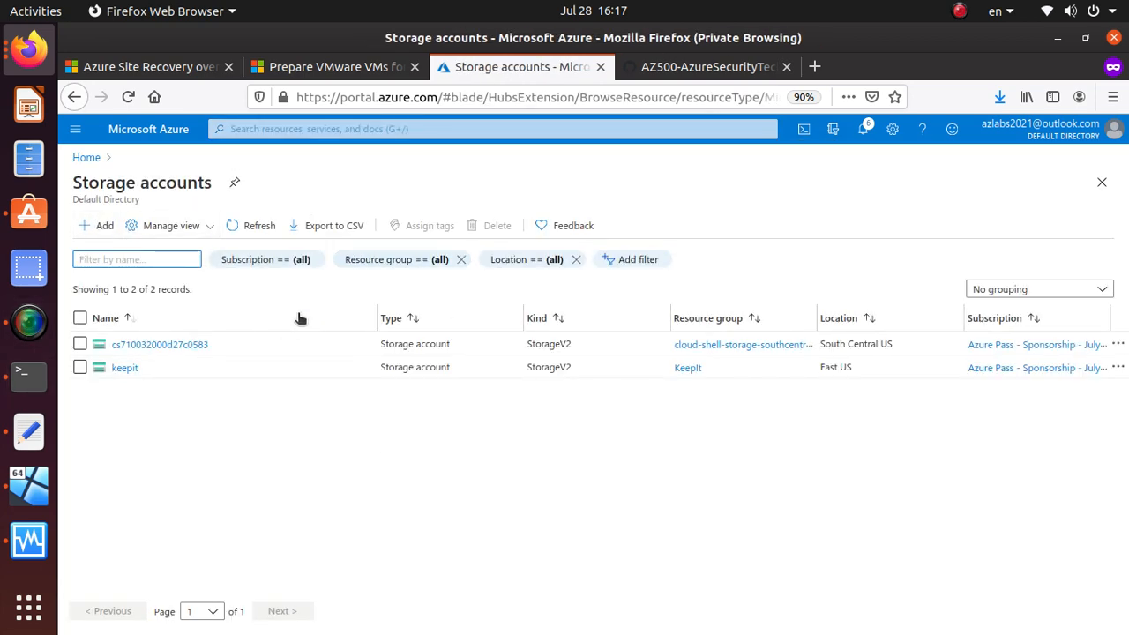
Start a new storage account and read the lab table's resource group and storage account name requirements.
{"action": "left_click", "coordinate": [100, 228]}
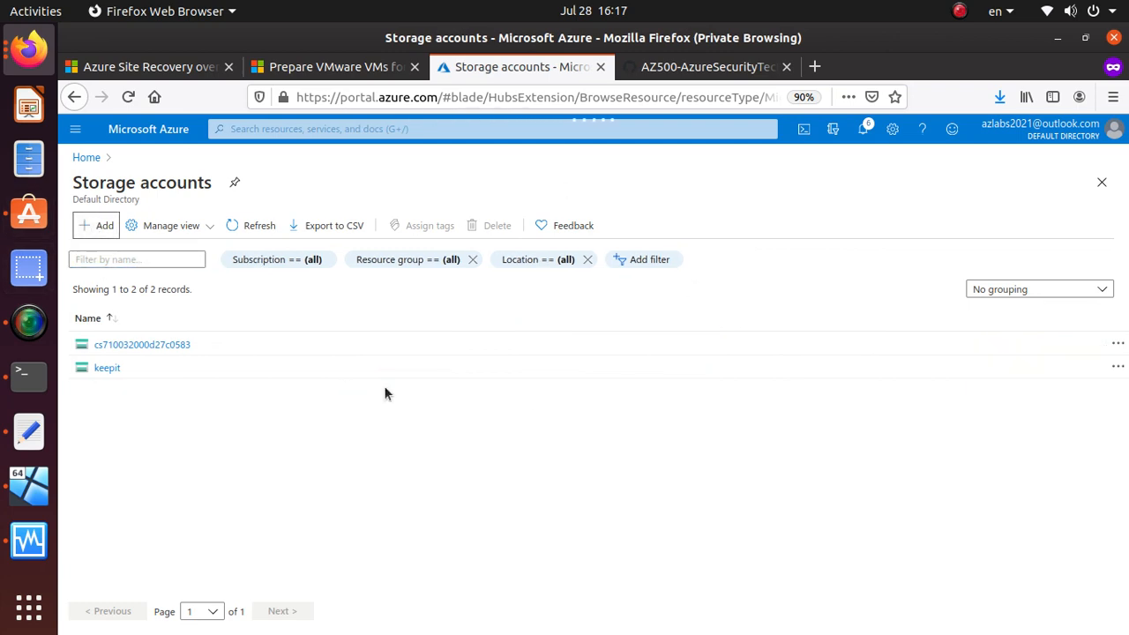
{"action": "key", "text": "ctrl+Tab"}
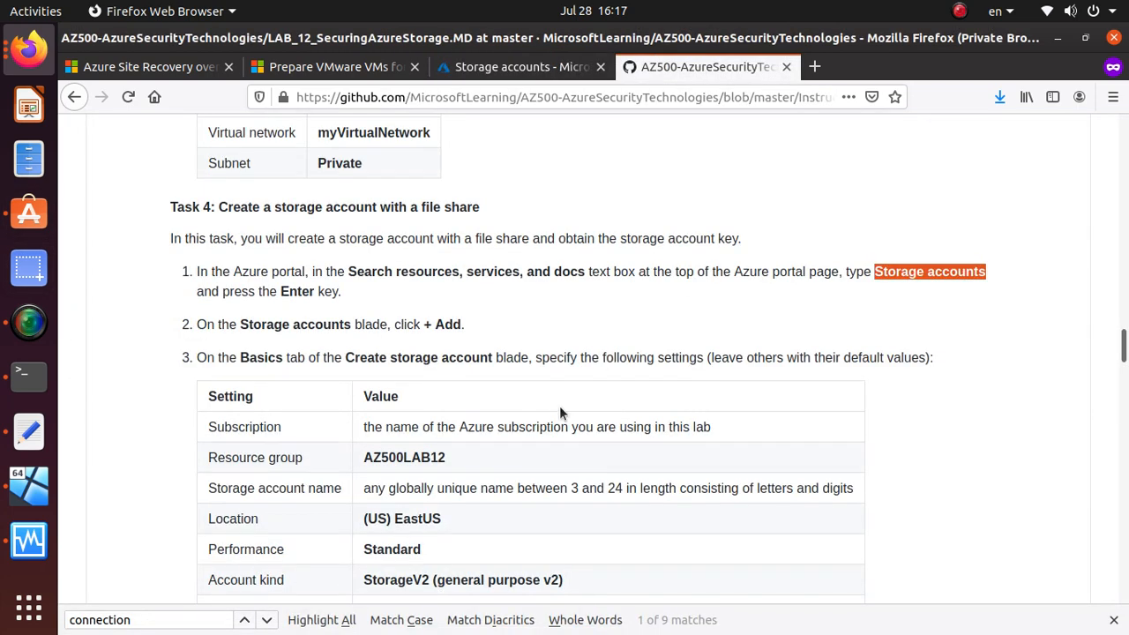
{"action": "scroll", "coordinate": [418, 319], "scroll_direction": "down", "scroll_amount": 3}
{"action": "double_click", "coordinate": [400, 271]}
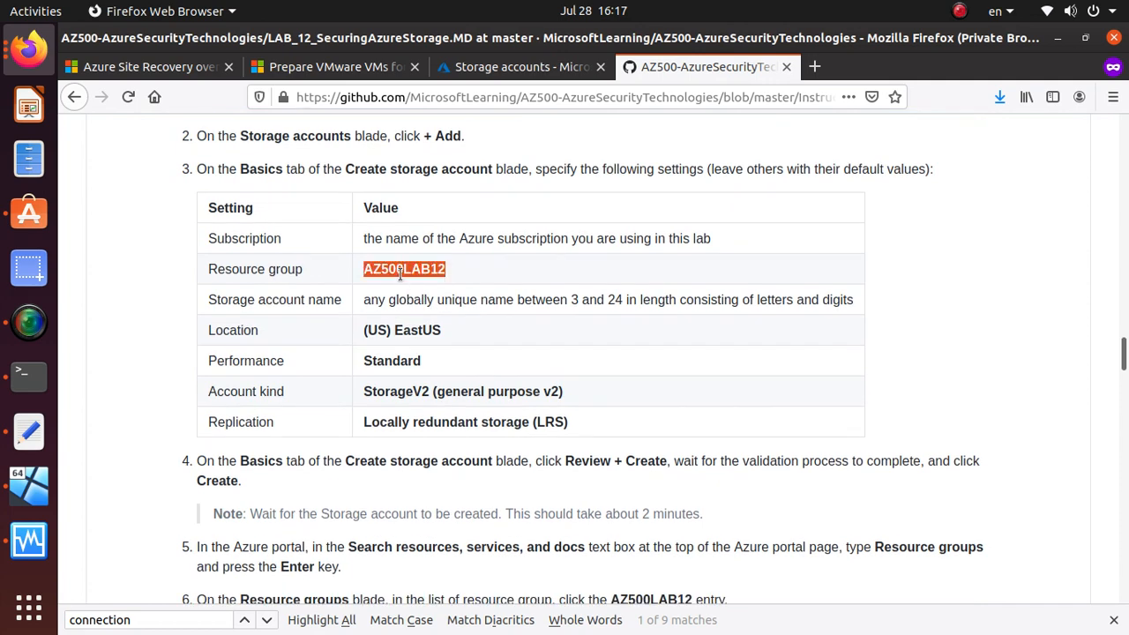
{"action": "scroll", "coordinate": [477, 254], "scroll_direction": "down", "scroll_amount": 2}
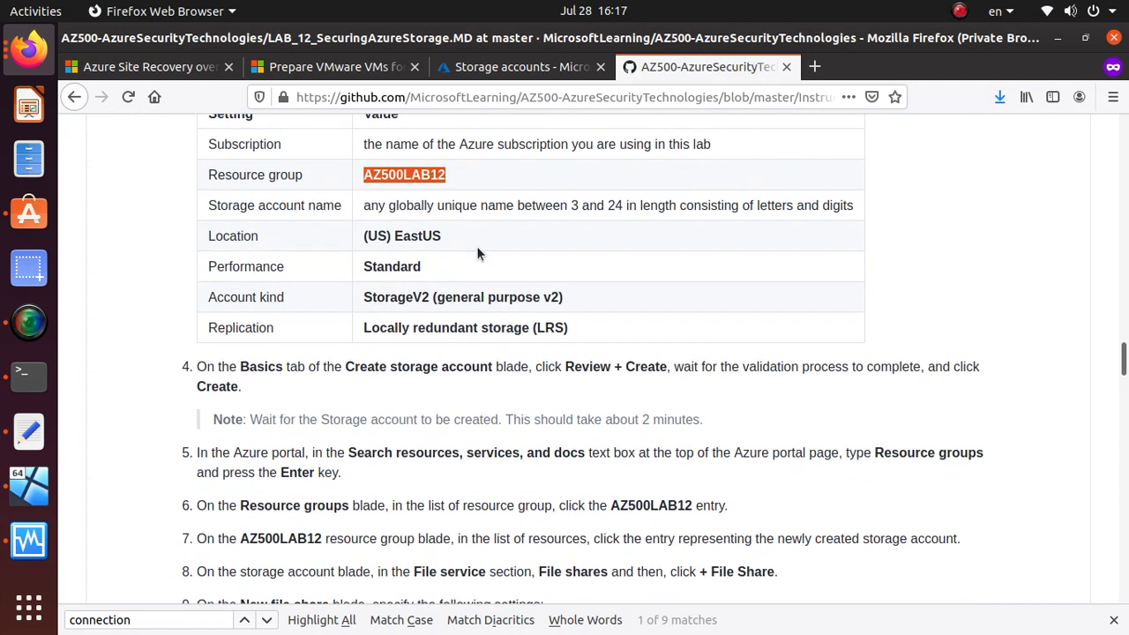
{"action": "triple_click", "coordinate": [422, 209]}
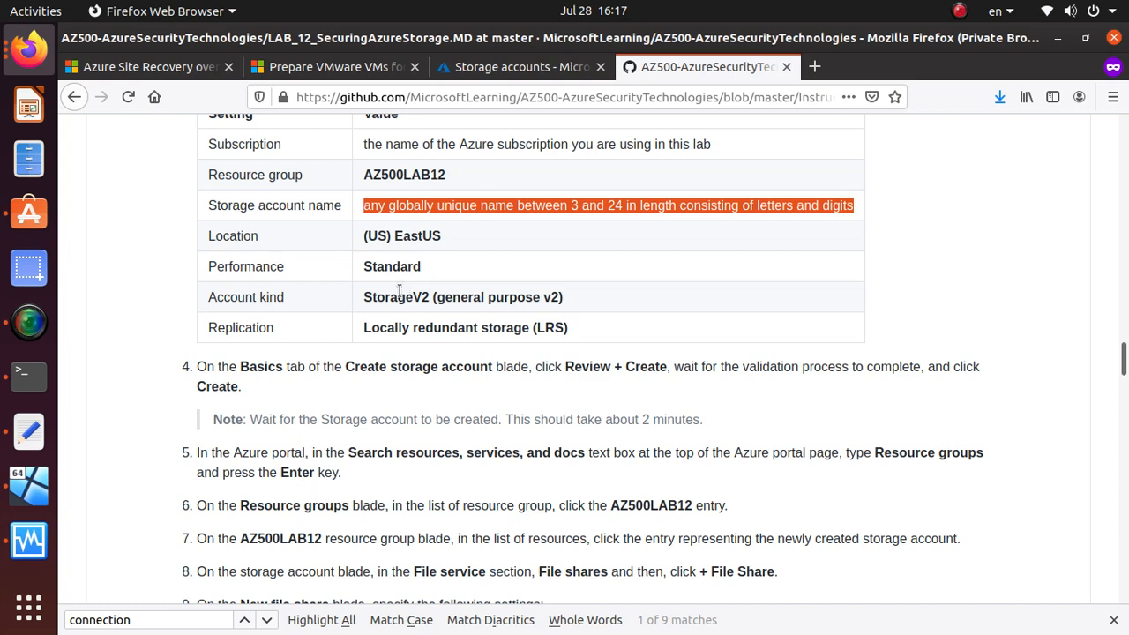
Choose AZ500LAB12 as the new storage account's resource group and make the storage account name ready for entry.
{"action": "left_click", "coordinate": [538, 61]}
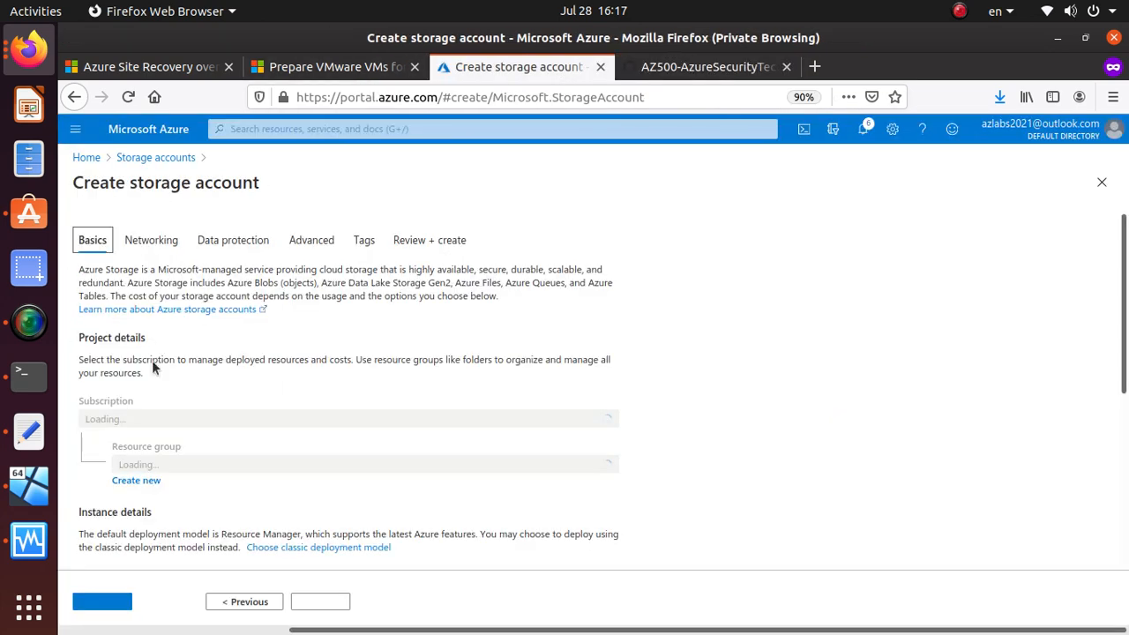
{"action": "scroll", "coordinate": [307, 380], "scroll_direction": "down", "scroll_amount": 2}
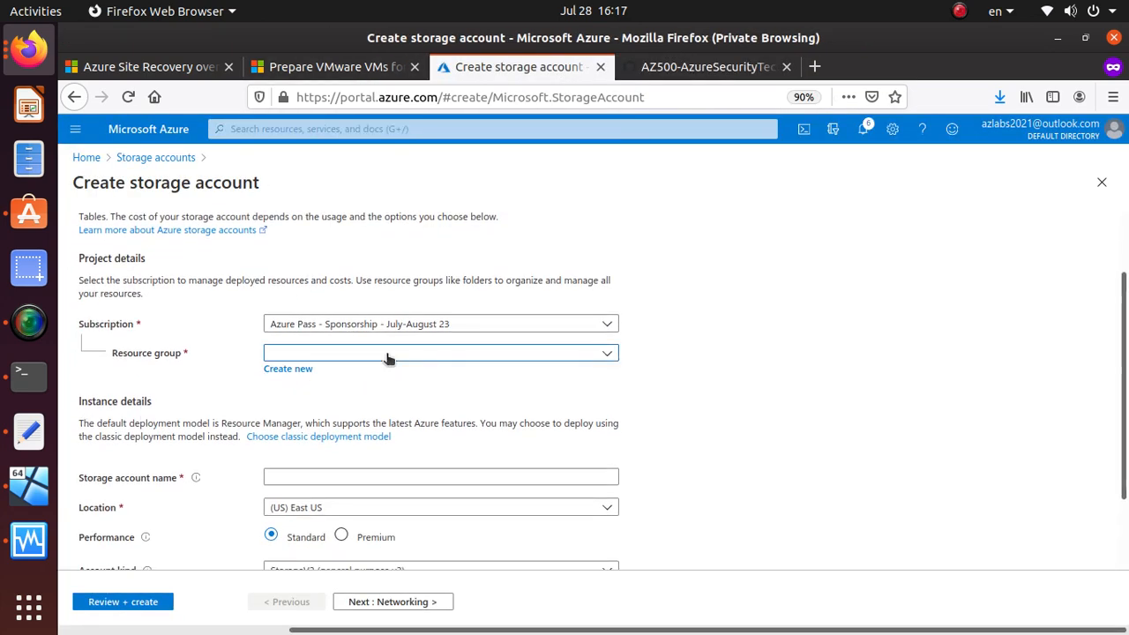
{"action": "left_click", "coordinate": [391, 355]}
{"action": "left_click", "coordinate": [573, 403]}
{"action": "scroll", "coordinate": [824, 370], "scroll_direction": "down", "scroll_amount": 1}
{"action": "scroll", "coordinate": [824, 376], "scroll_direction": "down", "scroll_amount": 1}
{"action": "left_click", "coordinate": [317, 382]}
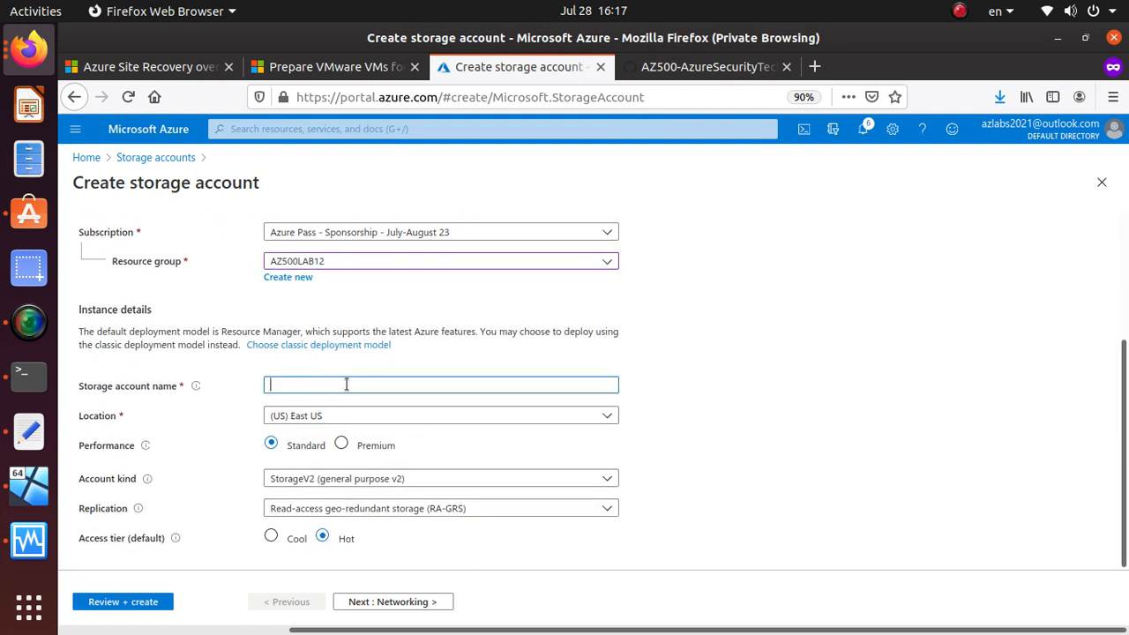
{"action": "type", "text": "rdp"}
{"action": "key", "text": "BackSpace"}
{"action": "key", "text": "BackSpace"}
{"action": "key", "text": "BackSpace"}
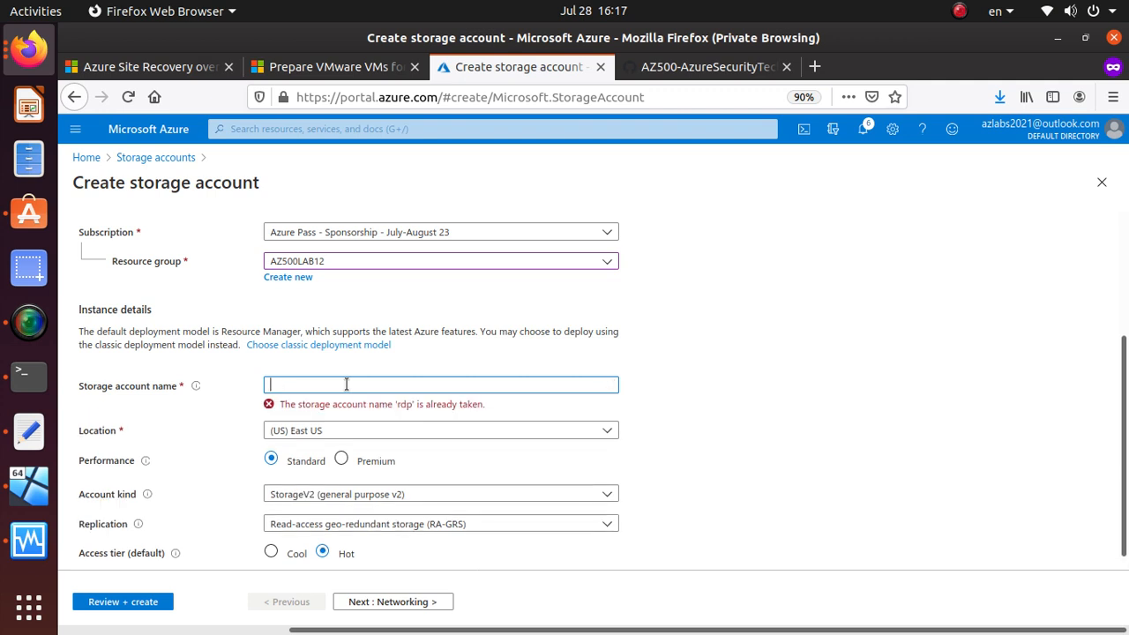
Name the storage account endpointstorage123.
{"action": "type", "text": "endpoint"}
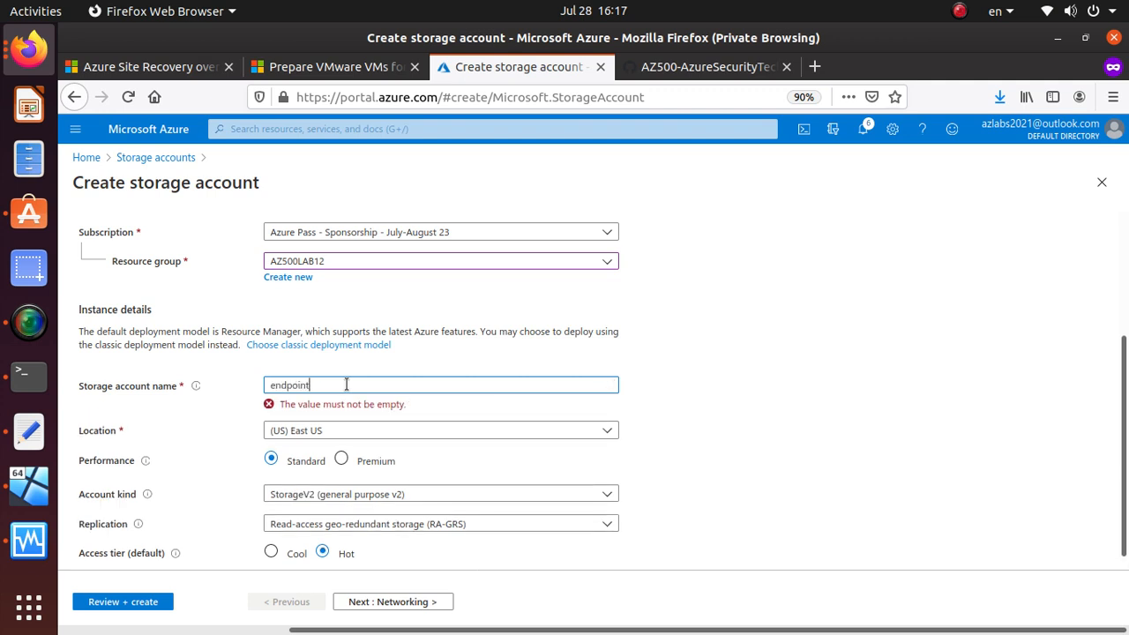
{"action": "type", "text": "storage123"}
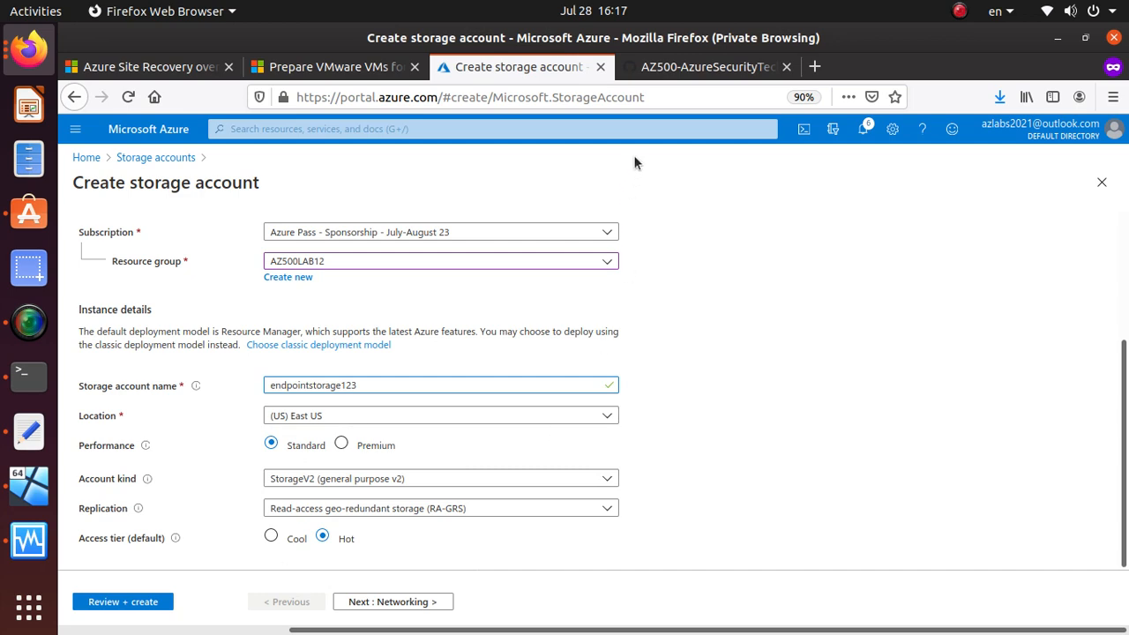
Check the lab table for the required location, performance, account kind and replication settings.
{"action": "left_click", "coordinate": [672, 70]}
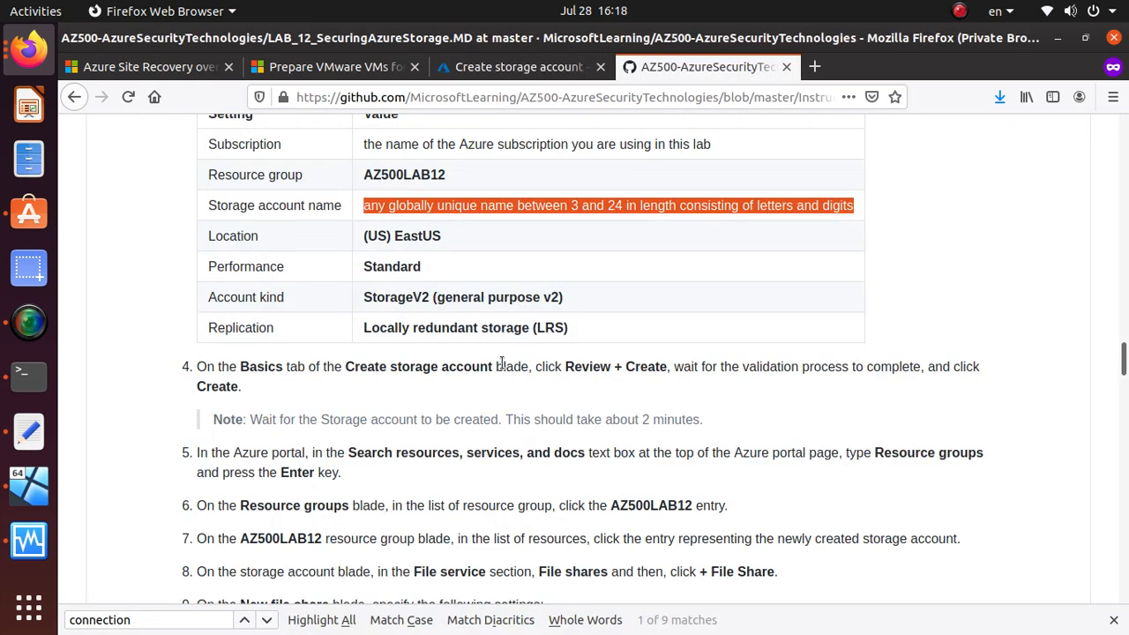
{"action": "double_click", "coordinate": [399, 235]}
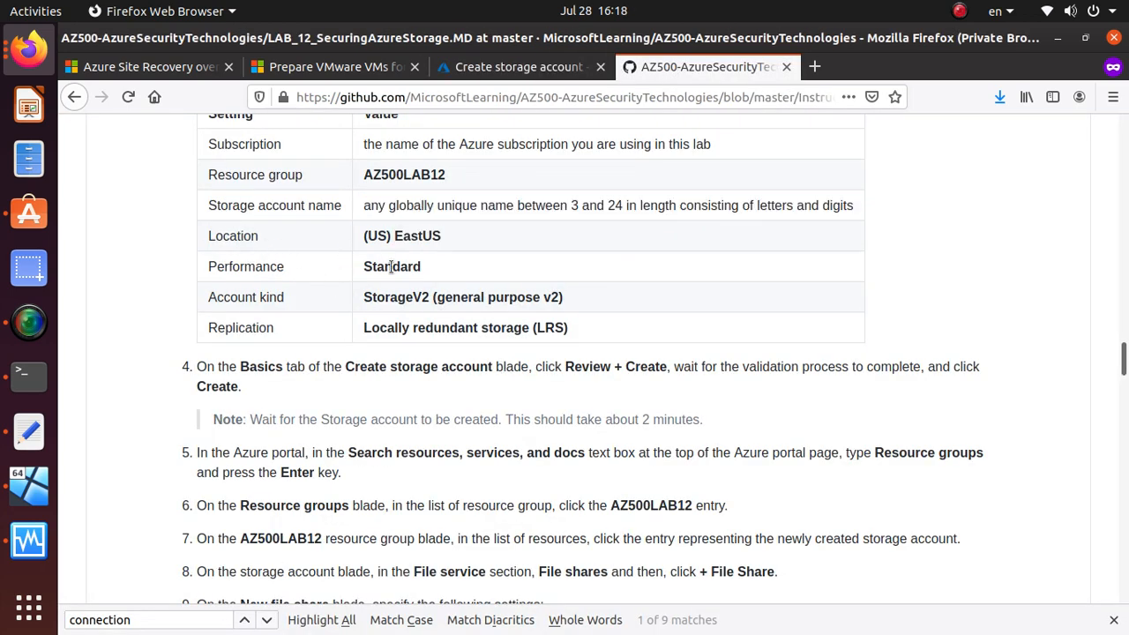
{"action": "double_click", "coordinate": [392, 267]}
{"action": "double_click", "coordinate": [450, 300]}
{"action": "triple_click", "coordinate": [450, 300]}
{"action": "double_click", "coordinate": [507, 328]}
Select StorageV2 (general purpose v2) as the account kind and set replication to Locally-redundant storage (LRS) in the Azure portal.
{"action": "left_click", "coordinate": [519, 67]}
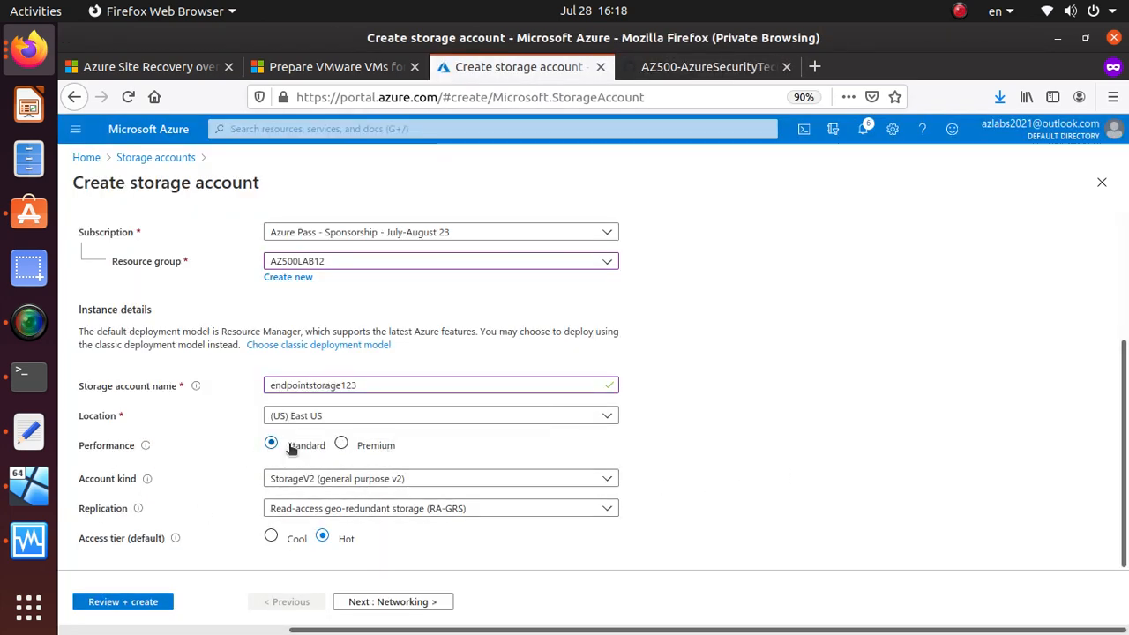
{"action": "left_click", "coordinate": [343, 484]}
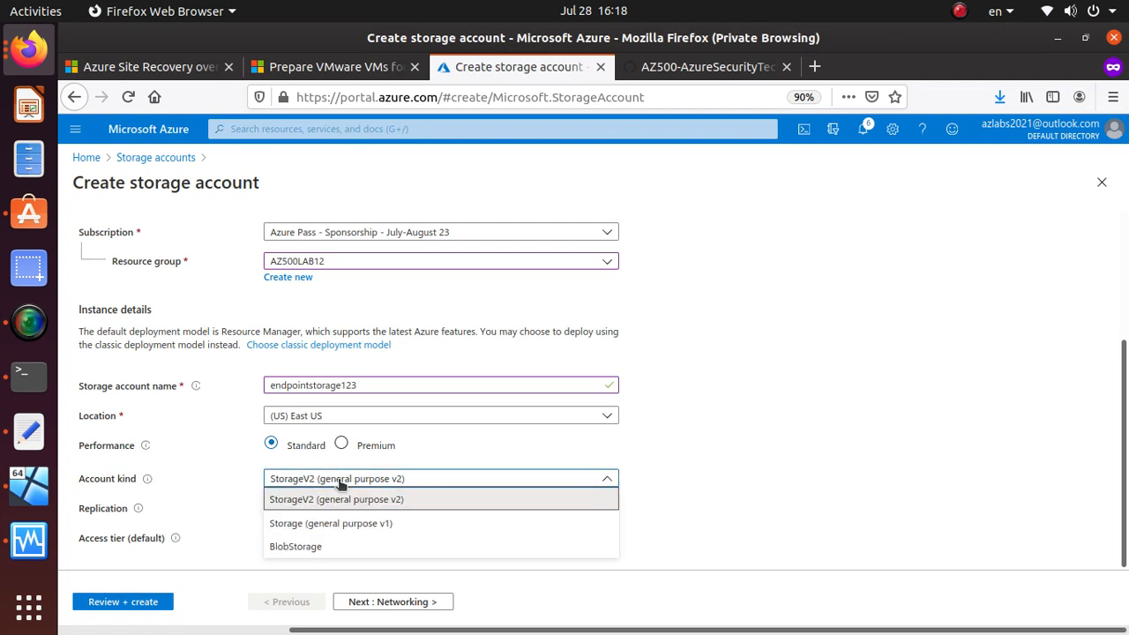
{"action": "left_click", "coordinate": [341, 483]}
{"action": "left_click", "coordinate": [353, 479]}
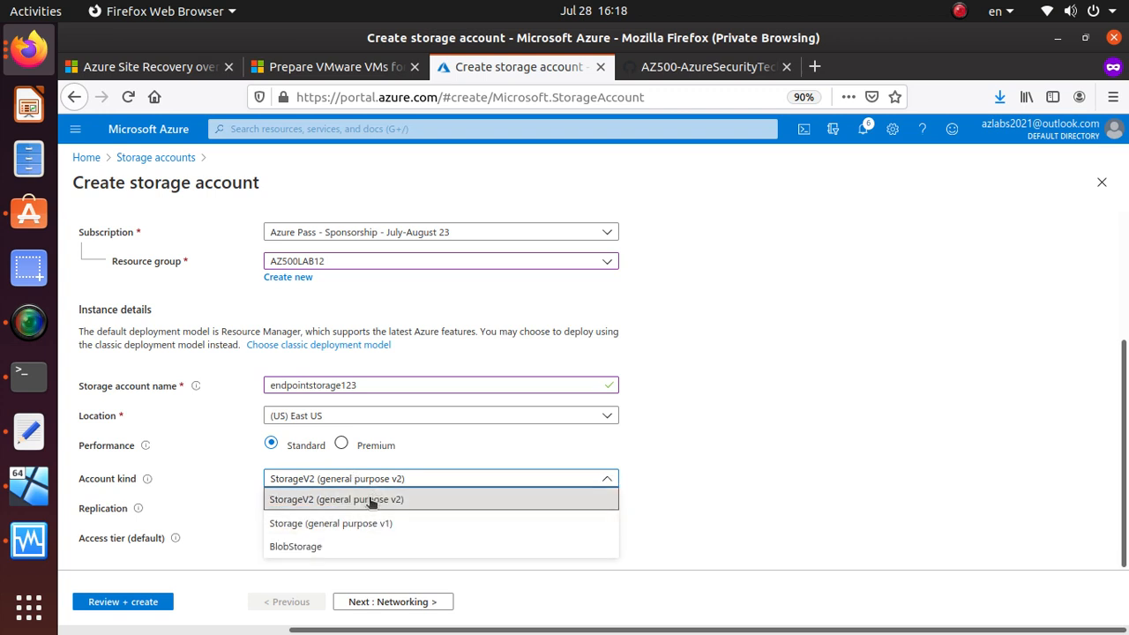
{"action": "left_click", "coordinate": [371, 500]}
{"action": "left_click", "coordinate": [373, 478]}
{"action": "left_click", "coordinate": [374, 477]}
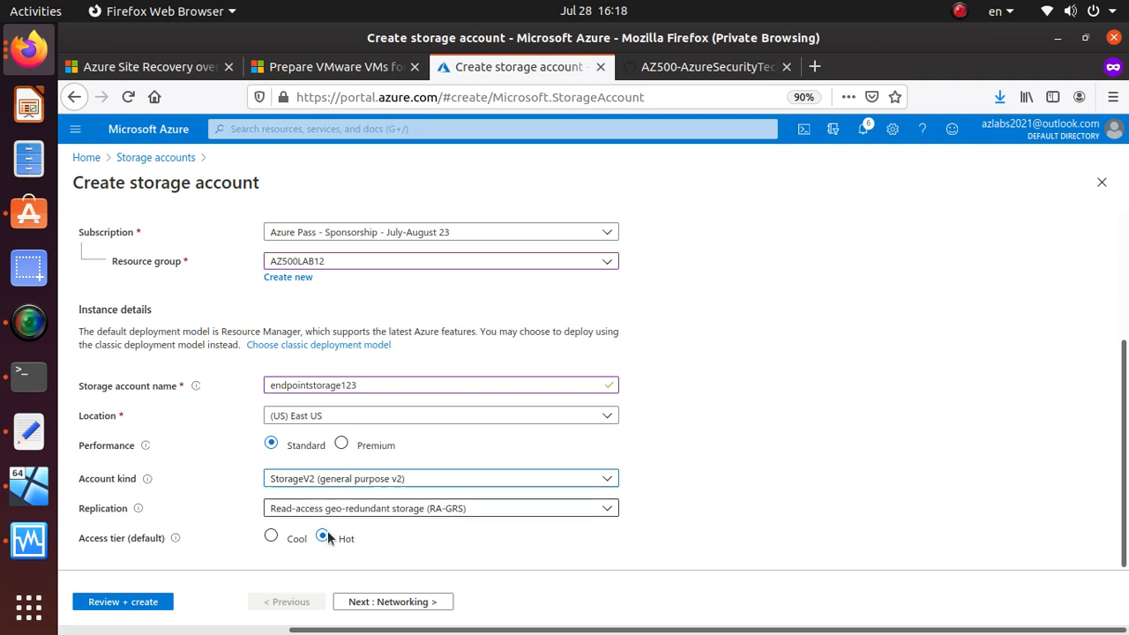
{"action": "left_click", "coordinate": [478, 513]}
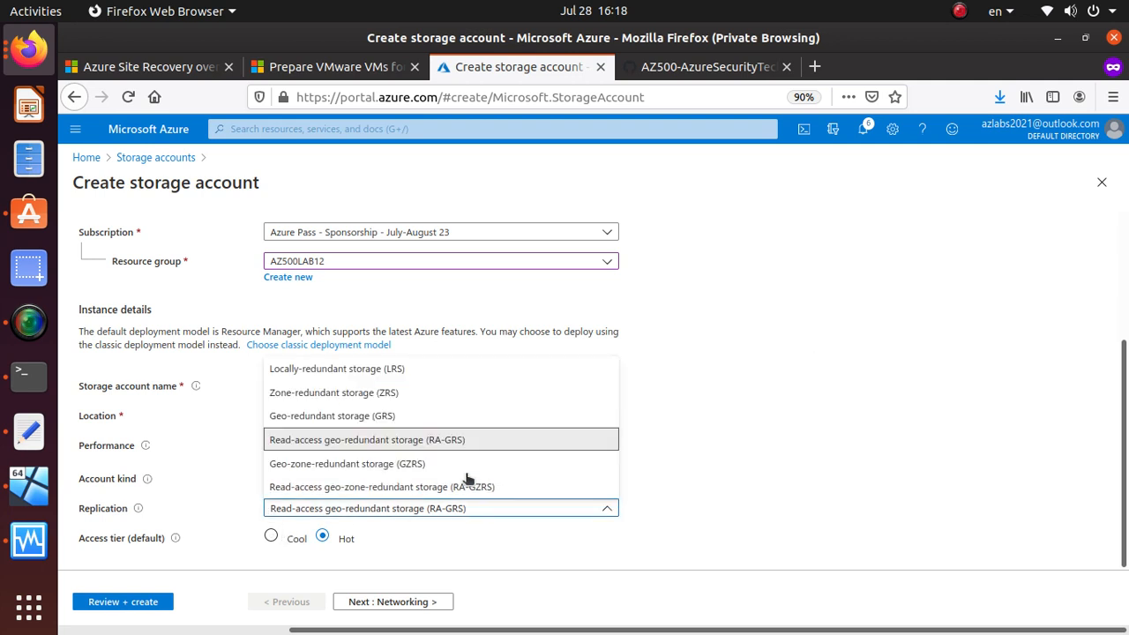
{"action": "left_click", "coordinate": [426, 369]}
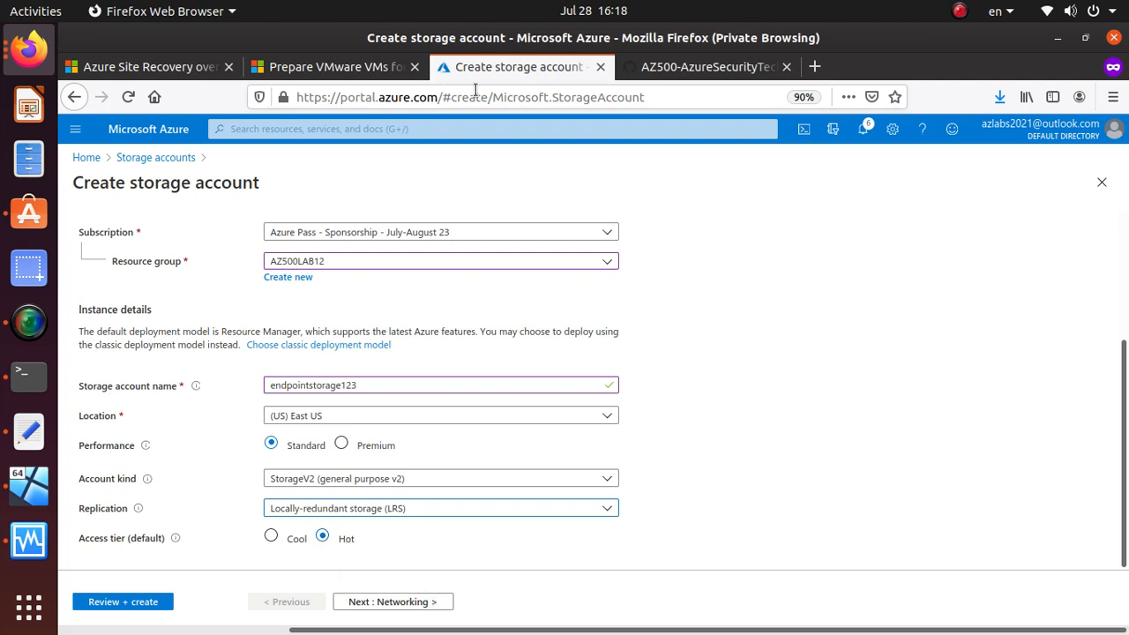
Read lab step 4 and its note on reviewing and creating the storage account.
{"action": "left_click", "coordinate": [704, 69]}
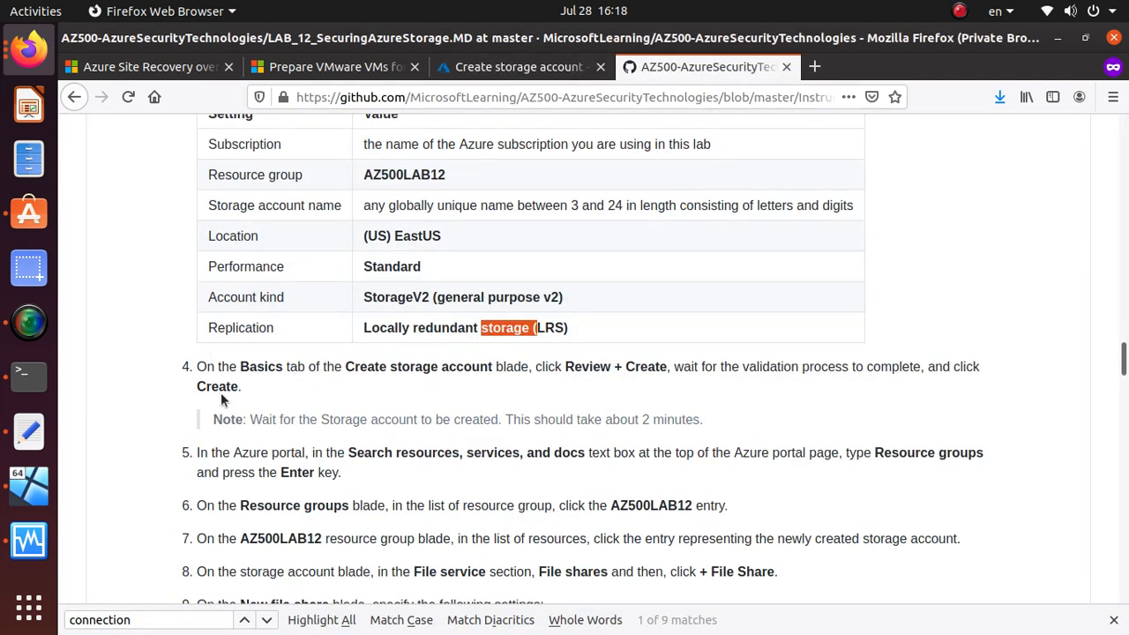
{"action": "left_click", "coordinate": [261, 376]}
{"action": "double_click", "coordinate": [644, 367]}
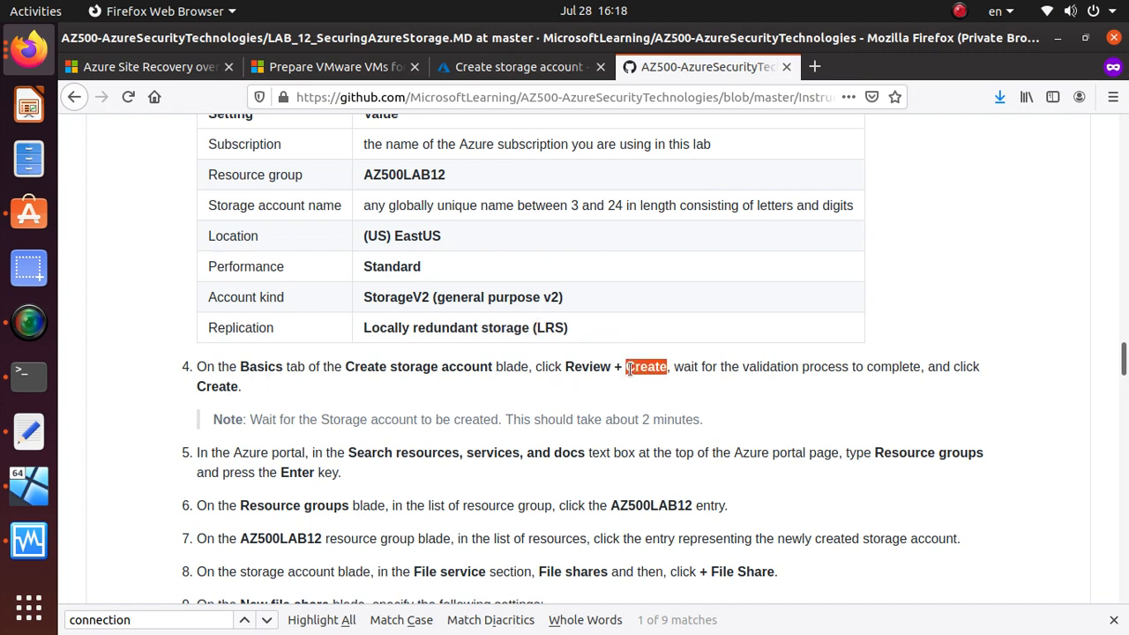
{"action": "left_click_drag", "start_coordinate": [704, 420], "coordinate": [194, 369]}
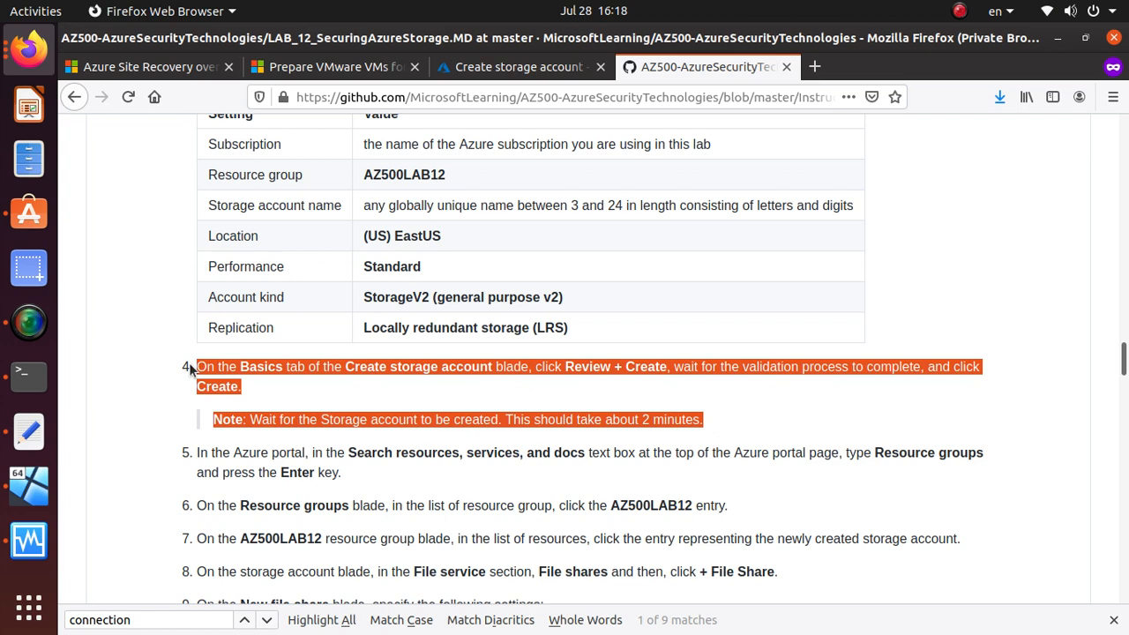
Keep the default networking options, enable soft delete for blobs and file shares, and open the storage account's Advanced settings.
{"action": "left_click", "coordinate": [517, 69]}
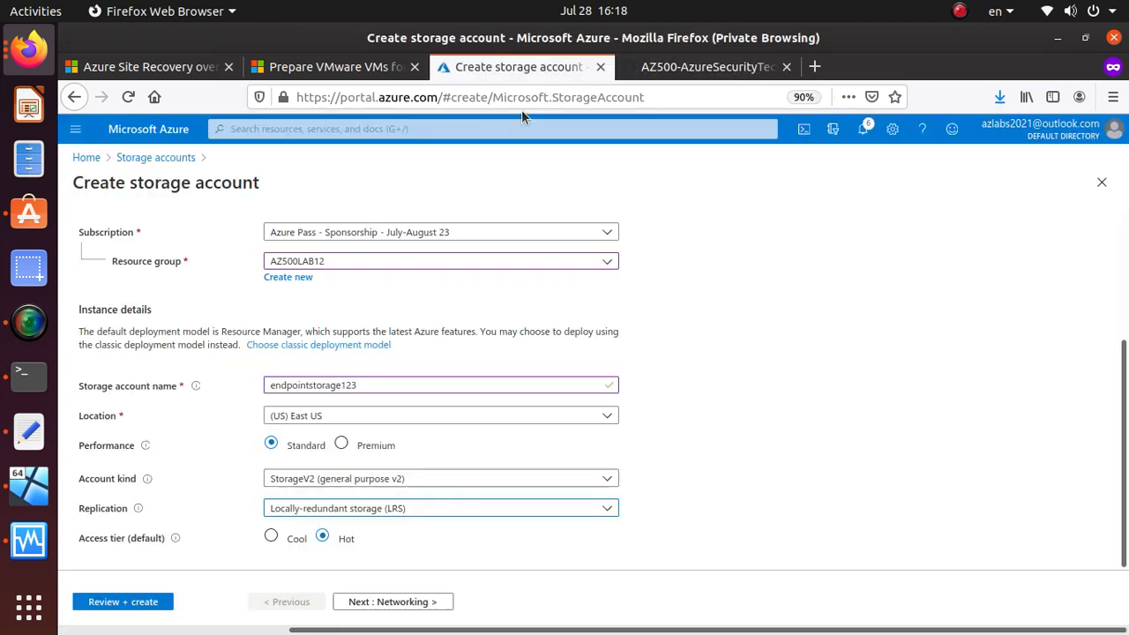
{"action": "left_click", "coordinate": [411, 602]}
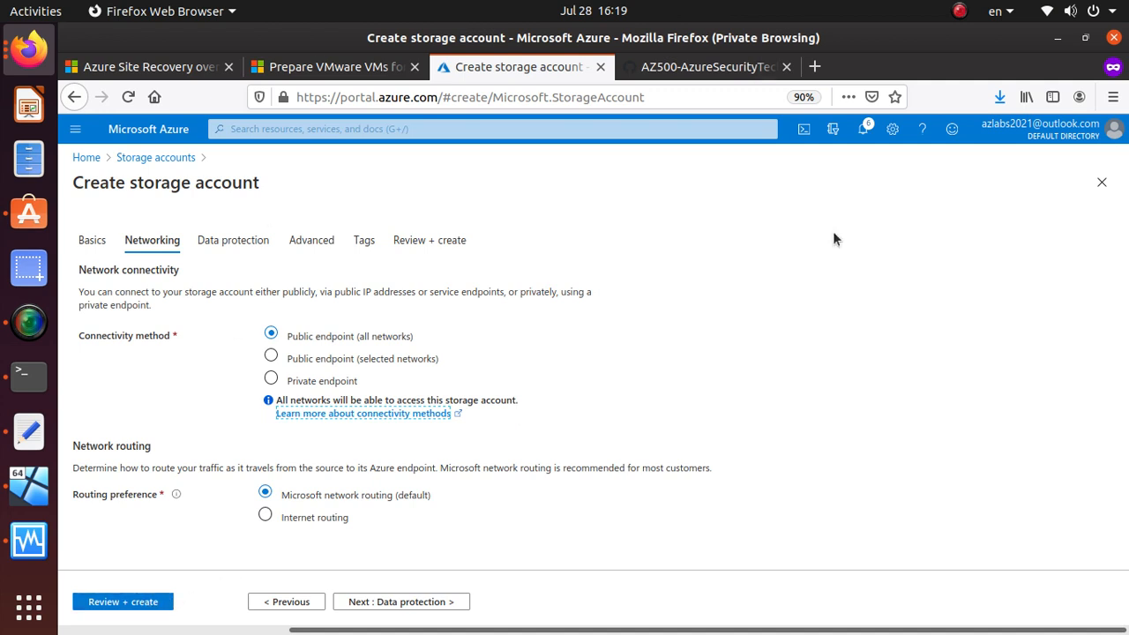
{"action": "left_click", "coordinate": [456, 602]}
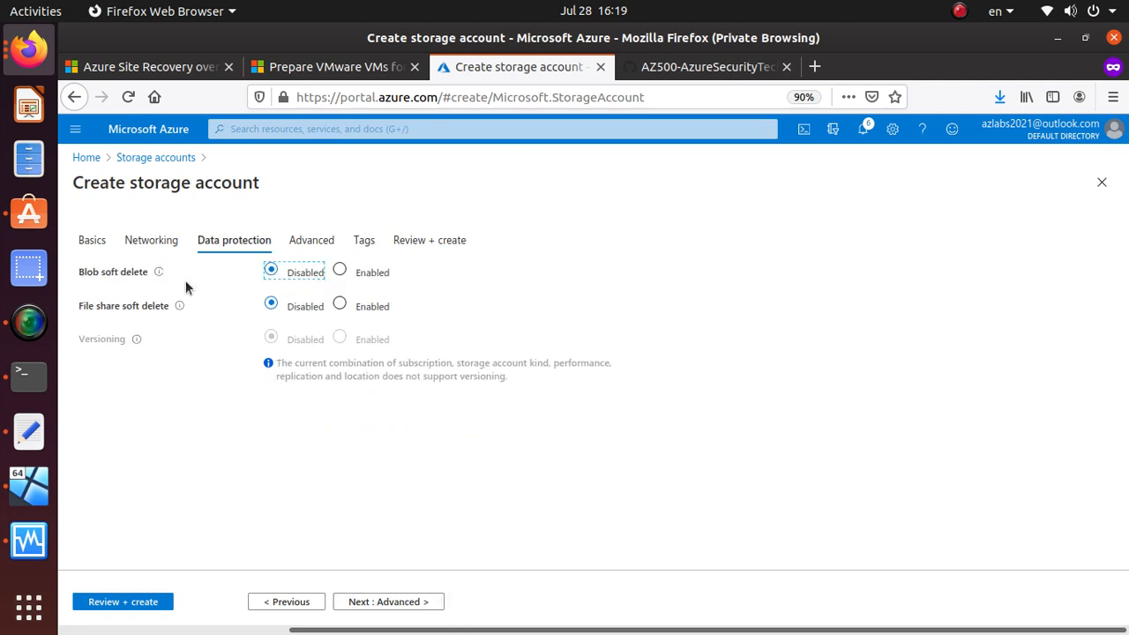
{"action": "left_click", "coordinate": [340, 271]}
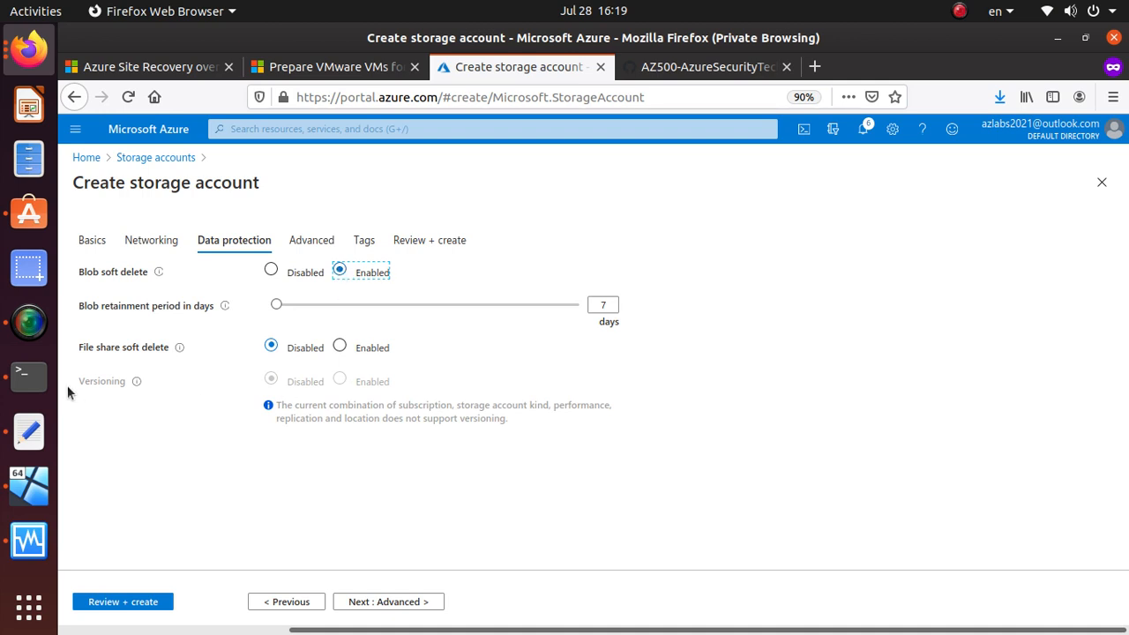
{"action": "left_click", "coordinate": [340, 347]}
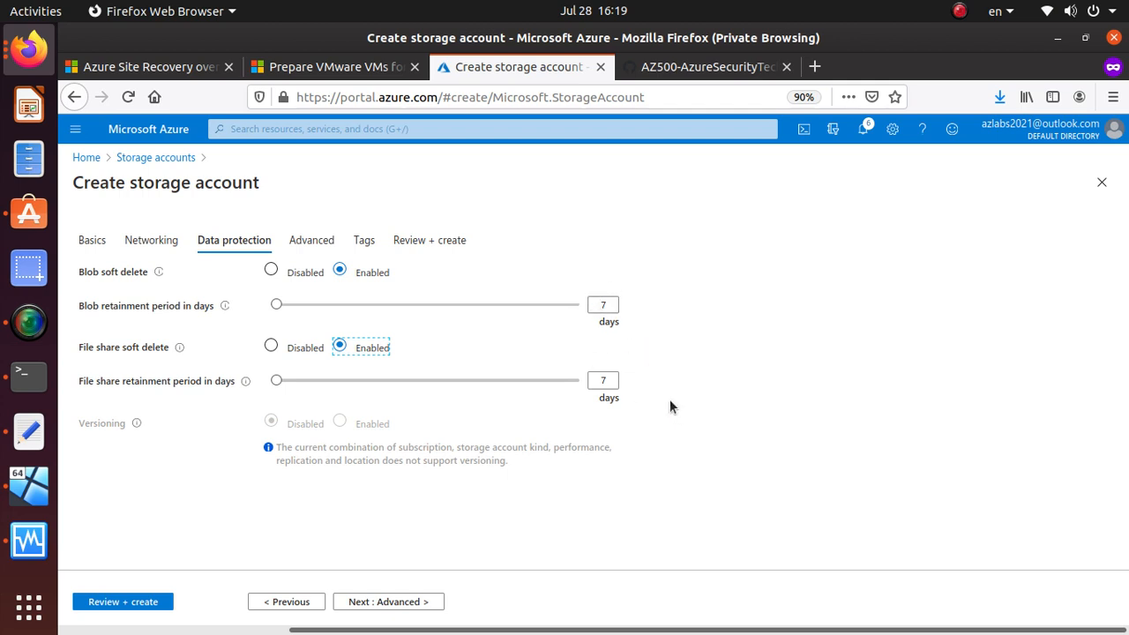
{"action": "left_click", "coordinate": [316, 244]}
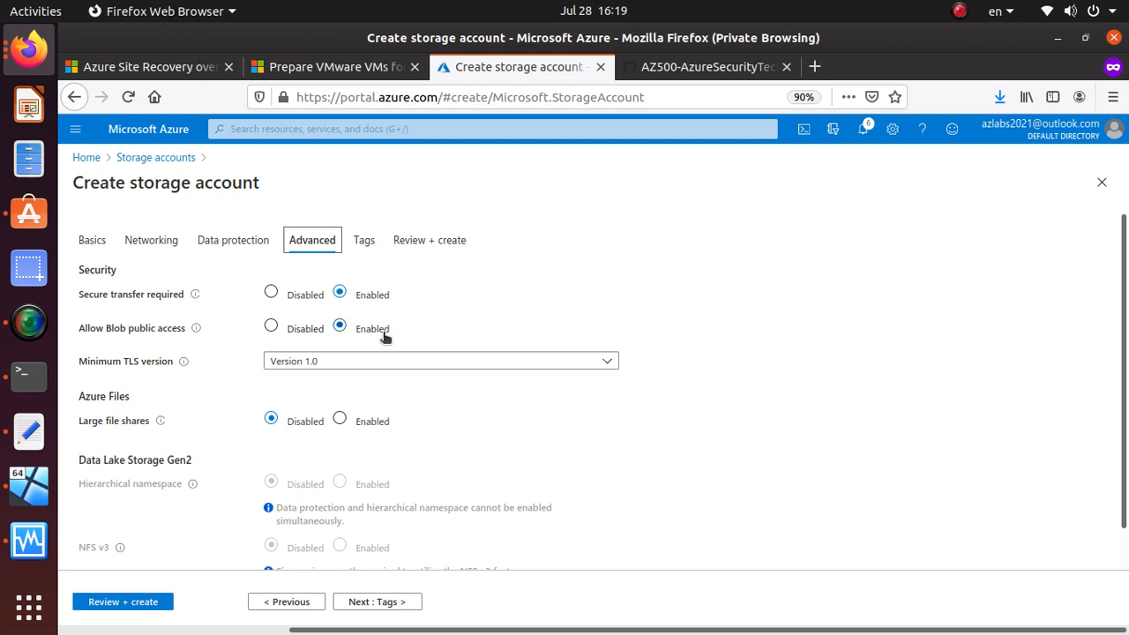
Set the storage account's minimum TLS version to Version 1.2 and keep large file shares disabled.
{"action": "left_click", "coordinate": [332, 361]}
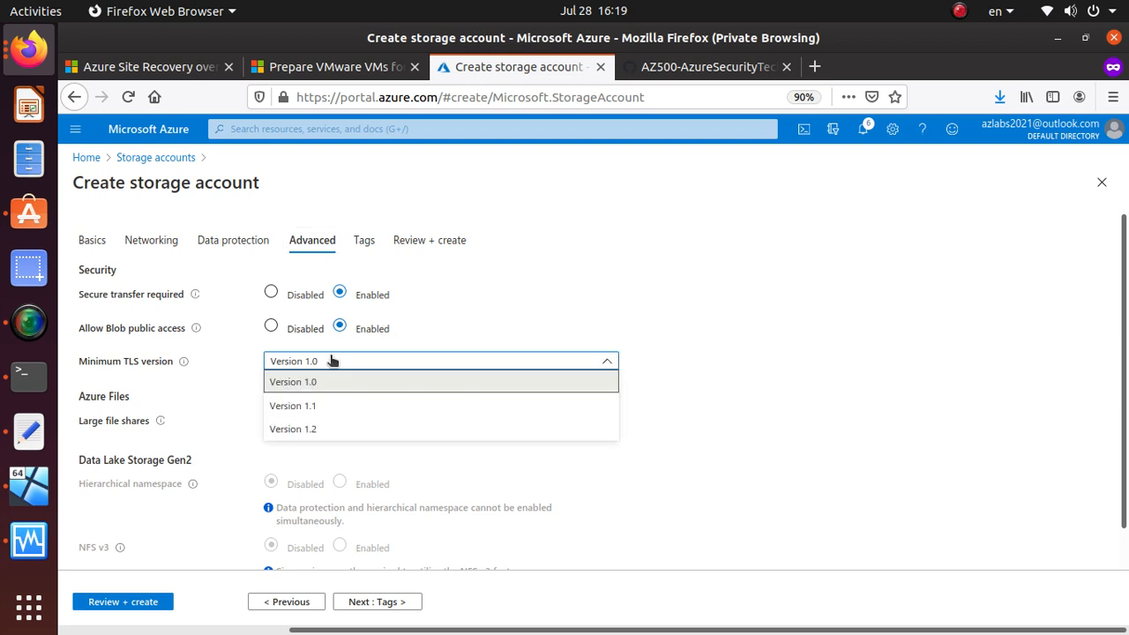
{"action": "left_click", "coordinate": [335, 429]}
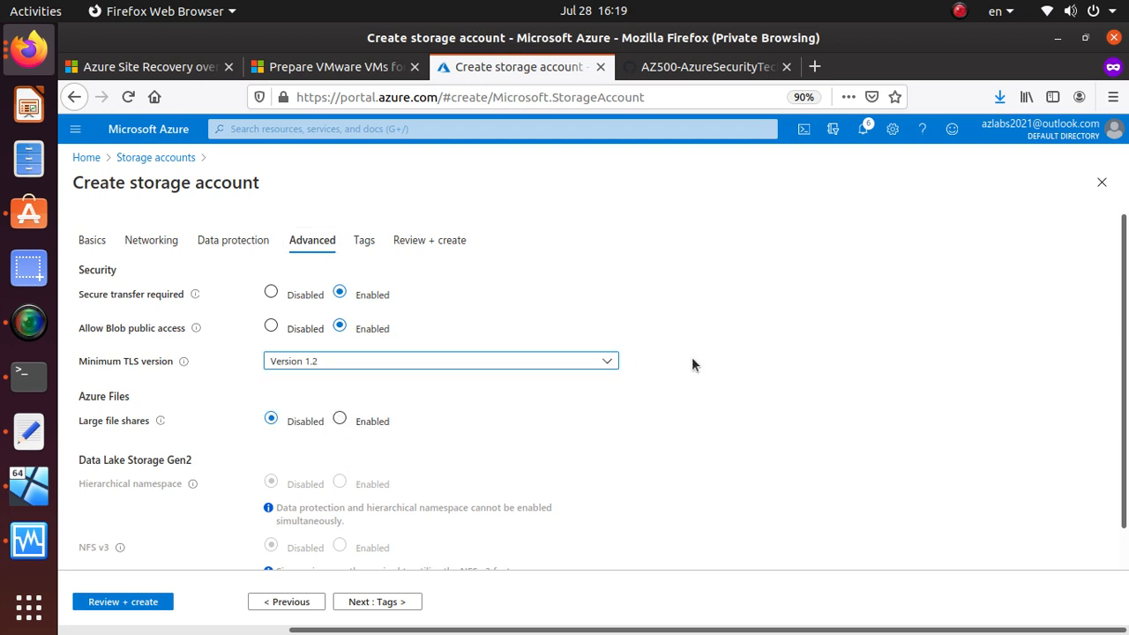
{"action": "left_click", "coordinate": [498, 362]}
{"action": "left_click", "coordinate": [498, 361]}
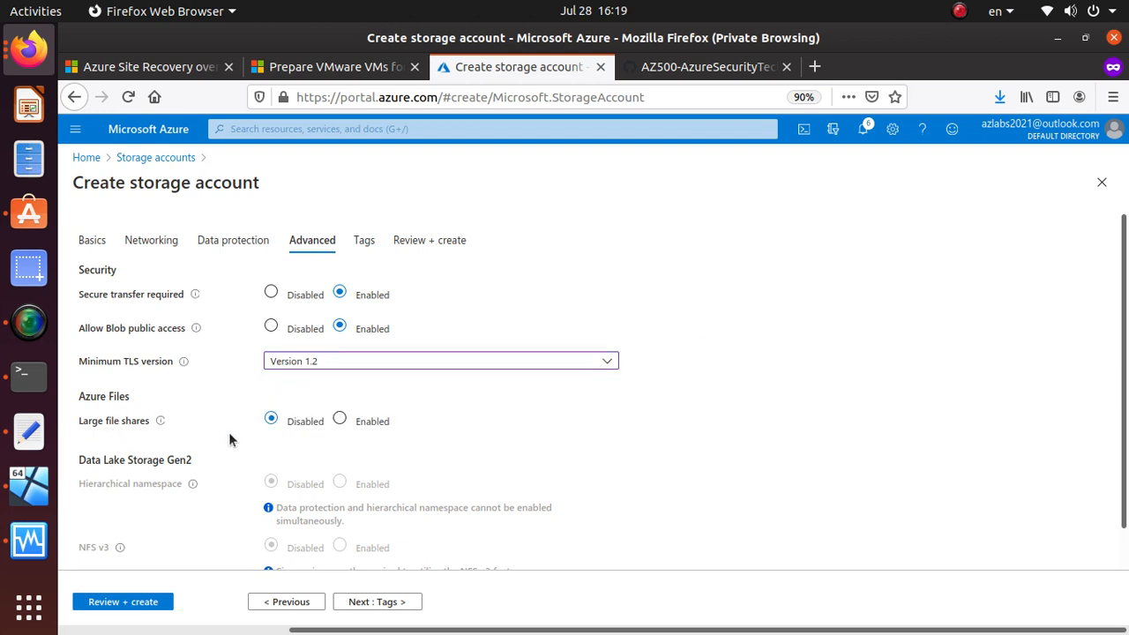
{"action": "left_click", "coordinate": [340, 419]}
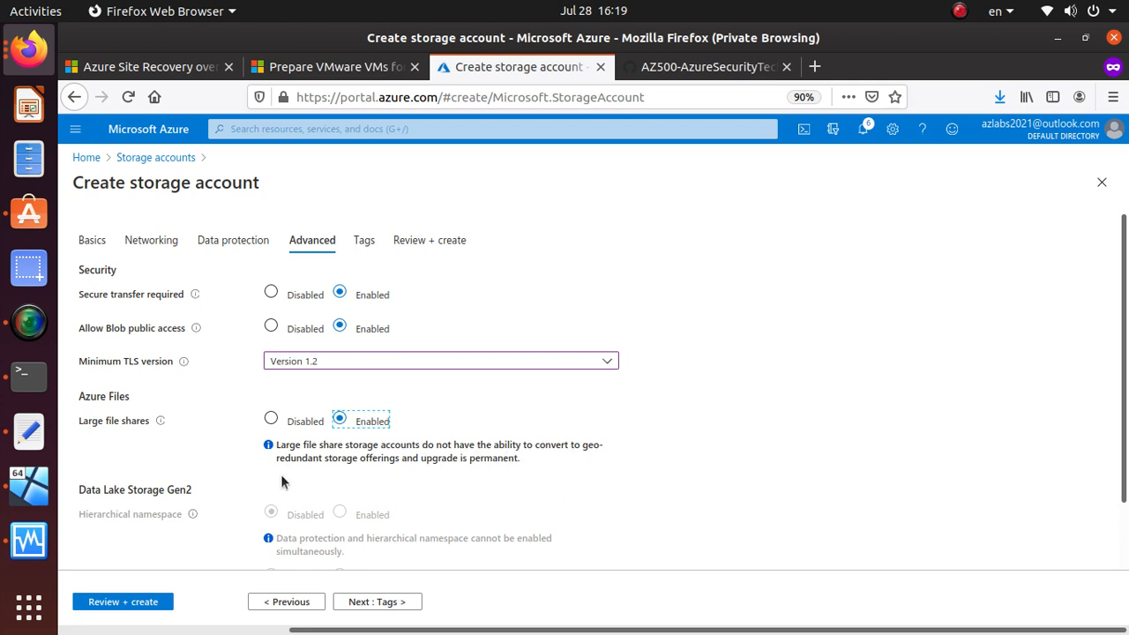
{"action": "left_click", "coordinate": [271, 419]}
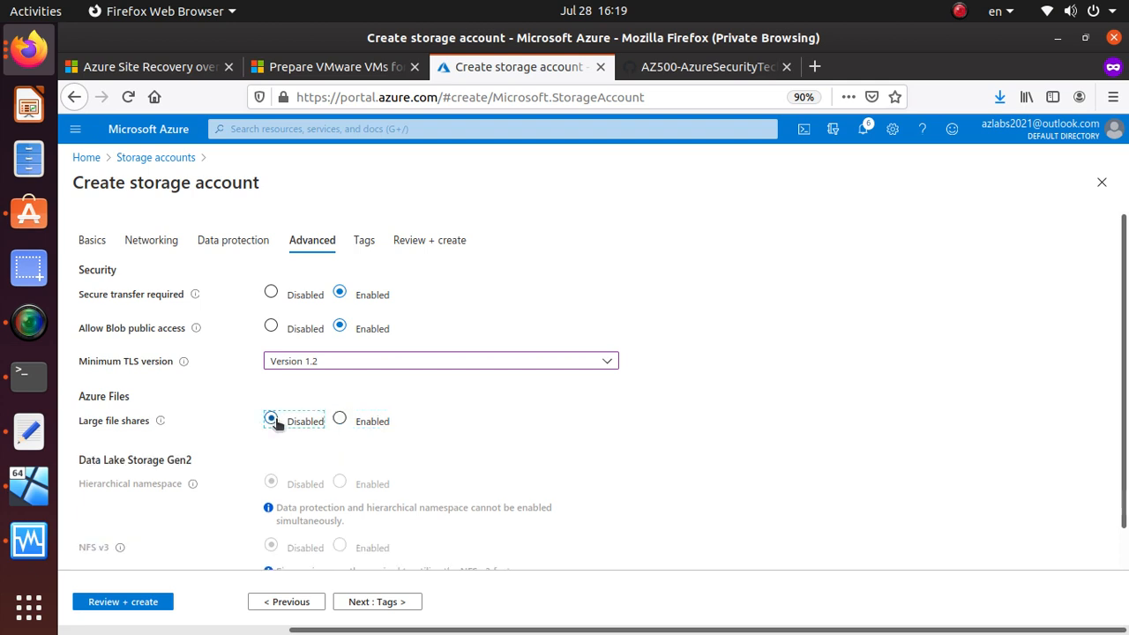
{"action": "scroll", "coordinate": [215, 433], "scroll_direction": "down", "scroll_amount": 1}
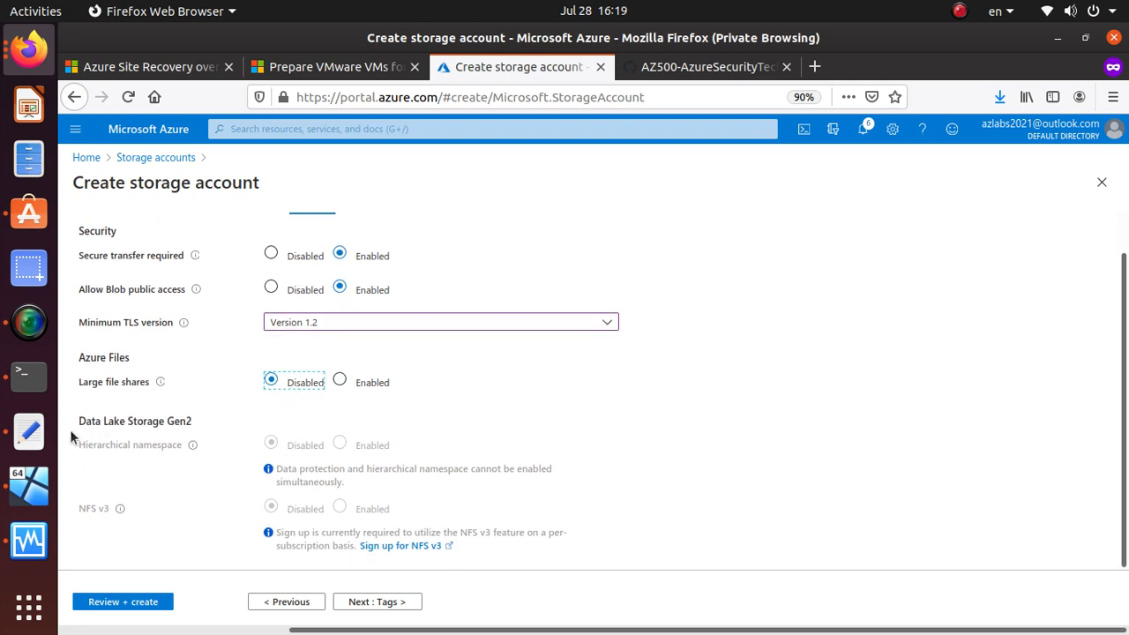
Leave the tags empty and review the configuration summary of the storage account.
{"action": "left_click", "coordinate": [393, 603]}
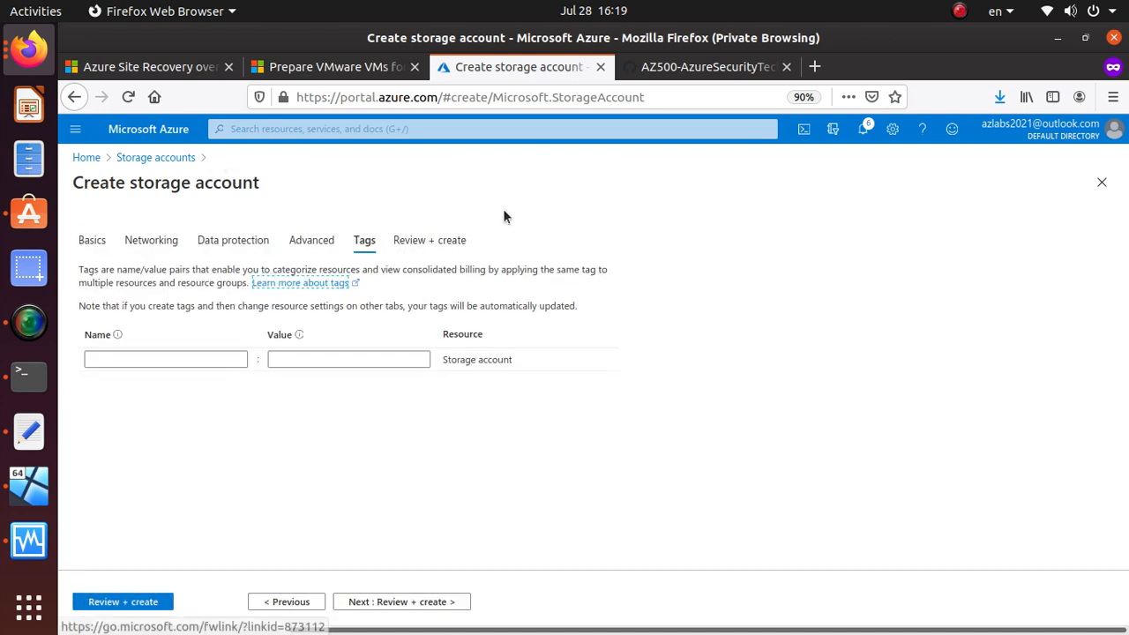
{"action": "left_click", "coordinate": [453, 603]}
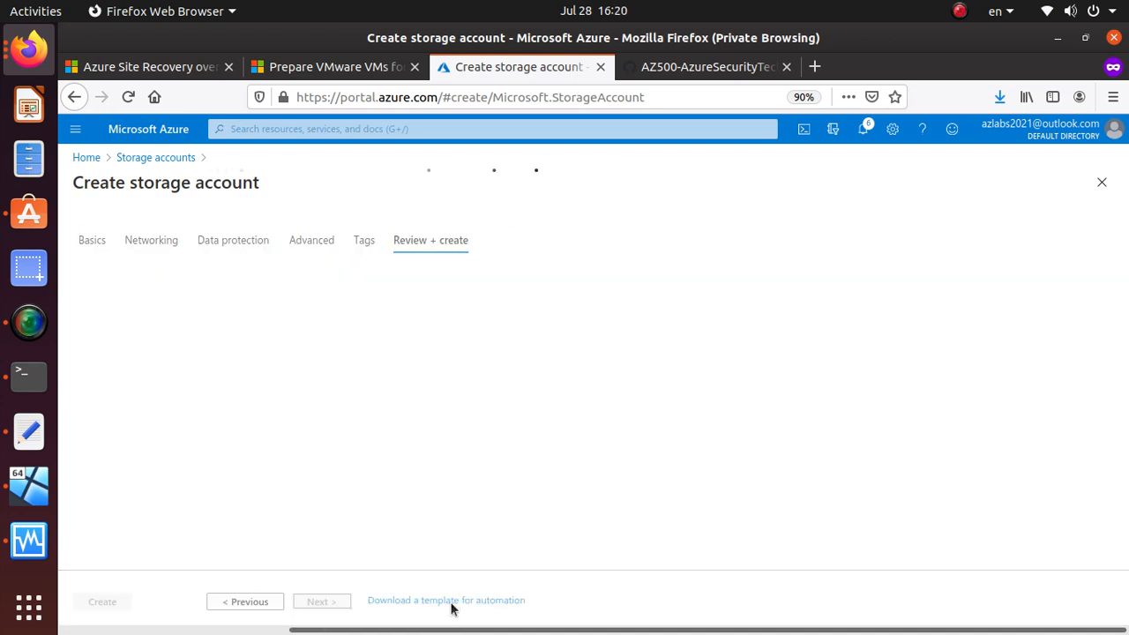
{"action": "scroll", "coordinate": [487, 452], "scroll_direction": "down", "scroll_amount": 6}
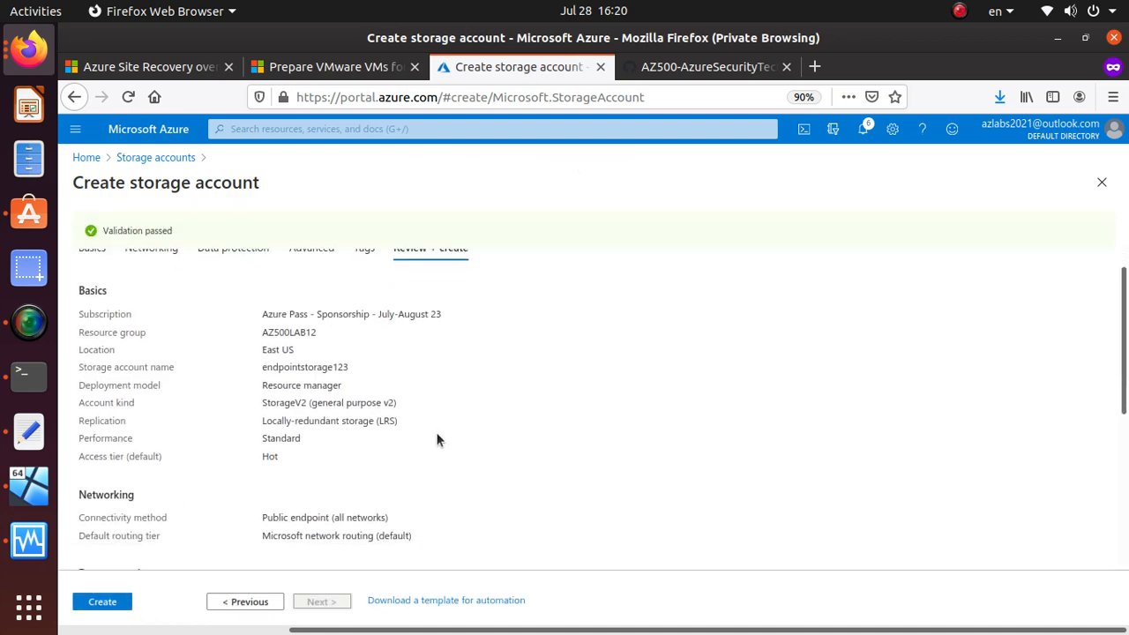
{"action": "scroll", "coordinate": [456, 412], "scroll_direction": "up", "scroll_amount": 6}
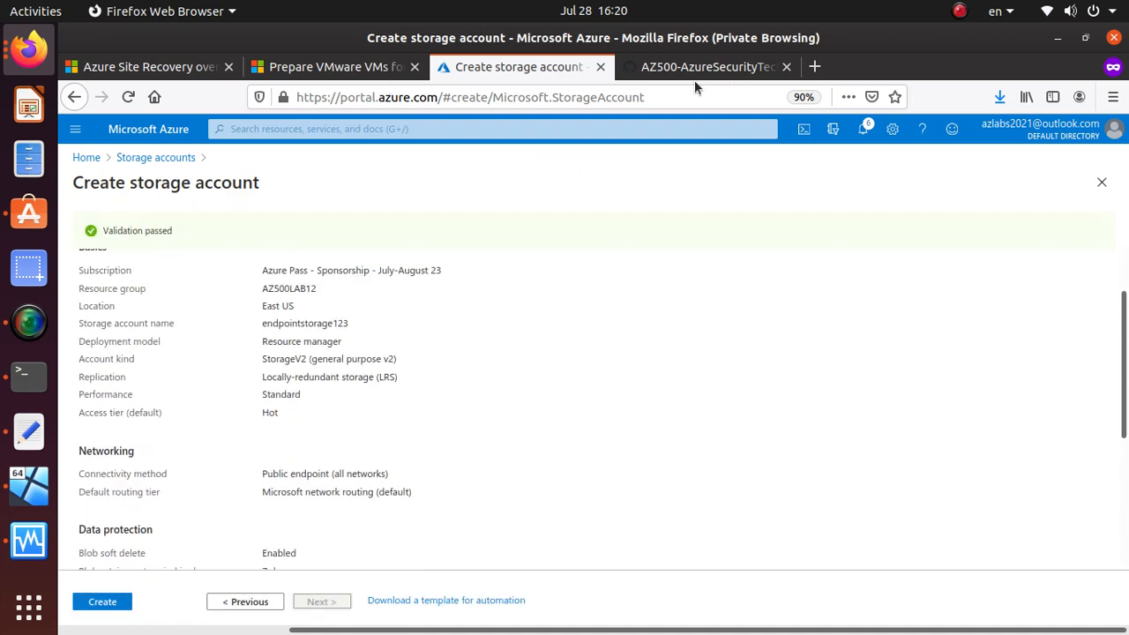
Check lab steps 4 to 10 in the GitHub lab guide and create the storage account endpointstorage123 in the Azure portal.
{"action": "left_click", "coordinate": [706, 66]}
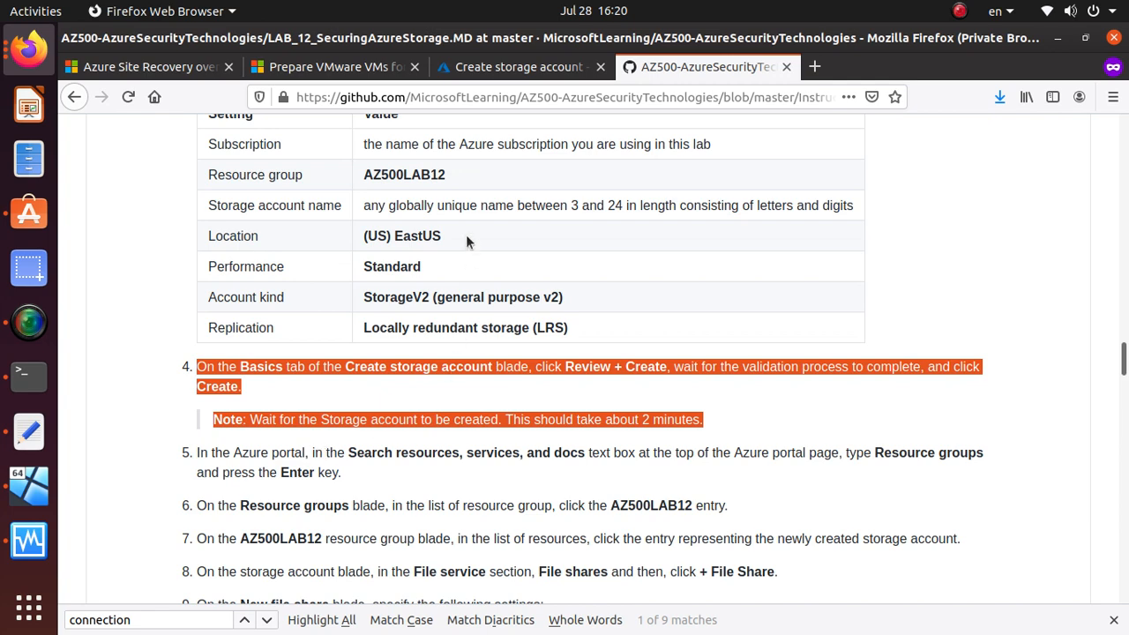
{"action": "scroll", "coordinate": [466, 235], "scroll_direction": "up", "scroll_amount": 2}
{"action": "scroll", "coordinate": [333, 369], "scroll_direction": "down", "scroll_amount": 3}
{"action": "scroll", "coordinate": [349, 389], "scroll_direction": "down", "scroll_amount": 2}
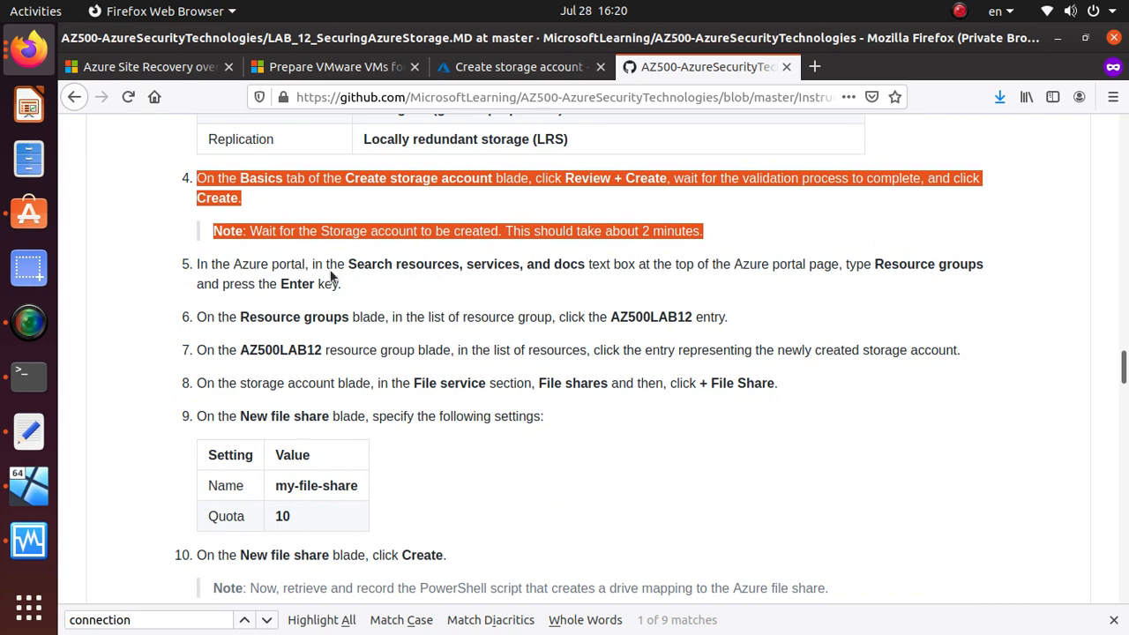
{"action": "left_click", "coordinate": [494, 67]}
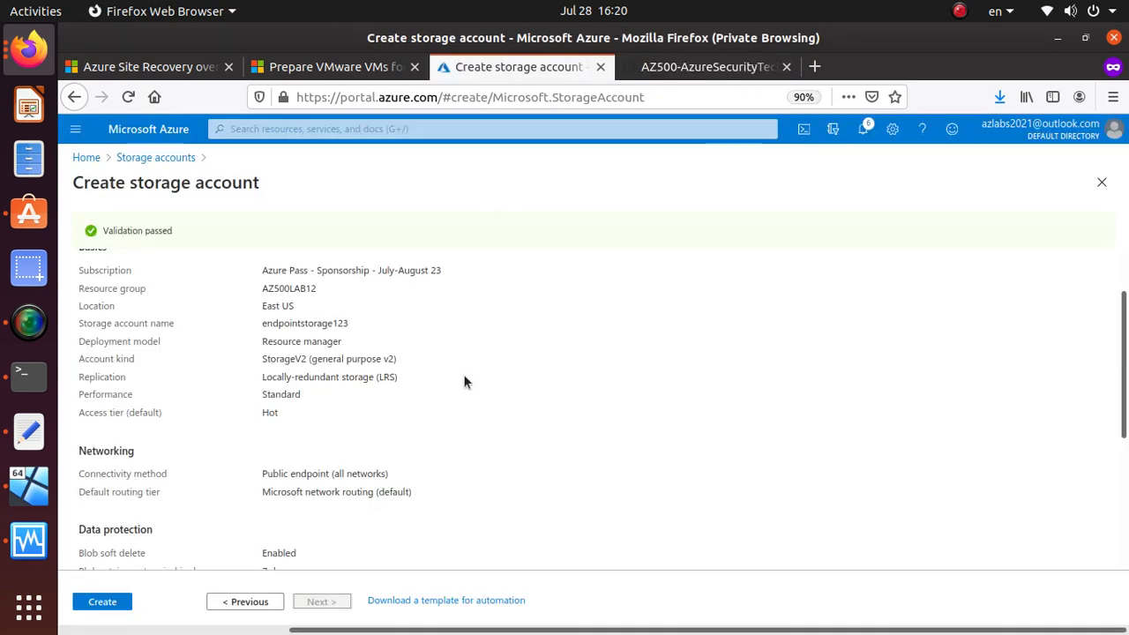
{"action": "left_click", "coordinate": [103, 603]}
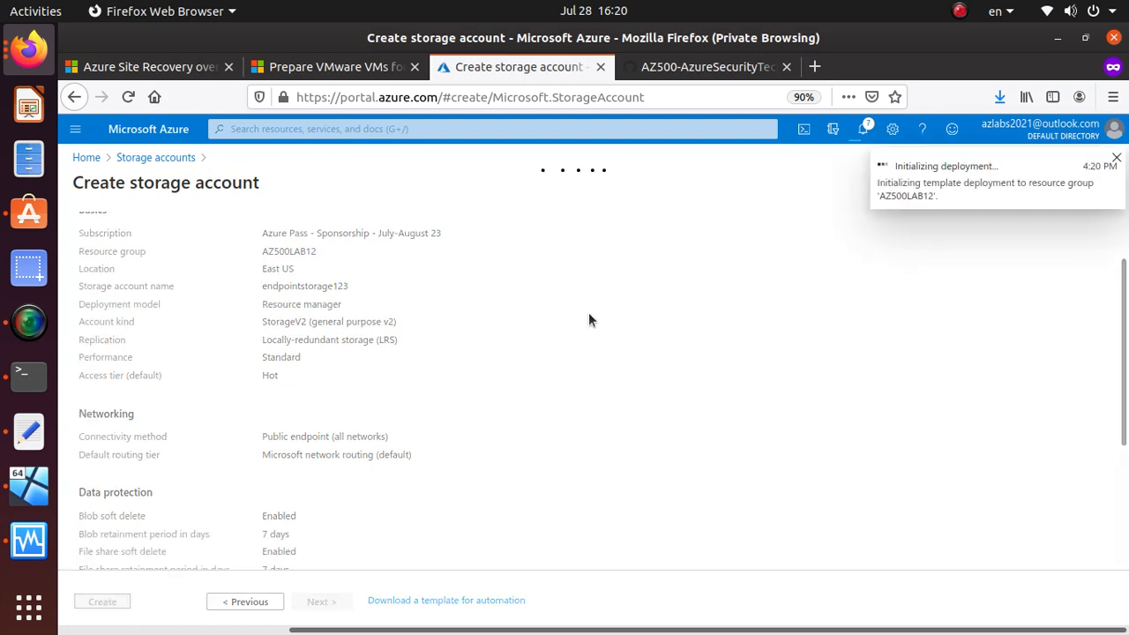
Read the lab's file share steps on GitHub, and open the newly deployed storage account endpointstorage123 in the Azure portal.
{"action": "left_click", "coordinate": [710, 67]}
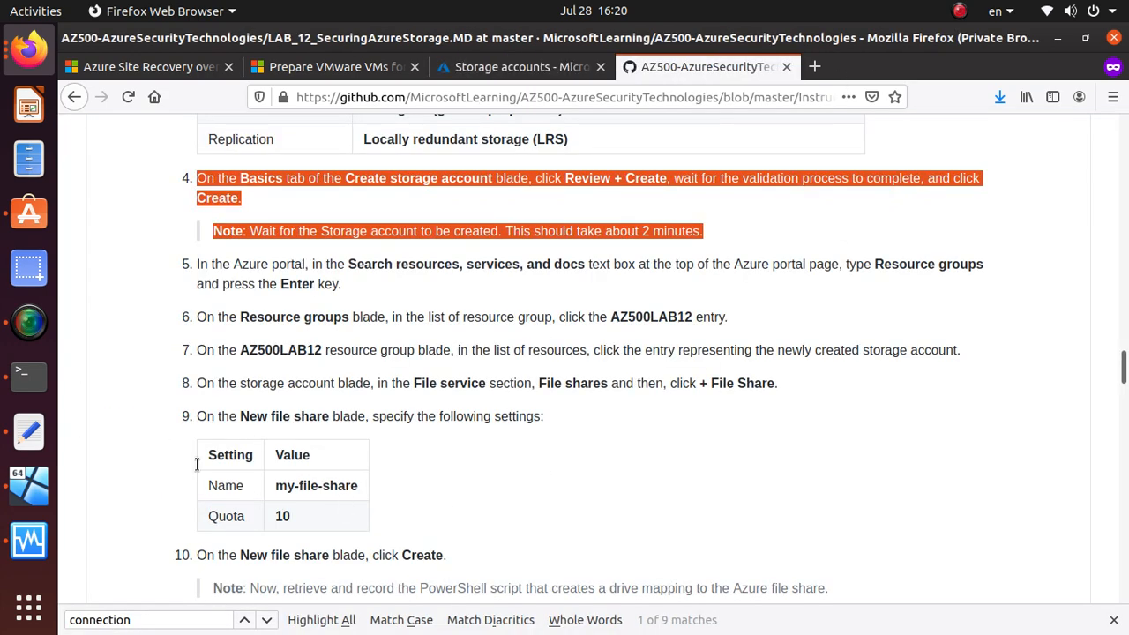
{"action": "scroll", "coordinate": [176, 423], "scroll_direction": "down", "scroll_amount": 4}
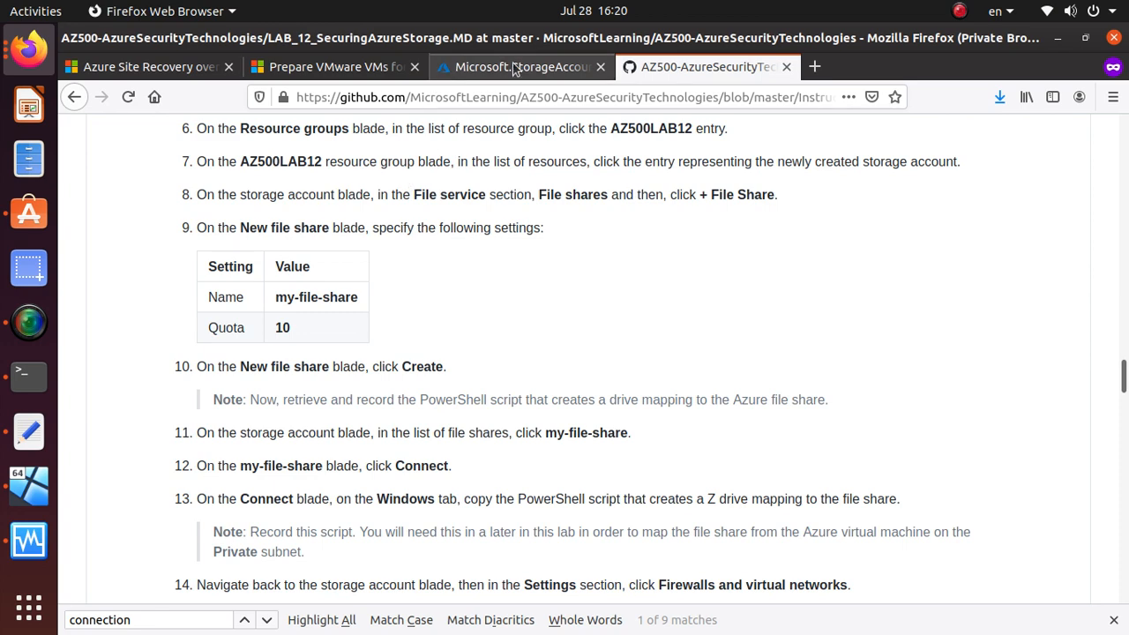
{"action": "left_click", "coordinate": [441, 69]}
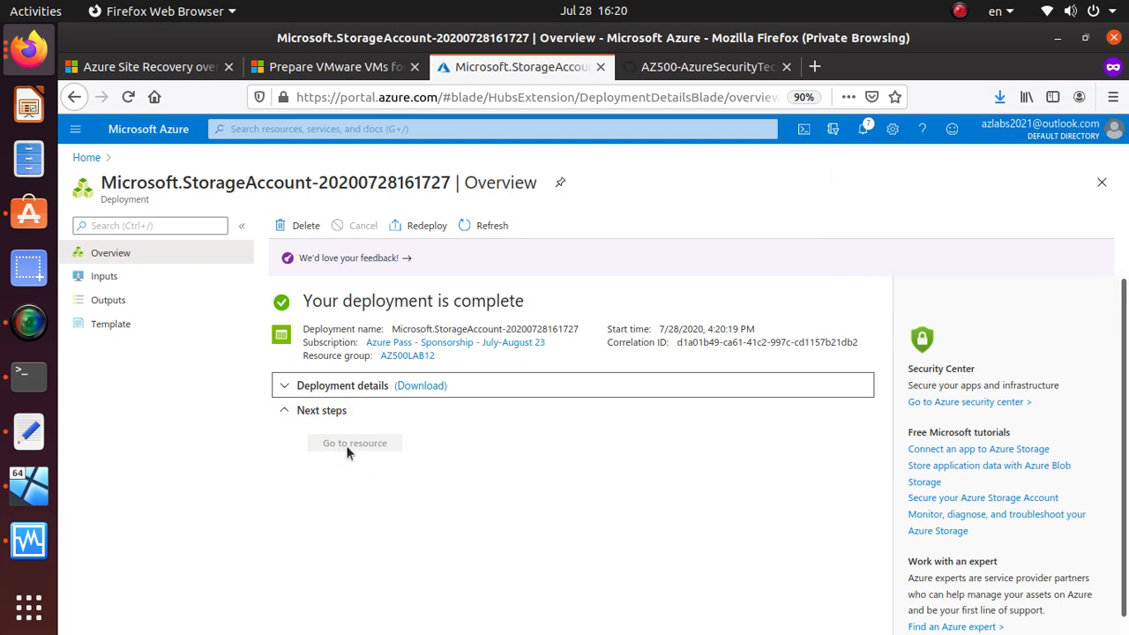
{"action": "left_click", "coordinate": [865, 129]}
{"action": "left_click", "coordinate": [810, 302]}
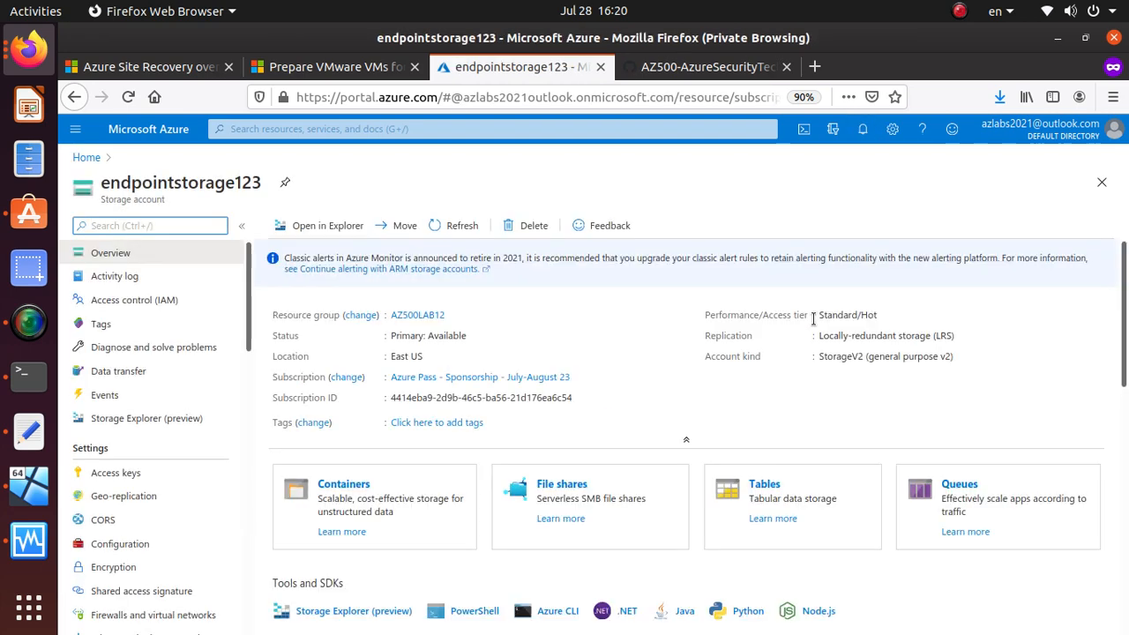
{"action": "double_click", "coordinate": [218, 182]}
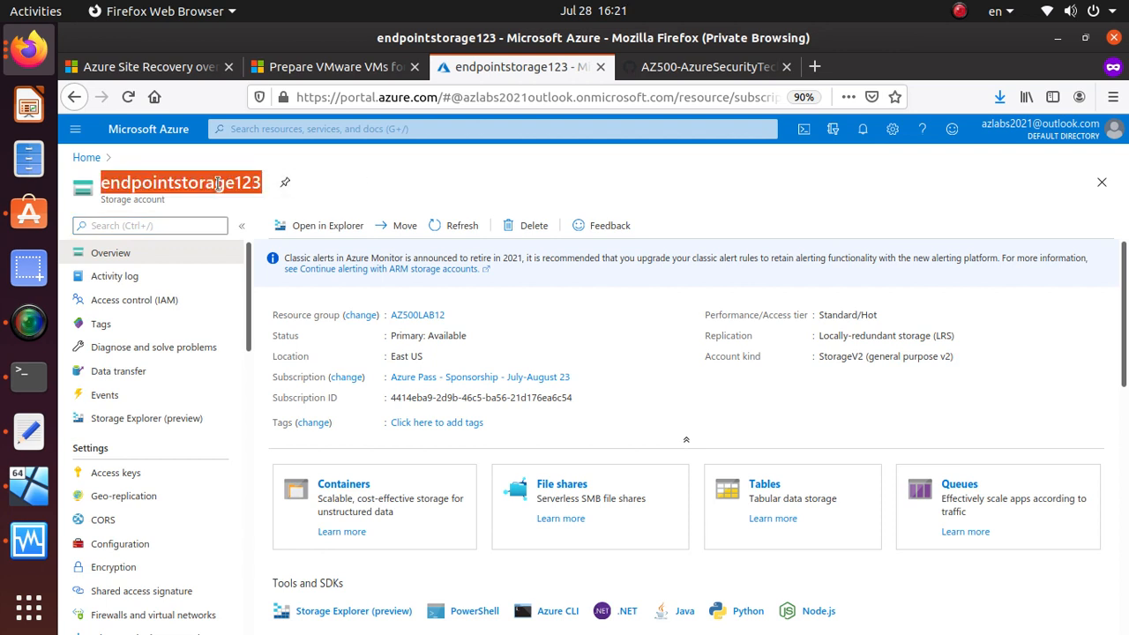
{"action": "triple_click", "coordinate": [147, 203]}
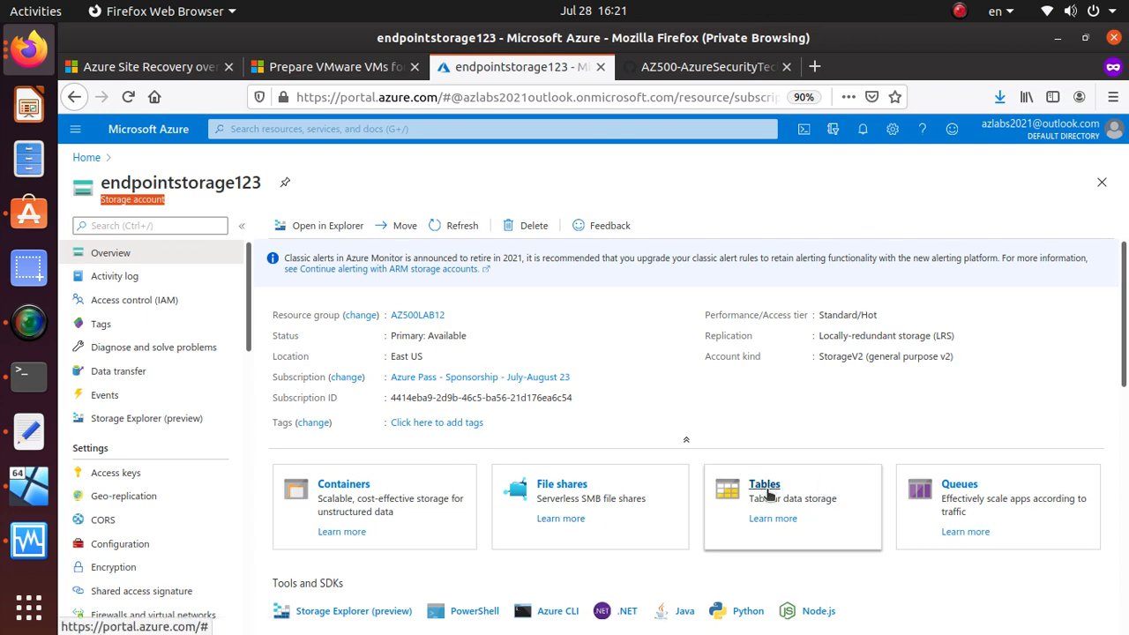
Create a file share in endpointstorage123 with the name my-file-share copied from lab step 9 and a quota of 10 GiB.
{"action": "left_click", "coordinate": [563, 487]}
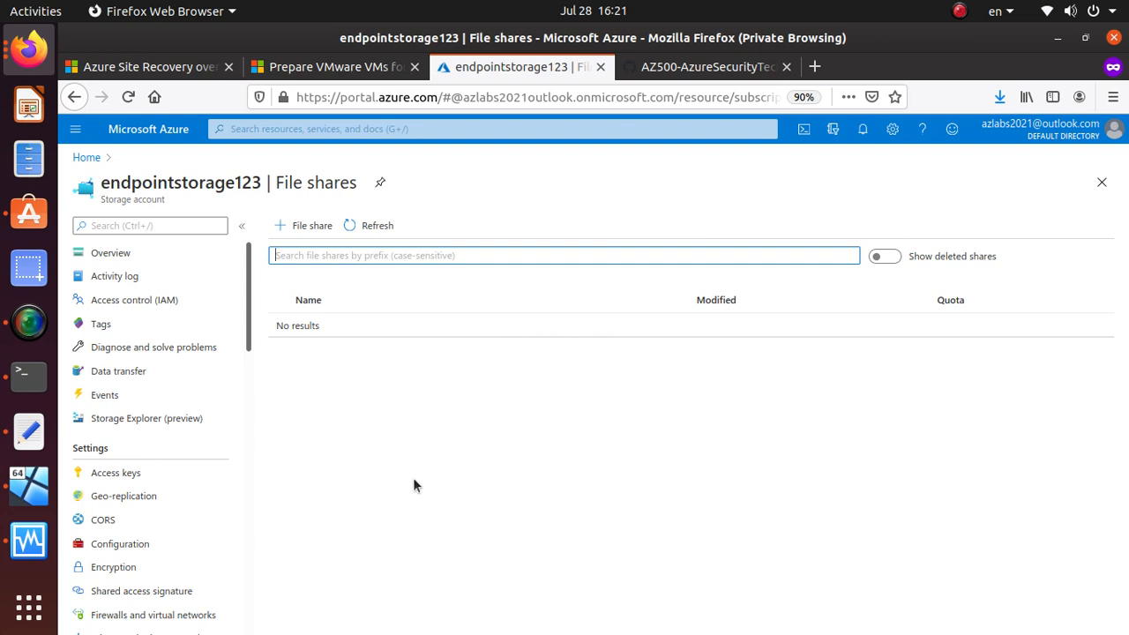
{"action": "left_click", "coordinate": [307, 226]}
{"action": "left_click", "coordinate": [685, 67]}
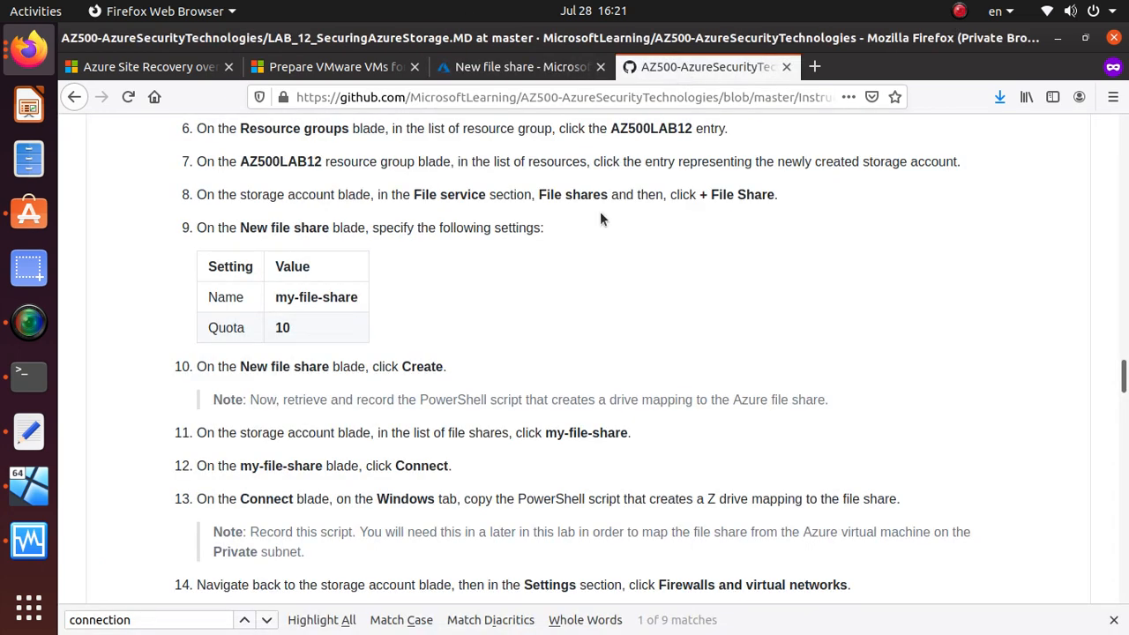
{"action": "triple_click", "coordinate": [315, 297]}
{"action": "key", "text": "ctrl+c"}
{"action": "right_click", "coordinate": [315, 297]}
{"action": "left_click", "coordinate": [325, 312]}
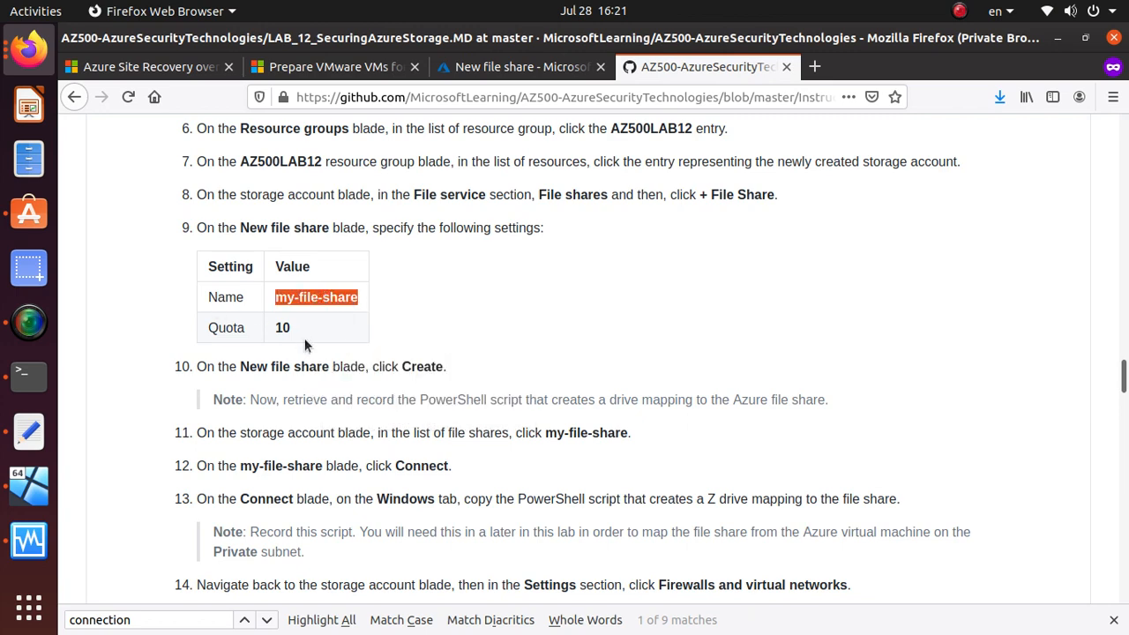
{"action": "left_click", "coordinate": [514, 67]}
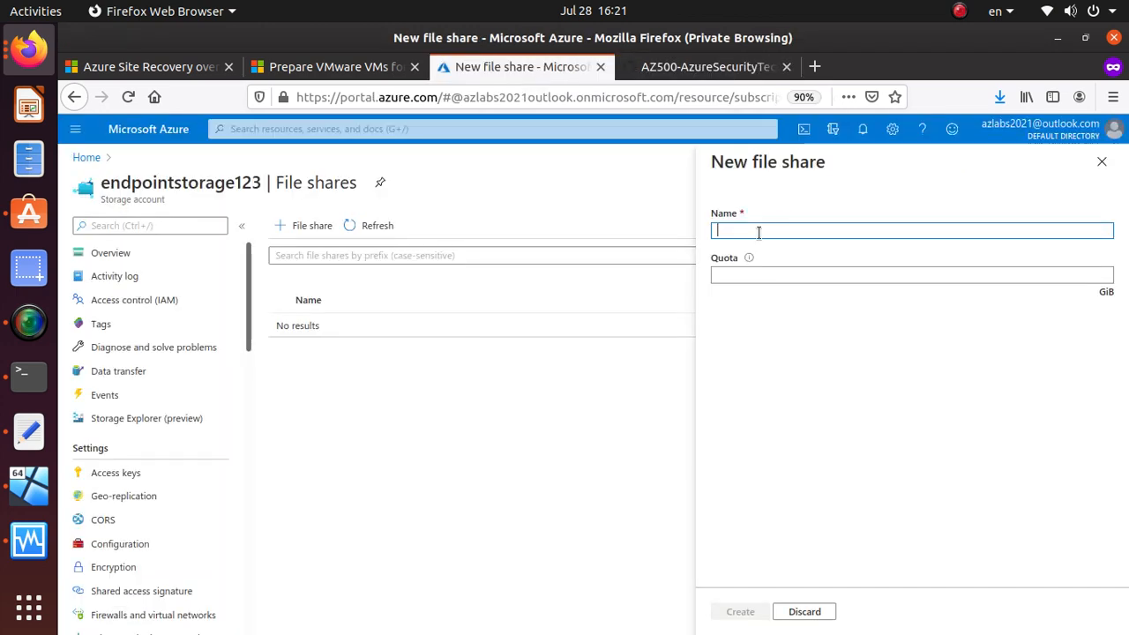
{"action": "key", "text": "ctrl+v"}
{"action": "left_click", "coordinate": [758, 273]}
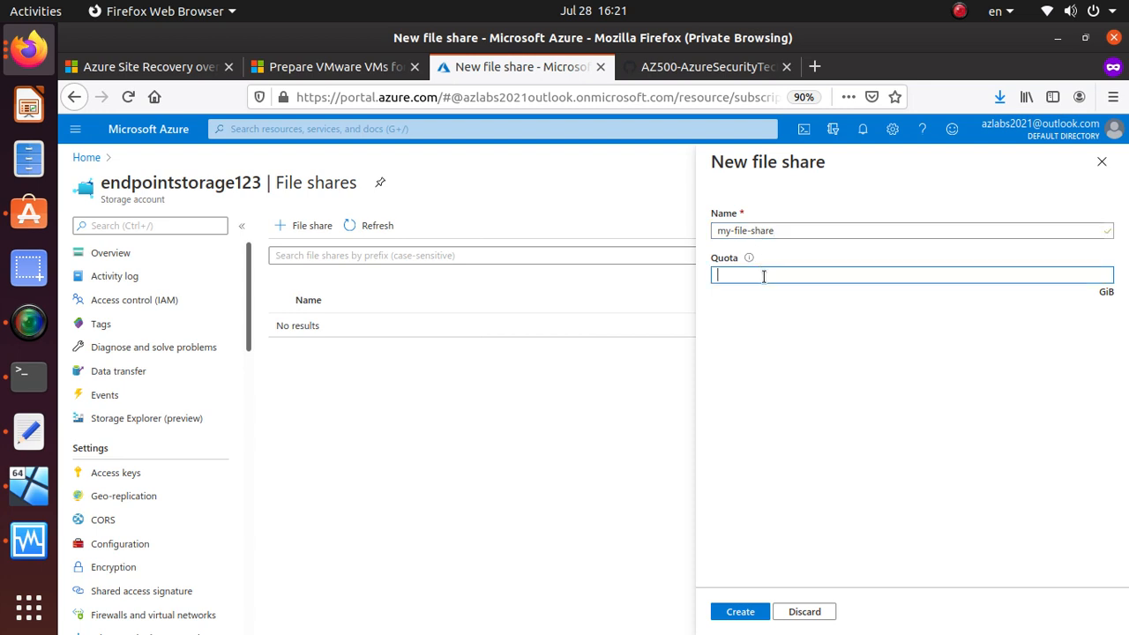
{"action": "type", "text": "10"}
{"action": "left_click", "coordinate": [749, 611]}
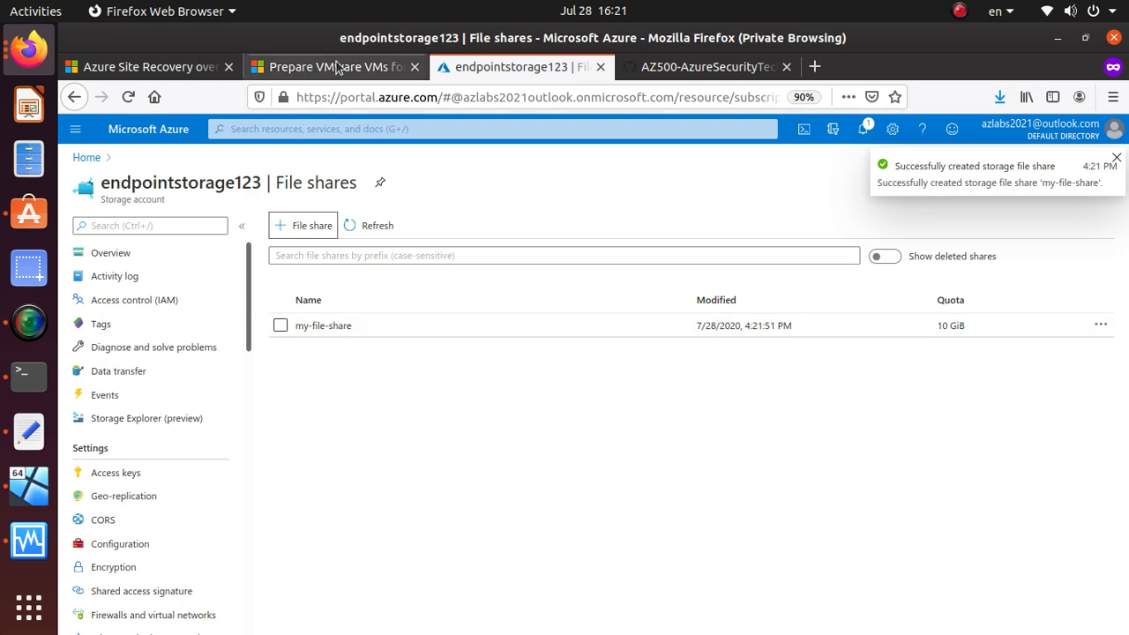
Read lab steps 11 to 13 on GitHub about opening my-file-share and getting its connection script.
{"action": "left_click", "coordinate": [685, 69]}
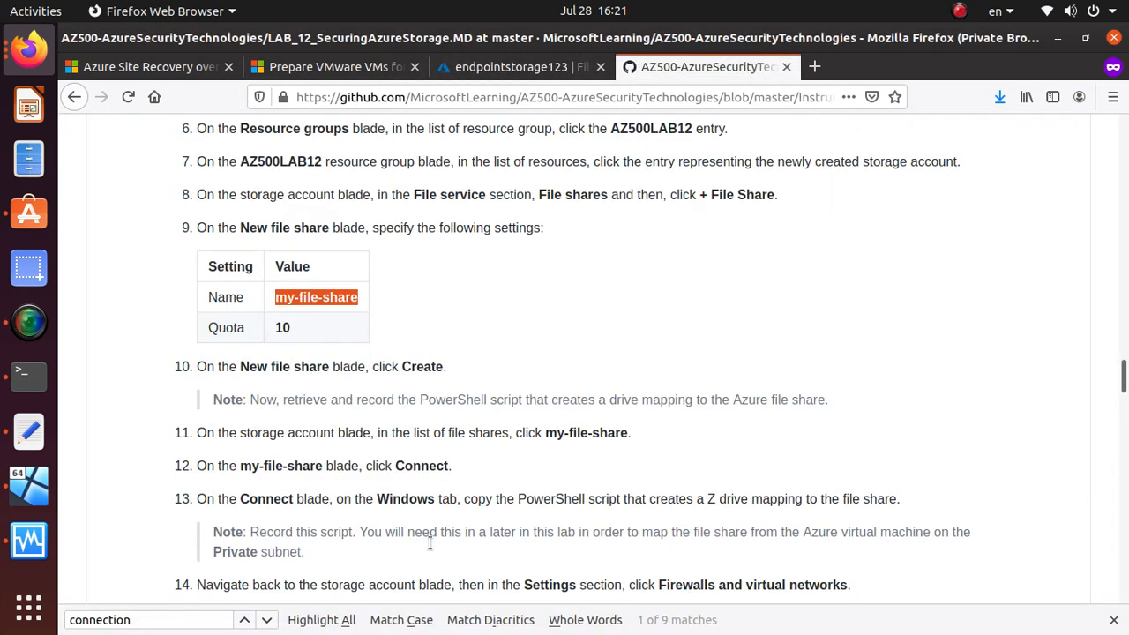
{"action": "scroll", "coordinate": [208, 464], "scroll_direction": "down", "scroll_amount": 1}
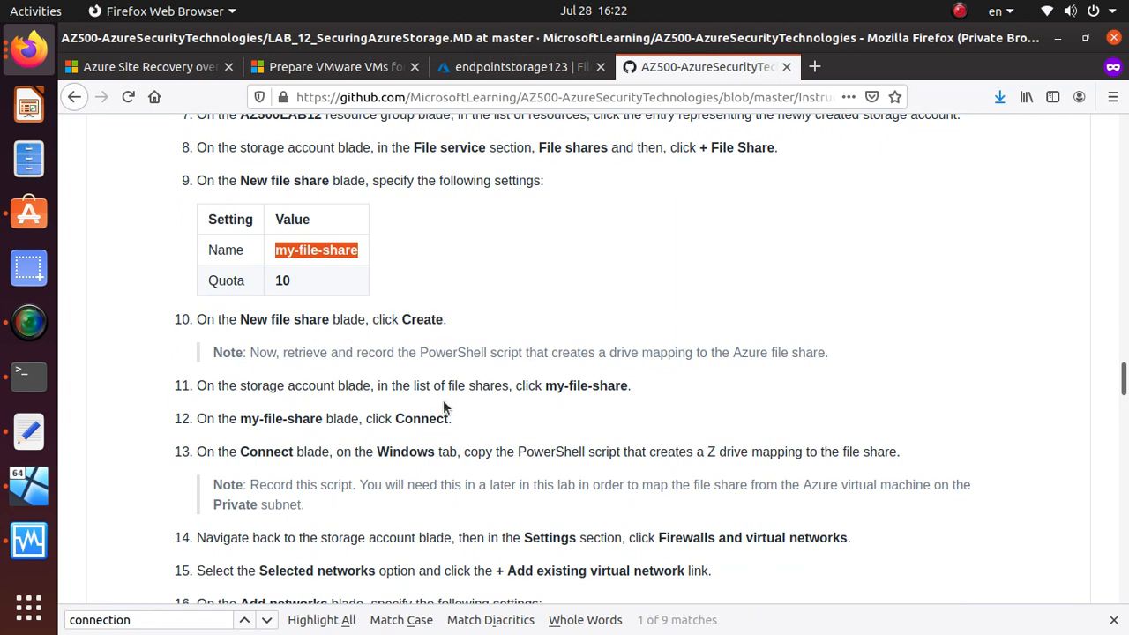
{"action": "triple_click", "coordinate": [576, 388]}
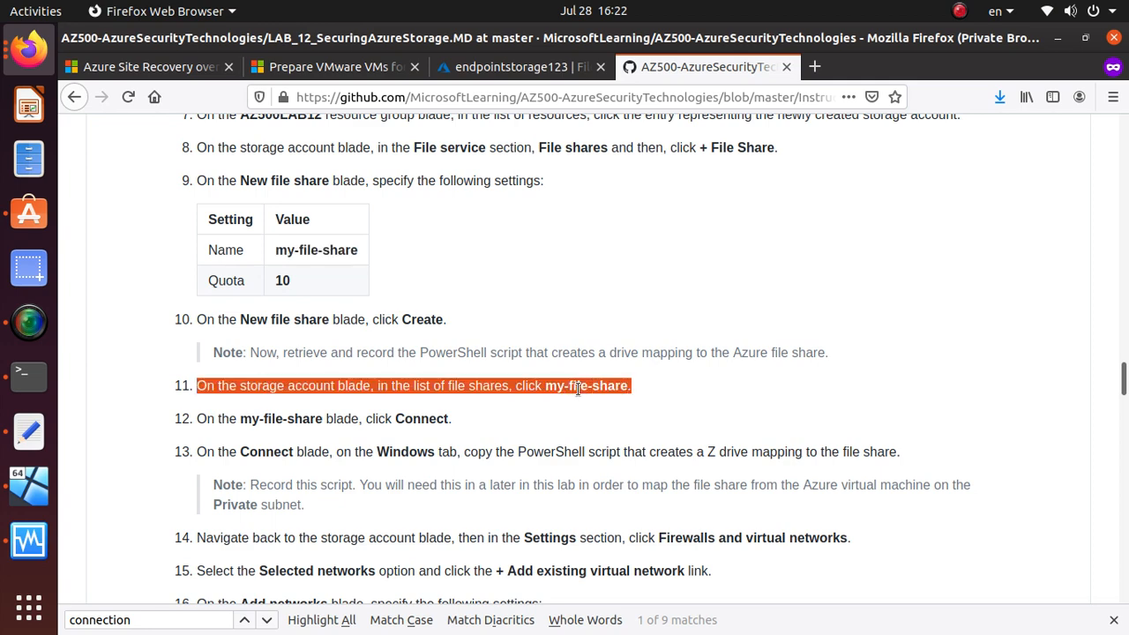
{"action": "double_click", "coordinate": [421, 418]}
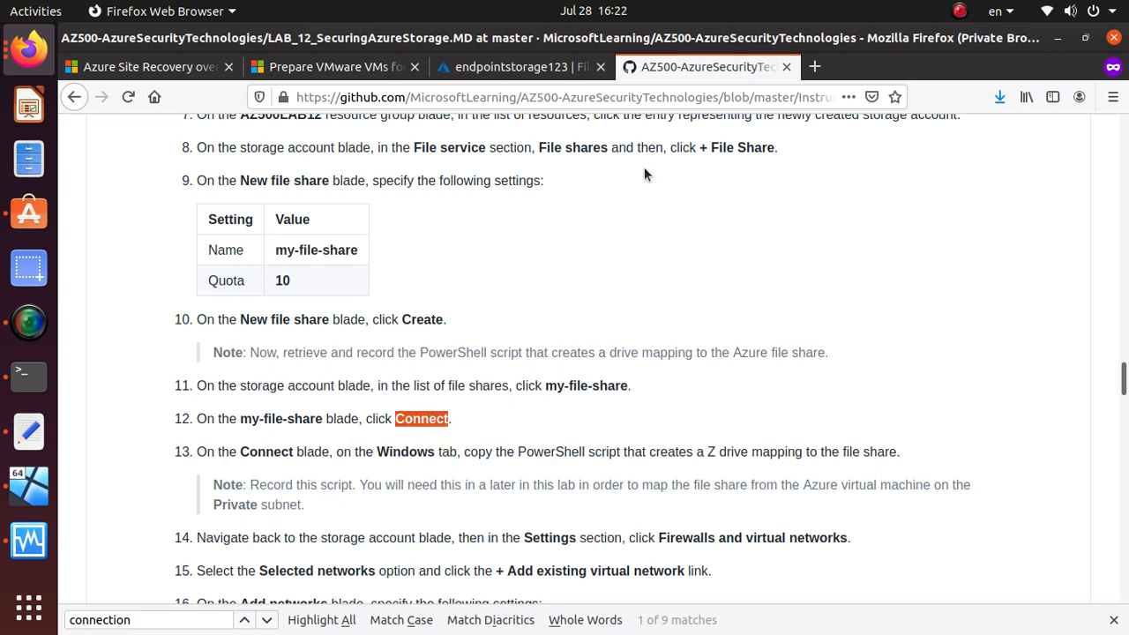
Open the connection settings of my-file-share in the Azure portal and view the Windows and Linux connection scripts.
{"action": "left_click", "coordinate": [520, 67]}
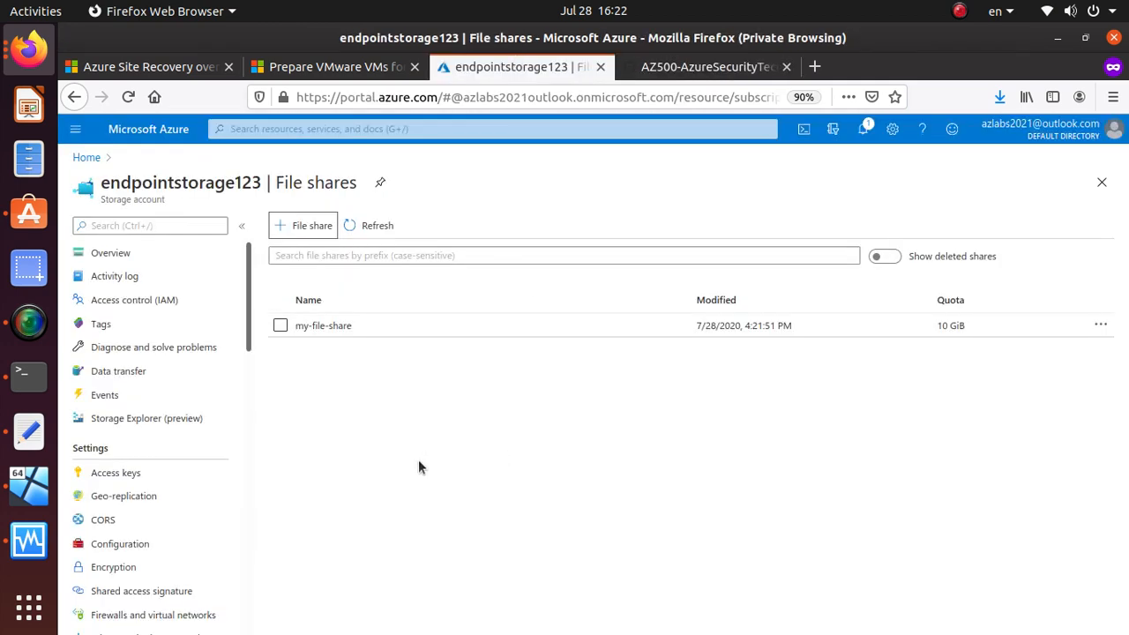
{"action": "left_click", "coordinate": [348, 327]}
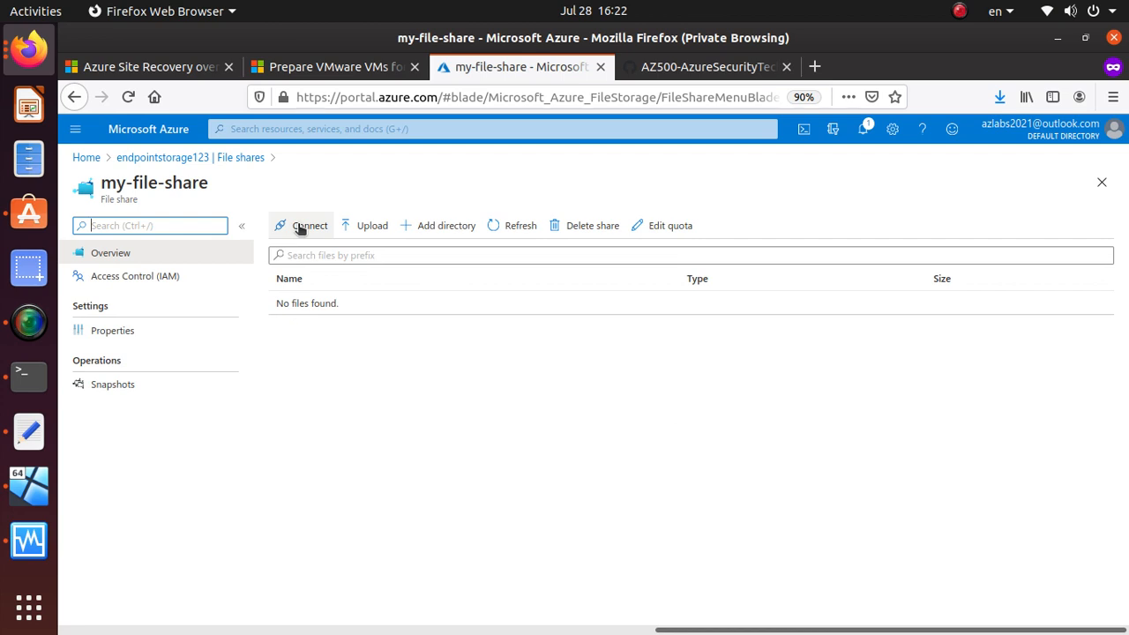
{"action": "left_click", "coordinate": [314, 230]}
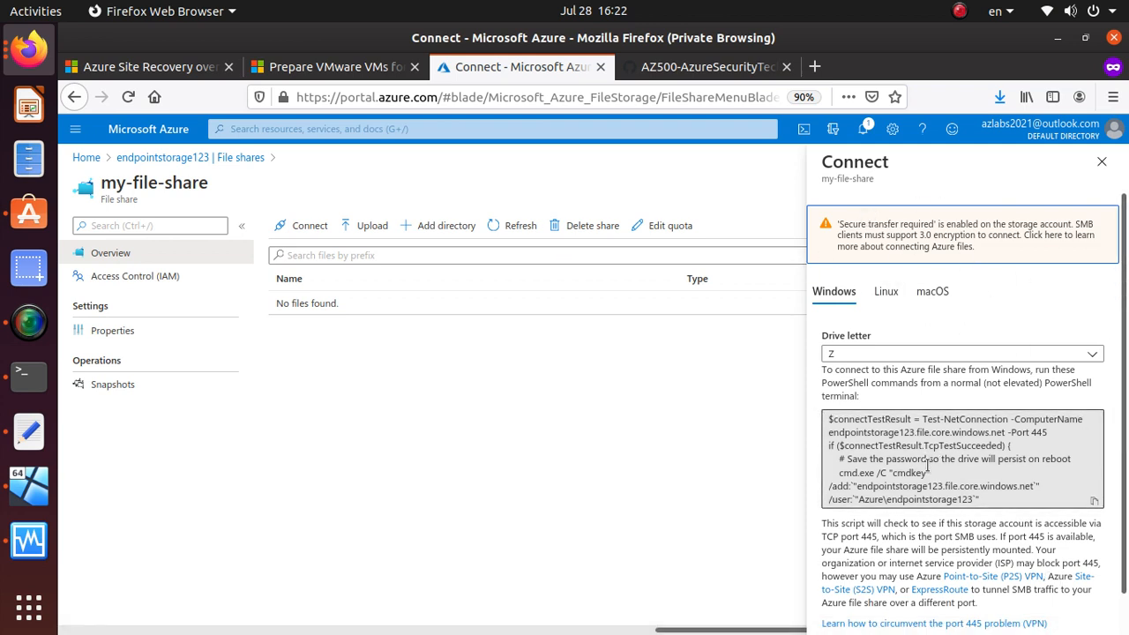
{"action": "scroll", "coordinate": [928, 465], "scroll_direction": "down", "scroll_amount": 1}
{"action": "scroll", "coordinate": [968, 361], "scroll_direction": "up", "scroll_amount": 1}
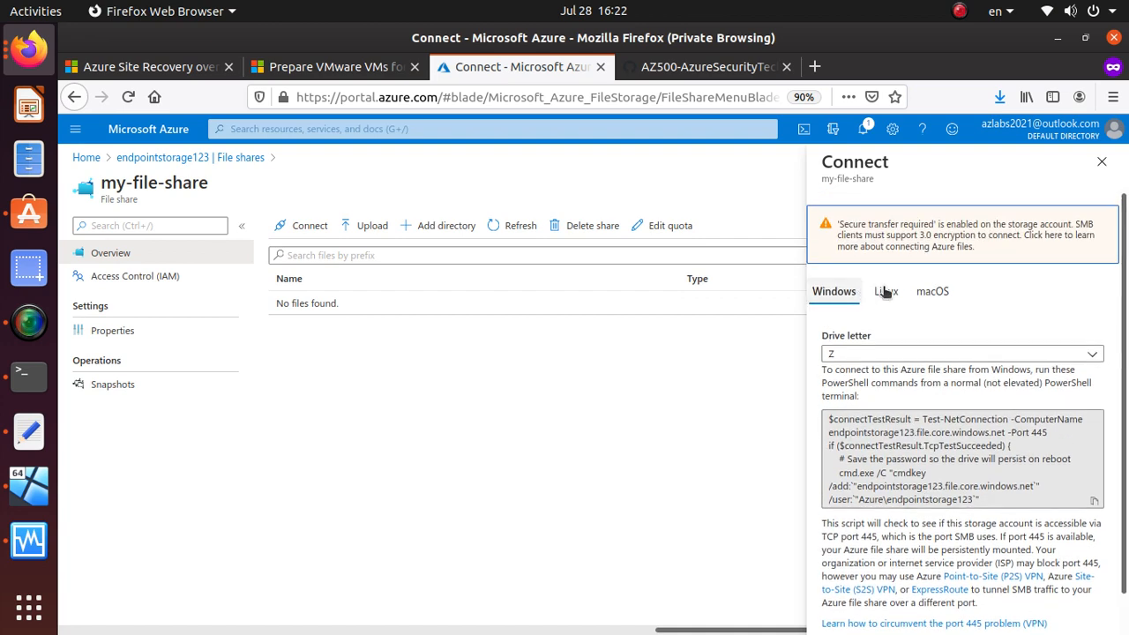
{"action": "left_click", "coordinate": [887, 292]}
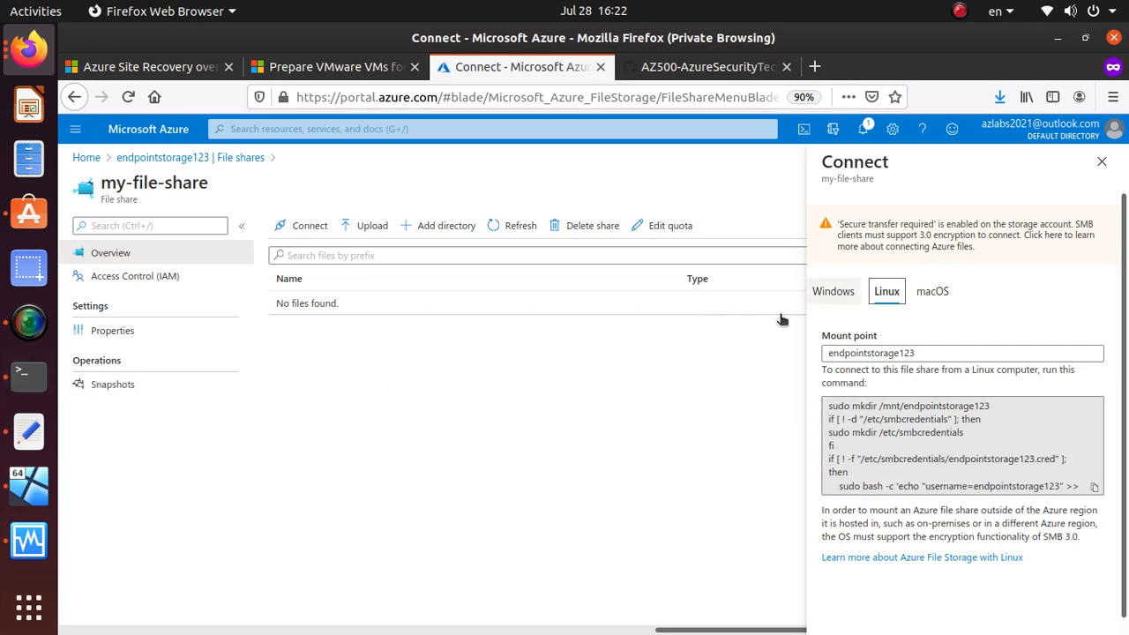
Switch to VirtualBox and view the running WindowsDerver2019 virtual machine, leaving both VirtualBox windows minimized.
{"action": "left_click", "coordinate": [25, 554]}
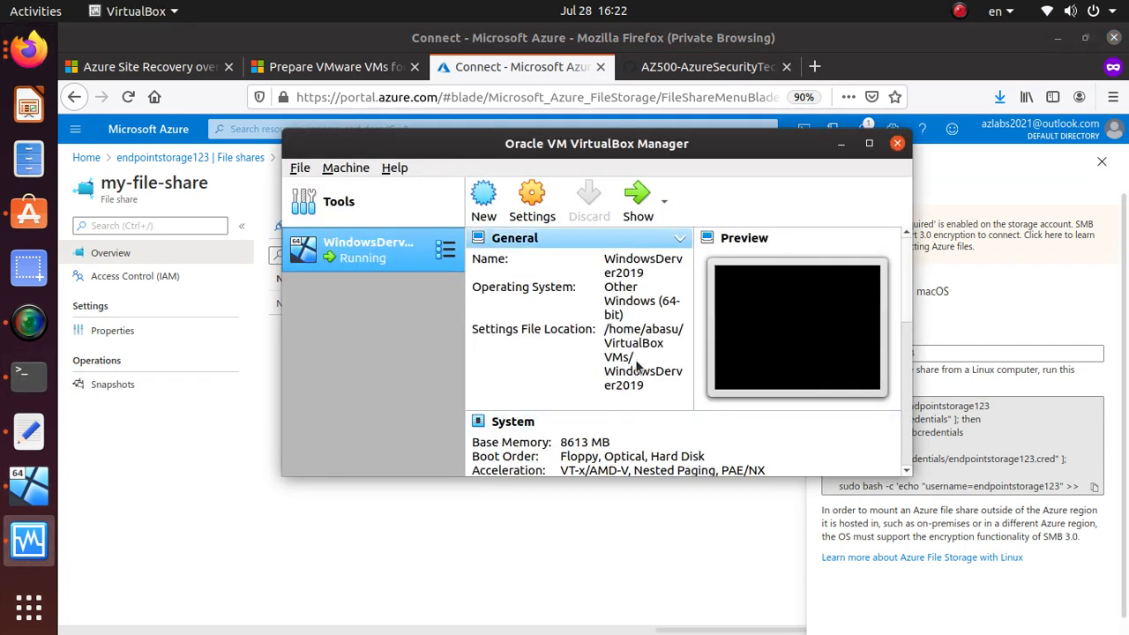
{"action": "left_click", "coordinate": [634, 209]}
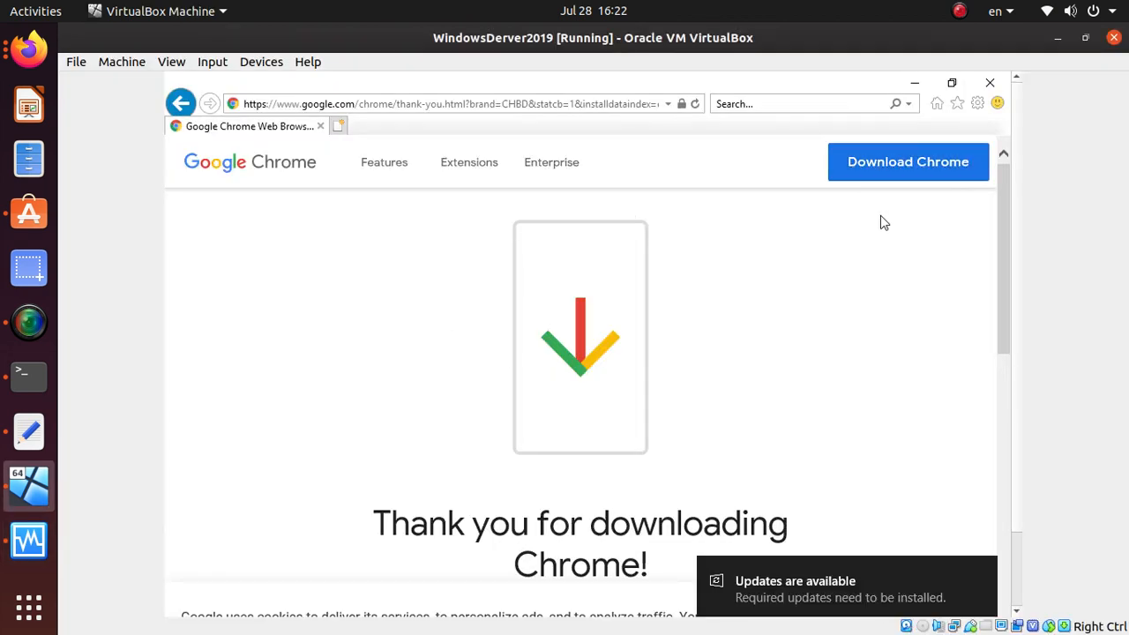
{"action": "left_click", "coordinate": [1058, 38]}
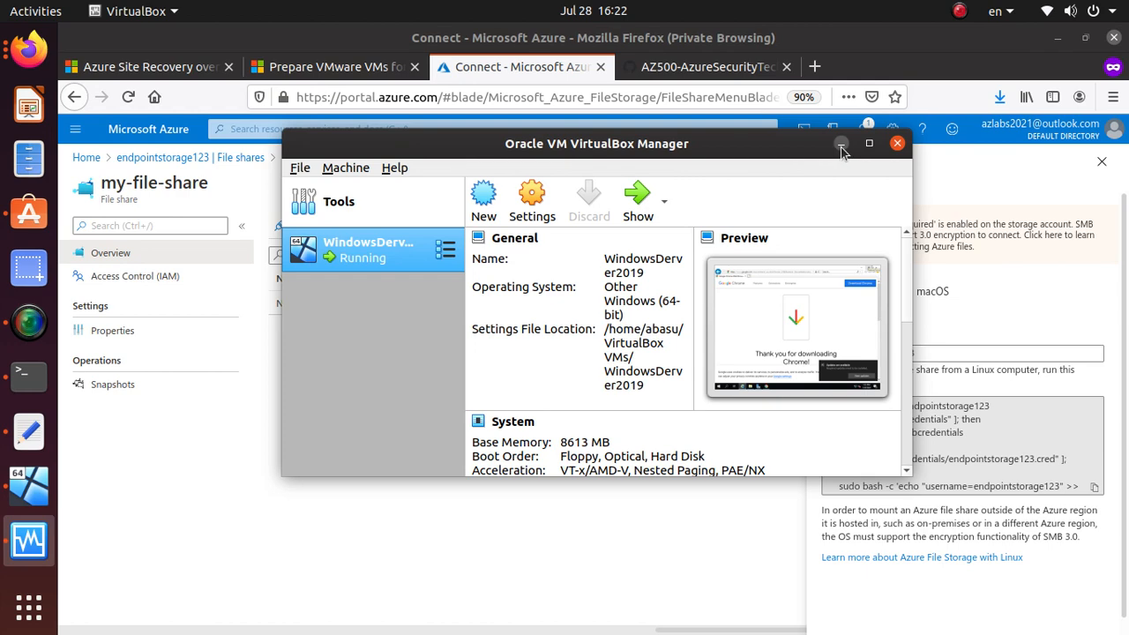
{"action": "left_click", "coordinate": [842, 147]}
Review lab step 13 on GitHub, and copy the Windows PowerShell script that maps my-file-share to drive Z from the Azure portal.
{"action": "left_click", "coordinate": [701, 68]}
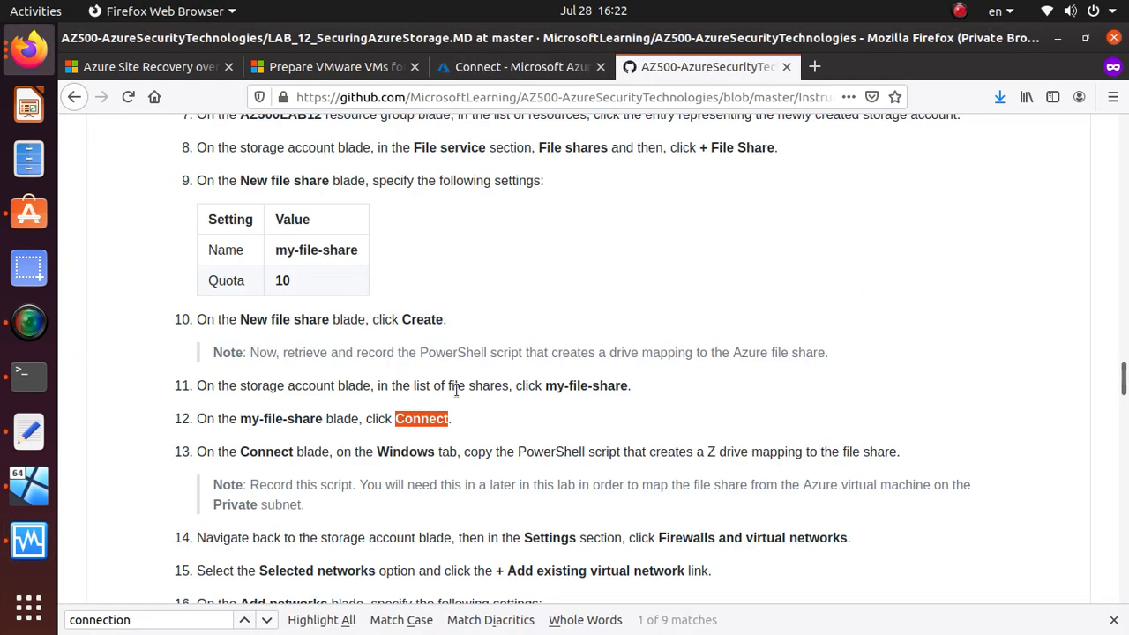
{"action": "scroll", "coordinate": [150, 450], "scroll_direction": "down", "scroll_amount": 1}
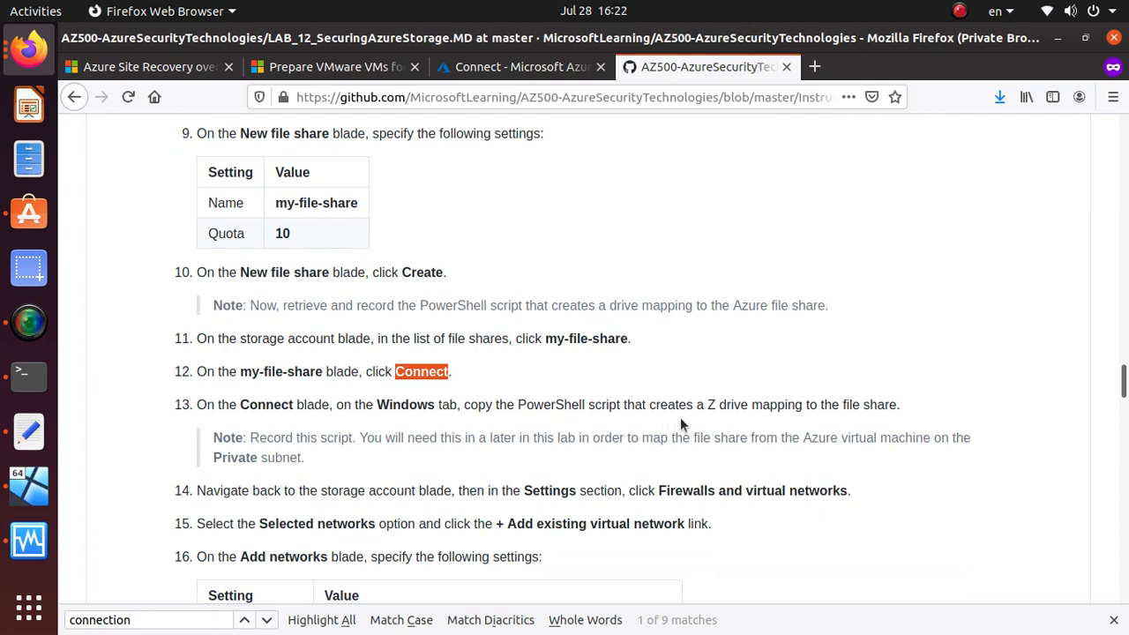
{"action": "left_click_drag", "start_coordinate": [706, 405], "coordinate": [922, 407]}
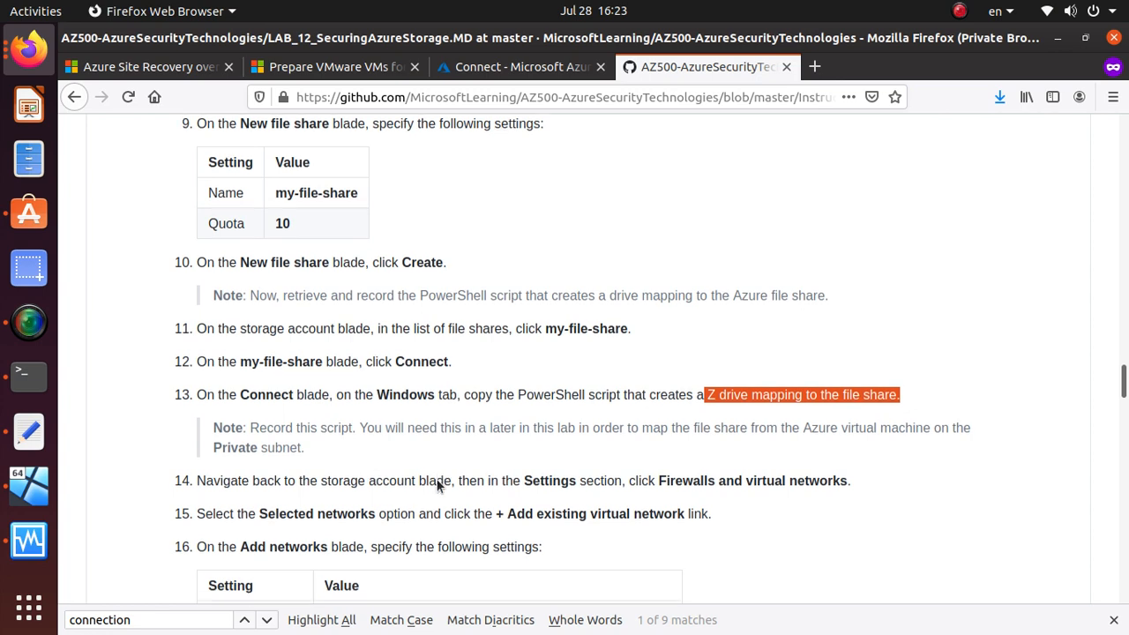
{"action": "scroll", "coordinate": [441, 484], "scroll_direction": "down", "scroll_amount": 3}
{"action": "left_click", "coordinate": [486, 68]}
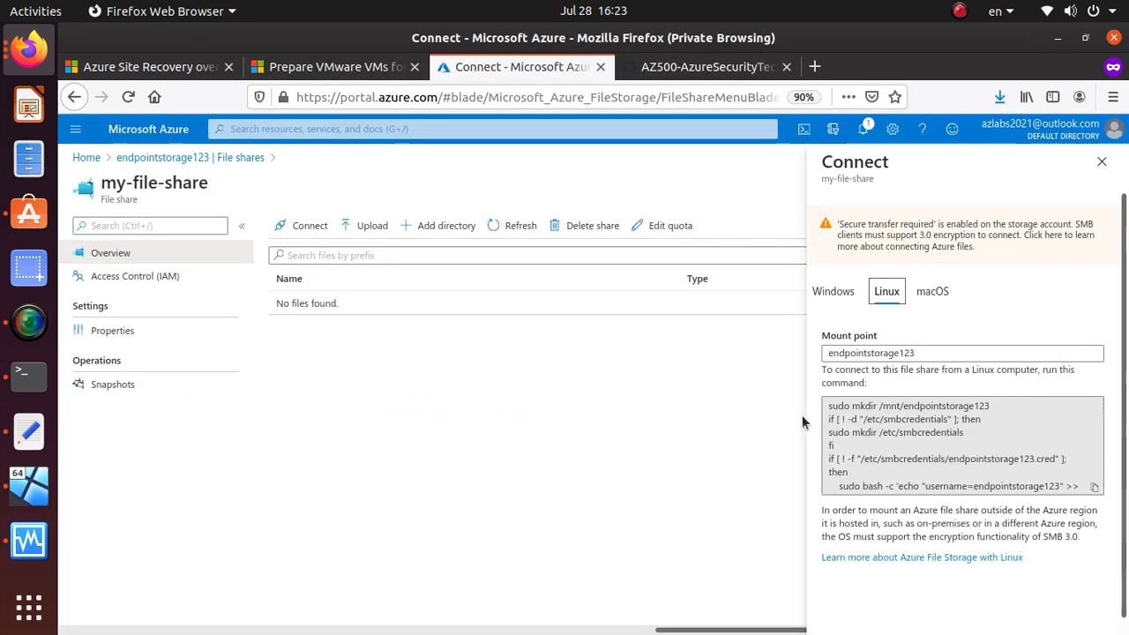
{"action": "left_click", "coordinate": [832, 292]}
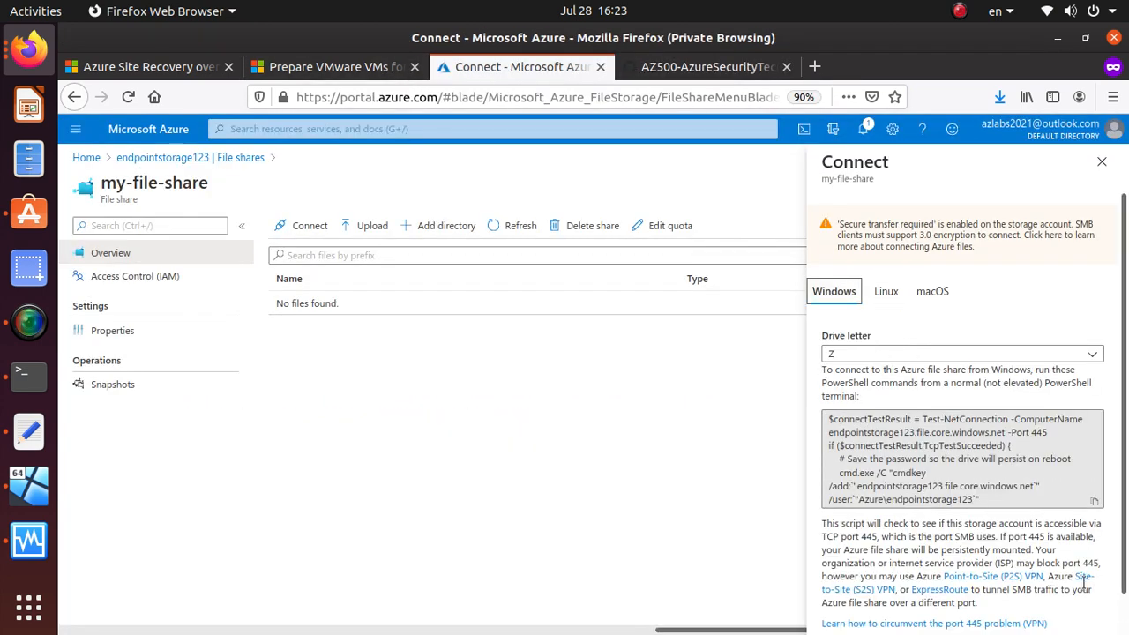
{"action": "left_click", "coordinate": [1094, 500]}
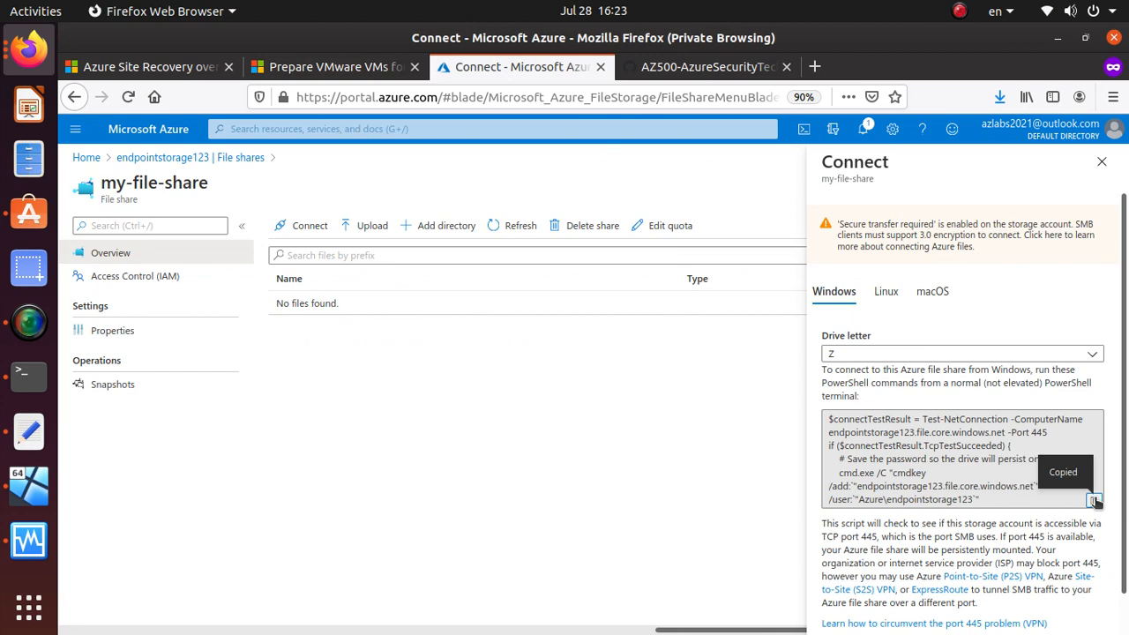
Paste the copied connection script, including its storage account key, below the Task 7 line of the notes in the text editor.
{"action": "left_click", "coordinate": [40, 438]}
{"action": "scroll", "coordinate": [960, 536], "scroll_direction": "down", "scroll_amount": 1}
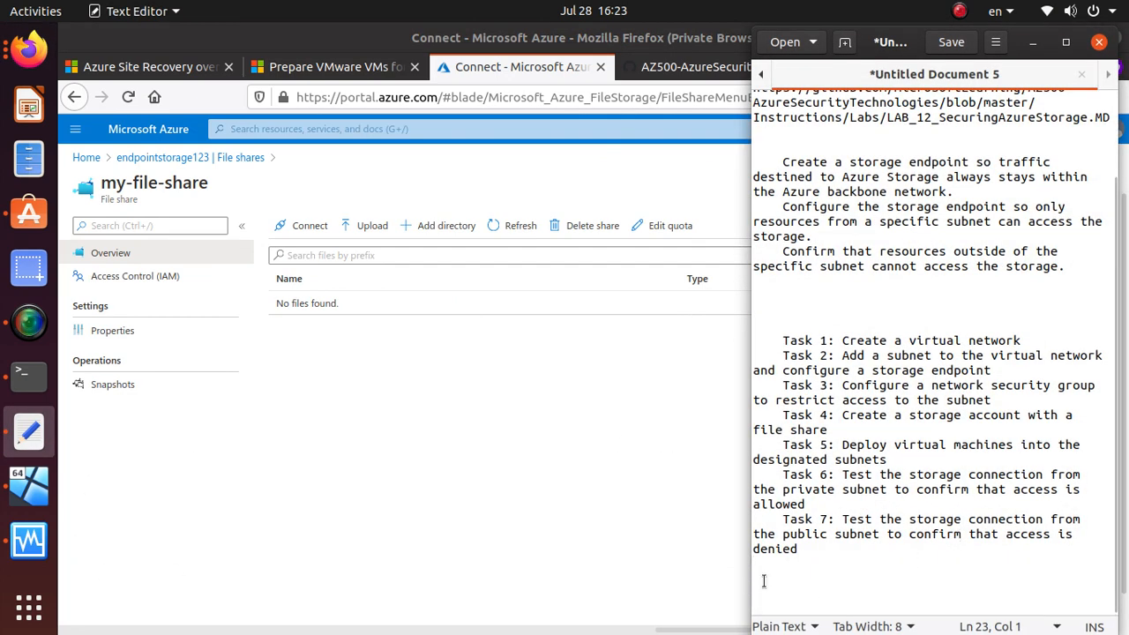
{"action": "left_click", "coordinate": [792, 573]}
{"action": "key", "text": "Return"}
{"action": "key", "text": "Return"}
{"action": "key", "text": "ctrl+v"}
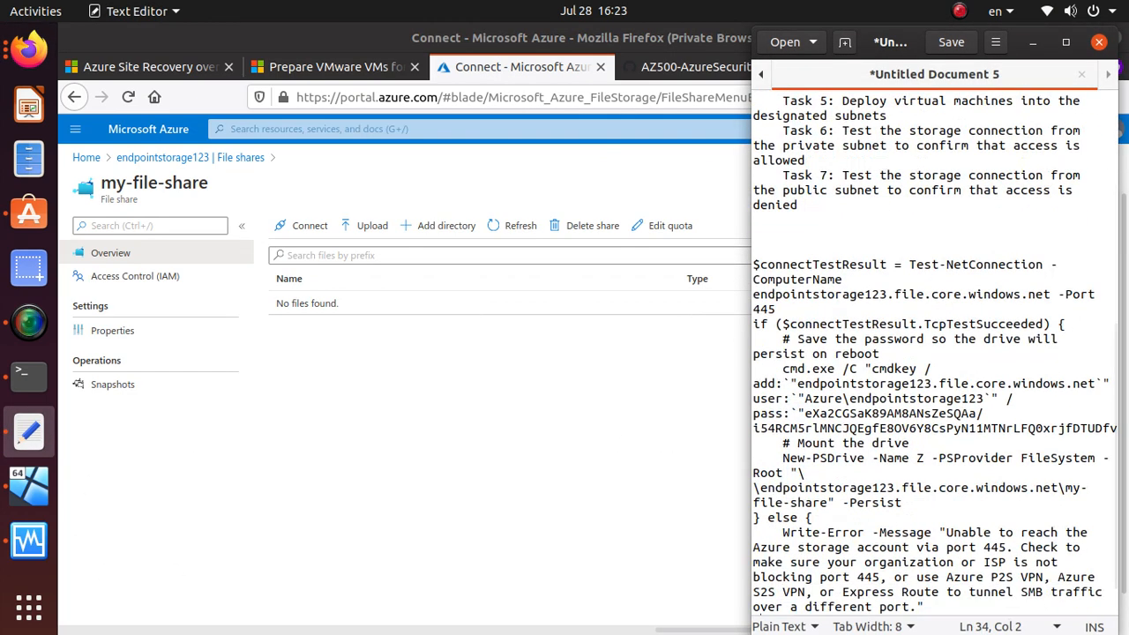
Read lab steps 13 and 14 in Firefox, and set endpointstorage123's Firewalls and virtual networks access to Selected networks in the Azure portal.
{"action": "key", "text": "alt+Tab"}
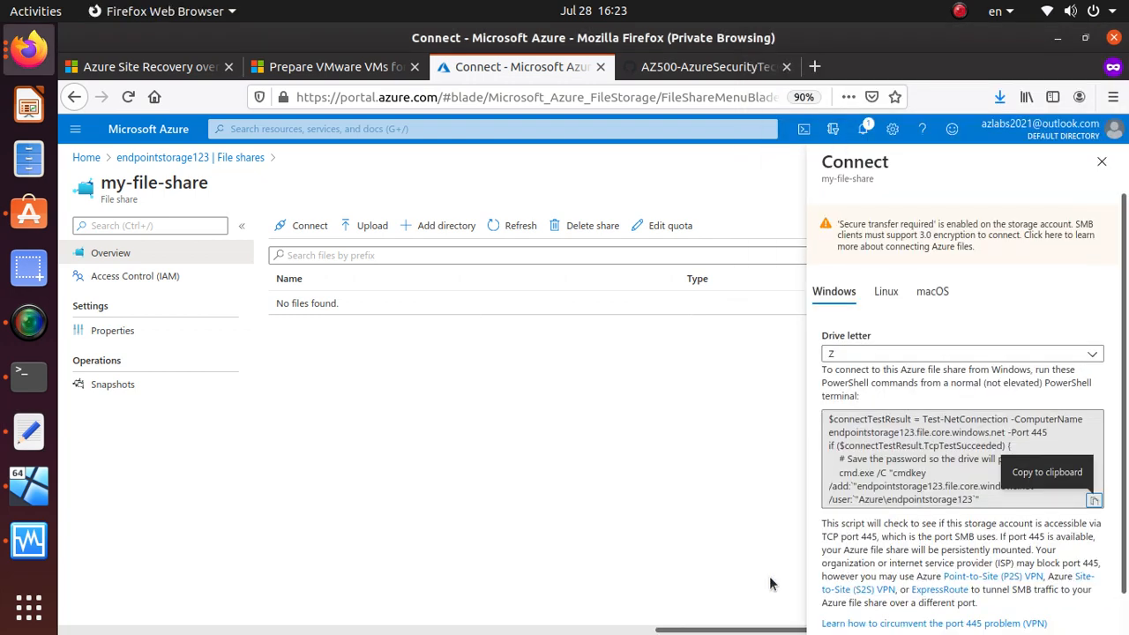
{"action": "left_click", "coordinate": [702, 67]}
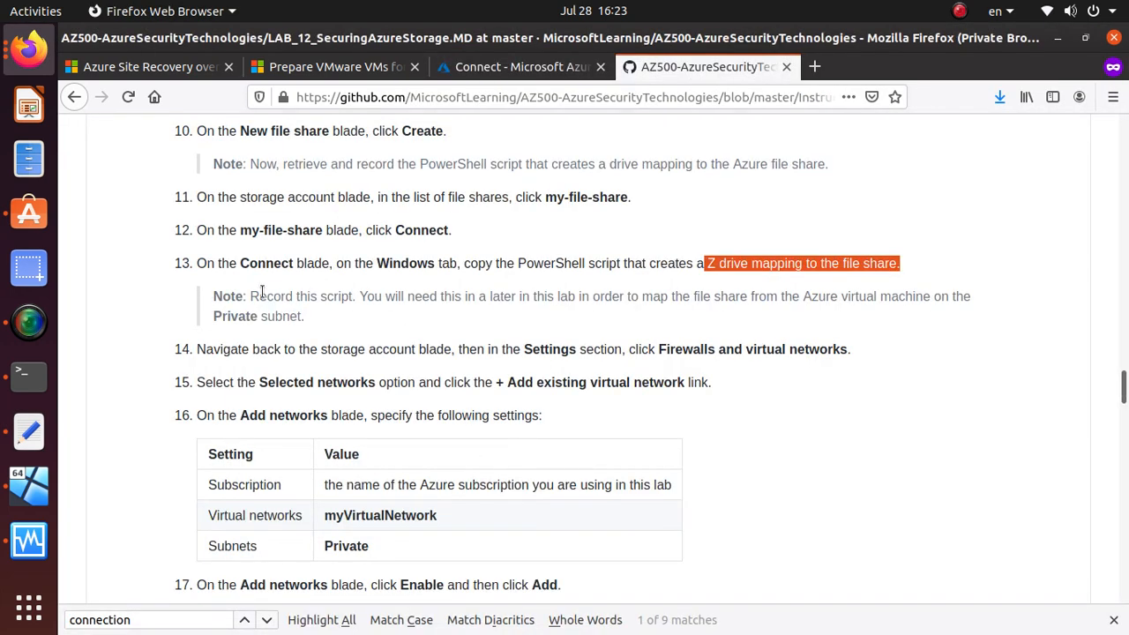
{"action": "left_click_drag", "start_coordinate": [237, 297], "coordinate": [1003, 306]}
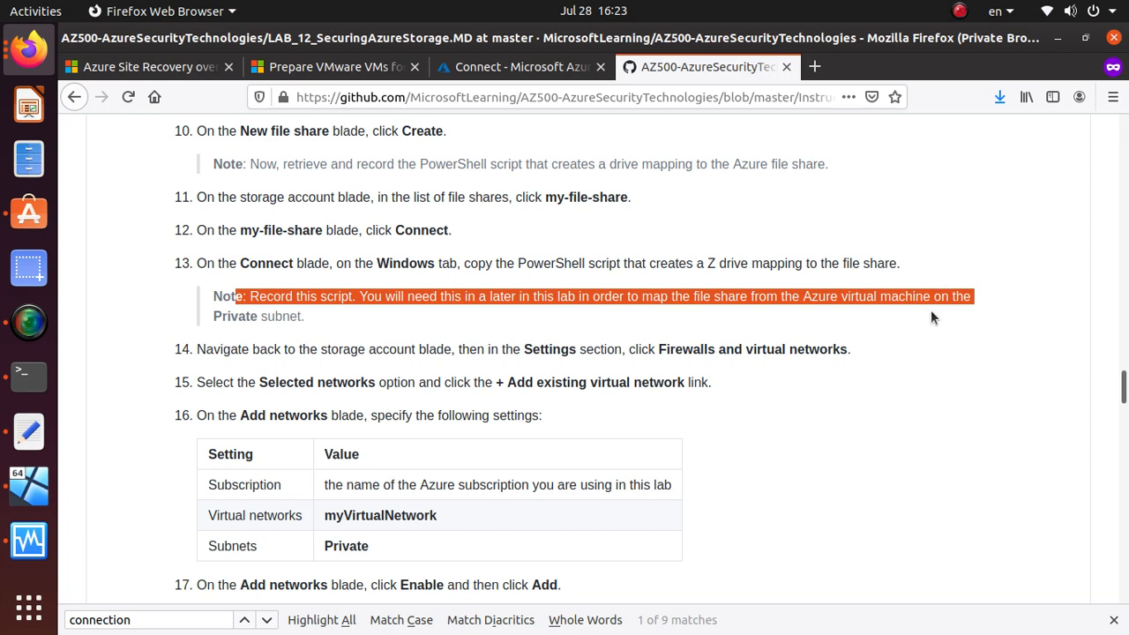
{"action": "scroll", "coordinate": [120, 259], "scroll_direction": "down", "scroll_amount": 3}
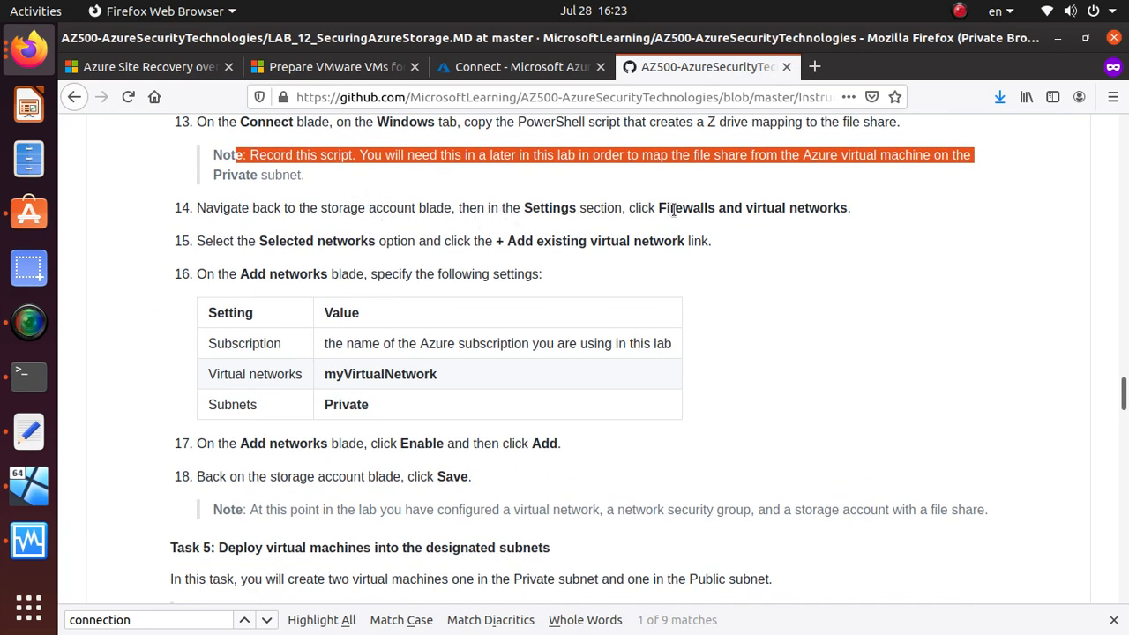
{"action": "left_click_drag", "start_coordinate": [657, 209], "coordinate": [870, 205]}
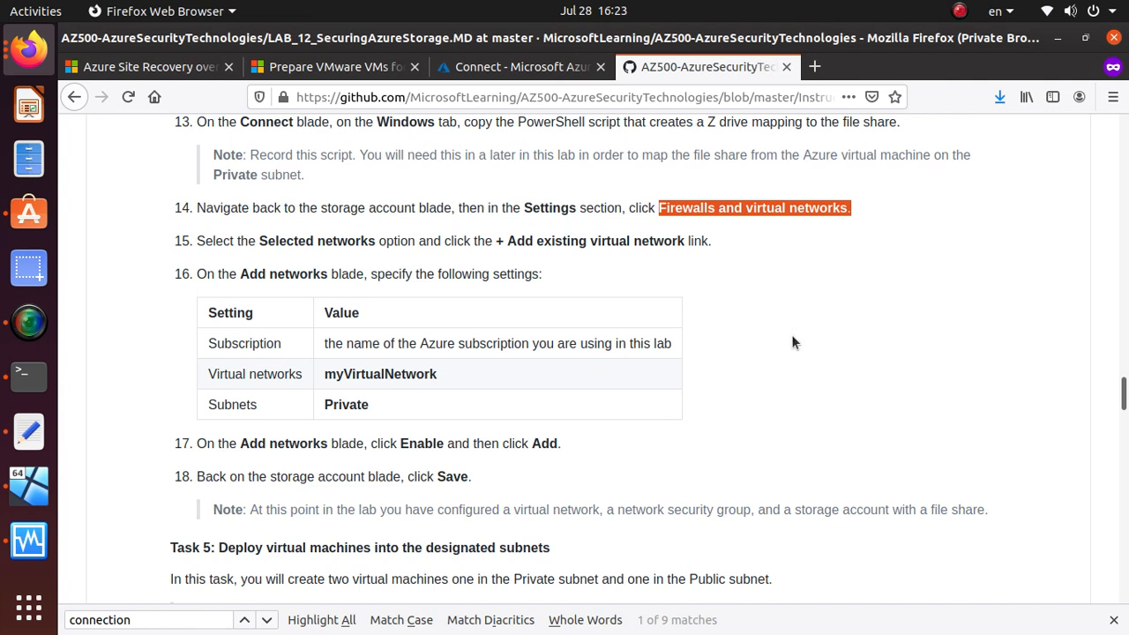
{"action": "left_click", "coordinate": [511, 67]}
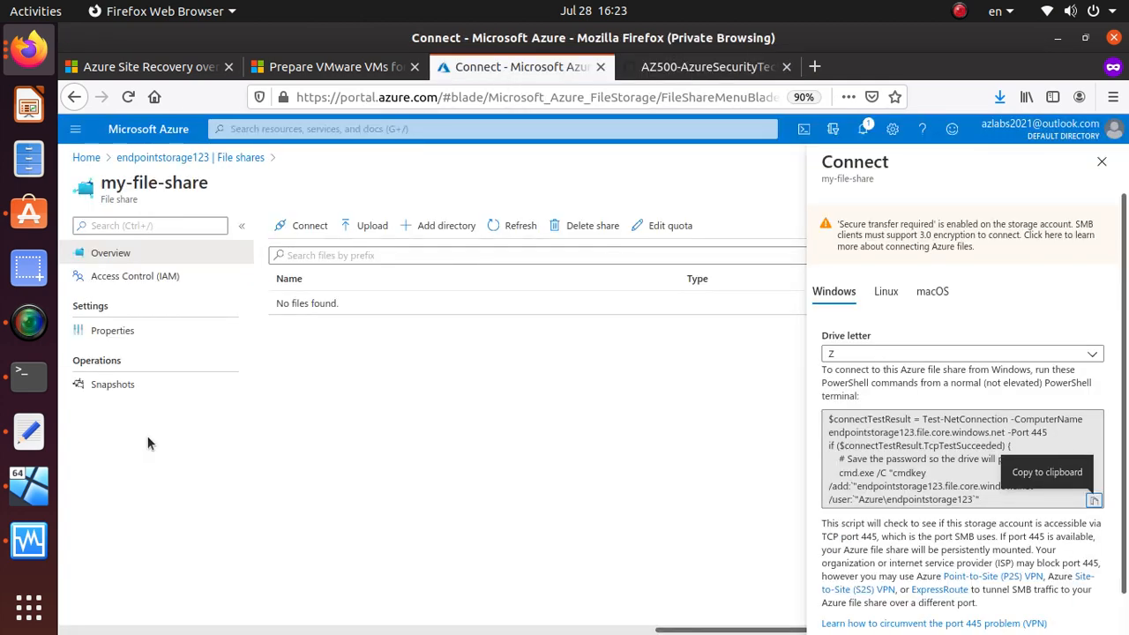
{"action": "left_click", "coordinate": [213, 156]}
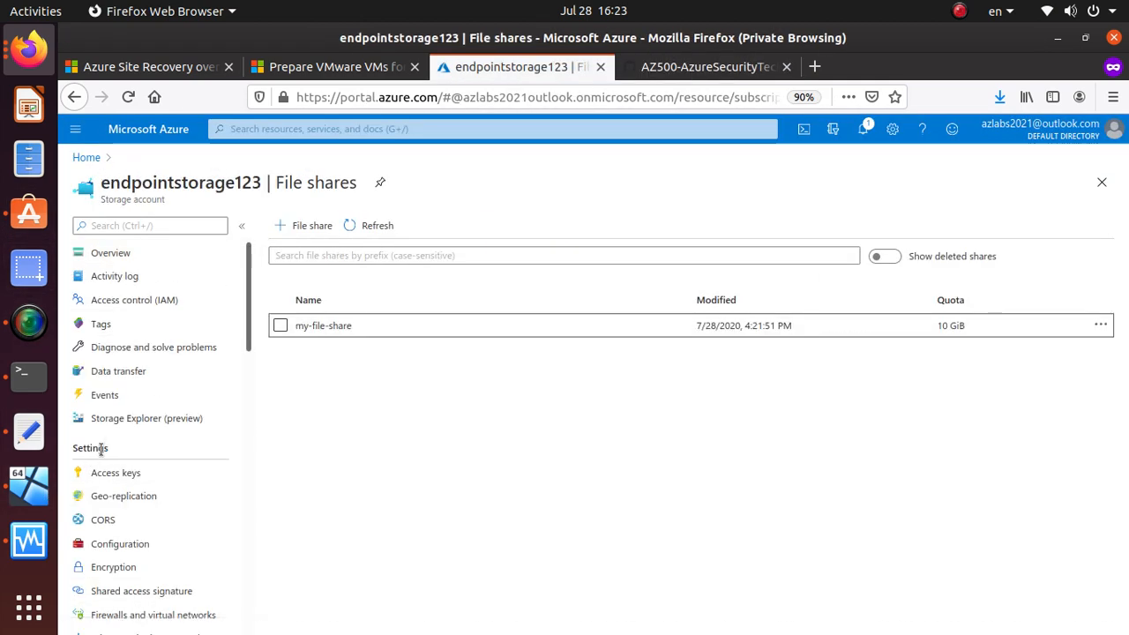
{"action": "scroll", "coordinate": [119, 454], "scroll_direction": "down", "scroll_amount": 2}
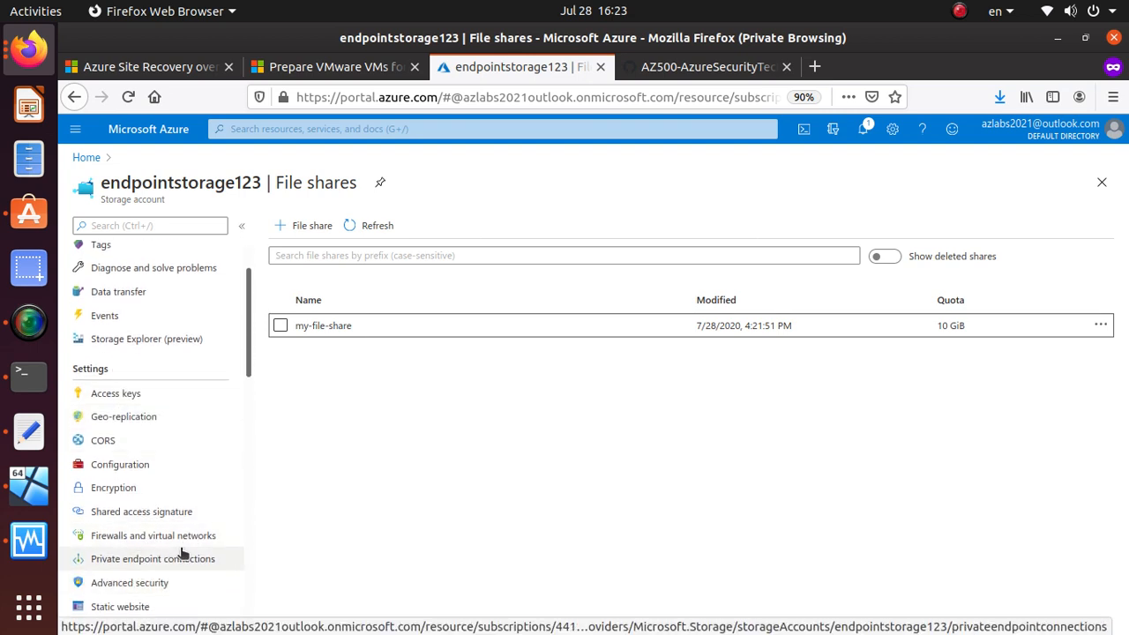
{"action": "left_click", "coordinate": [187, 536]}
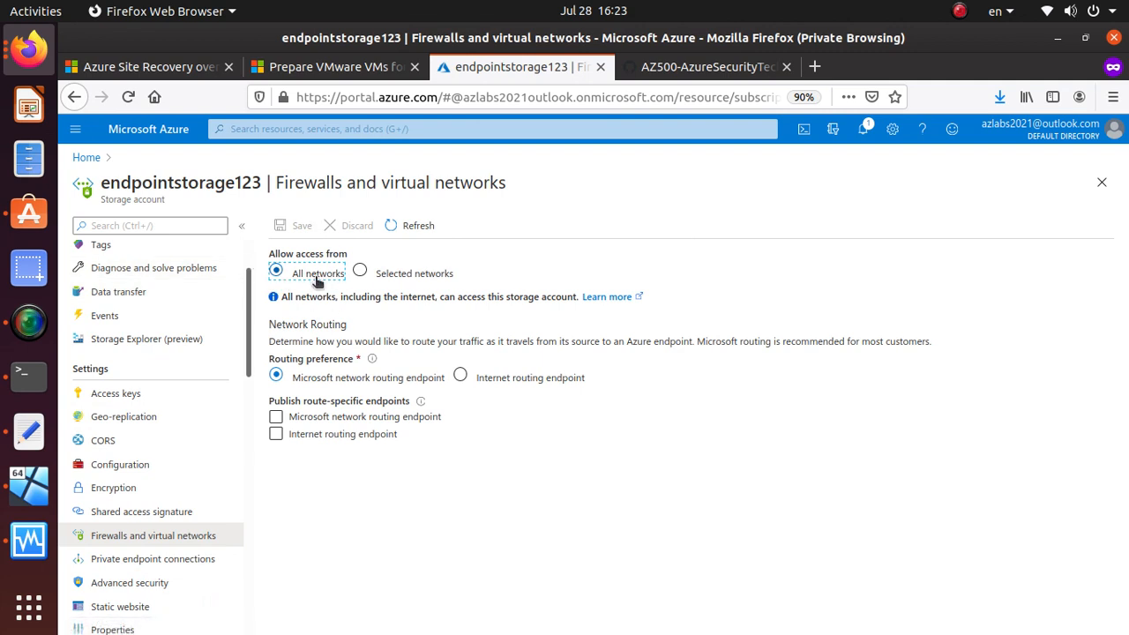
{"action": "left_click", "coordinate": [409, 275]}
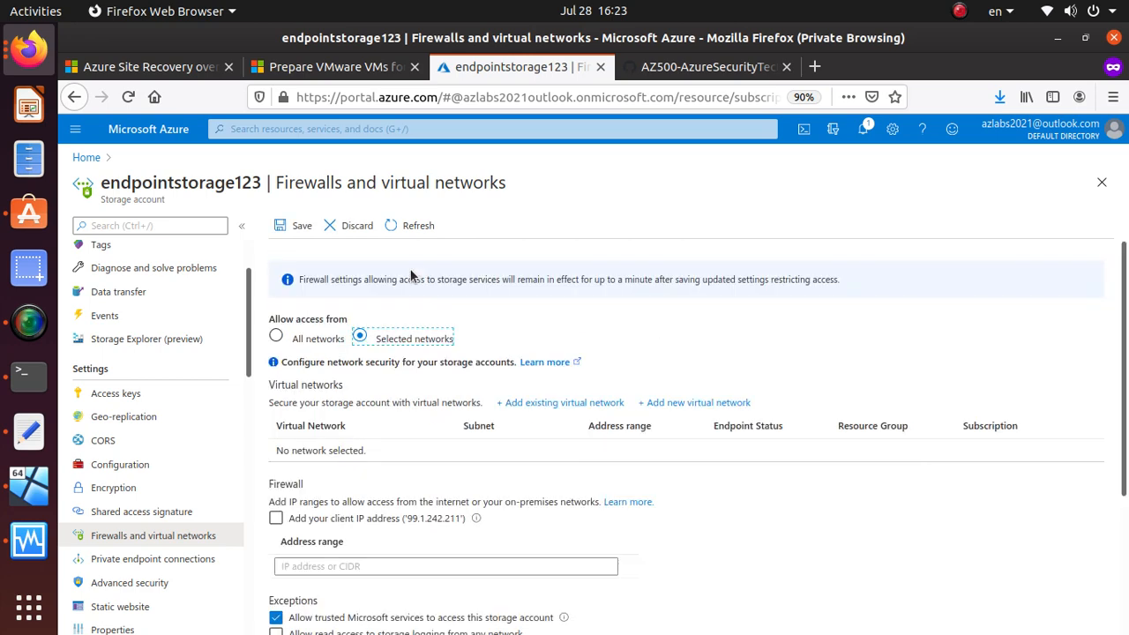
Check lab step 15 on GitHub and compare the All networks and Selected networks access options of endpointstorage123.
{"action": "left_click", "coordinate": [701, 67]}
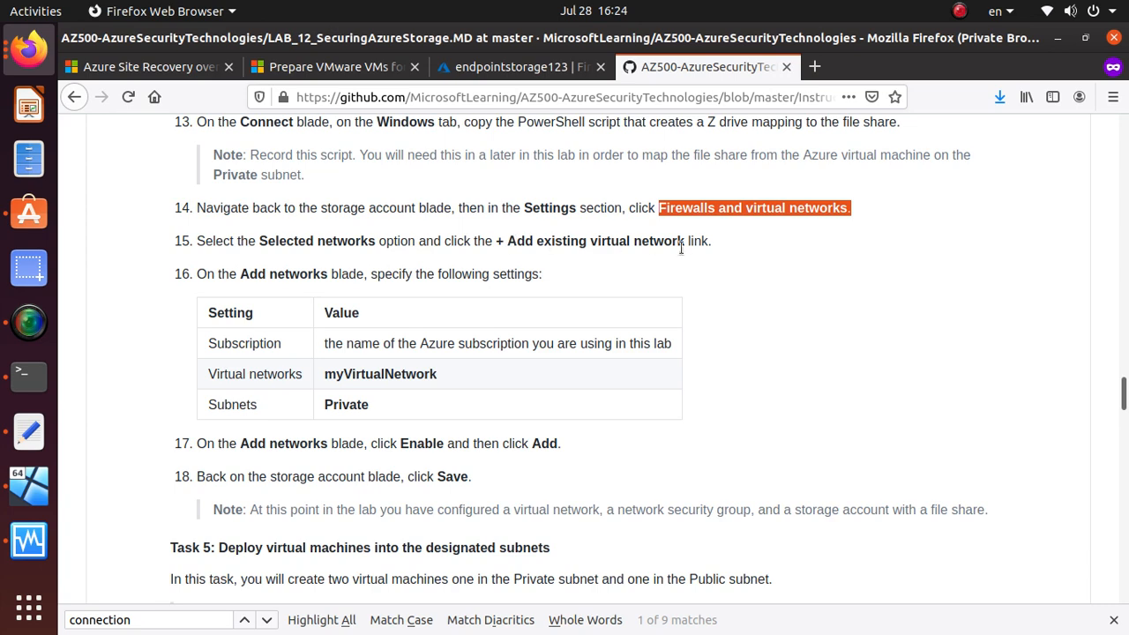
{"action": "left_click", "coordinate": [519, 76]}
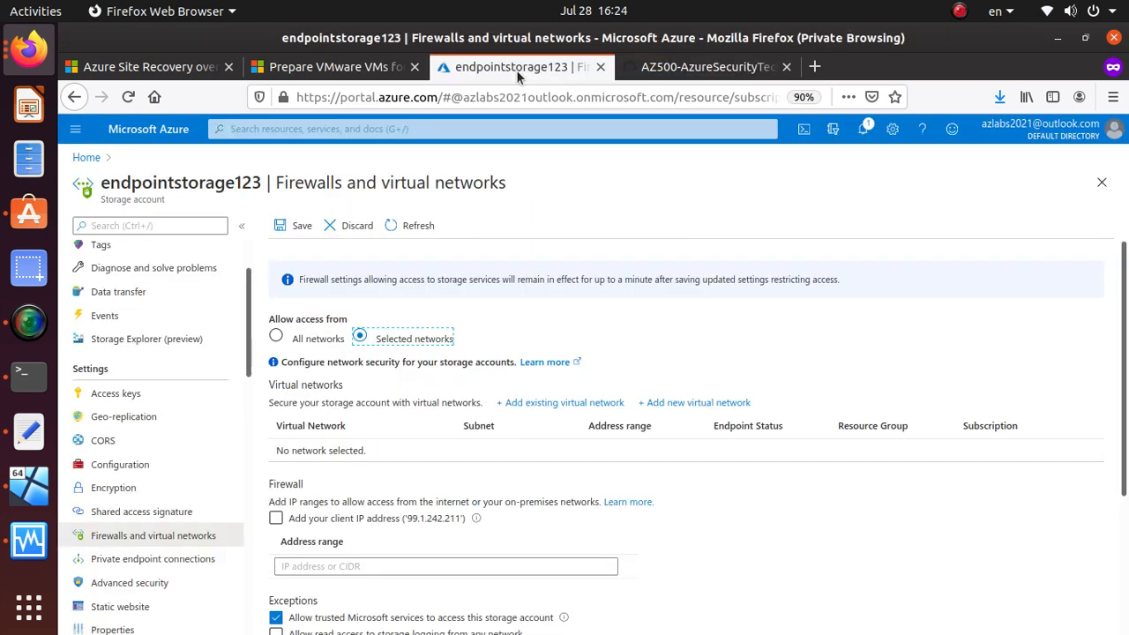
{"action": "left_click", "coordinate": [277, 336]}
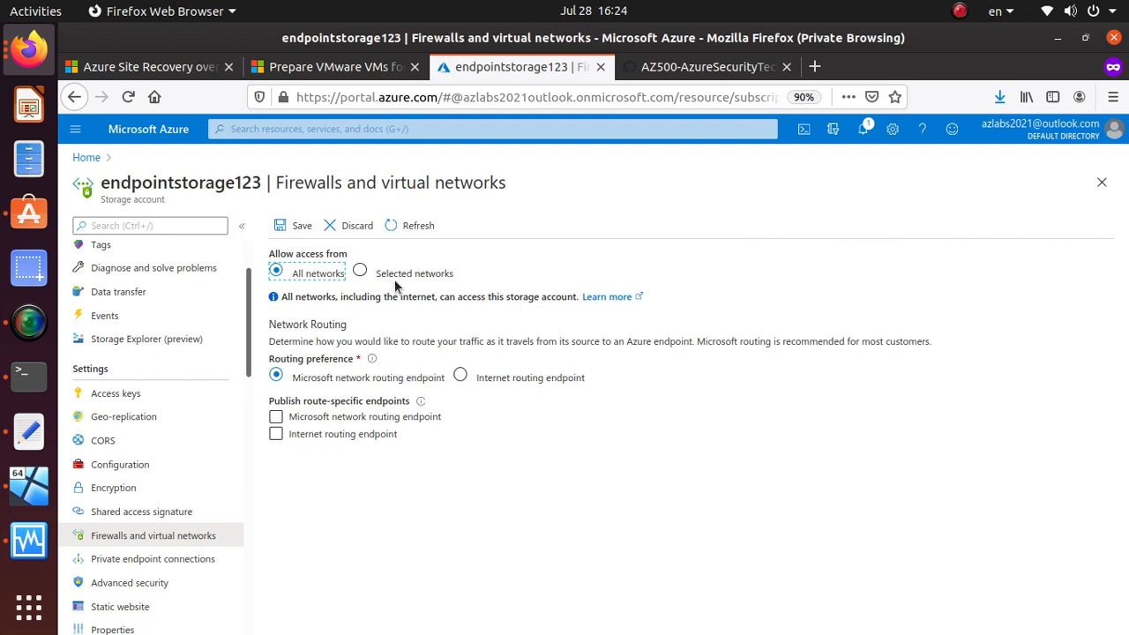
{"action": "left_click", "coordinate": [360, 272]}
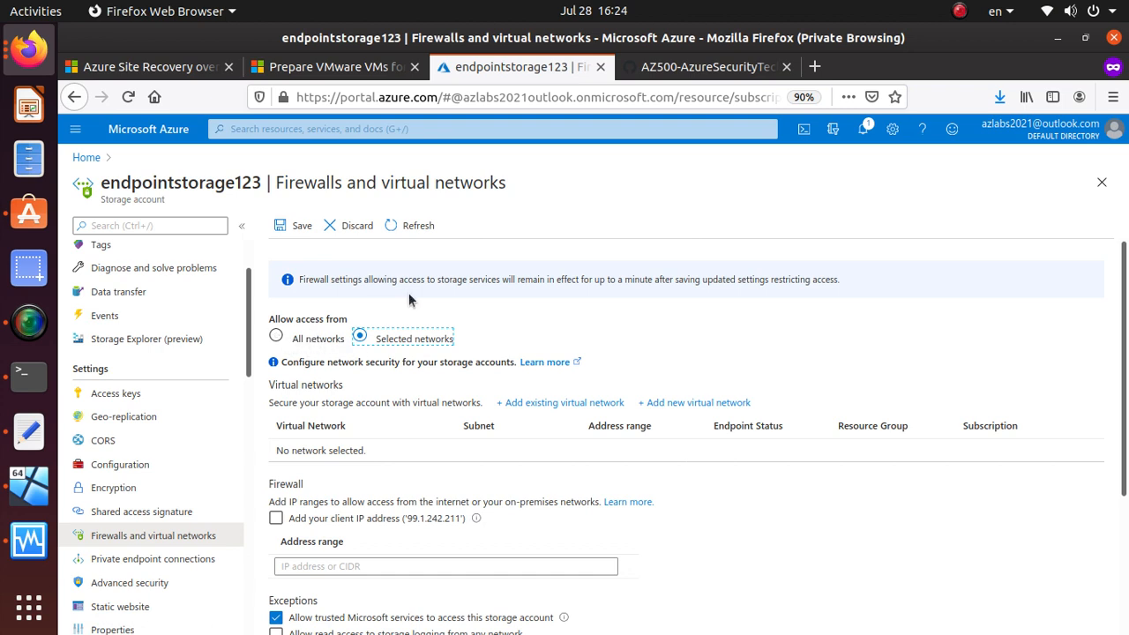
Add the existing virtual network myVirtualNetwork with its Private subnet to the allowed networks of endpointstorage123.
{"action": "left_click", "coordinate": [556, 403]}
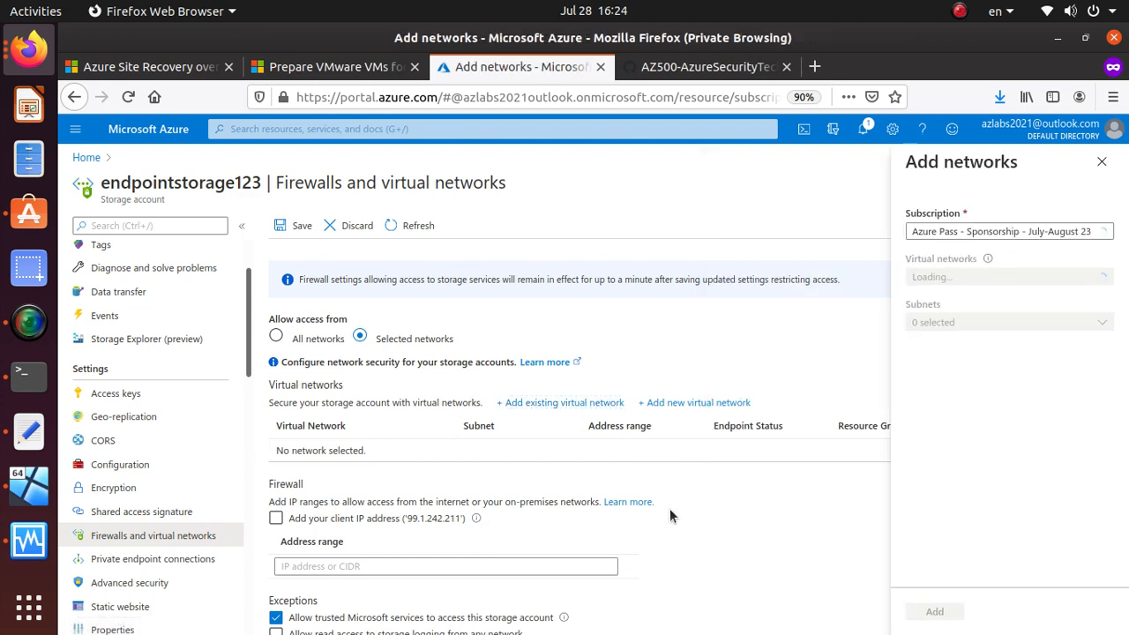
{"action": "left_click", "coordinate": [1029, 278]}
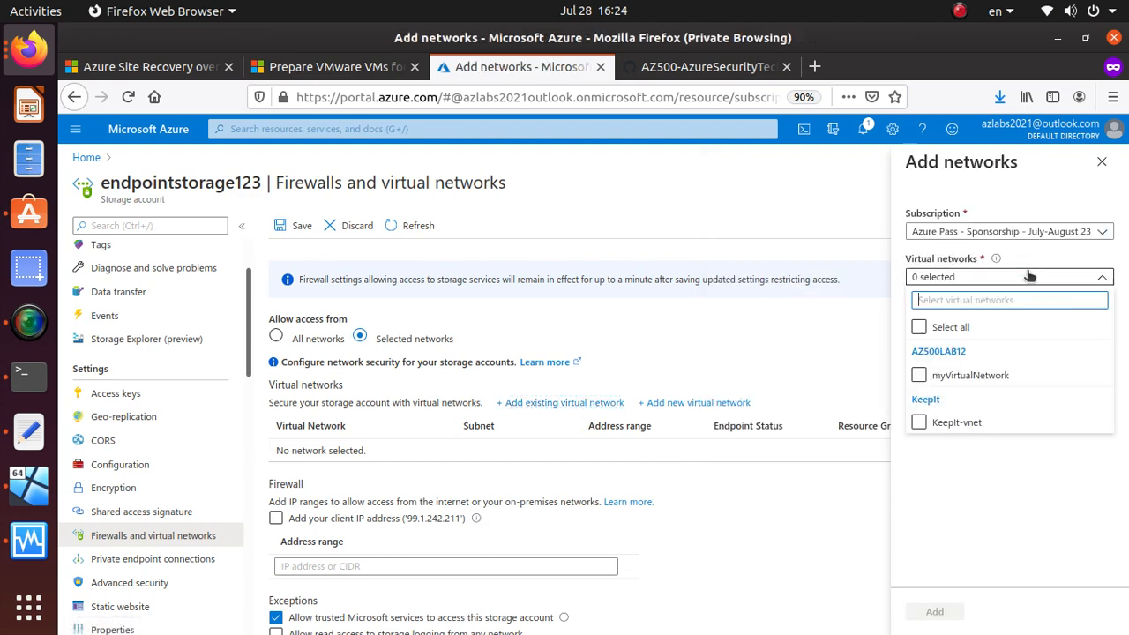
{"action": "left_click", "coordinate": [918, 375]}
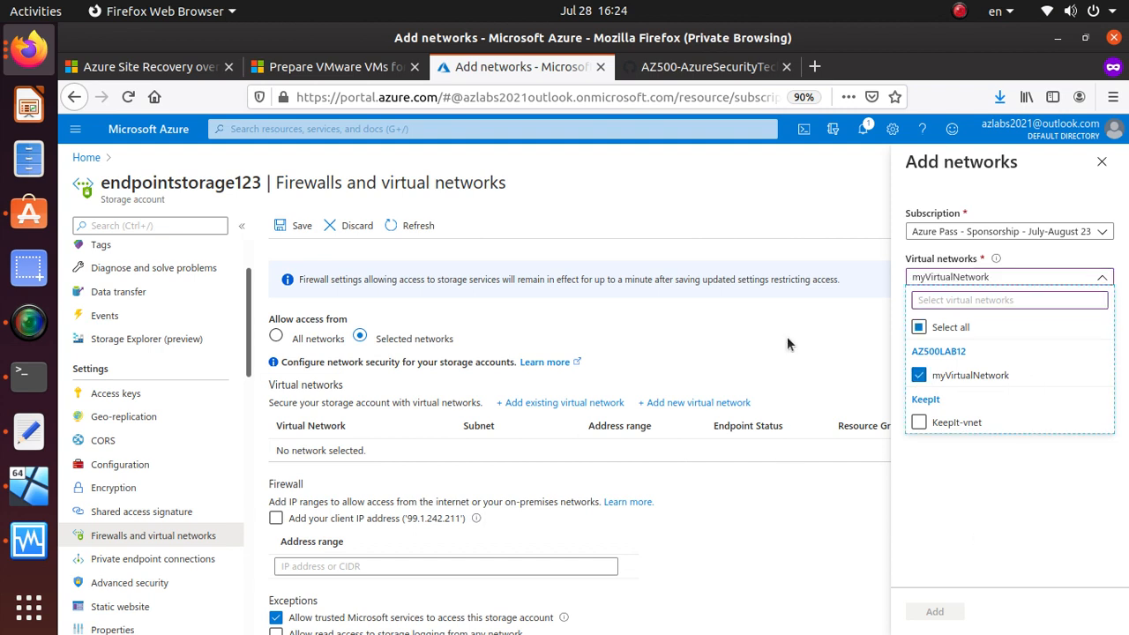
{"action": "left_click", "coordinate": [1002, 539]}
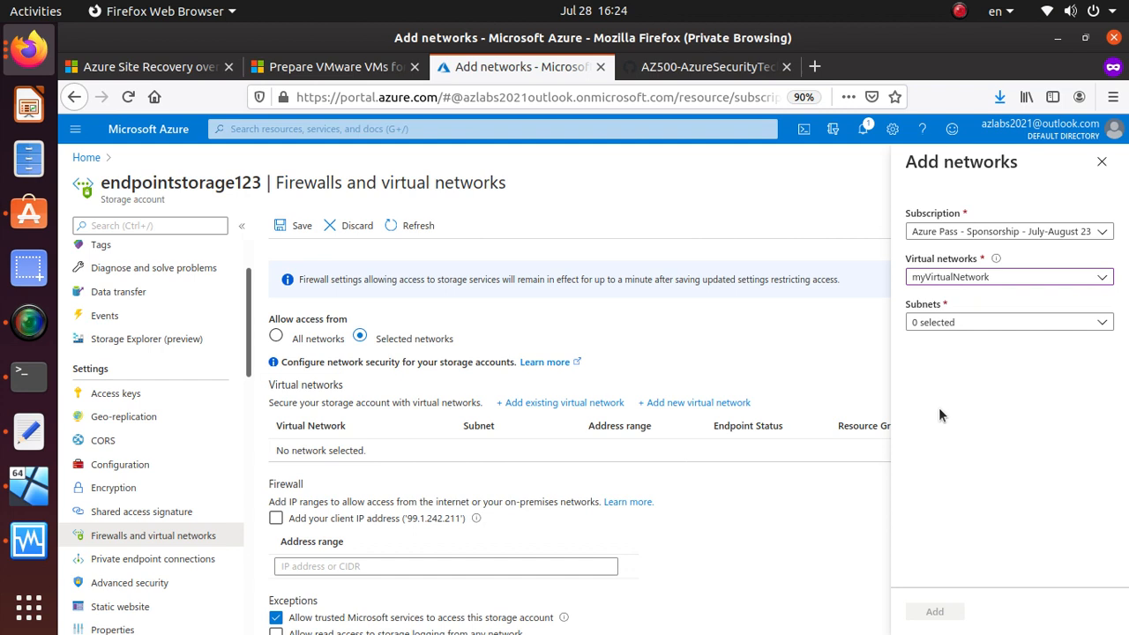
{"action": "left_click", "coordinate": [930, 324]}
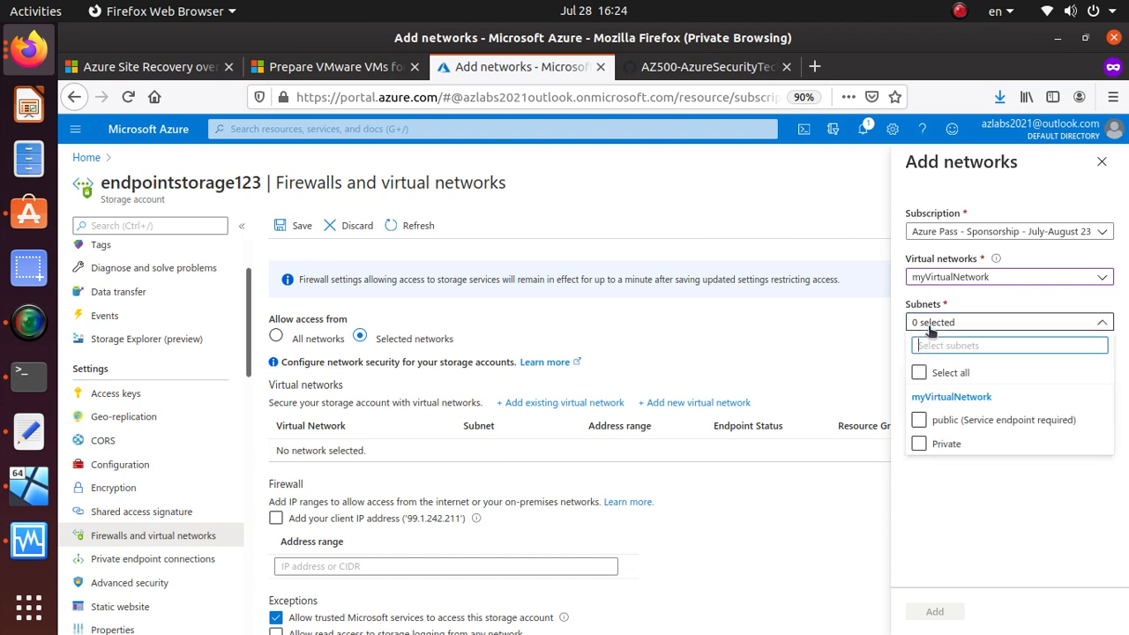
{"action": "left_click", "coordinate": [919, 443]}
{"action": "left_click", "coordinate": [935, 612]}
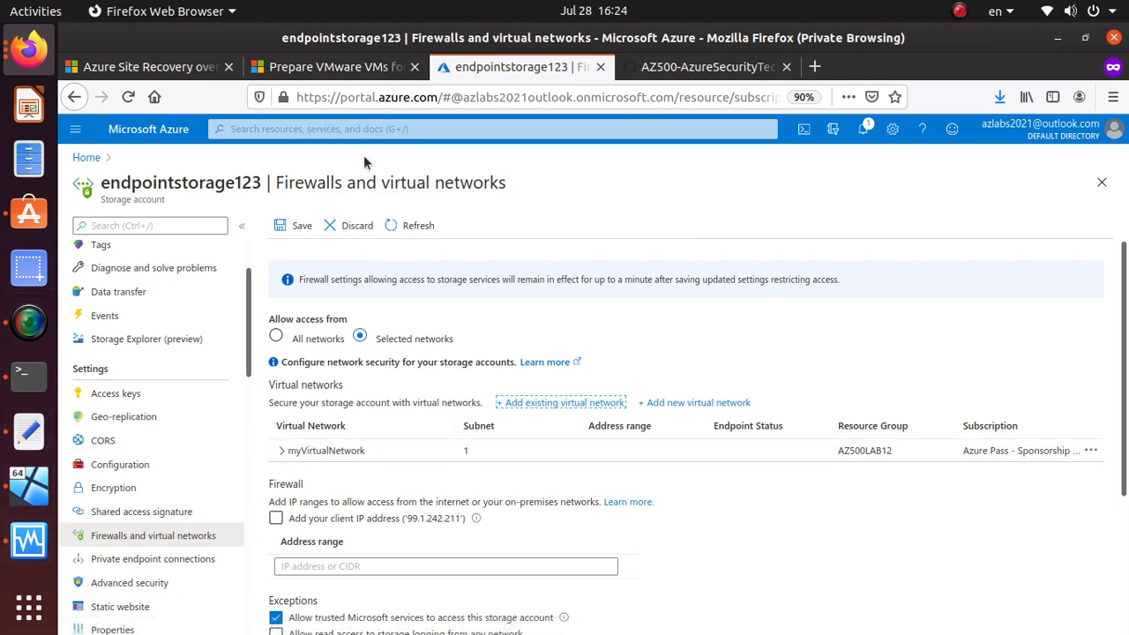
Read lab steps 16 to 18 on GitHub about adding and saving the network, and the start of Task 5.
{"action": "left_click", "coordinate": [684, 69]}
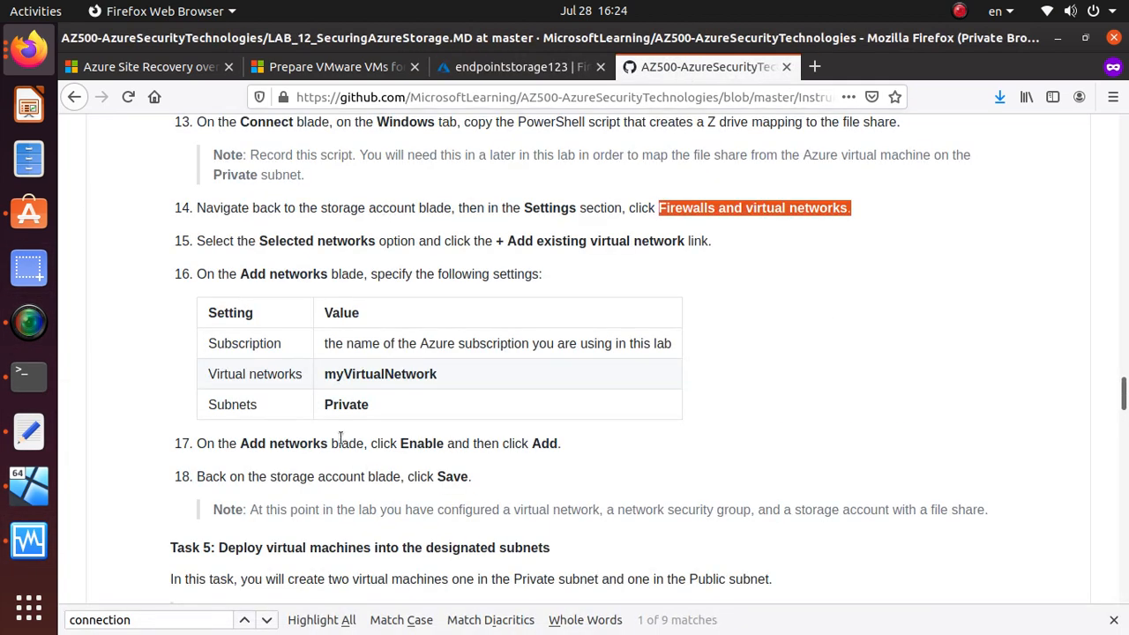
{"action": "double_click", "coordinate": [385, 374]}
{"action": "double_click", "coordinate": [326, 401]}
{"action": "double_click", "coordinate": [265, 441]}
{"action": "triple_click", "coordinate": [265, 441]}
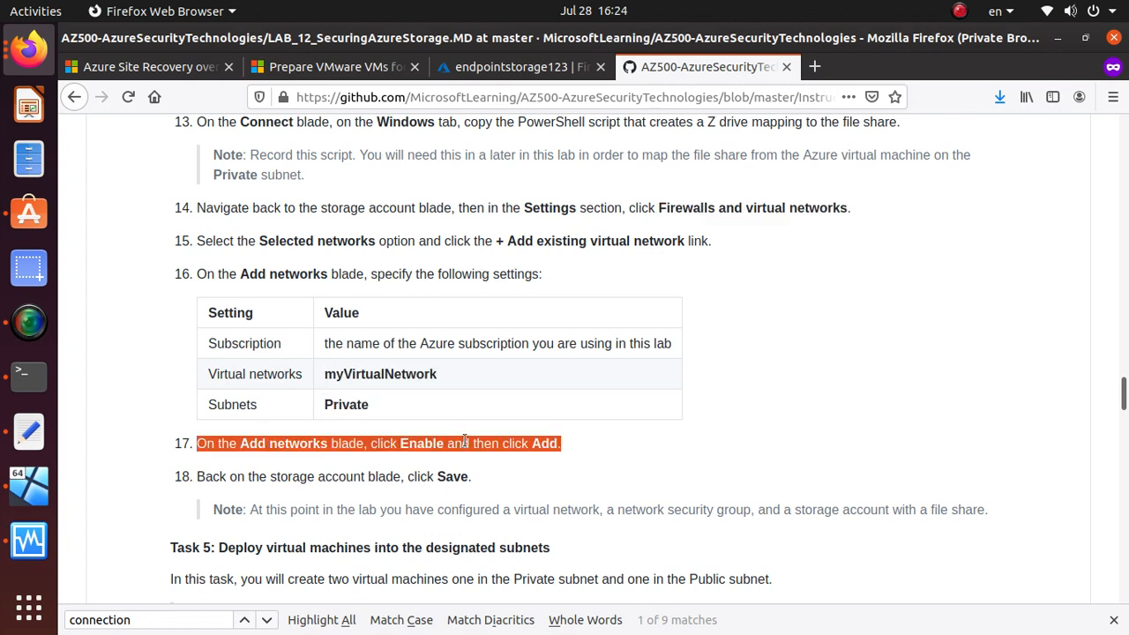
{"action": "scroll", "coordinate": [545, 452], "scroll_direction": "down", "scroll_amount": 3}
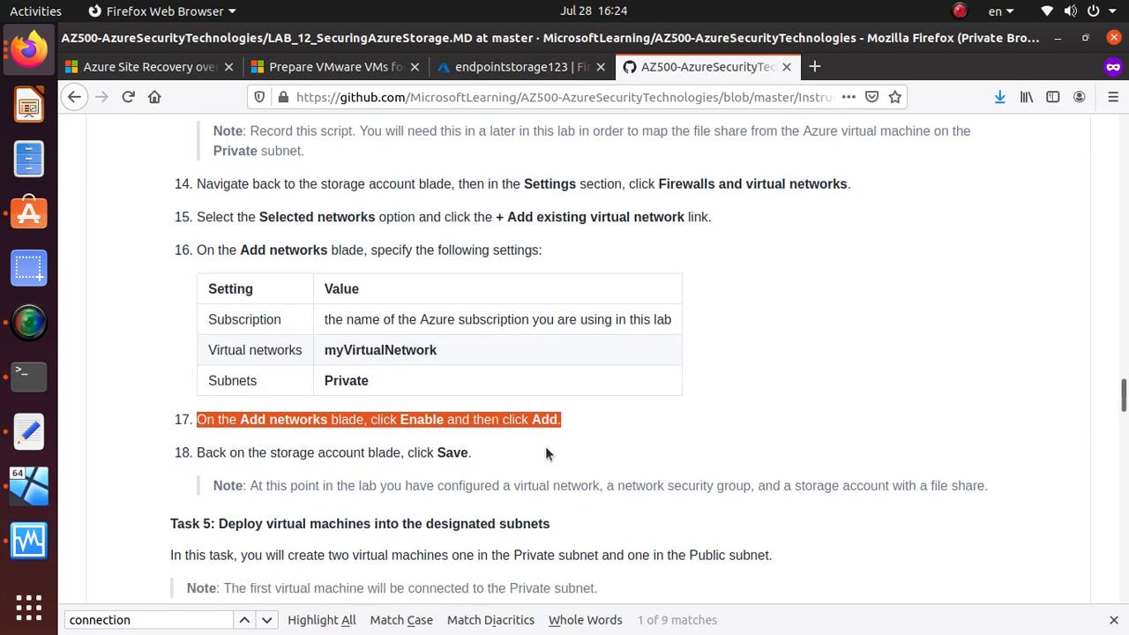
{"action": "scroll", "coordinate": [547, 444], "scroll_direction": "down", "scroll_amount": 1}
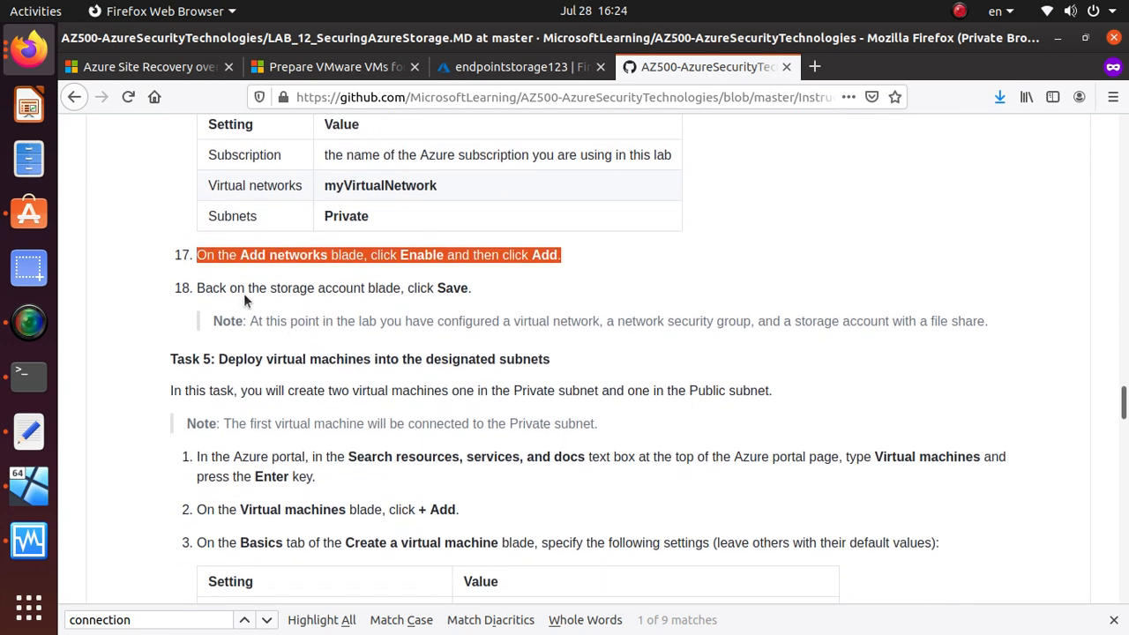
Inspect the myVirtualNetwork entry and its available actions among endpointstorage123's allowed networks in the Azure portal.
{"action": "left_click", "coordinate": [542, 67]}
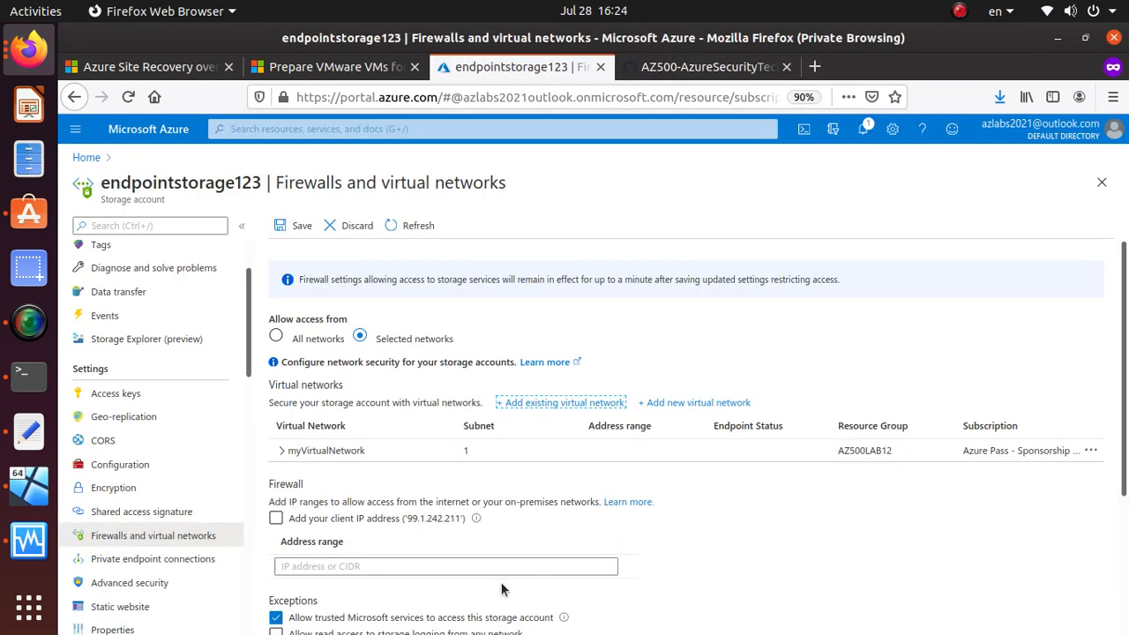
{"action": "left_click", "coordinate": [411, 451]}
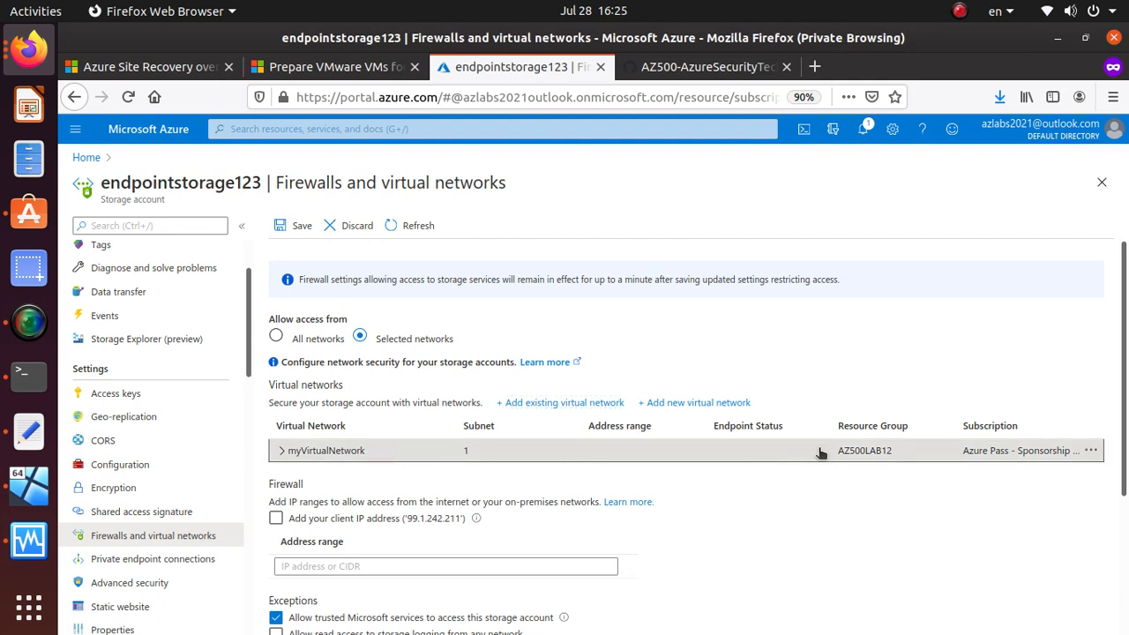
{"action": "left_click", "coordinate": [1091, 451]}
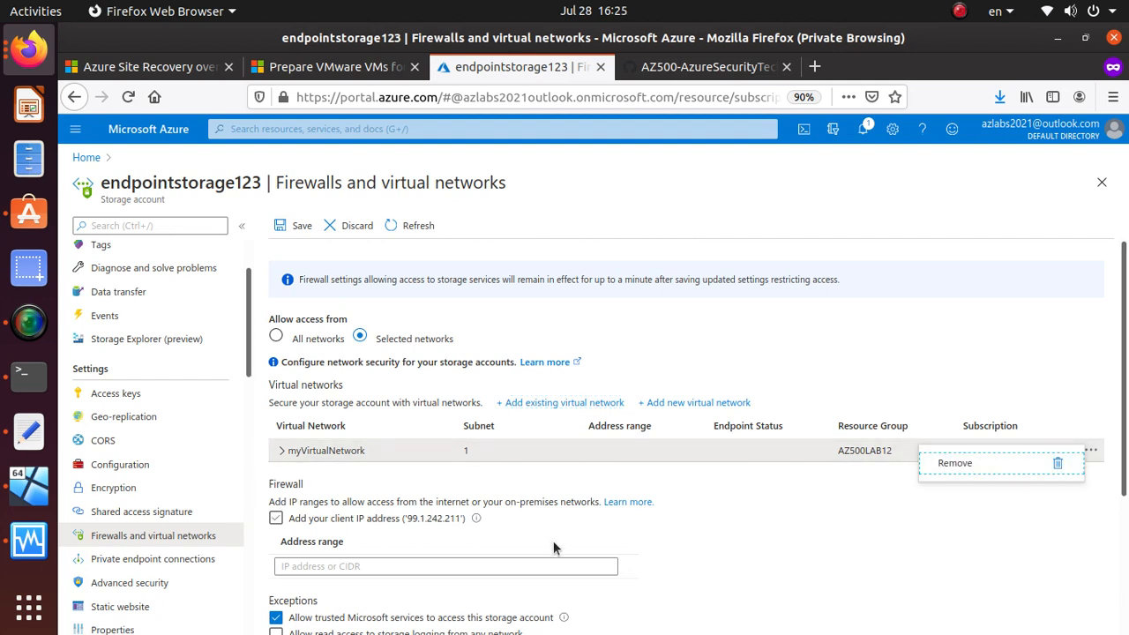
{"action": "left_click", "coordinate": [670, 492]}
{"action": "scroll", "coordinate": [572, 448], "scroll_direction": "down", "scroll_amount": 2}
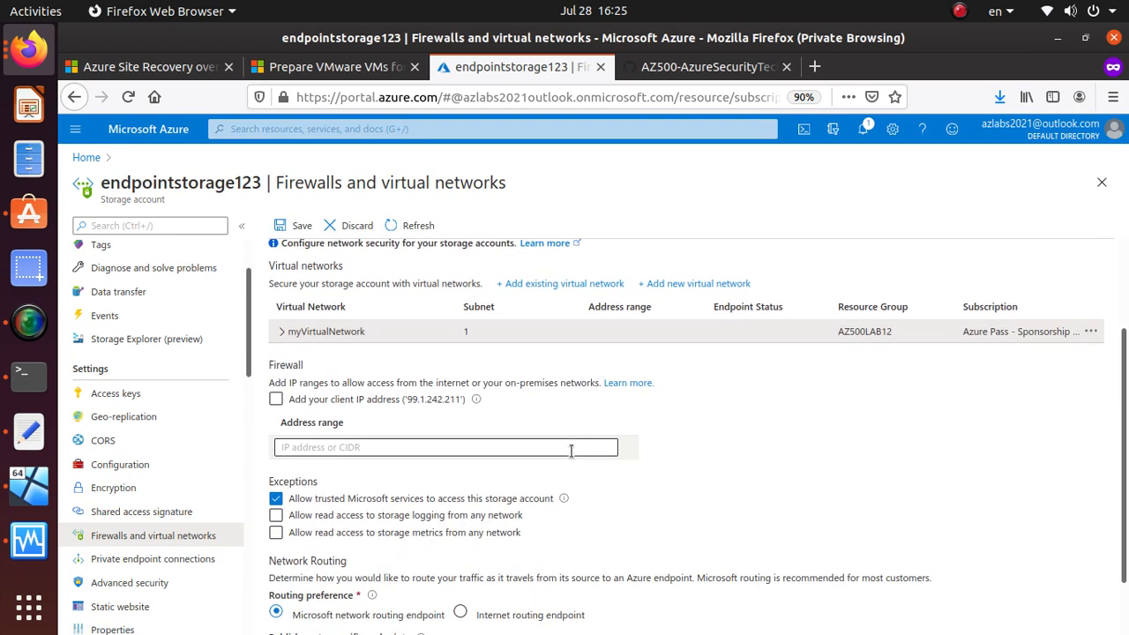
{"action": "left_click", "coordinate": [558, 284]}
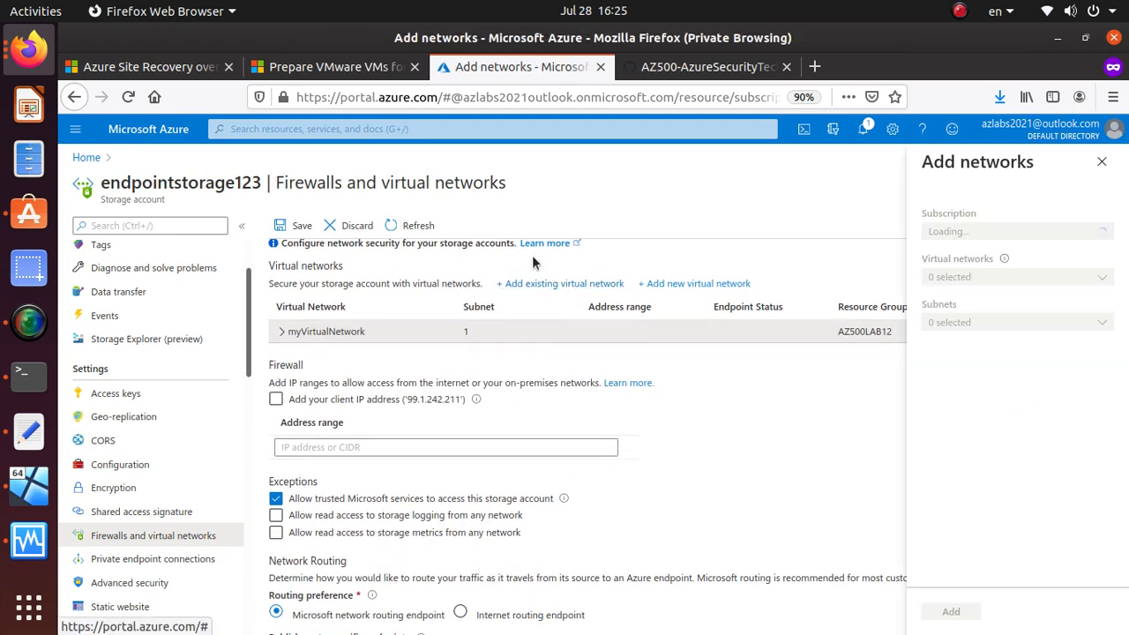
{"action": "left_click", "coordinate": [1004, 279]}
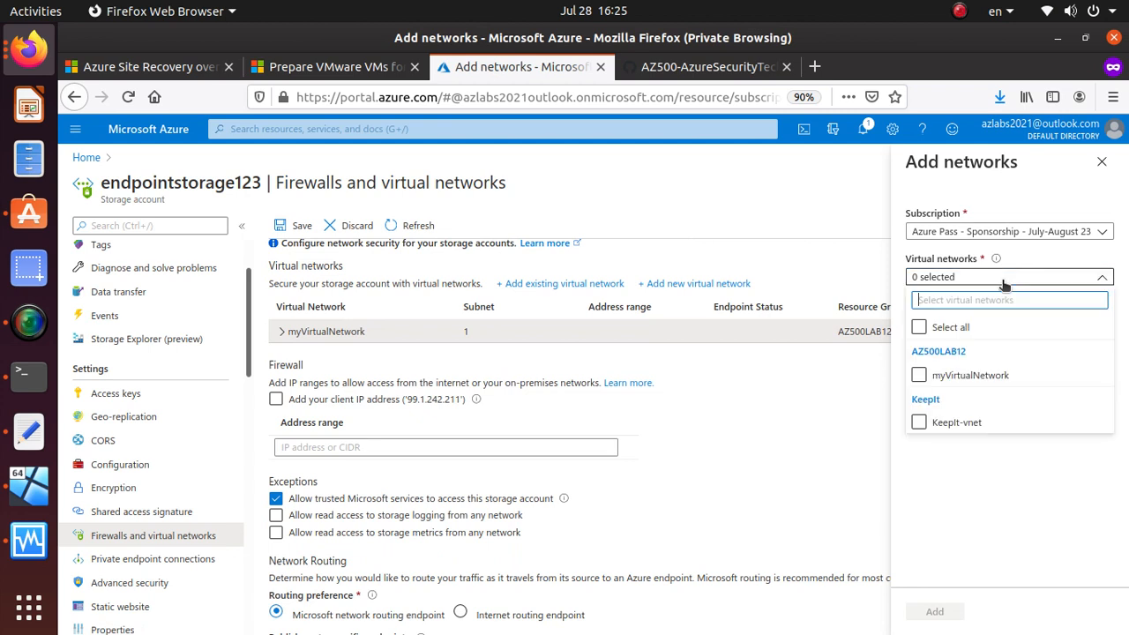
{"action": "left_click", "coordinate": [969, 380]}
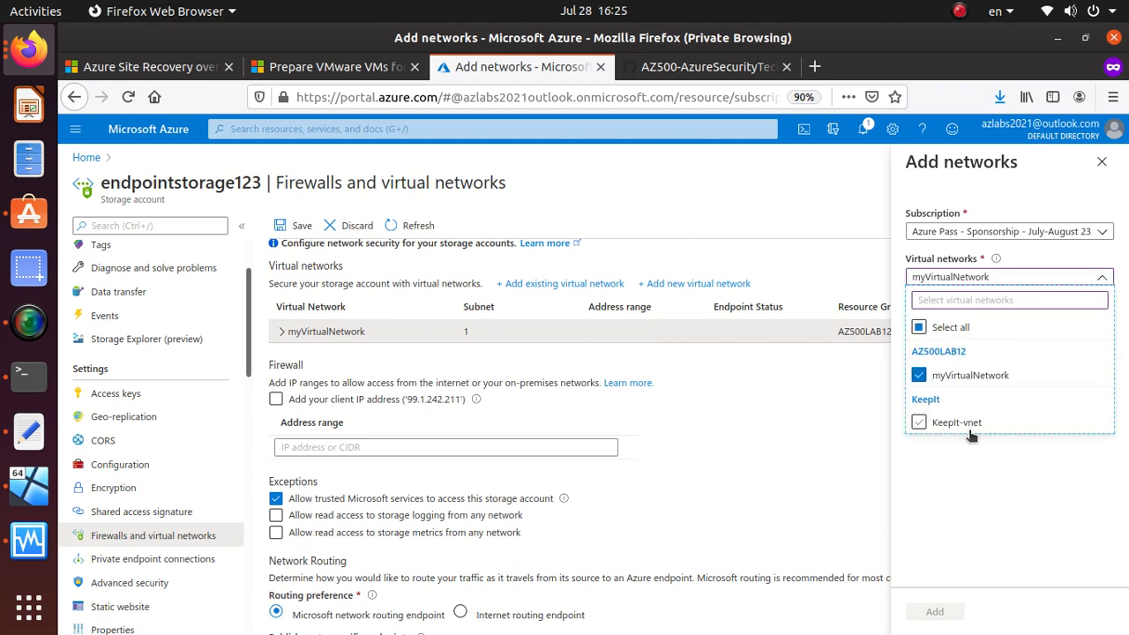
{"action": "left_click", "coordinate": [1026, 492]}
{"action": "left_click", "coordinate": [970, 320]}
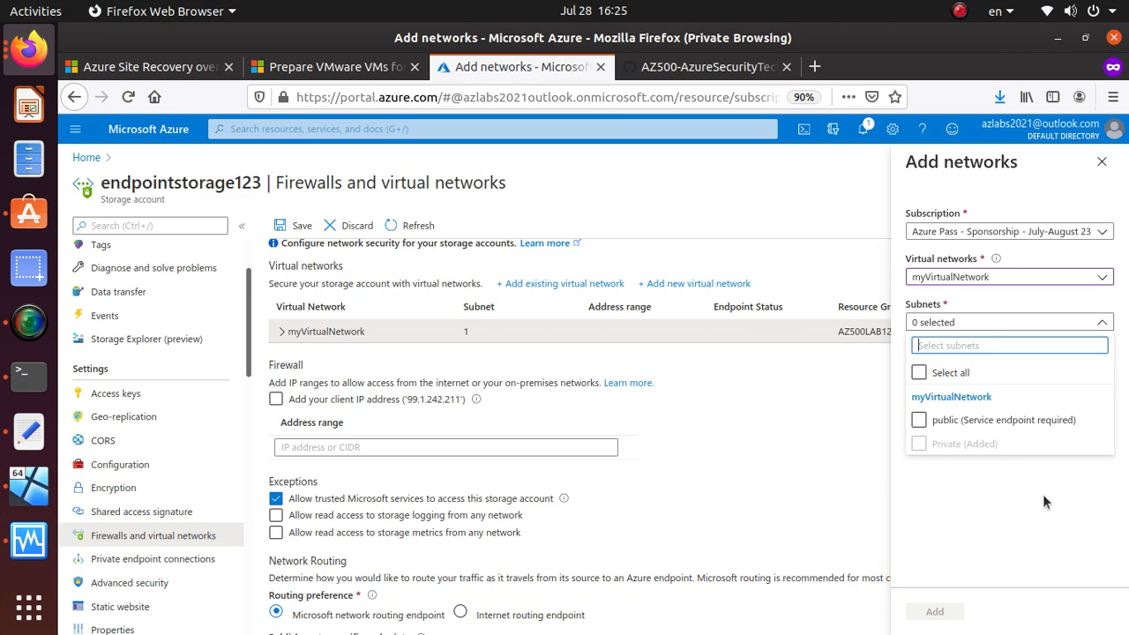
{"action": "left_click", "coordinate": [1076, 519]}
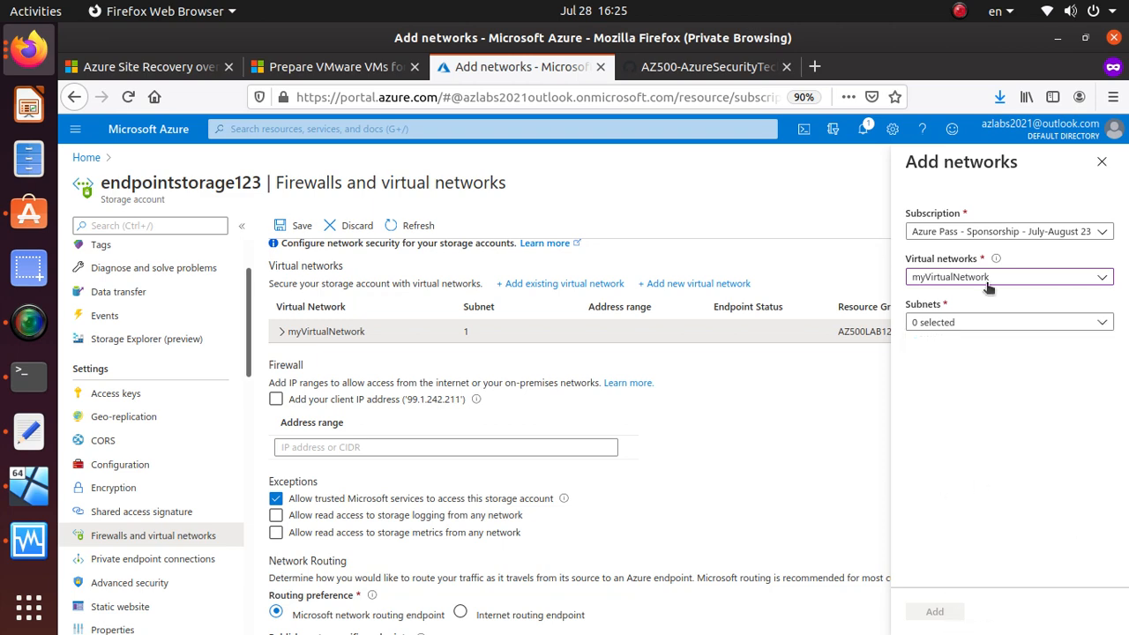
{"action": "left_click", "coordinate": [1102, 161]}
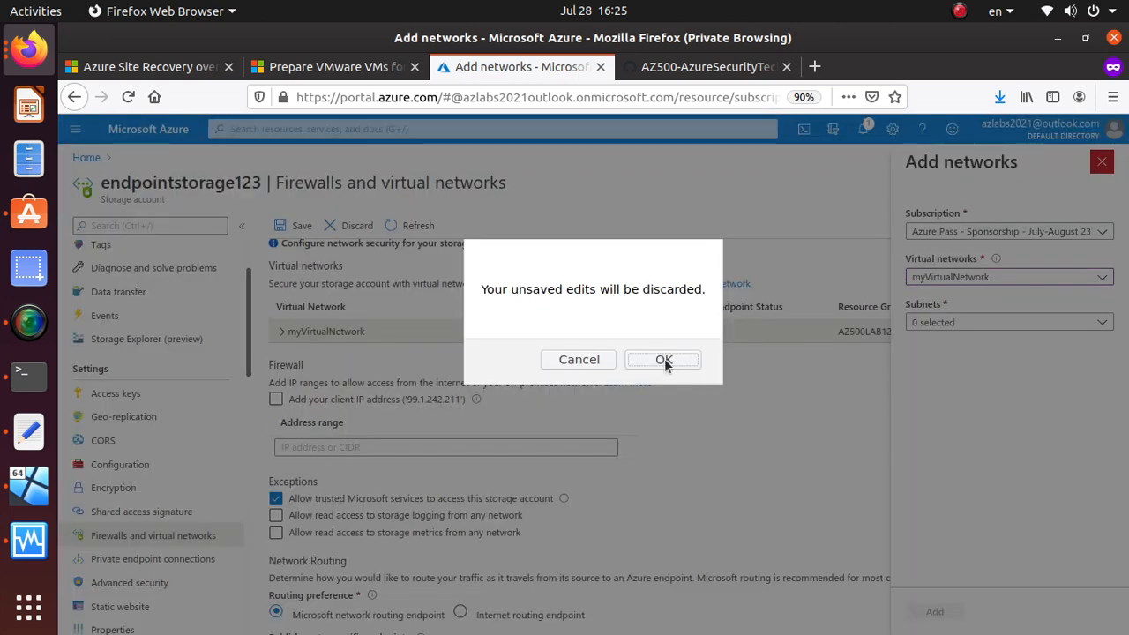
{"action": "left_click", "coordinate": [663, 359]}
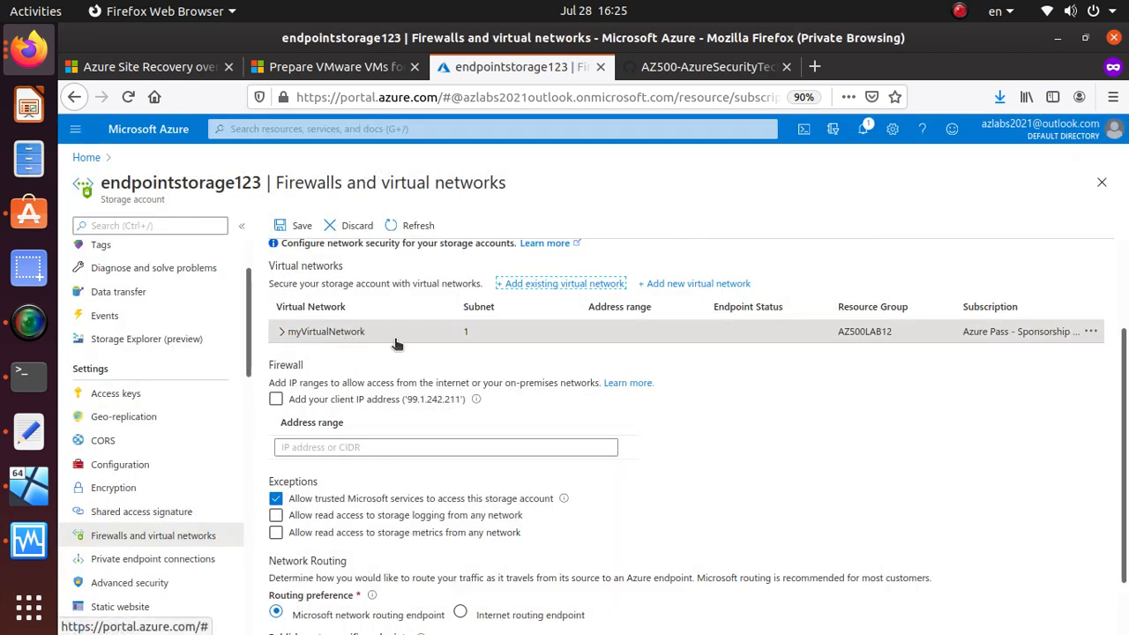
Look through endpointstorage123's Firewalls and virtual networks settings and search the page for "ena".
{"action": "scroll", "coordinate": [399, 353], "scroll_direction": "up", "scroll_amount": 2}
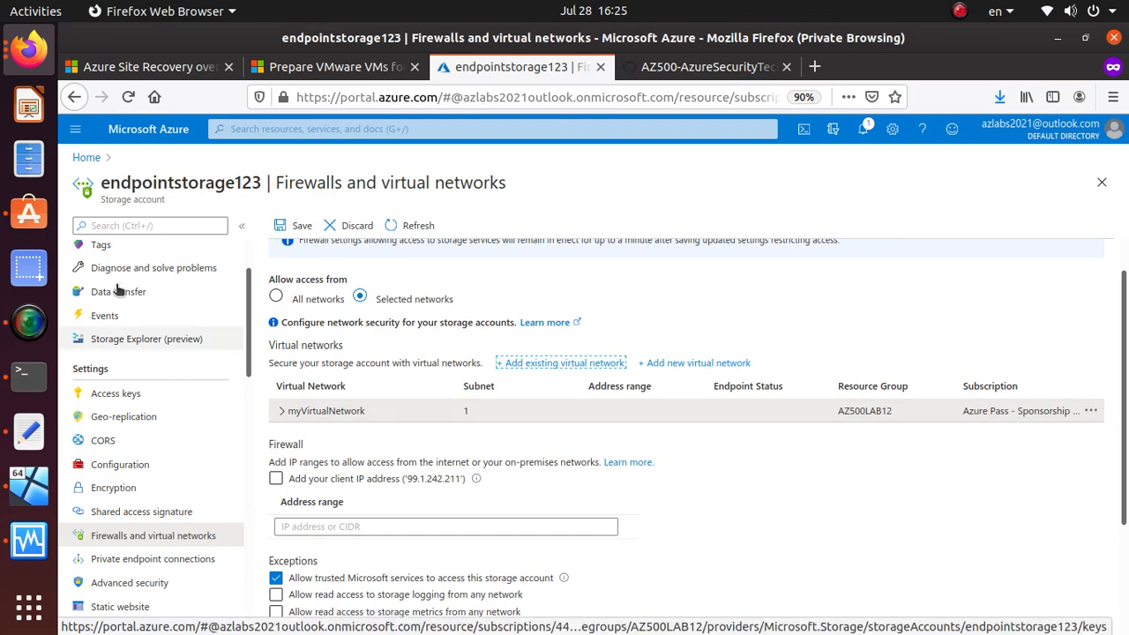
{"action": "scroll", "coordinate": [606, 492], "scroll_direction": "down", "scroll_amount": 4}
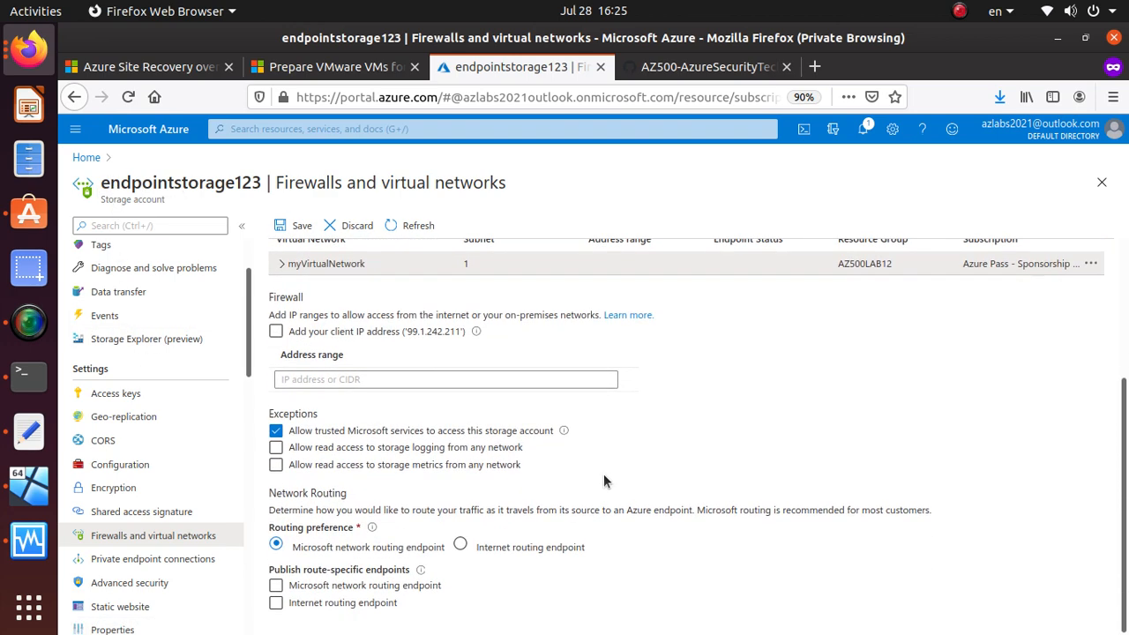
{"action": "scroll", "coordinate": [809, 515], "scroll_direction": "up", "scroll_amount": 4}
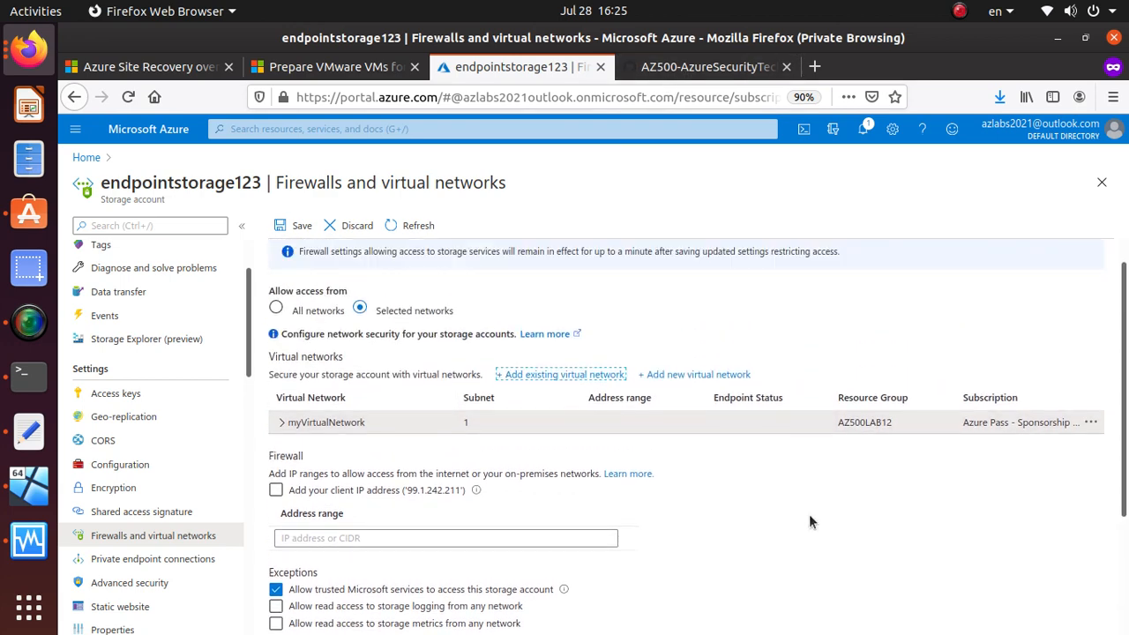
{"action": "key", "text": "ctrl+f"}
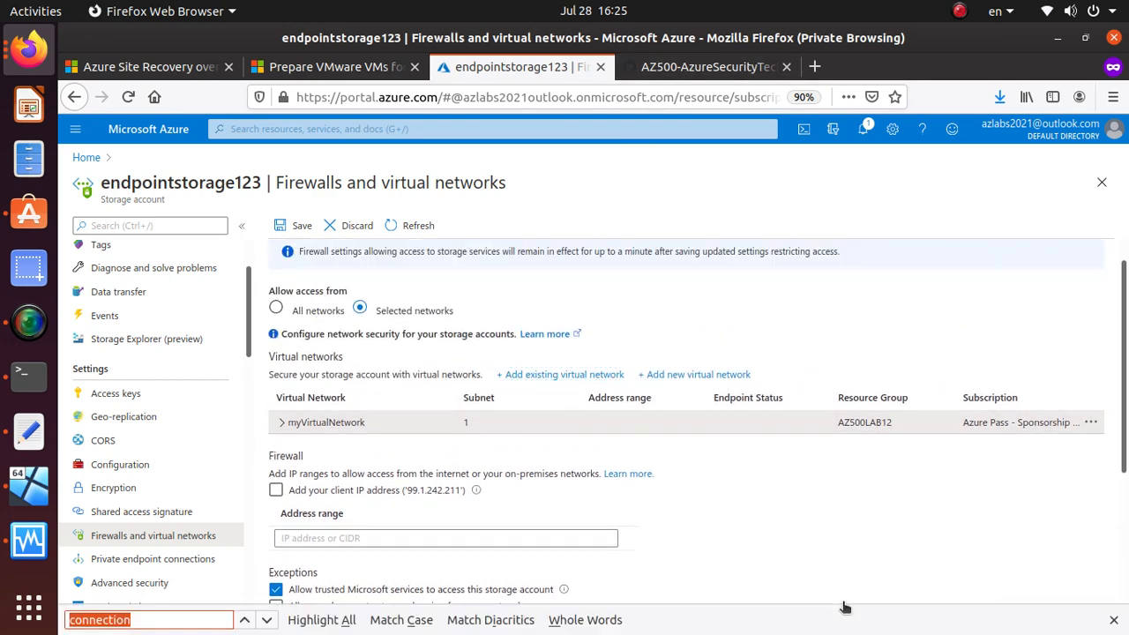
{"action": "type", "text": "ena"}
{"action": "key", "text": "BackSpace"}
{"action": "key", "text": "BackSpace"}
{"action": "key", "text": "BackSpace"}
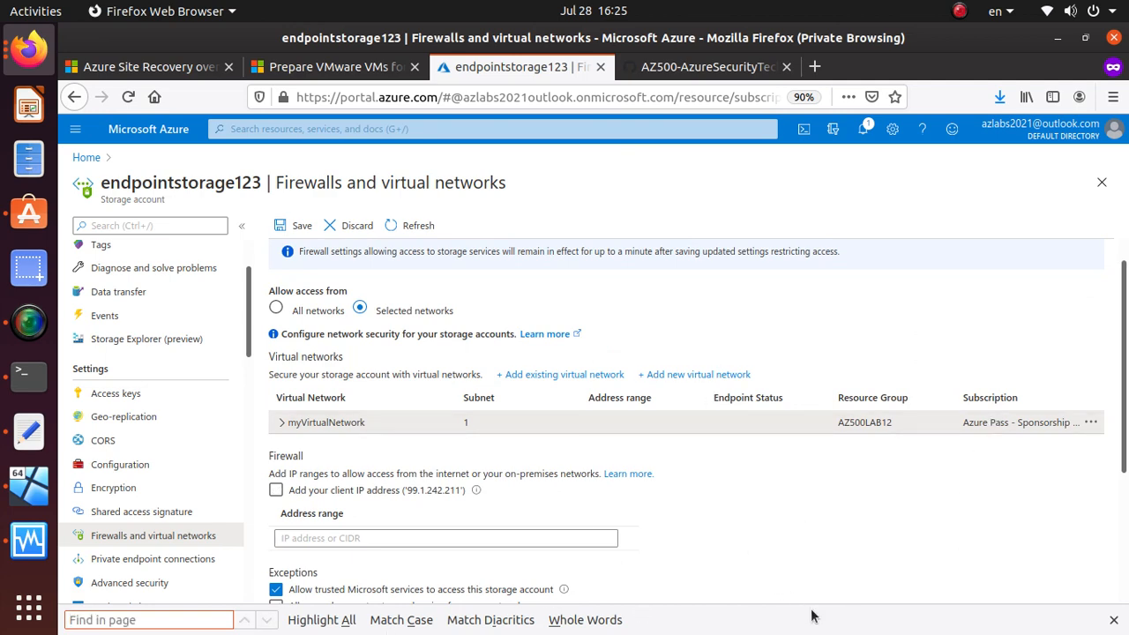
Read lab step 18 on GitHub about saving the storage account settings and the note below it.
{"action": "left_click", "coordinate": [697, 70]}
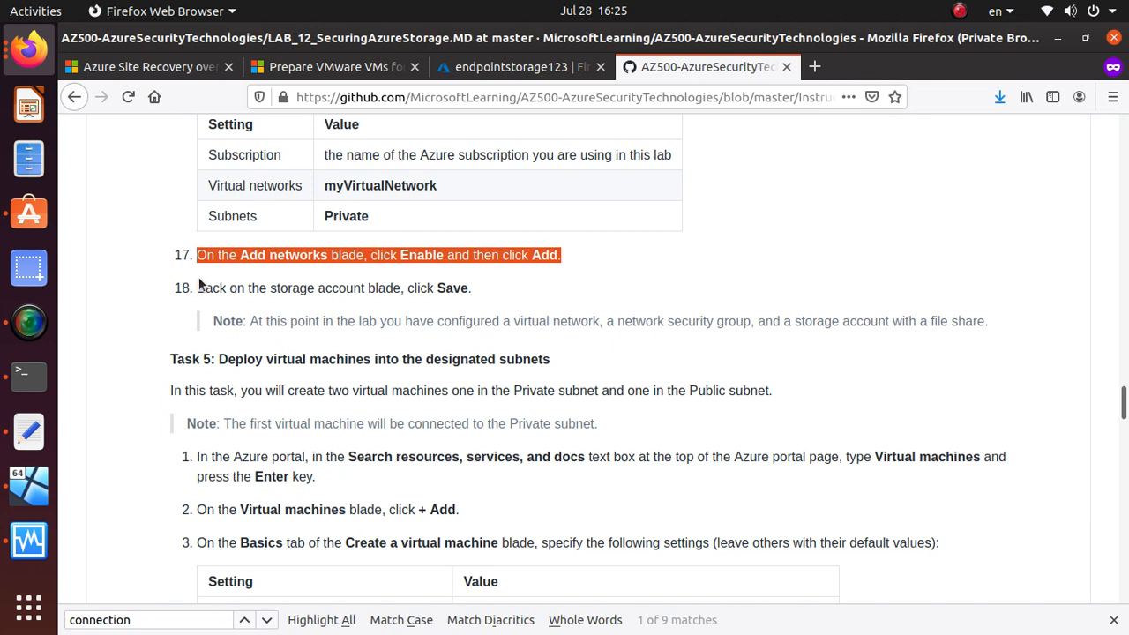
{"action": "triple_click", "coordinate": [258, 287]}
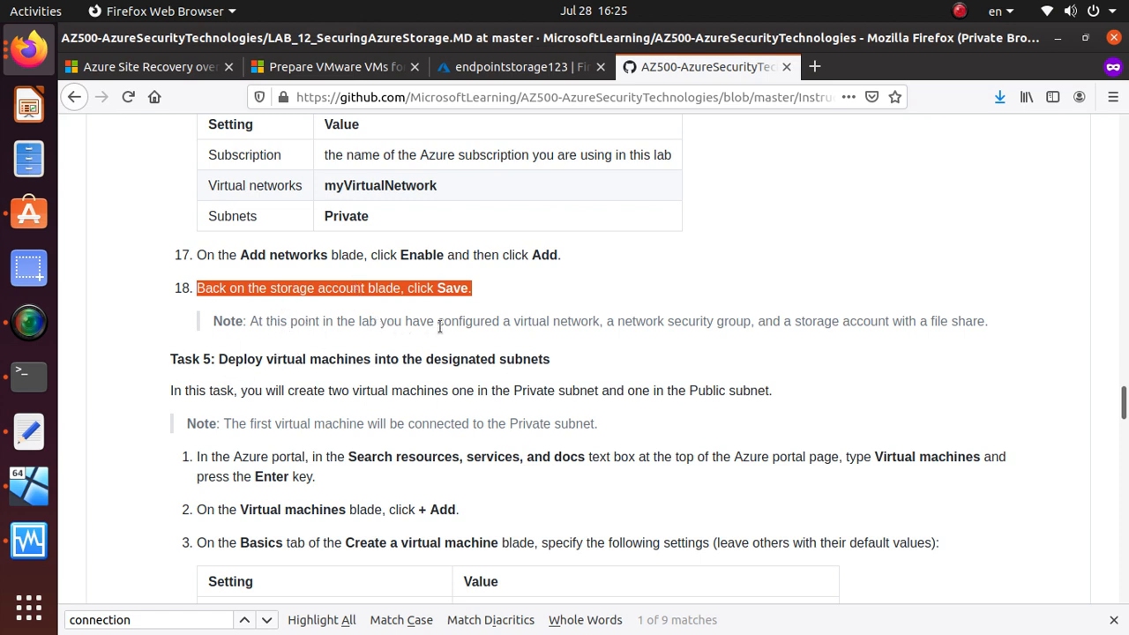
{"action": "left_click_drag", "start_coordinate": [437, 321], "coordinate": [991, 330]}
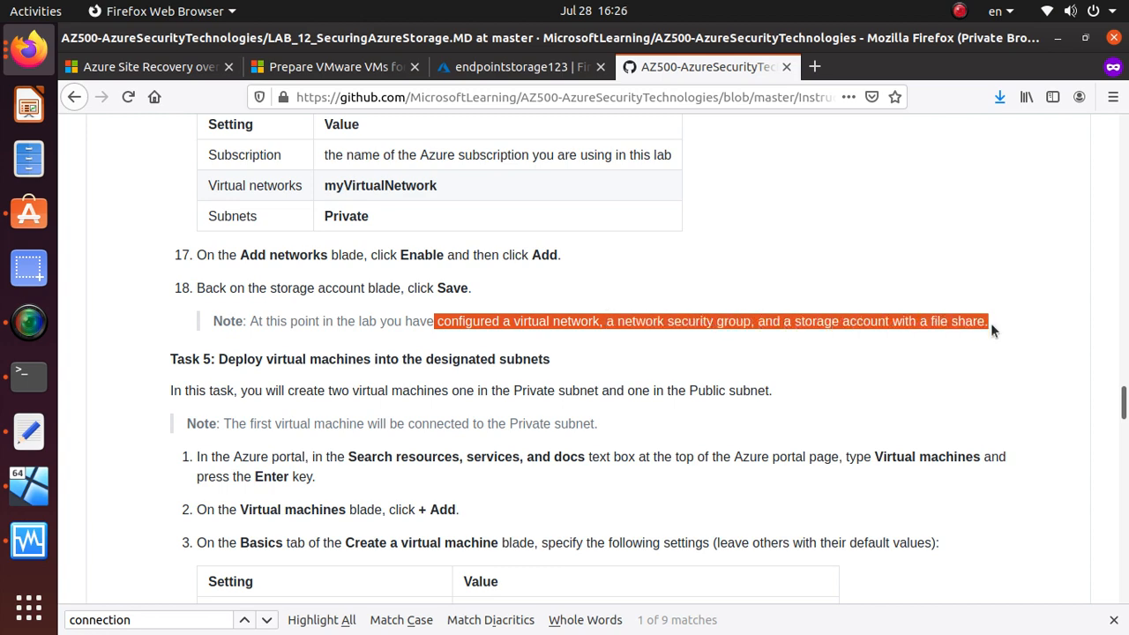
Check the Private subnet under myVirtualNetwork in the Azure portal and save endpointstorage123's firewall and virtual network settings.
{"action": "left_click", "coordinate": [494, 74]}
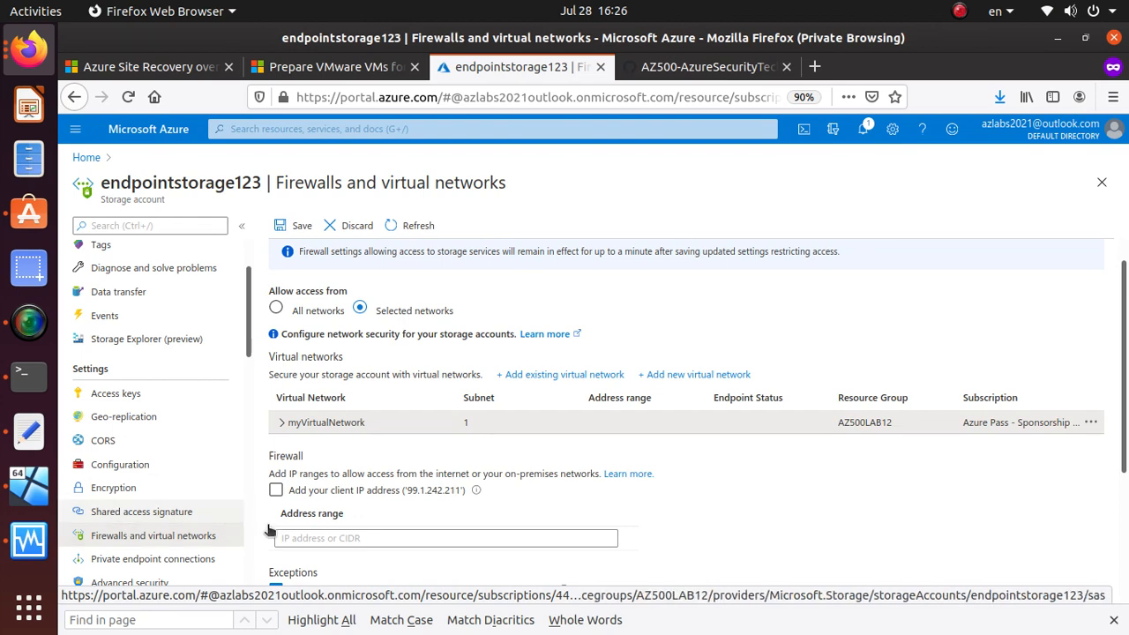
{"action": "scroll", "coordinate": [521, 287], "scroll_direction": "down", "scroll_amount": 1}
{"action": "scroll", "coordinate": [520, 287], "scroll_direction": "down", "scroll_amount": 2}
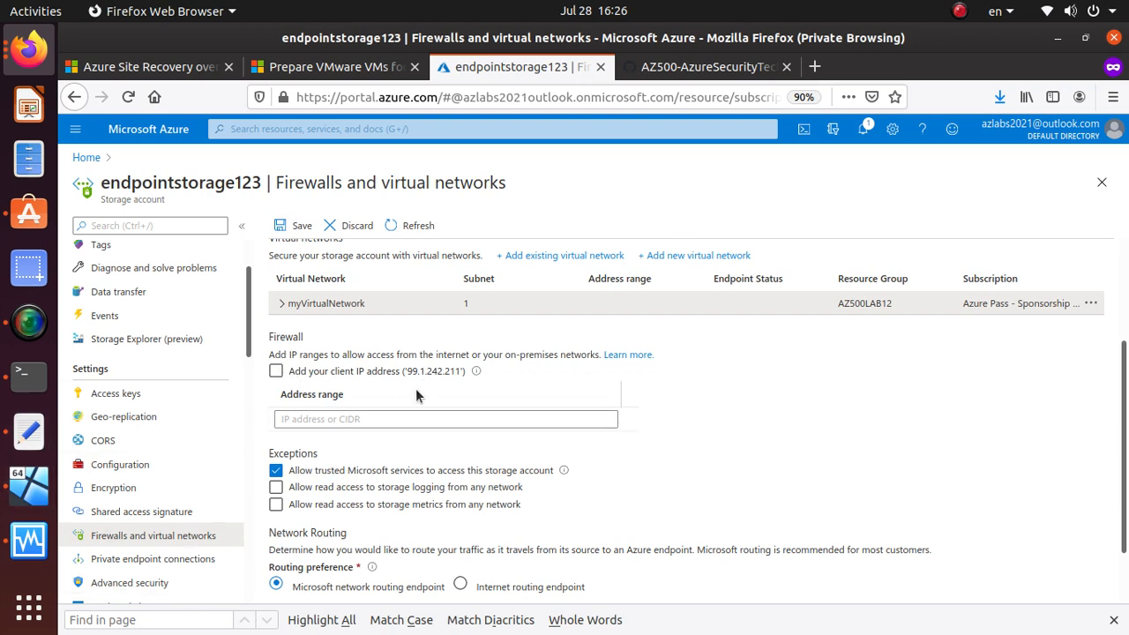
{"action": "scroll", "coordinate": [411, 400], "scroll_direction": "down", "scroll_amount": 2}
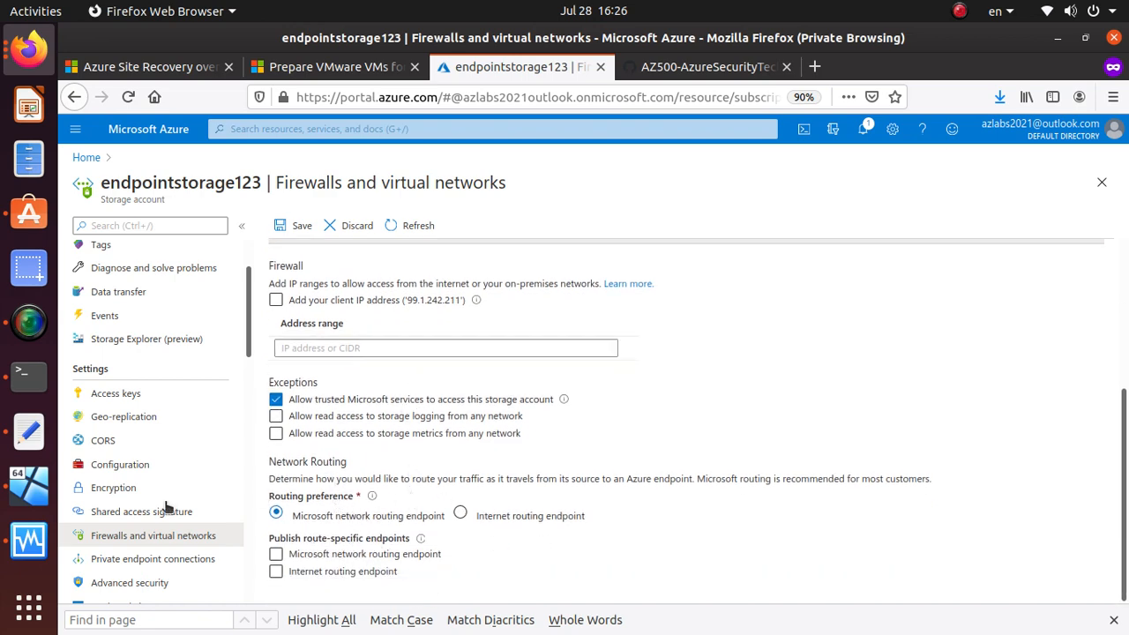
{"action": "scroll", "coordinate": [227, 420], "scroll_direction": "up", "scroll_amount": 2}
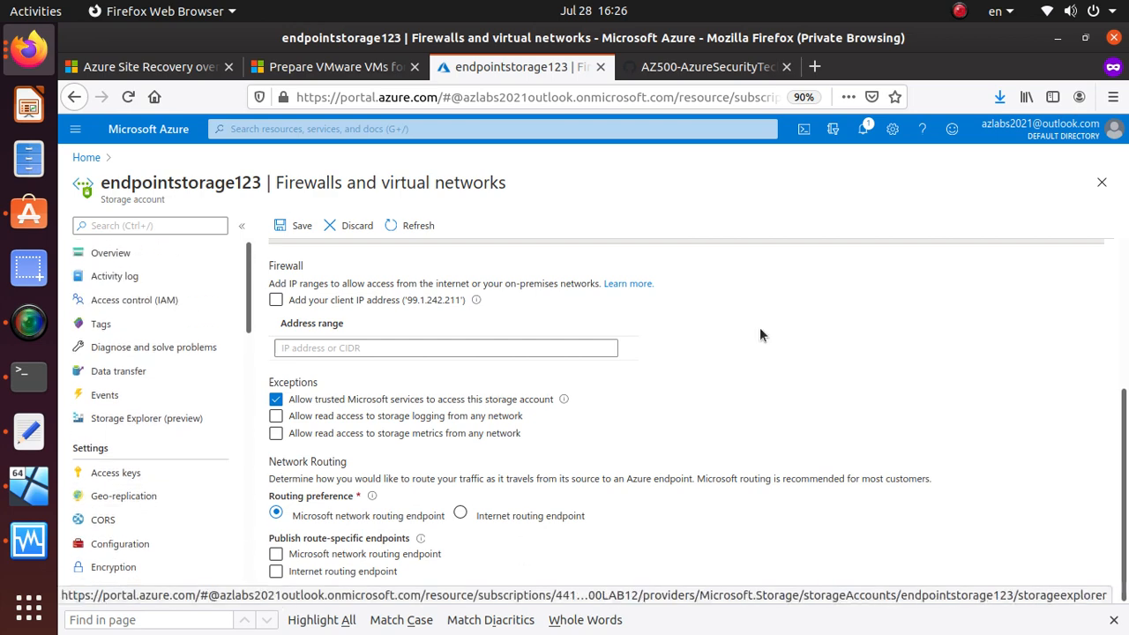
{"action": "scroll", "coordinate": [759, 327], "scroll_direction": "up", "scroll_amount": 5}
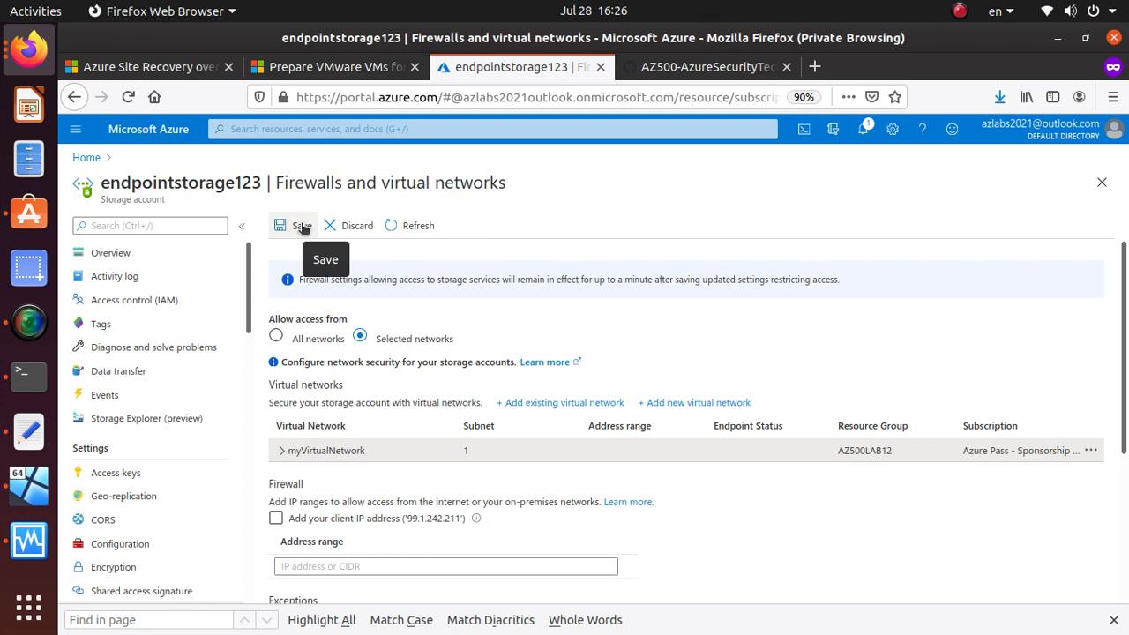
{"action": "left_click", "coordinate": [282, 450]}
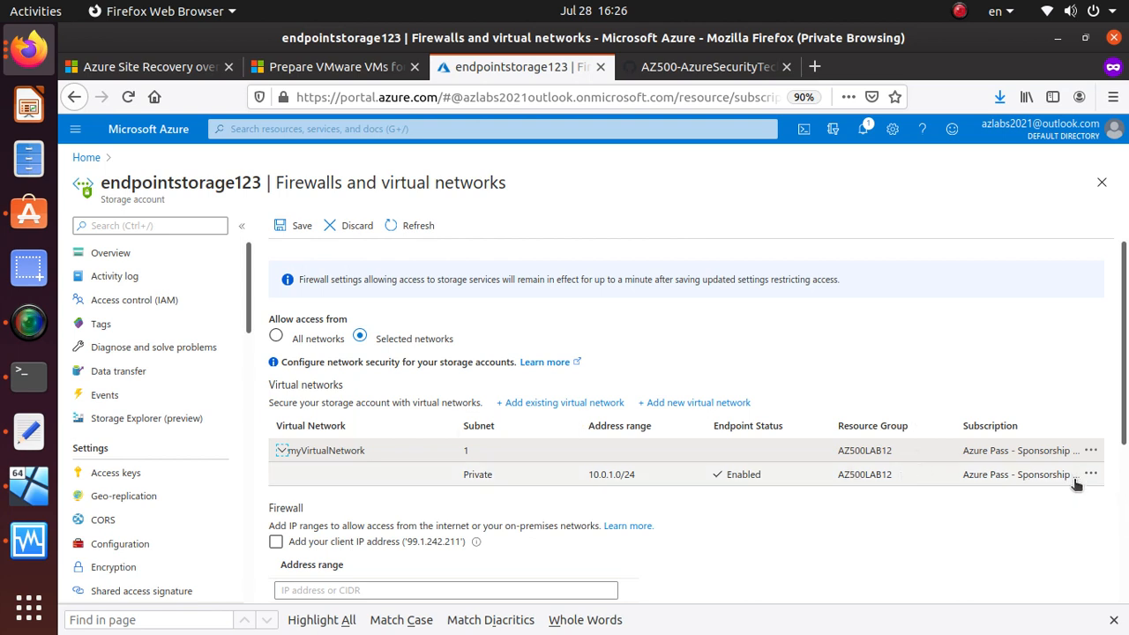
{"action": "left_click", "coordinate": [300, 226]}
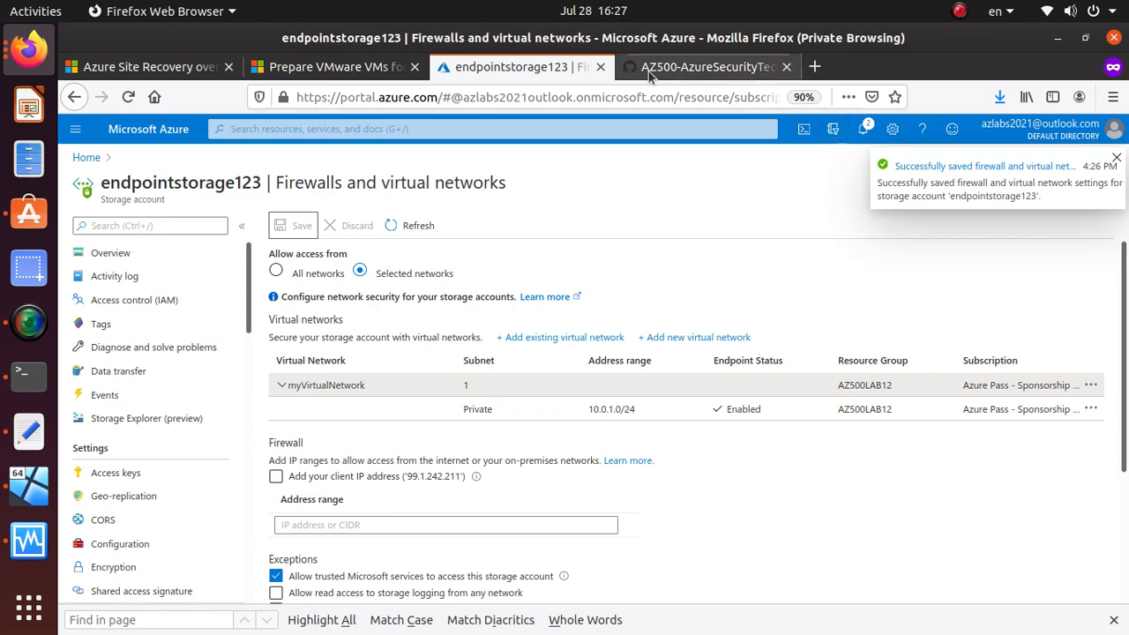
Read the start of Task 5 on GitHub and copy the service name Virtual machines from it.
{"action": "left_click", "coordinate": [684, 67]}
{"action": "scroll", "coordinate": [536, 495], "scroll_direction": "down", "scroll_amount": 4}
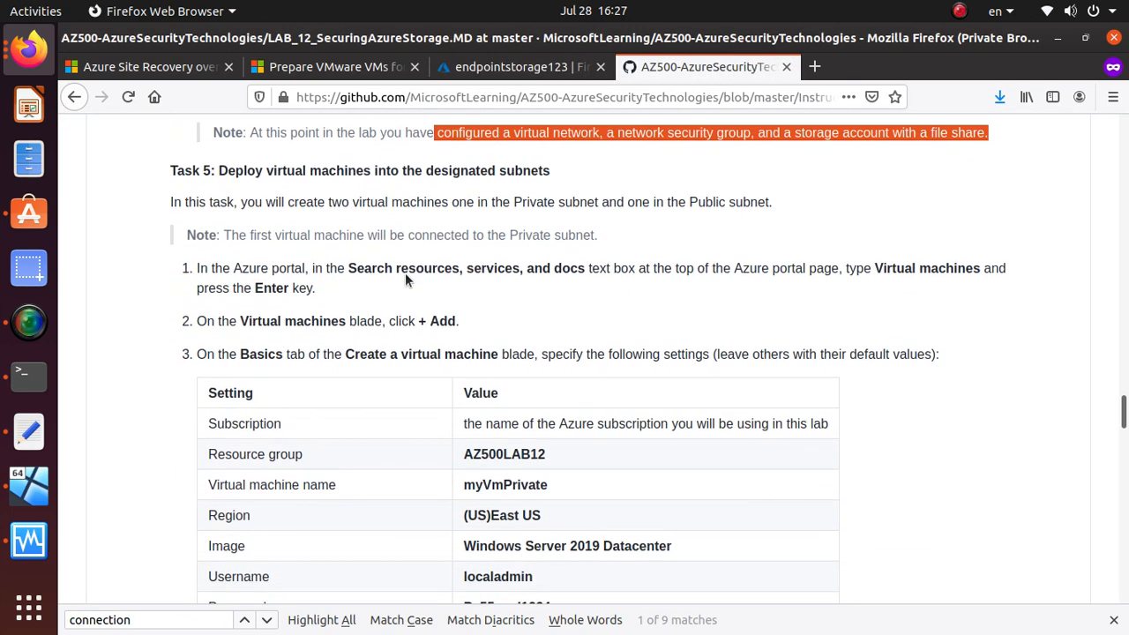
{"action": "triple_click", "coordinate": [431, 172]}
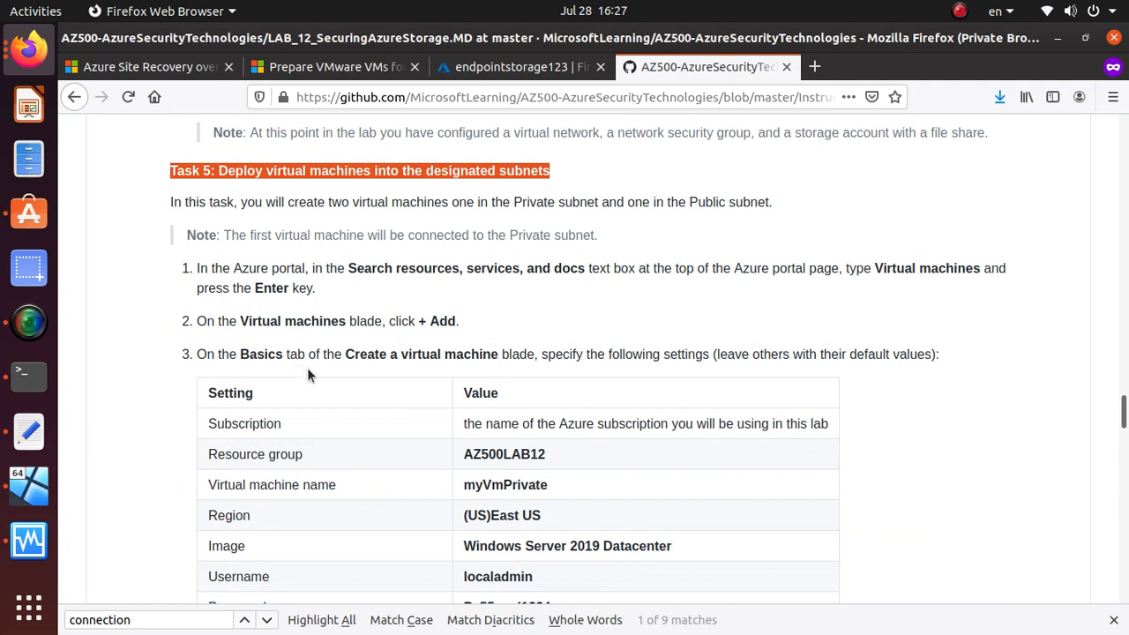
{"action": "left_click_drag", "start_coordinate": [343, 321], "coordinate": [240, 321]}
{"action": "right_click", "coordinate": [247, 321]}
{"action": "left_click", "coordinate": [278, 337]}
Find and open the Virtual machines service in the Azure portal and start adding a new virtual machine.
{"action": "key", "text": "ctrl+shift+Tab"}
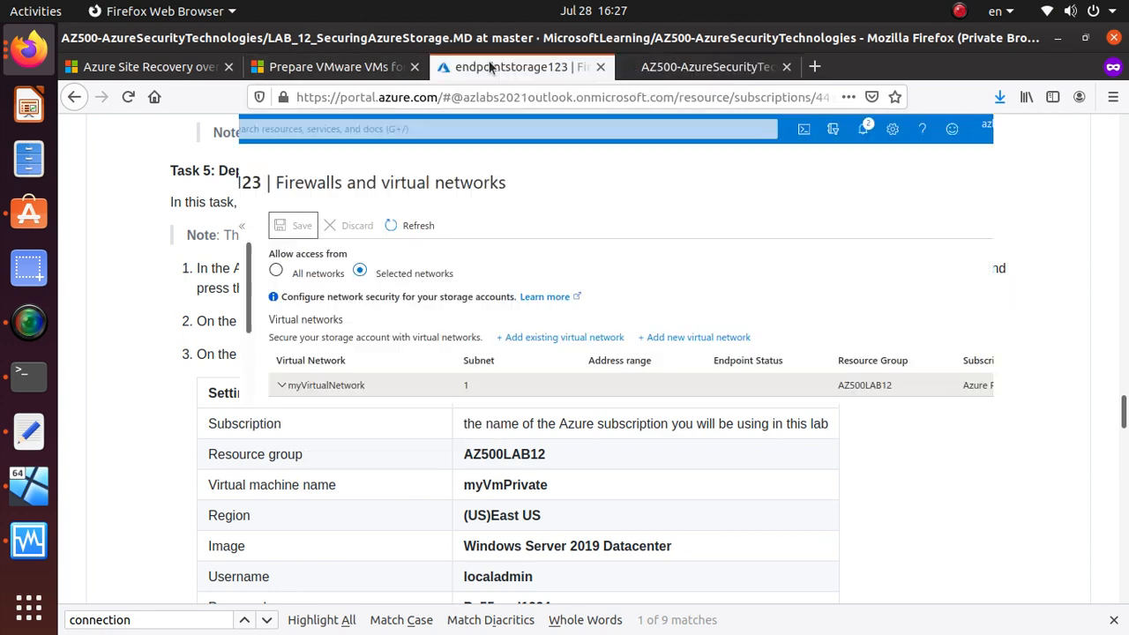
{"action": "left_click", "coordinate": [316, 128]}
{"action": "key", "text": "ctrl+v"}
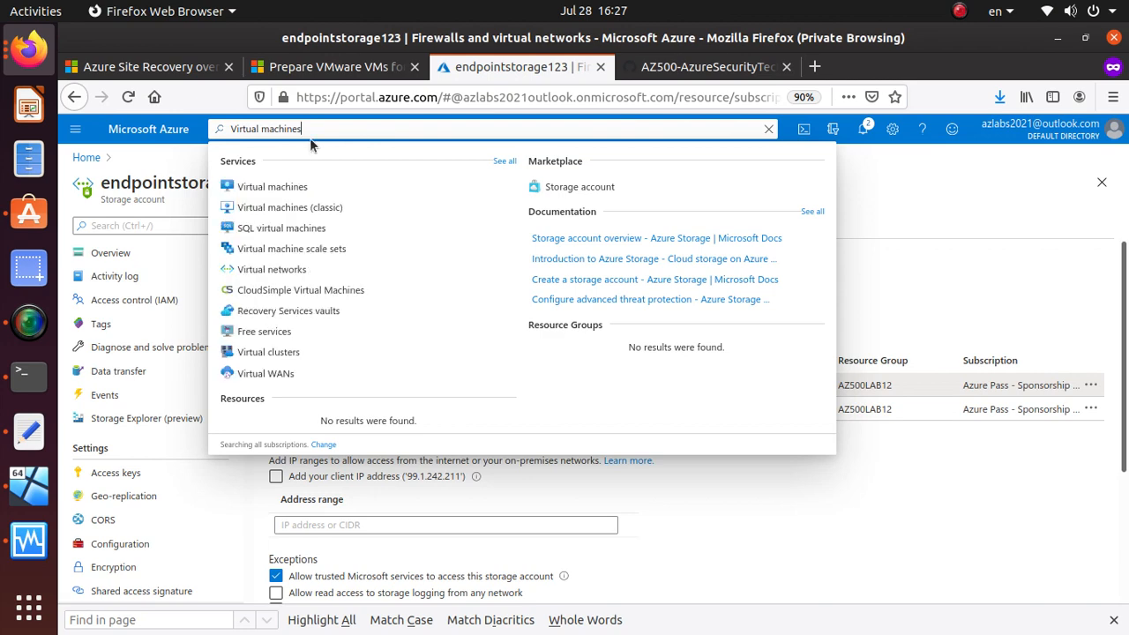
{"action": "left_click", "coordinate": [272, 186]}
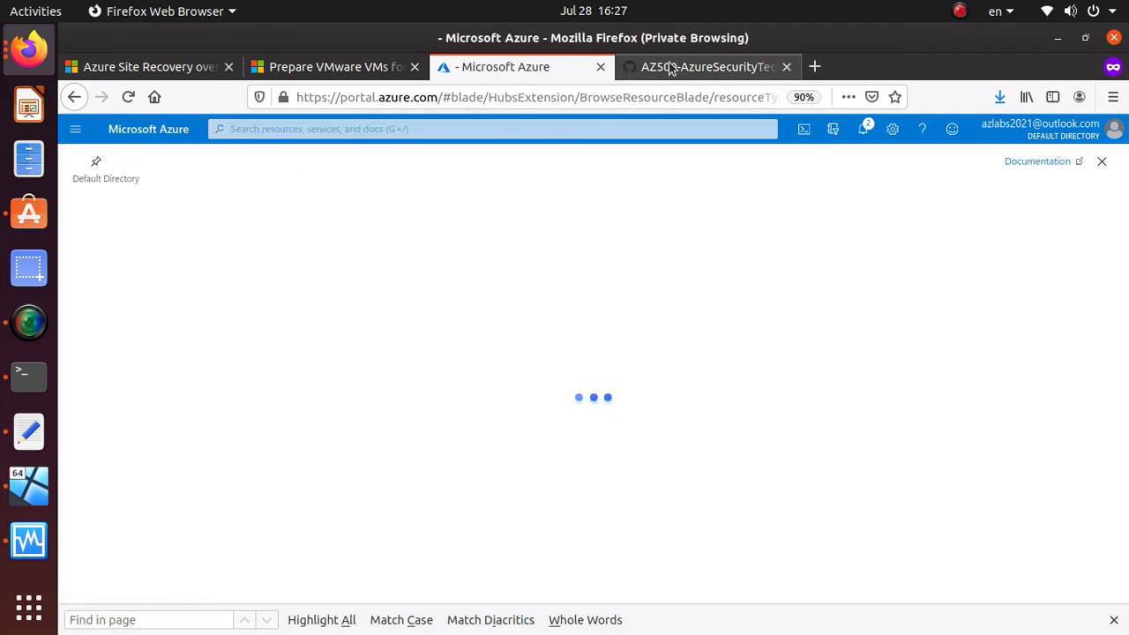
{"action": "left_click", "coordinate": [108, 228]}
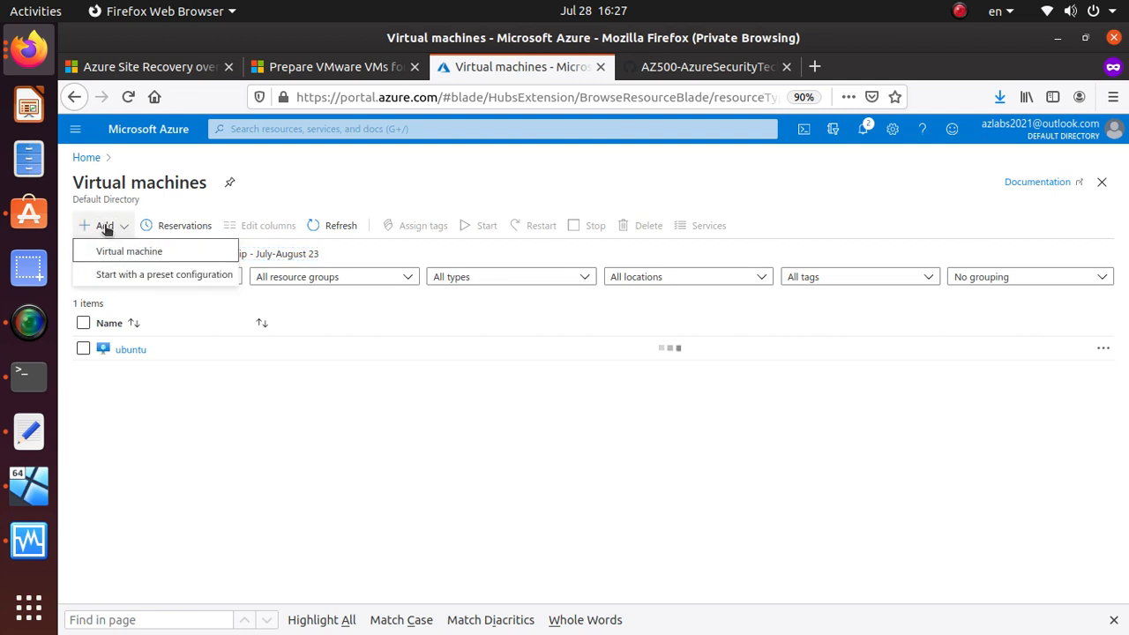
{"action": "left_click", "coordinate": [114, 251]}
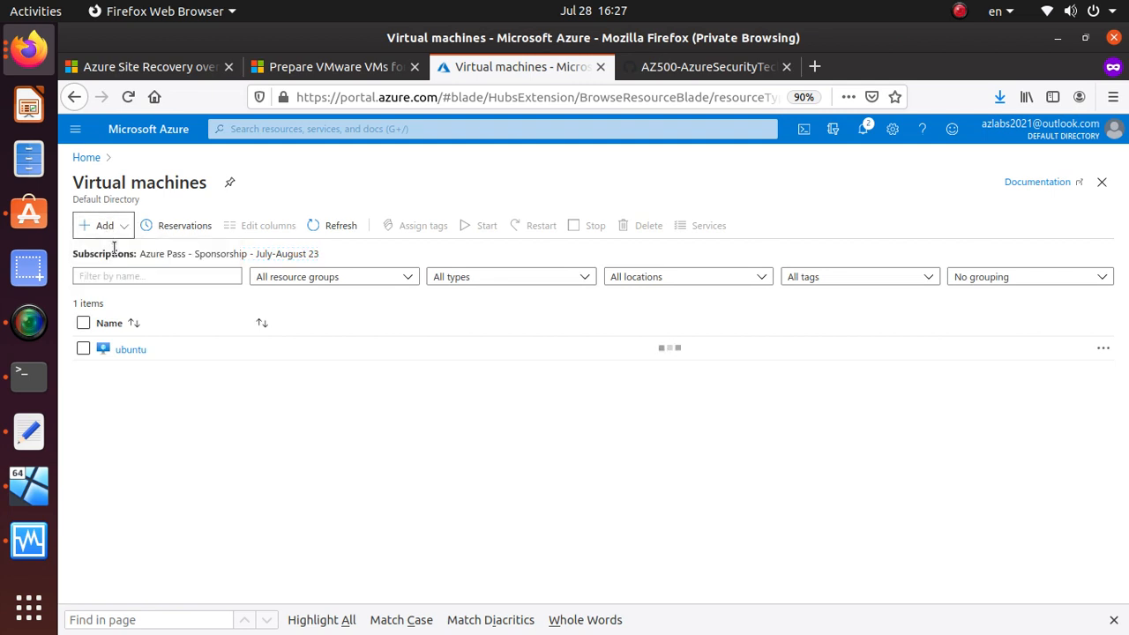
Read the Basics settings for the first virtual machine in Task 5 on GitHub, including subscription, resource group and machine name.
{"action": "left_click", "coordinate": [711, 68]}
{"action": "scroll", "coordinate": [683, 353], "scroll_direction": "down", "scroll_amount": 3}
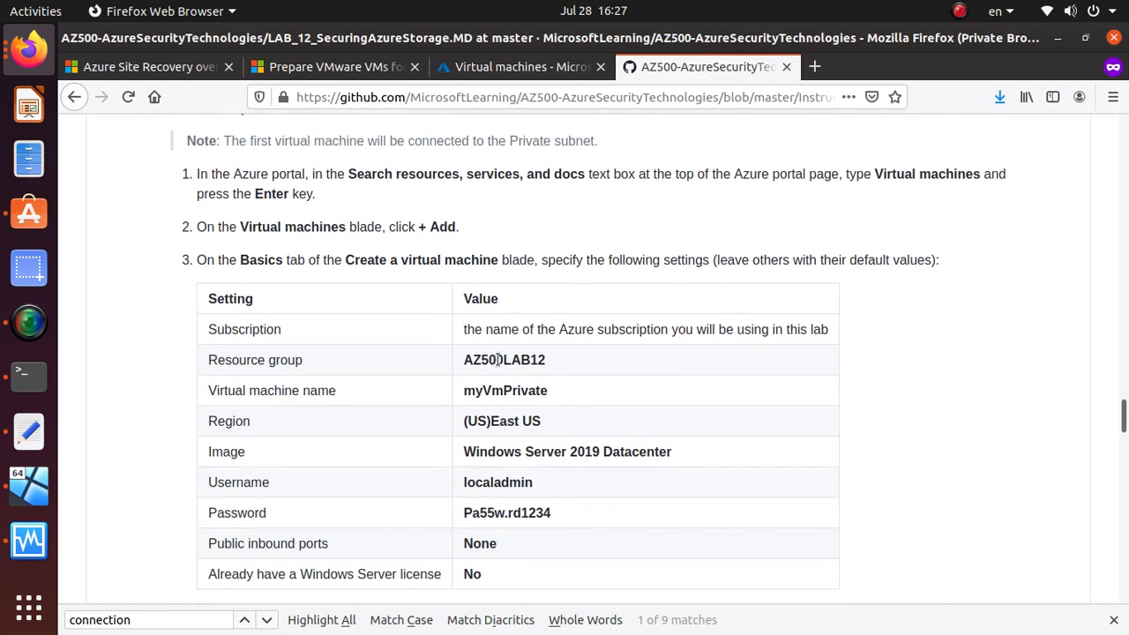
{"action": "double_click", "coordinate": [496, 360]}
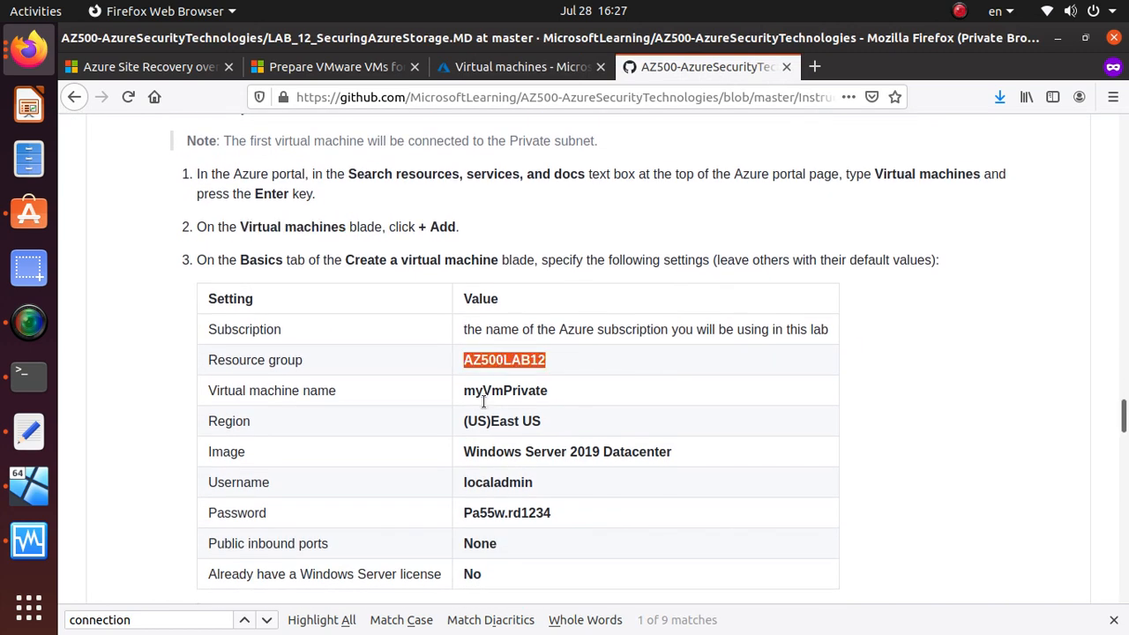
{"action": "double_click", "coordinate": [520, 391]}
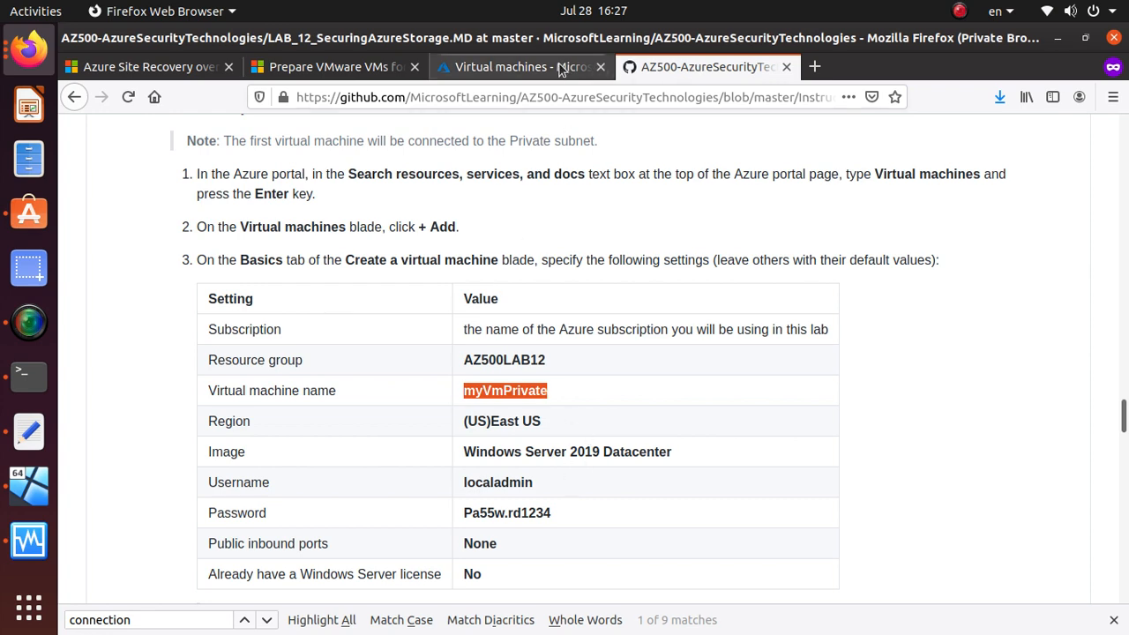
{"action": "left_click", "coordinate": [521, 66]}
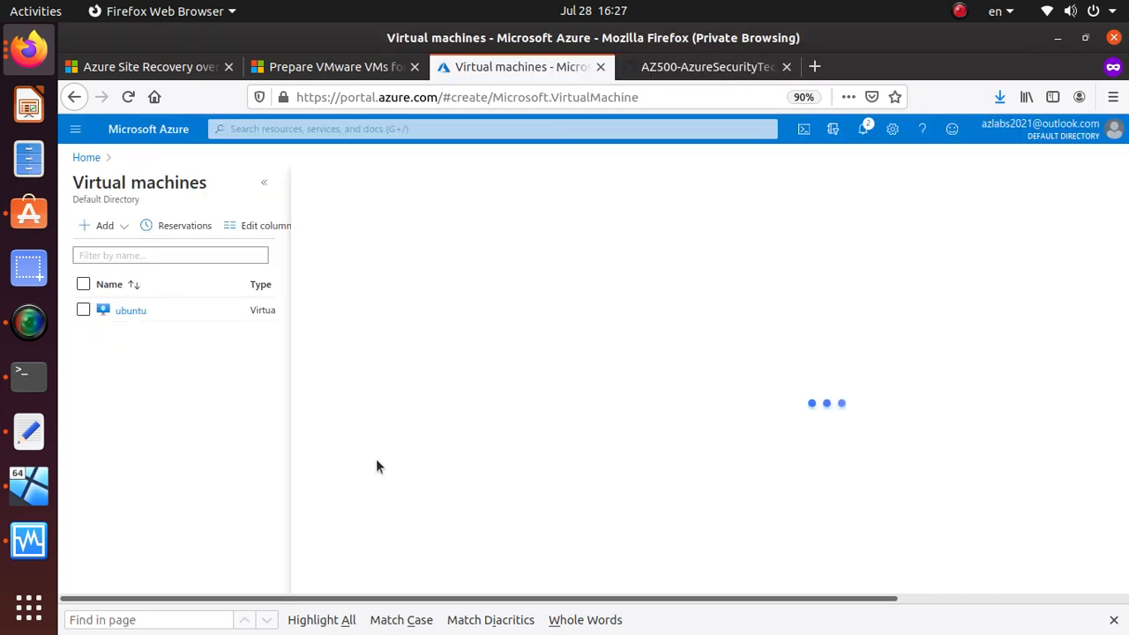
{"action": "left_click", "coordinate": [710, 67]}
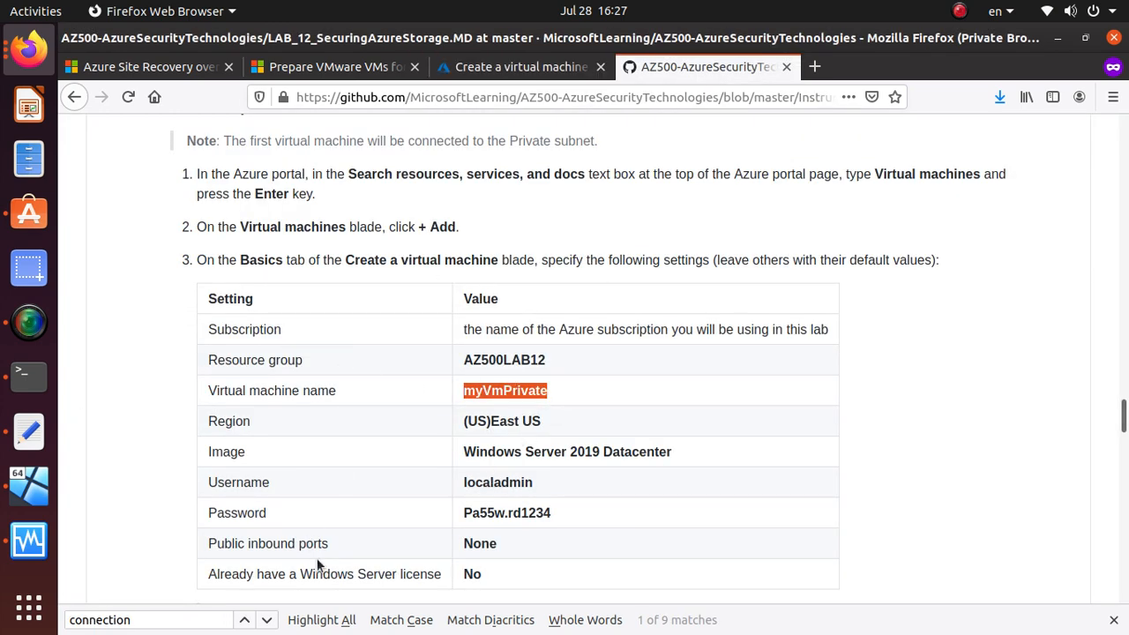
{"action": "scroll", "coordinate": [368, 483], "scroll_direction": "down", "scroll_amount": 2}
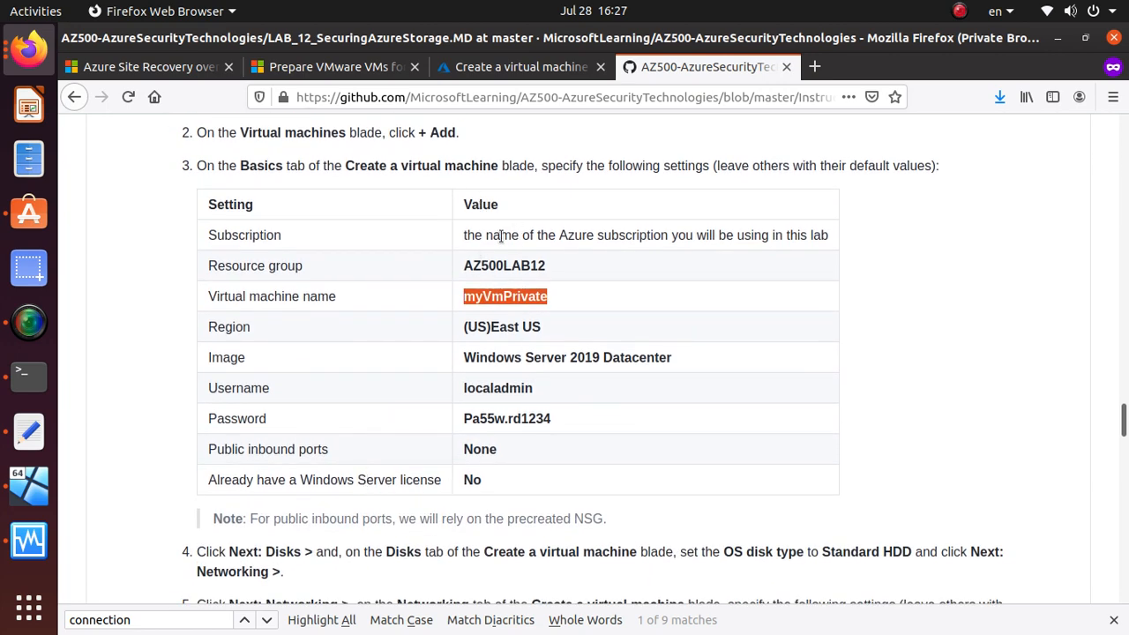
{"action": "left_click_drag", "start_coordinate": [460, 235], "coordinate": [821, 236]}
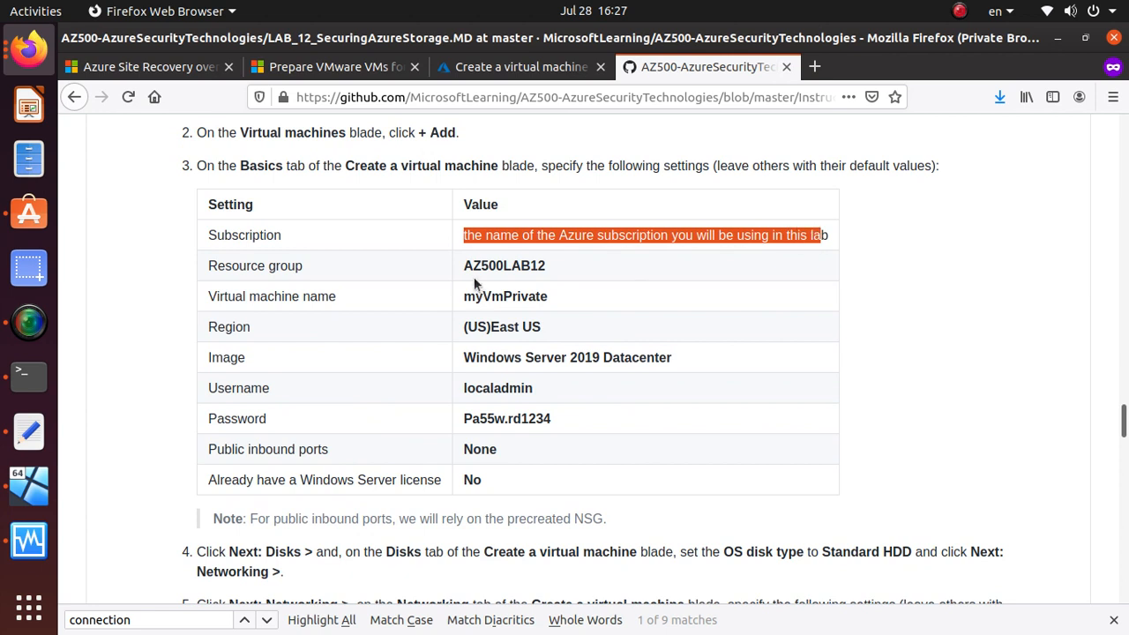
Try to copy the virtual machine name myVmPrivate from the lab's settings table.
{"action": "double_click", "coordinate": [517, 298]}
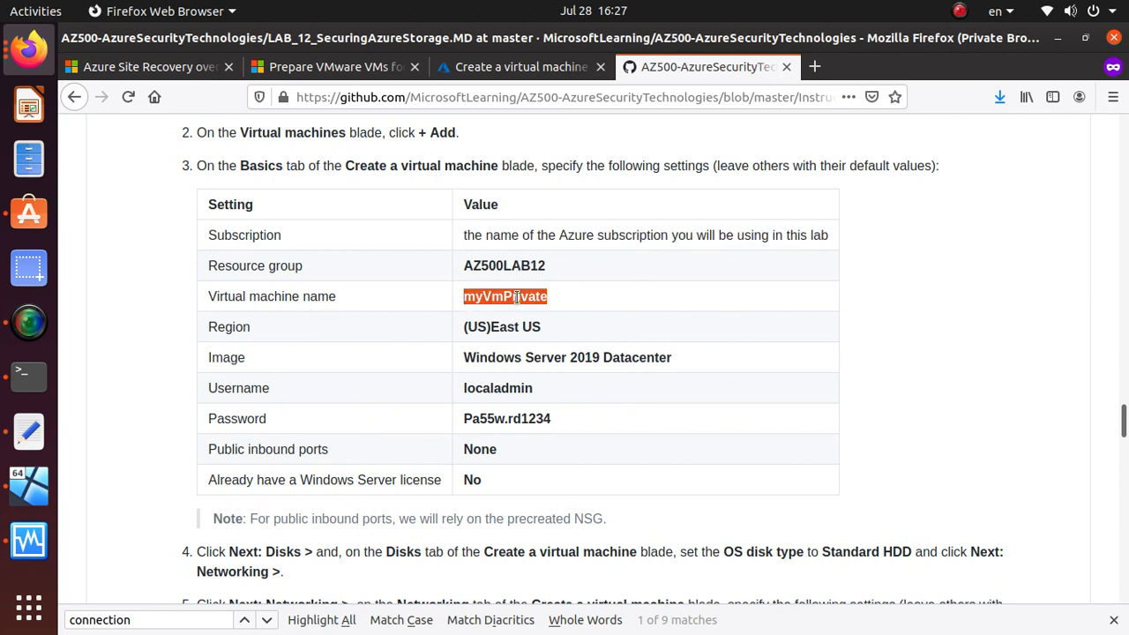
{"action": "right_click", "coordinate": [519, 300]}
{"action": "left_click", "coordinate": [546, 305]}
{"action": "right_click", "coordinate": [505, 298]}
{"action": "left_click", "coordinate": [533, 310]}
{"action": "left_click", "coordinate": [554, 296]}
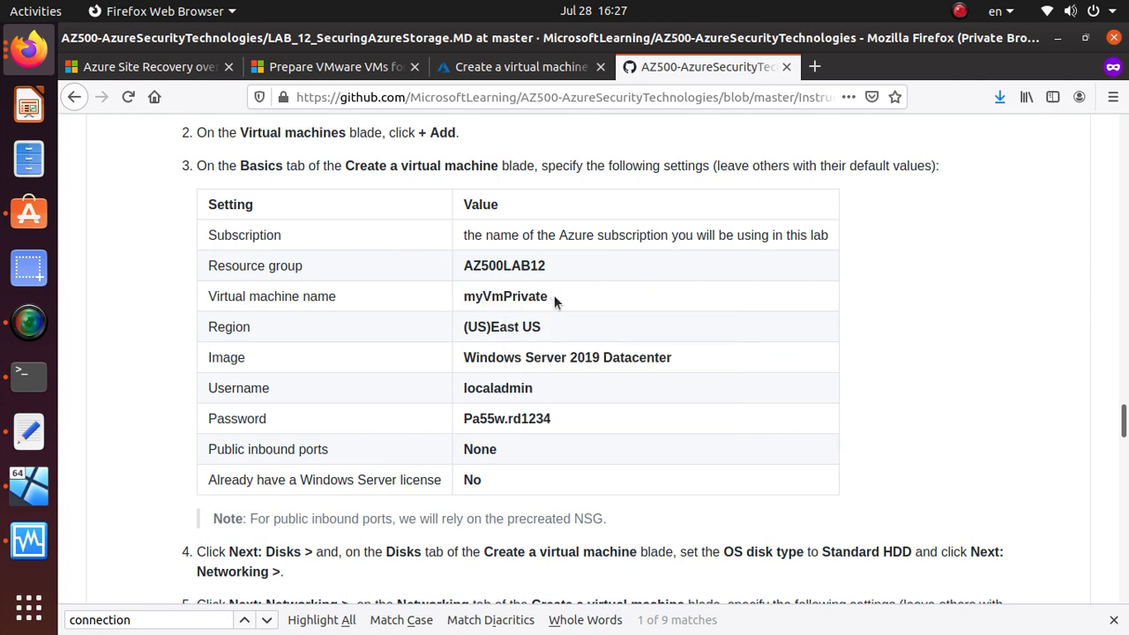
{"action": "double_click", "coordinate": [485, 298]}
{"action": "right_click", "coordinate": [487, 300]}
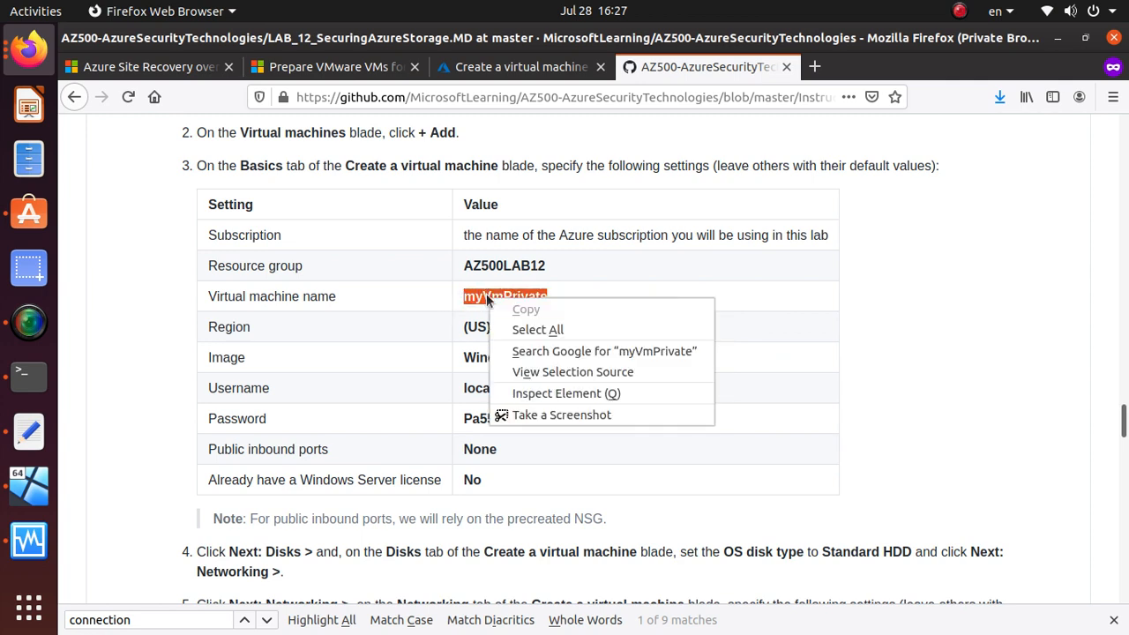
{"action": "left_click", "coordinate": [666, 293]}
{"action": "left_click", "coordinate": [645, 428]}
In the Azure portal, choose resource group AZ500LAB12 for the new virtual machine and name it myVmPrivate.
{"action": "left_click", "coordinate": [498, 73]}
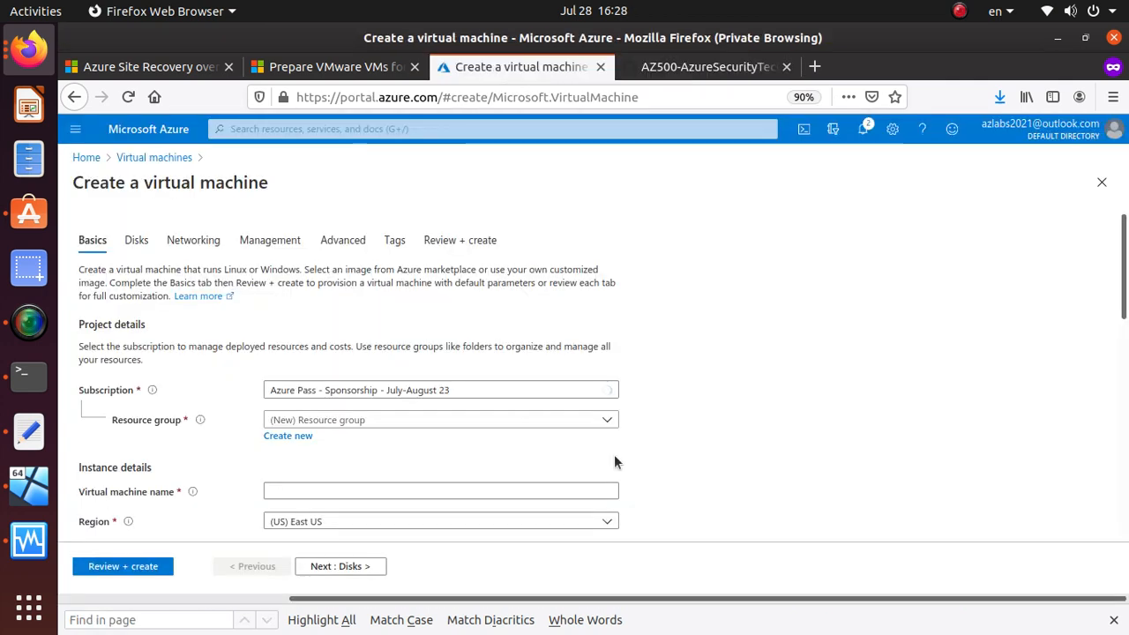
{"action": "left_click", "coordinate": [338, 421]}
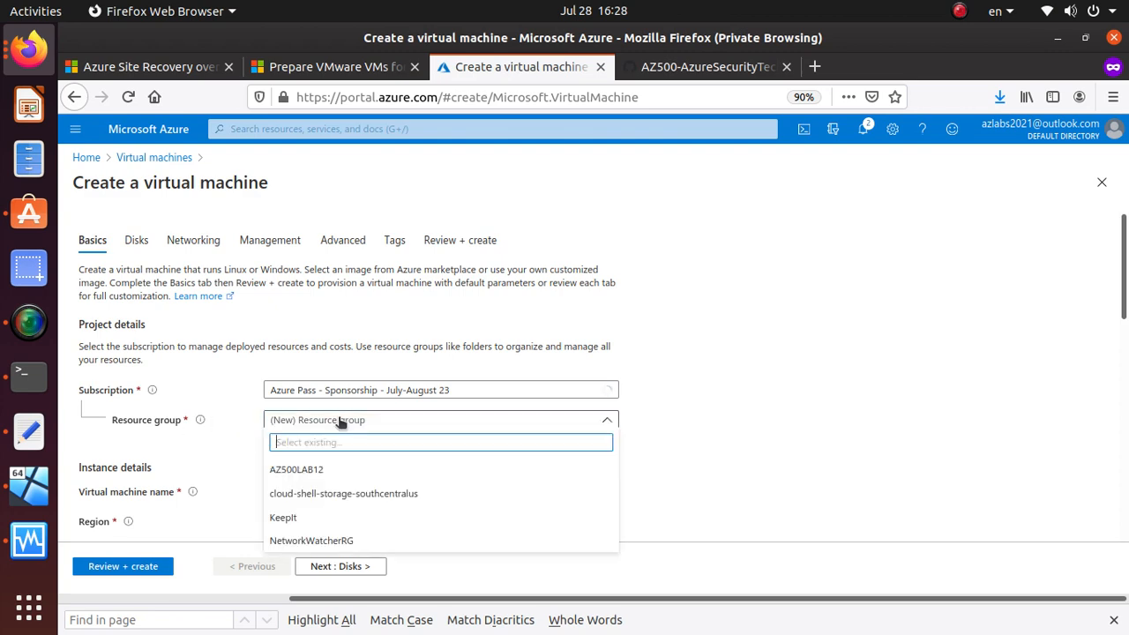
{"action": "left_click", "coordinate": [324, 472]}
{"action": "scroll", "coordinate": [298, 453], "scroll_direction": "down", "scroll_amount": 1}
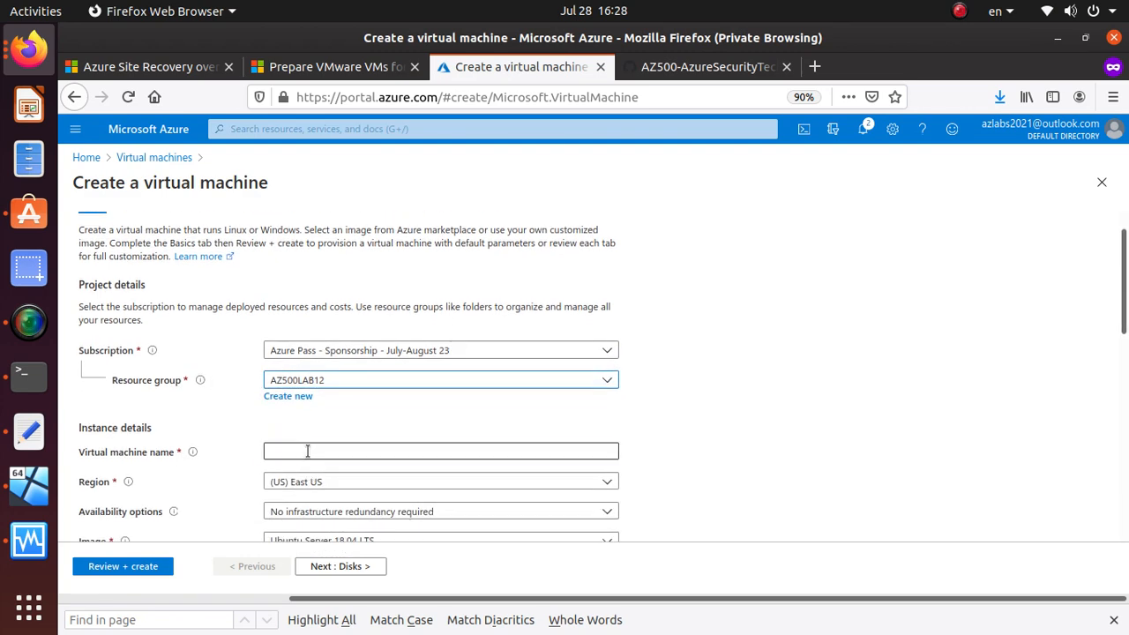
{"action": "left_click", "coordinate": [305, 450]}
{"action": "type", "text": "myVmPrivate"}
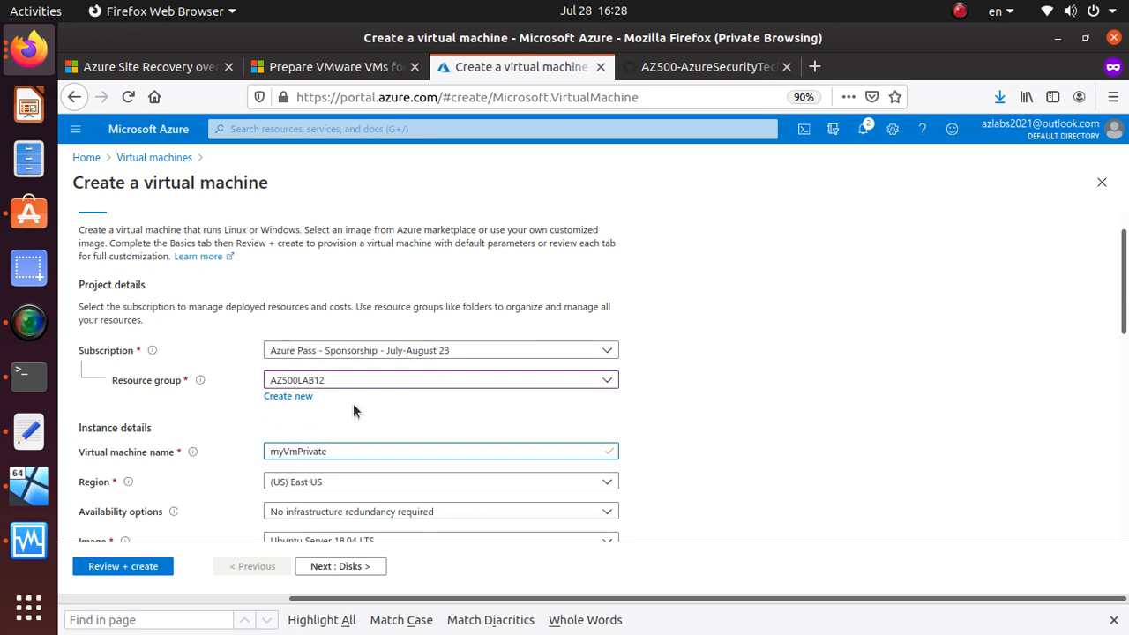
Check the required image in the GitHub lab and set the virtual machine's image to Windows Server 2019 Datacenter in Azure.
{"action": "scroll", "coordinate": [352, 410], "scroll_direction": "down", "scroll_amount": 3}
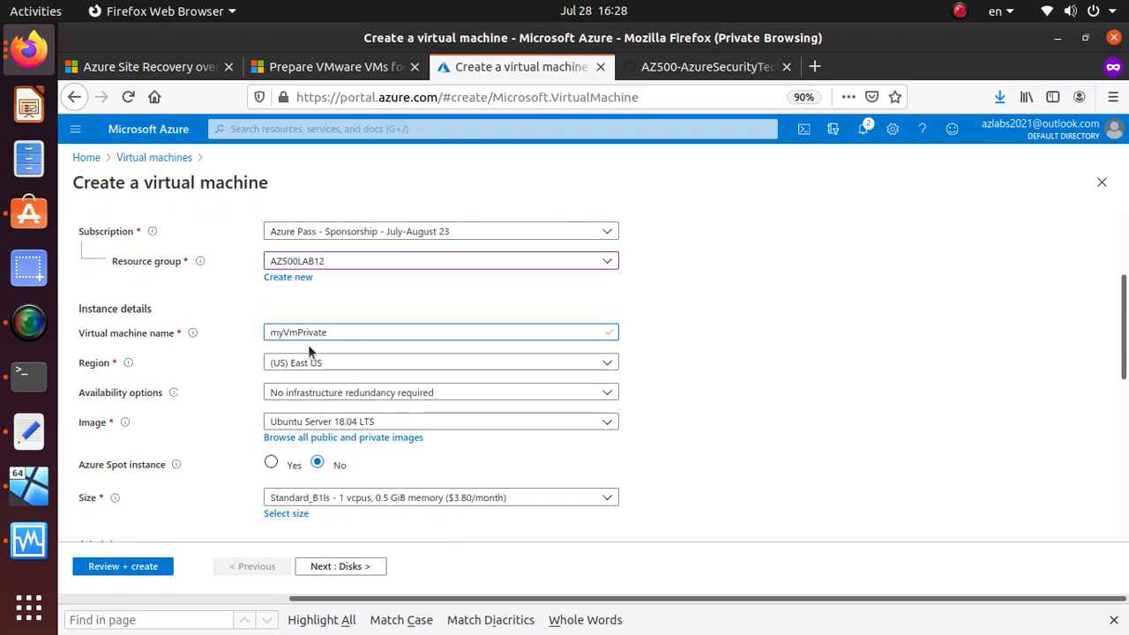
{"action": "left_click", "coordinate": [360, 423]}
{"action": "left_click", "coordinate": [693, 67]}
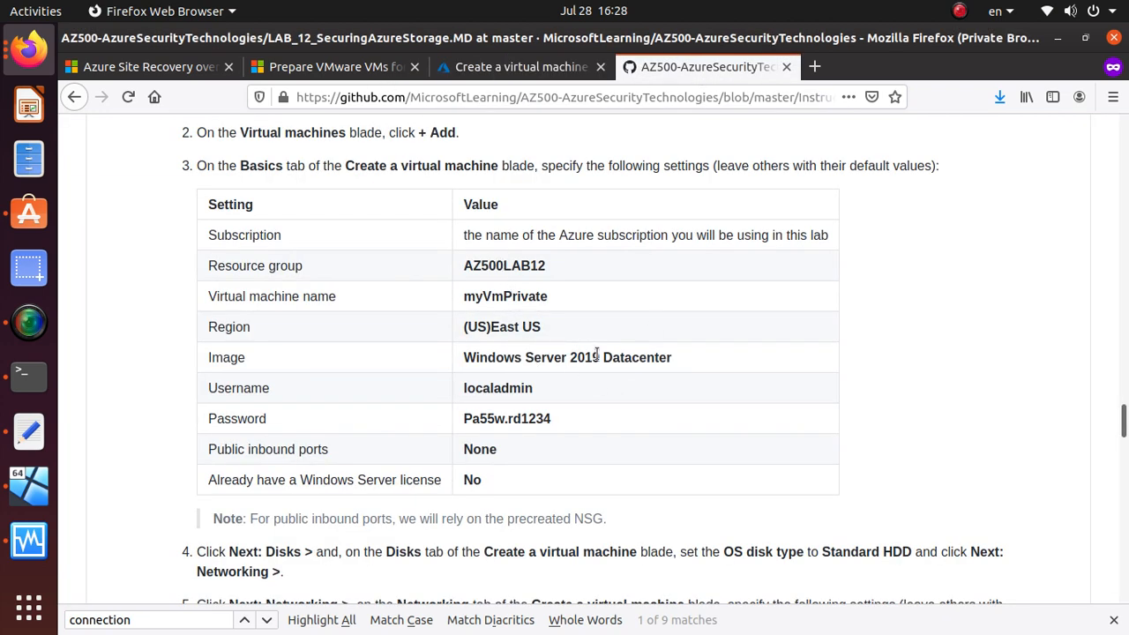
{"action": "left_click_drag", "start_coordinate": [672, 358], "coordinate": [569, 357]}
{"action": "left_click", "coordinate": [520, 67]}
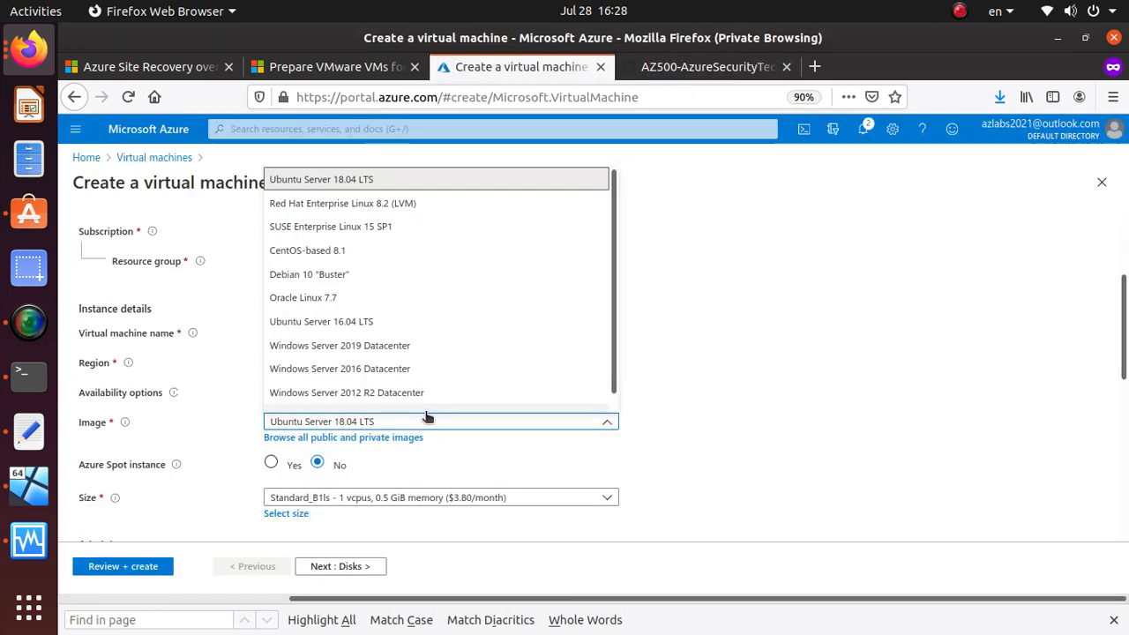
{"action": "left_click", "coordinate": [406, 345]}
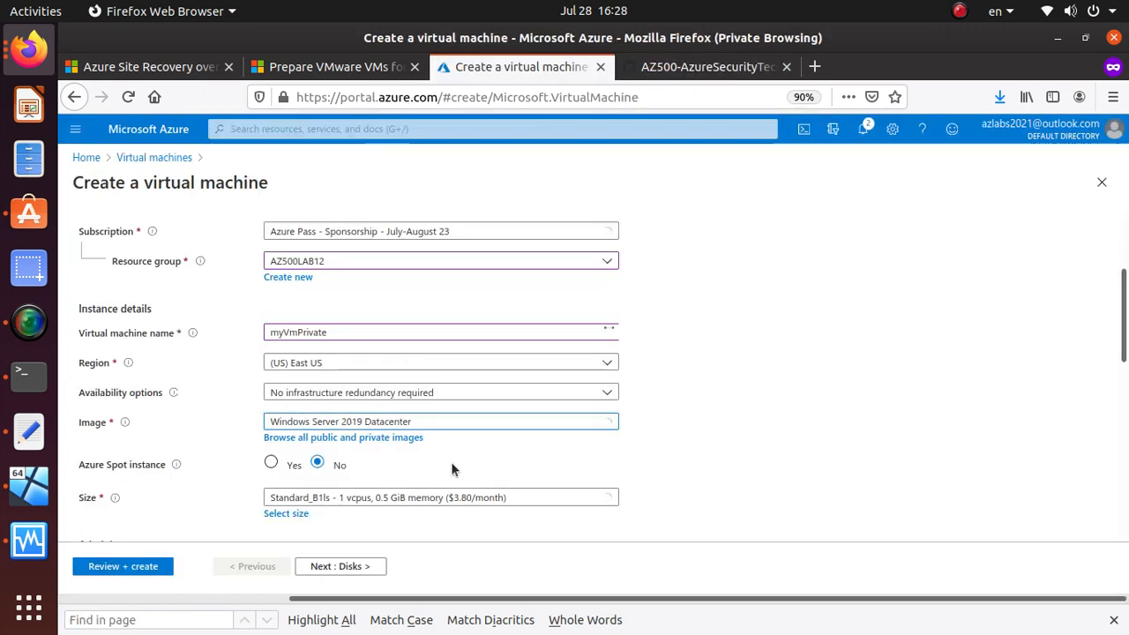
Check the GitHub lab settings for a machine size and choose DS2_v2 from the available VM sizes in Azure.
{"action": "scroll", "coordinate": [207, 449], "scroll_direction": "down", "scroll_amount": 3}
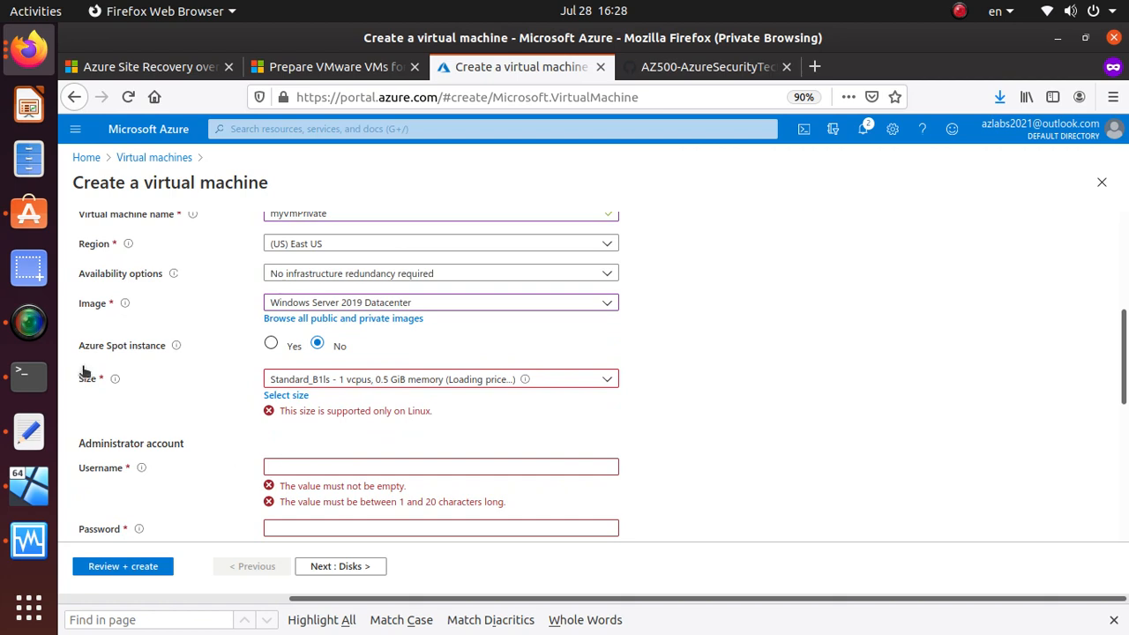
{"action": "left_click", "coordinate": [670, 68]}
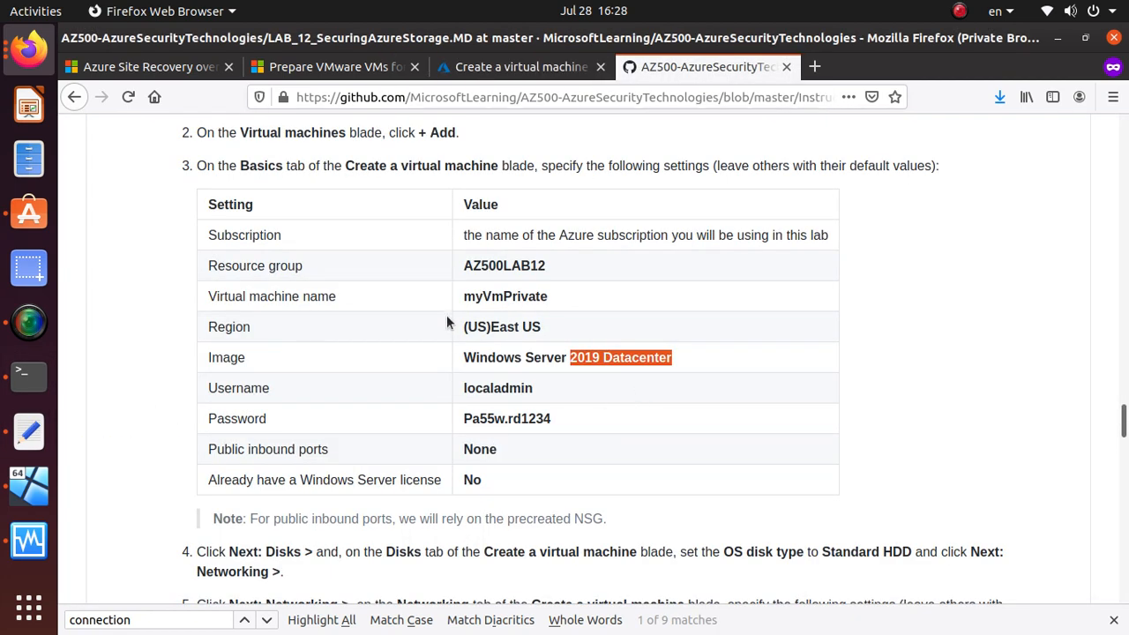
{"action": "left_click", "coordinate": [569, 71]}
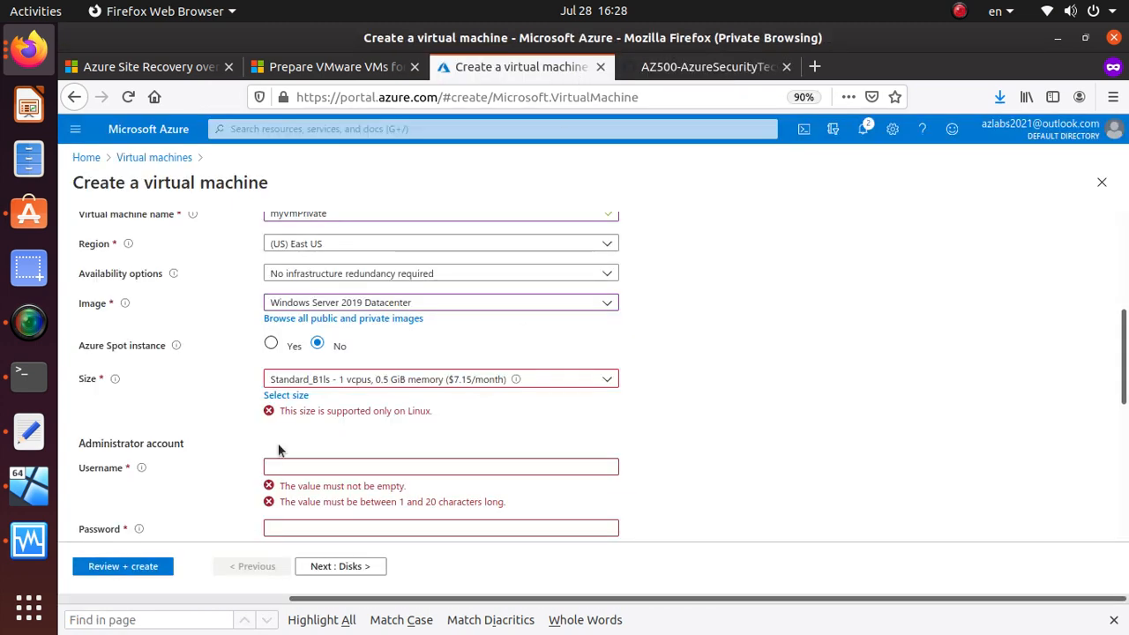
{"action": "left_click", "coordinate": [291, 396]}
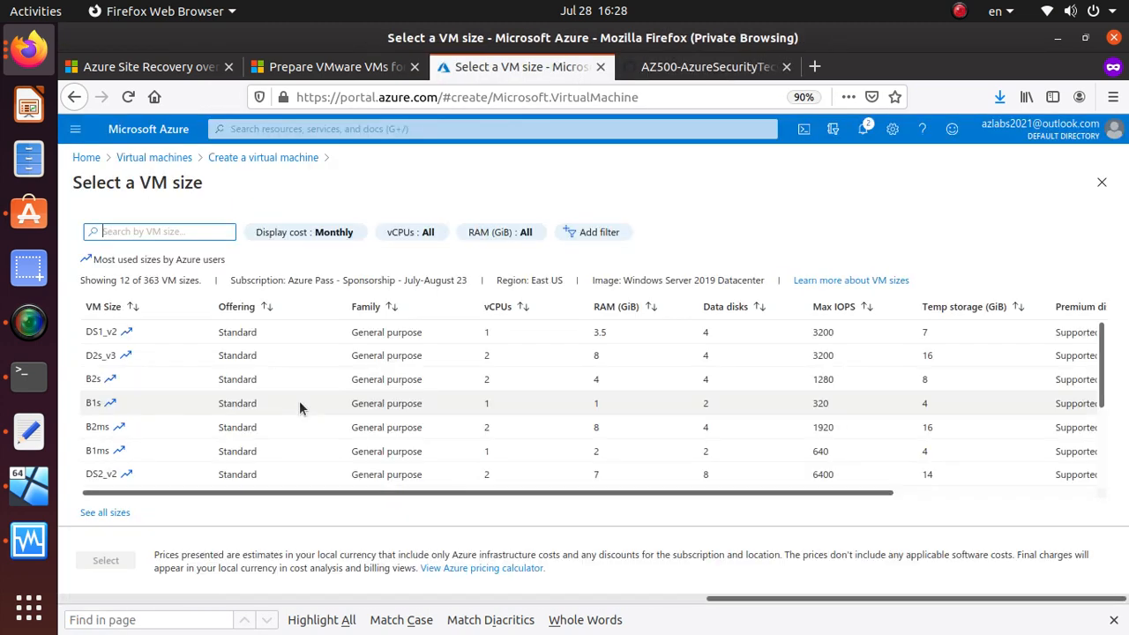
{"action": "scroll", "coordinate": [327, 373], "scroll_direction": "down", "scroll_amount": 3}
{"action": "scroll", "coordinate": [327, 374], "scroll_direction": "down", "scroll_amount": 2}
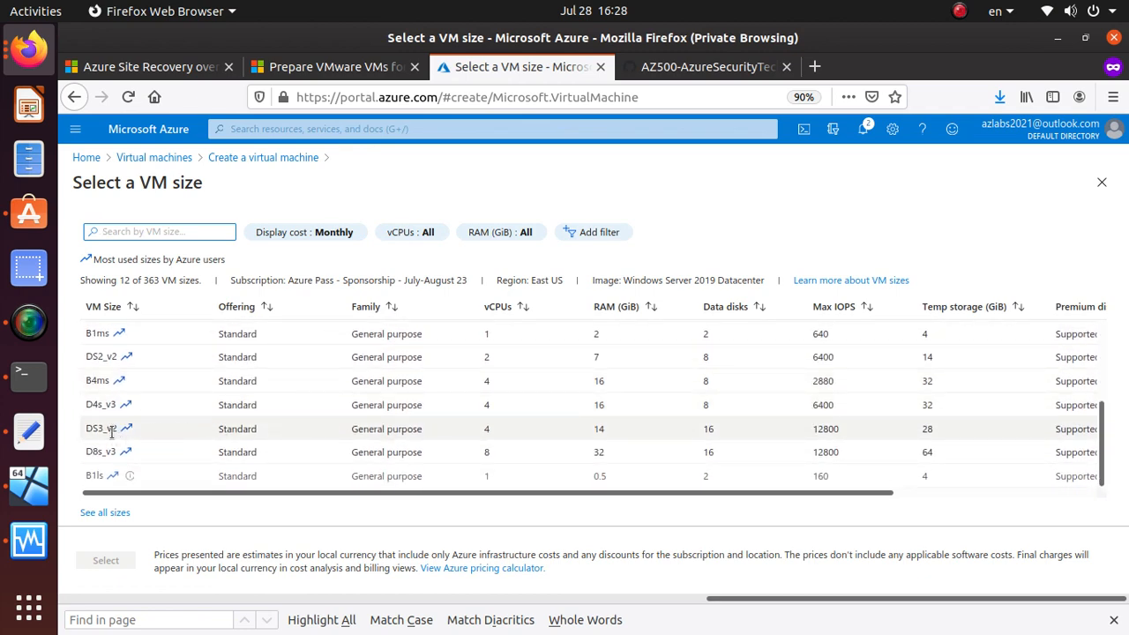
{"action": "left_click", "coordinate": [273, 357]}
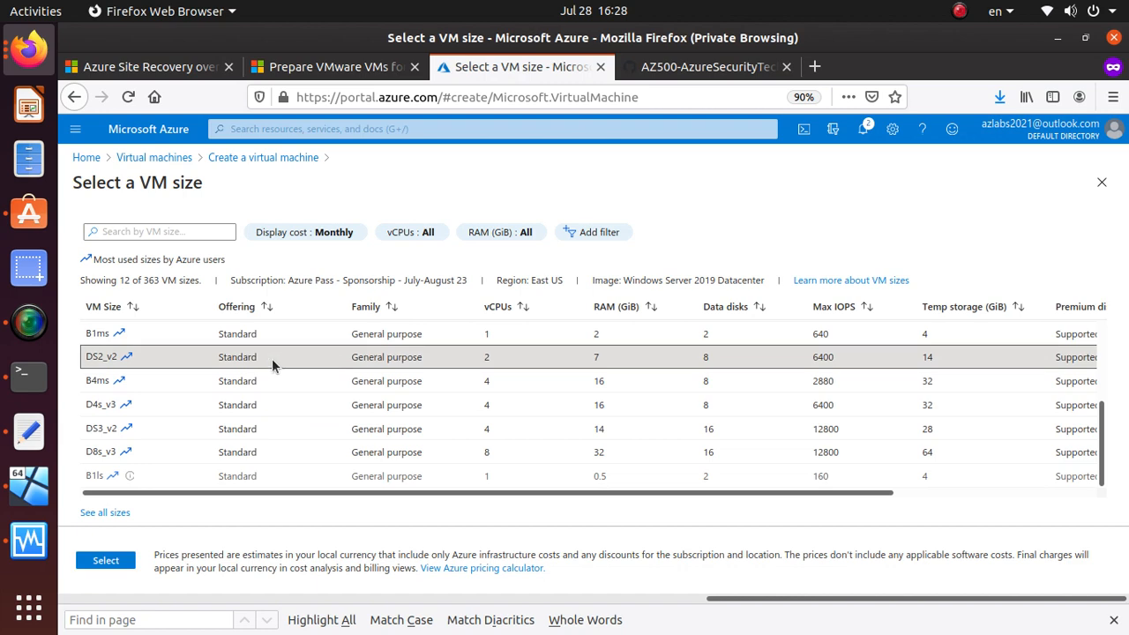
{"action": "left_click", "coordinate": [107, 562]}
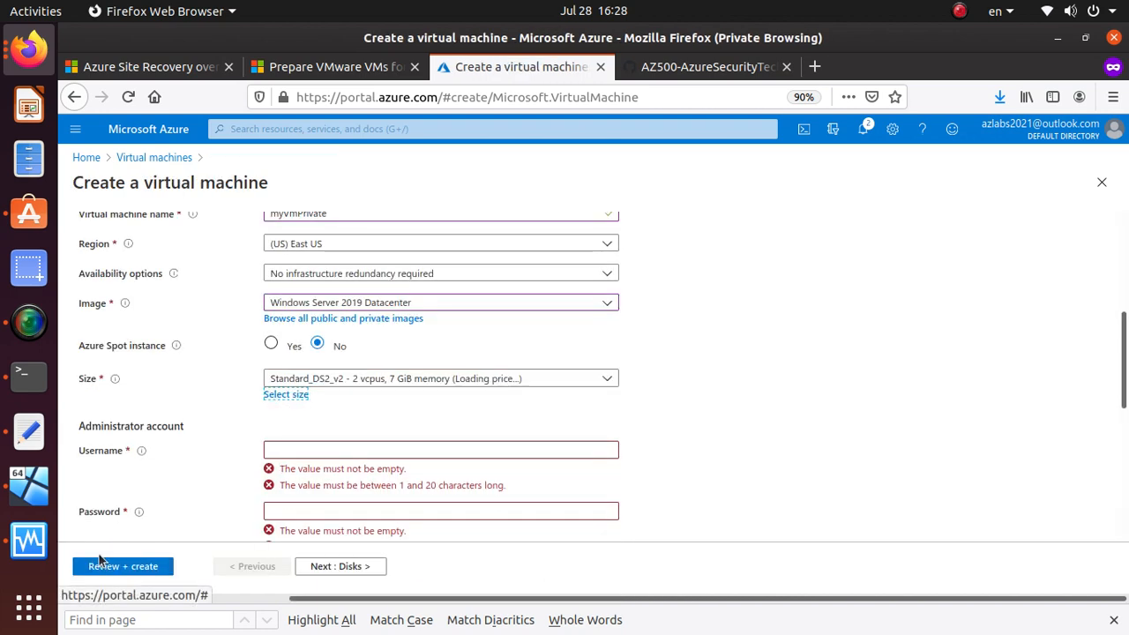
Set the virtual machine's size to Standard_DS1_v2 with 1 vCPU and 3.5 GiB memory.
{"action": "left_click", "coordinate": [464, 380]}
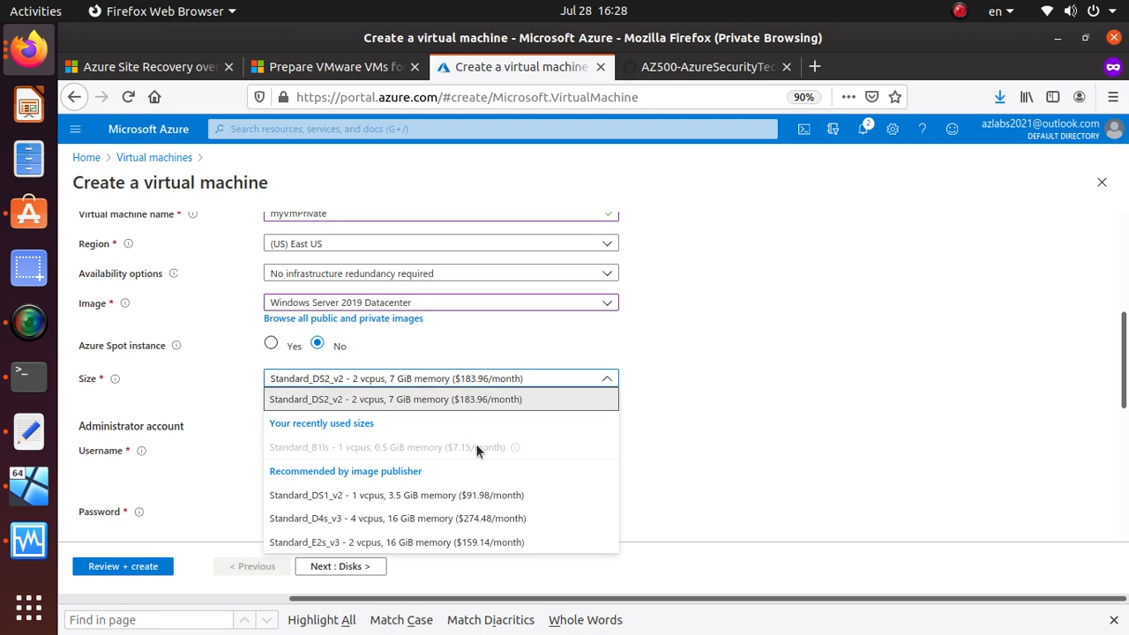
{"action": "left_click", "coordinate": [512, 499]}
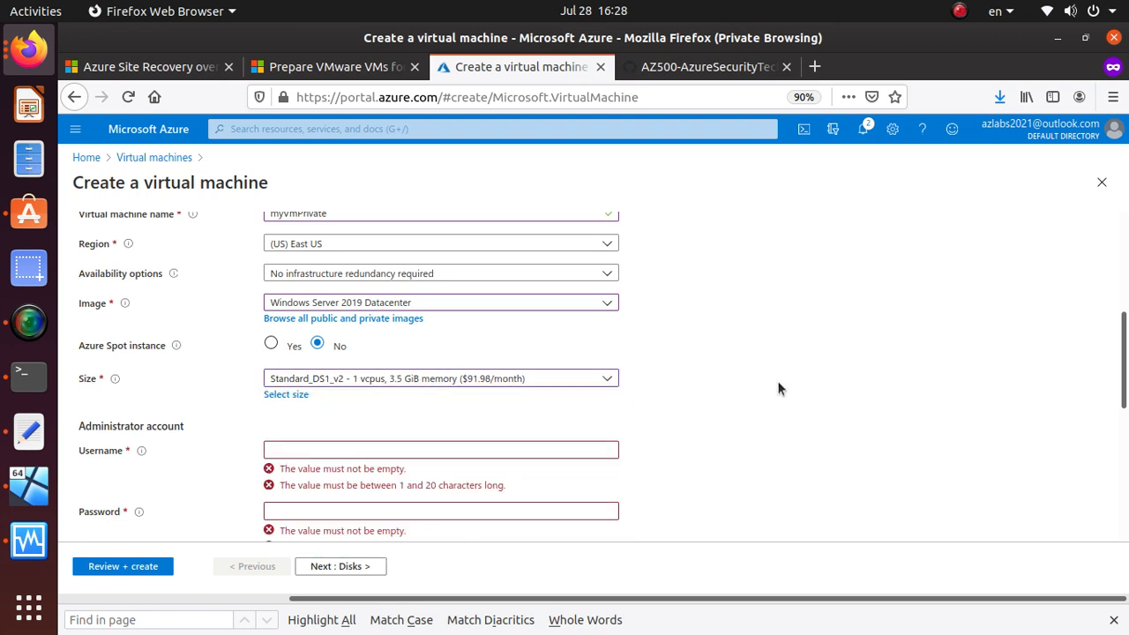
Copy the username localadmin from the GitHub lab and enter it as the virtual machine's administrator username in Azure.
{"action": "left_click", "coordinate": [702, 66]}
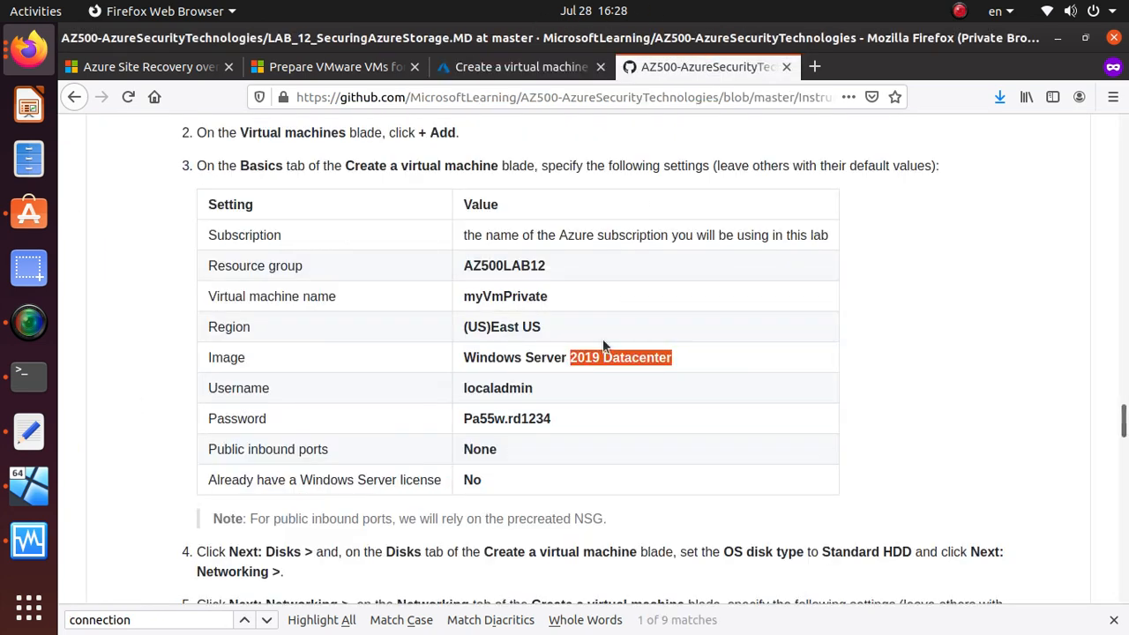
{"action": "double_click", "coordinate": [519, 388]}
{"action": "right_click", "coordinate": [520, 389]}
{"action": "left_click", "coordinate": [552, 401]}
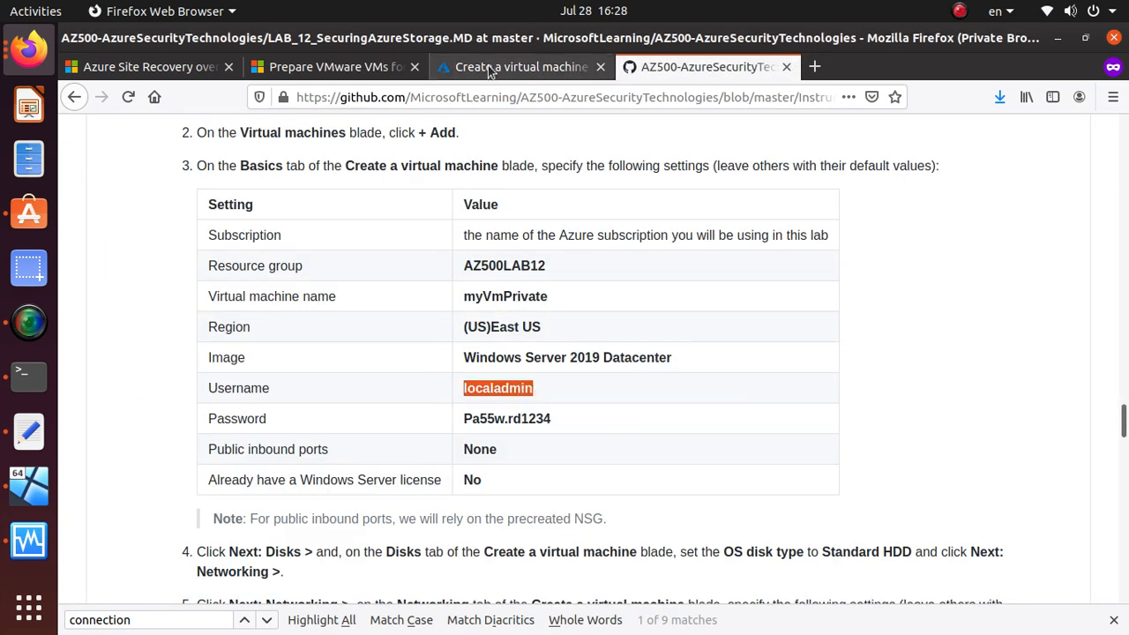
{"action": "left_click", "coordinate": [492, 68]}
{"action": "left_click", "coordinate": [332, 450]}
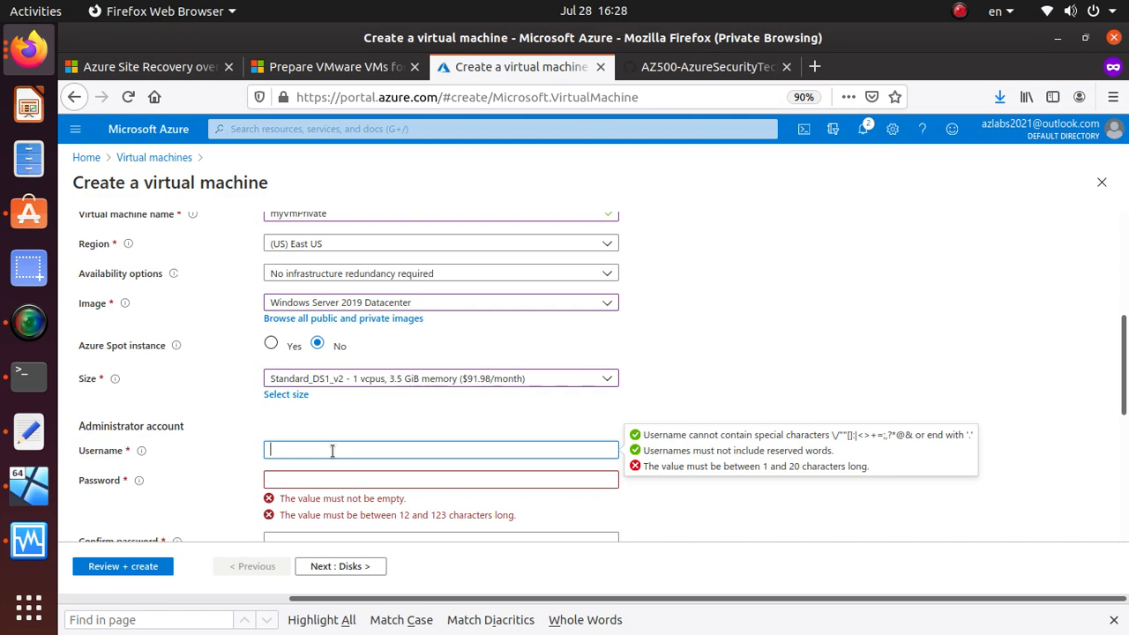
{"action": "key", "text": "ctrl+v"}
Copy the administrator password from the GitHub lab and paste it into the virtual machine's password and confirm password fields.
{"action": "left_click", "coordinate": [324, 480]}
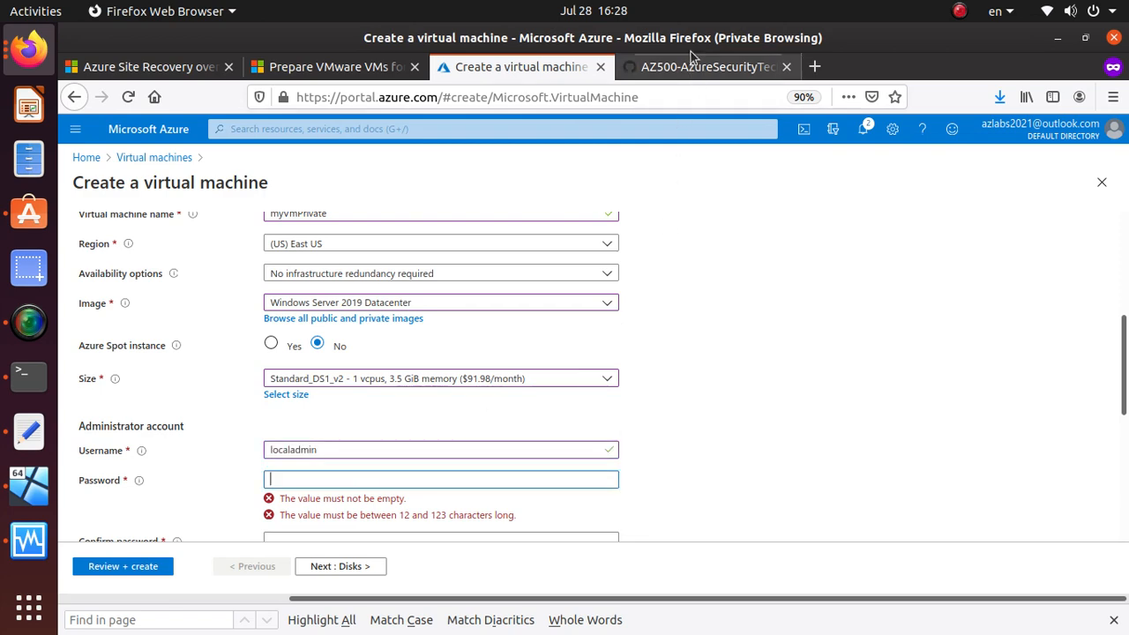
{"action": "left_click", "coordinate": [693, 57]}
{"action": "left_click_drag", "start_coordinate": [552, 419], "coordinate": [463, 419]}
{"action": "right_click", "coordinate": [513, 422]}
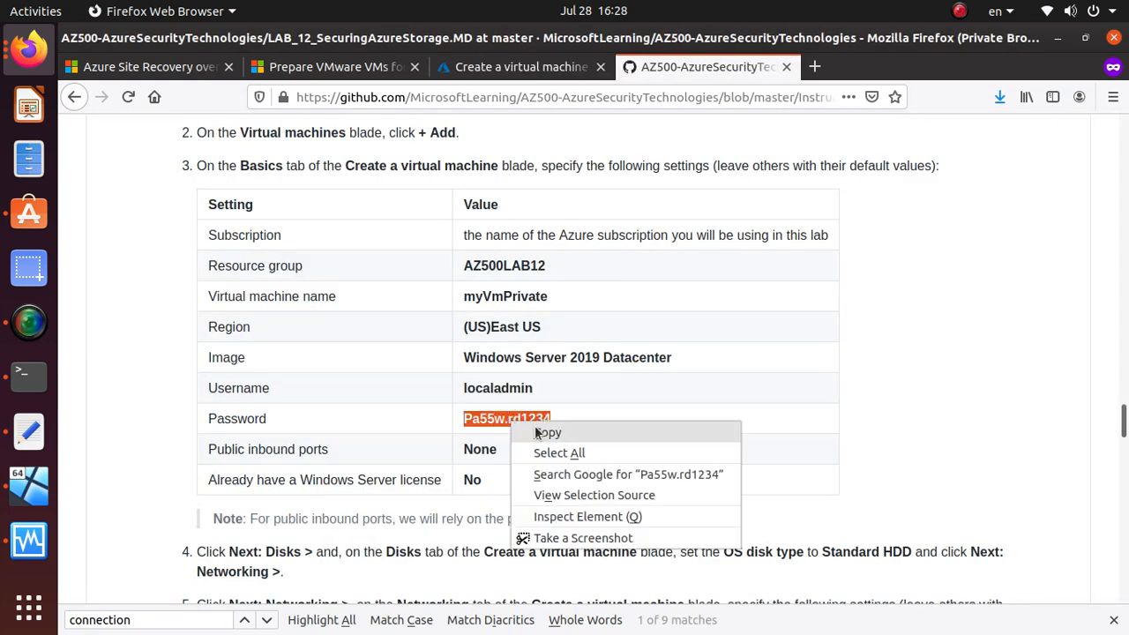
{"action": "left_click", "coordinate": [545, 433]}
{"action": "left_click", "coordinate": [521, 66]}
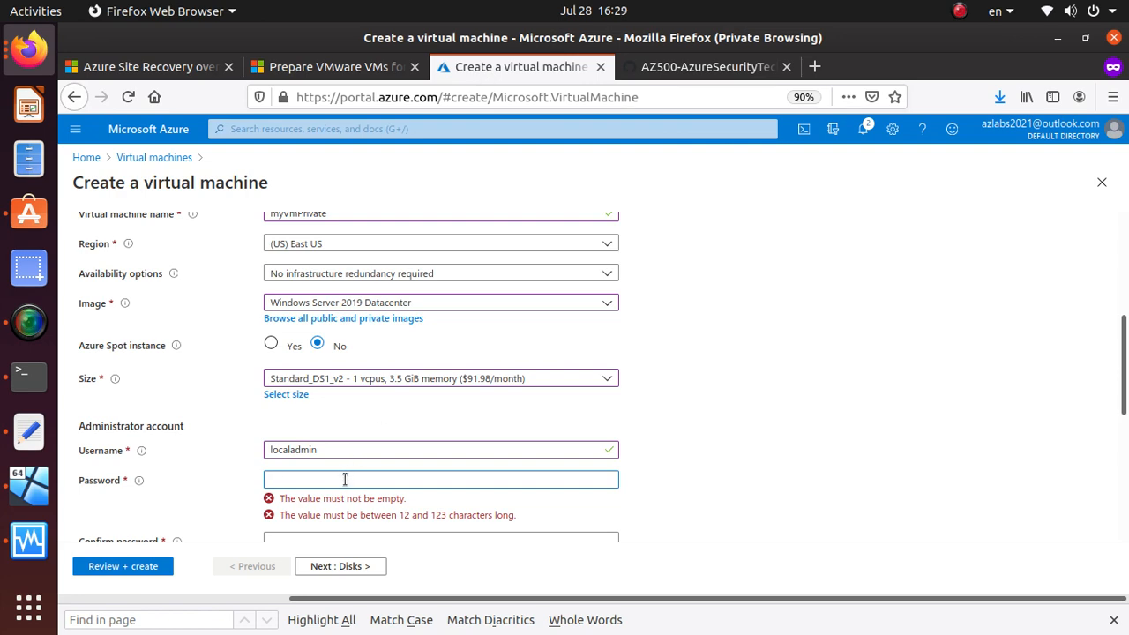
{"action": "key", "text": "ctrl+v"}
{"action": "scroll", "coordinate": [477, 441], "scroll_direction": "down", "scroll_amount": 3}
{"action": "left_click", "coordinate": [294, 391]}
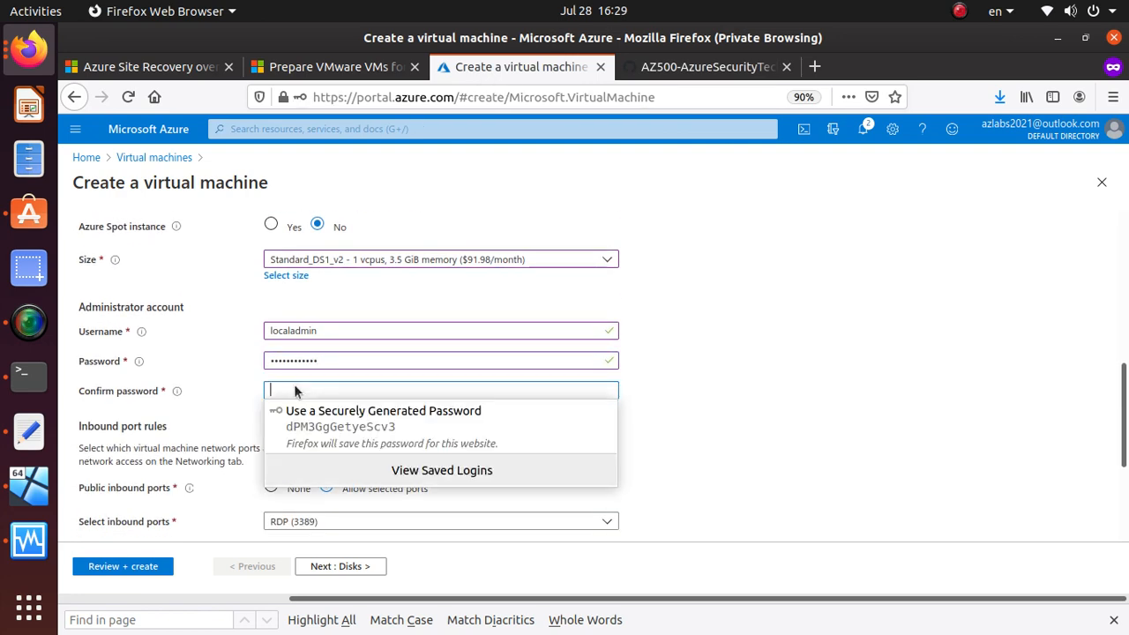
{"action": "key", "text": "ctrl+v"}
{"action": "scroll", "coordinate": [221, 340], "scroll_direction": "down", "scroll_amount": 3}
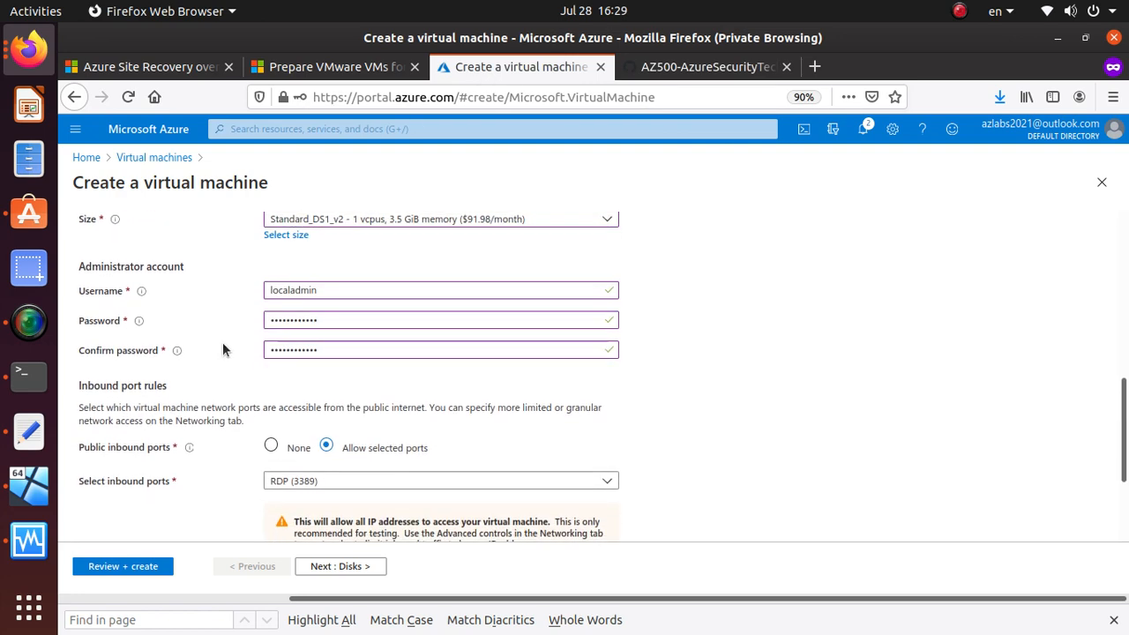
Check the basic settings in the GitHub lab and set the virtual machine's public inbound ports to None in Azure.
{"action": "scroll", "coordinate": [210, 323], "scroll_direction": "down", "scroll_amount": 1}
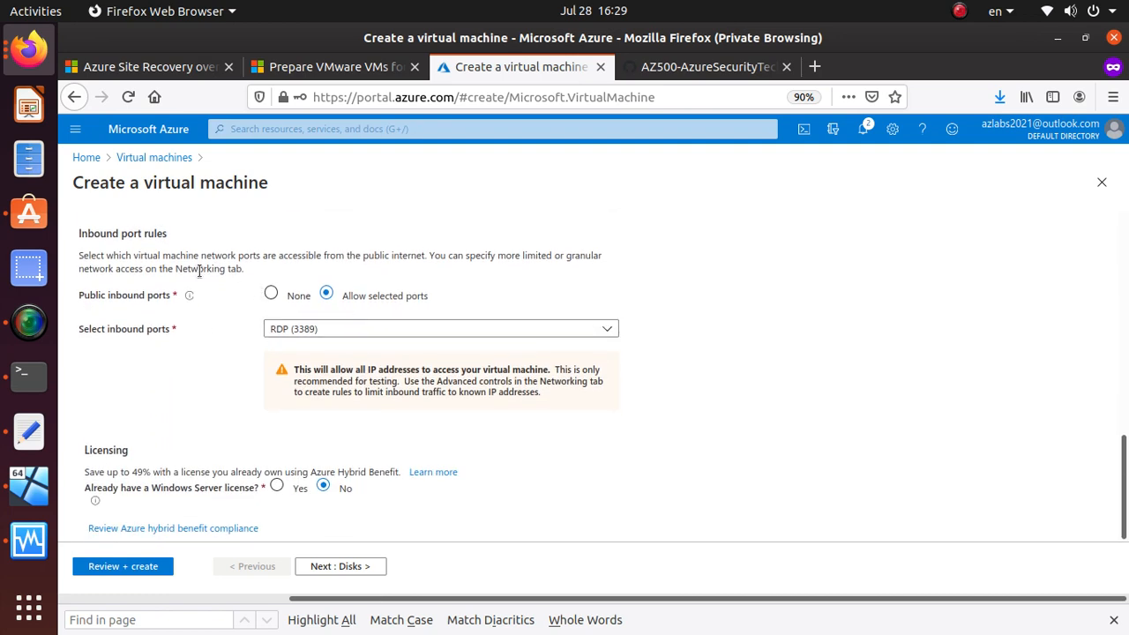
{"action": "left_click", "coordinate": [698, 69]}
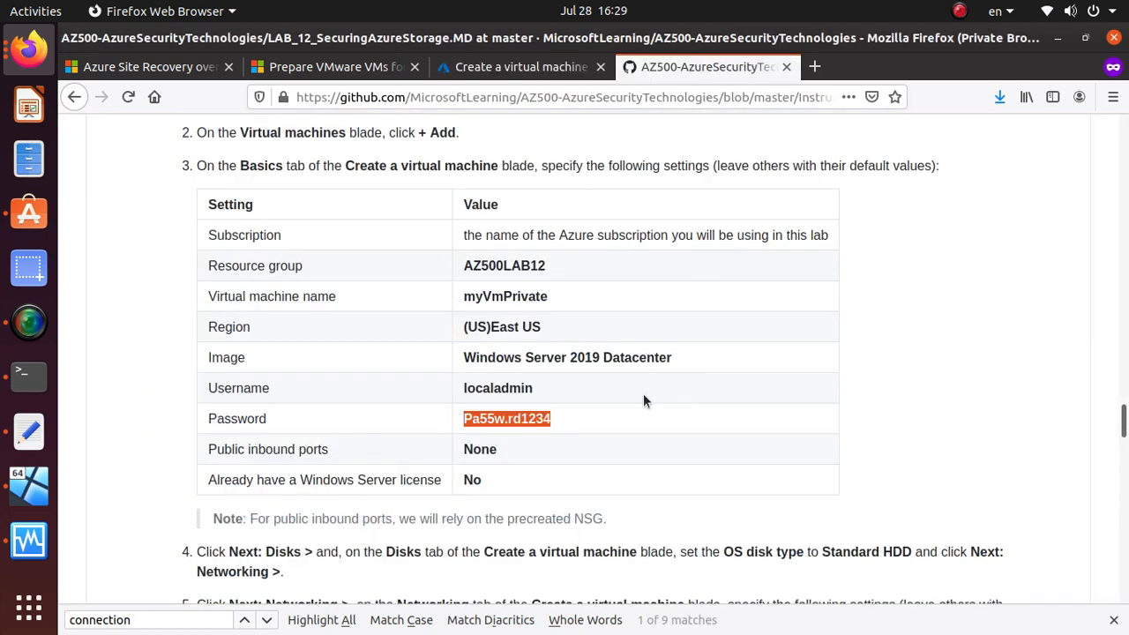
{"action": "left_click", "coordinate": [497, 58]}
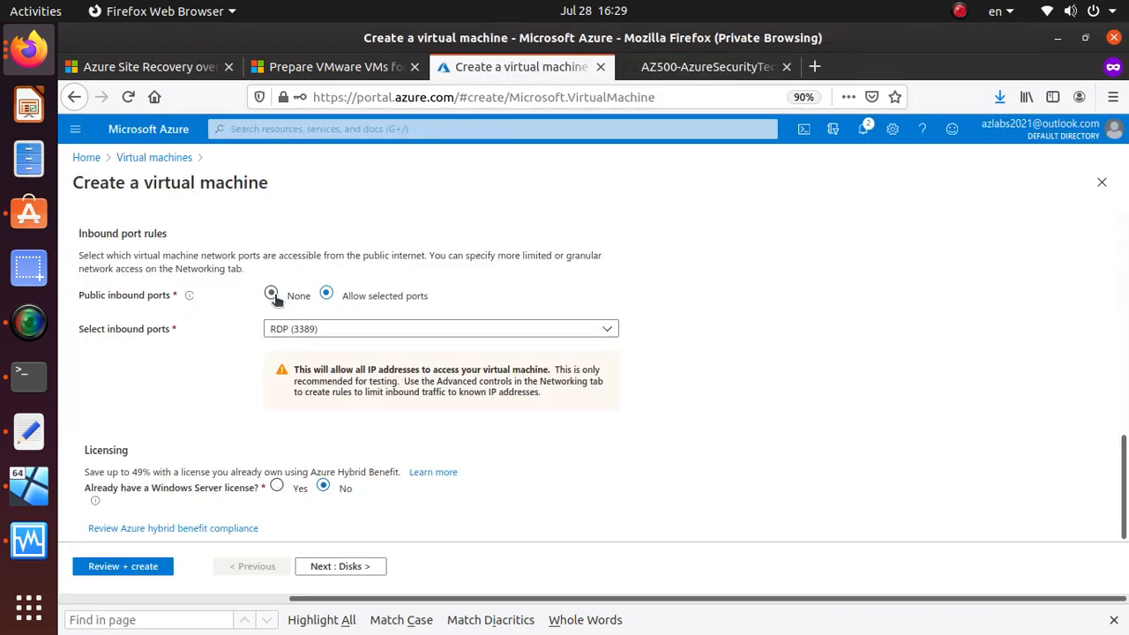
{"action": "left_click", "coordinate": [271, 294]}
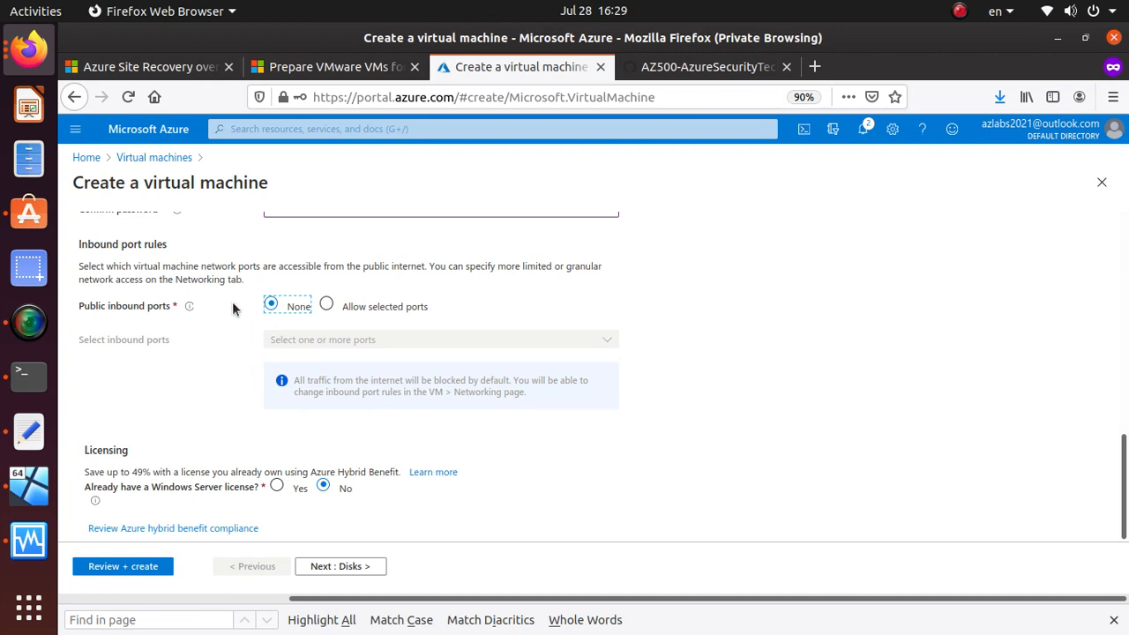
{"action": "scroll", "coordinate": [404, 326], "scroll_direction": "up", "scroll_amount": 2}
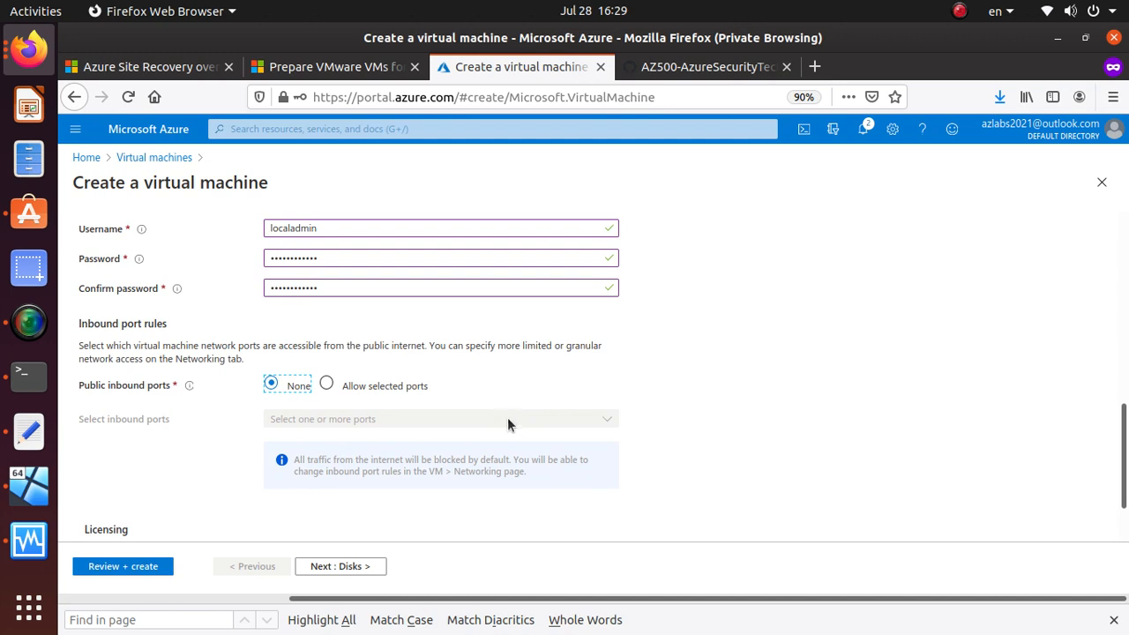
{"action": "scroll", "coordinate": [507, 421], "scroll_direction": "down", "scroll_amount": 2}
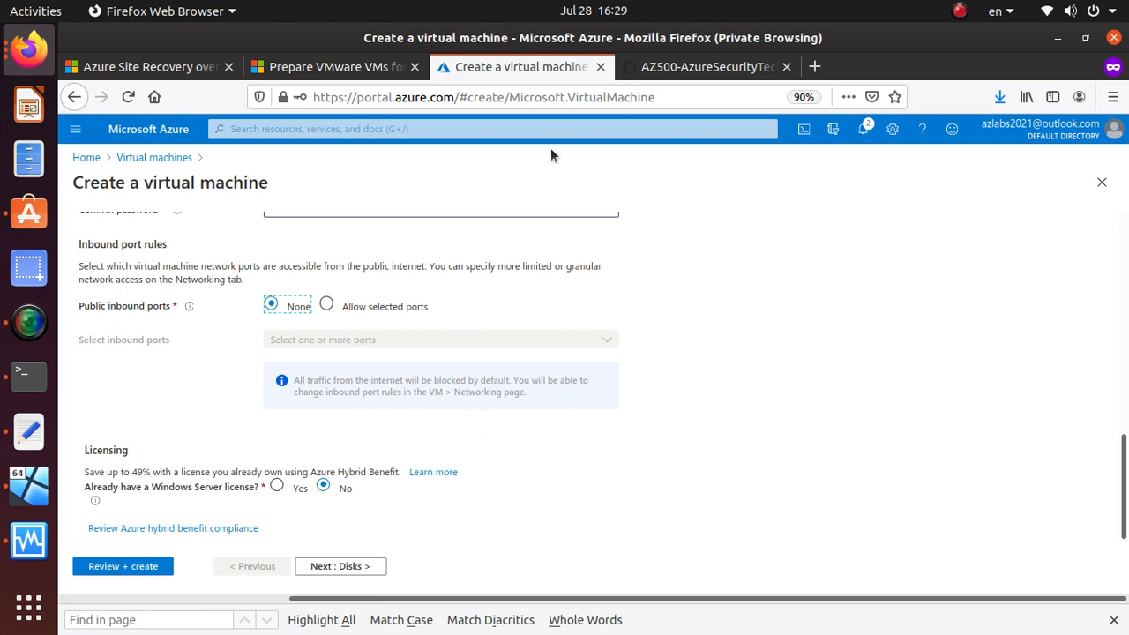
{"action": "left_click", "coordinate": [670, 67]}
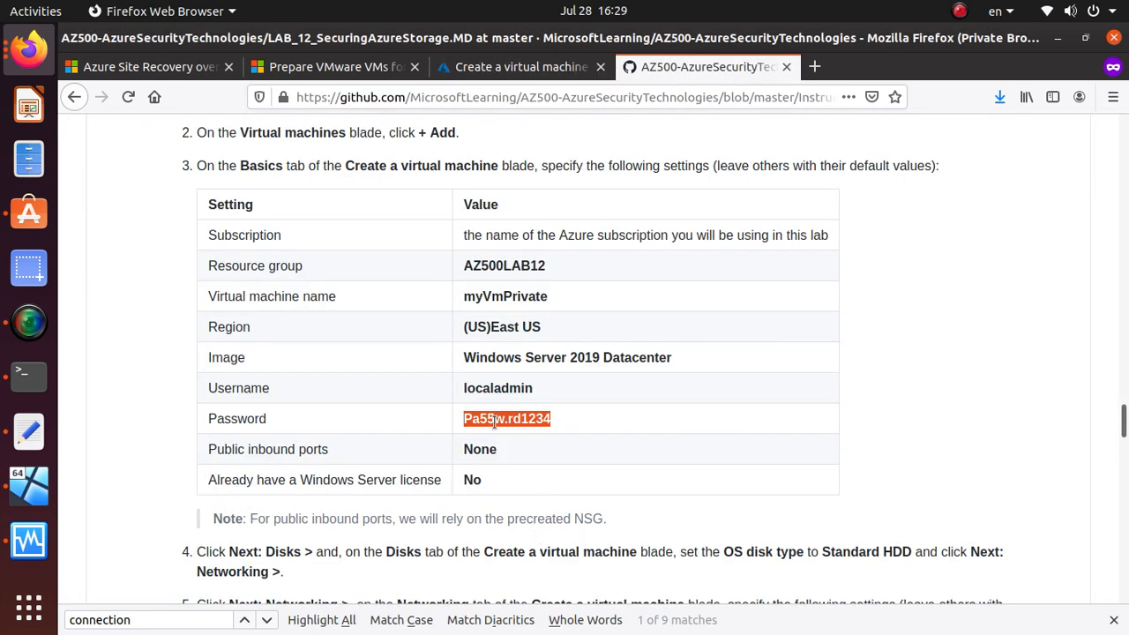
{"action": "scroll", "coordinate": [494, 421], "scroll_direction": "down", "scroll_amount": 3}
{"action": "left_click", "coordinate": [525, 67]}
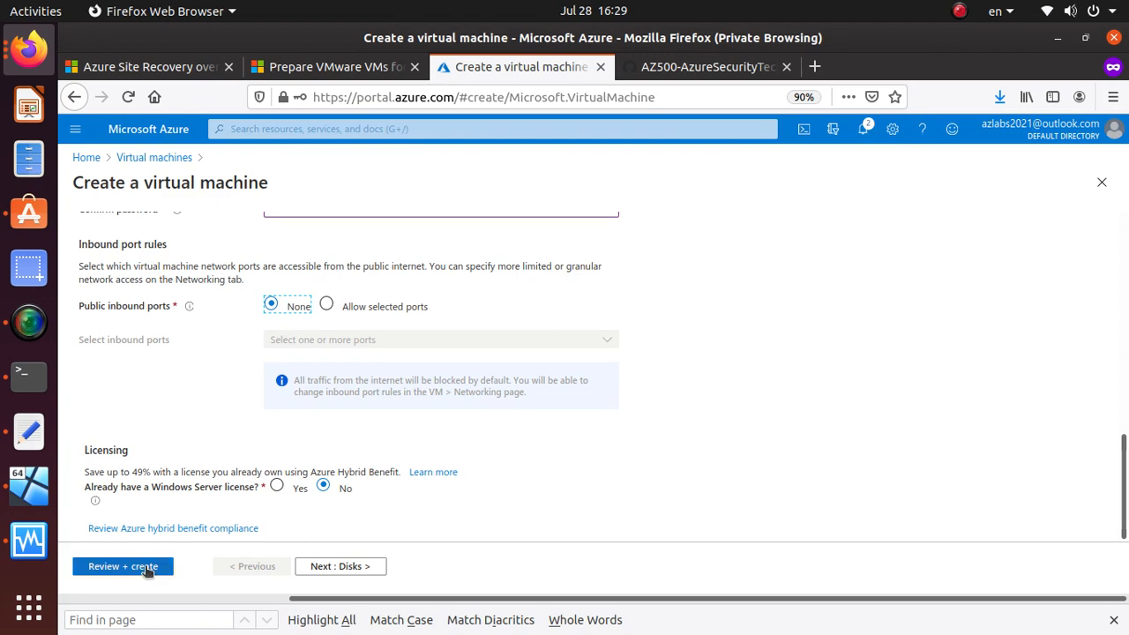
Continue to the disk settings, check the lab's requirement, and set the OS disk type to Standard HDD.
{"action": "left_click", "coordinate": [360, 567]}
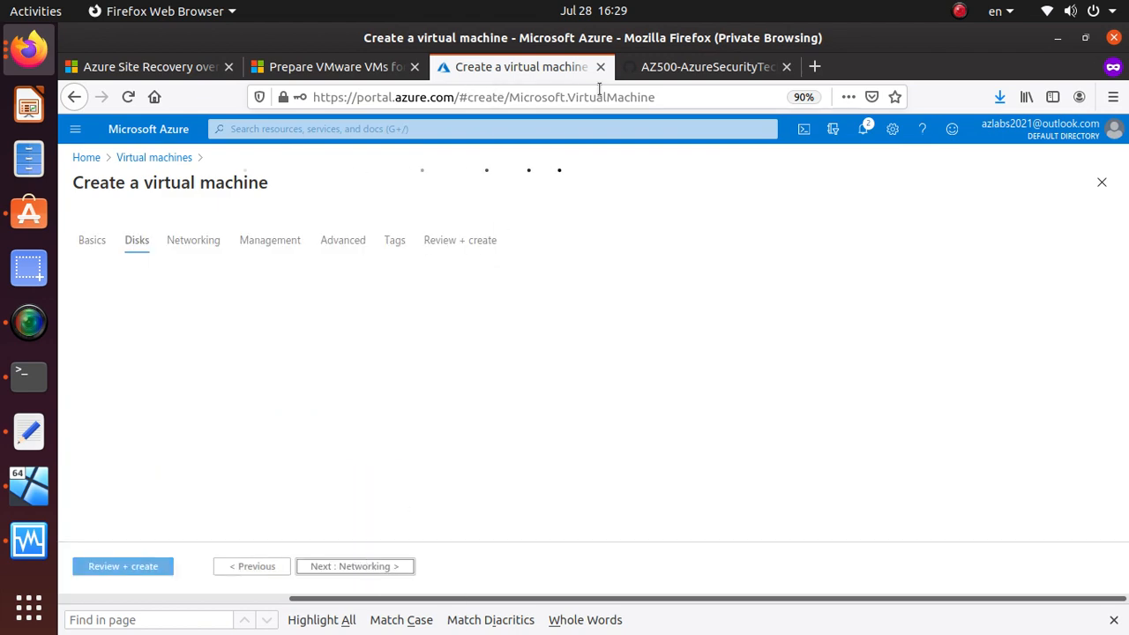
{"action": "left_click", "coordinate": [724, 71]}
{"action": "scroll", "coordinate": [302, 388], "scroll_direction": "down", "scroll_amount": 3}
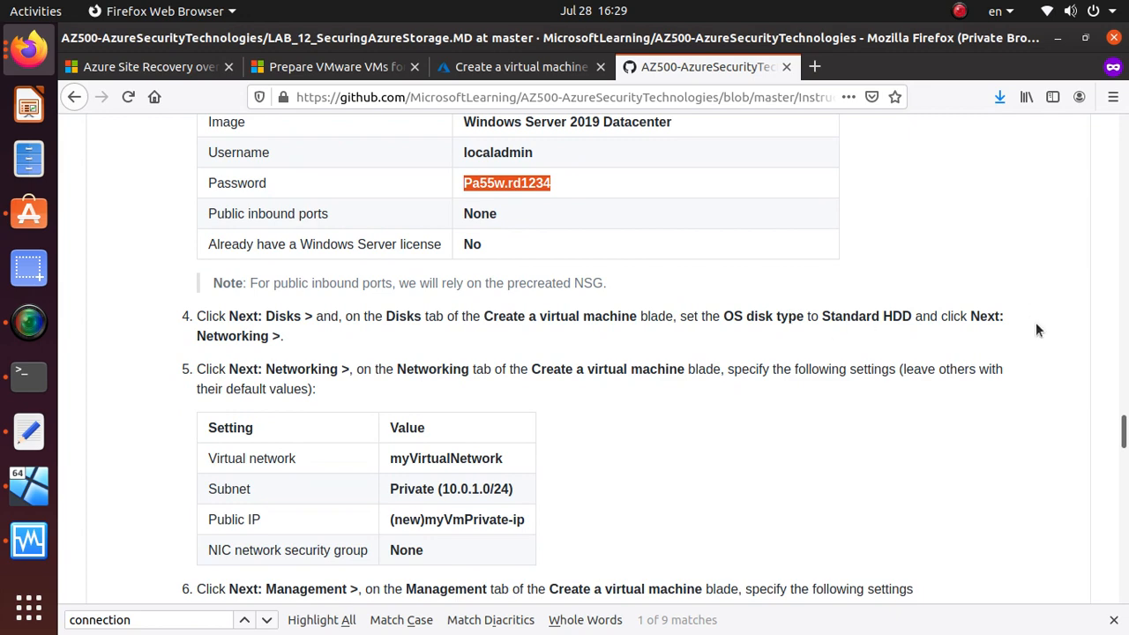
{"action": "left_click", "coordinate": [520, 66]}
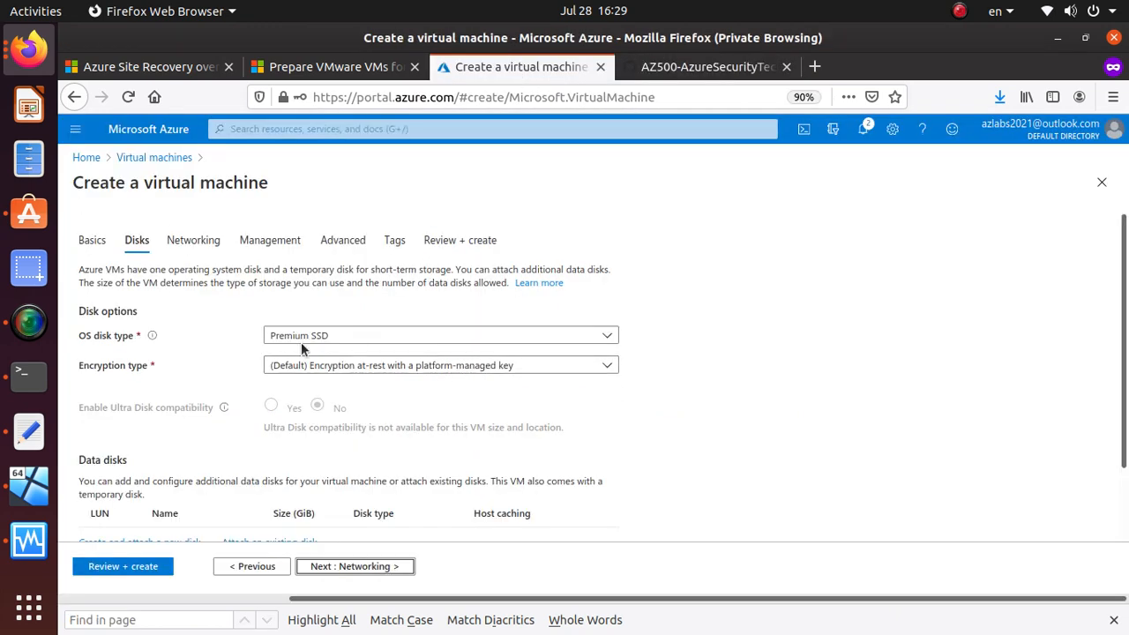
{"action": "left_click", "coordinate": [329, 342]}
{"action": "left_click", "coordinate": [327, 357]}
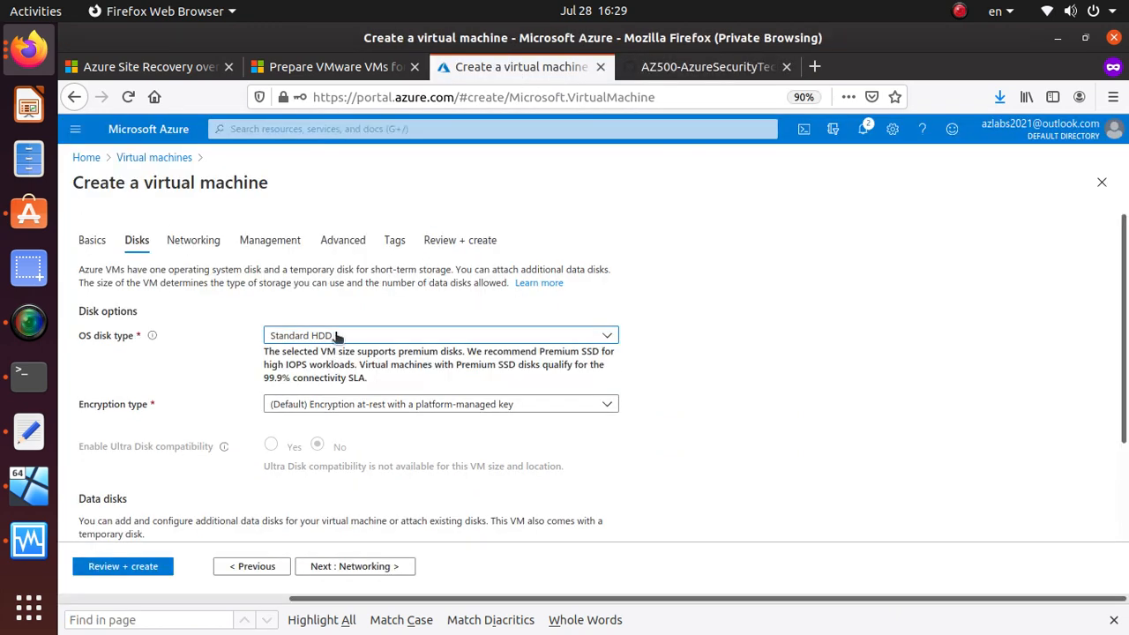
Continue to the networking settings and compare the virtual network, subnet, public IP and NIC security group with the GitHub lab values.
{"action": "left_click", "coordinate": [390, 569]}
{"action": "left_click", "coordinate": [688, 67]}
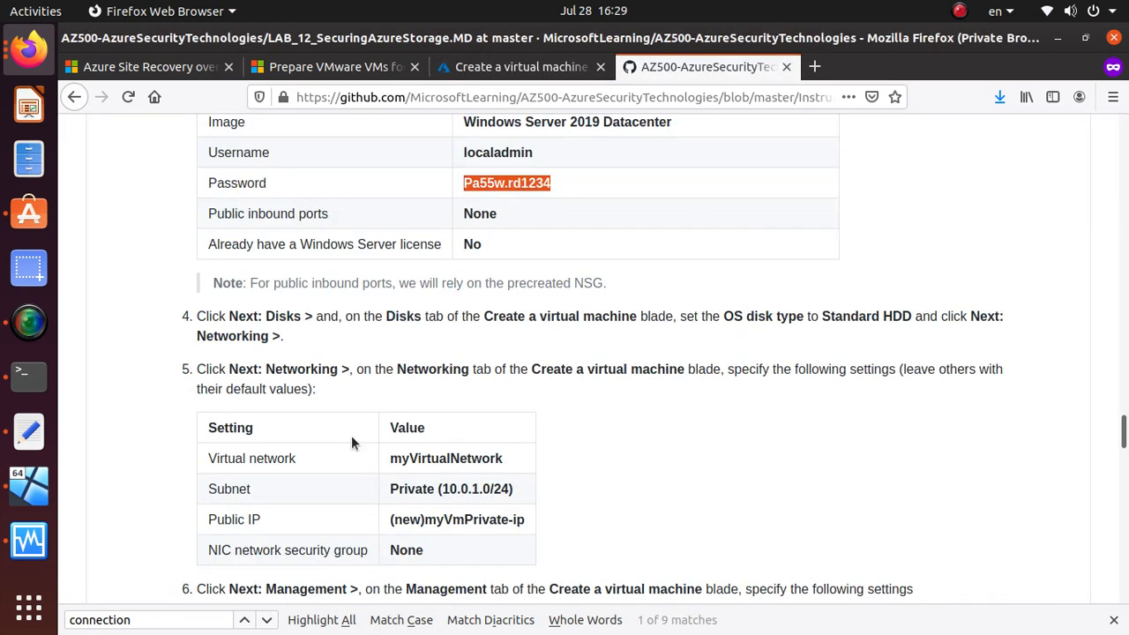
{"action": "scroll", "coordinate": [249, 348], "scroll_direction": "down", "scroll_amount": 6}
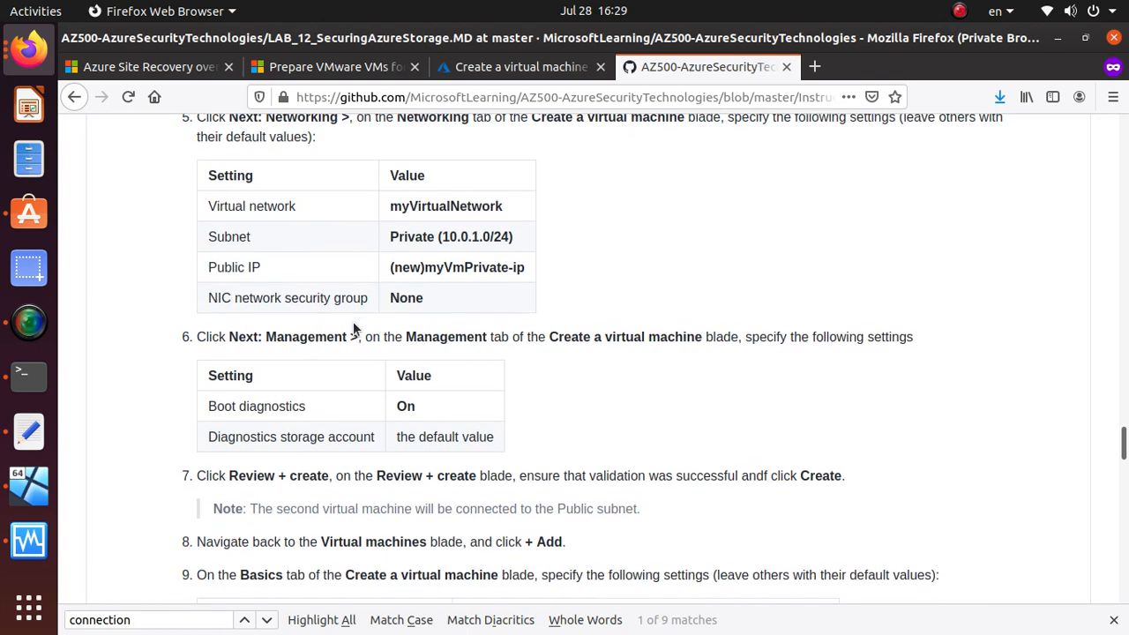
{"action": "left_click", "coordinate": [564, 68]}
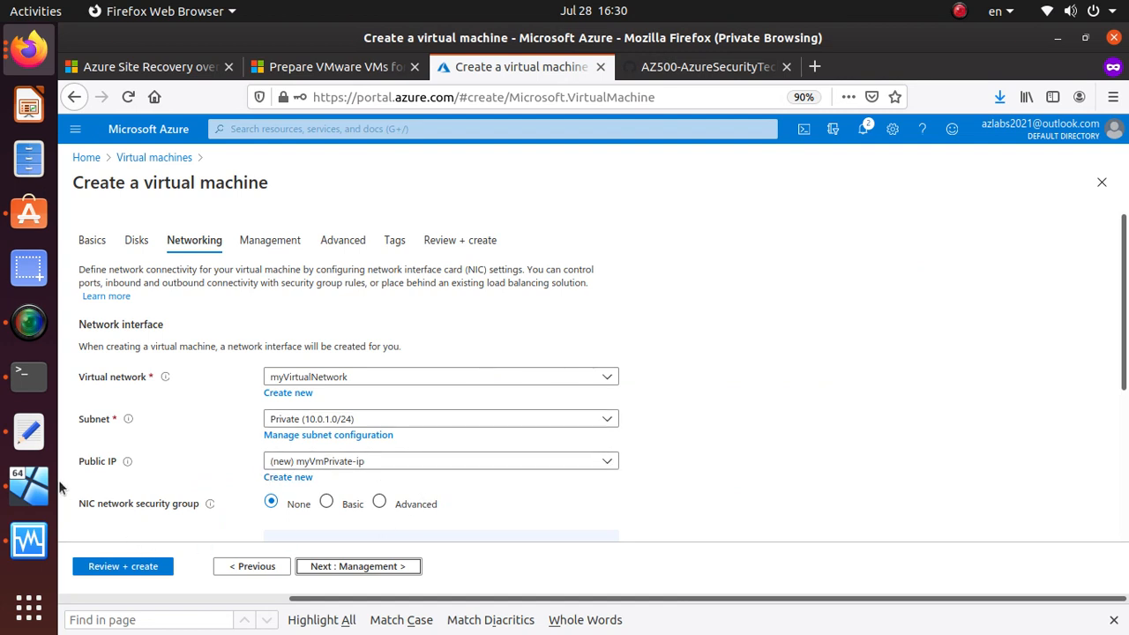
{"action": "scroll", "coordinate": [411, 441], "scroll_direction": "down", "scroll_amount": 3}
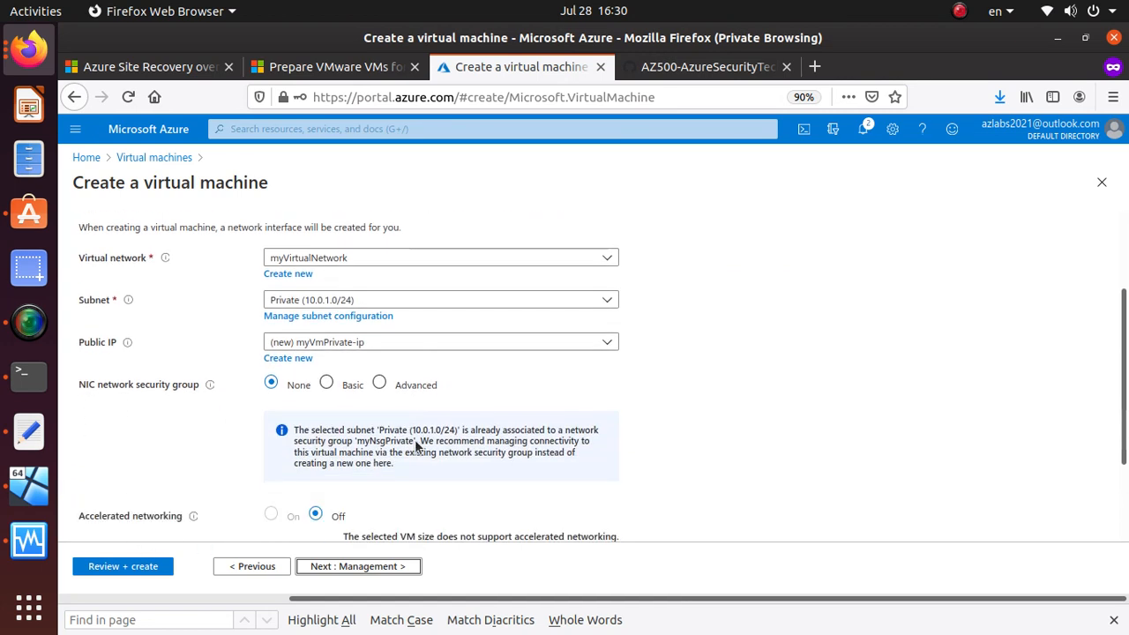
{"action": "left_click", "coordinate": [380, 303]}
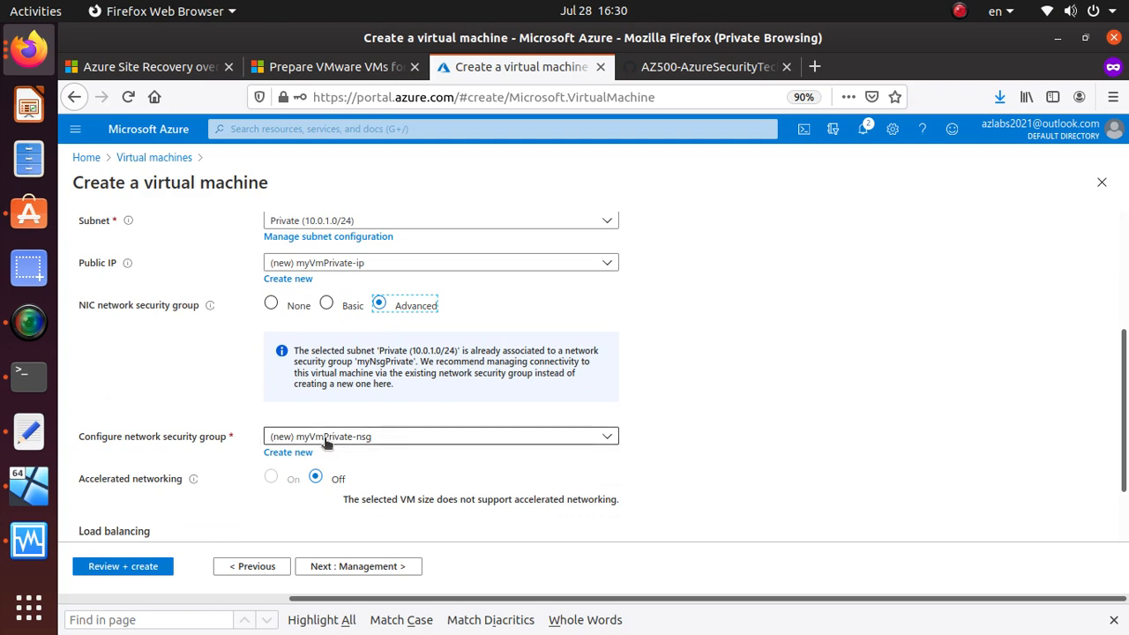
{"action": "left_click", "coordinate": [660, 71]}
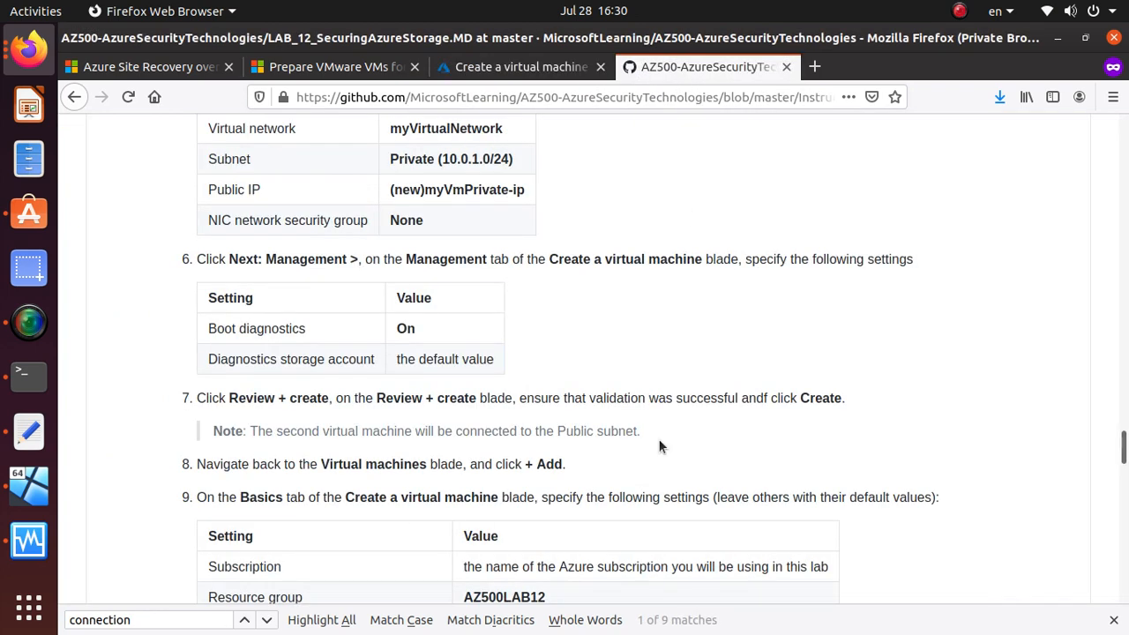
{"action": "scroll", "coordinate": [278, 388], "scroll_direction": "up", "scroll_amount": 2}
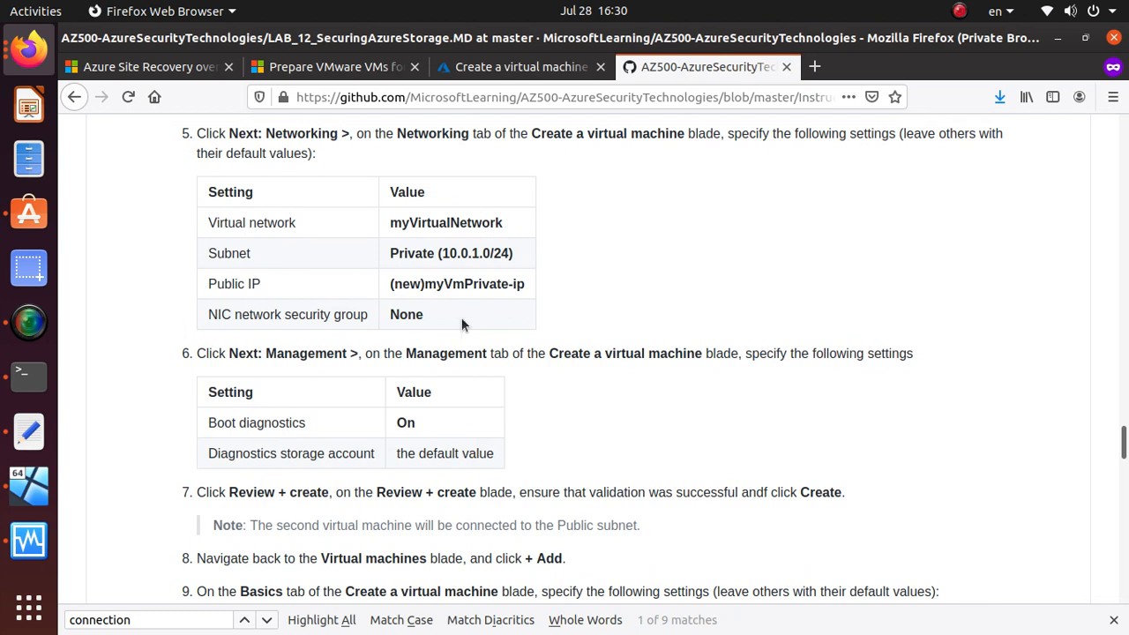
{"action": "double_click", "coordinate": [423, 316]}
{"action": "scroll", "coordinate": [517, 411], "scroll_direction": "up", "scroll_amount": 1}
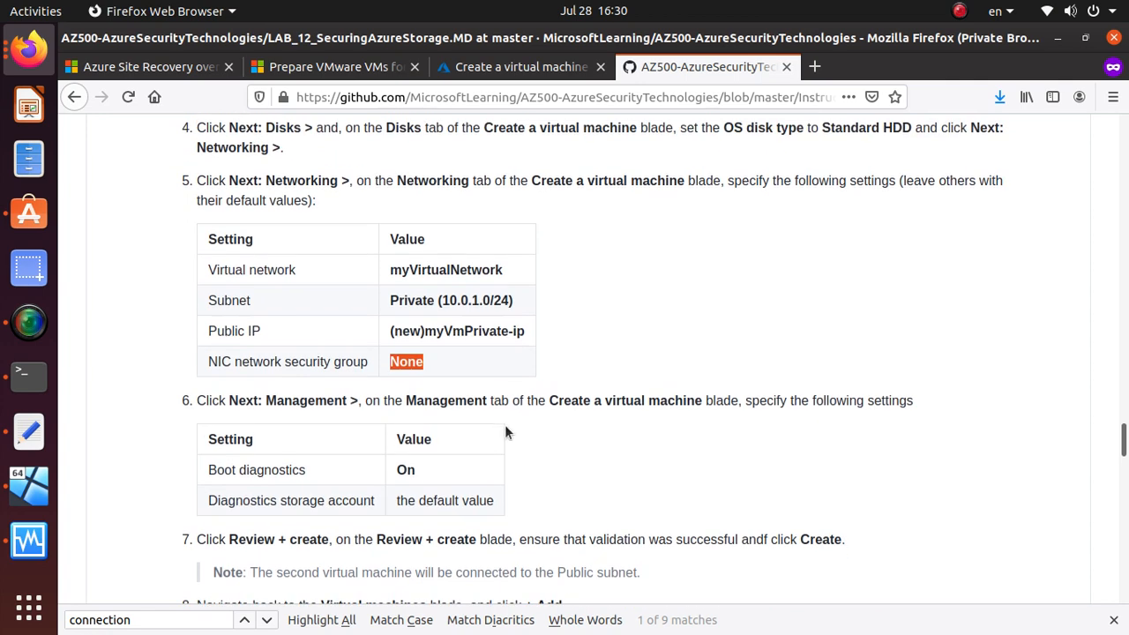
{"action": "double_click", "coordinate": [483, 269]}
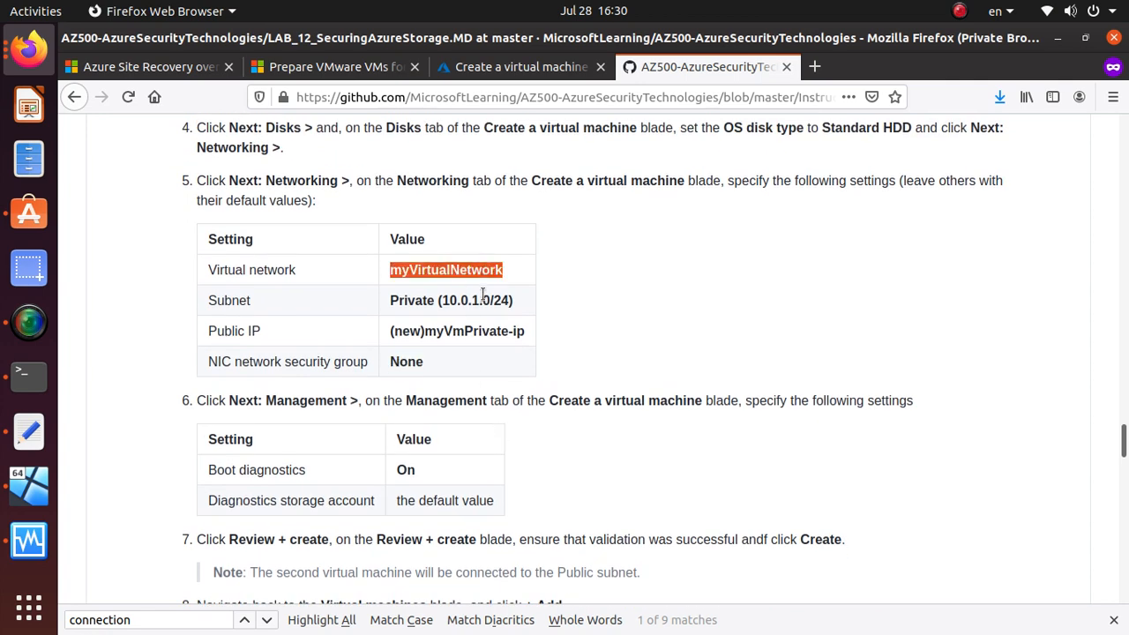
{"action": "double_click", "coordinate": [485, 300]}
{"action": "triple_click", "coordinate": [479, 330]}
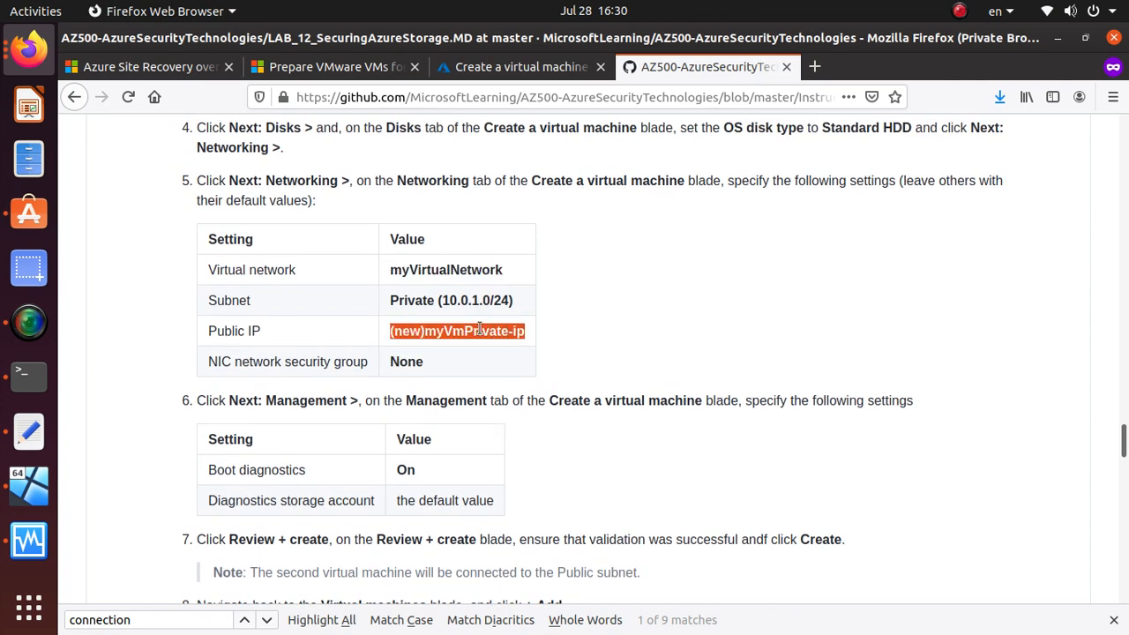
{"action": "double_click", "coordinate": [402, 364]}
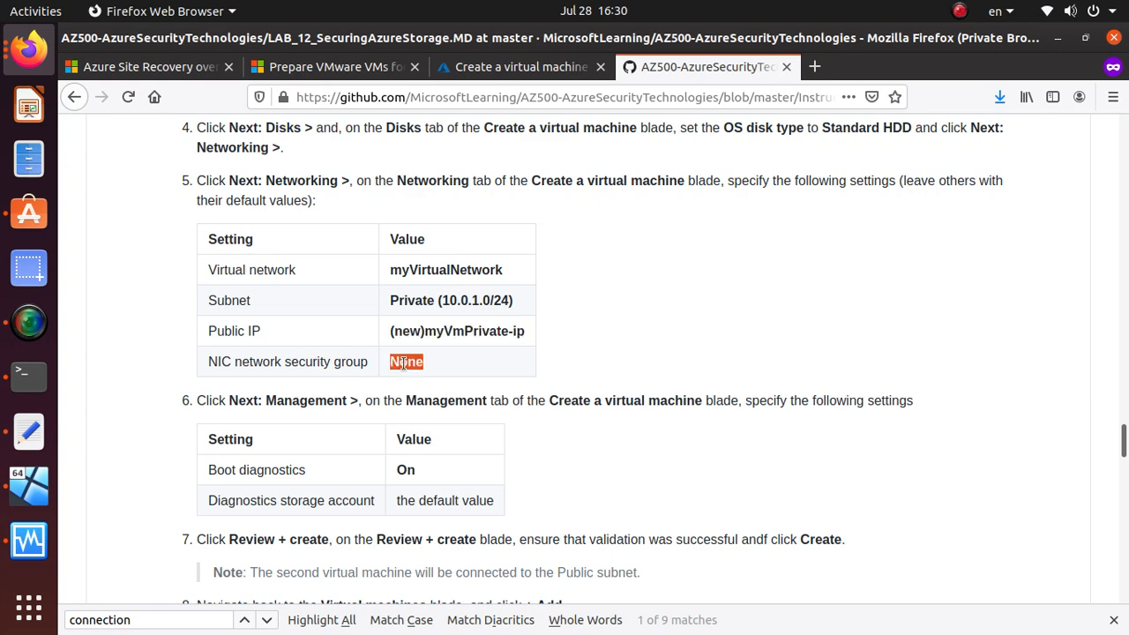
{"action": "left_click", "coordinate": [520, 67]}
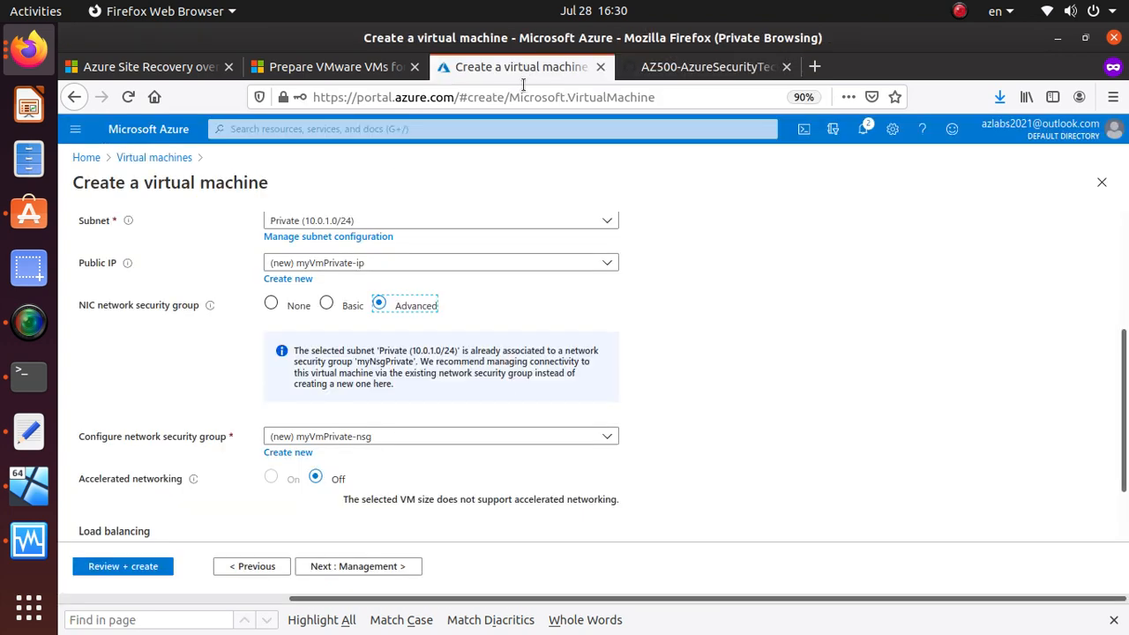
{"action": "left_click", "coordinate": [273, 304]}
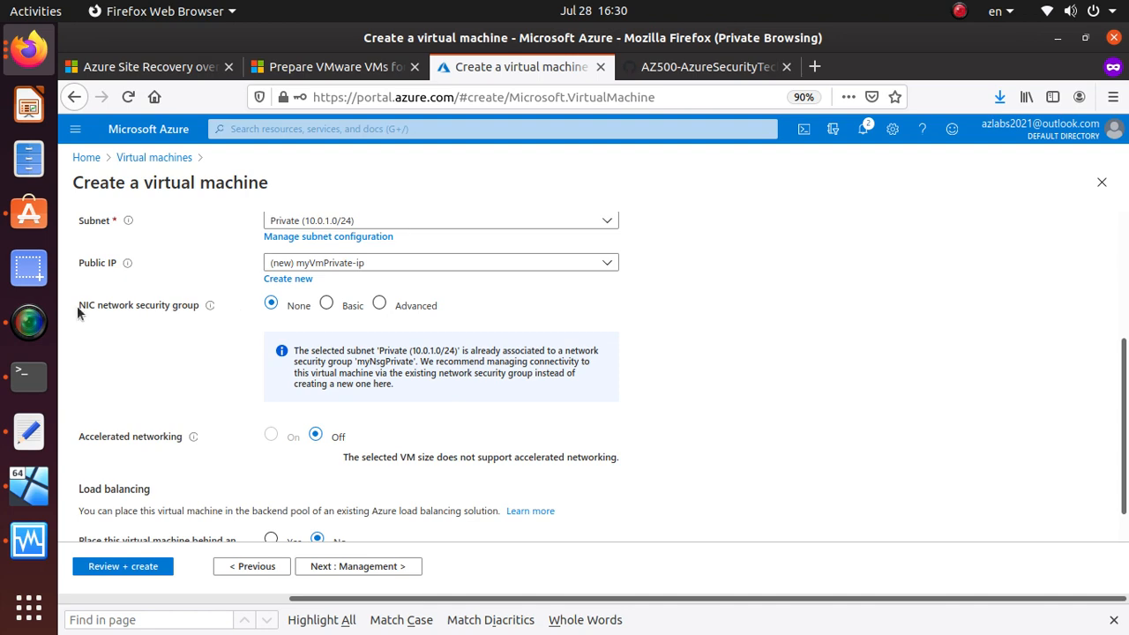
Check the remaining networking options and the lab's next instruction, and continue to the virtual machine's management settings.
{"action": "scroll", "coordinate": [411, 368], "scroll_direction": "down", "scroll_amount": 1}
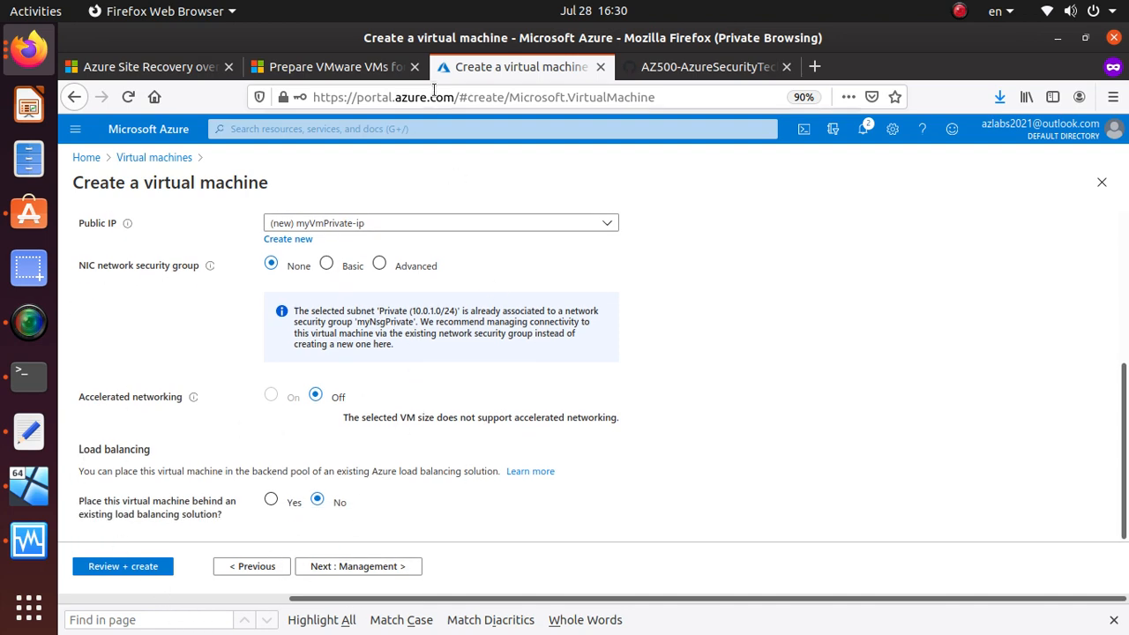
{"action": "left_click", "coordinate": [706, 66]}
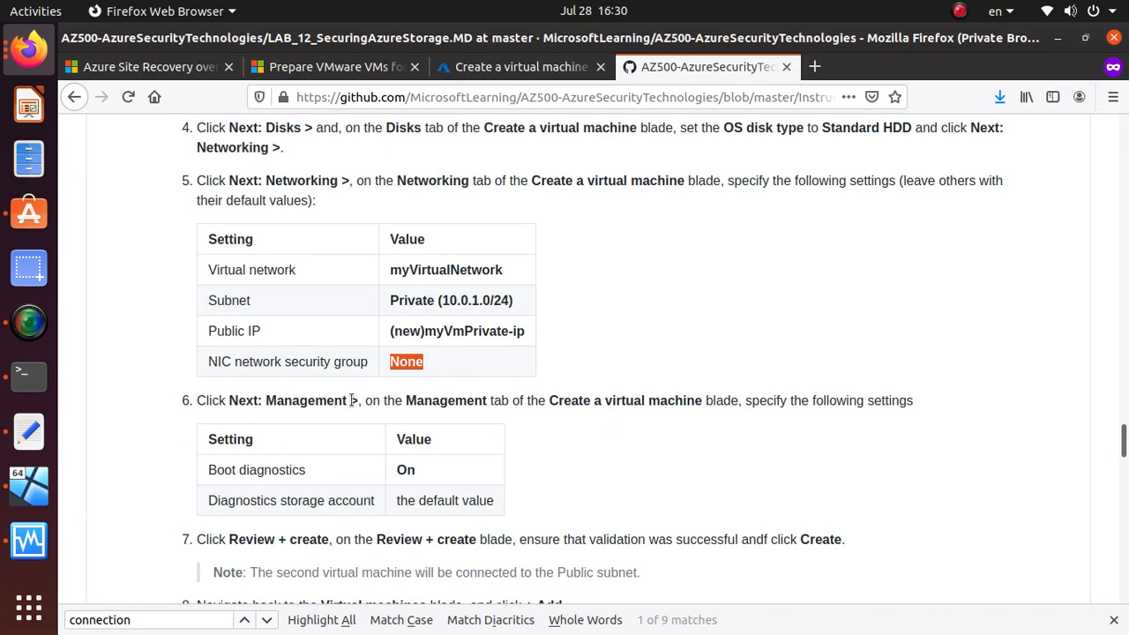
{"action": "left_click", "coordinate": [517, 69]}
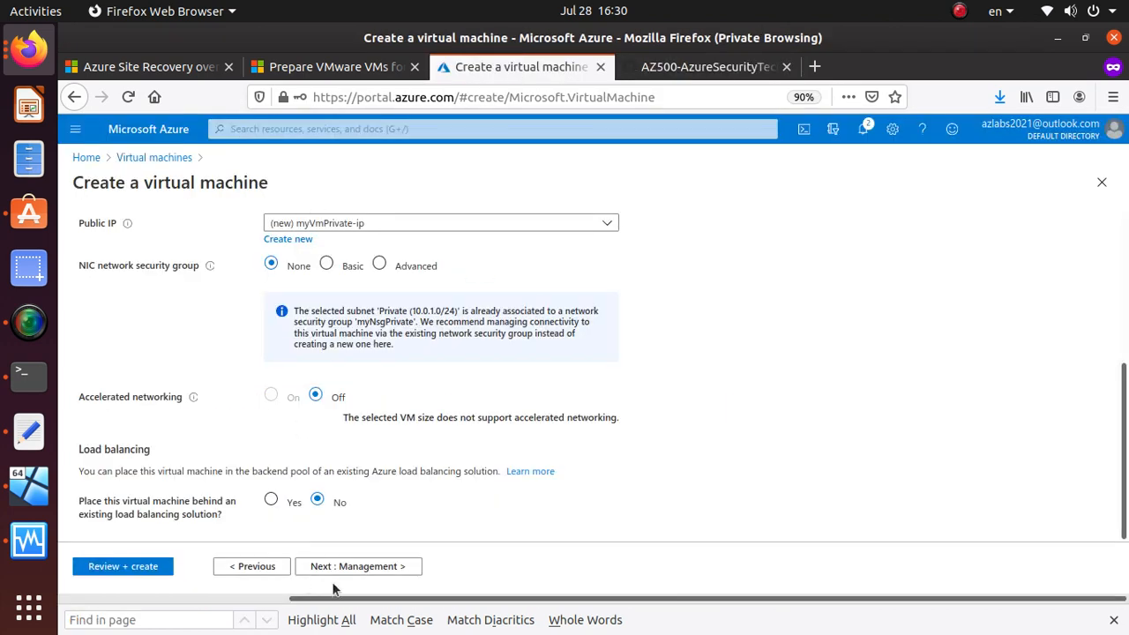
{"action": "left_click", "coordinate": [383, 569]}
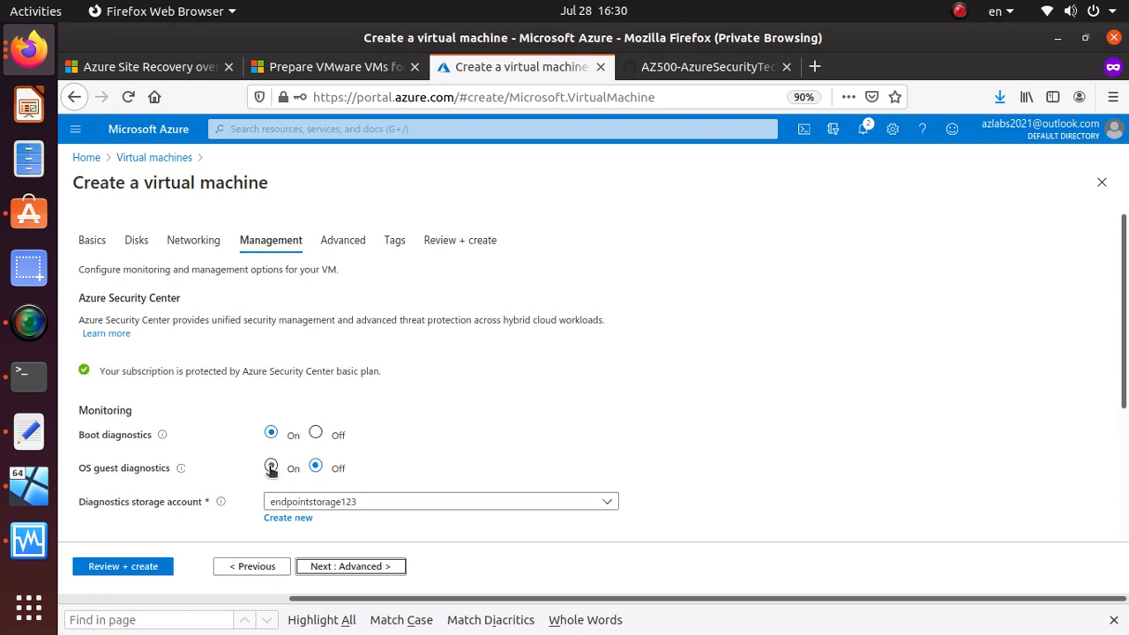
{"action": "left_click", "coordinate": [271, 467]}
{"action": "left_click", "coordinate": [710, 68]}
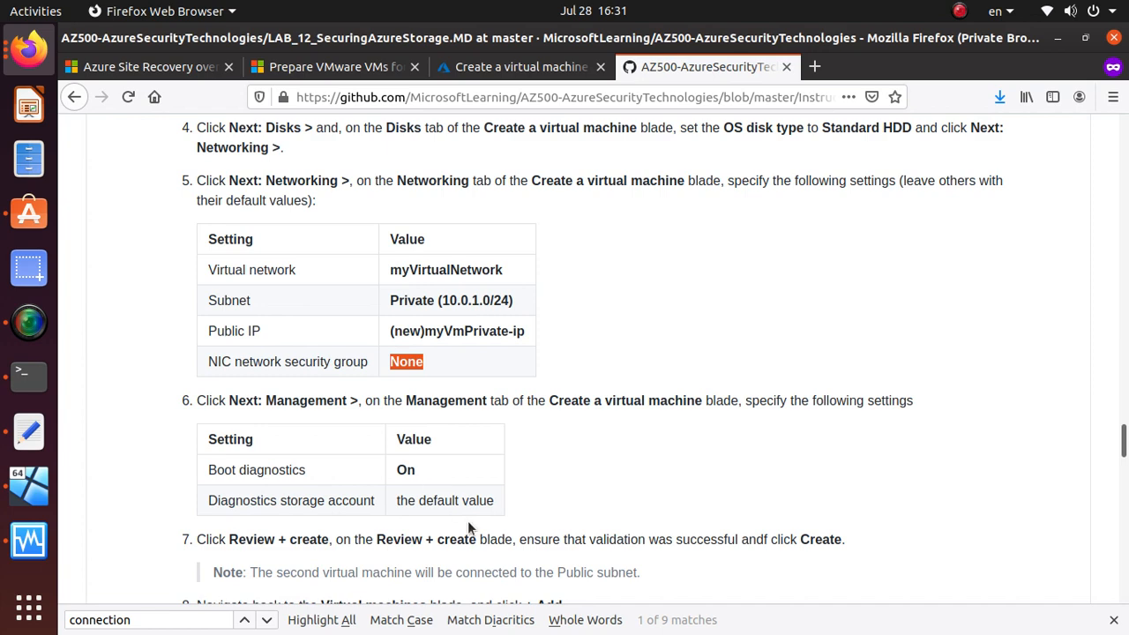
{"action": "left_click", "coordinate": [529, 67]}
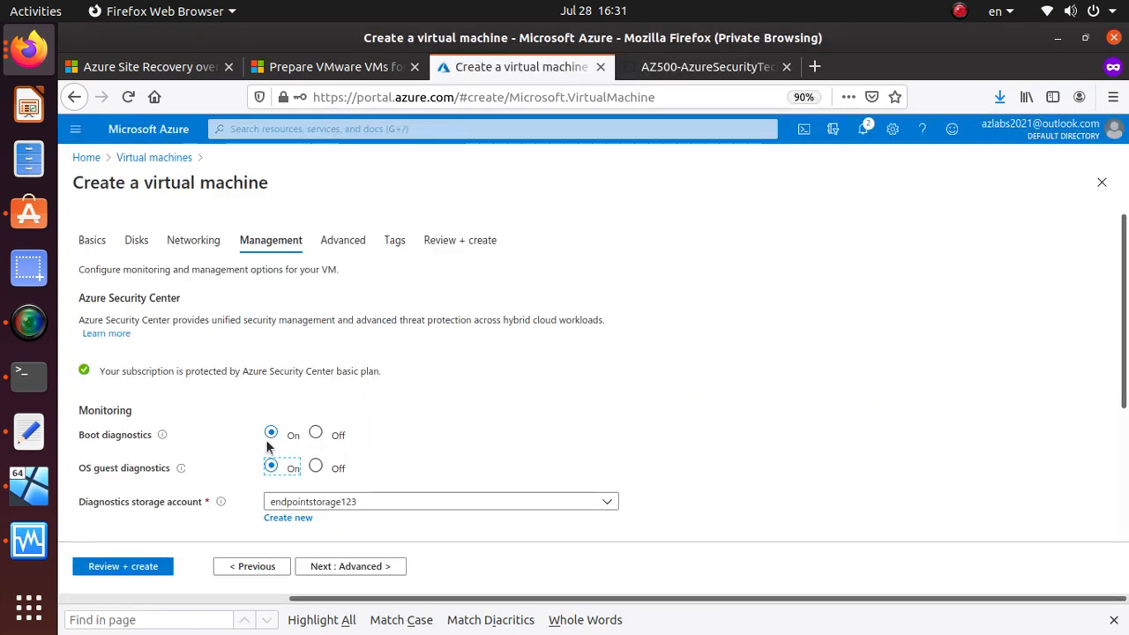
{"action": "left_click", "coordinate": [315, 465]}
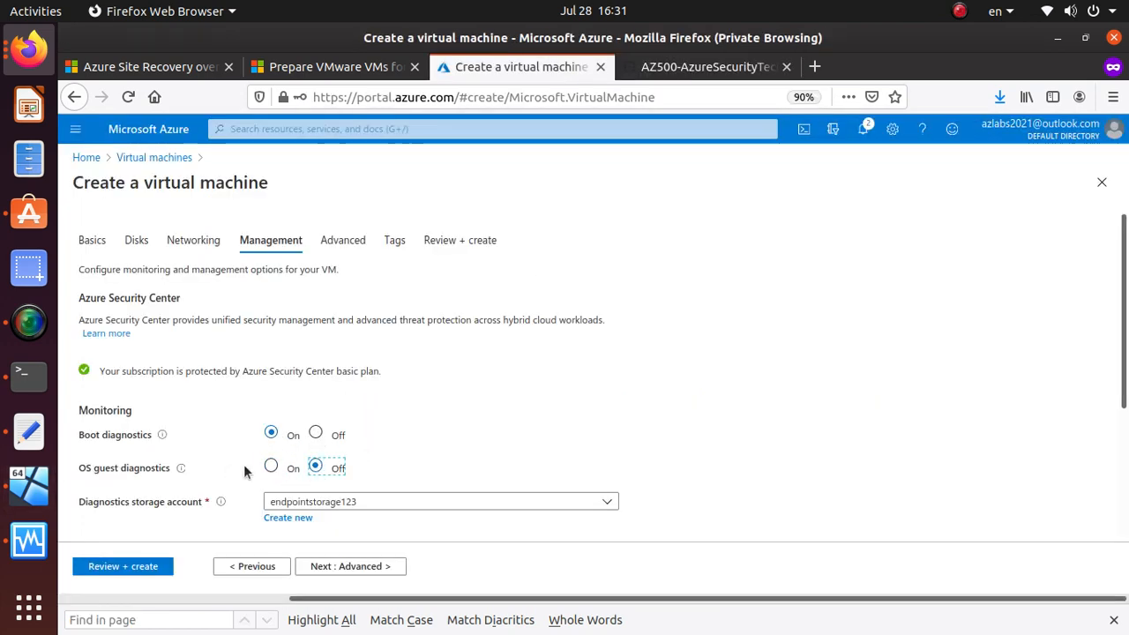
Compare the boot diagnostics and diagnostics storage account settings with the GitHub lab's management values and read its review instruction.
{"action": "scroll", "coordinate": [256, 424], "scroll_direction": "down", "scroll_amount": 3}
{"action": "left_click", "coordinate": [697, 67]}
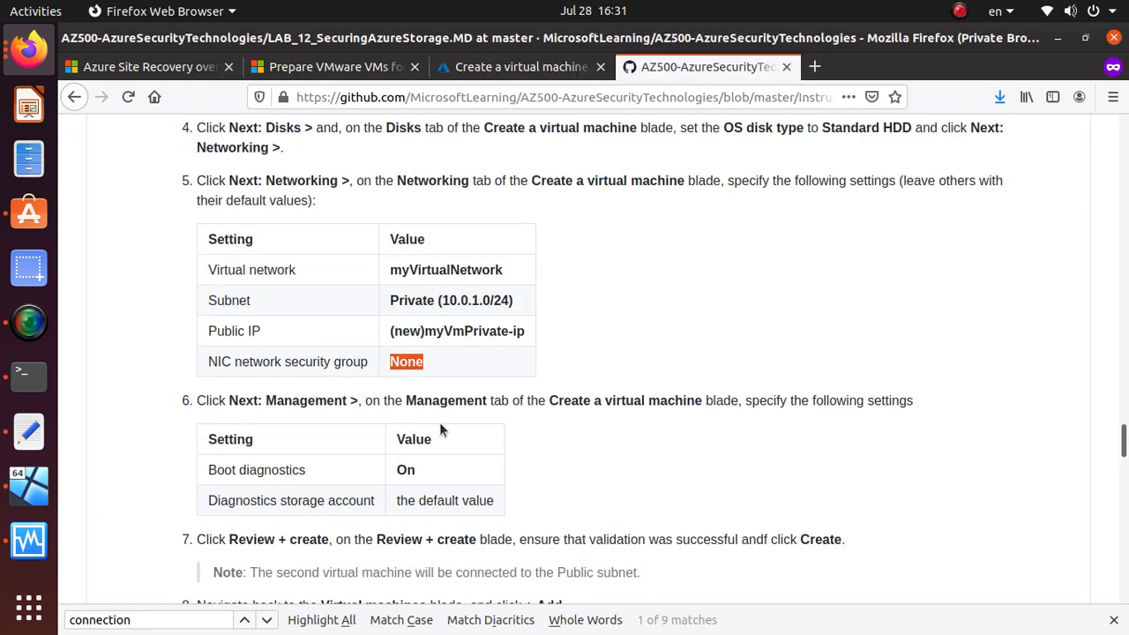
{"action": "scroll", "coordinate": [398, 385], "scroll_direction": "down", "scroll_amount": 3}
{"action": "scroll", "coordinate": [398, 385], "scroll_direction": "down", "scroll_amount": 2}
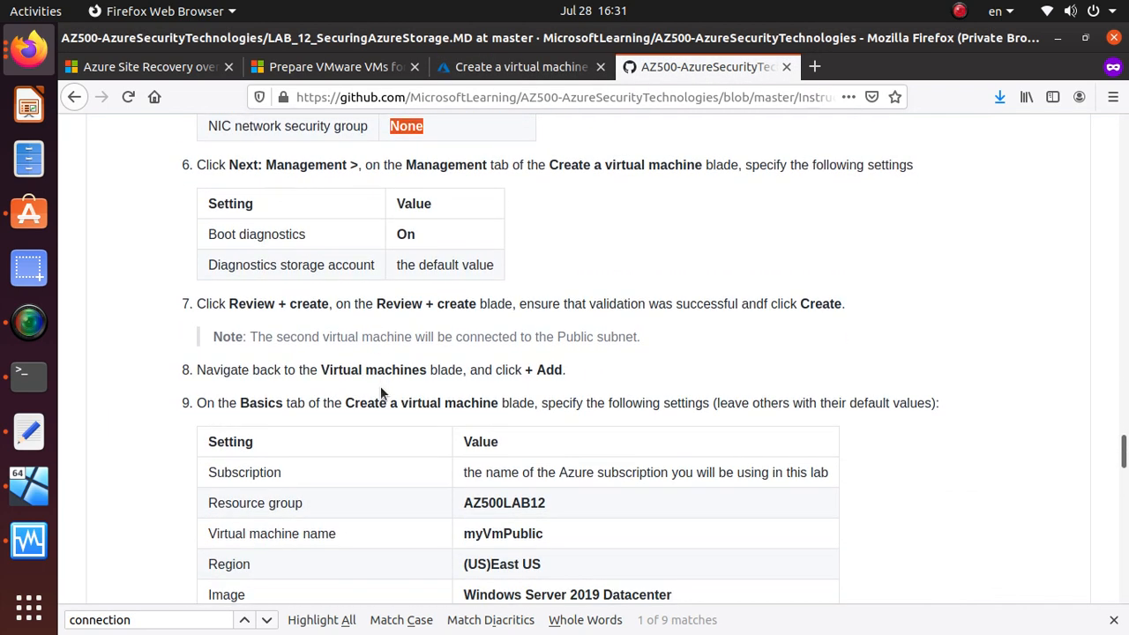
{"action": "scroll", "coordinate": [380, 385], "scroll_direction": "down", "scroll_amount": 1}
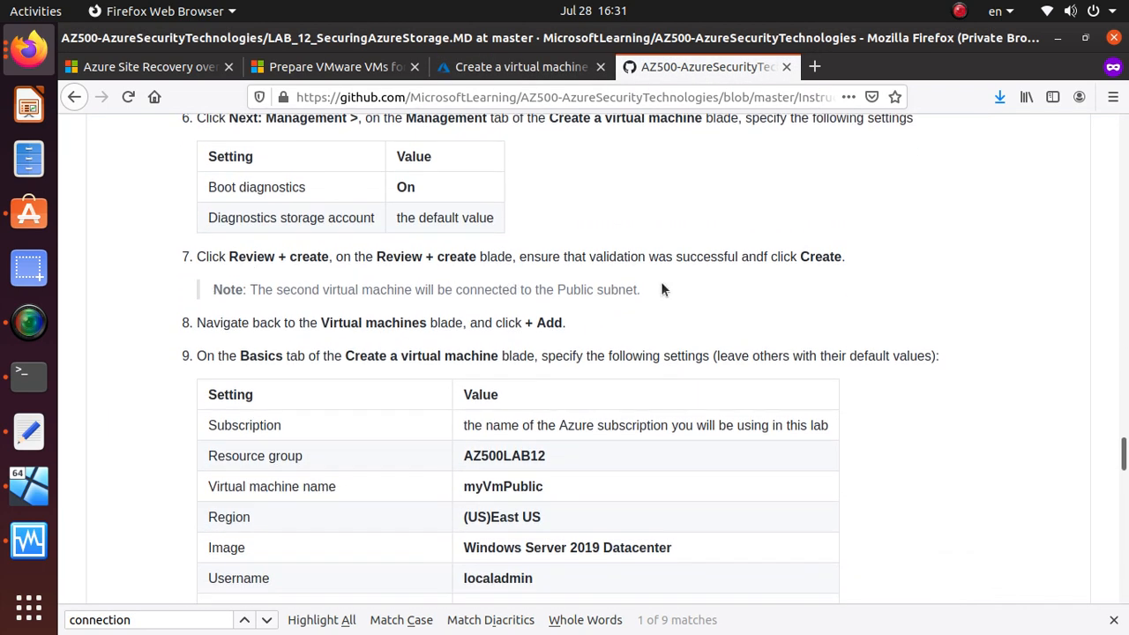
{"action": "scroll", "coordinate": [557, 250], "scroll_direction": "down", "scroll_amount": 1}
{"action": "scroll", "coordinate": [553, 243], "scroll_direction": "down", "scroll_amount": 3}
Return to the Azure virtual machine form, run the final validation, and create the myVmPrivate virtual machine.
{"action": "left_click", "coordinate": [524, 67]}
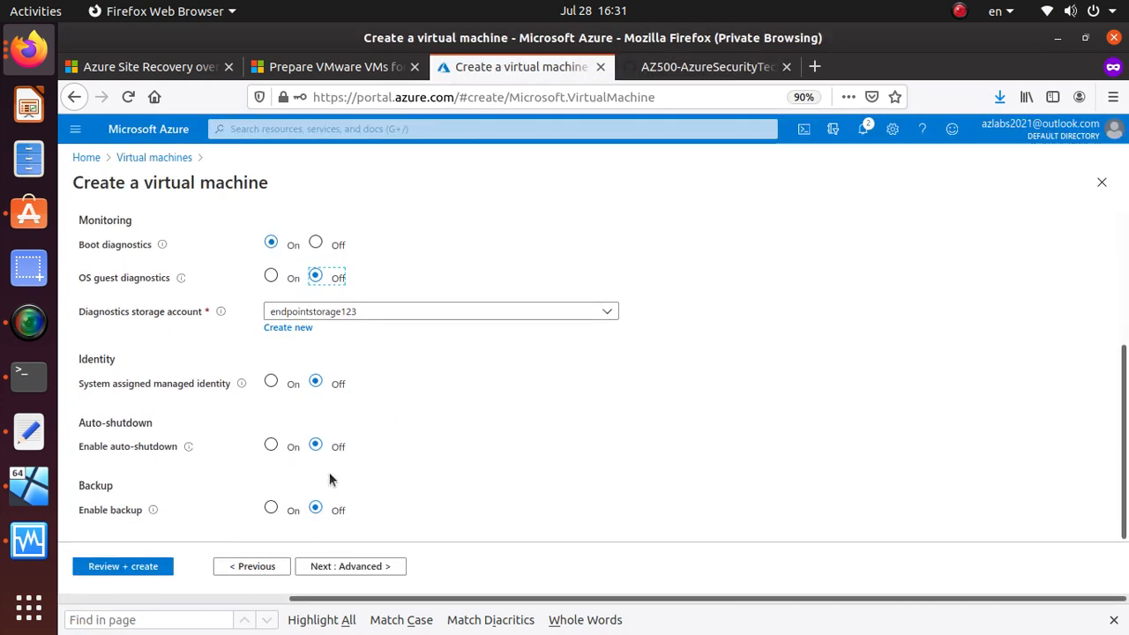
{"action": "left_click", "coordinate": [157, 569]}
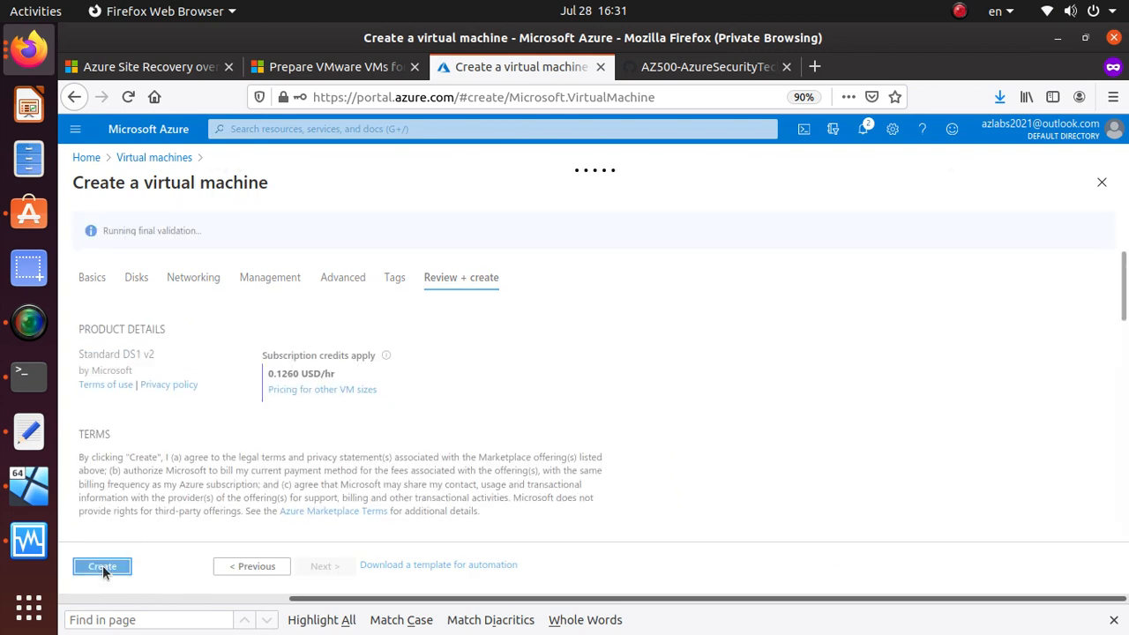
{"action": "left_click", "coordinate": [112, 568]}
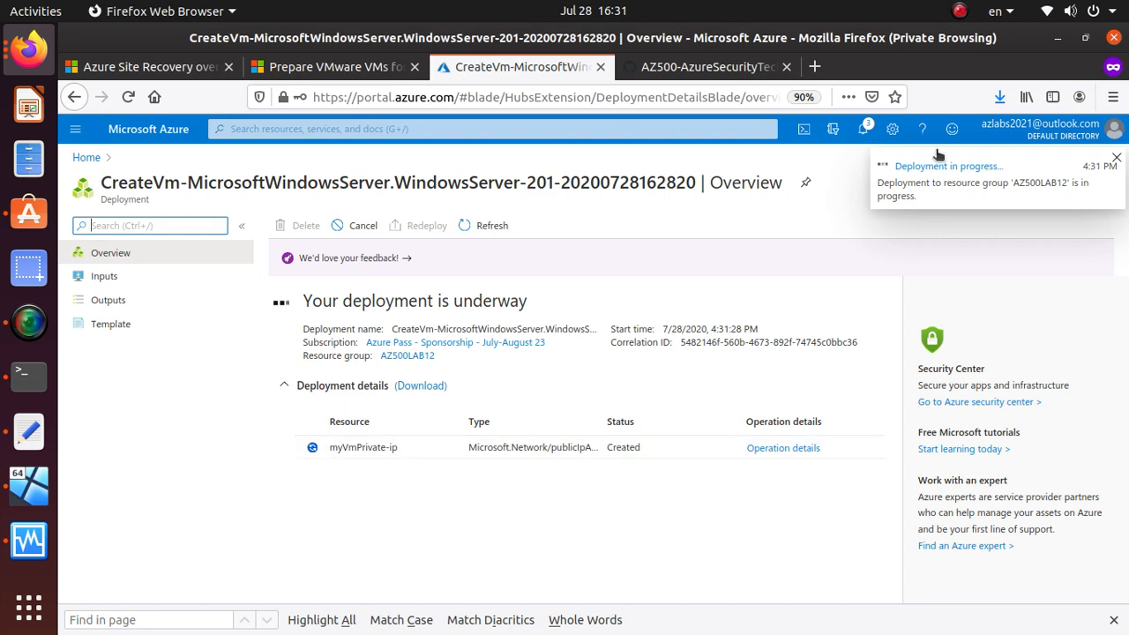
Read the GitHub lab's settings for the myVmPublic virtual machine and its note on when to continue to Task 6.
{"action": "left_click", "coordinate": [677, 71]}
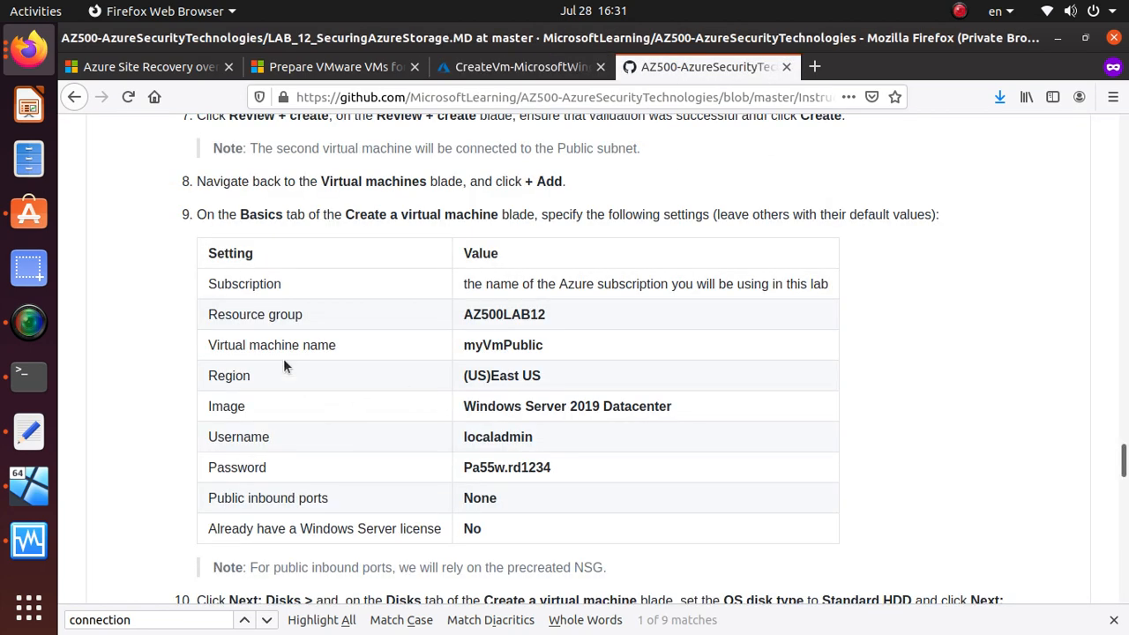
{"action": "scroll", "coordinate": [283, 359], "scroll_direction": "down", "scroll_amount": 2}
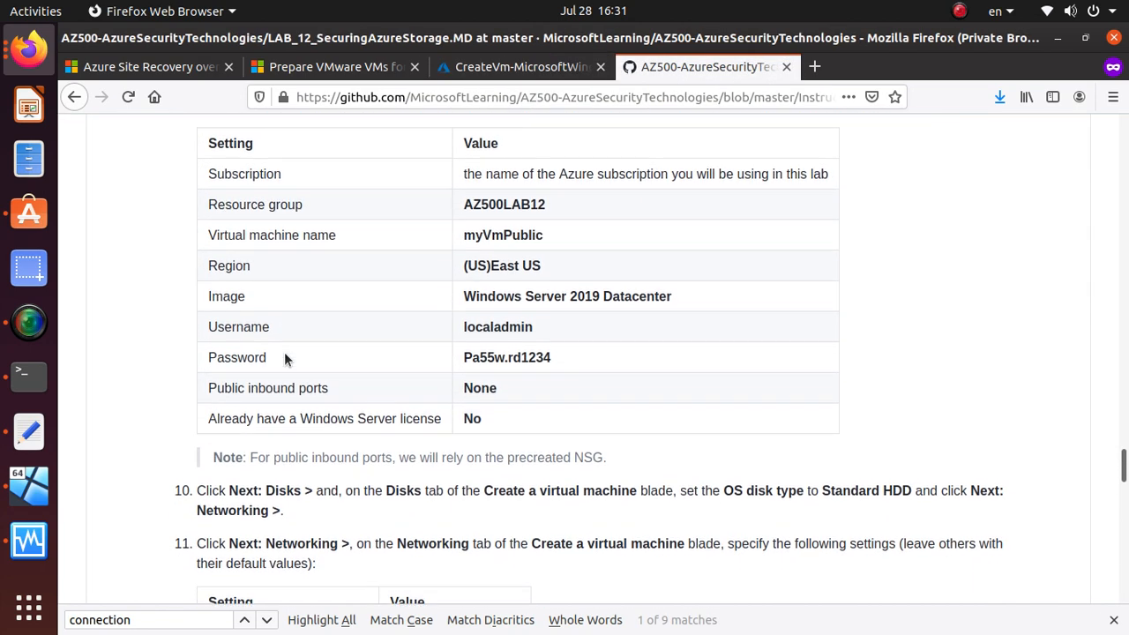
{"action": "scroll", "coordinate": [284, 352], "scroll_direction": "up", "scroll_amount": 2}
{"action": "scroll", "coordinate": [284, 350], "scroll_direction": "up", "scroll_amount": 3}
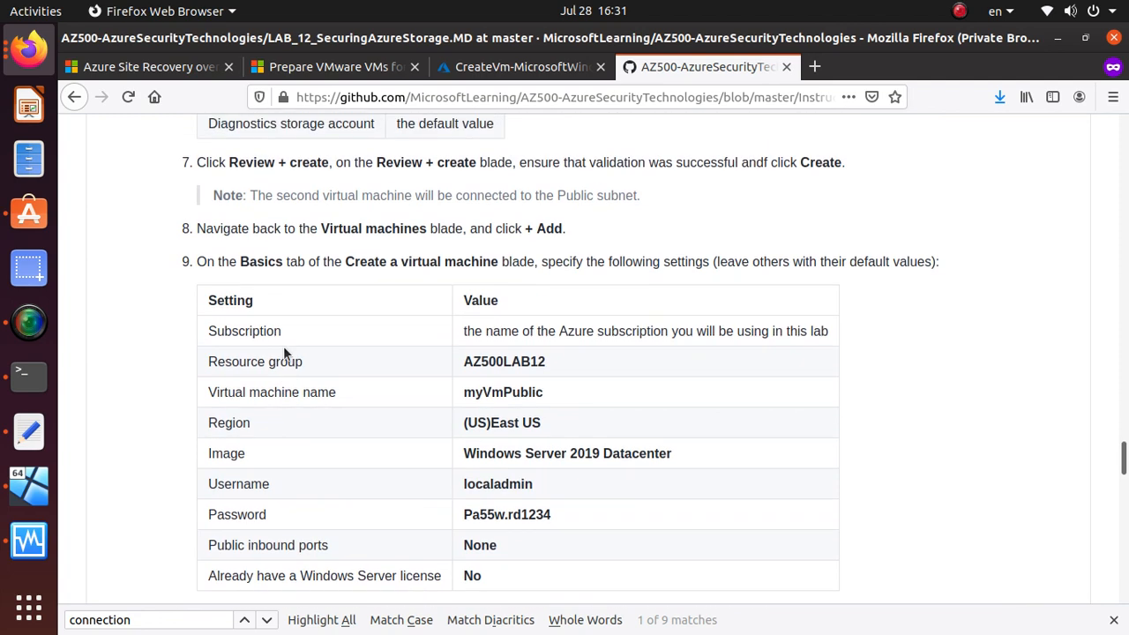
{"action": "scroll", "coordinate": [284, 345], "scroll_direction": "down", "scroll_amount": 8}
{"action": "scroll", "coordinate": [284, 345], "scroll_direction": "up", "scroll_amount": 2}
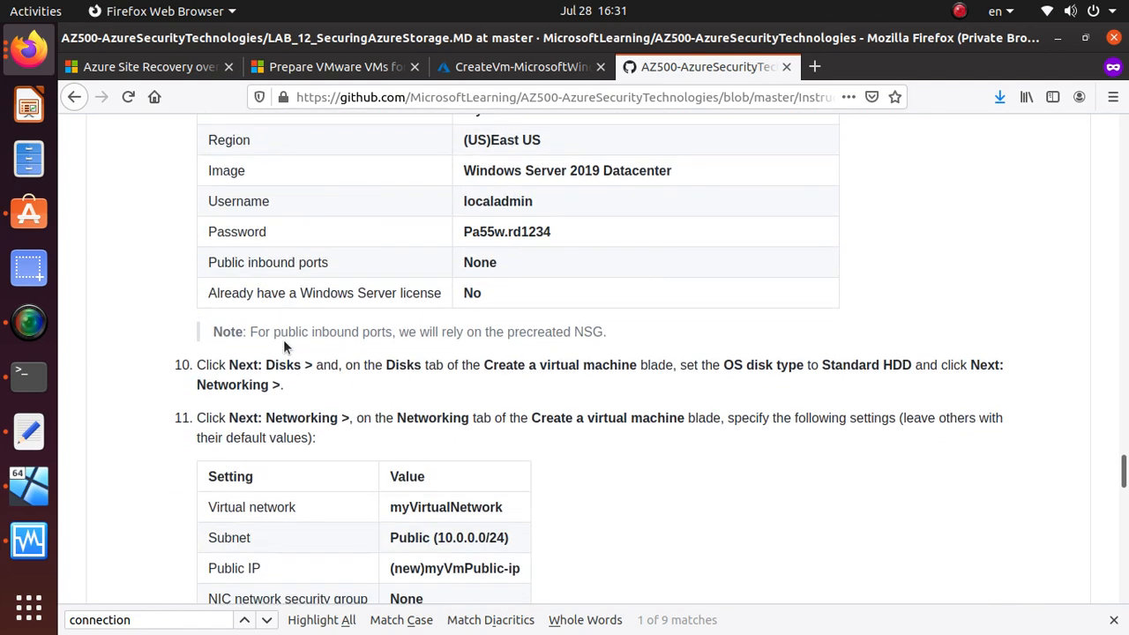
{"action": "scroll", "coordinate": [284, 345], "scroll_direction": "down", "scroll_amount": 10}
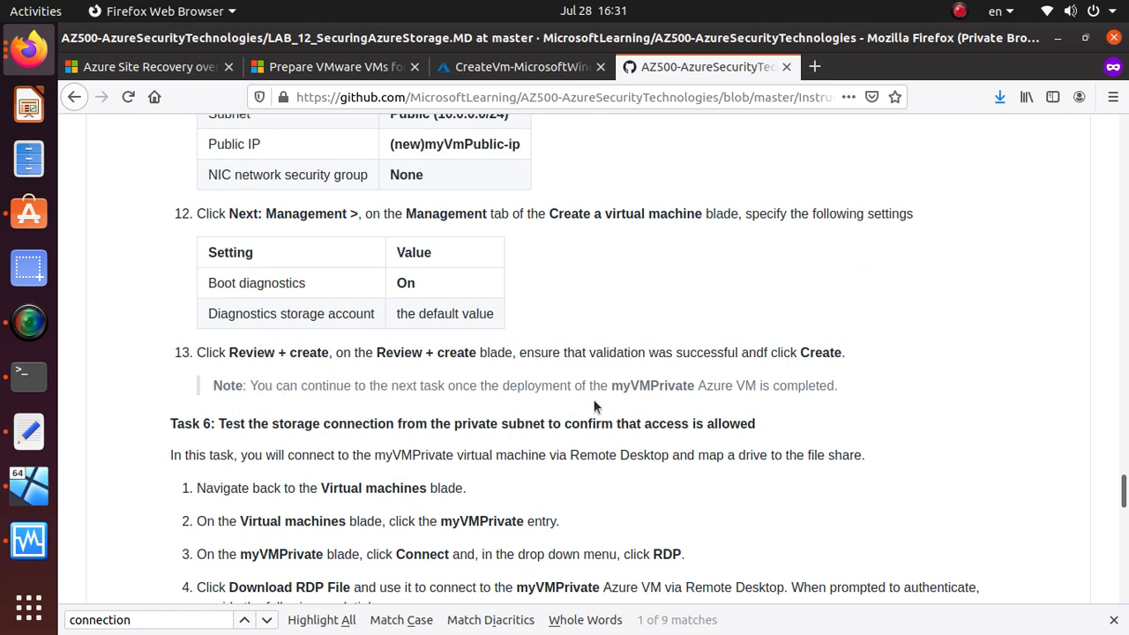
{"action": "double_click", "coordinate": [794, 387]}
{"action": "triple_click", "coordinate": [794, 387]}
{"action": "scroll", "coordinate": [220, 418], "scroll_direction": "down", "scroll_amount": 3}
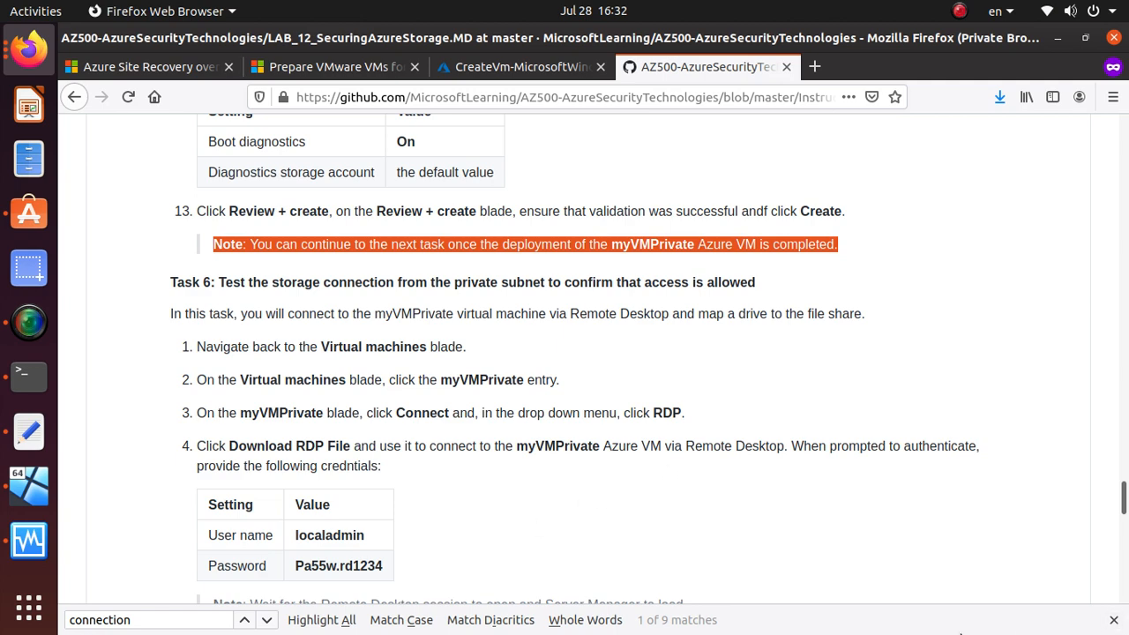
Return to the Azure deployment, open the deployed myVmPrivate virtual machine, and examine its overview and properties.
{"action": "left_click", "coordinate": [518, 68]}
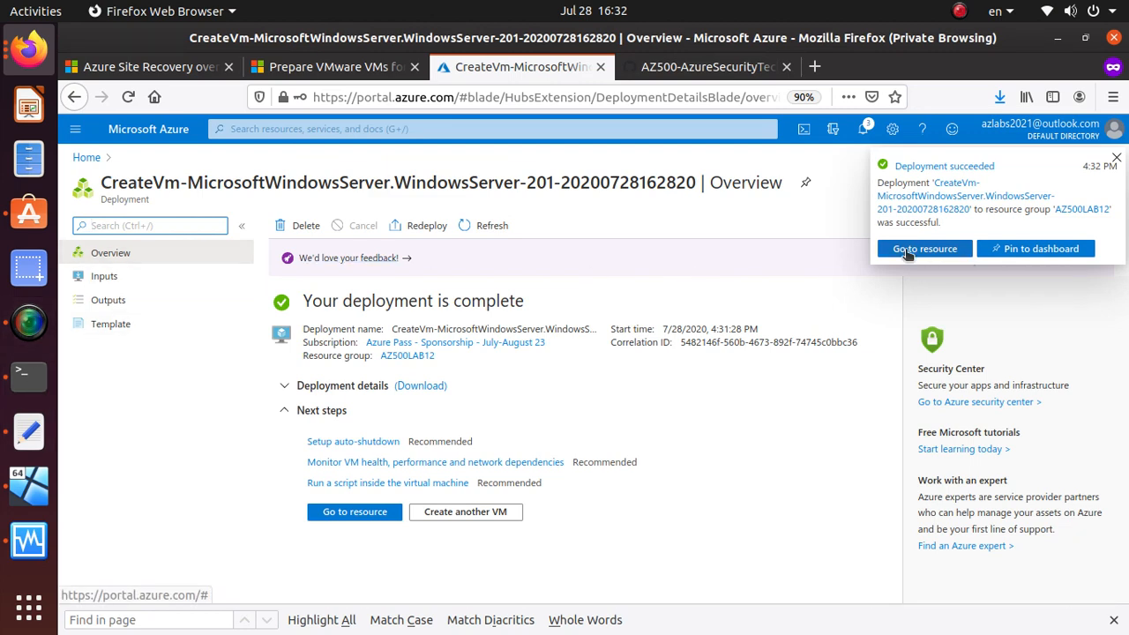
{"action": "left_click", "coordinate": [909, 252]}
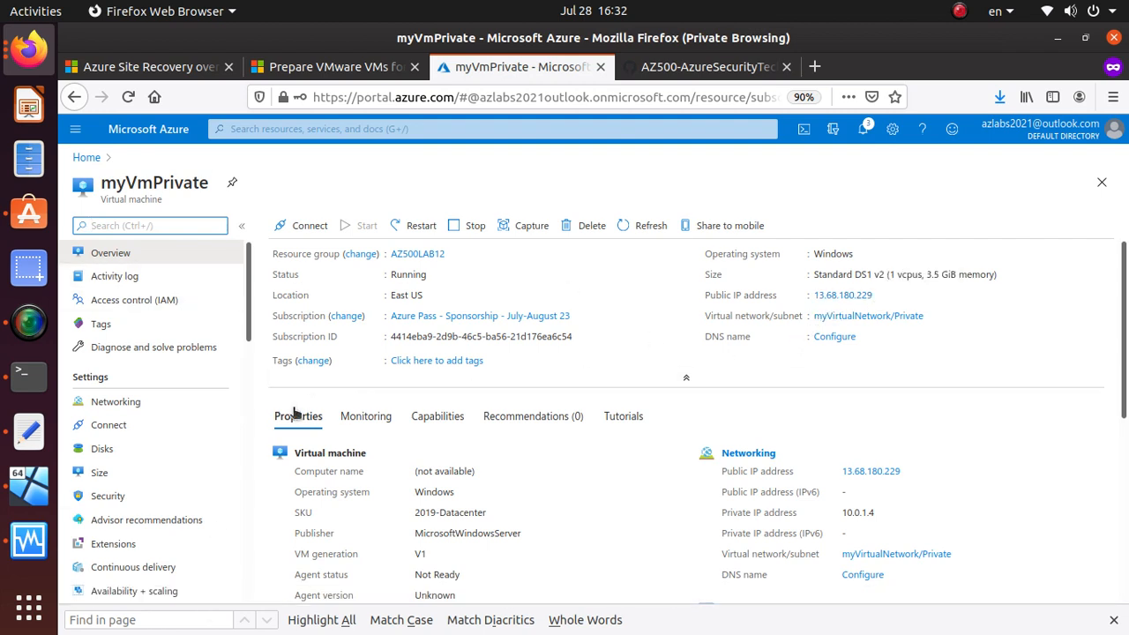
{"action": "scroll", "coordinate": [571, 415], "scroll_direction": "down", "scroll_amount": 5}
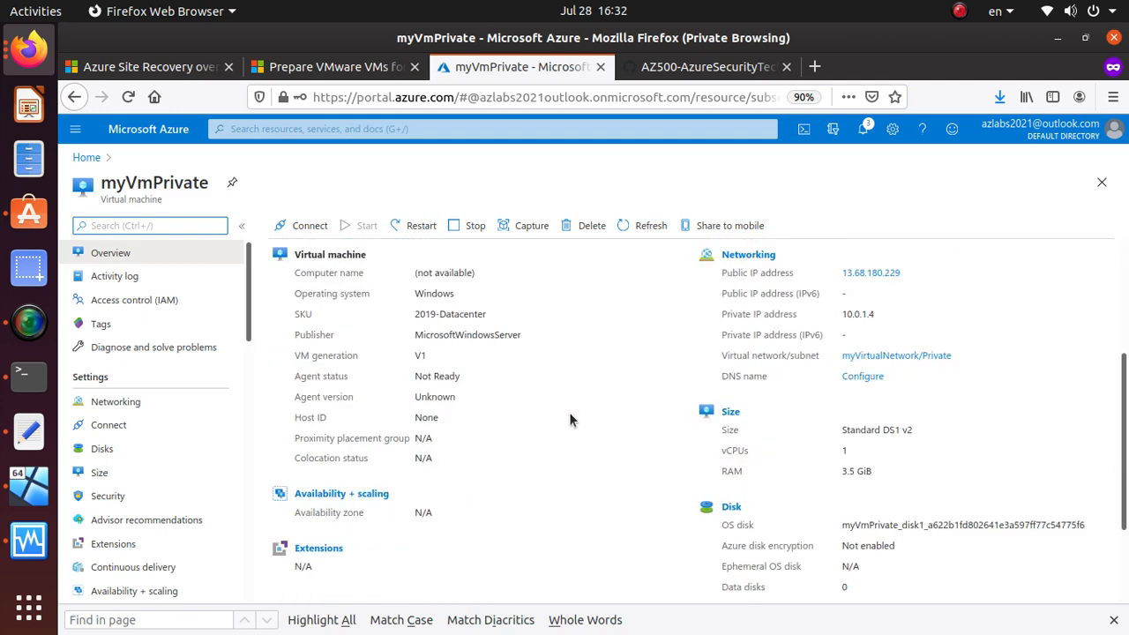
{"action": "scroll", "coordinate": [566, 411], "scroll_direction": "up", "scroll_amount": 3}
{"action": "scroll", "coordinate": [567, 411], "scroll_direction": "up", "scroll_amount": 3}
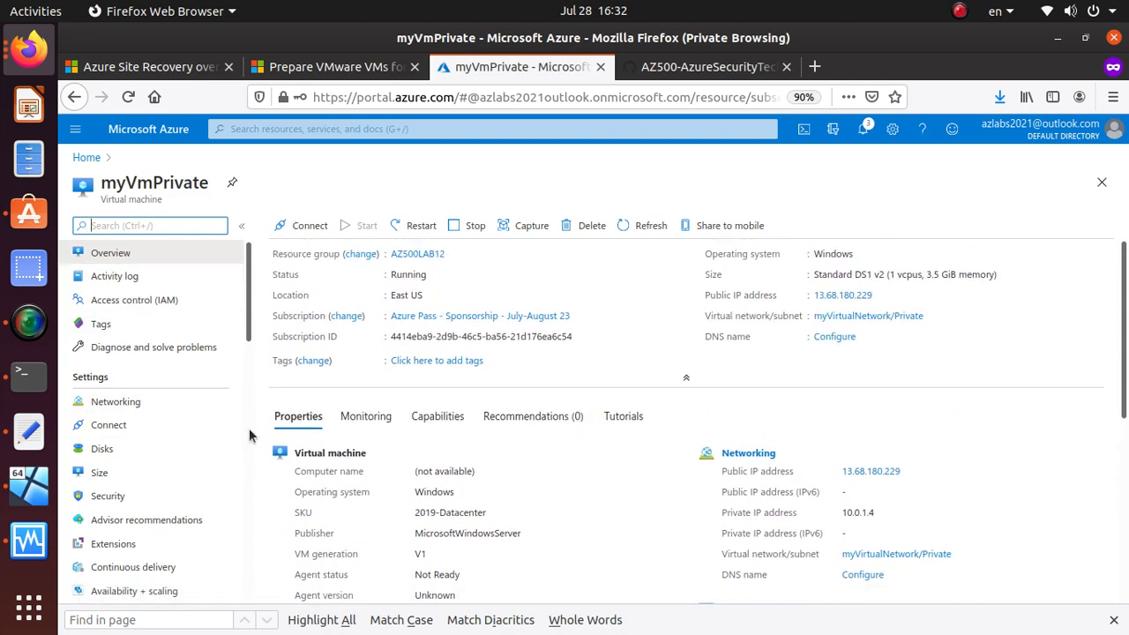
Examine myVmPrivate's networking rules and open the network security group settings of its network interface.
{"action": "left_click", "coordinate": [158, 401]}
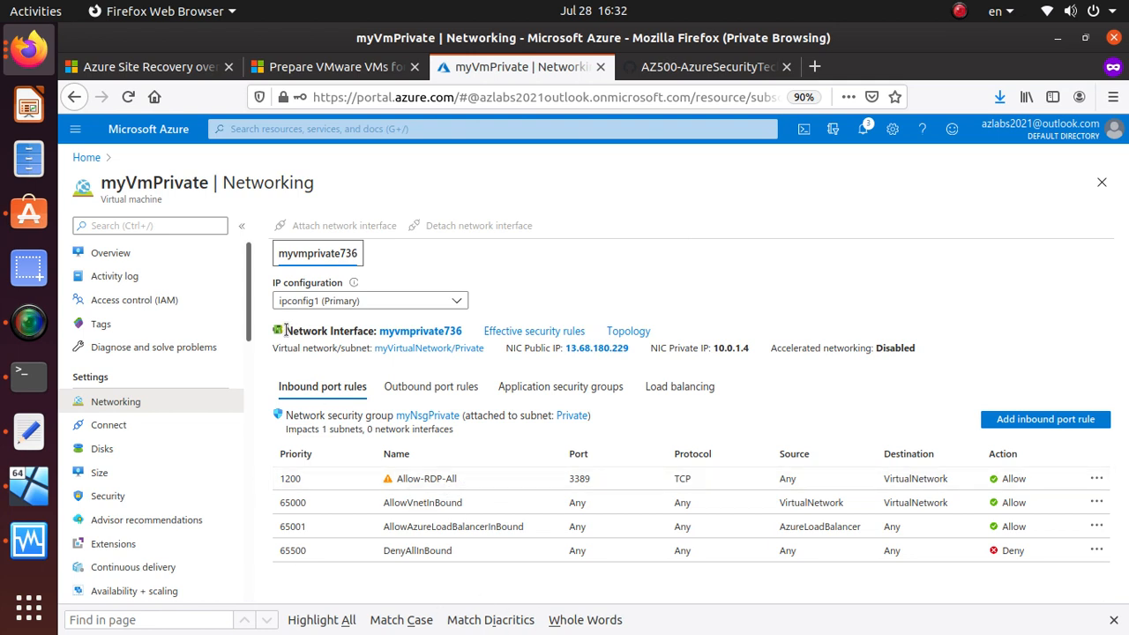
{"action": "left_click", "coordinate": [431, 330]}
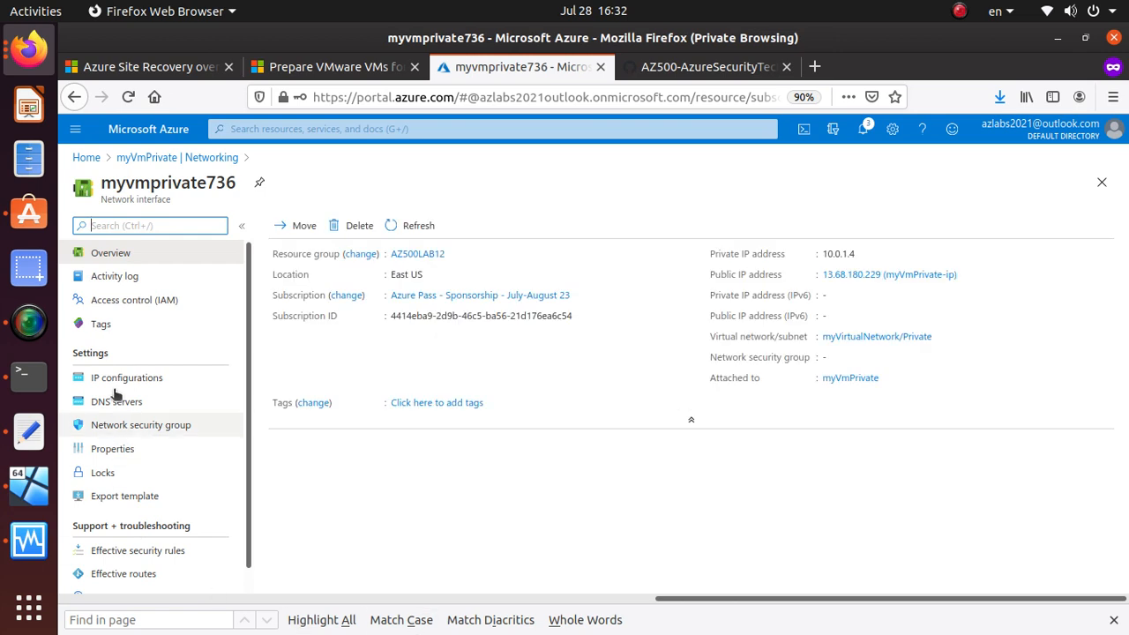
{"action": "left_click", "coordinate": [194, 431]}
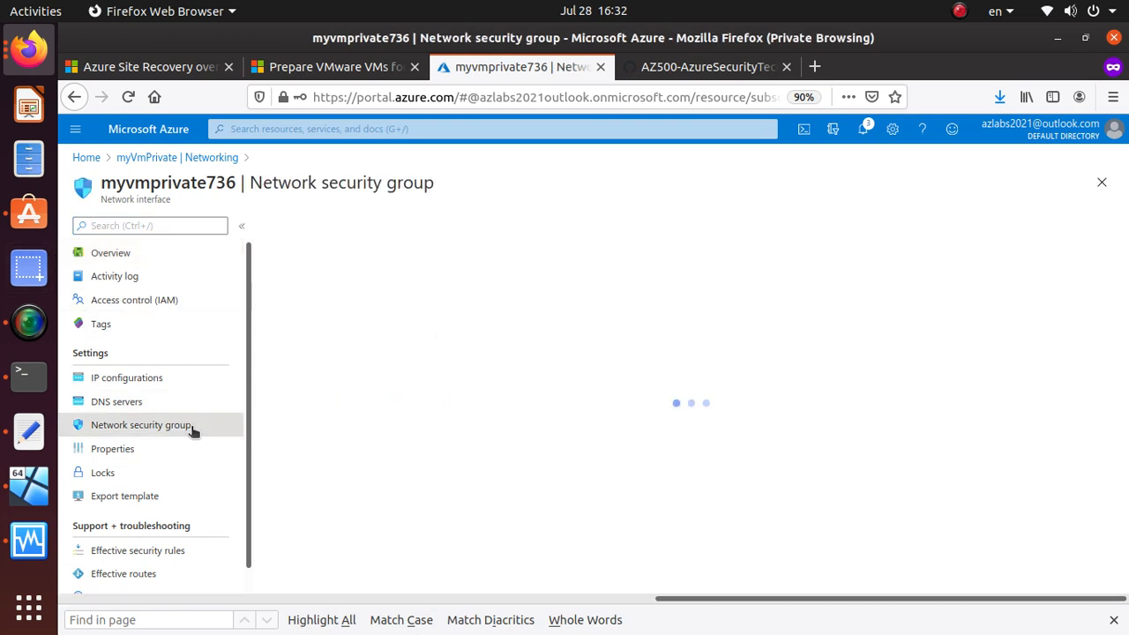
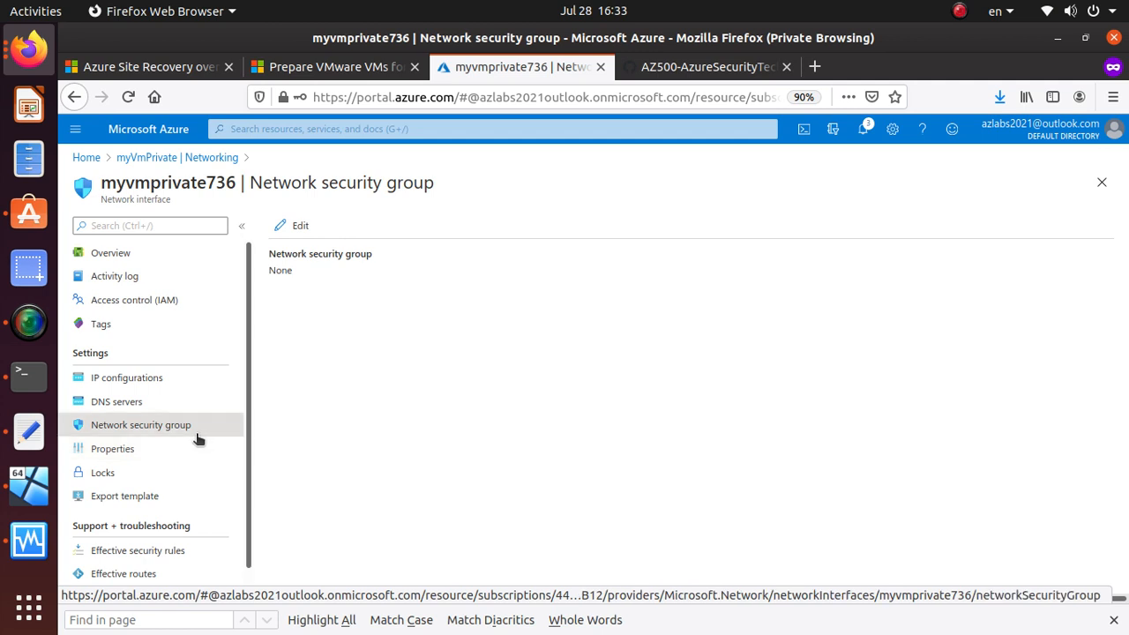
Find the myNsgPrivate network security group and examine its associated subnets and network interfaces.
{"action": "left_click", "coordinate": [86, 158]}
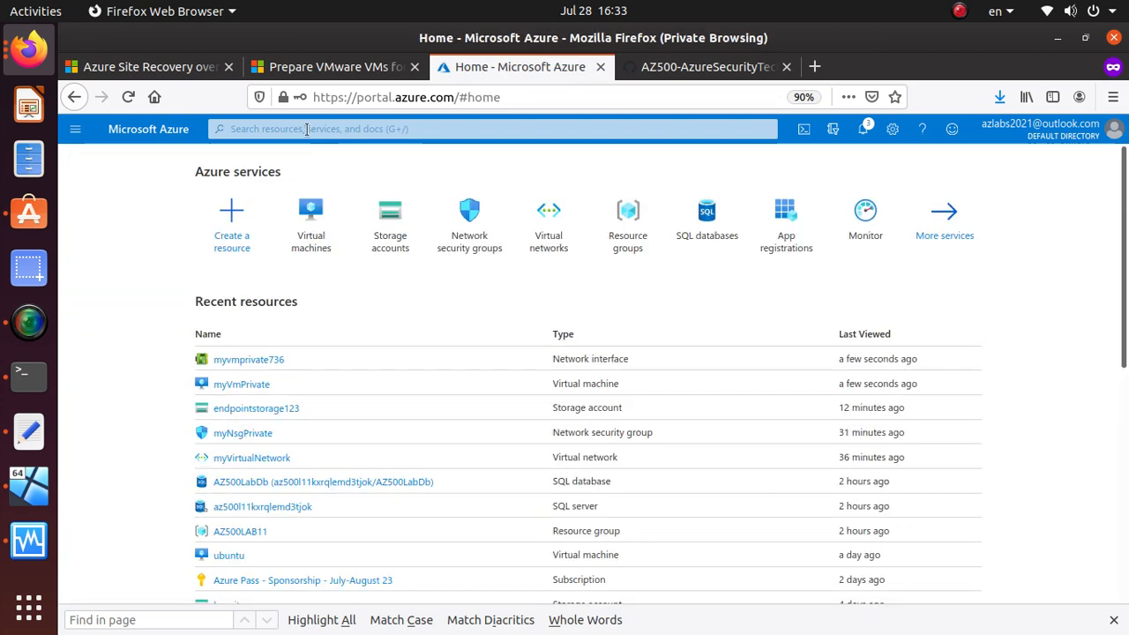
{"action": "left_click", "coordinate": [306, 129]}
{"action": "type", "text": "ne"}
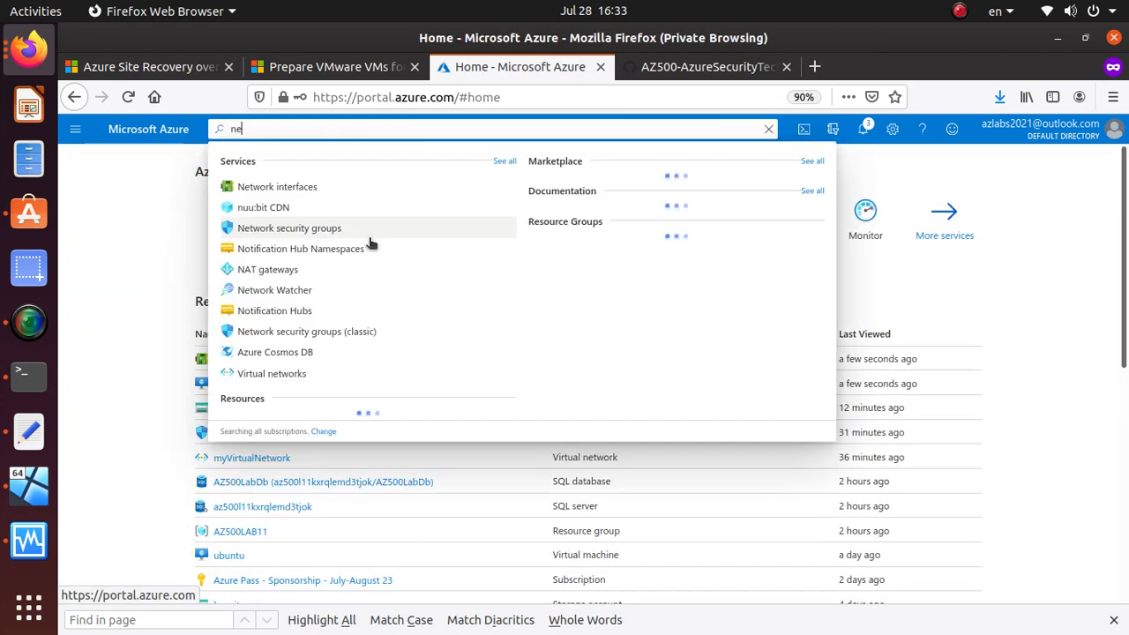
{"action": "type", "text": "t"}
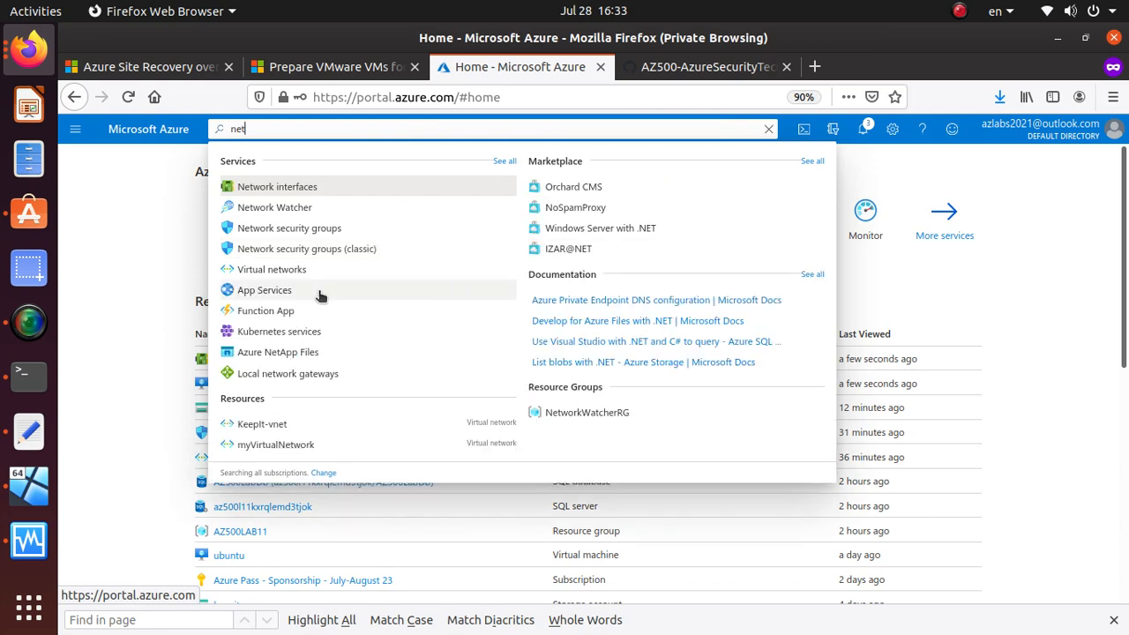
{"action": "left_click", "coordinate": [305, 231]}
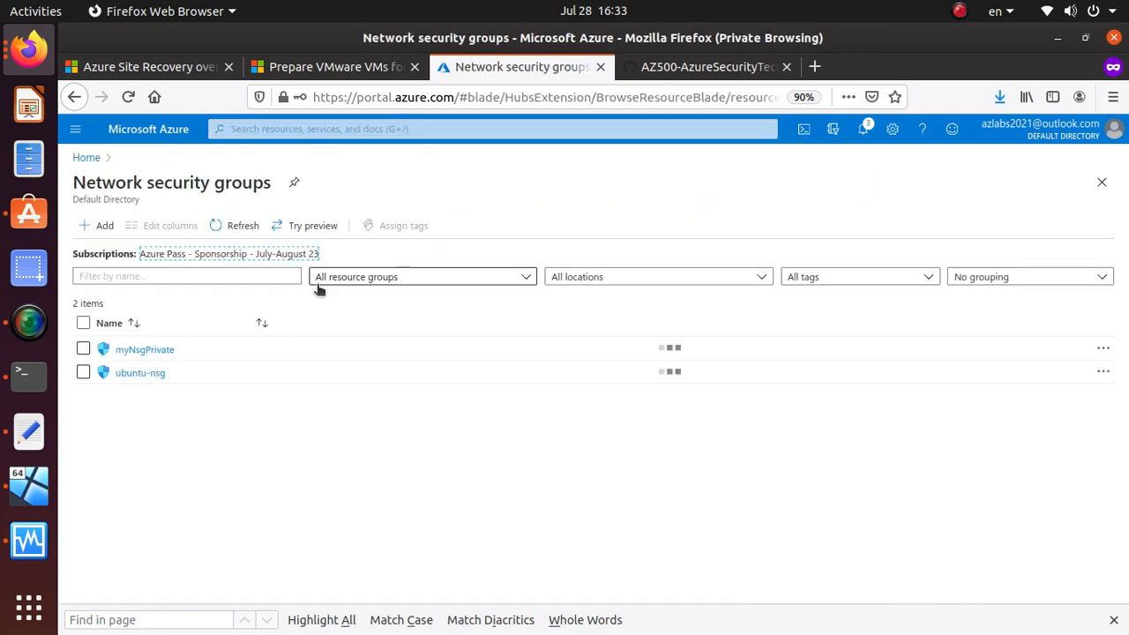
{"action": "left_click", "coordinate": [144, 350]}
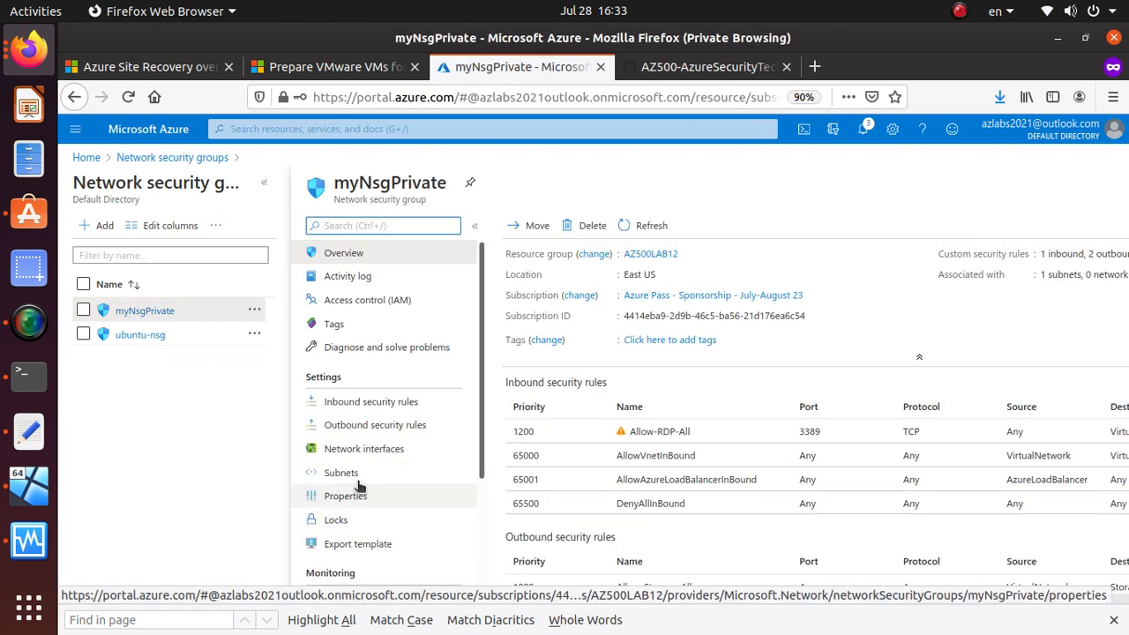
{"action": "left_click", "coordinate": [358, 474]}
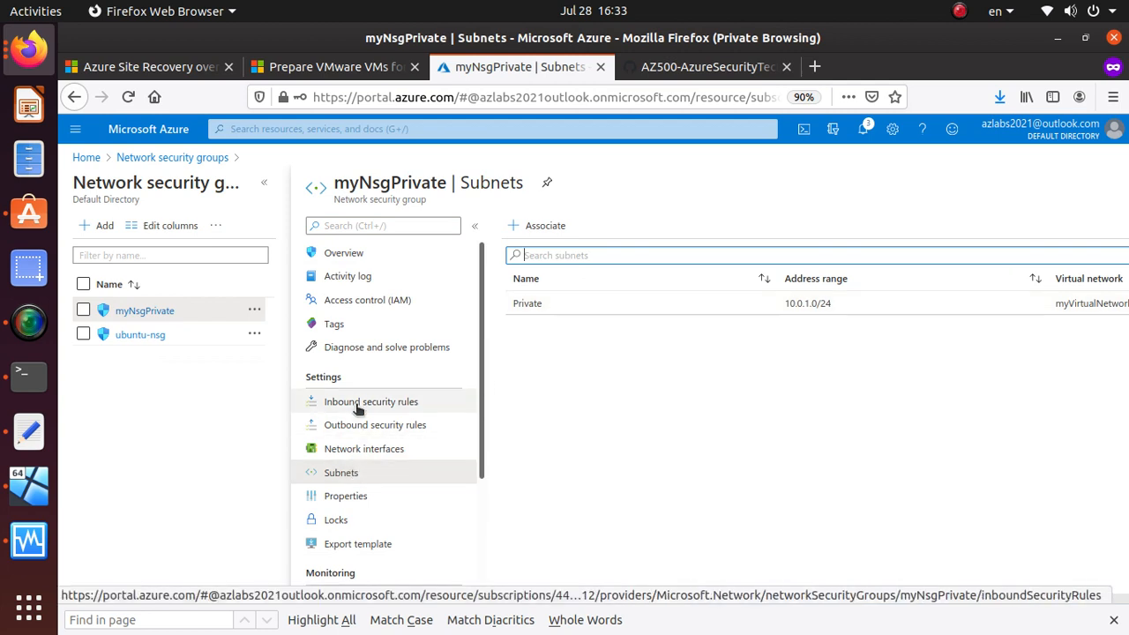
{"action": "left_click", "coordinate": [376, 451]}
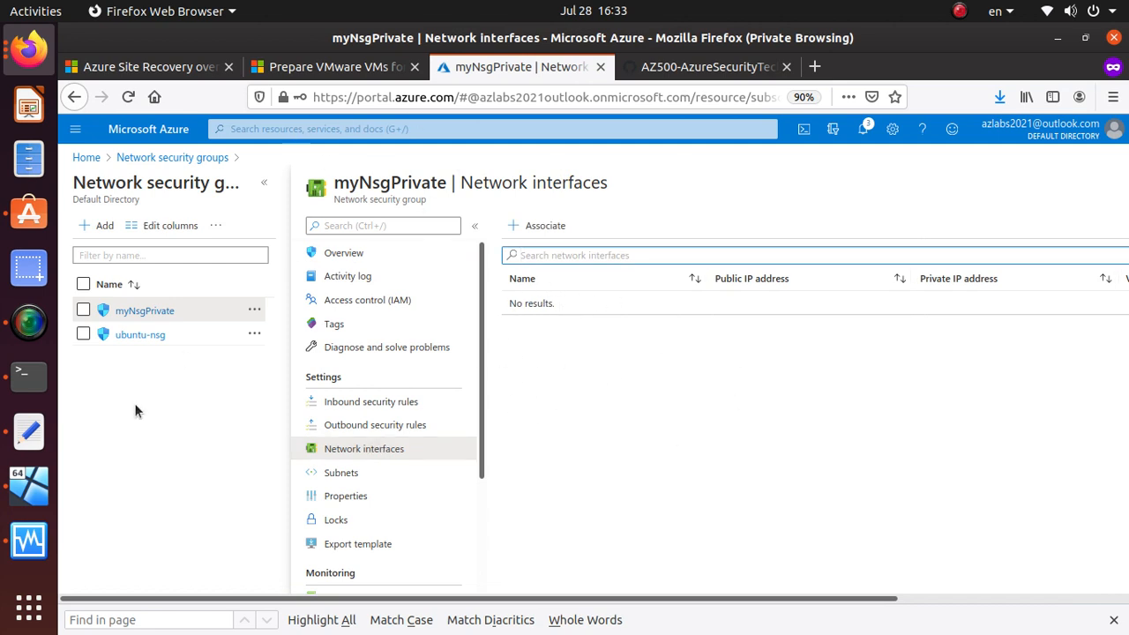
Check the start of the lab's Task 6 instructions and launch the Remmina remote desktop client.
{"action": "left_click", "coordinate": [671, 71]}
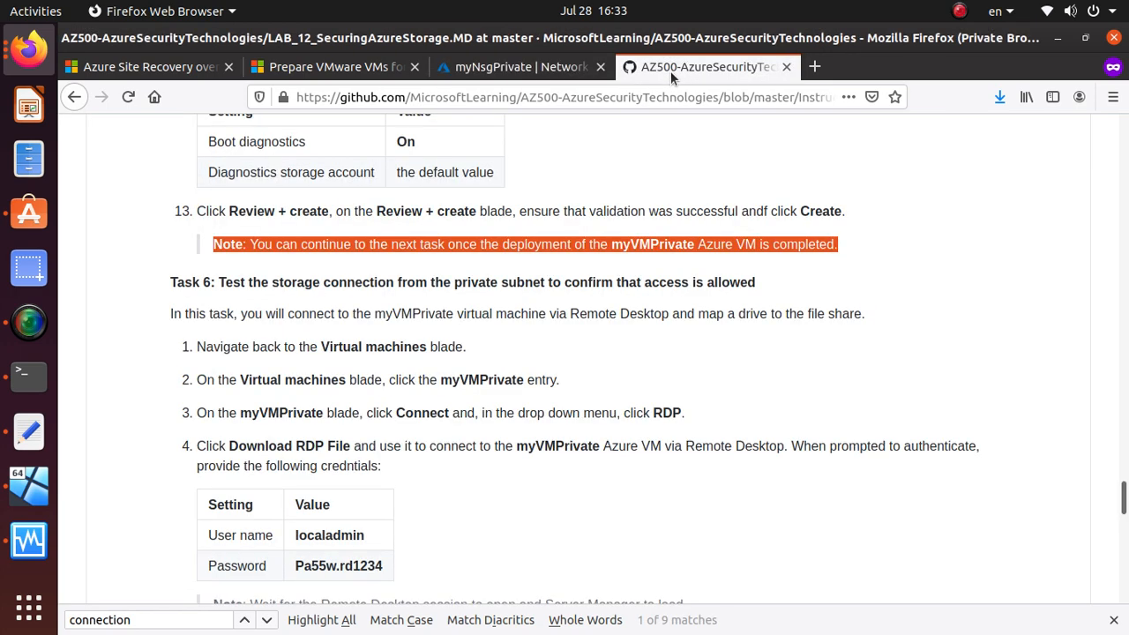
{"action": "left_click", "coordinate": [509, 70]}
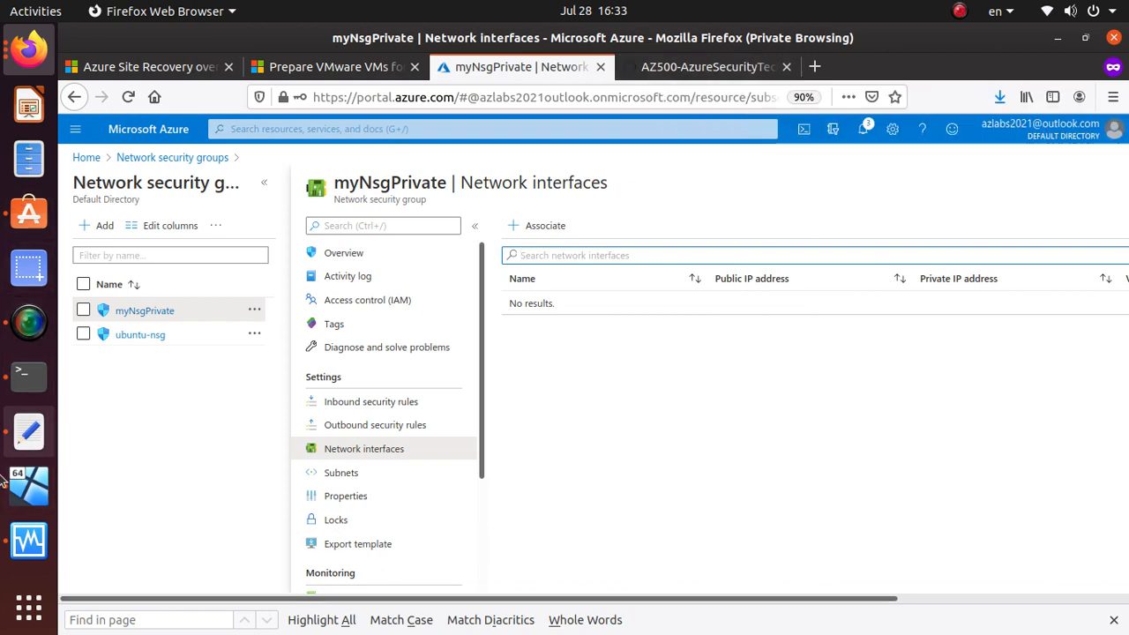
{"action": "left_click", "coordinate": [31, 616]}
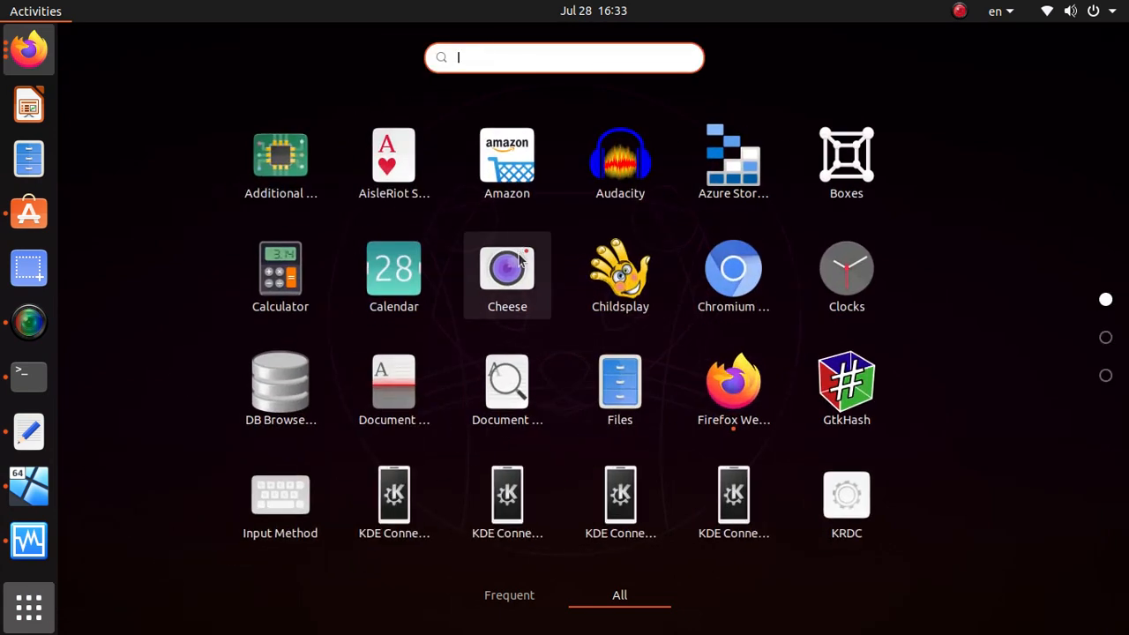
{"action": "type", "text": "rdp"}
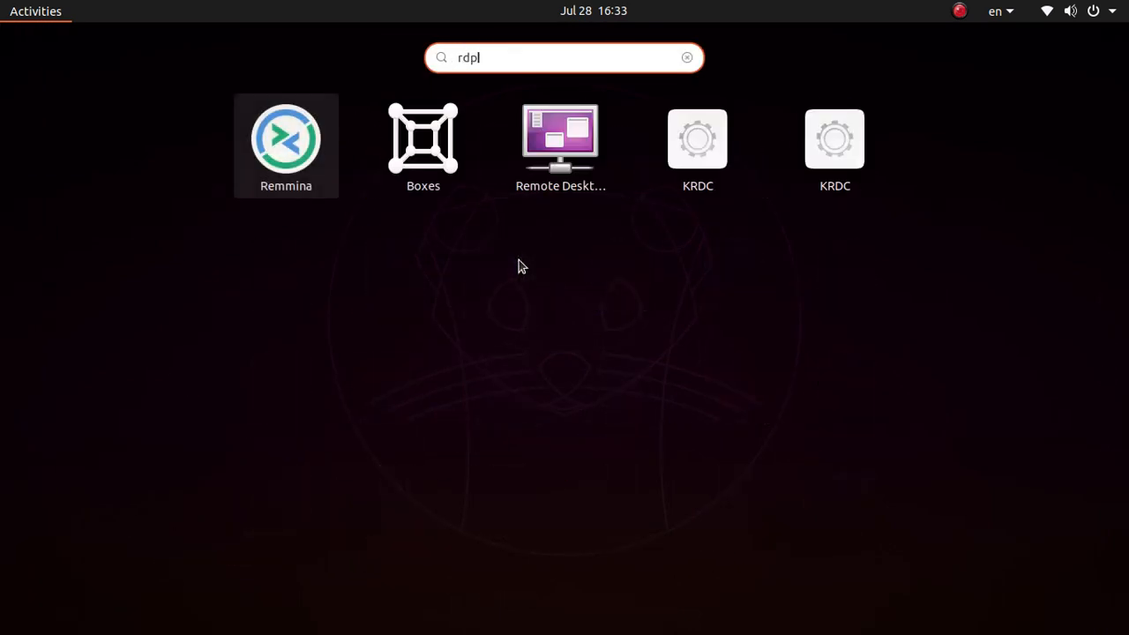
{"action": "left_click", "coordinate": [283, 130]}
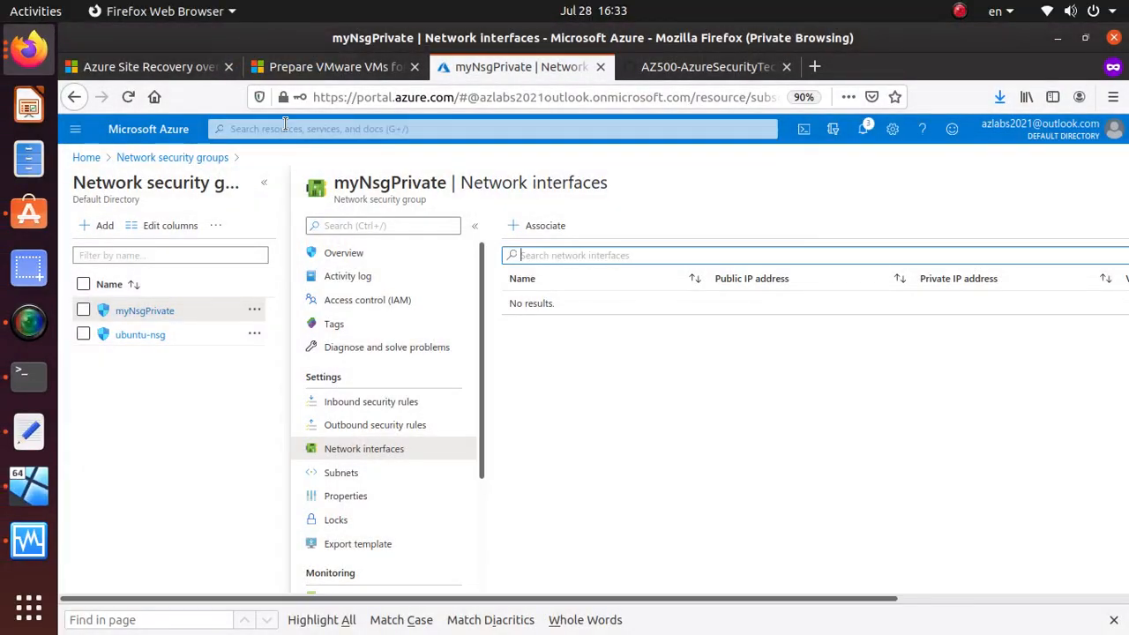
Open the myVmPrivate virtual machine in the Azure portal and copy its public IP address.
{"action": "left_click", "coordinate": [86, 158]}
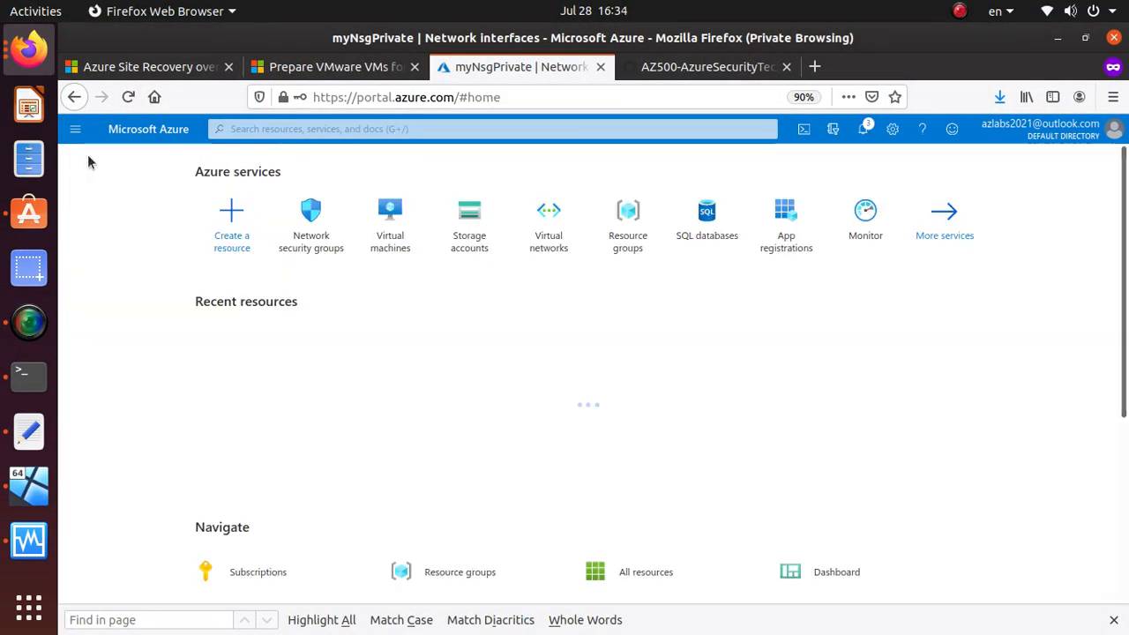
{"action": "left_click", "coordinate": [390, 240]}
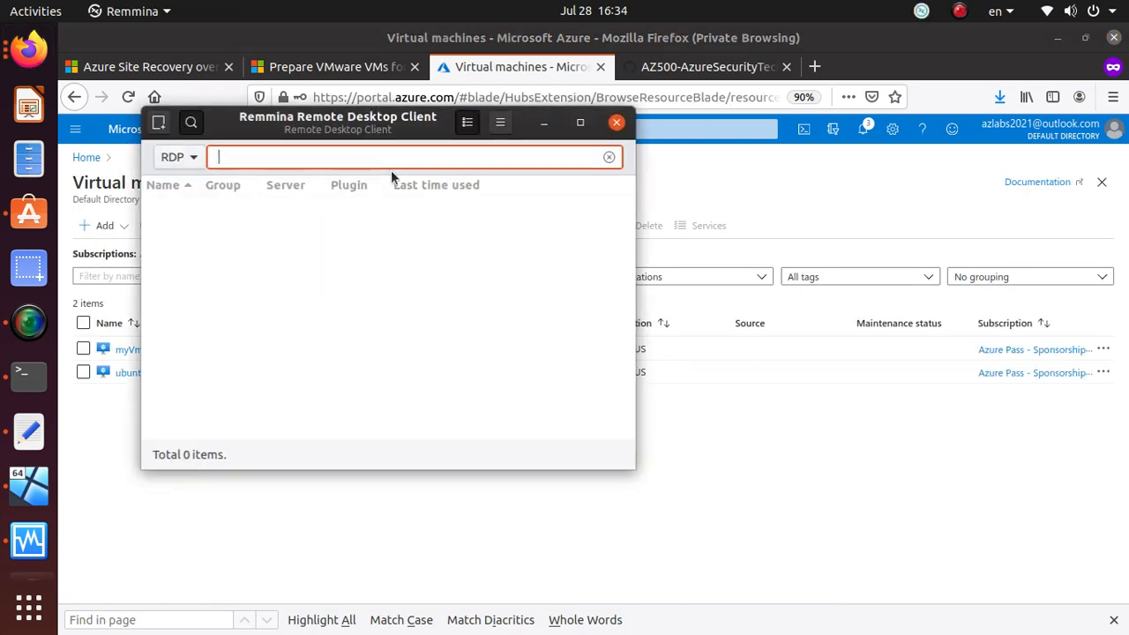
{"action": "left_click", "coordinate": [823, 214]}
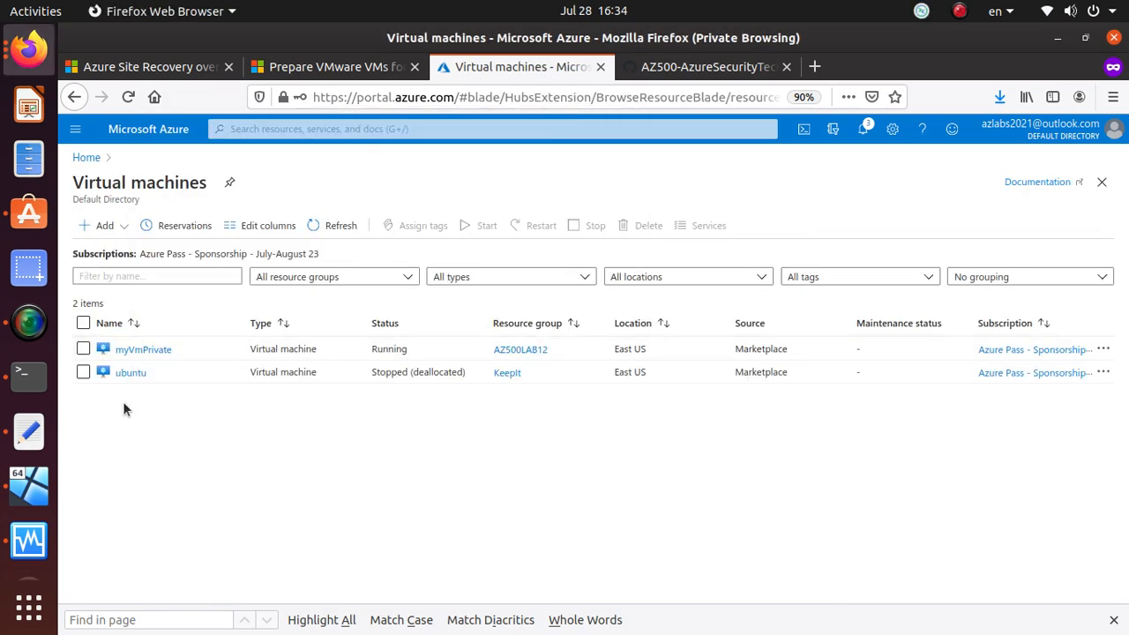
{"action": "left_click", "coordinate": [163, 351]}
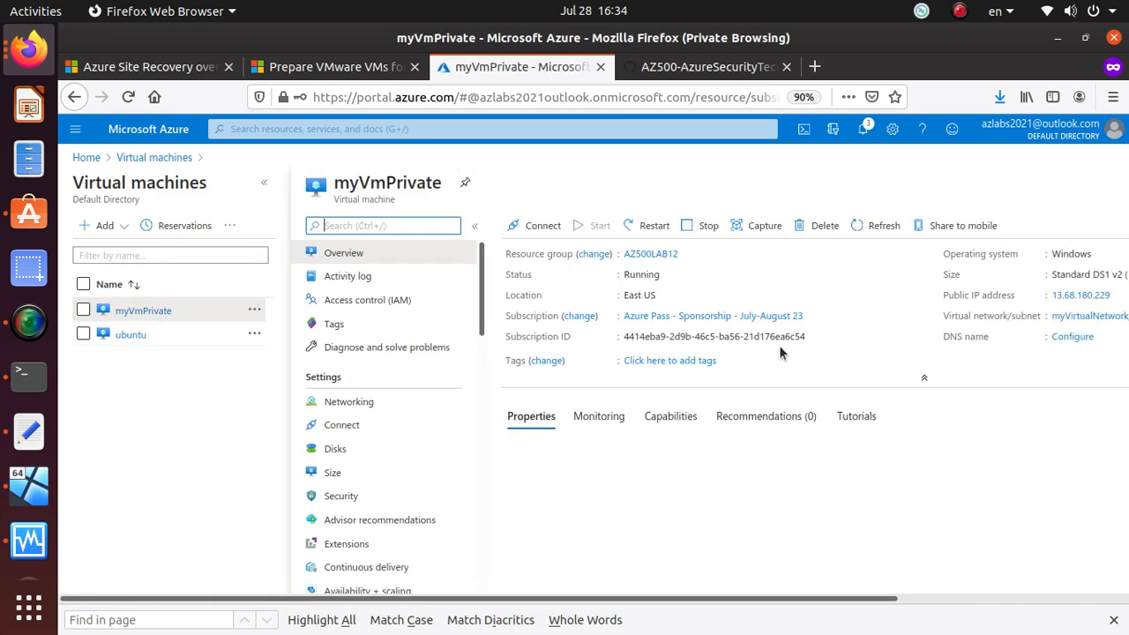
{"action": "left_click", "coordinate": [1115, 297]}
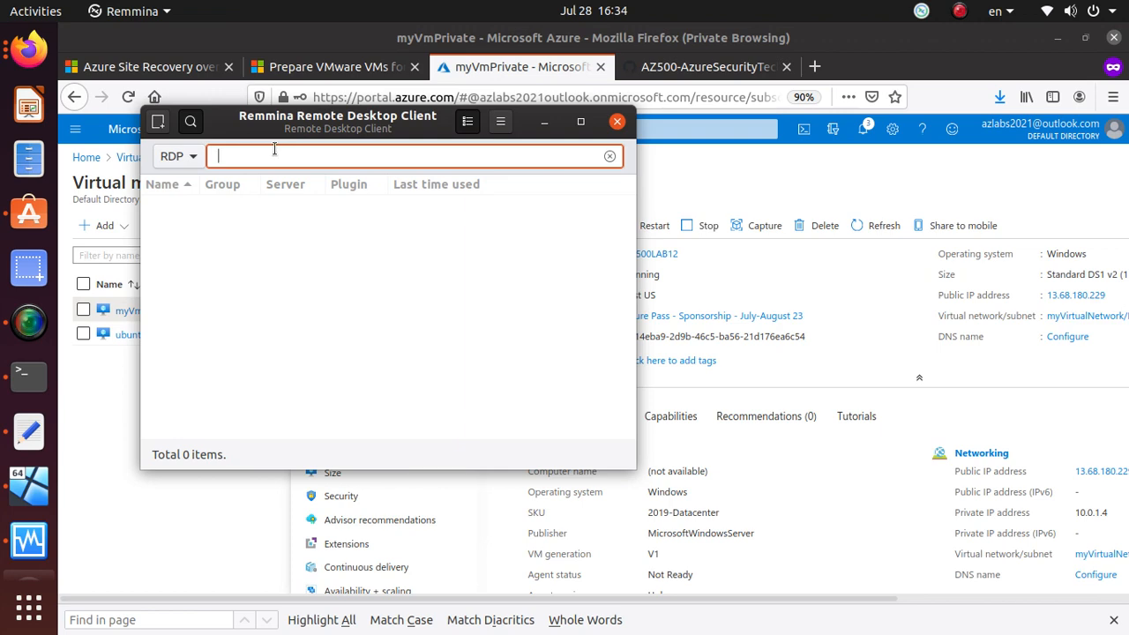
Switch to Remmina and start an RDP connection to myVmPrivate at 13.68.180.229.
{"action": "key", "text": "ctrl+v"}
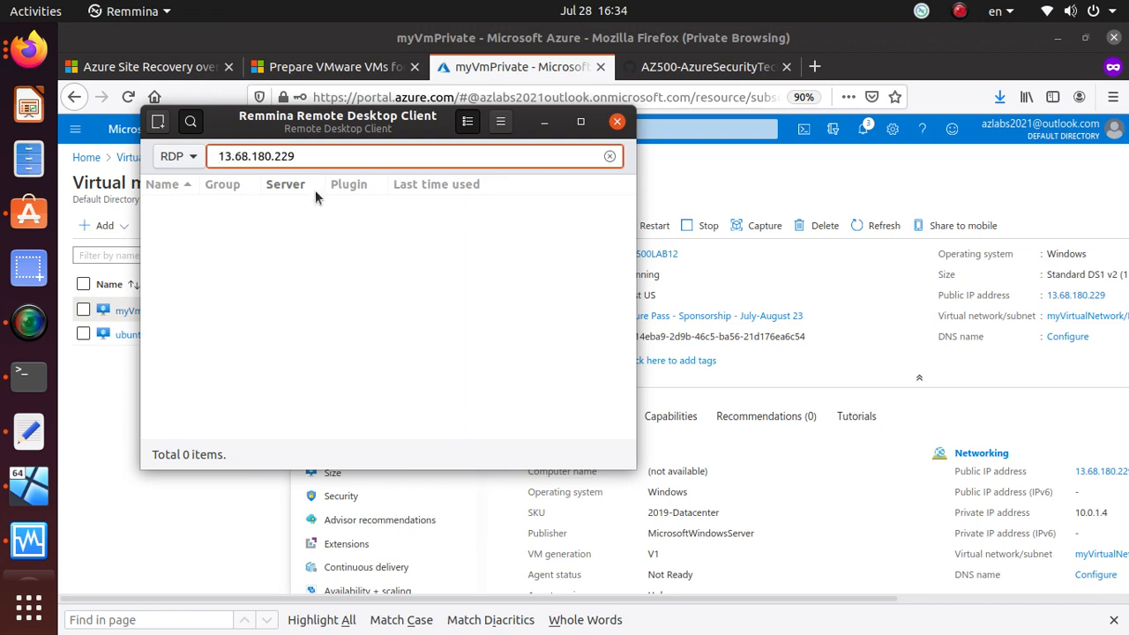
{"action": "key", "text": "Return"}
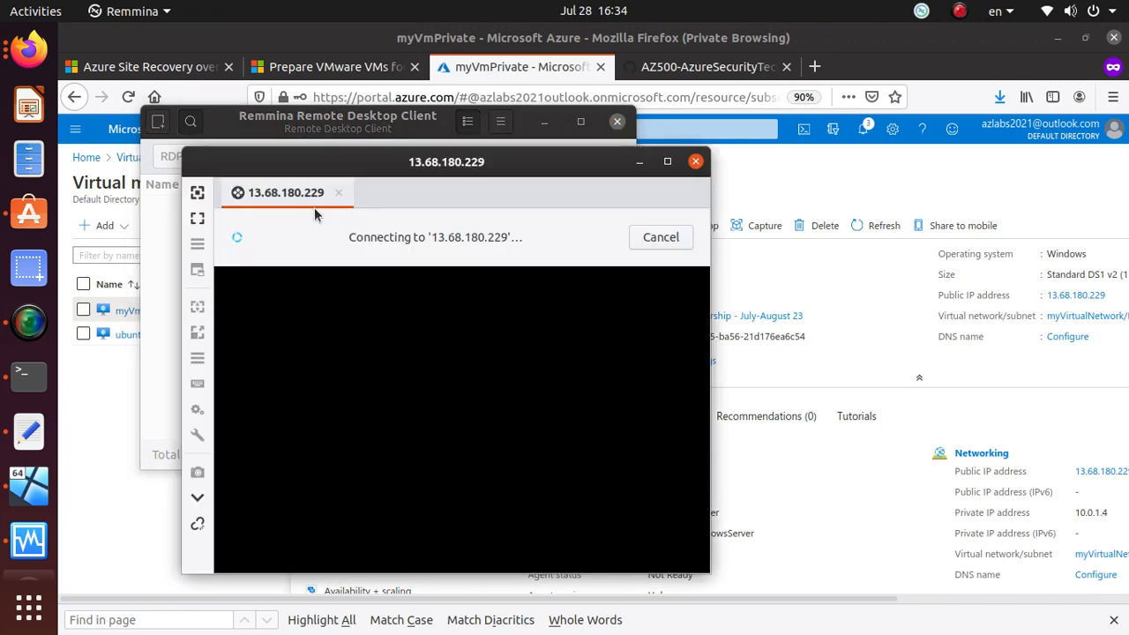
{"action": "left_click", "coordinate": [276, 374]}
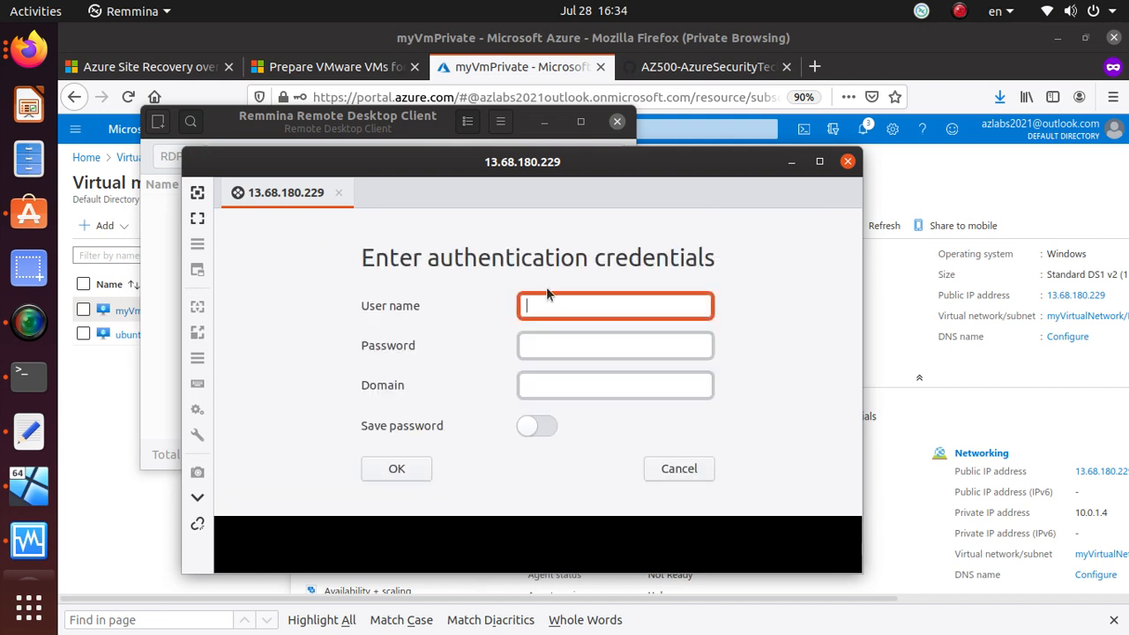
Try to sign in to the remote desktop session as localadmin with the account password.
{"action": "type", "text": "local;"}
{"action": "type", "text": "dmin"}
{"action": "key", "text": "Tab"}
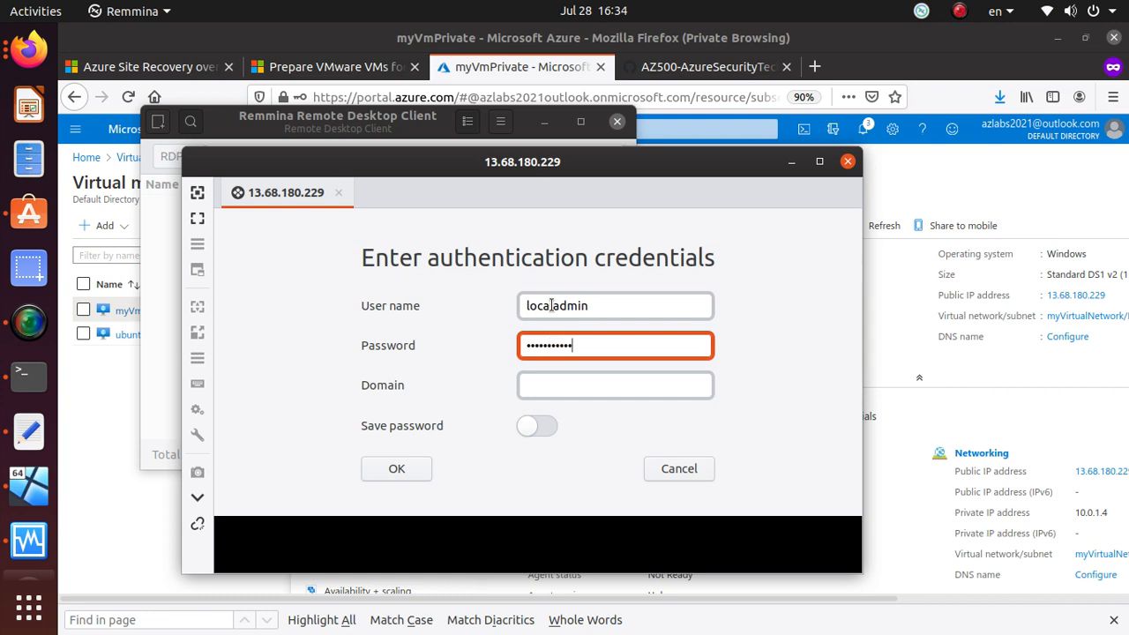
{"action": "key", "text": "Return"}
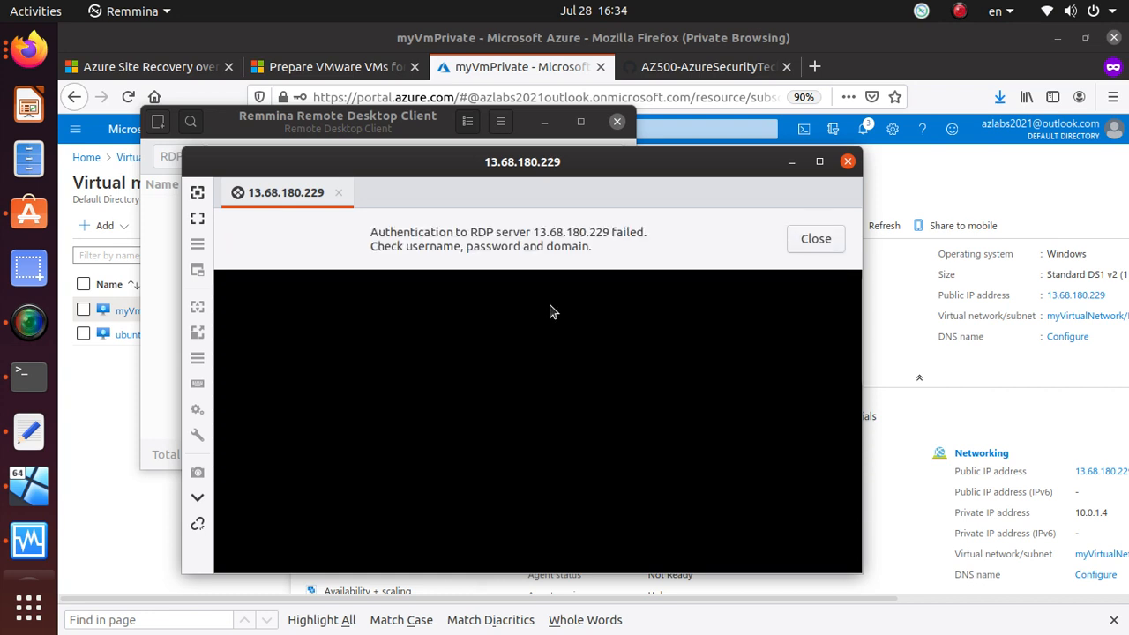
{"action": "left_click", "coordinate": [810, 238]}
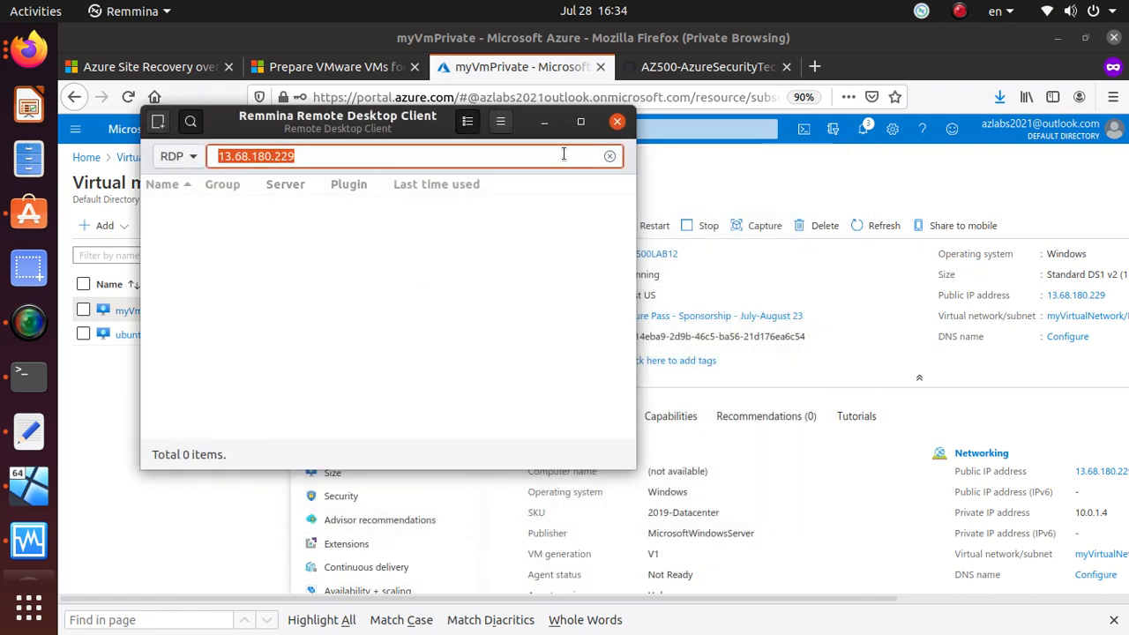
Restart the RDP connection to 13.68.180.229 and fill in the user name localadmin, copied from the GitHub lab's myVmPrivate settings.
{"action": "key", "text": "Return"}
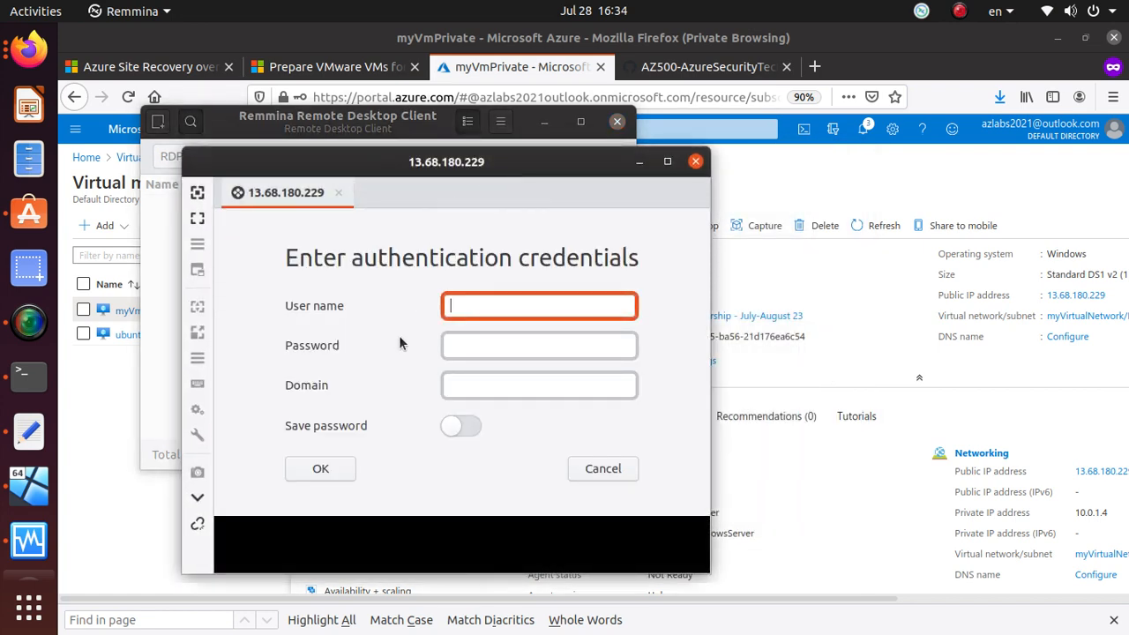
{"action": "left_click", "coordinate": [693, 71]}
{"action": "scroll", "coordinate": [679, 391], "scroll_direction": "up", "scroll_amount": 10}
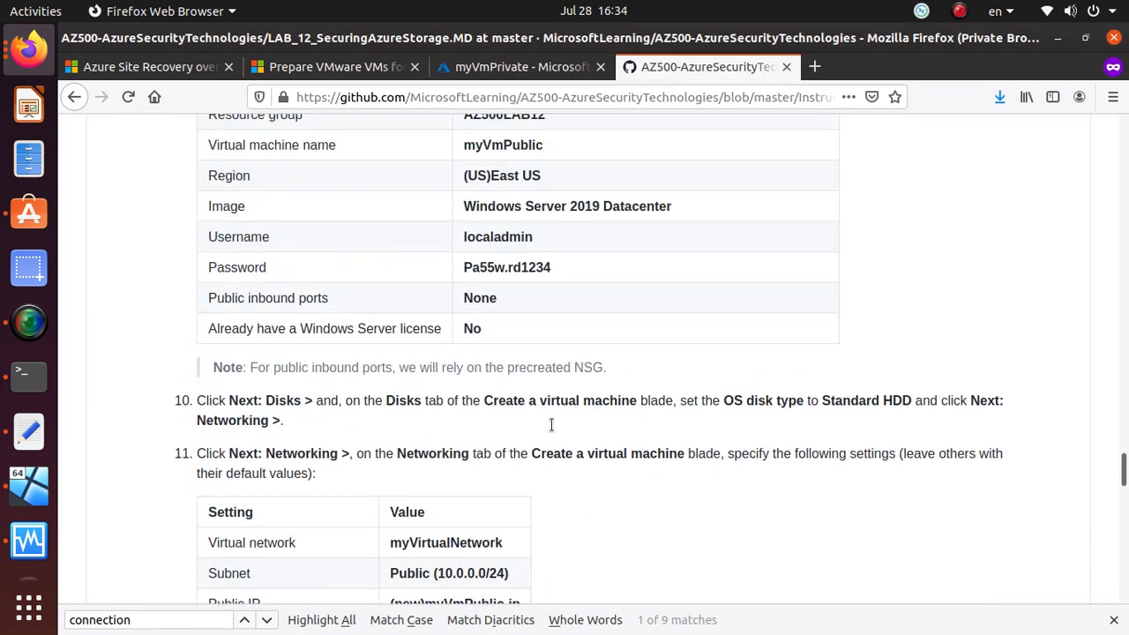
{"action": "scroll", "coordinate": [553, 410], "scroll_direction": "up", "scroll_amount": 10}
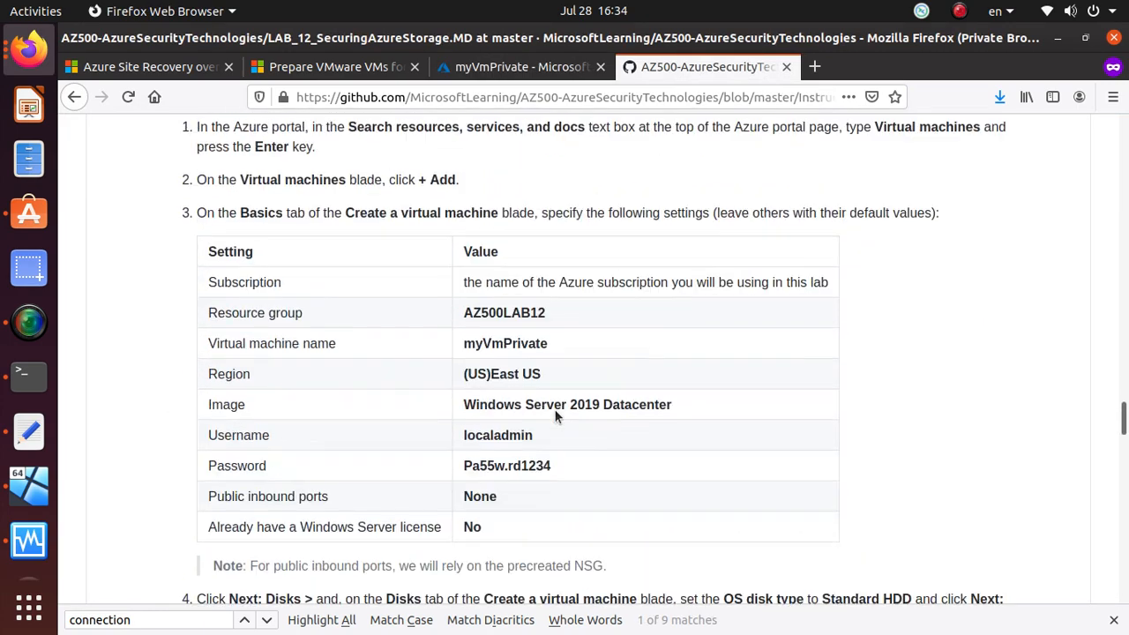
{"action": "scroll", "coordinate": [556, 416], "scroll_direction": "up", "scroll_amount": 4}
{"action": "scroll", "coordinate": [560, 403], "scroll_direction": "down", "scroll_amount": 5}
{"action": "double_click", "coordinate": [509, 435]}
{"action": "right_click", "coordinate": [510, 435]}
{"action": "left_click", "coordinate": [537, 446]}
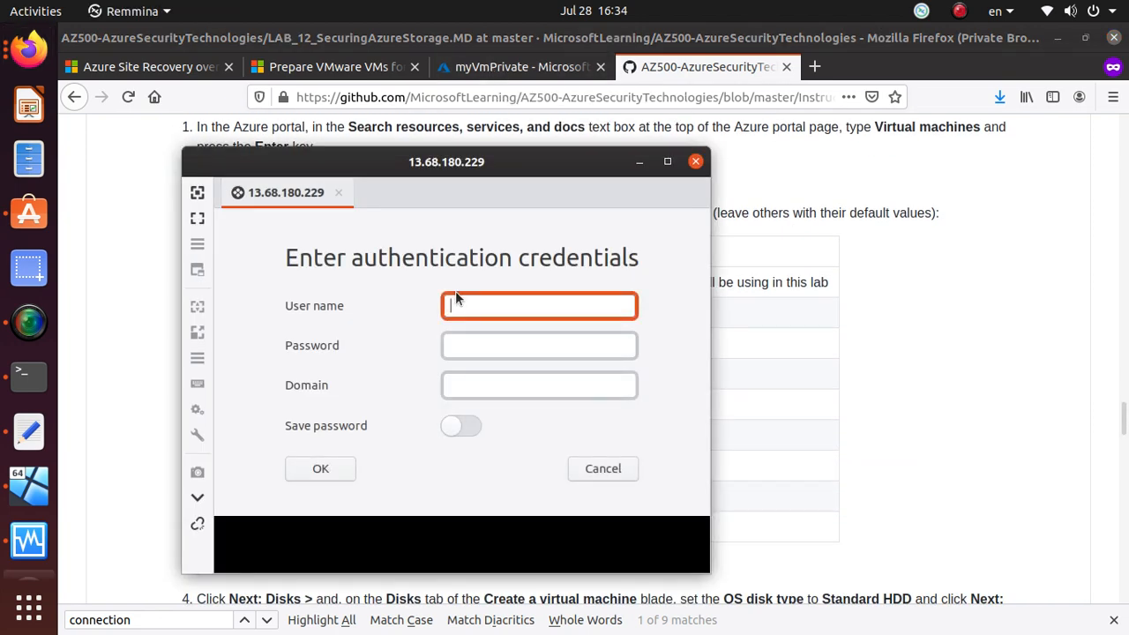
{"action": "left_click", "coordinate": [529, 345]}
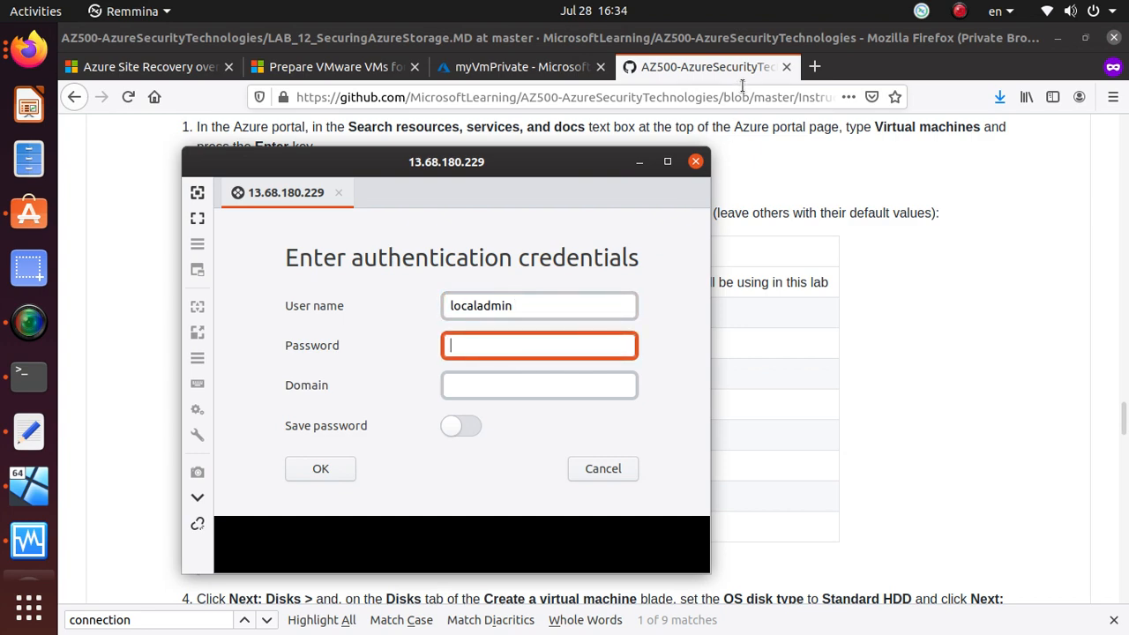
Copy the account password from the lab's myVmPrivate settings and paste it as the RDP password.
{"action": "left_click", "coordinate": [912, 329]}
{"action": "double_click", "coordinate": [505, 466]}
{"action": "triple_click", "coordinate": [506, 466]}
{"action": "right_click", "coordinate": [519, 468]}
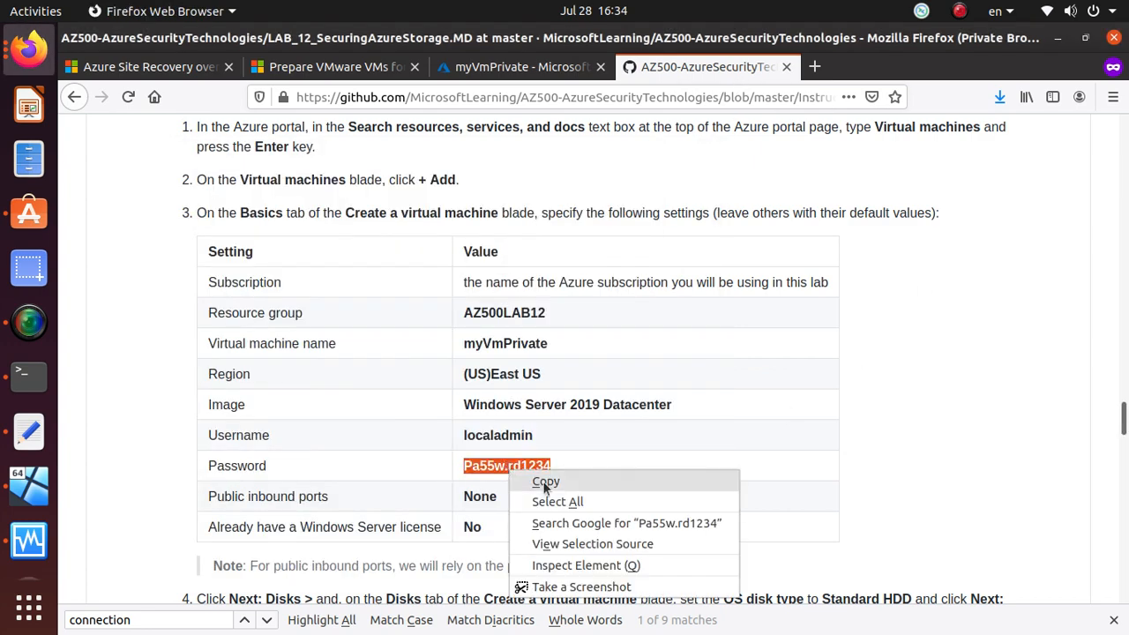
{"action": "left_click", "coordinate": [542, 481]}
{"action": "key", "text": "alt+Tab"}
{"action": "key", "text": "ctrl+v"}
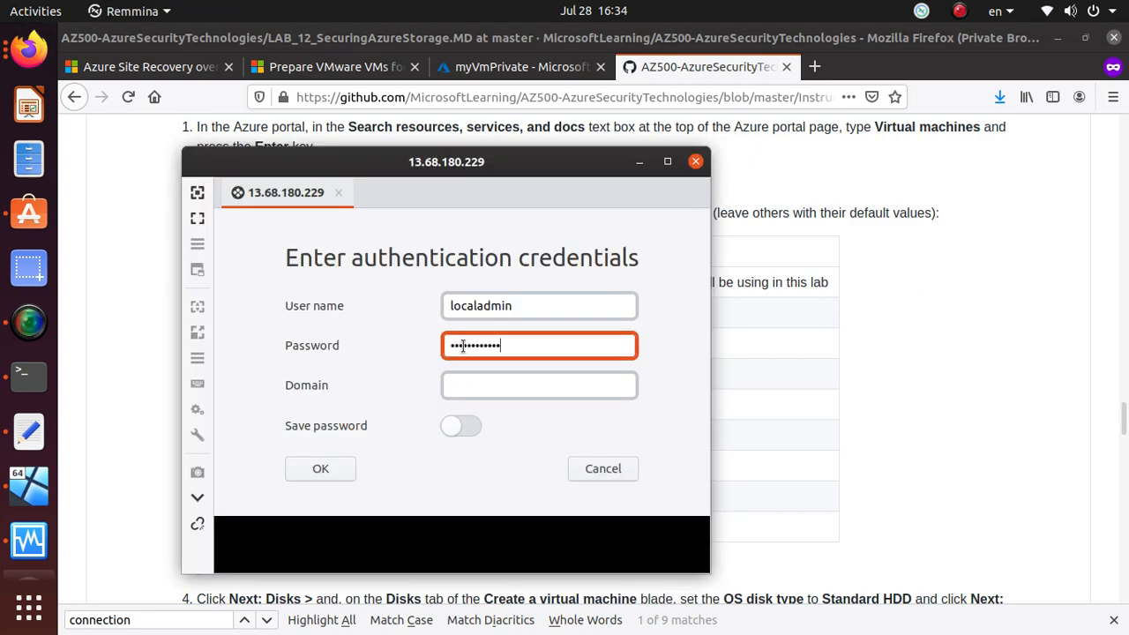
Enter the copied account password as the domain too, turn on password saving, and submit the credentials.
{"action": "left_click", "coordinate": [456, 385]}
{"action": "key", "text": "ctrl+v"}
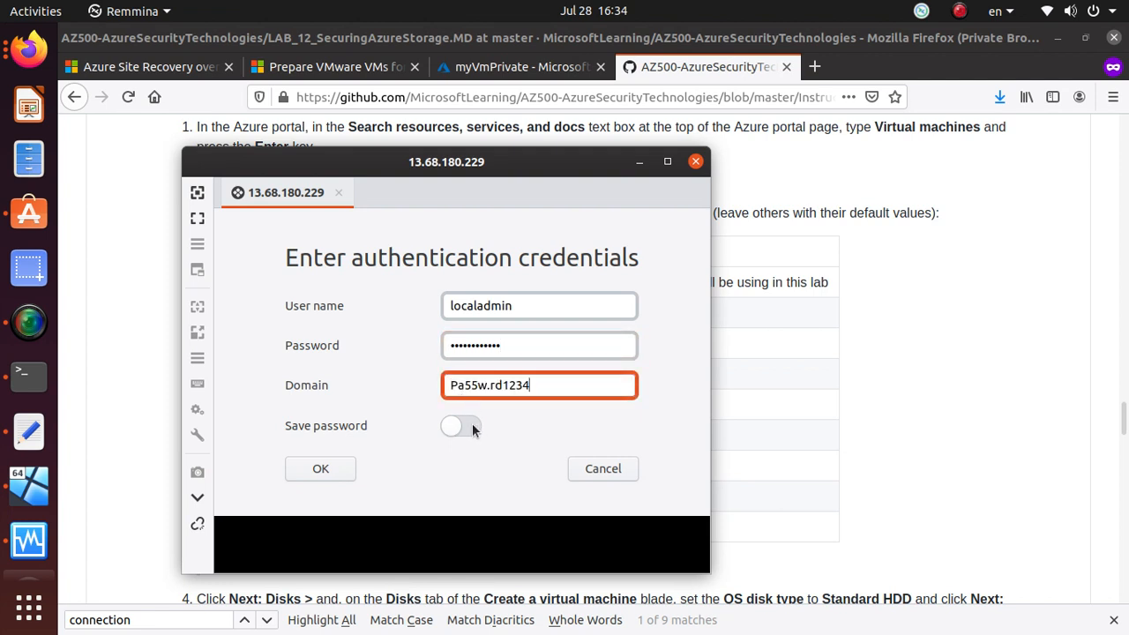
{"action": "left_click", "coordinate": [472, 427]}
{"action": "left_click", "coordinate": [323, 469]}
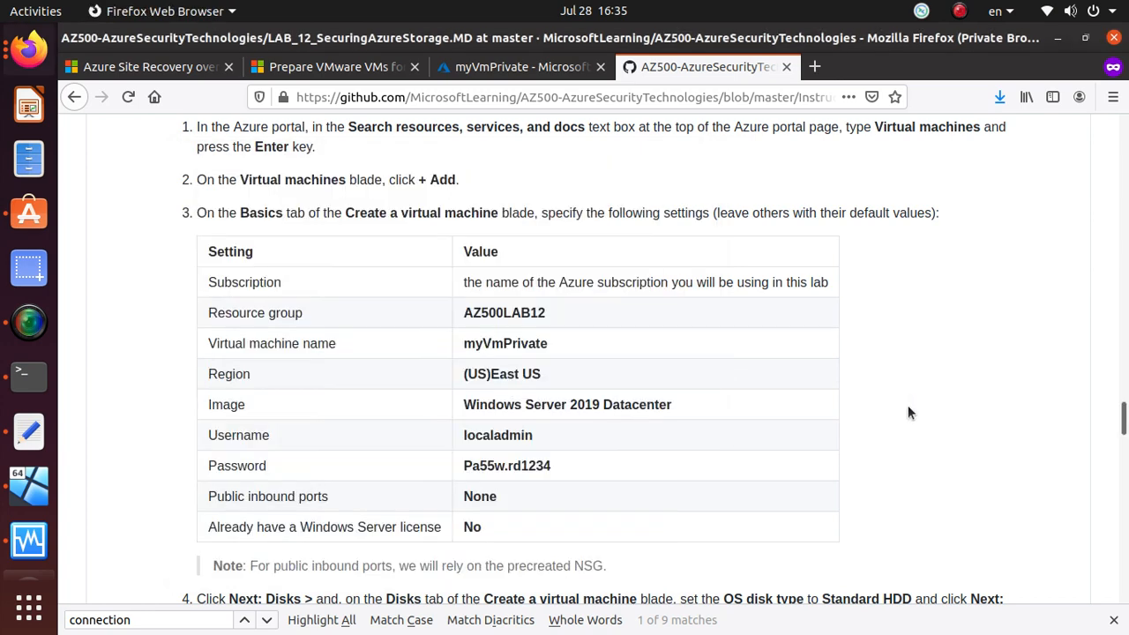
Read the GitHub lab's Task 6 instructions on connecting to myVMPrivate and mapping drive Z with PowerShell ISE.
{"action": "scroll", "coordinate": [498, 459], "scroll_direction": "down", "scroll_amount": 8}
{"action": "scroll", "coordinate": [491, 456], "scroll_direction": "down", "scroll_amount": 20}
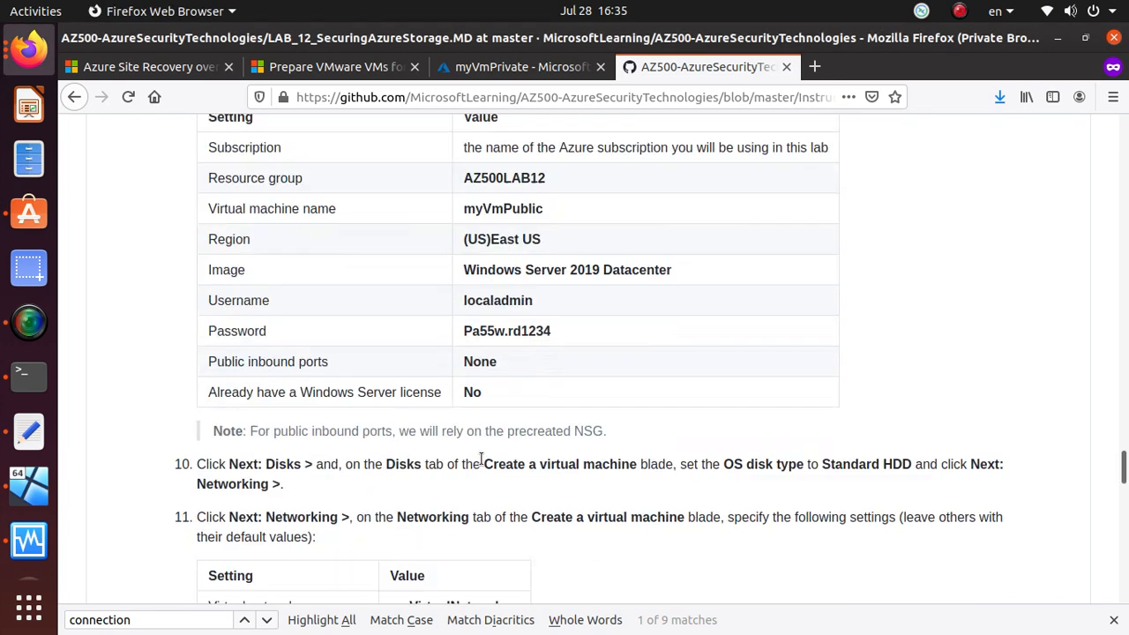
{"action": "scroll", "coordinate": [479, 438], "scroll_direction": "down", "scroll_amount": 4}
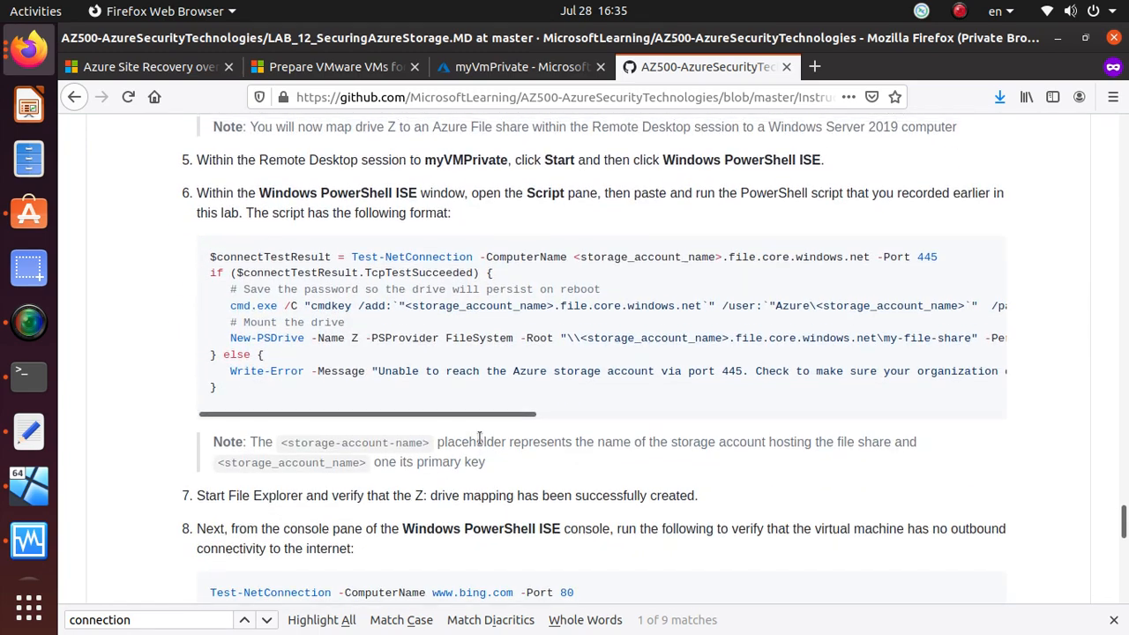
{"action": "scroll", "coordinate": [432, 192], "scroll_direction": "up", "scroll_amount": 6}
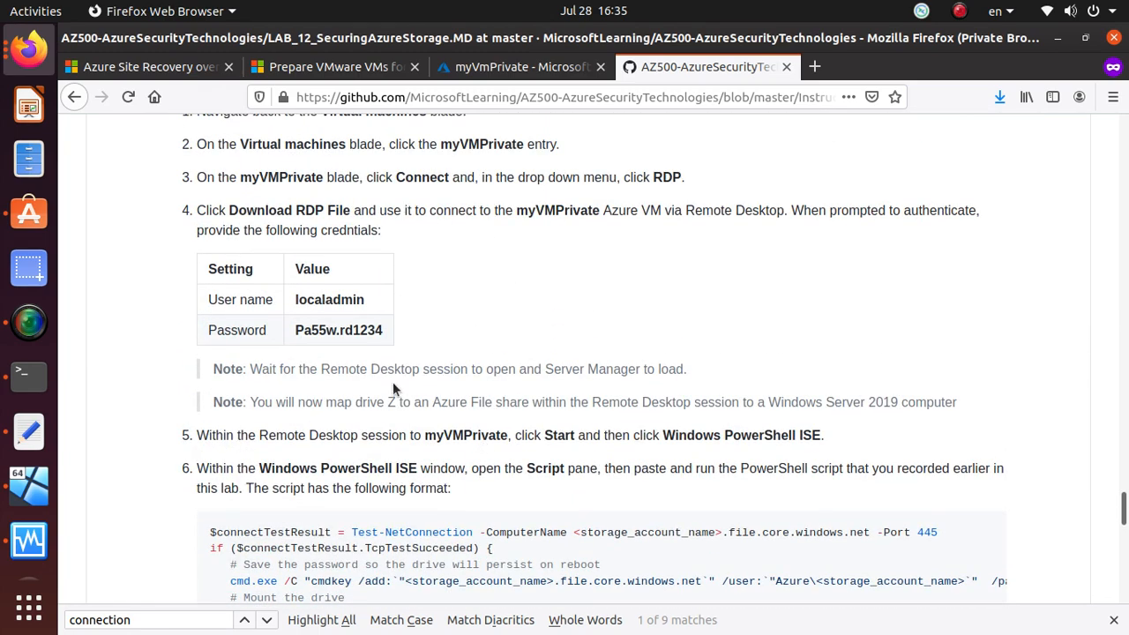
Review the drive-mapping script in the lab's step 6 and open Windows PowerShell ISE in the 13.68.180.229 remote session.
{"action": "scroll", "coordinate": [477, 494], "scroll_direction": "down", "scroll_amount": 4}
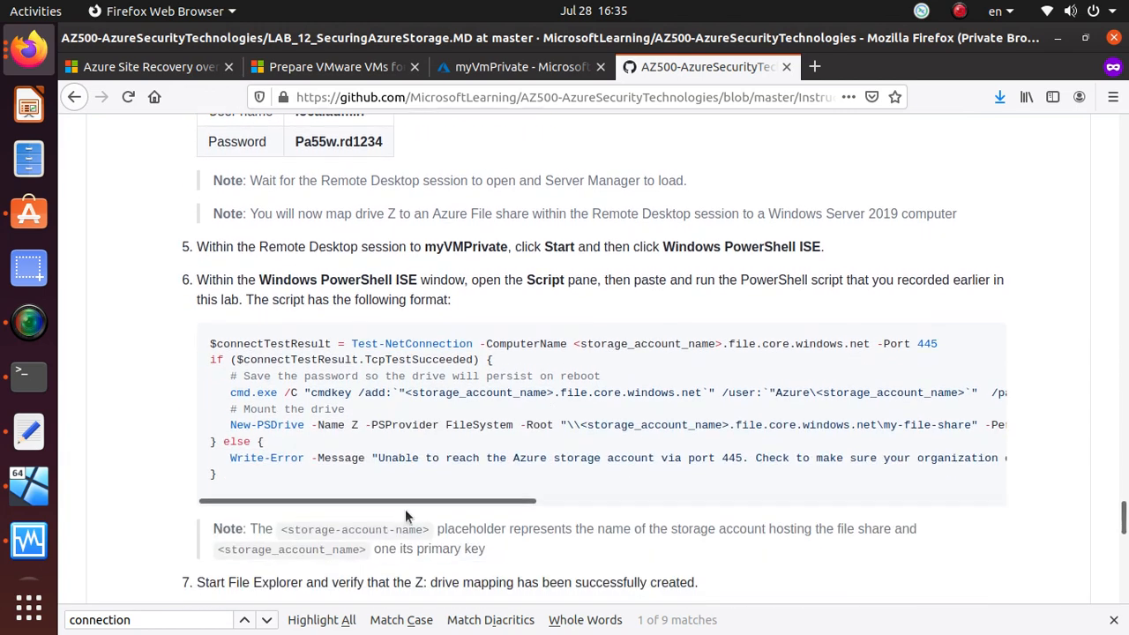
{"action": "left_click_drag", "start_coordinate": [198, 492], "coordinate": [172, 315]}
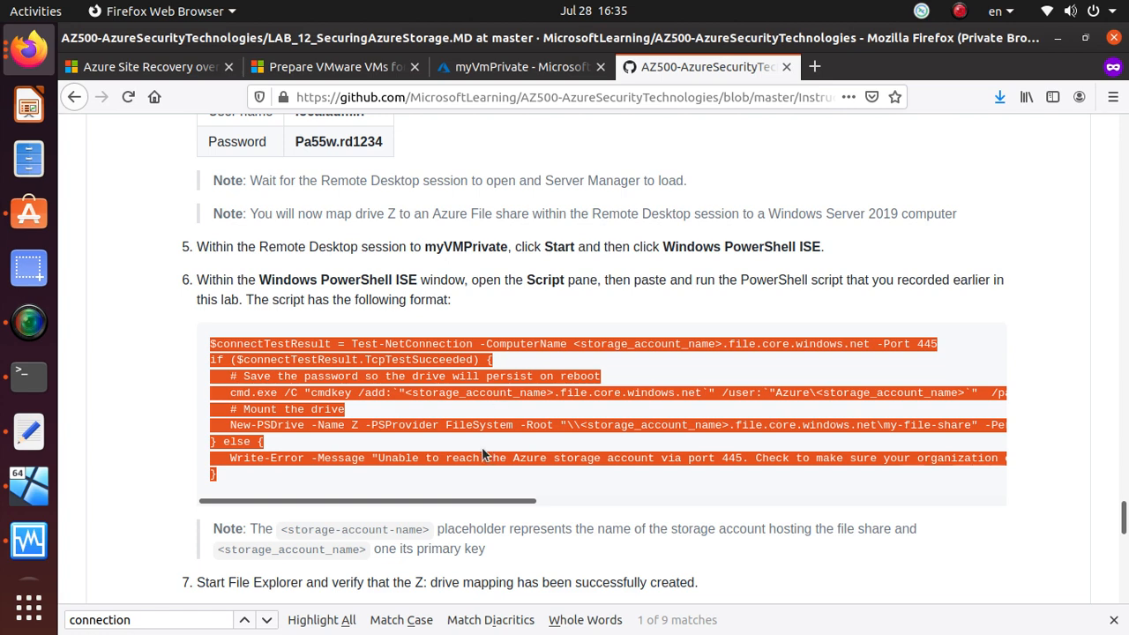
{"action": "key", "text": "alt+Tab"}
{"action": "left_click", "coordinate": [563, 520]}
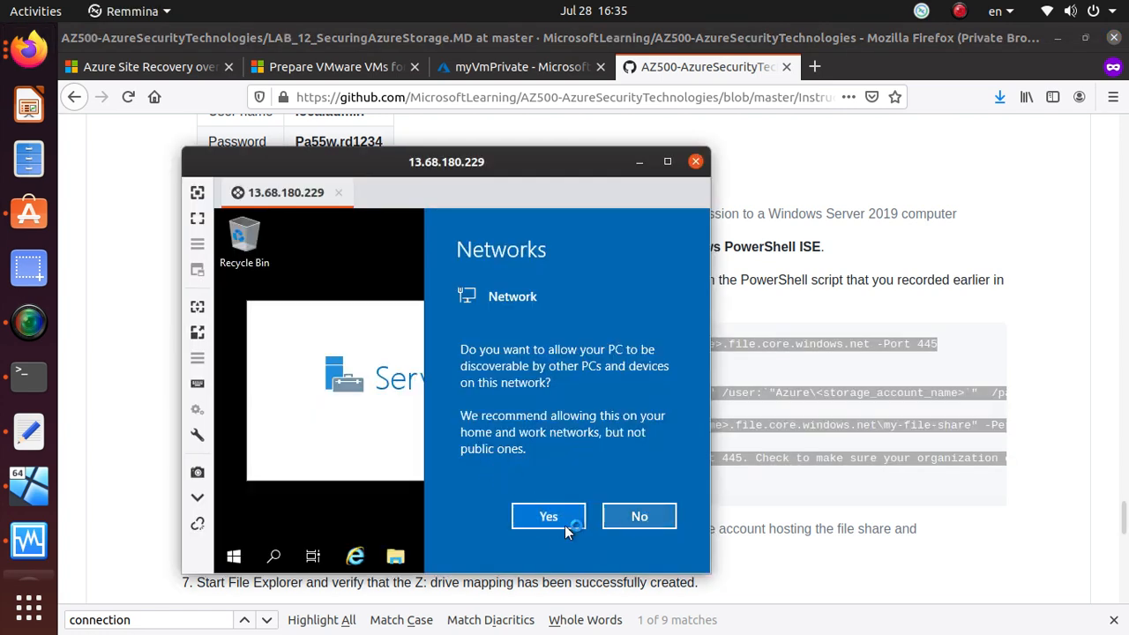
{"action": "left_click", "coordinate": [277, 556]}
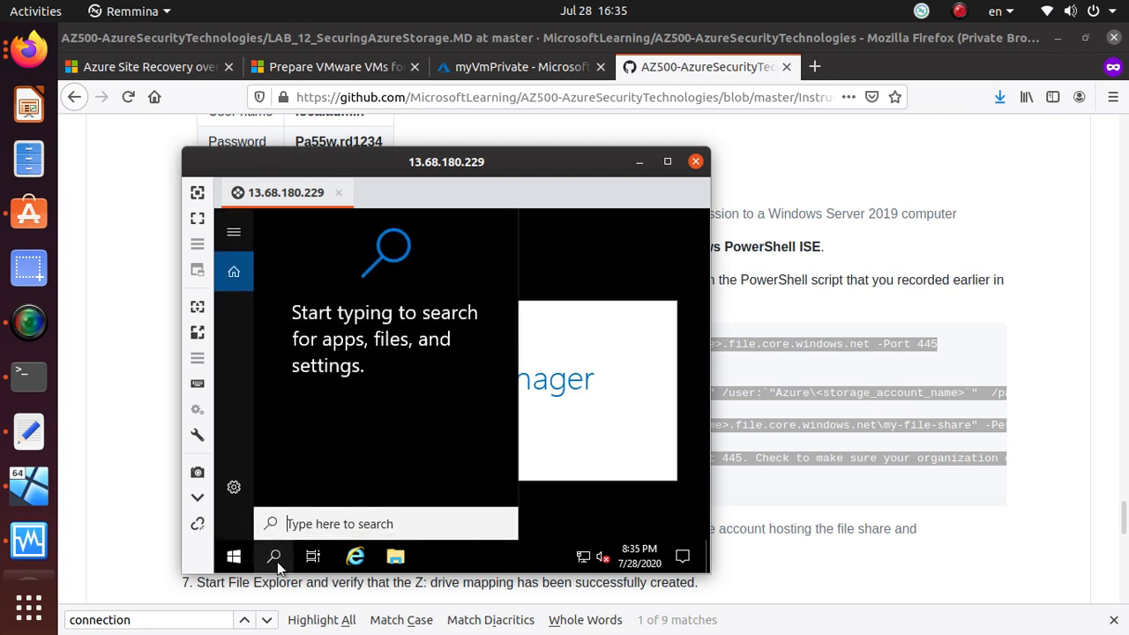
{"action": "type", "text": "p"}
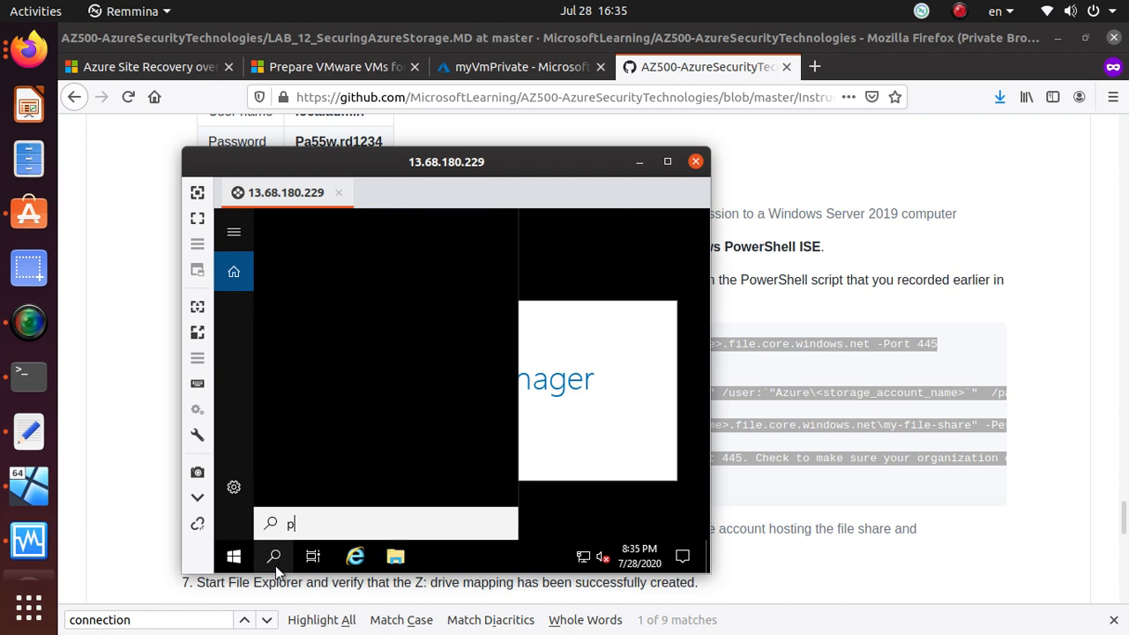
{"action": "type", "text": "ower"}
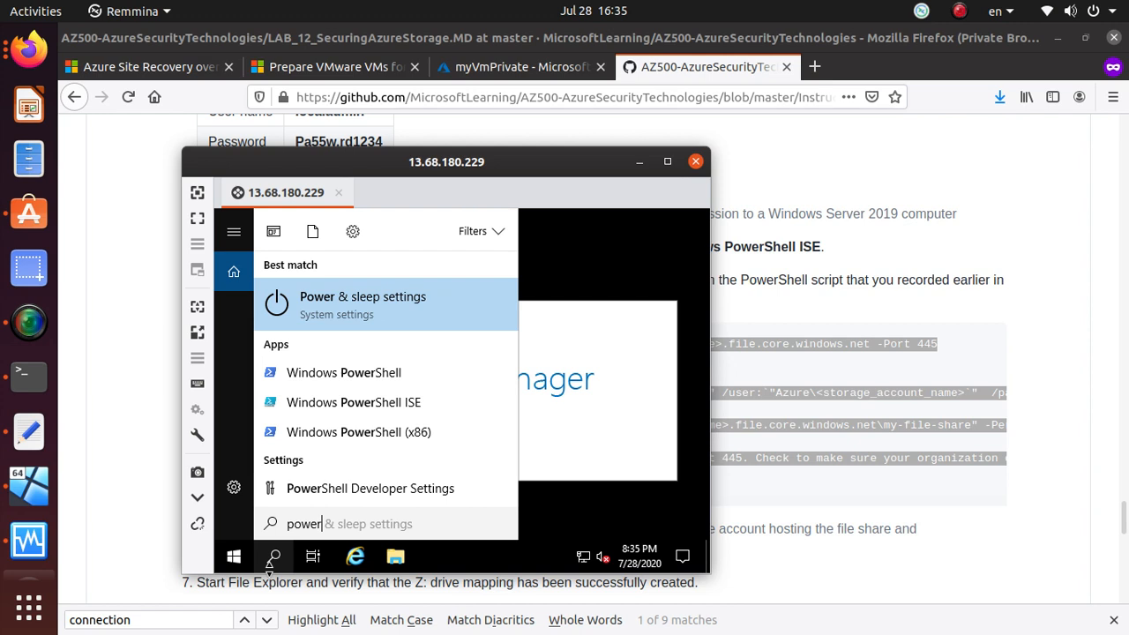
{"action": "left_click", "coordinate": [392, 402]}
Copy the drive-mapping script template with its storage account placeholders from step 6 of the GitHub lab.
{"action": "key", "text": "alt+Tab"}
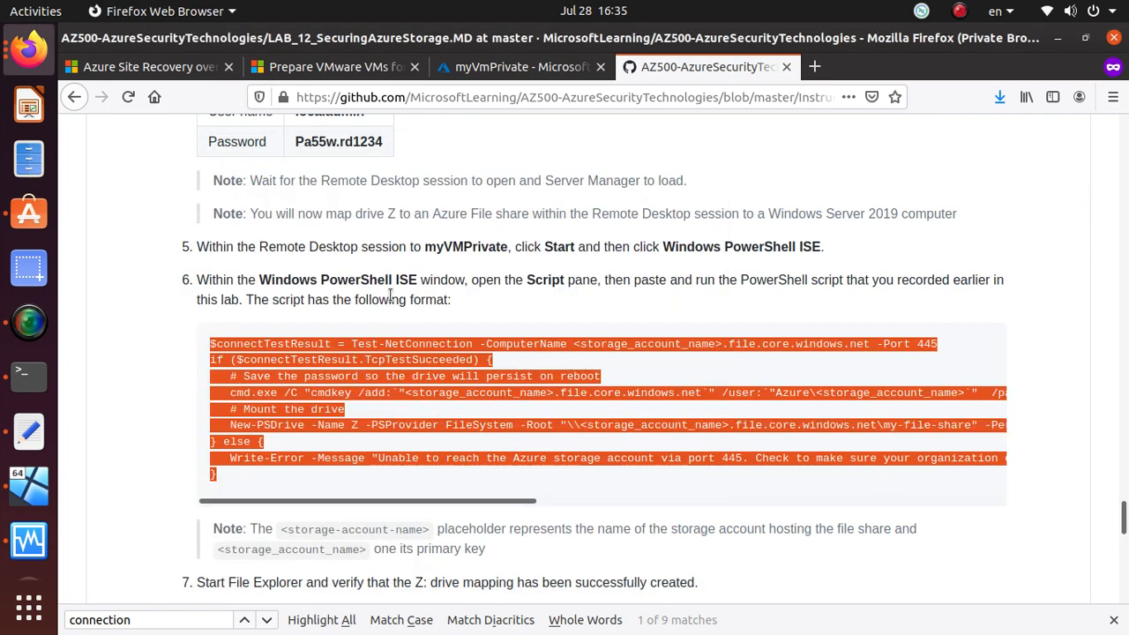
{"action": "right_click", "coordinate": [412, 358]}
{"action": "left_click", "coordinate": [486, 369]}
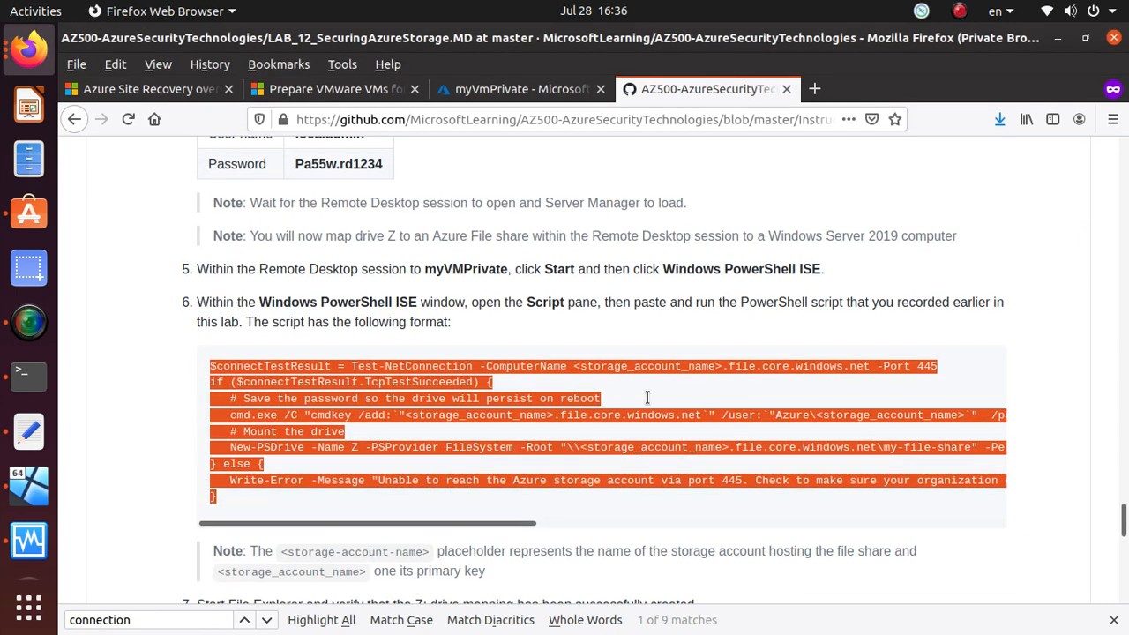
{"action": "key", "text": "alt+Tab"}
Copy the recorded endpointstorage123 drive-mapping script from the Text Editor notes, from the $connectTestResult line through the closing brace.
{"action": "left_click", "coordinate": [29, 432]}
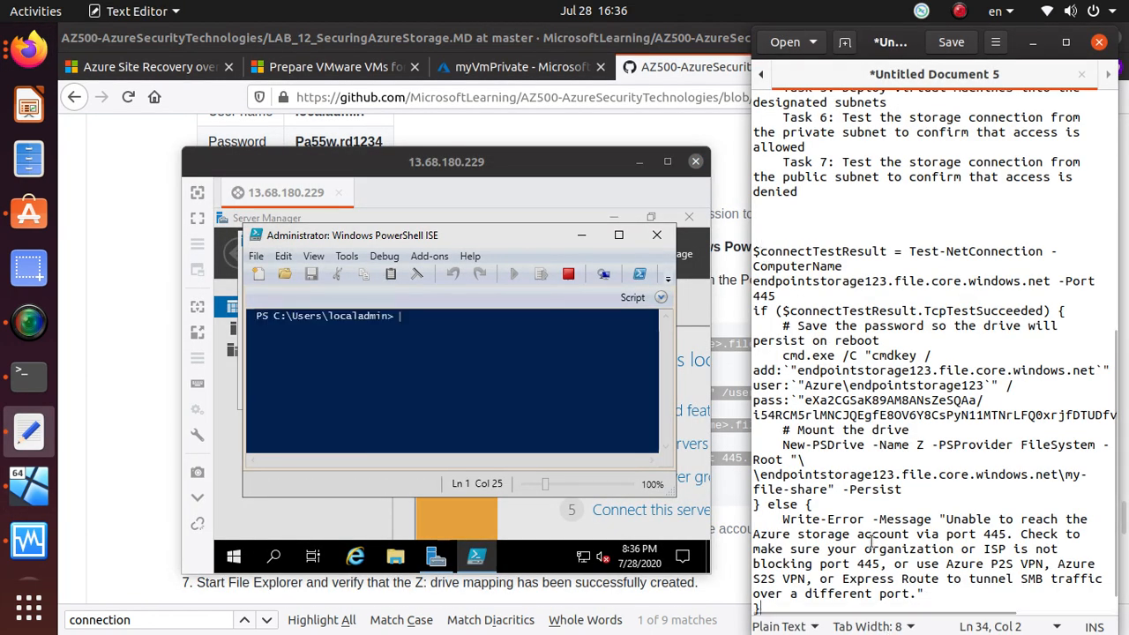
{"action": "scroll", "coordinate": [871, 541], "scroll_direction": "down", "scroll_amount": 2}
{"action": "key", "text": "alt+Tab"}
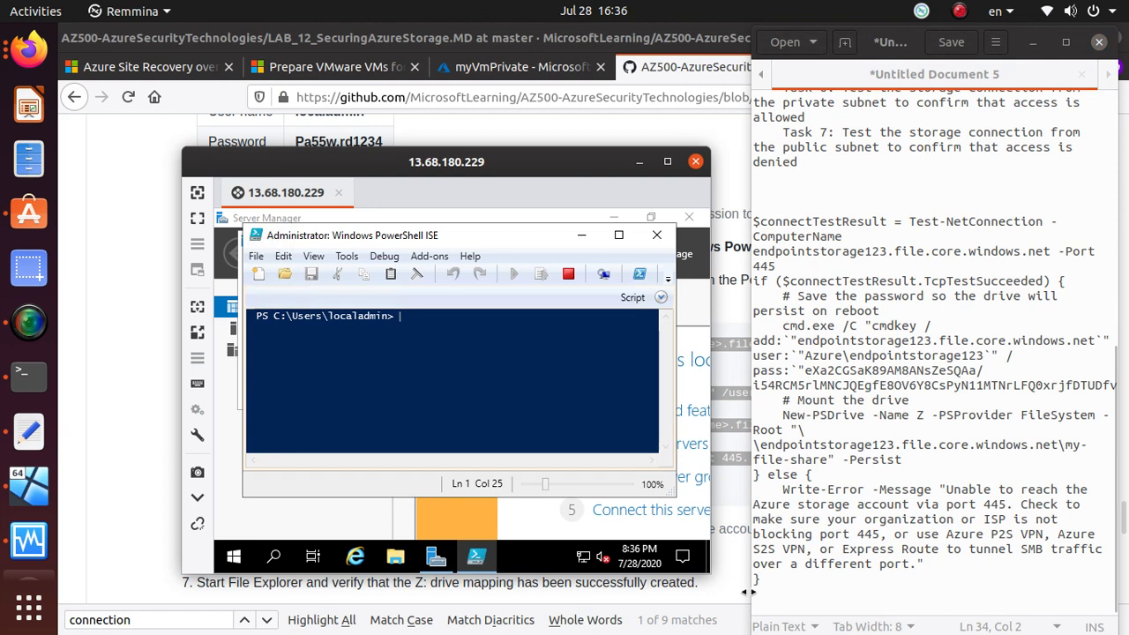
{"action": "key", "text": "alt+Tab"}
{"action": "left_click_drag", "start_coordinate": [771, 584], "coordinate": [704, 214]}
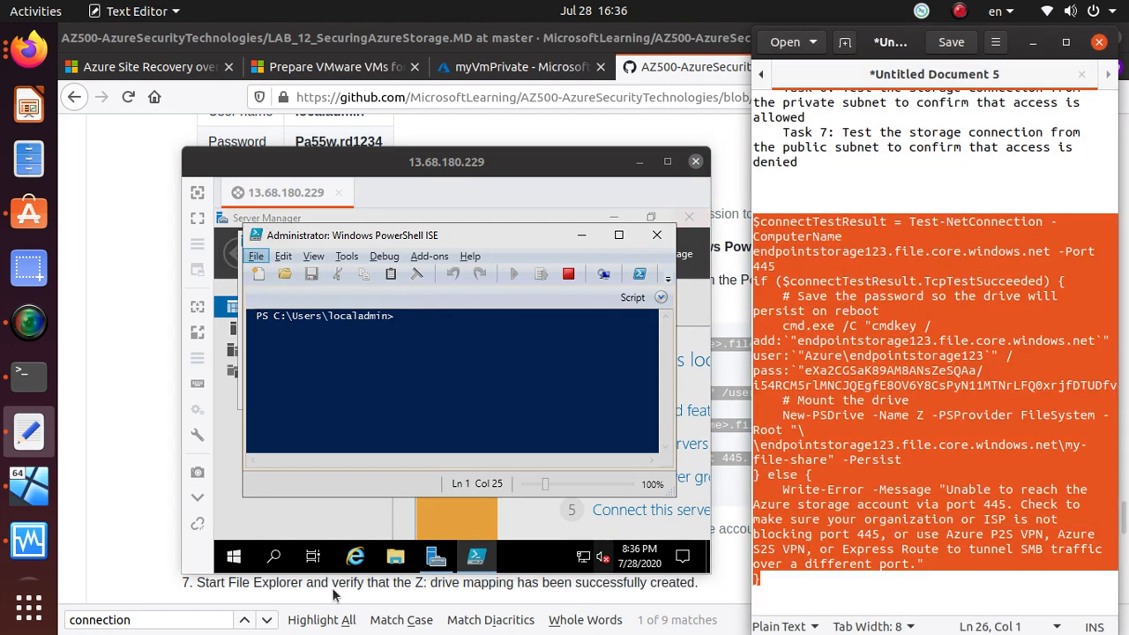
{"action": "key", "text": "alt+Tab"}
{"action": "key", "text": "ctrl+v"}
Check the lab's note about the previously recorded script, its format in step 6 and the verification instructions that follow.
{"action": "key", "text": "alt+Tab"}
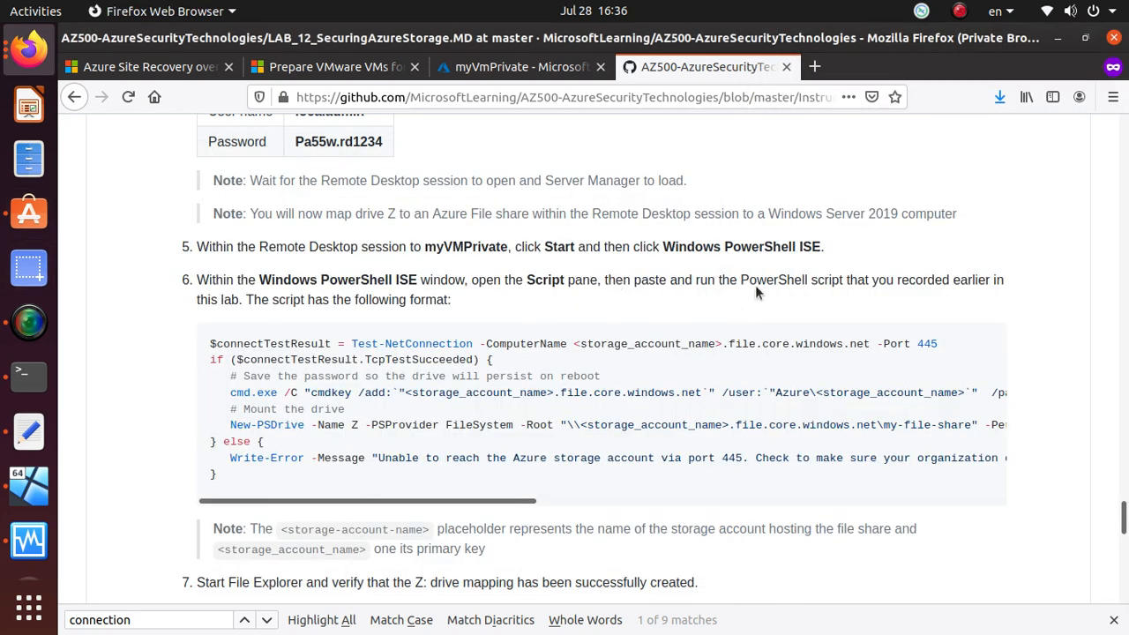
{"action": "left_click_drag", "start_coordinate": [898, 282], "coordinate": [1014, 281]}
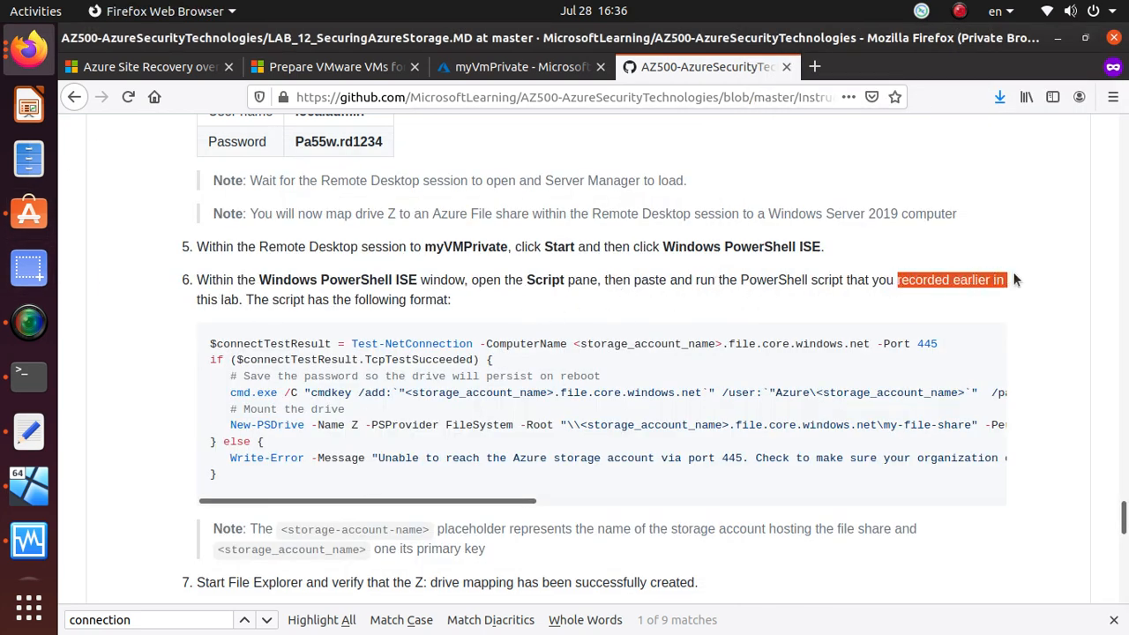
{"action": "scroll", "coordinate": [464, 415], "scroll_direction": "down", "scroll_amount": 2}
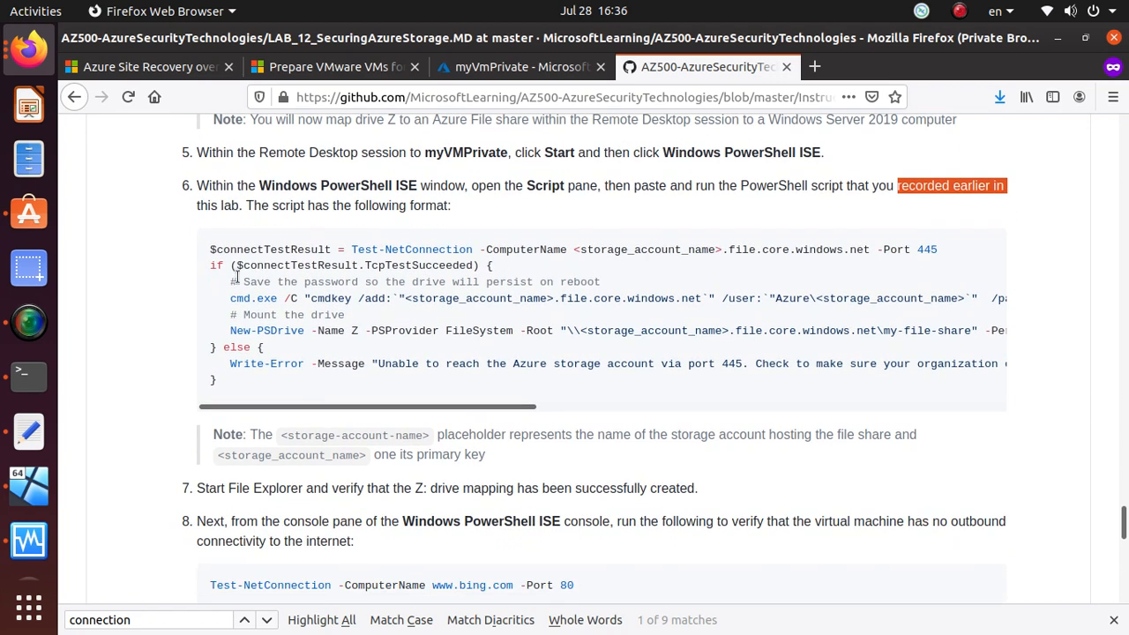
{"action": "left_click_drag", "start_coordinate": [214, 395], "coordinate": [192, 234]}
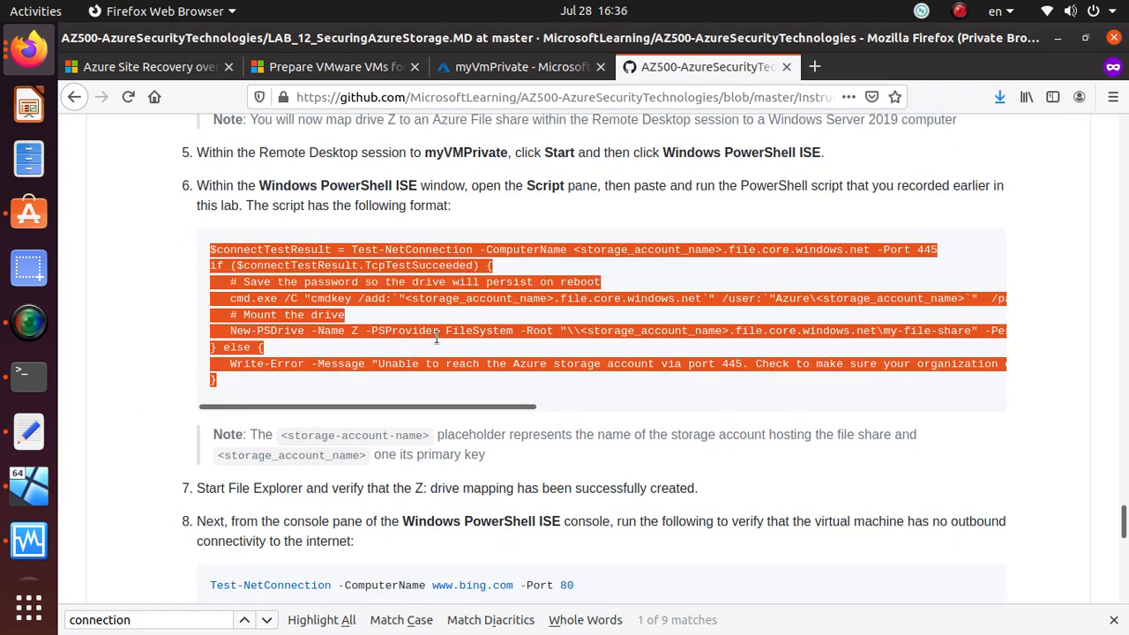
{"action": "scroll", "coordinate": [424, 328], "scroll_direction": "down", "scroll_amount": 2}
{"action": "key", "text": "alt+Tab"}
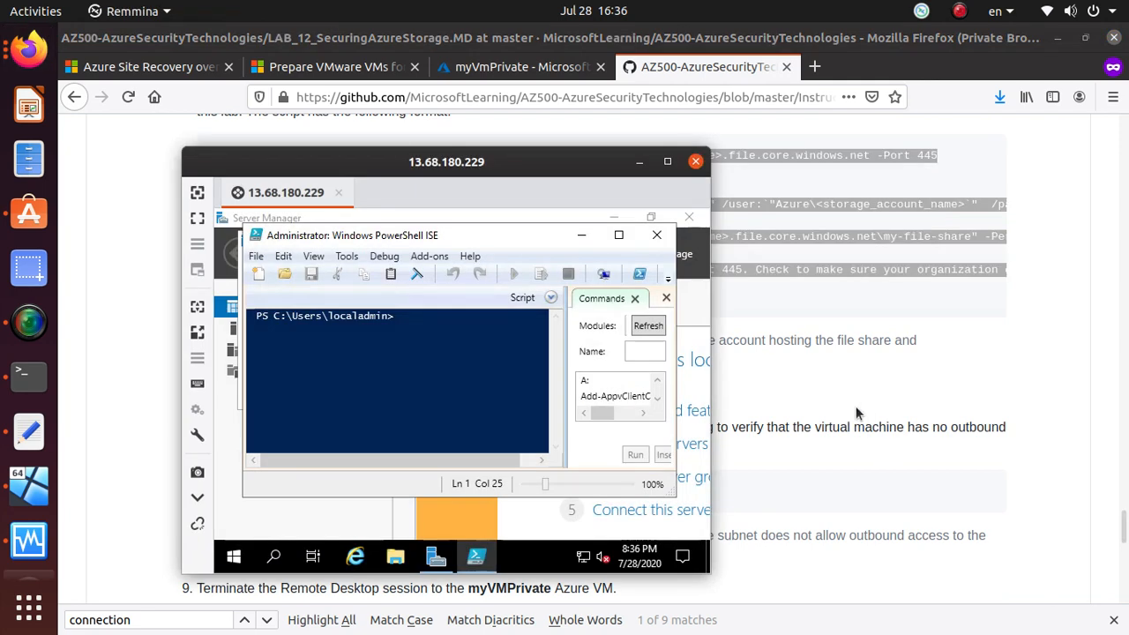
{"action": "key", "text": "alt+Tab"}
{"action": "key", "text": "alt+Tab"}
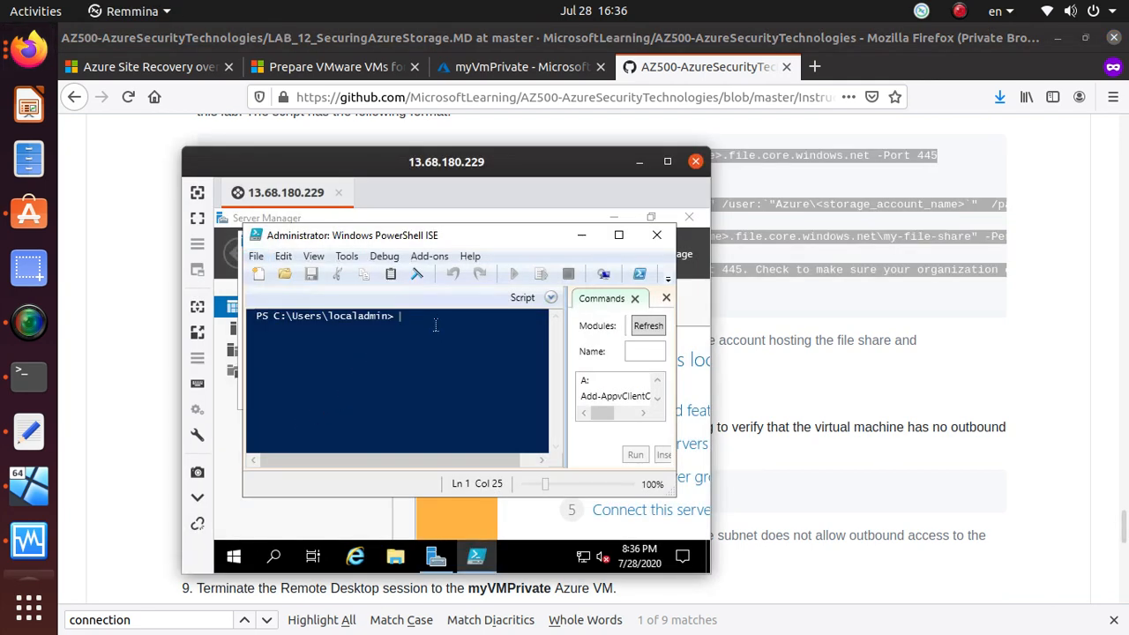
Paste the recorded script, including the storage account key, into the PowerShell ISE console, maximize the remote window and run the script.
{"action": "right_click", "coordinate": [434, 333]}
{"action": "left_click", "coordinate": [497, 376]}
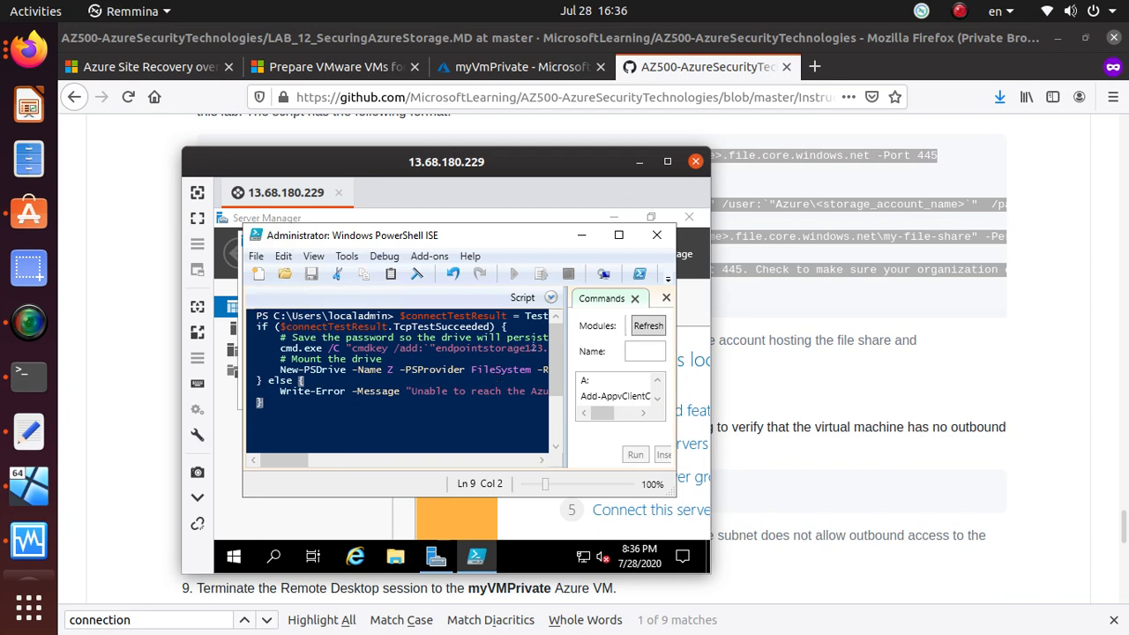
{"action": "left_click", "coordinate": [666, 163]}
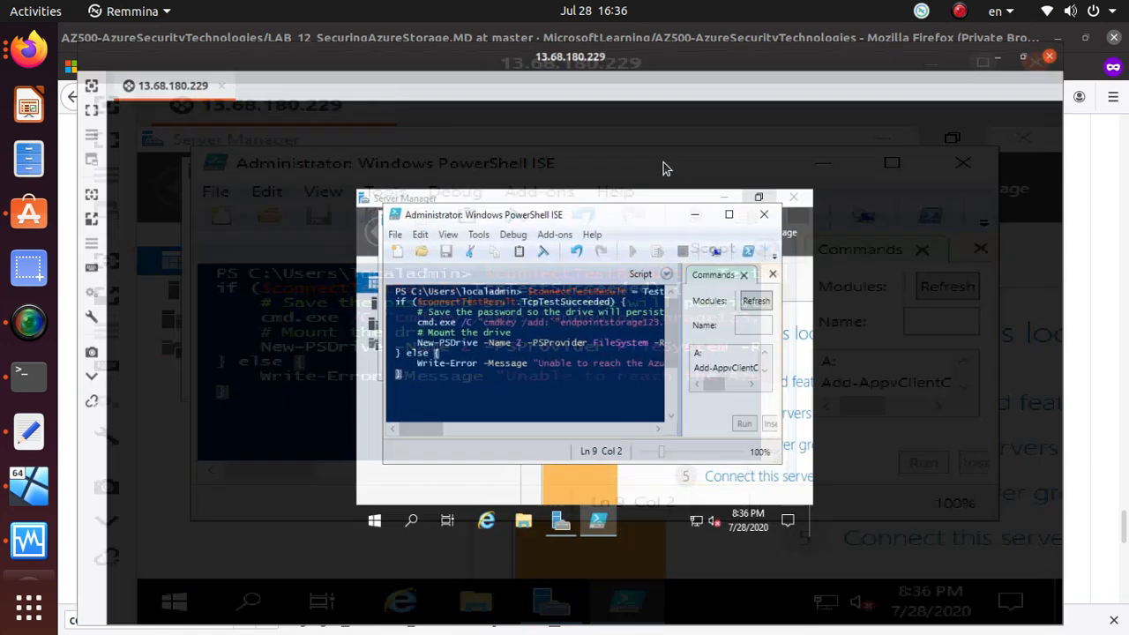
{"action": "left_click", "coordinate": [765, 202]}
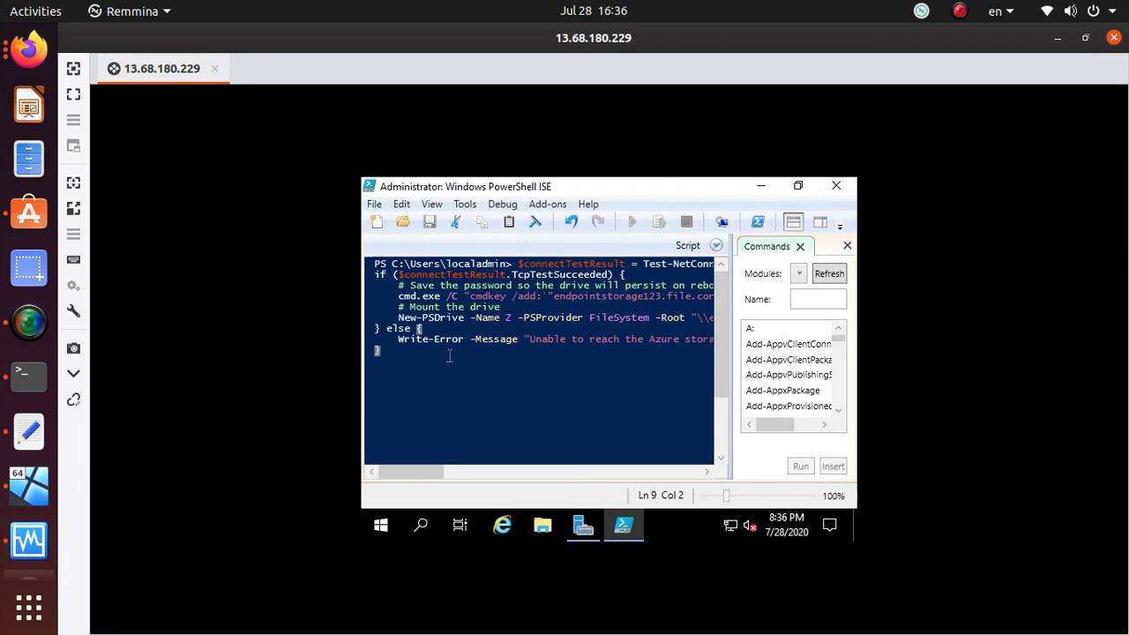
{"action": "key", "text": "Return"}
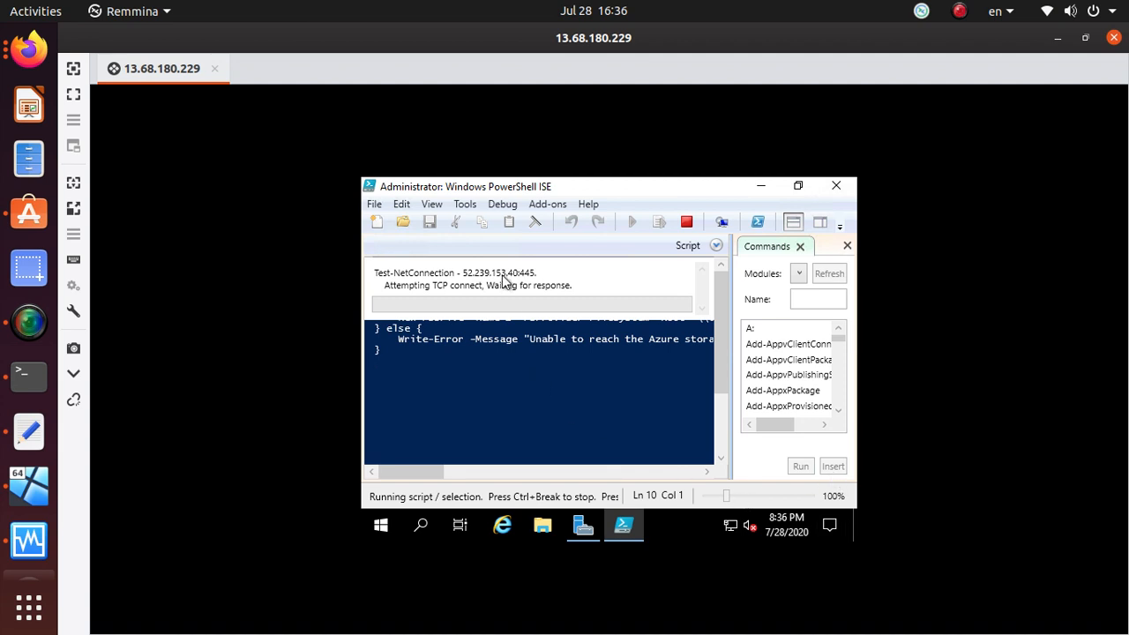
Read the lab's Z: drive verification step and check the progress of the port 445 connection test in PowerShell ISE.
{"action": "key", "text": "alt+Tab"}
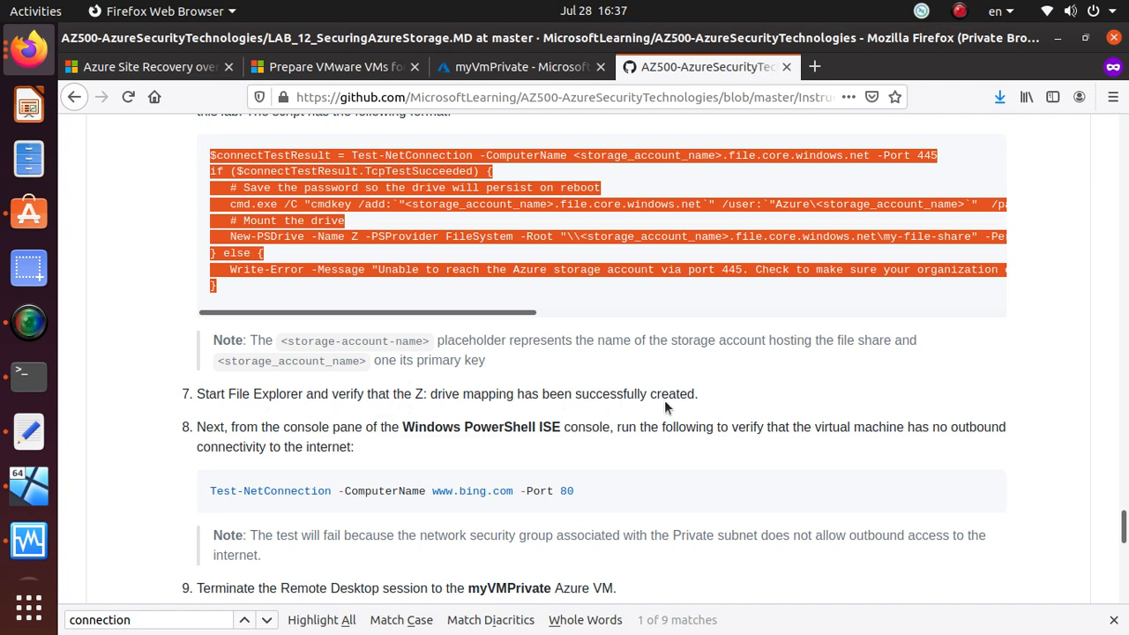
{"action": "key", "text": "alt+Tab"}
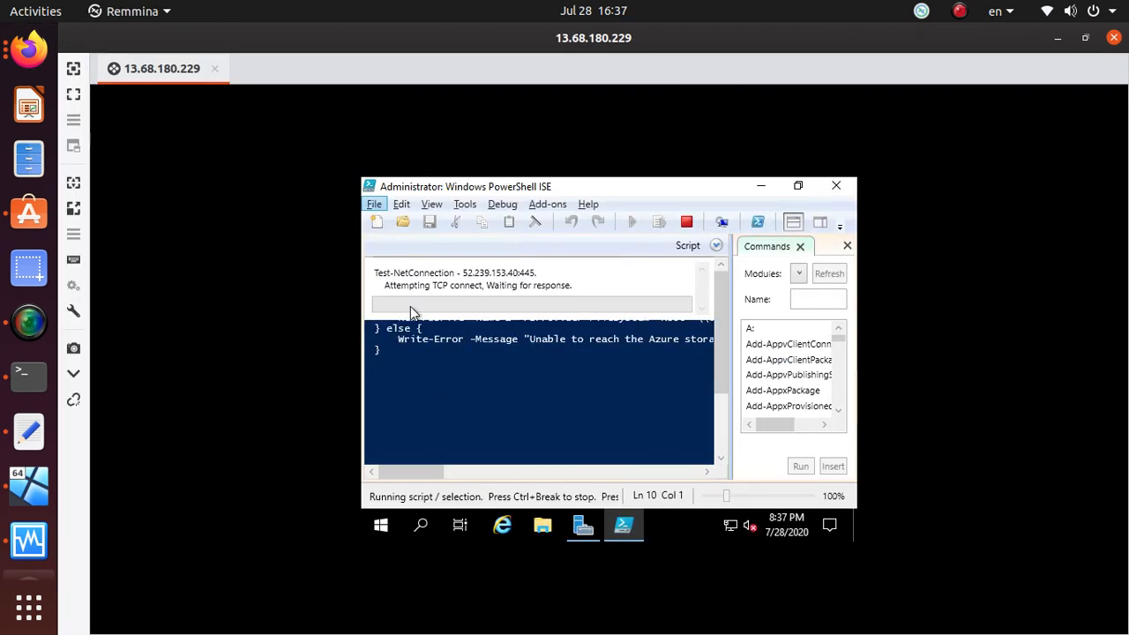
{"action": "left_click_drag", "start_coordinate": [415, 472], "coordinate": [221, 478]}
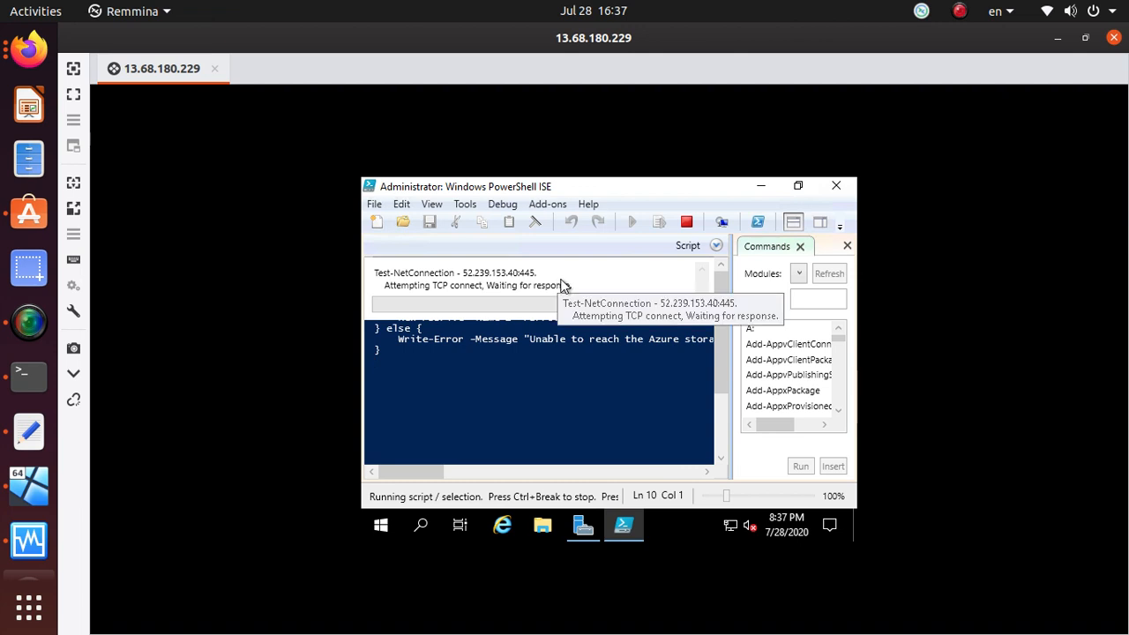
{"action": "left_click_drag", "start_coordinate": [721, 310], "coordinate": [688, 244]}
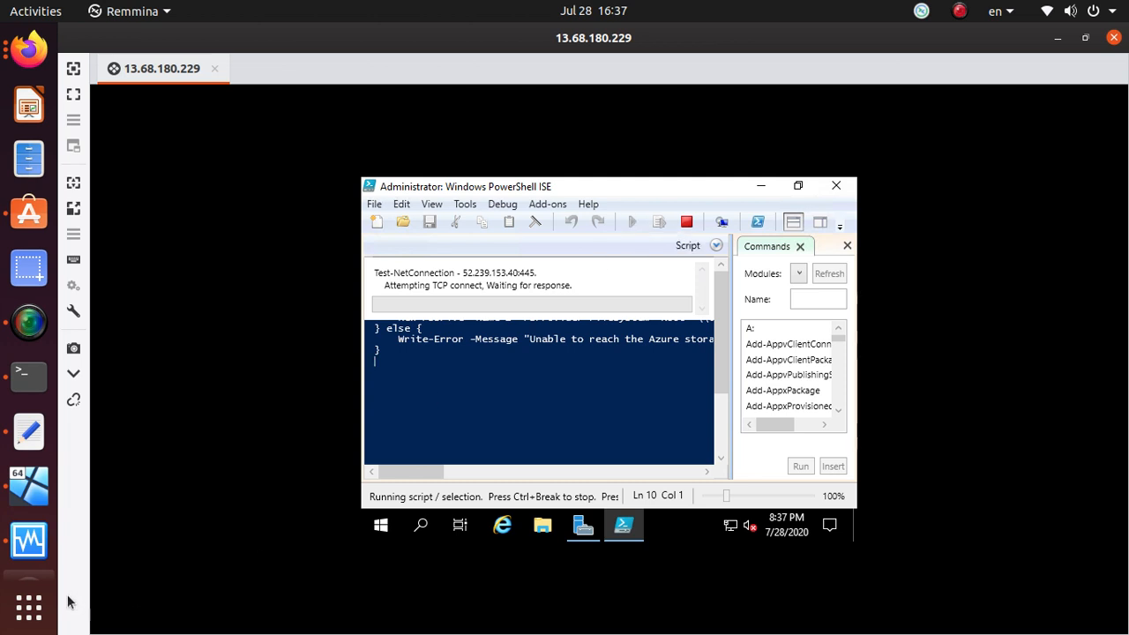
{"action": "left_click", "coordinate": [29, 540]}
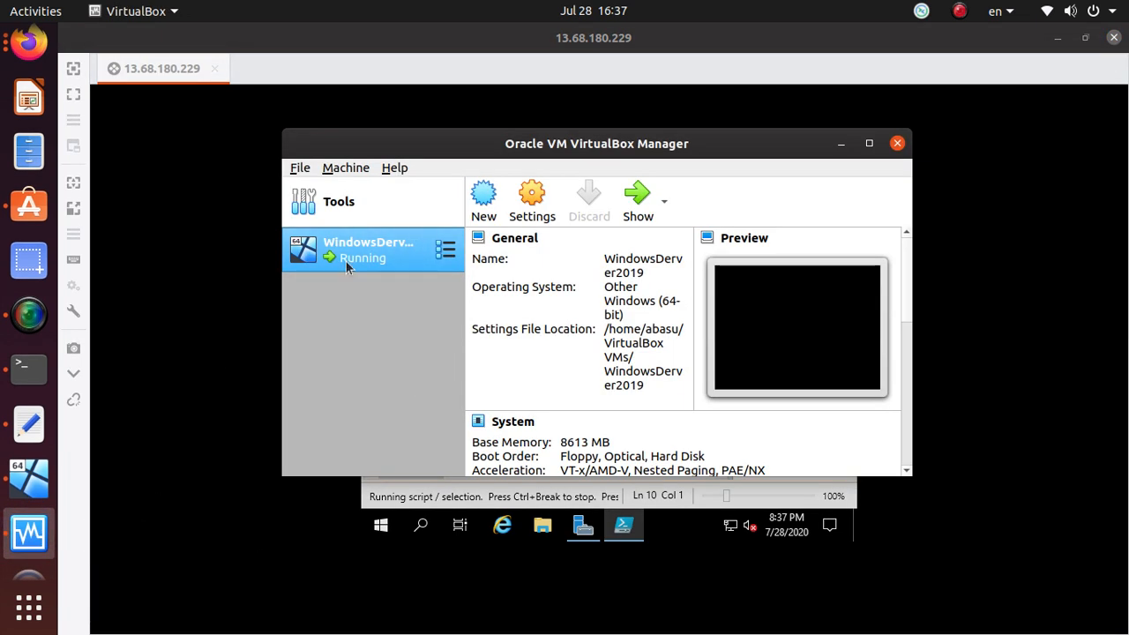
{"action": "left_click", "coordinate": [841, 142]}
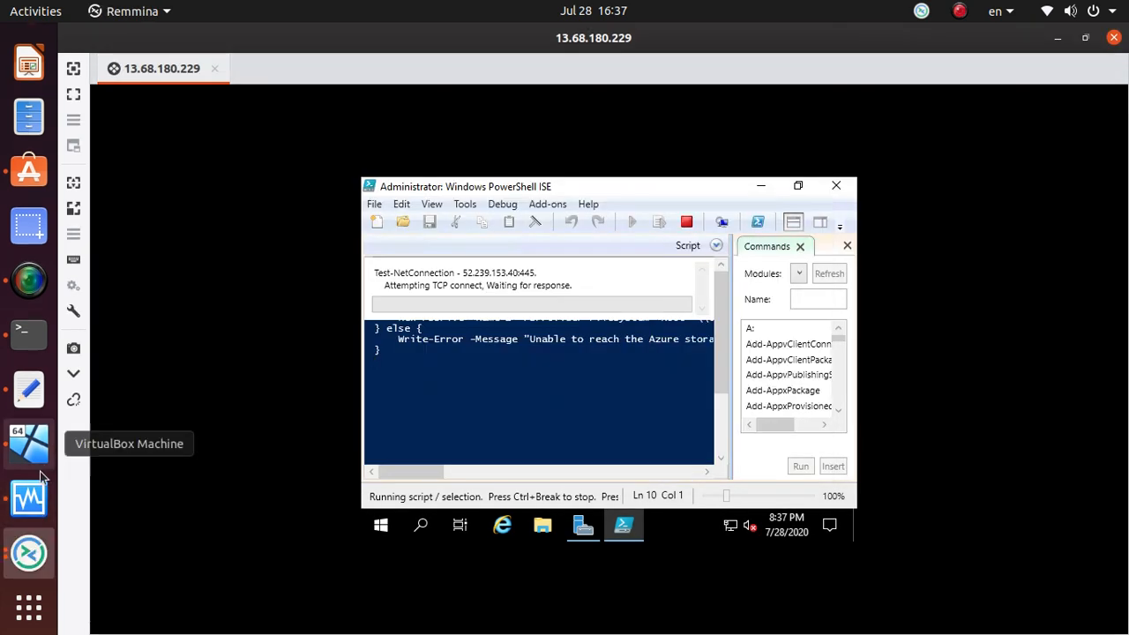
{"action": "left_click", "coordinate": [29, 293]}
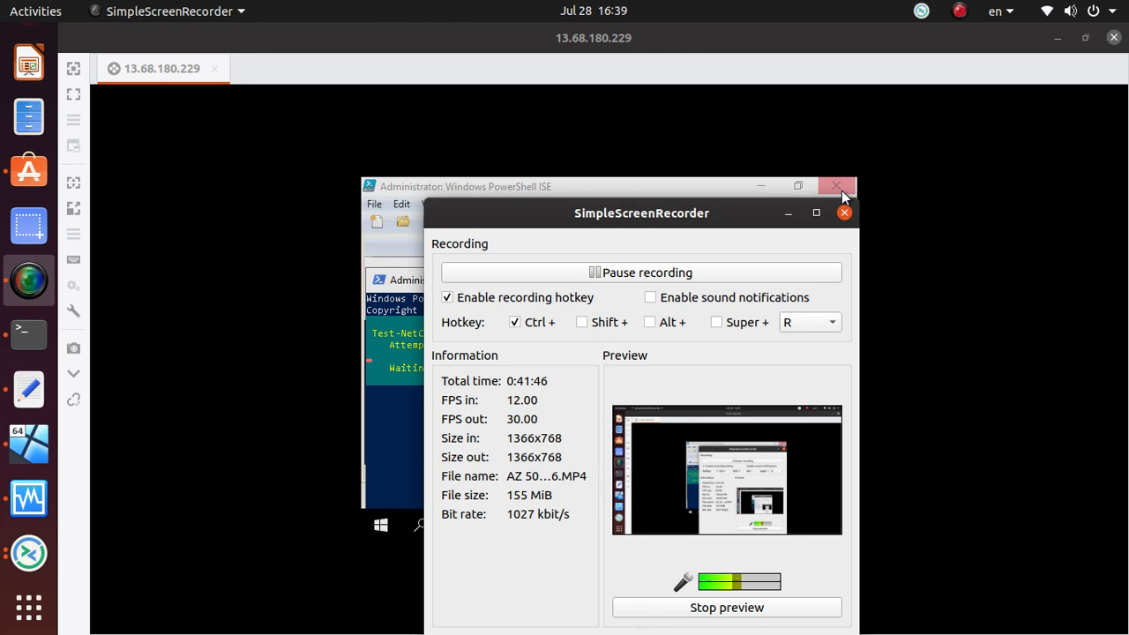
{"action": "left_click", "coordinate": [787, 213]}
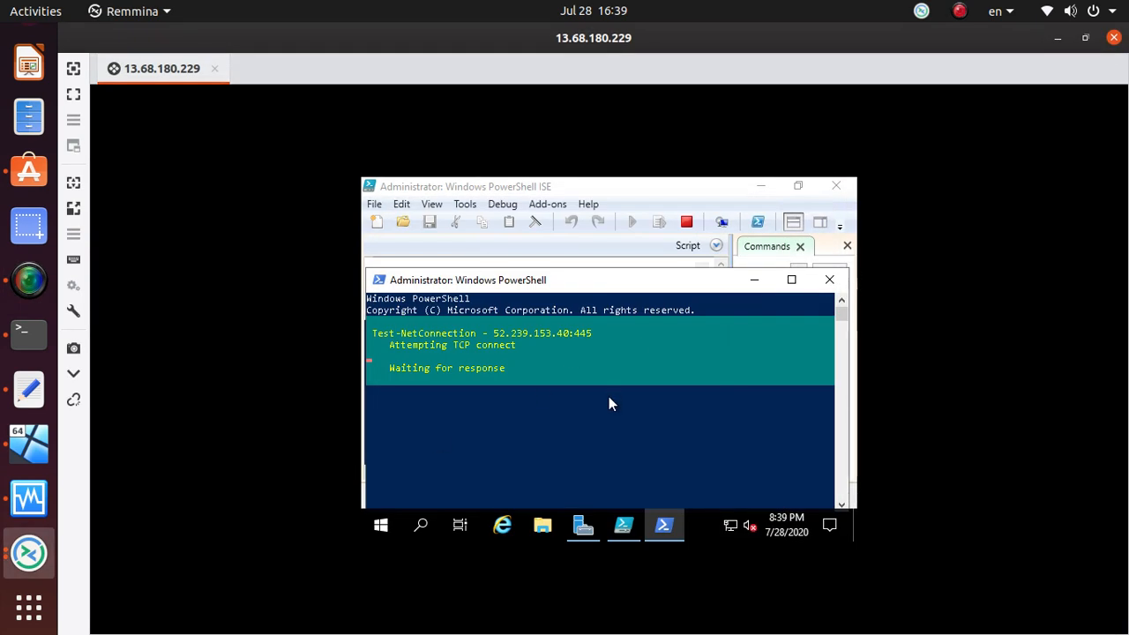
Minimize both PowerShell windows in the remote session and review the storage endpoint address in the recorded script's cmdkey line.
{"action": "left_click", "coordinate": [754, 280]}
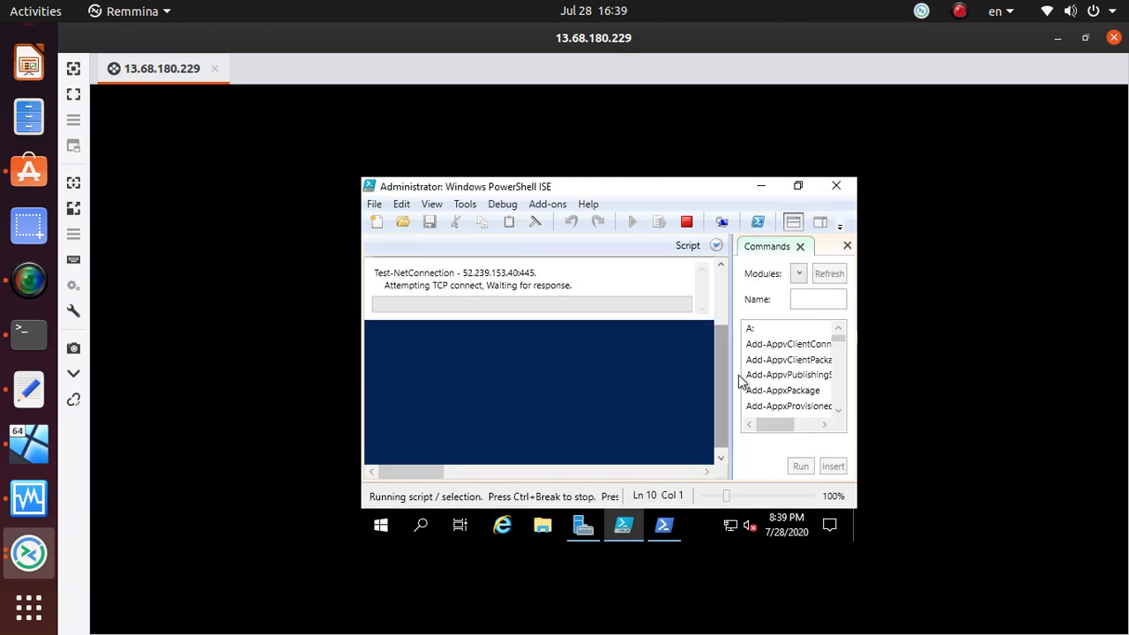
{"action": "left_click", "coordinate": [760, 188]}
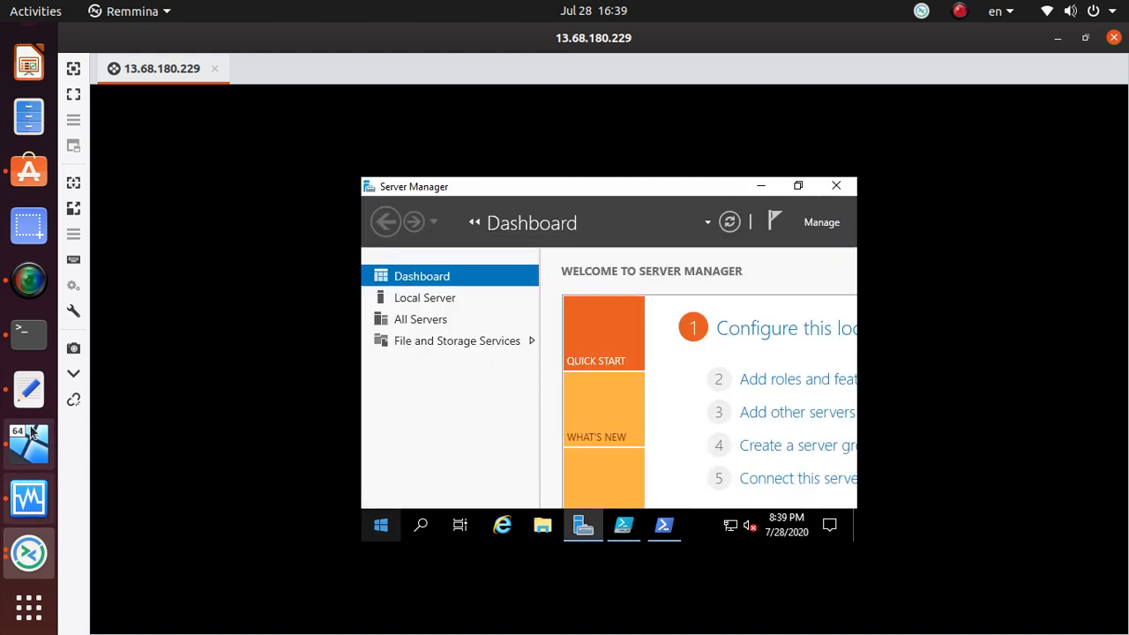
{"action": "left_click", "coordinate": [29, 388]}
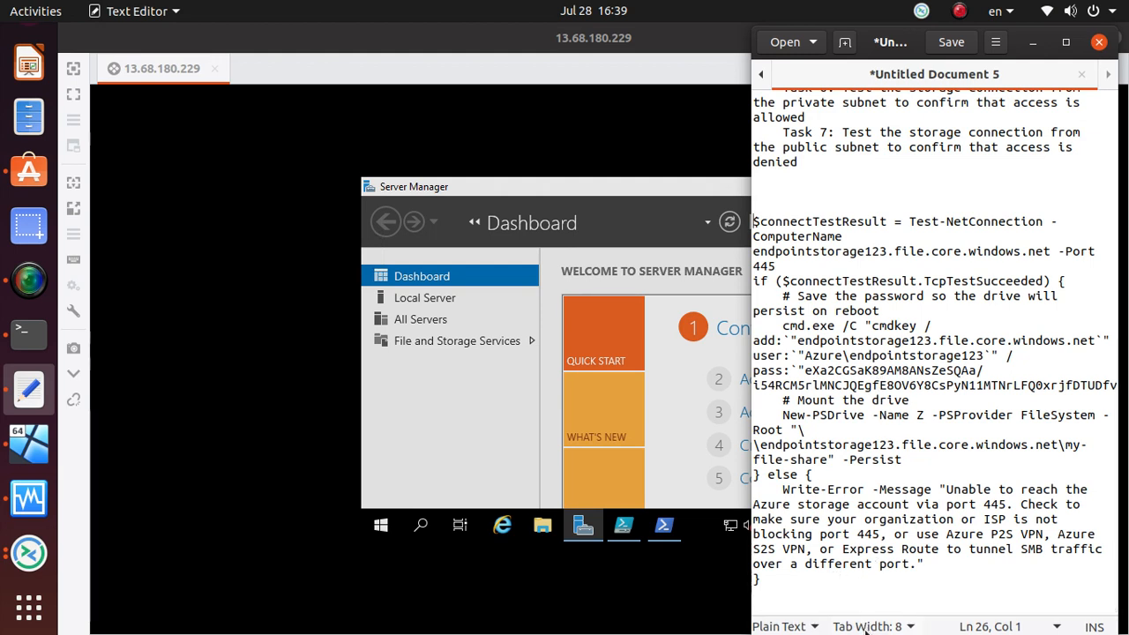
{"action": "left_click_drag", "start_coordinate": [801, 341], "coordinate": [1105, 342]}
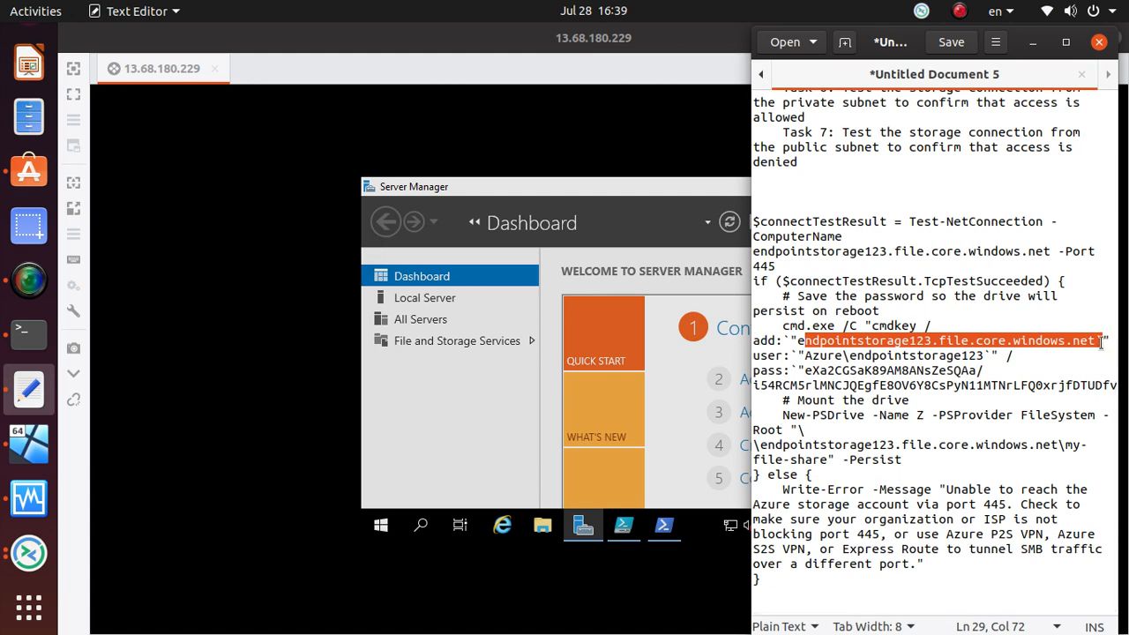
{"action": "left_click", "coordinate": [624, 190]}
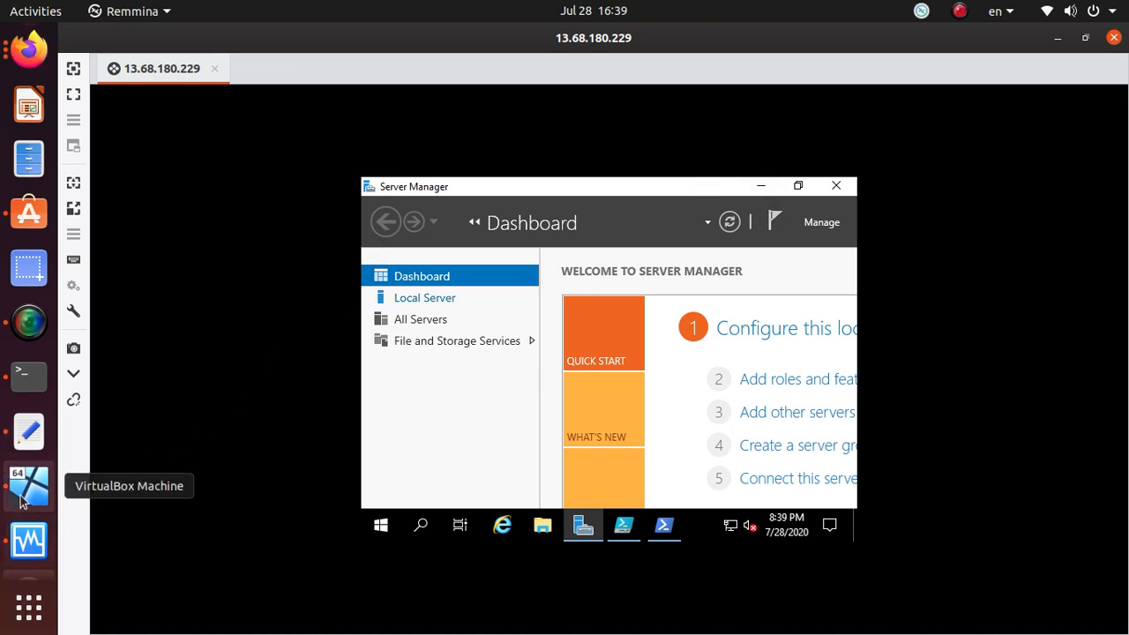
{"action": "left_click", "coordinate": [31, 325]}
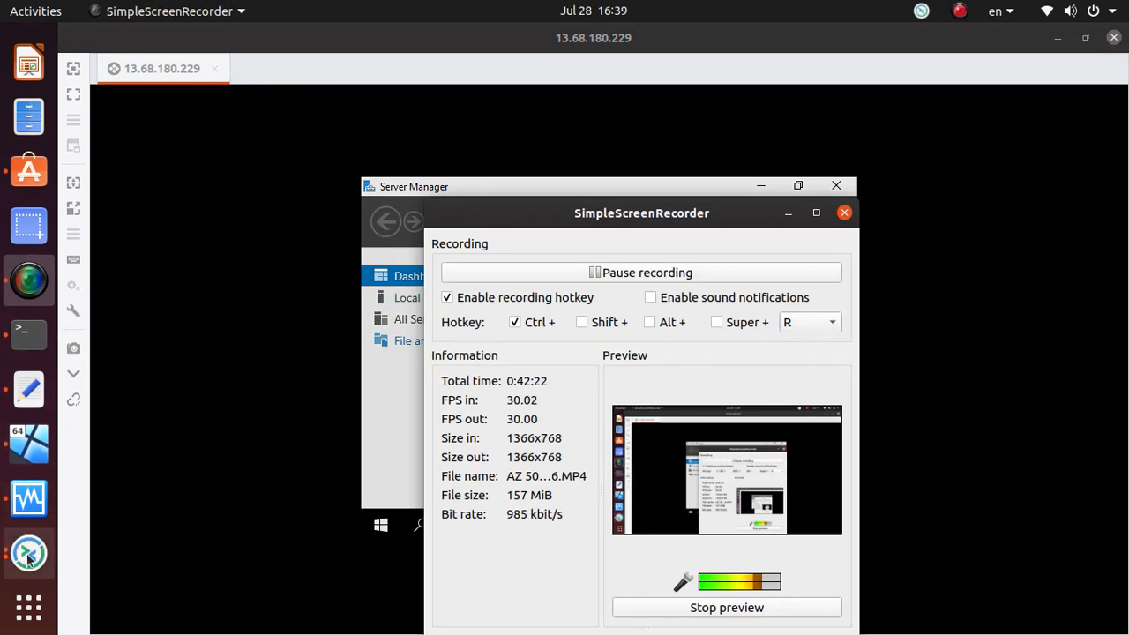
Switch to the remote session and check the connection test in both PowerShell windows, reading the Find-NetIPsecRule error in PowerShell ISE.
{"action": "left_click", "coordinate": [30, 554]}
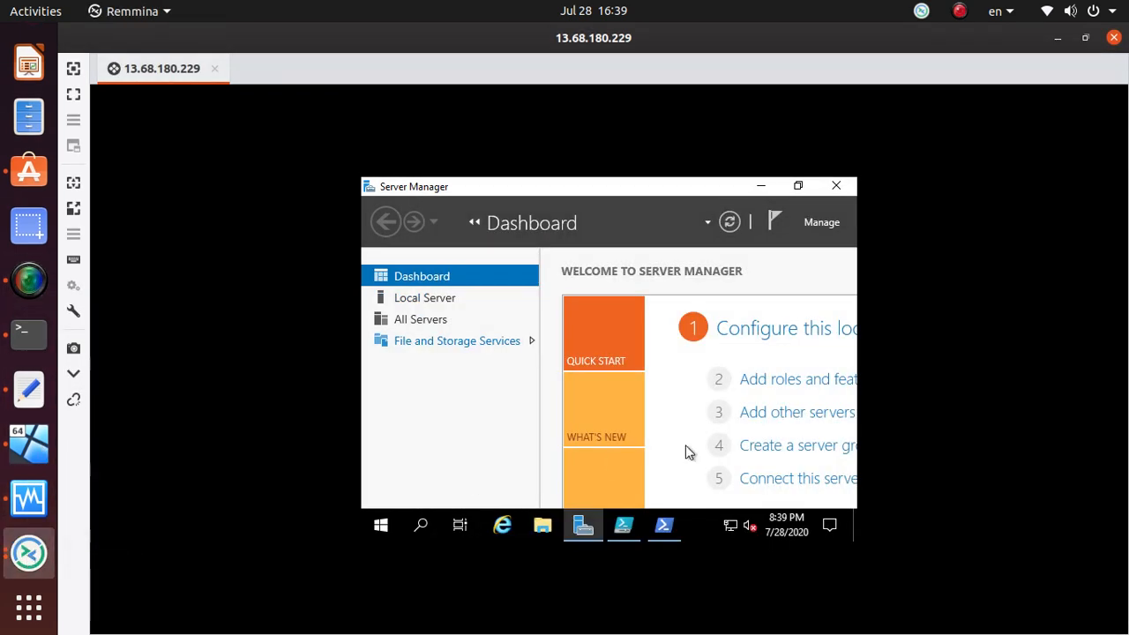
{"action": "left_click", "coordinate": [666, 527]}
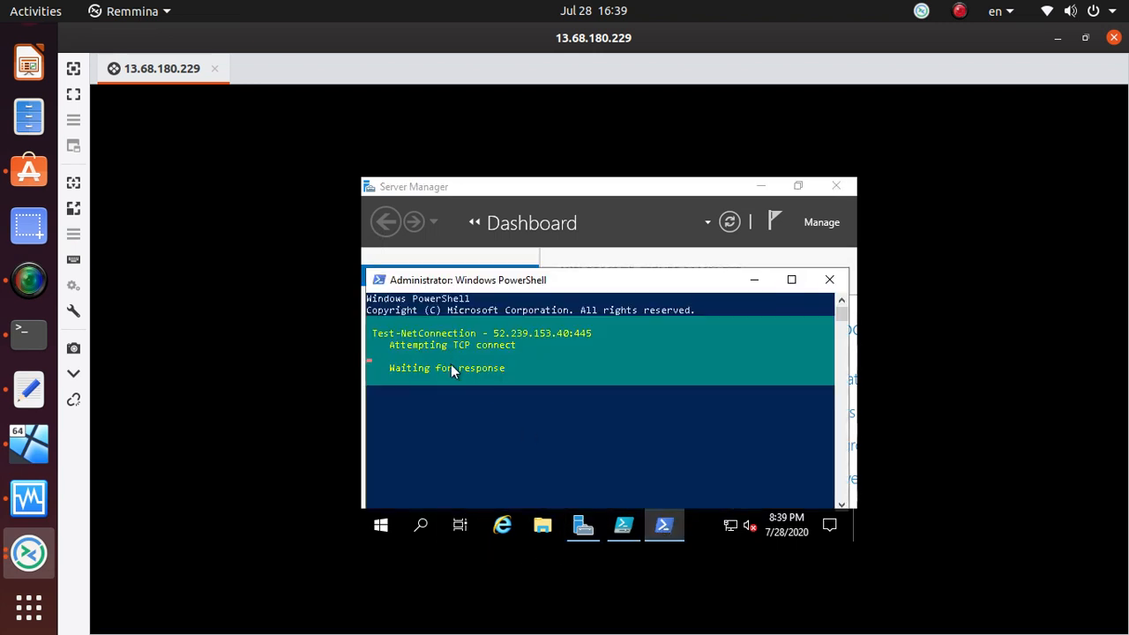
{"action": "left_click", "coordinate": [622, 528]}
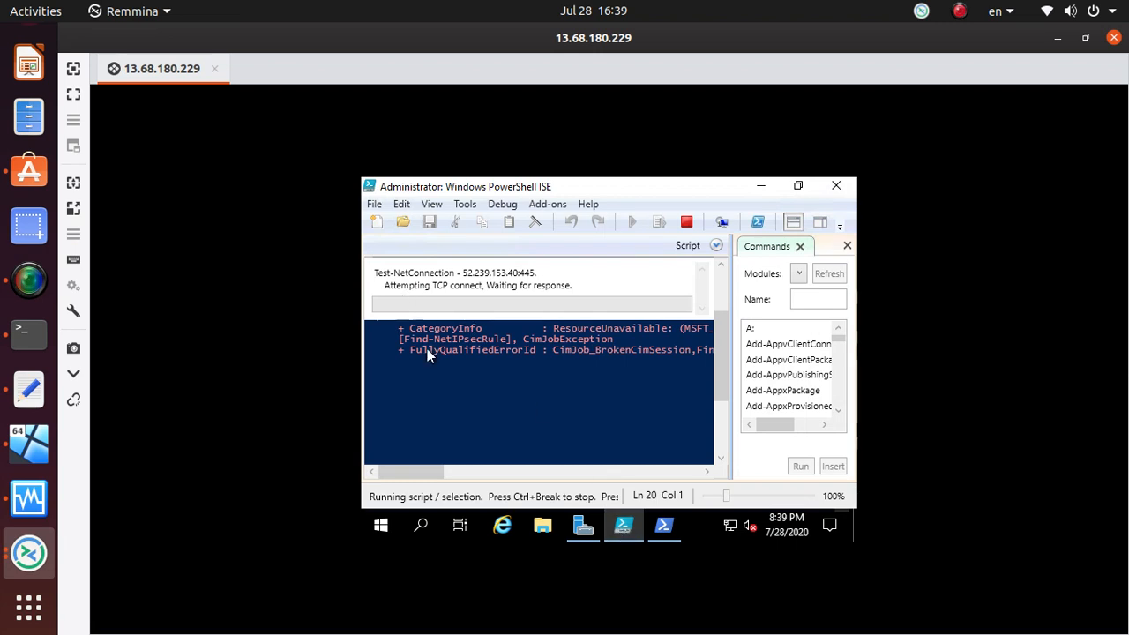
{"action": "left_click_drag", "start_coordinate": [427, 476], "coordinate": [381, 467]}
{"action": "scroll", "coordinate": [504, 381], "scroll_direction": "up", "scroll_amount": 3}
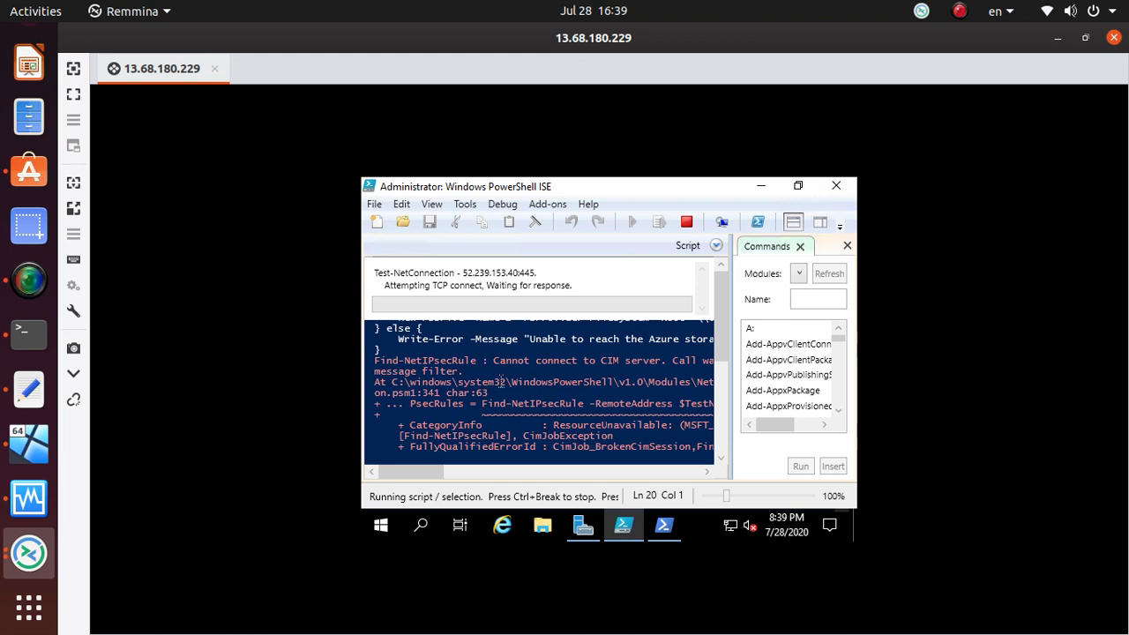
{"action": "left_click_drag", "start_coordinate": [491, 360], "coordinate": [655, 362]}
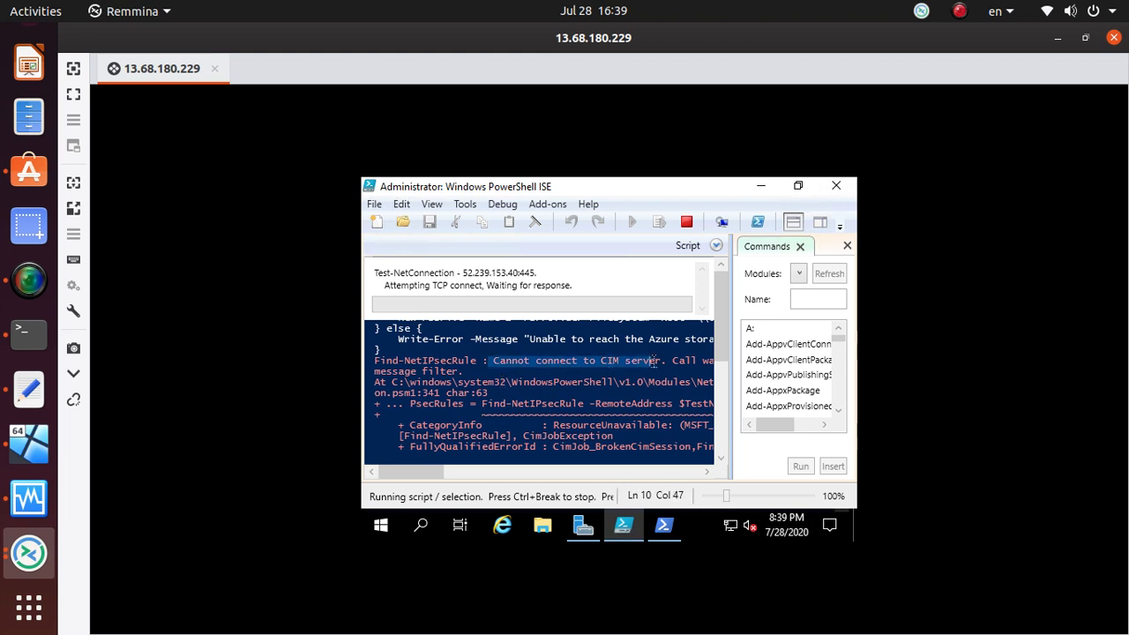
{"action": "left_click_drag", "start_coordinate": [434, 472], "coordinate": [384, 472]}
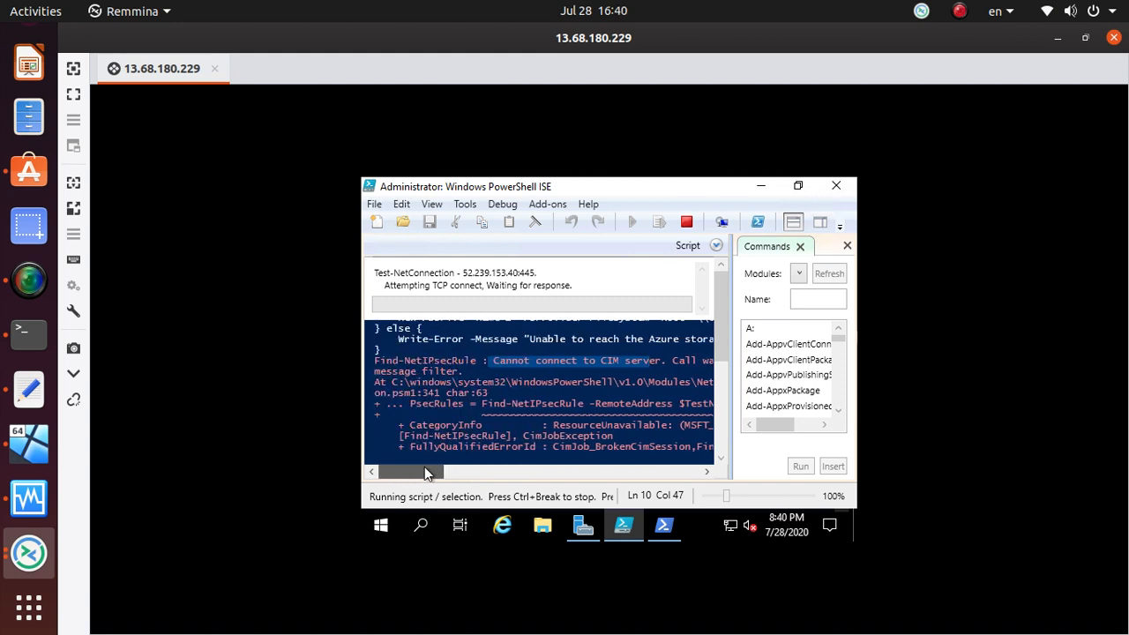
{"action": "left_click_drag", "start_coordinate": [448, 472], "coordinate": [710, 466]}
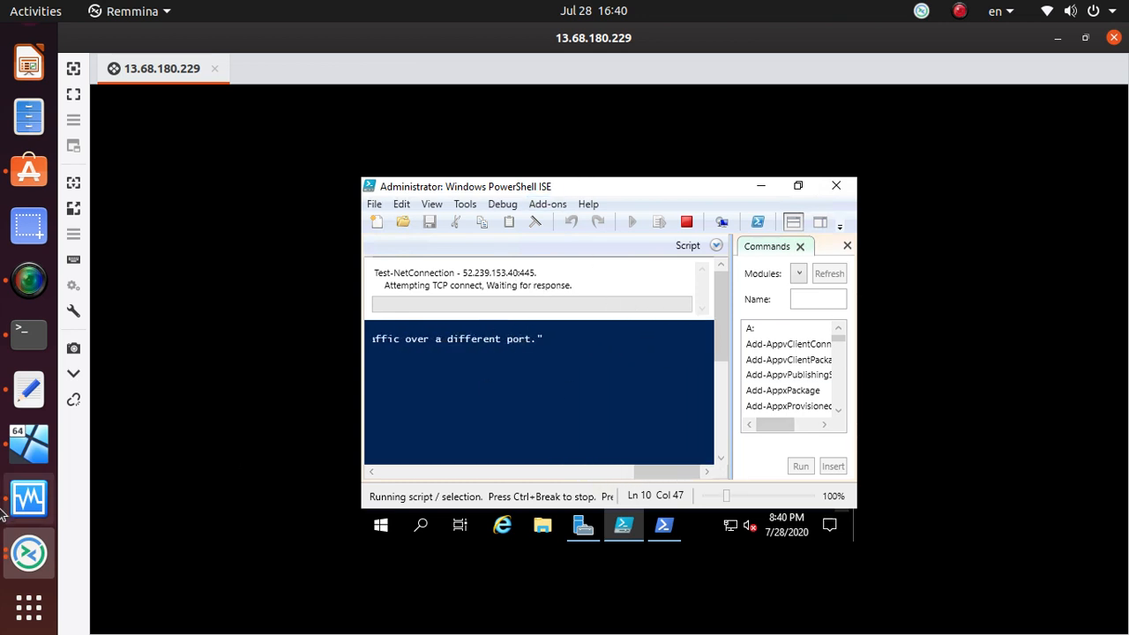
Switch to the Azure portal in Firefox and review myVmPrivate's outbound port rules and its virtual network, myVirtualNetwork.
{"action": "left_click", "coordinate": [29, 287]}
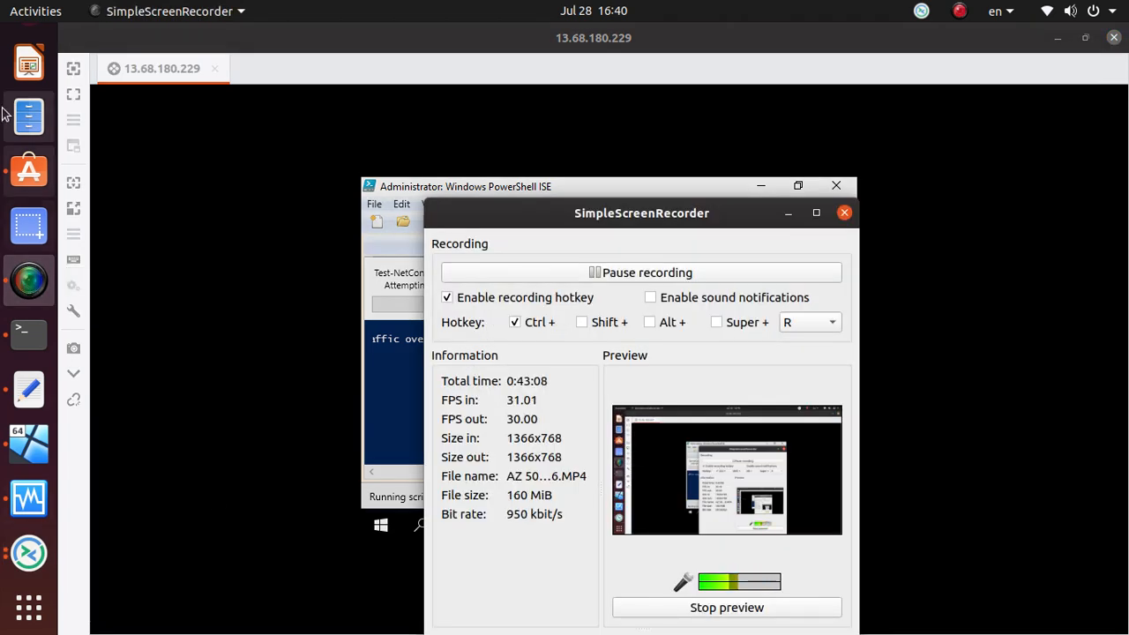
{"action": "left_click", "coordinate": [29, 51]}
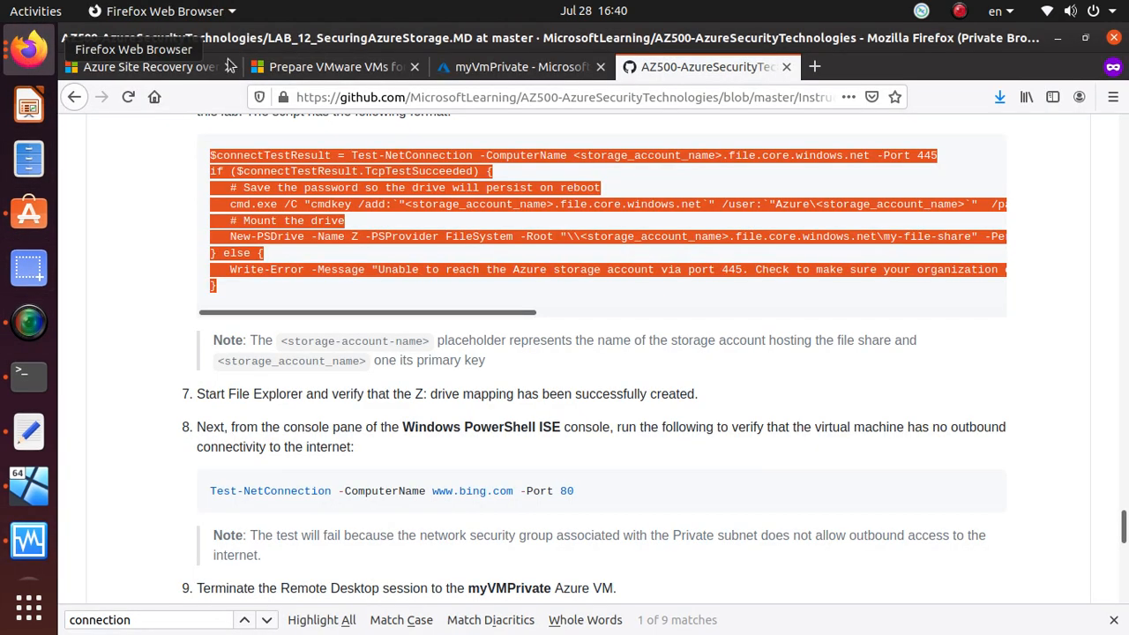
{"action": "scroll", "coordinate": [599, 353], "scroll_direction": "up", "scroll_amount": 5}
{"action": "left_click", "coordinate": [520, 66]}
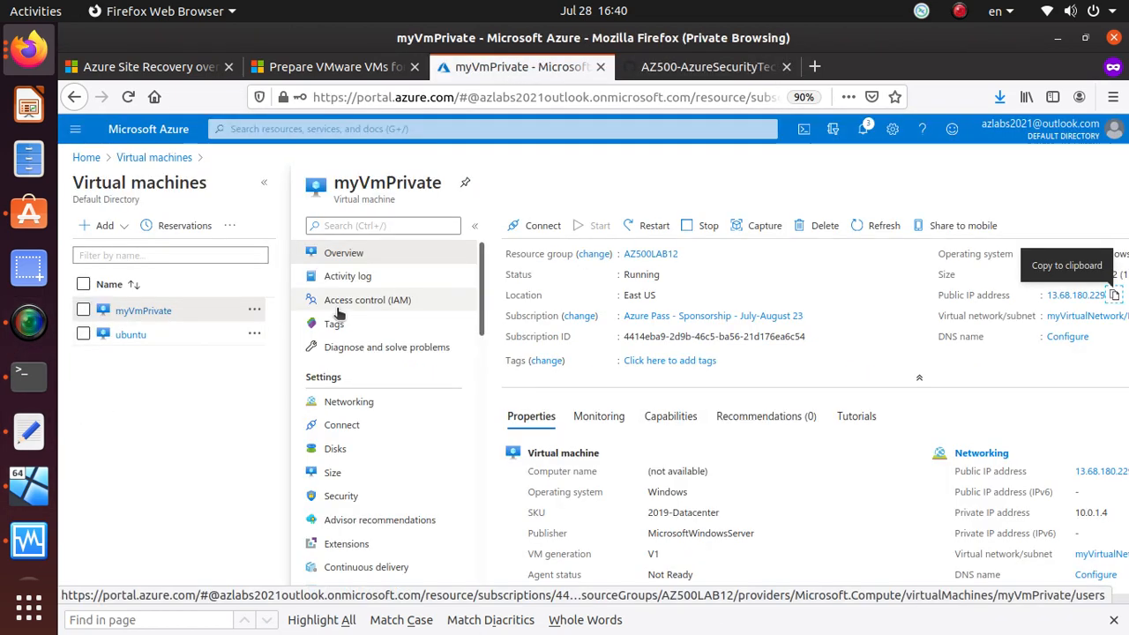
{"action": "left_click", "coordinate": [351, 406]}
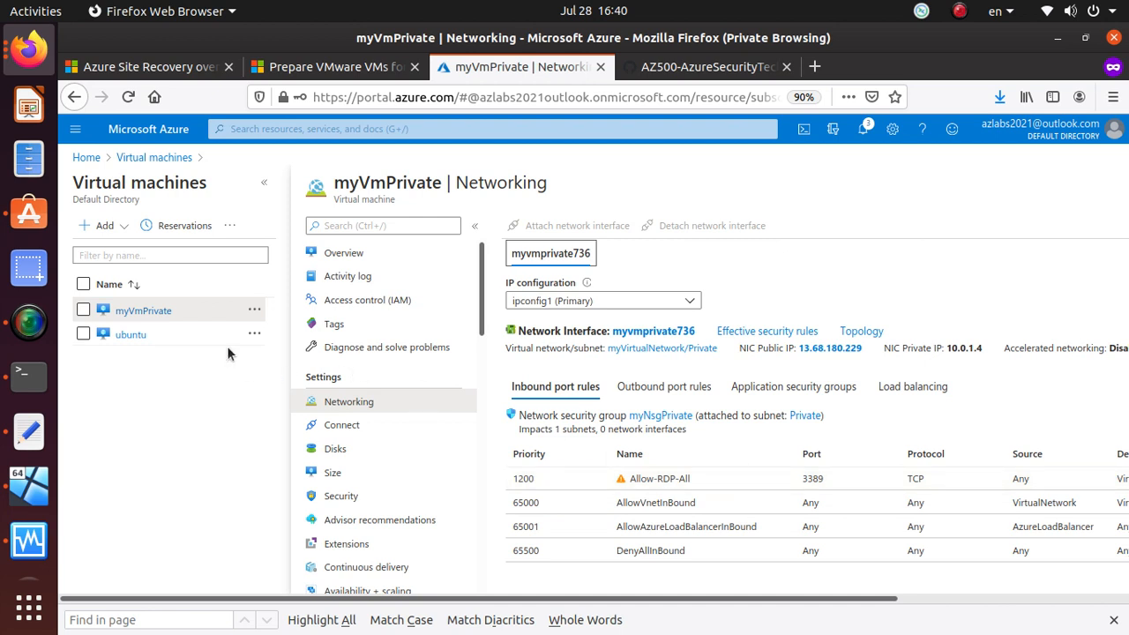
{"action": "left_click", "coordinate": [656, 390]}
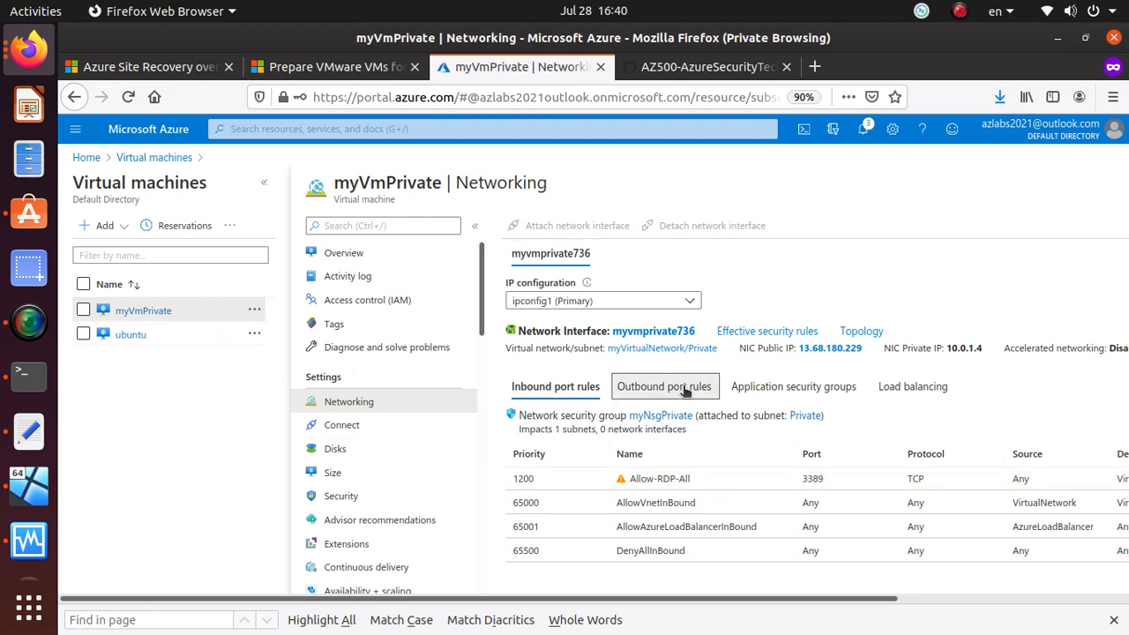
{"action": "left_click_drag", "start_coordinate": [678, 600], "coordinate": [850, 600]}
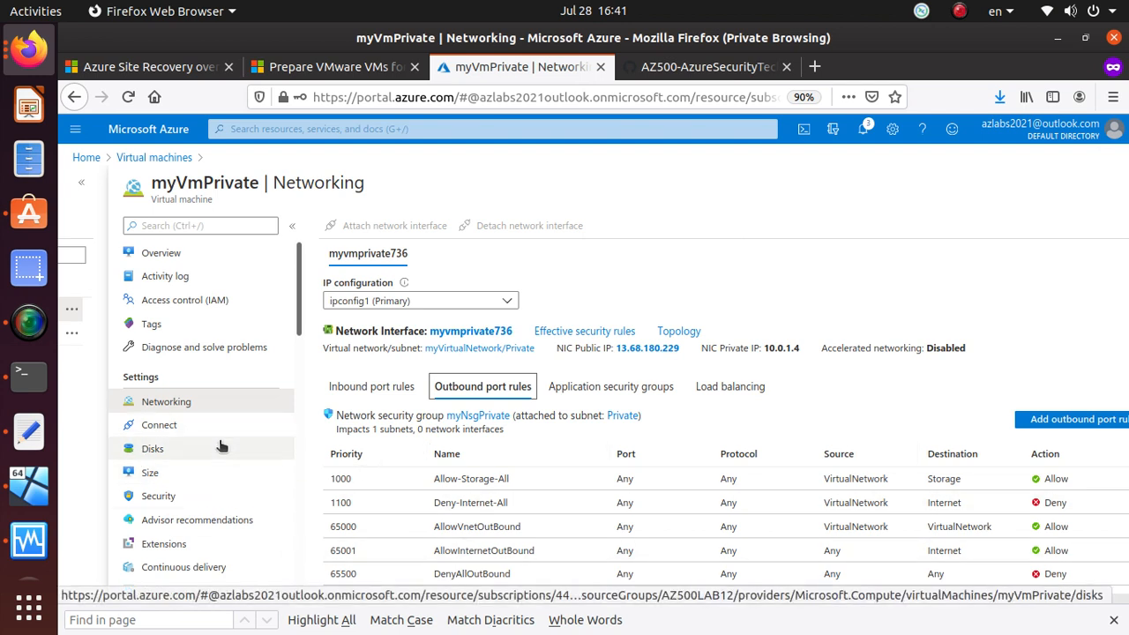
{"action": "scroll", "coordinate": [221, 451], "scroll_direction": "down", "scroll_amount": 1}
{"action": "scroll", "coordinate": [223, 455], "scroll_direction": "up", "scroll_amount": 1}
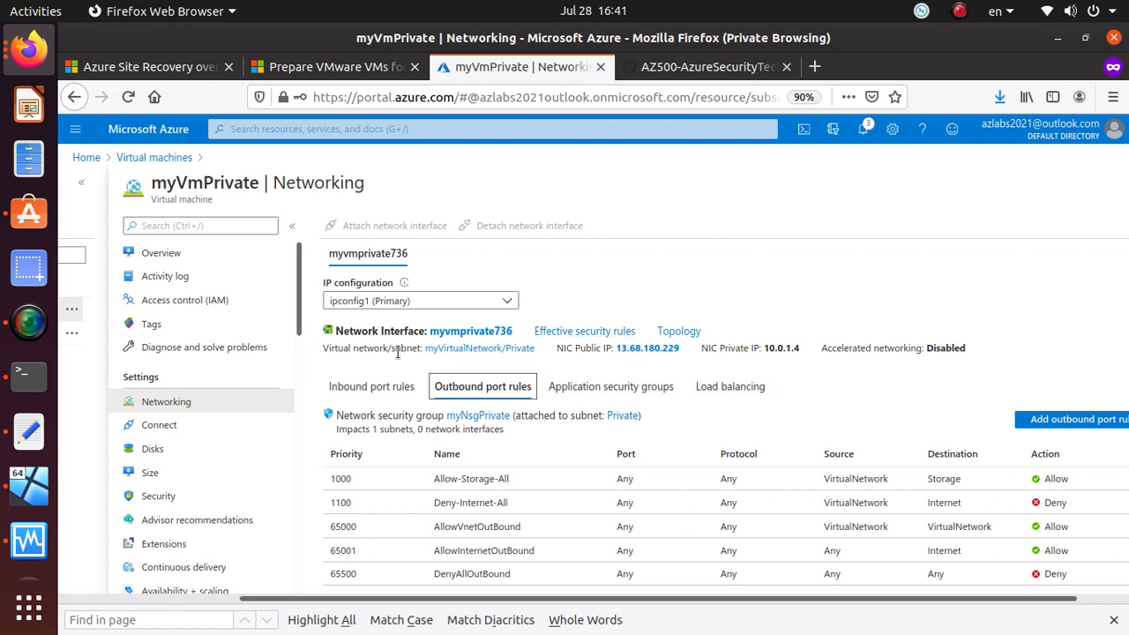
{"action": "left_click_drag", "start_coordinate": [430, 352], "coordinate": [517, 347]}
{"action": "left_click", "coordinate": [517, 347]}
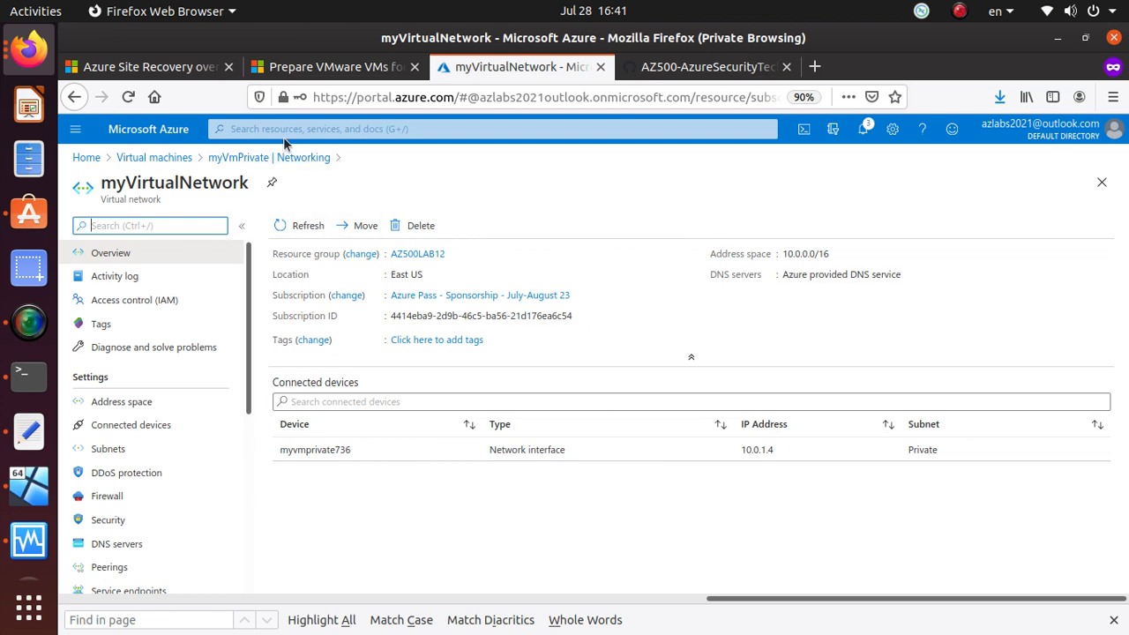
Open the Firewalls and virtual networks settings of the endpointstorage123 storage account.
{"action": "left_click", "coordinate": [176, 159]}
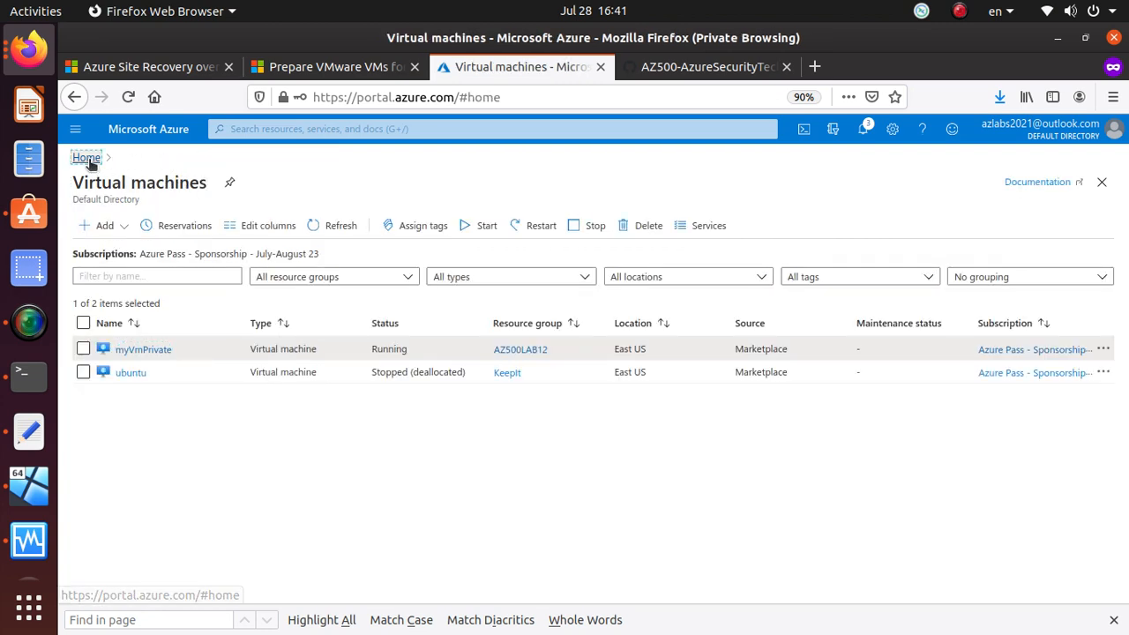
{"action": "left_click", "coordinate": [86, 158]}
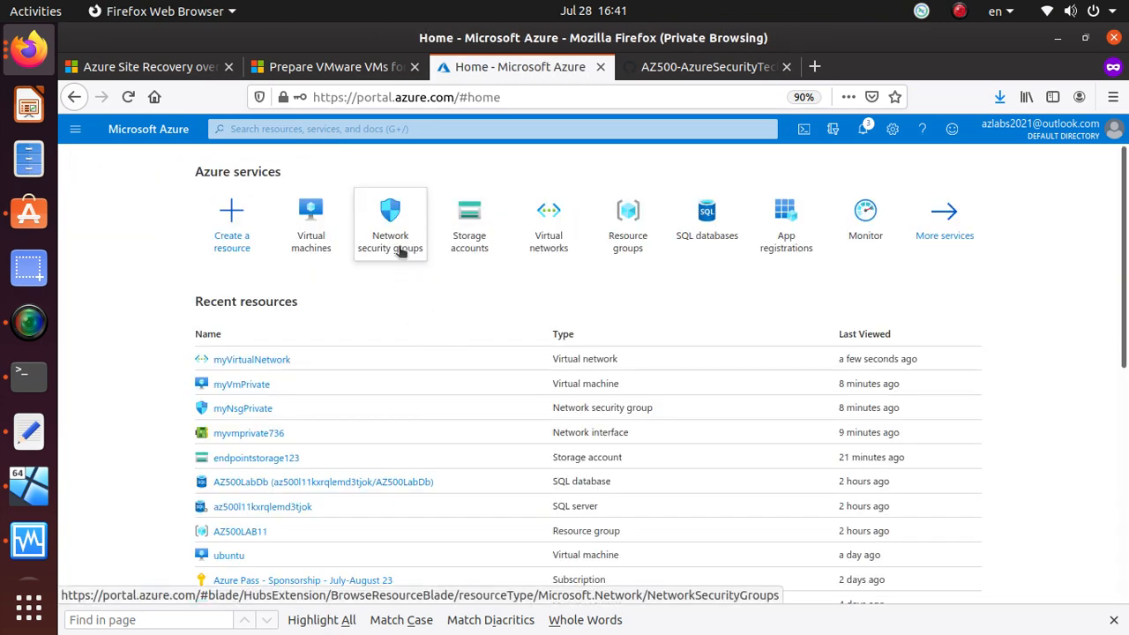
{"action": "left_click", "coordinate": [476, 255]}
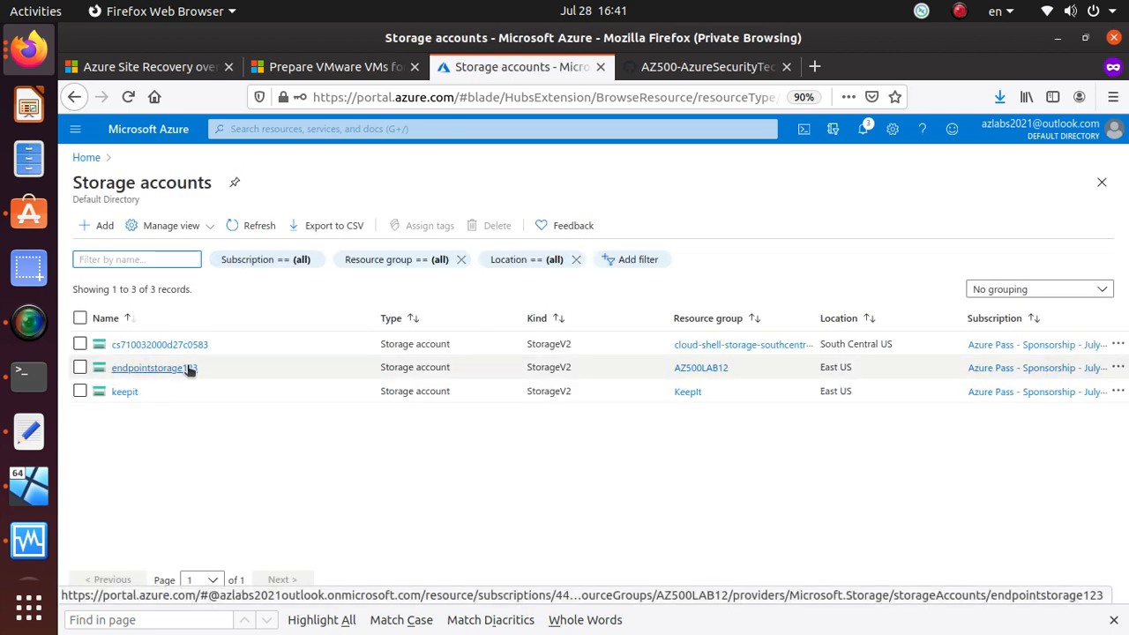
{"action": "left_click", "coordinate": [187, 367]}
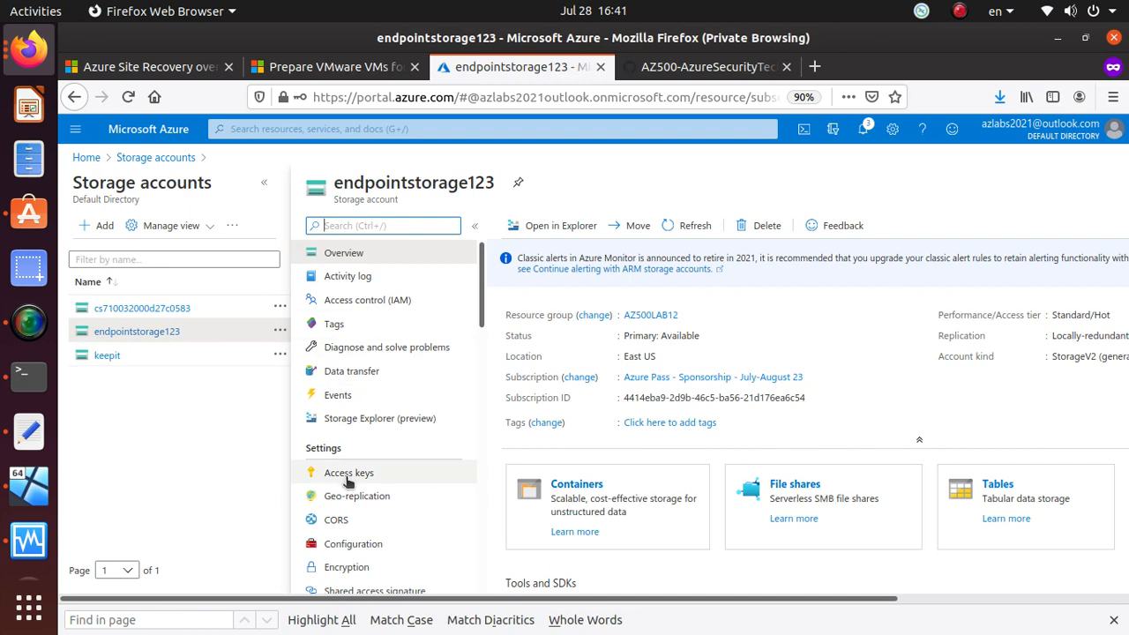
{"action": "scroll", "coordinate": [342, 467], "scroll_direction": "down", "scroll_amount": 4}
{"action": "scroll", "coordinate": [433, 459], "scroll_direction": "down", "scroll_amount": 5}
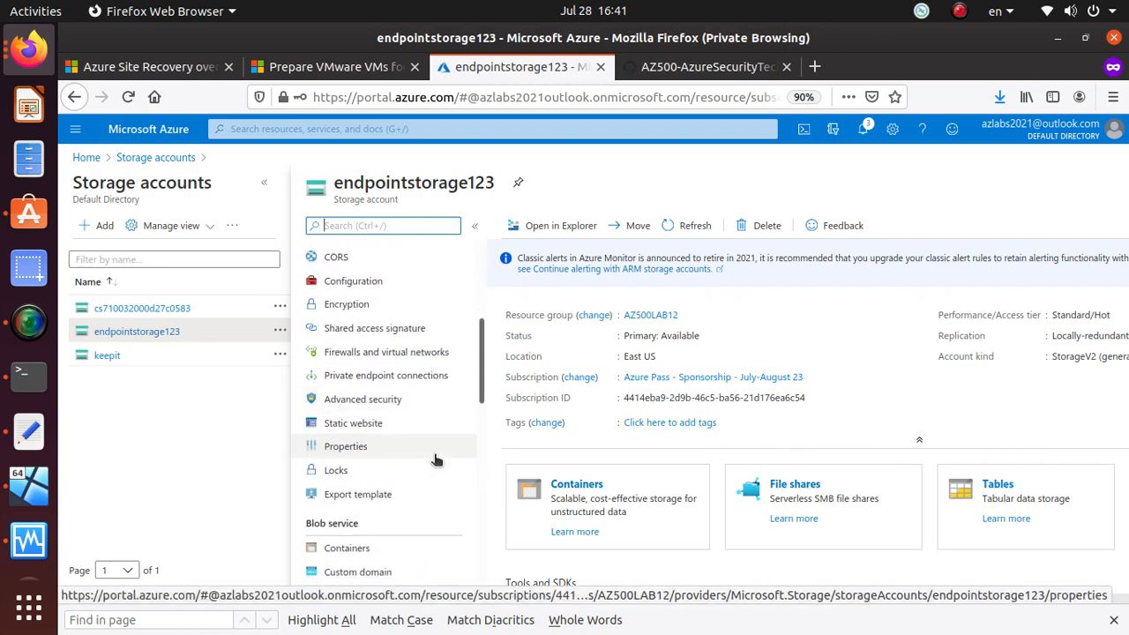
{"action": "scroll", "coordinate": [435, 460], "scroll_direction": "down", "scroll_amount": 9}
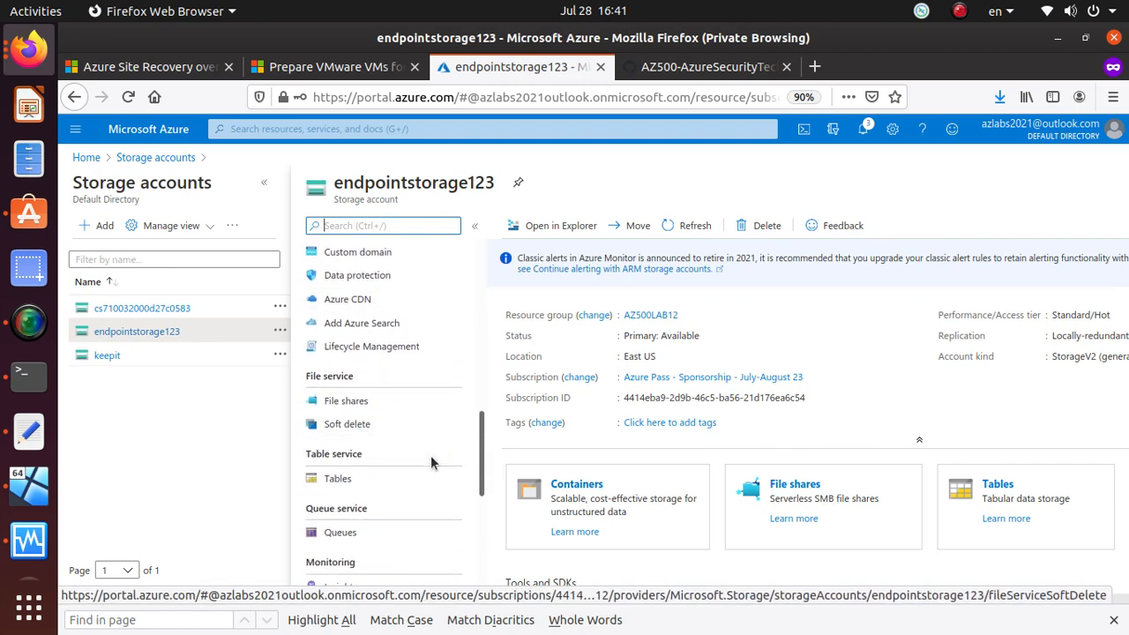
{"action": "scroll", "coordinate": [432, 459], "scroll_direction": "down", "scroll_amount": 1}
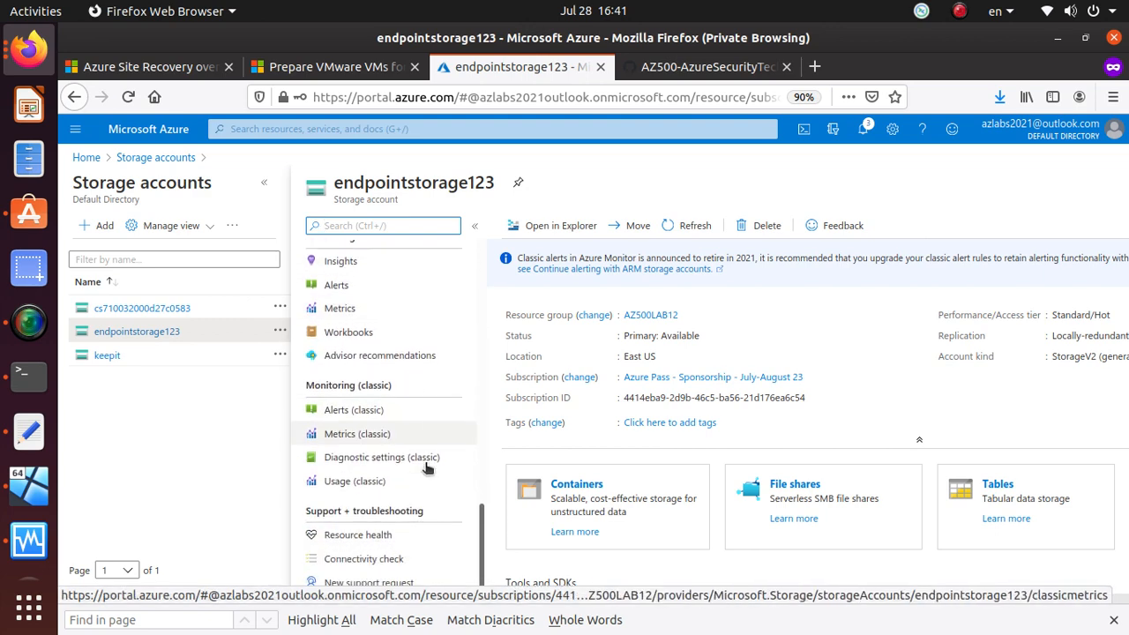
{"action": "scroll", "coordinate": [428, 460], "scroll_direction": "up", "scroll_amount": 5}
{"action": "scroll", "coordinate": [426, 460], "scroll_direction": "up", "scroll_amount": 8}
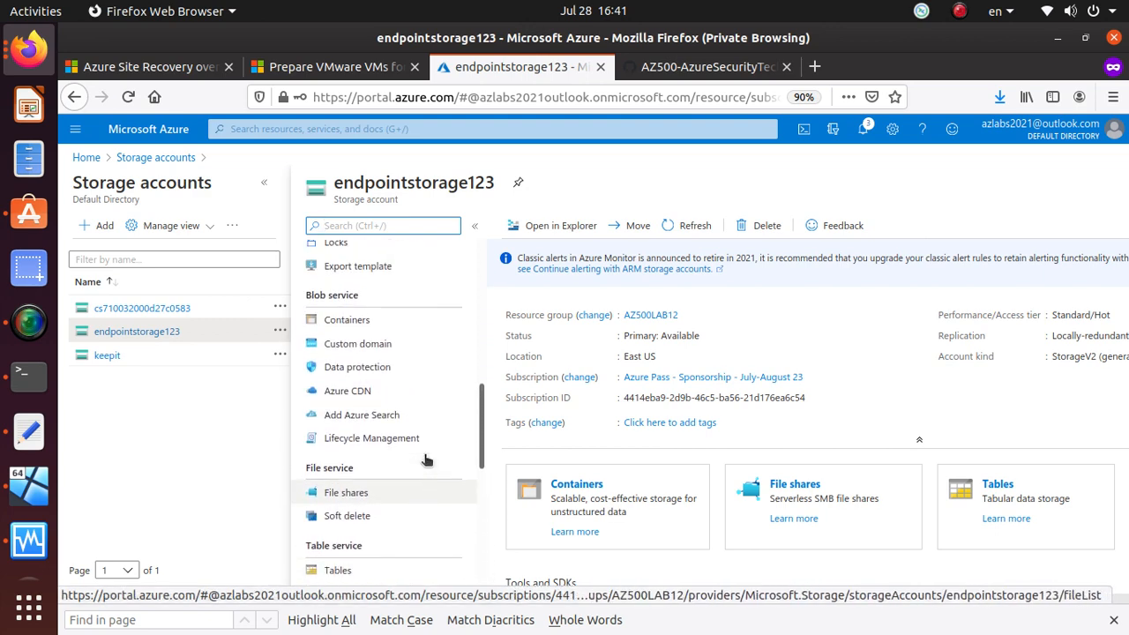
{"action": "scroll", "coordinate": [423, 456], "scroll_direction": "up", "scroll_amount": 3}
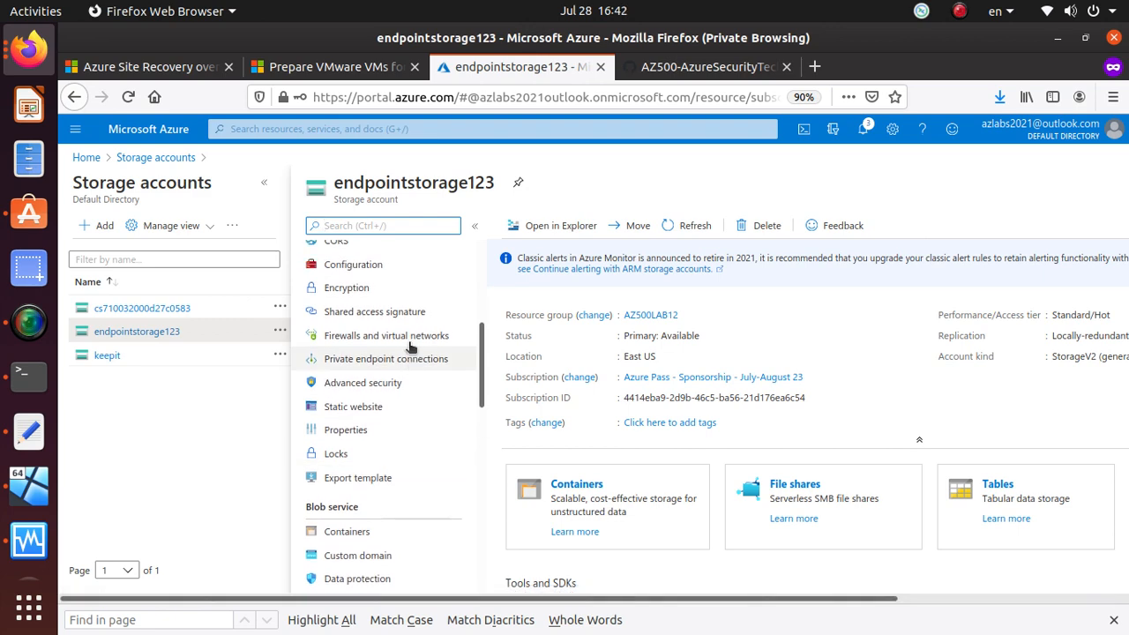
{"action": "left_click", "coordinate": [415, 338]}
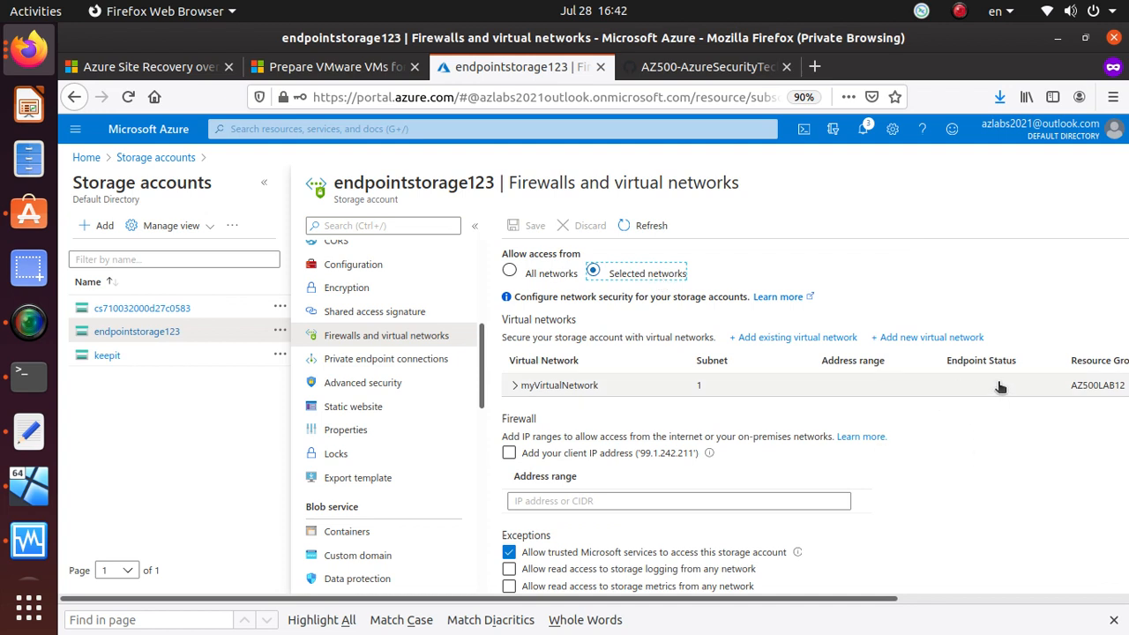
Expand myVirtualNetwork in the storage account's allowed networks and review its subnet, endpoint status, firewall and exception settings.
{"action": "left_click", "coordinate": [515, 386]}
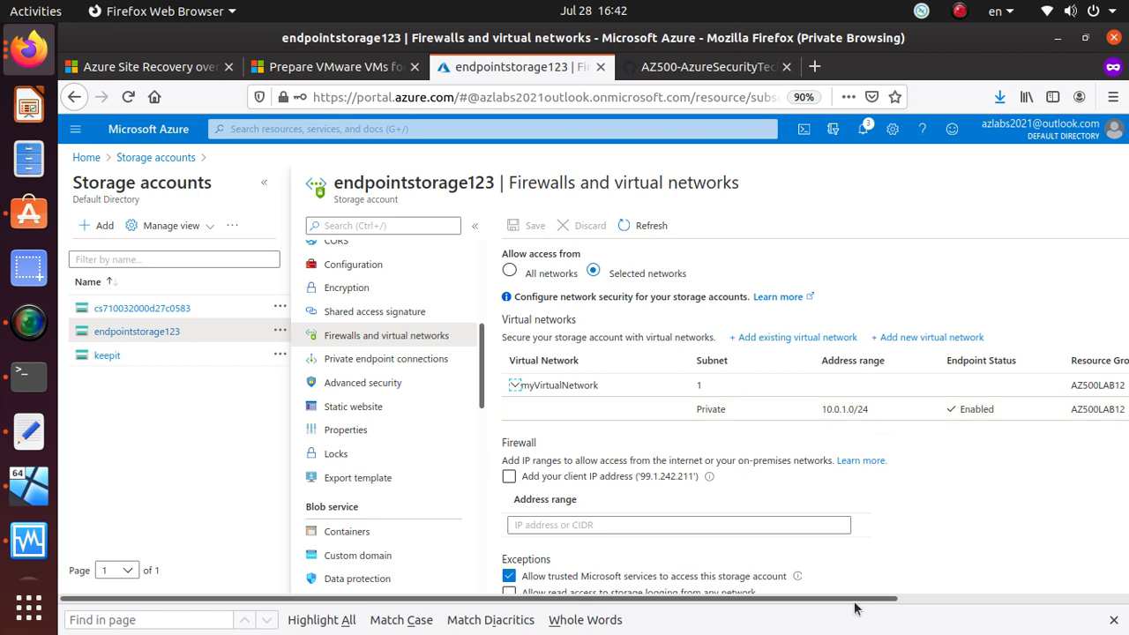
{"action": "left_click_drag", "start_coordinate": [887, 604], "coordinate": [682, 615]}
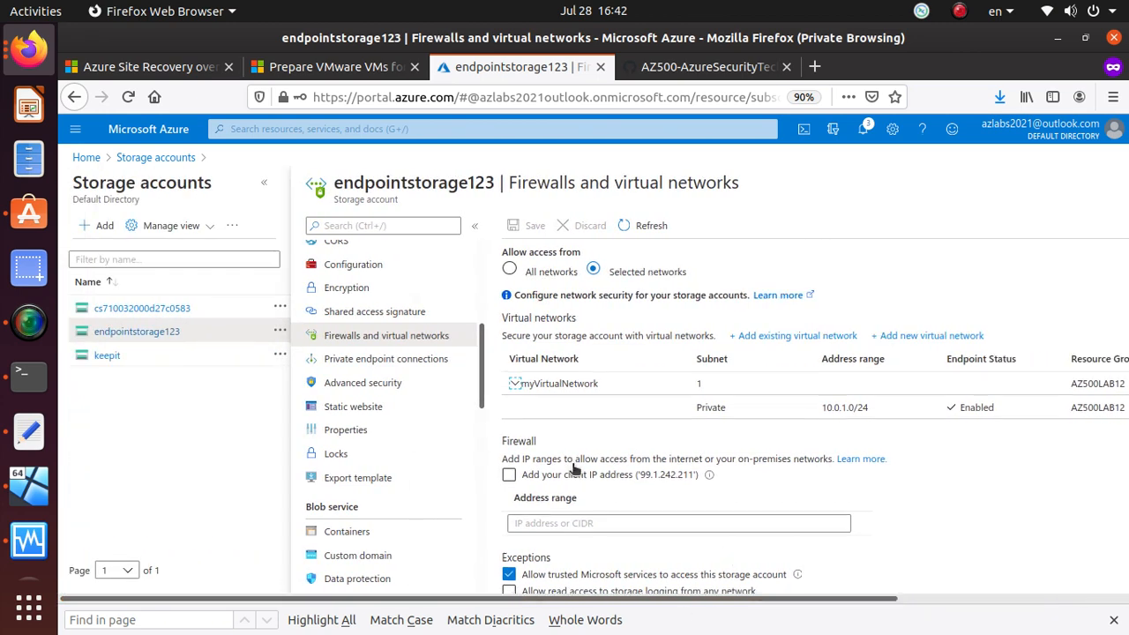
{"action": "scroll", "coordinate": [571, 468], "scroll_direction": "down", "scroll_amount": 3}
{"action": "scroll", "coordinate": [579, 466], "scroll_direction": "down", "scroll_amount": 2}
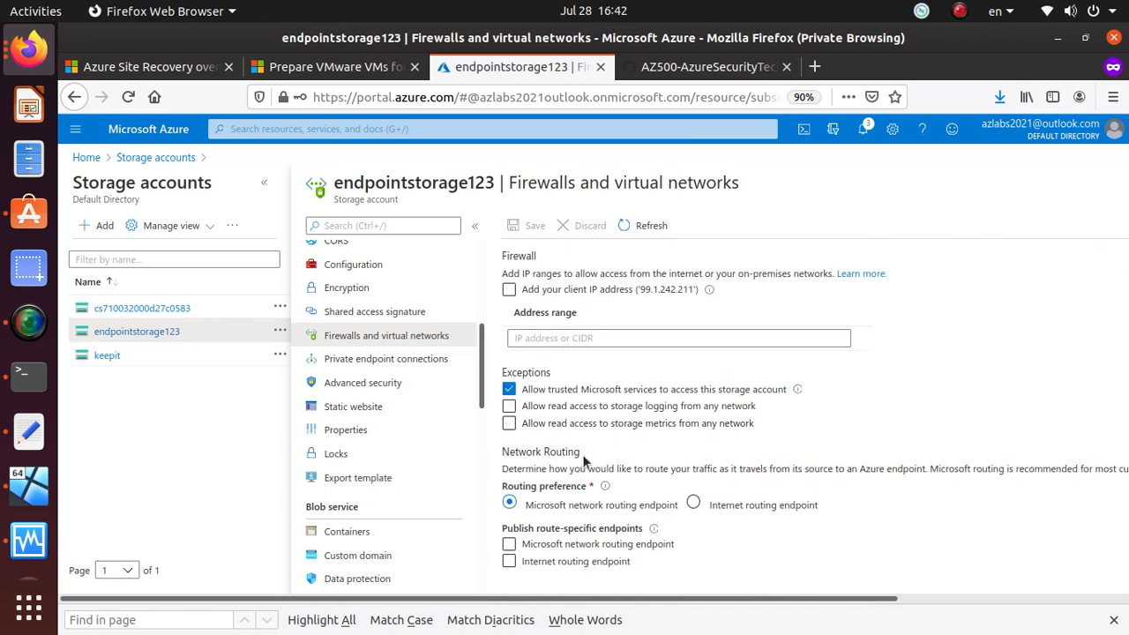
{"action": "scroll", "coordinate": [583, 460], "scroll_direction": "up", "scroll_amount": 5}
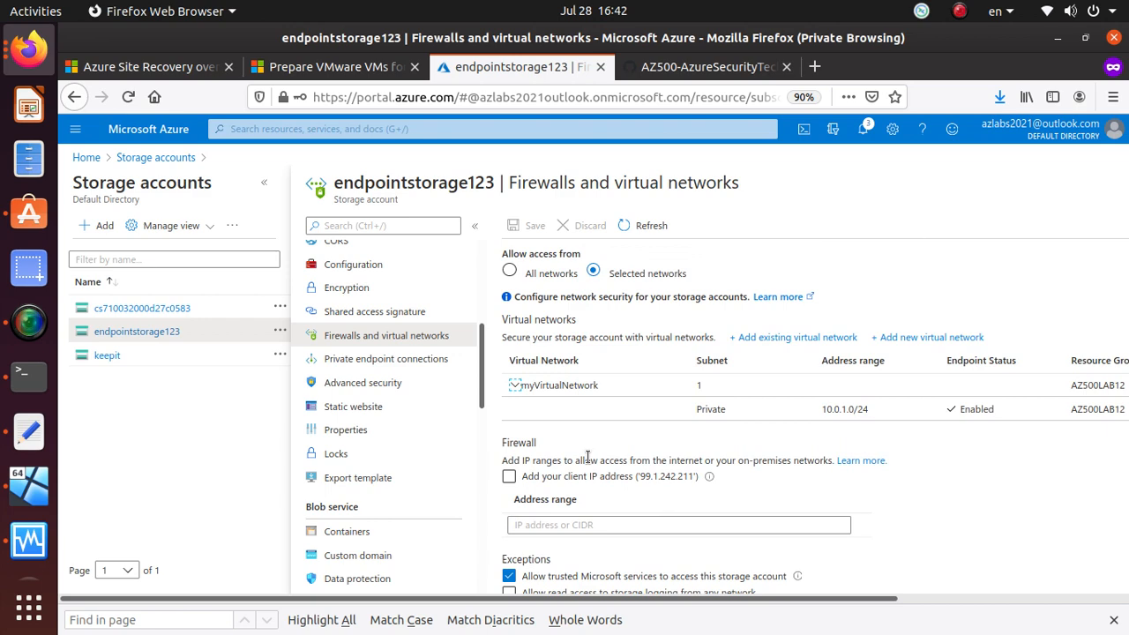
{"action": "scroll", "coordinate": [587, 459], "scroll_direction": "down", "scroll_amount": 1}
{"action": "scroll", "coordinate": [587, 459], "scroll_direction": "up", "scroll_amount": 1}
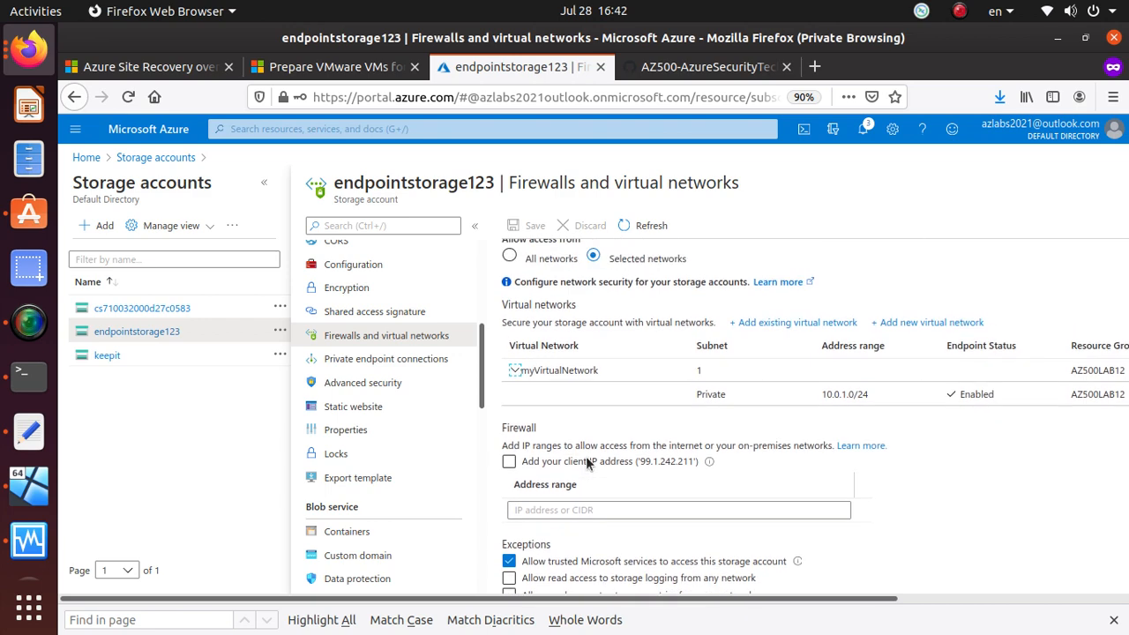
Return to the remote session, run the entire drive-mapping script in PowerShell ISE and open File Explorer.
{"action": "left_click", "coordinate": [27, 328]}
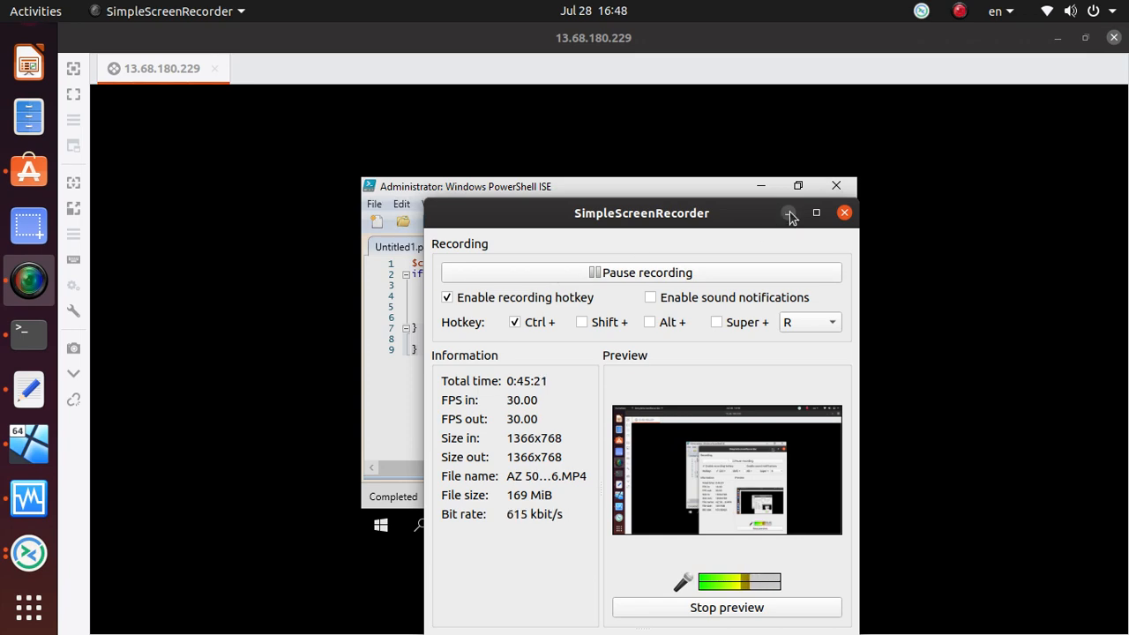
{"action": "left_click", "coordinate": [788, 213]}
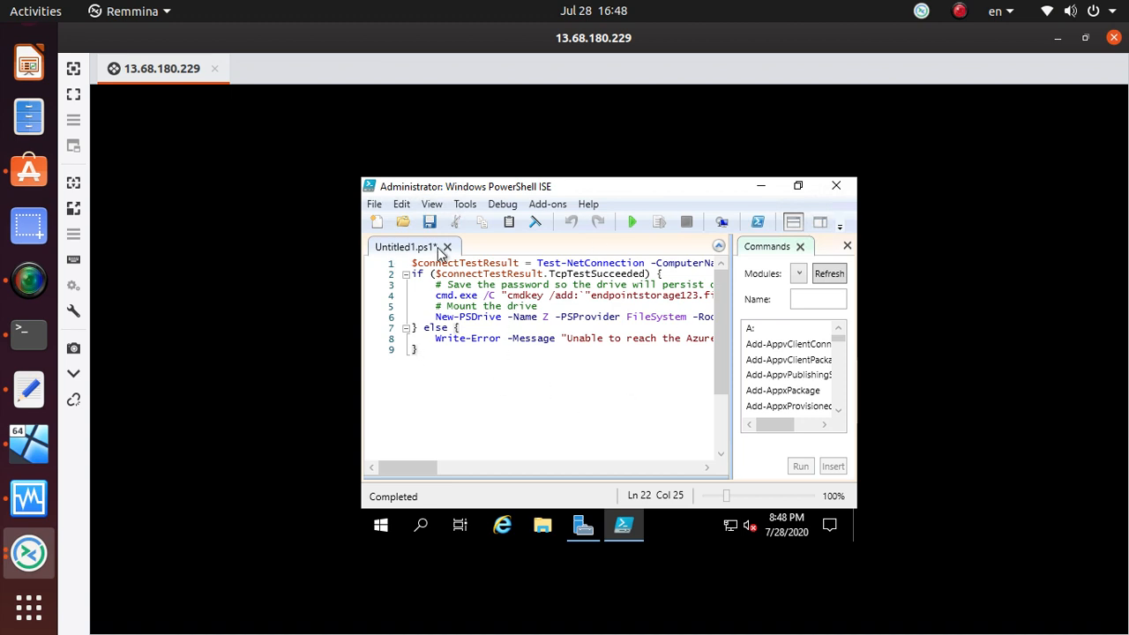
{"action": "left_click_drag", "start_coordinate": [424, 356], "coordinate": [376, 247]}
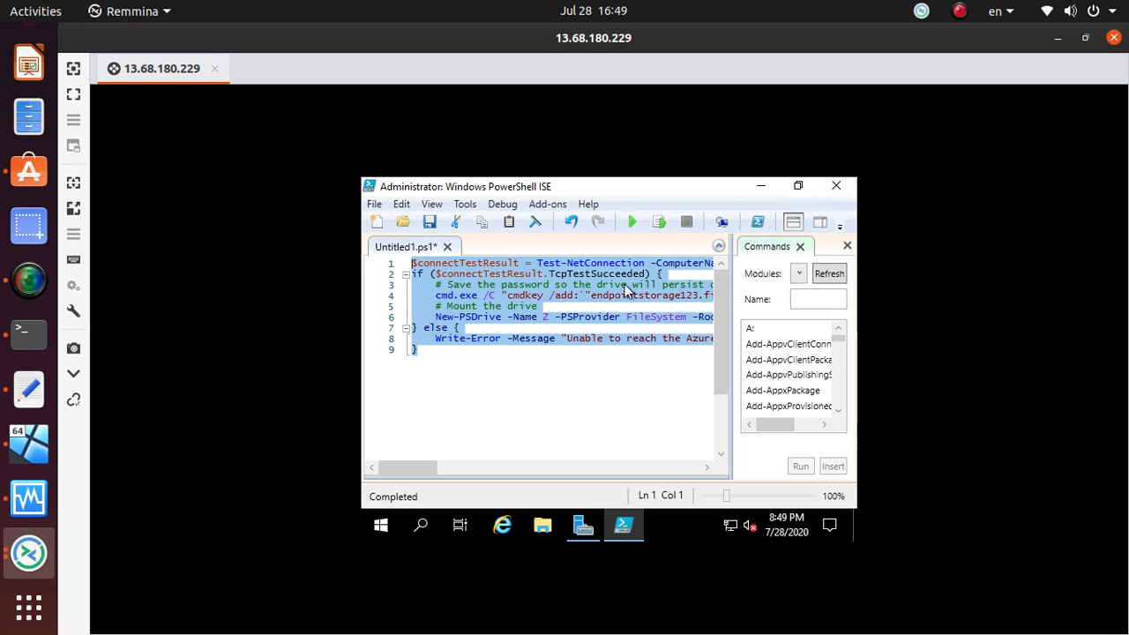
{"action": "left_click", "coordinate": [637, 222]}
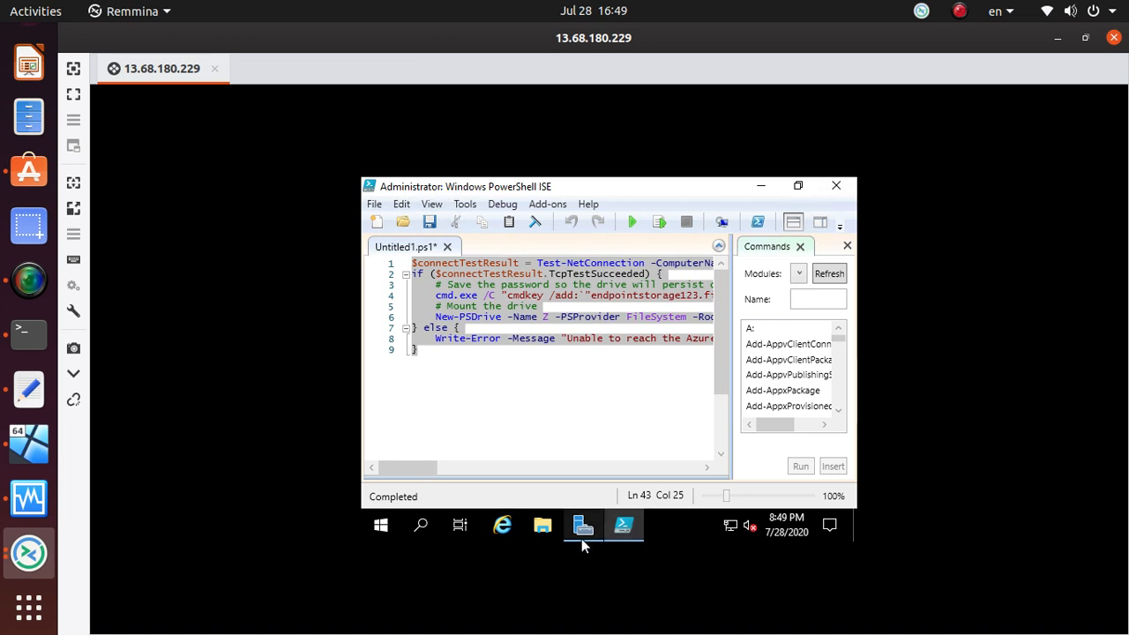
{"action": "left_click", "coordinate": [547, 527]}
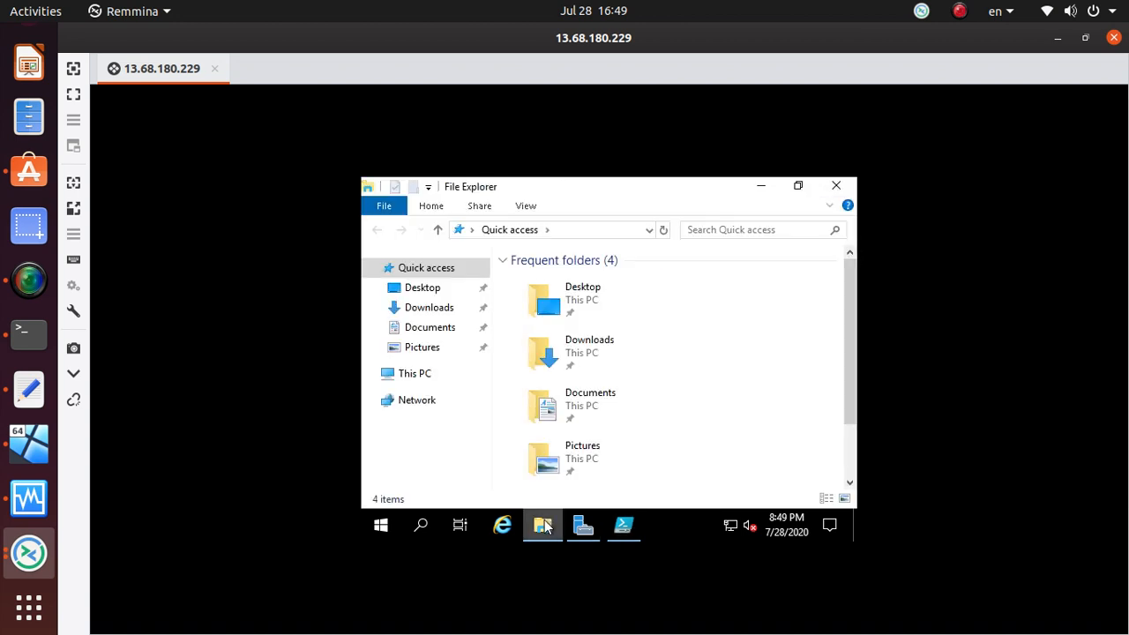
Open This PC in File Explorer and browse into the mapped my-file-share network location to verify the drive mapping.
{"action": "left_click", "coordinate": [422, 377]}
{"action": "scroll", "coordinate": [697, 430], "scroll_direction": "down", "scroll_amount": 5}
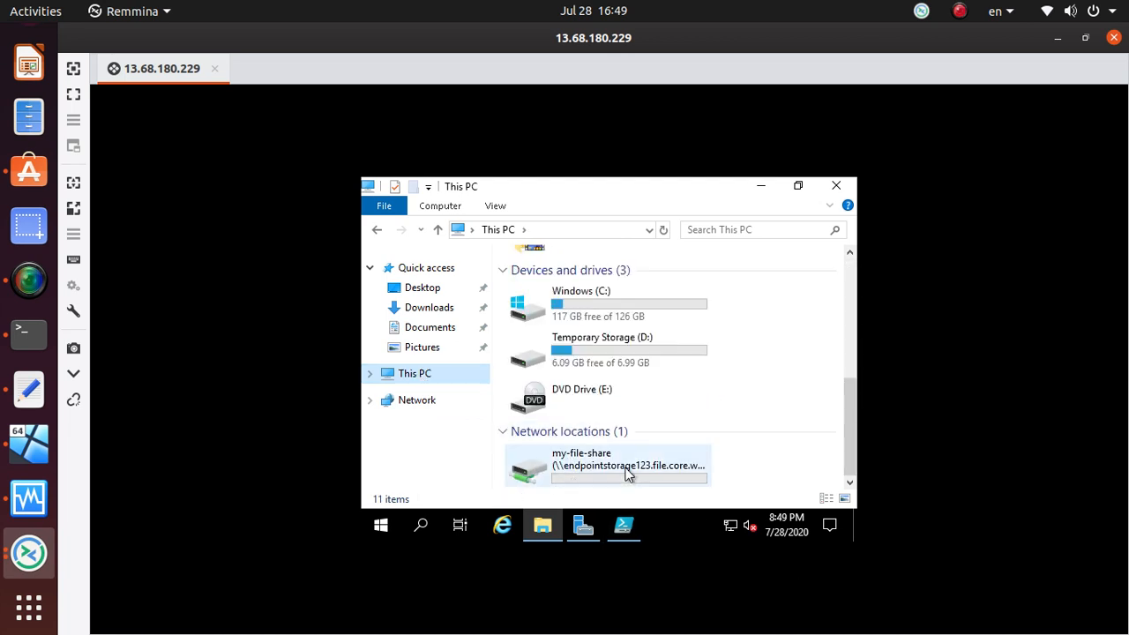
{"action": "double_click", "coordinate": [655, 469]}
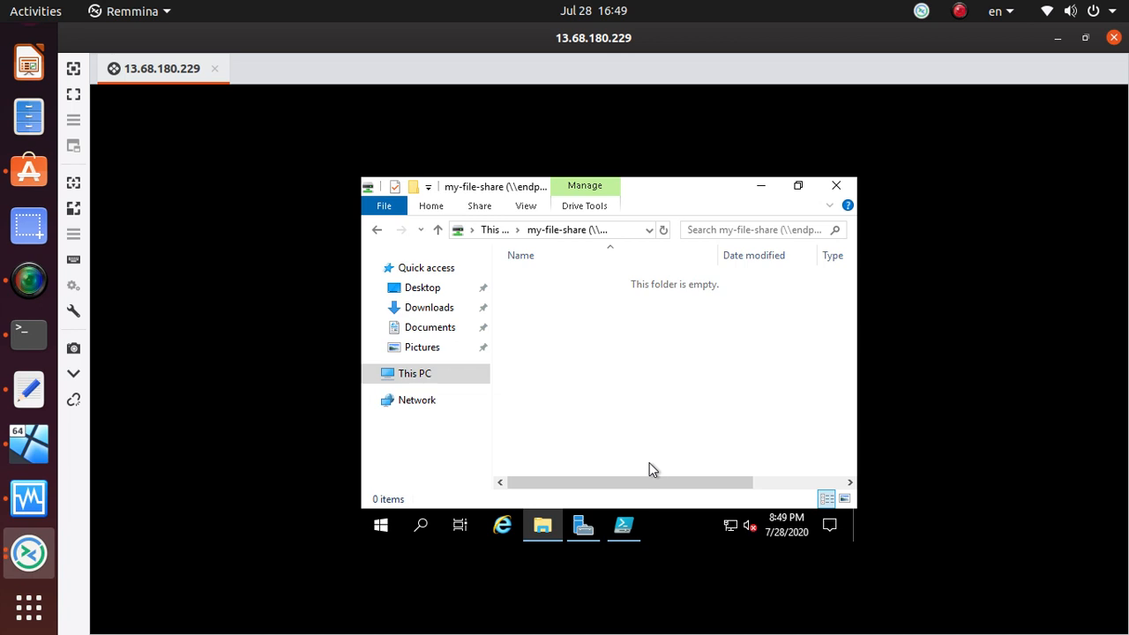
Review the drive-mapping script in PowerShell ISE, including its port and persistence options, and return to the mapped share in File Explorer.
{"action": "left_click", "coordinate": [625, 526]}
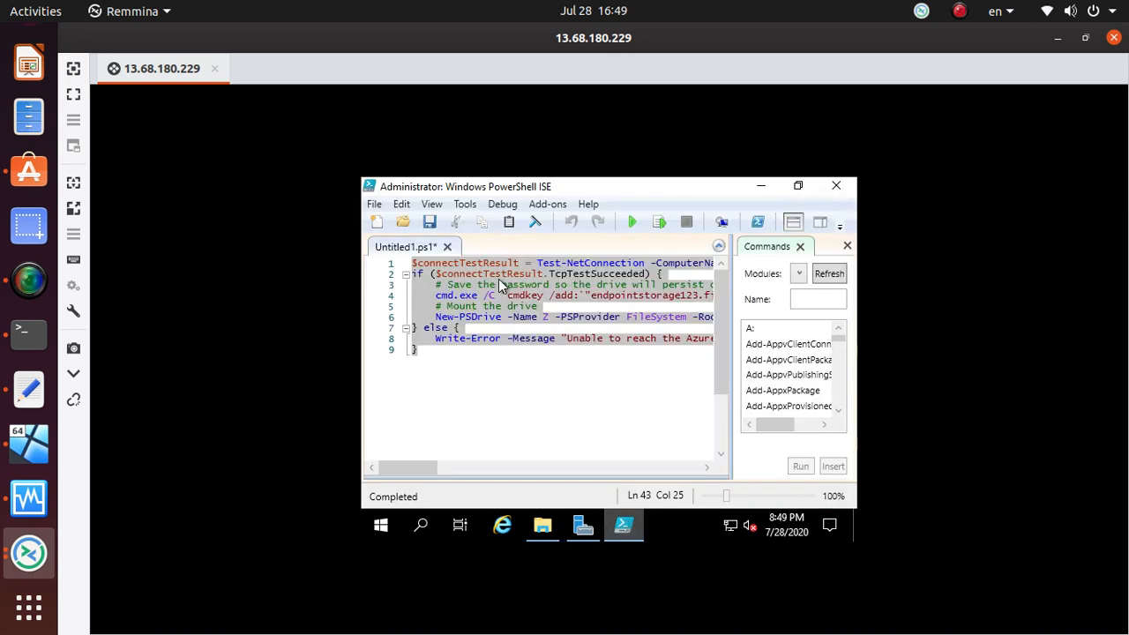
{"action": "left_click", "coordinate": [499, 403]}
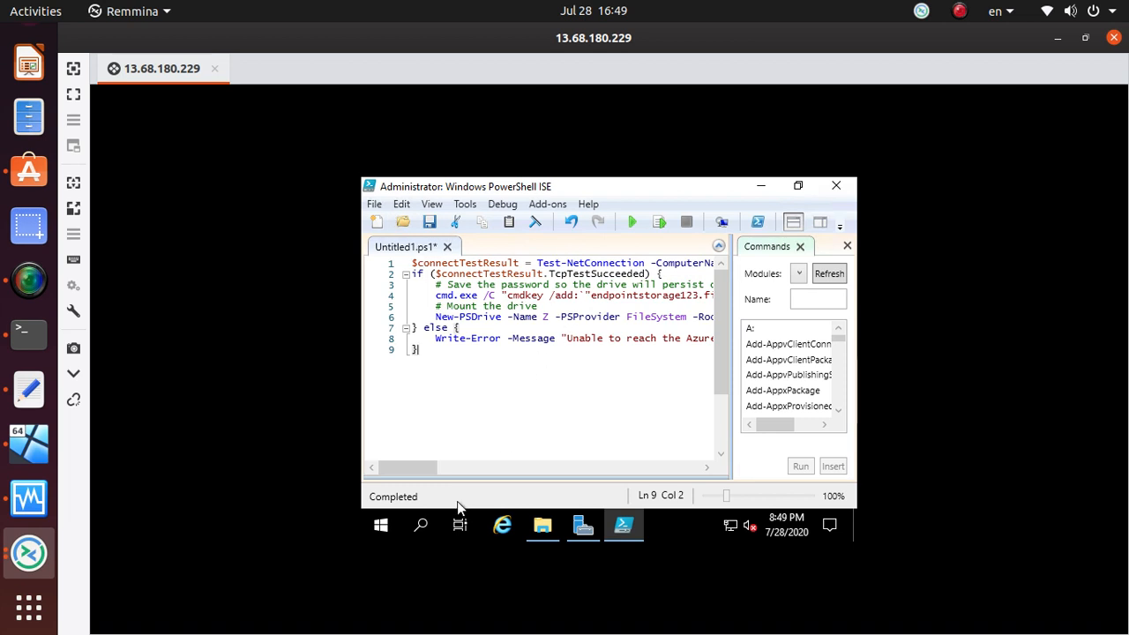
{"action": "left_click_drag", "start_coordinate": [436, 469], "coordinate": [513, 453]}
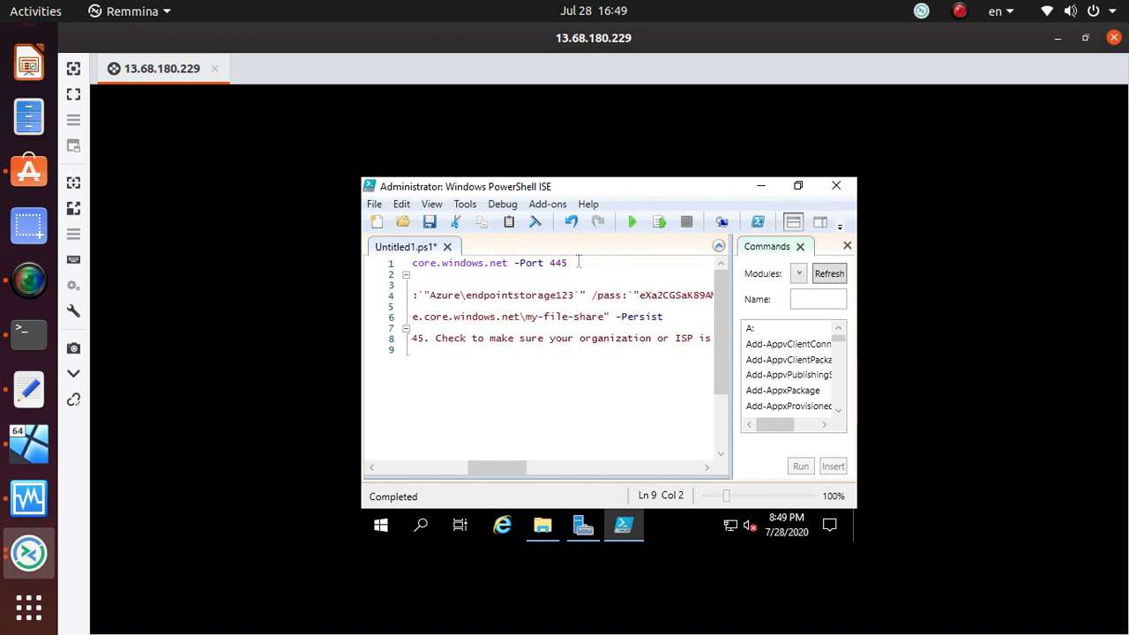
{"action": "left_click_drag", "start_coordinate": [578, 262], "coordinate": [252, 259]}
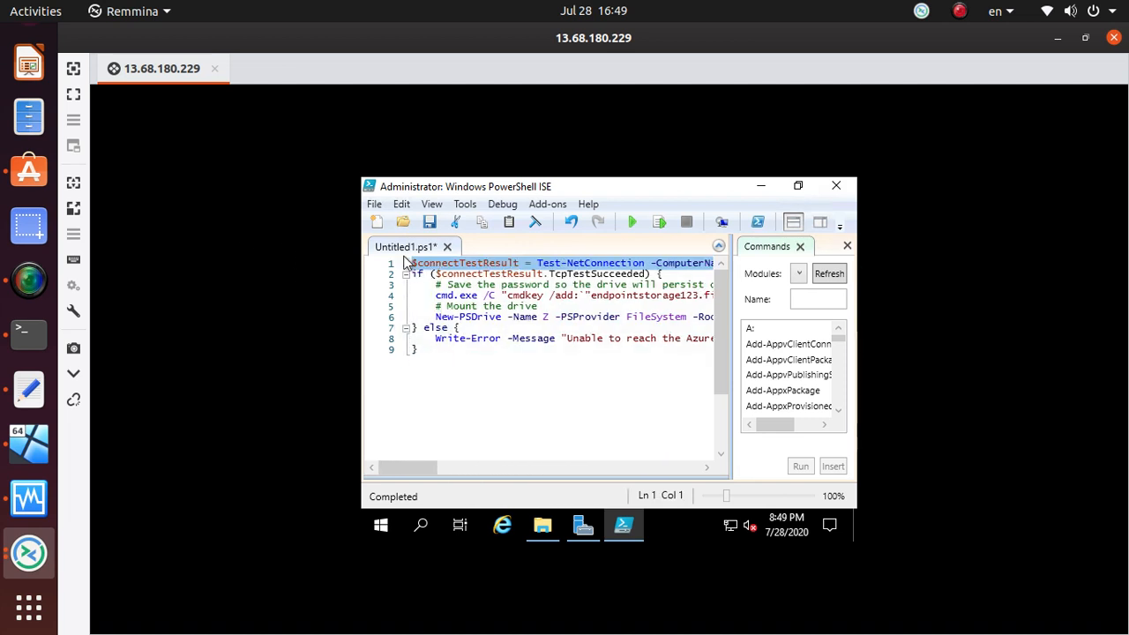
{"action": "left_click_drag", "start_coordinate": [418, 351], "coordinate": [385, 265]}
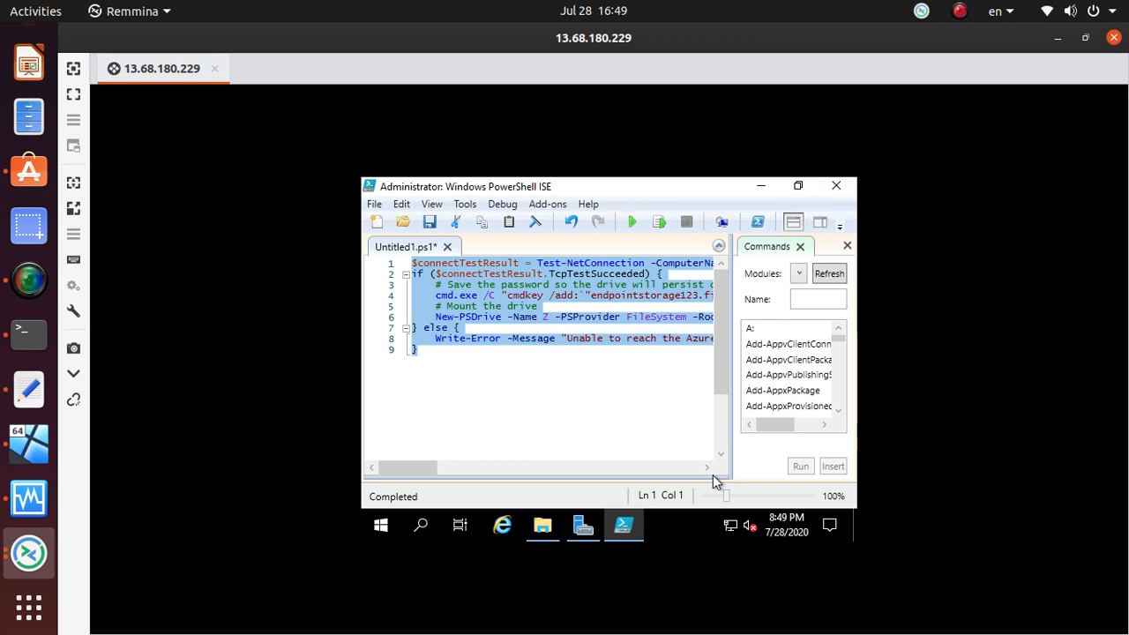
{"action": "mouse_move", "coordinate": [592, 535]}
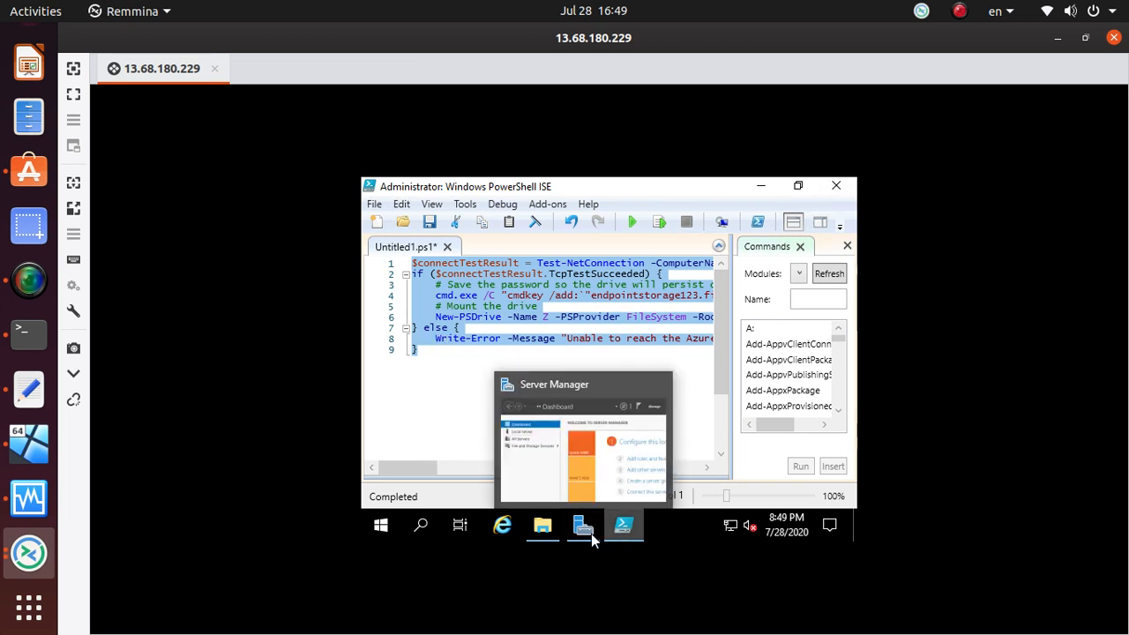
{"action": "left_click", "coordinate": [543, 526]}
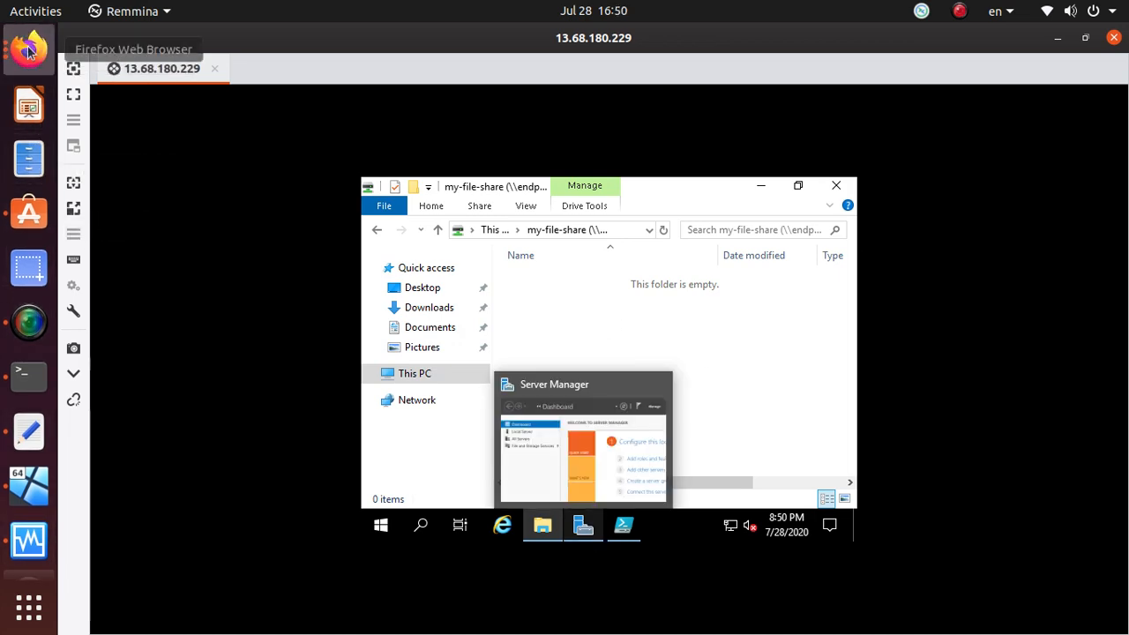
{"action": "left_click", "coordinate": [29, 43]}
{"action": "left_click", "coordinate": [697, 67]}
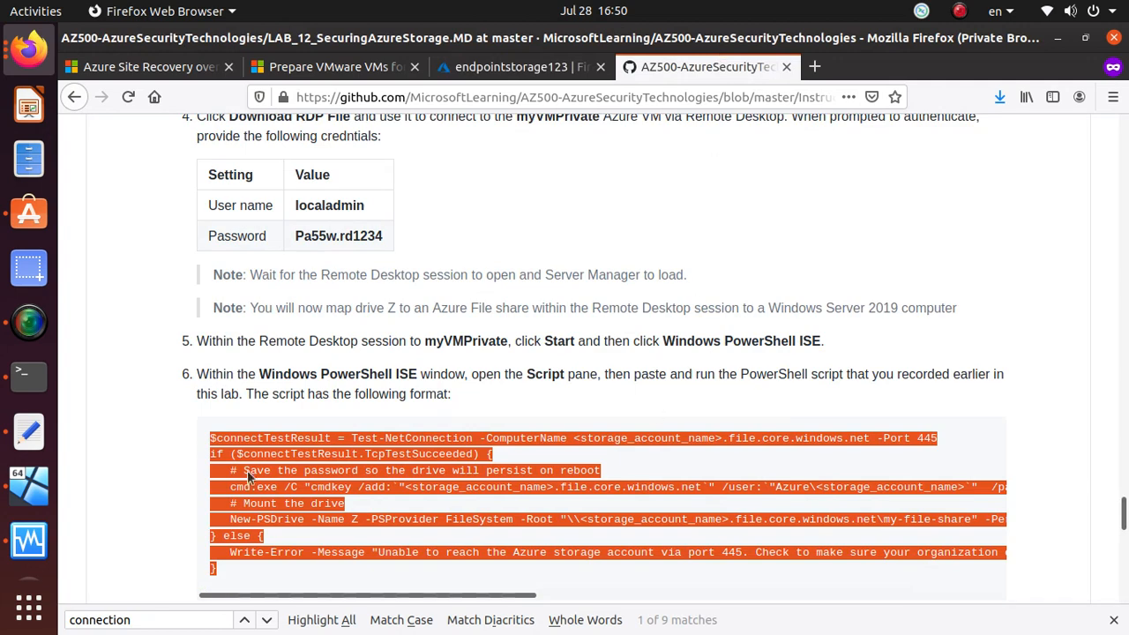
{"action": "scroll", "coordinate": [243, 450], "scroll_direction": "down", "scroll_amount": 6}
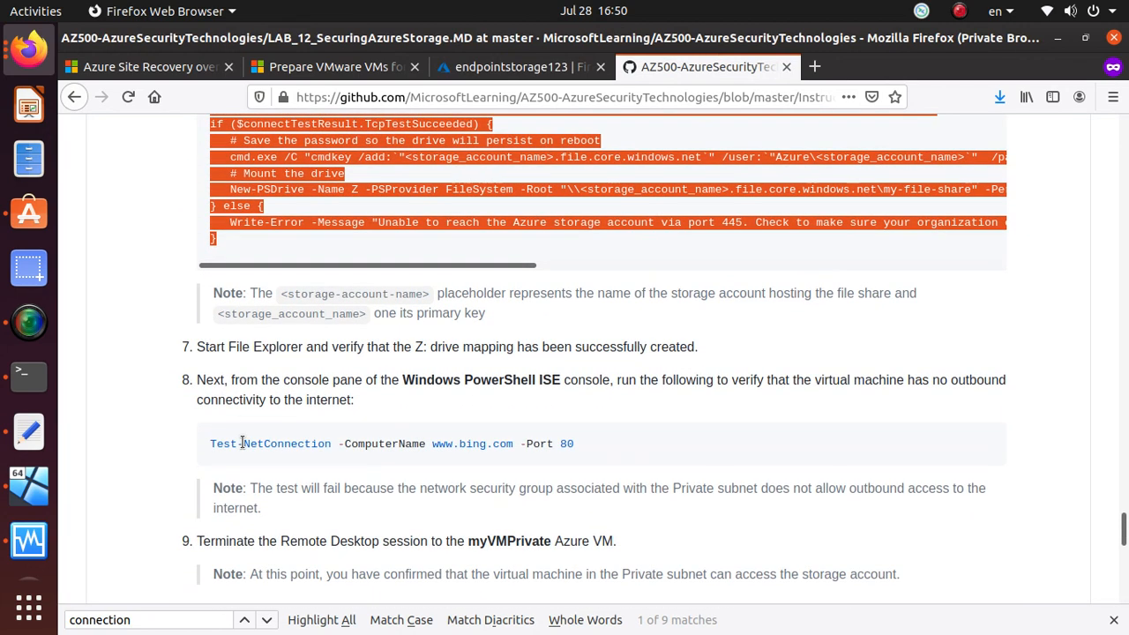
{"action": "triple_click", "coordinate": [443, 346]}
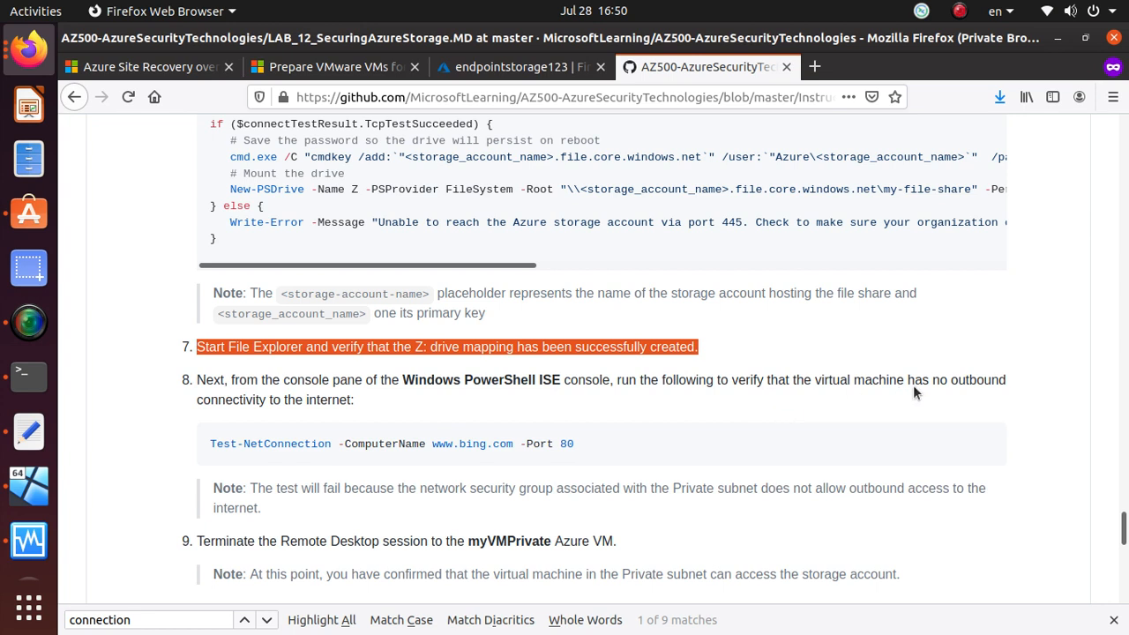
{"action": "triple_click", "coordinate": [508, 445]}
{"action": "left_click", "coordinate": [546, 460]}
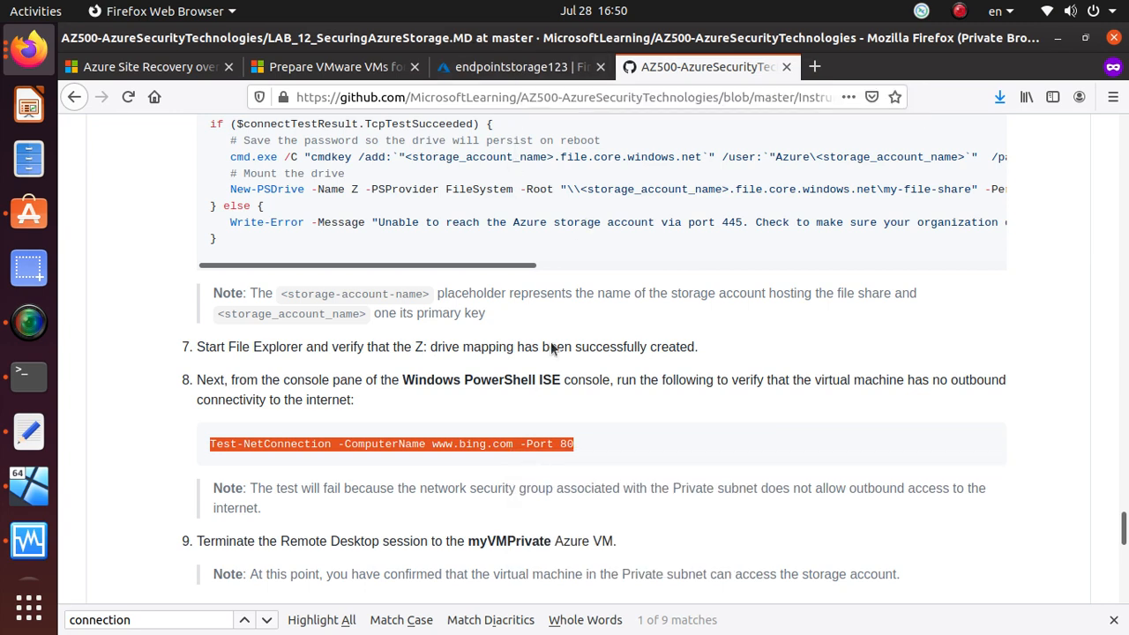
{"action": "key", "text": "alt+Tab"}
{"action": "key", "text": "alt+Tab"}
{"action": "key", "text": "alt+Tab"}
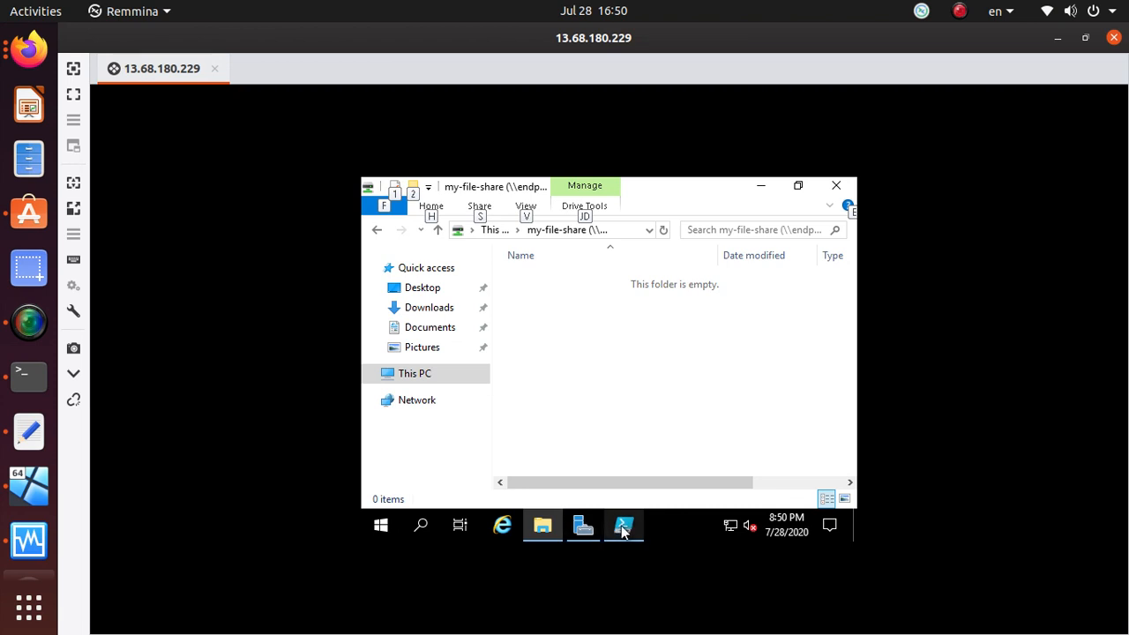
{"action": "left_click", "coordinate": [618, 527]}
{"action": "left_click", "coordinate": [435, 359]}
{"action": "left_click_drag", "start_coordinate": [435, 359], "coordinate": [293, 166]}
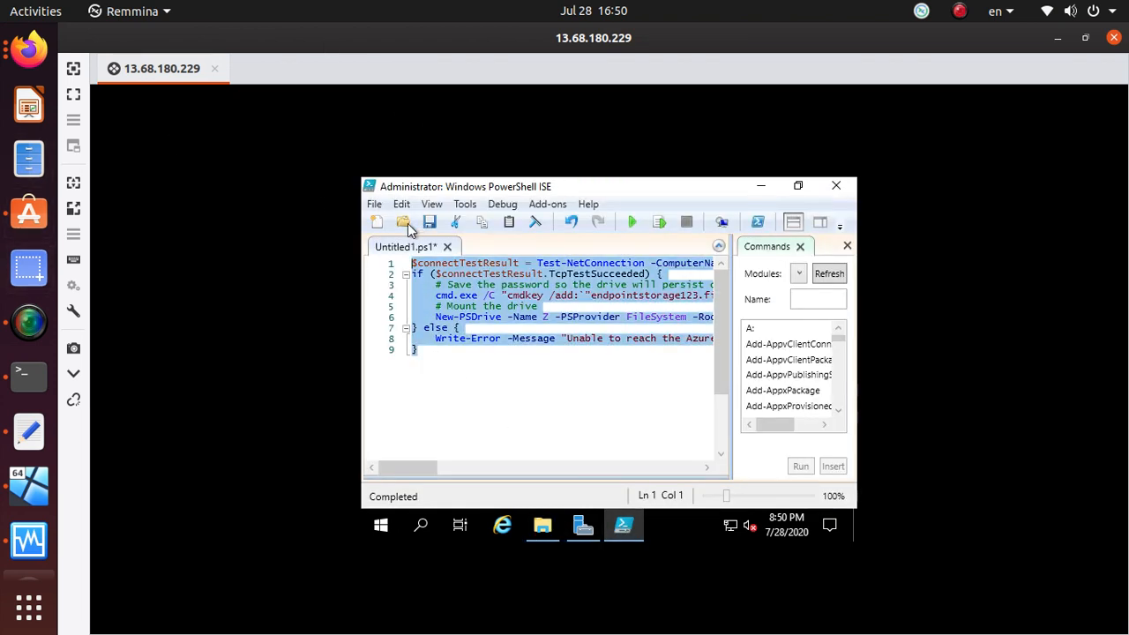
{"action": "left_click", "coordinate": [377, 222]}
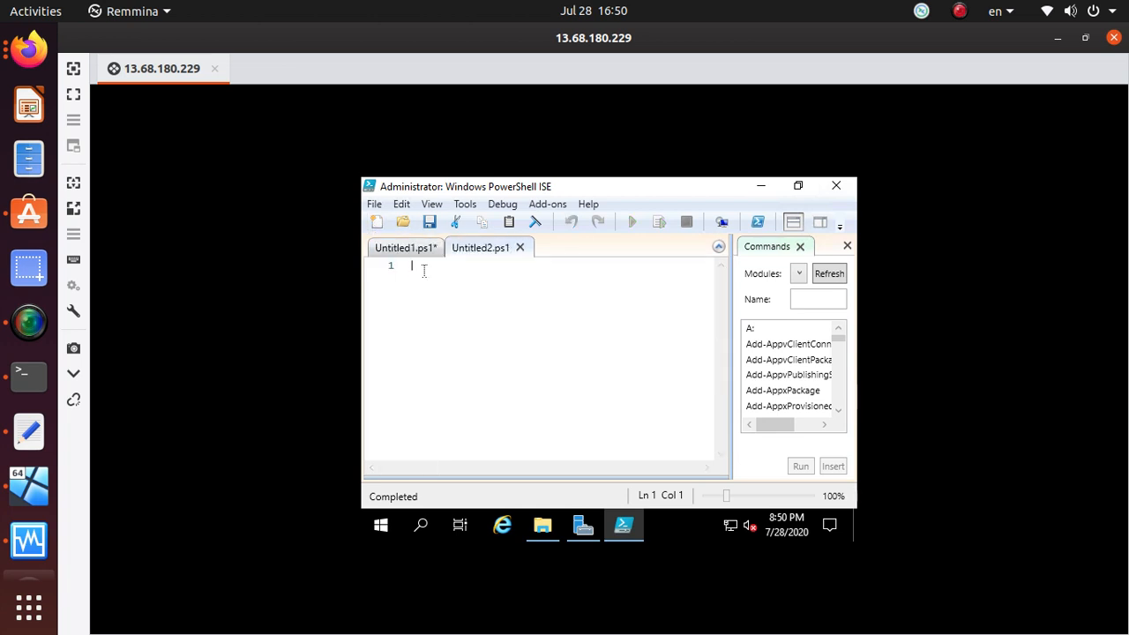
{"action": "key", "text": "ctrl+v"}
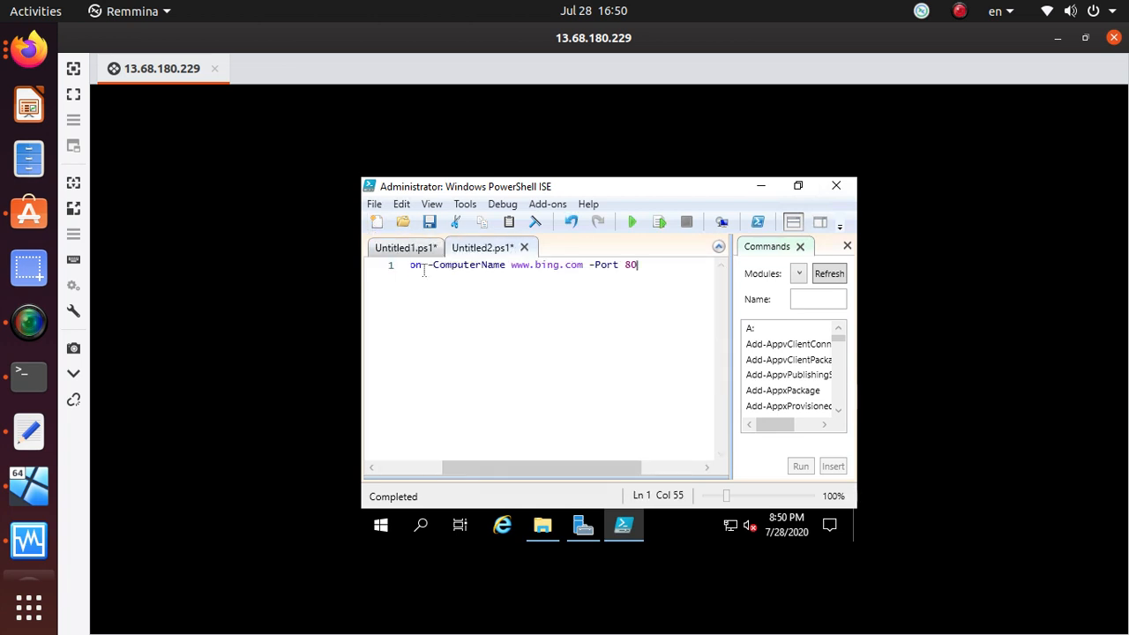
{"action": "left_click", "coordinate": [633, 223]}
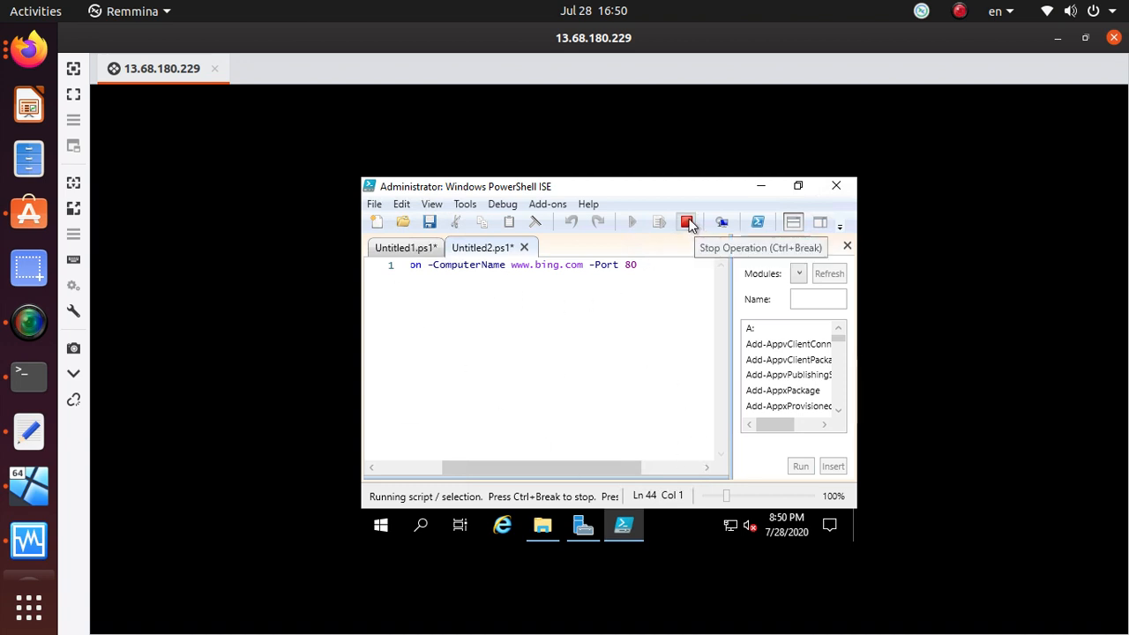
Review the full Test-NetConnection command line in the new script.
{"action": "left_click_drag", "start_coordinate": [648, 266], "coordinate": [357, 258]}
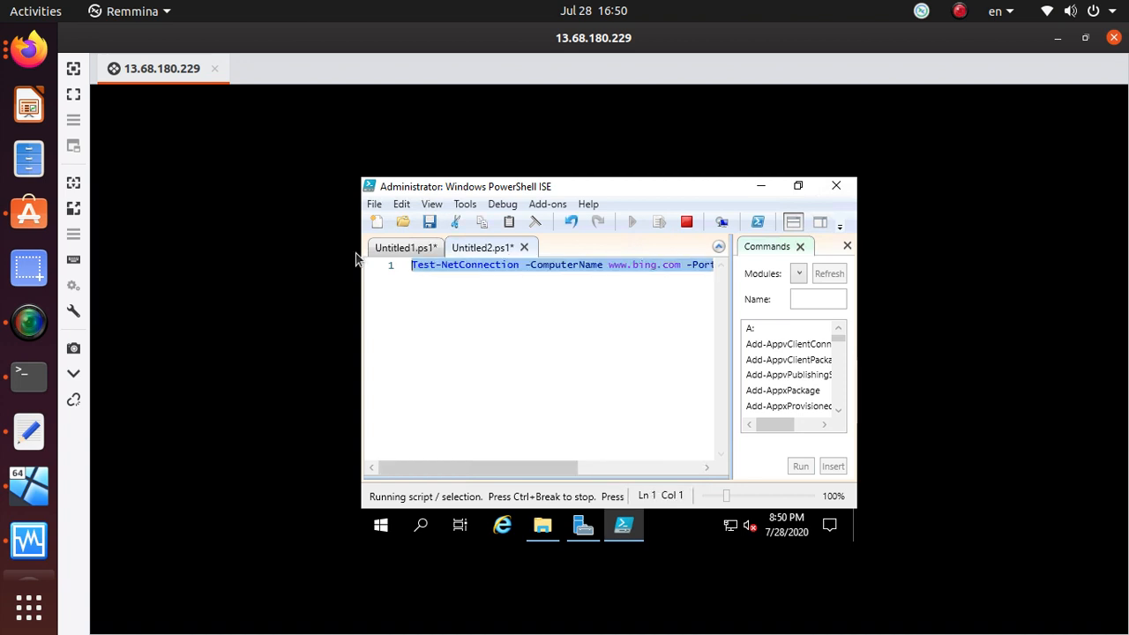
{"action": "left_click_drag", "start_coordinate": [524, 473], "coordinate": [743, 469]}
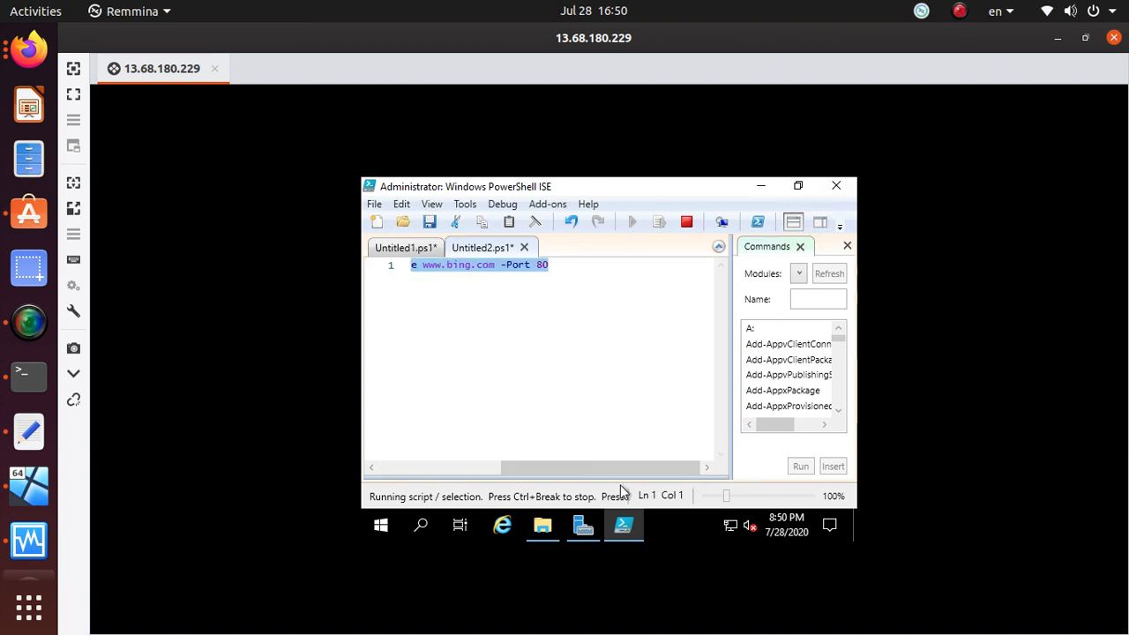
{"action": "left_click_drag", "start_coordinate": [619, 471], "coordinate": [372, 470]}
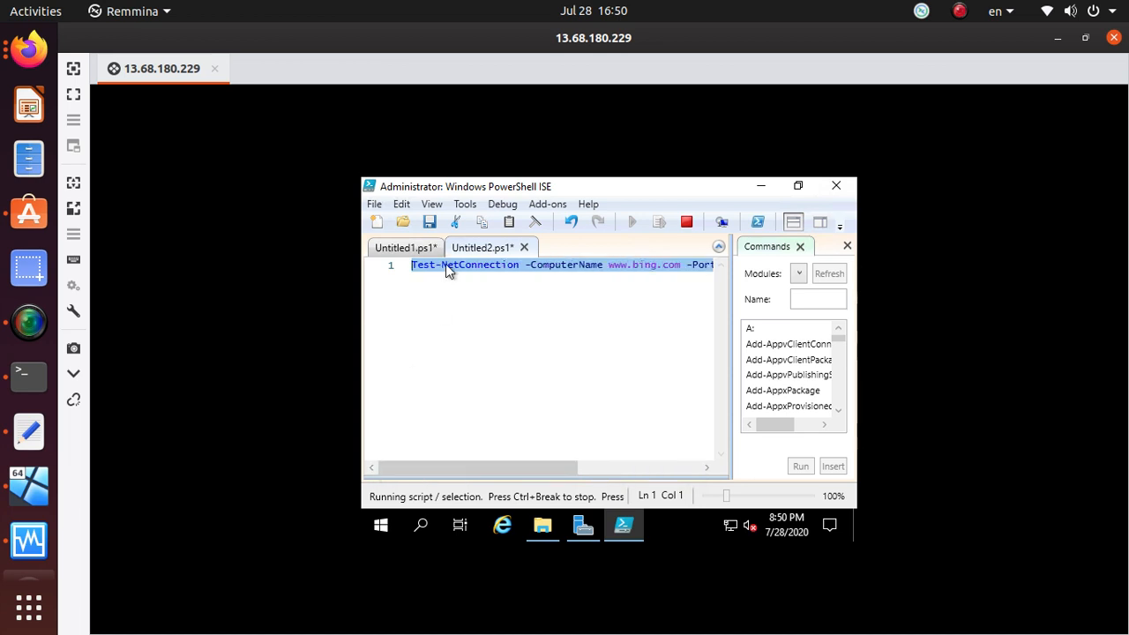
{"action": "left_click", "coordinate": [421, 526]}
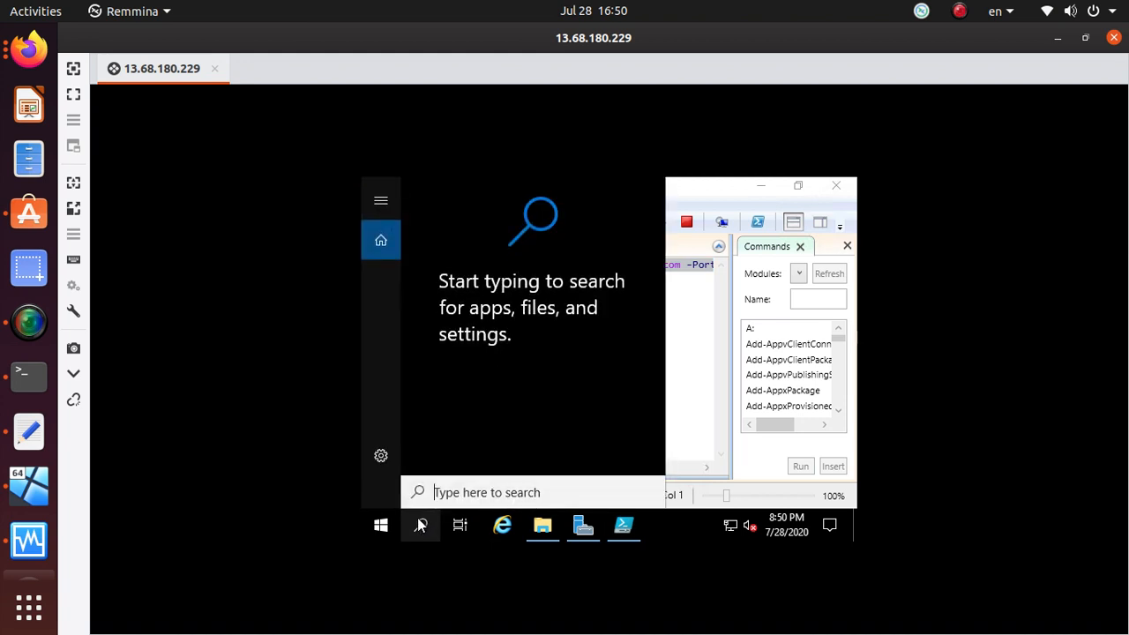
{"action": "type", "text": "pow"}
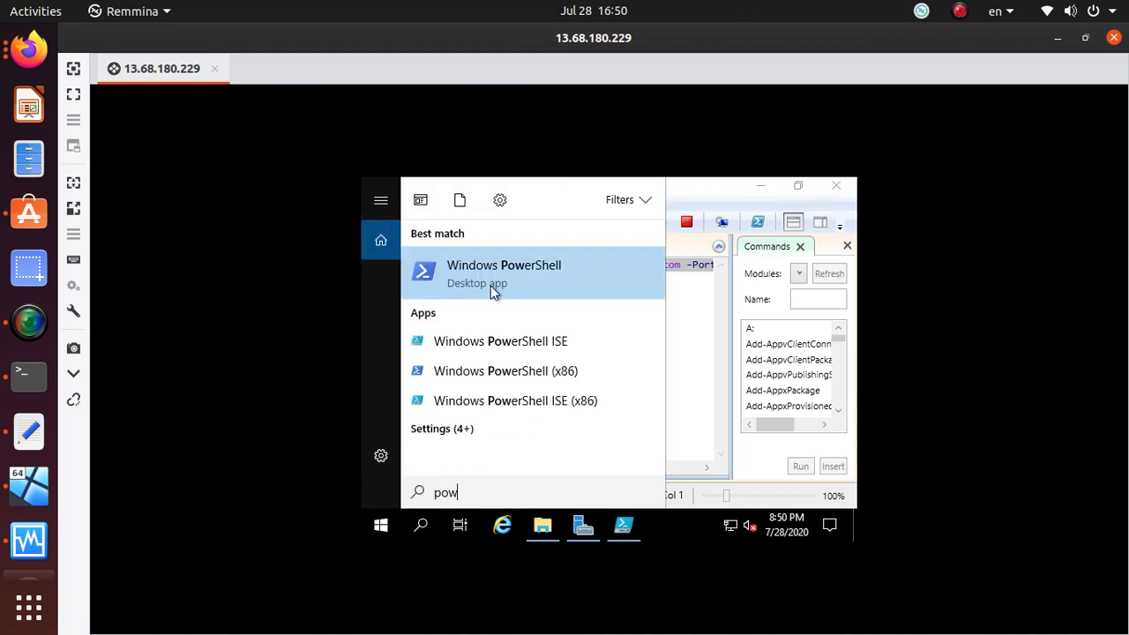
{"action": "left_click", "coordinate": [491, 287]}
{"action": "key", "text": "ctrl+v"}
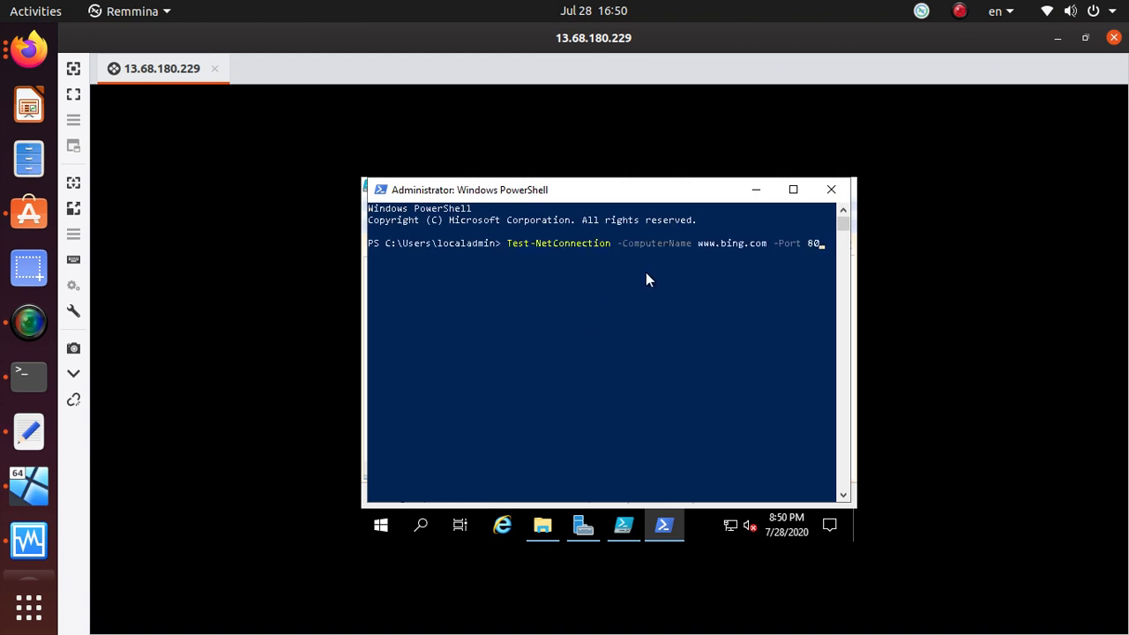
{"action": "key", "text": "Return"}
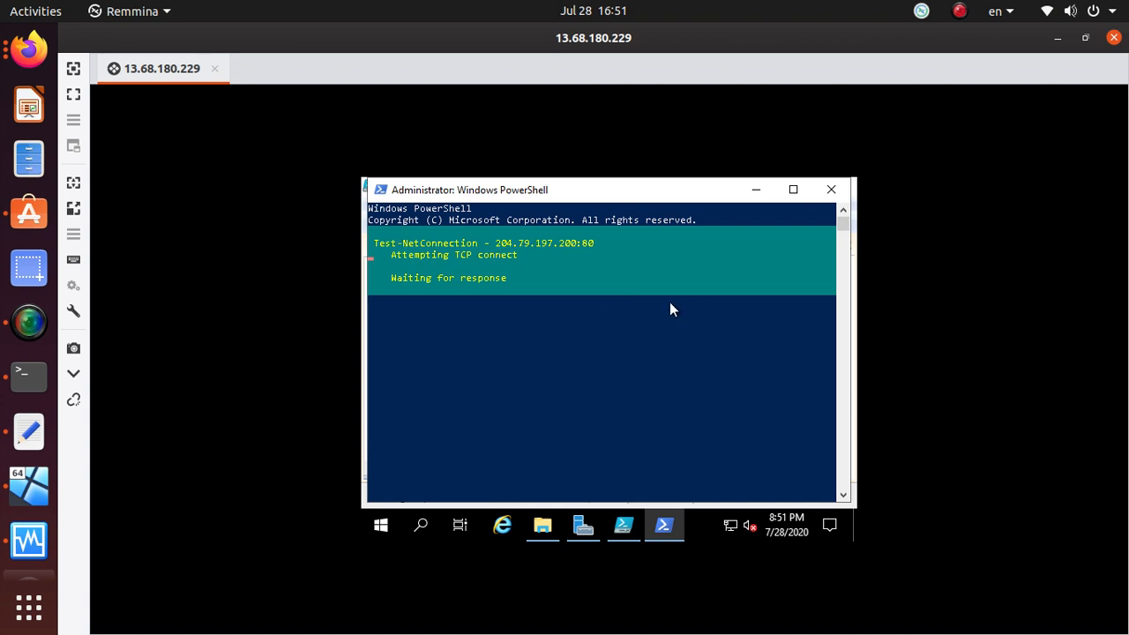
Switch to Firefox, read step 9 of the lab on ending the myVMPrivate session, and show endpointstorage123's network settings.
{"action": "key", "text": "alt+Tab"}
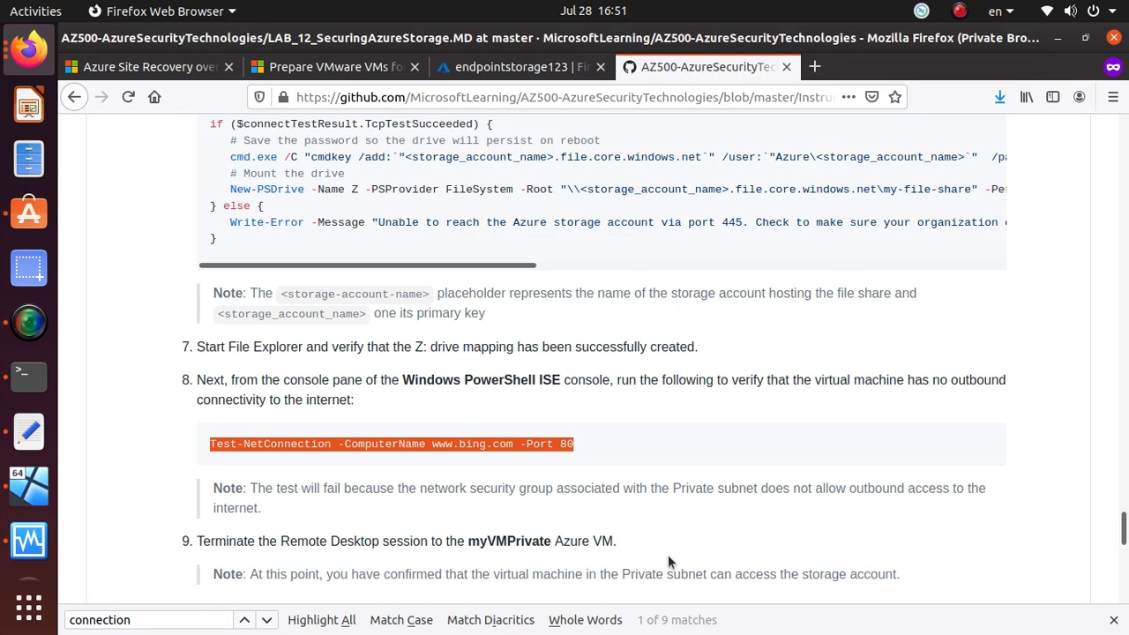
{"action": "scroll", "coordinate": [379, 371], "scroll_direction": "down", "scroll_amount": 4}
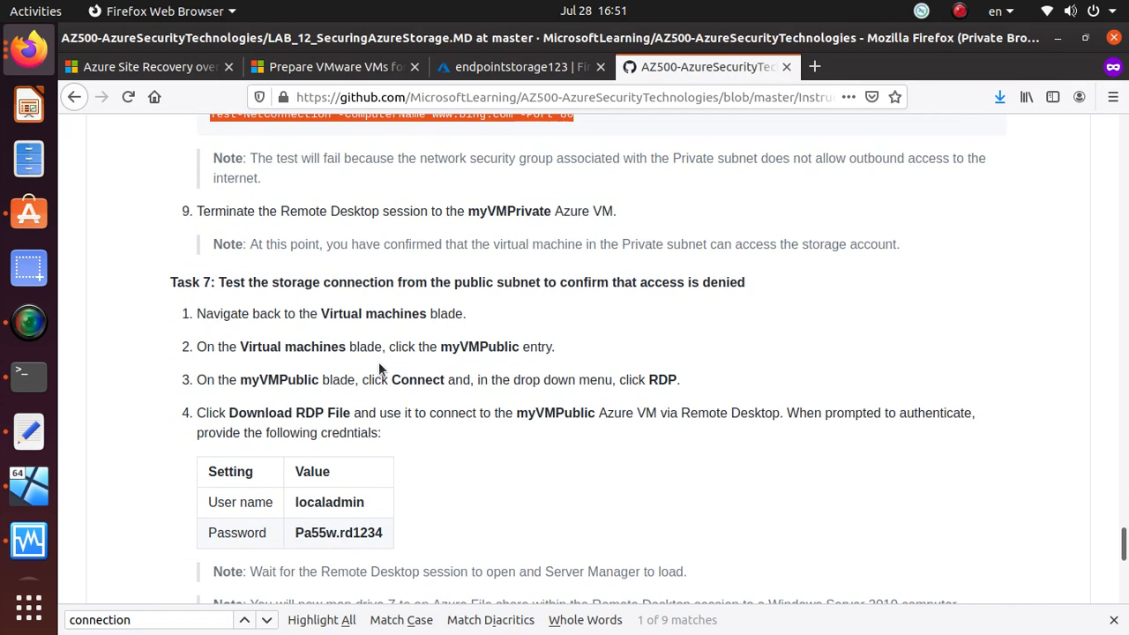
{"action": "triple_click", "coordinate": [215, 212]}
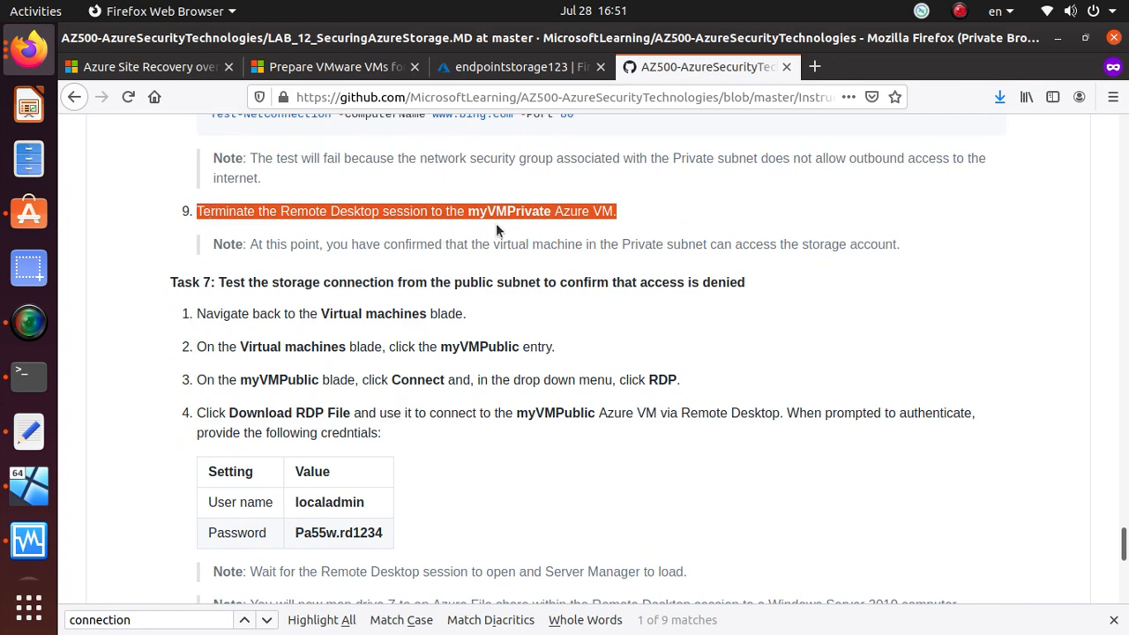
{"action": "left_click", "coordinate": [508, 73]}
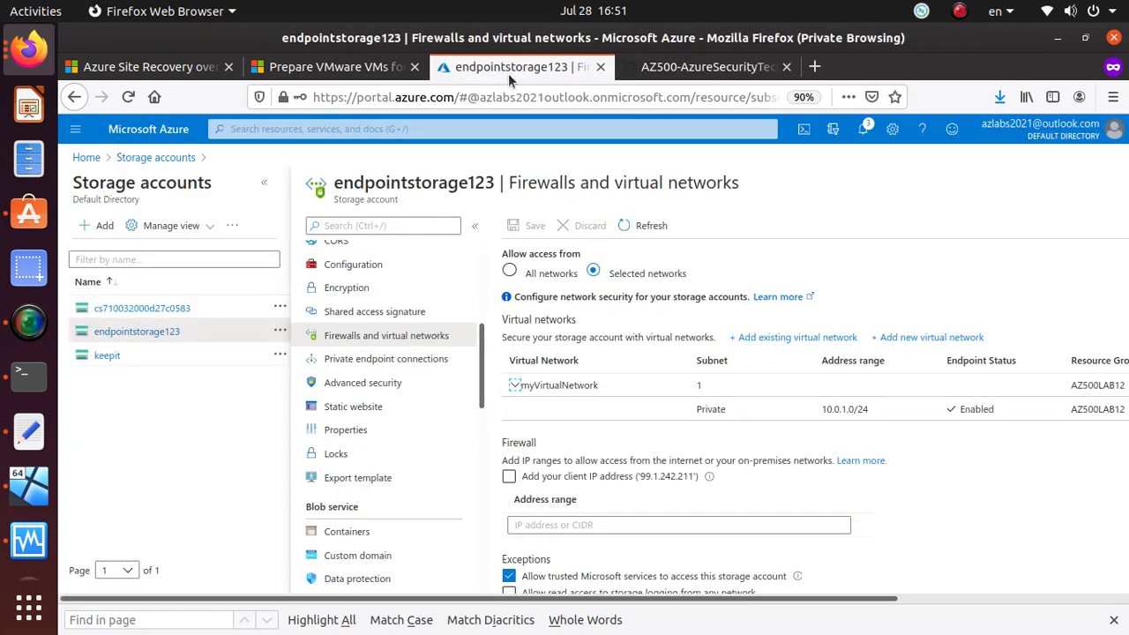
Check the connection test's progress in the remote session, minimize its PowerShell window and return to the Azure portal in Firefox.
{"action": "key", "text": "alt+Tab"}
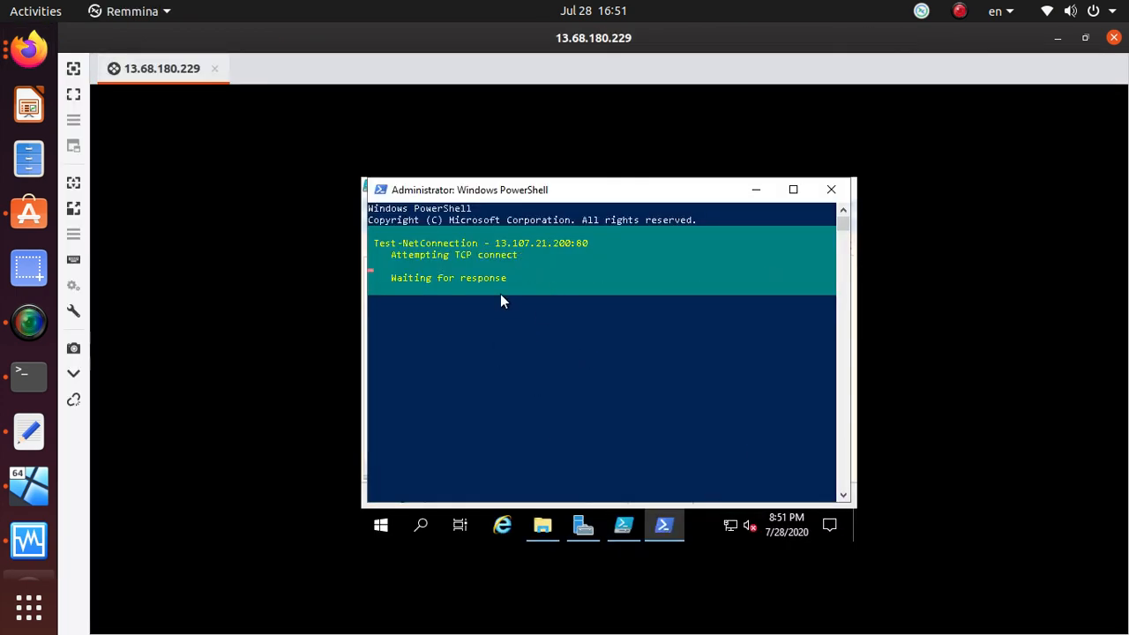
{"action": "left_click", "coordinate": [756, 193]}
{"action": "left_click_drag", "start_coordinate": [550, 471], "coordinate": [383, 461]}
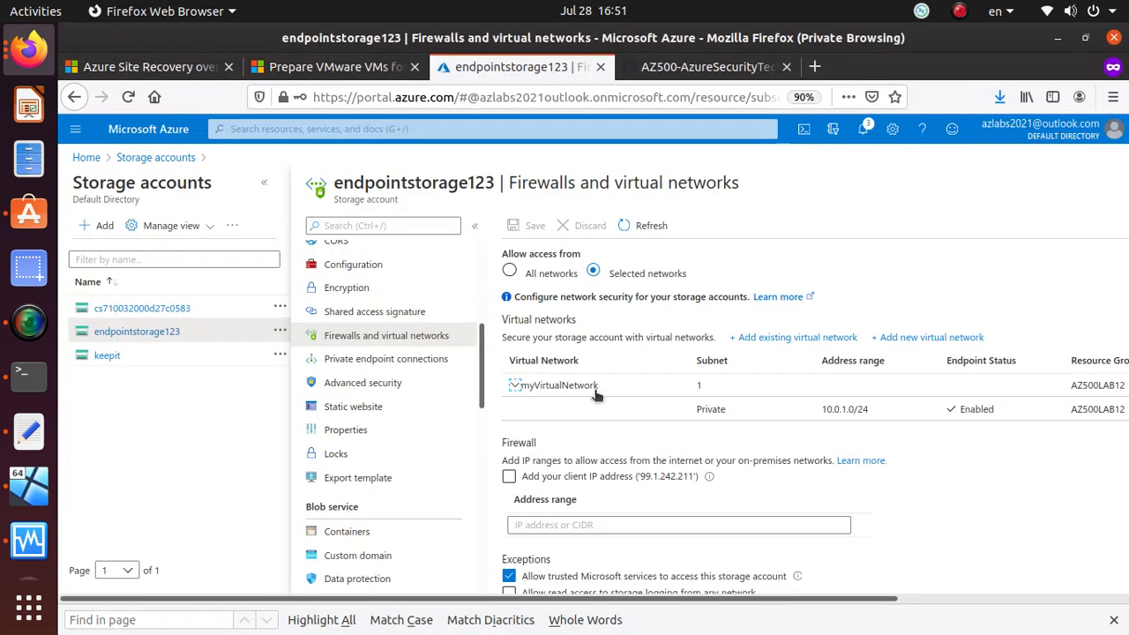
Read Task 7 on testing storage access from the public subnet and compare it with Task 6 in the lab instructions.
{"action": "left_click", "coordinate": [713, 70]}
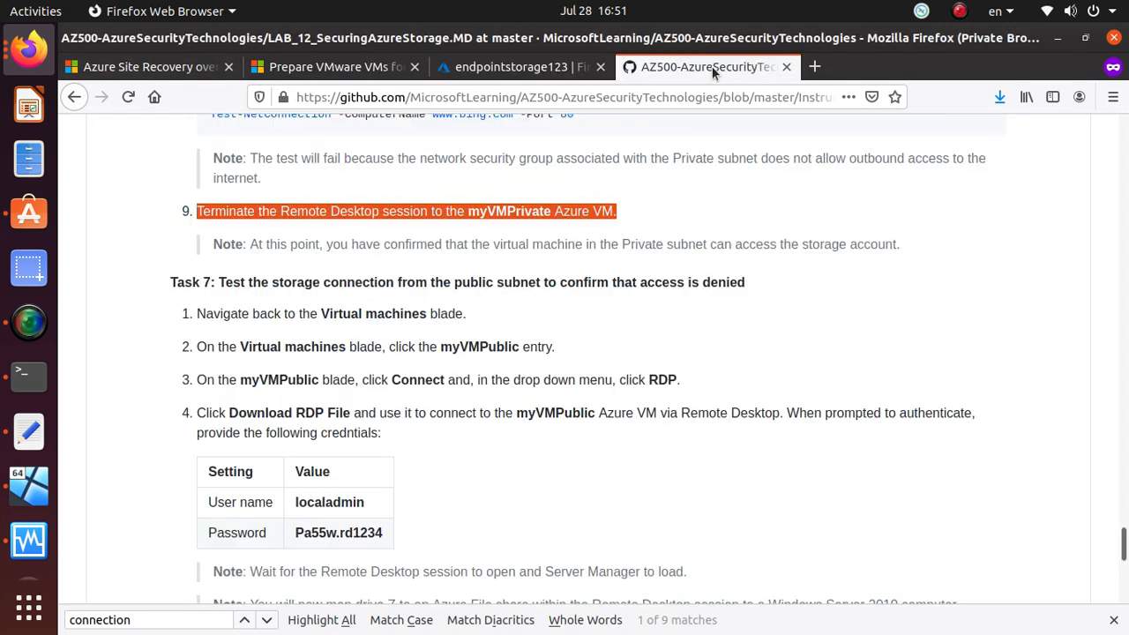
{"action": "scroll", "coordinate": [256, 335], "scroll_direction": "down", "scroll_amount": 2}
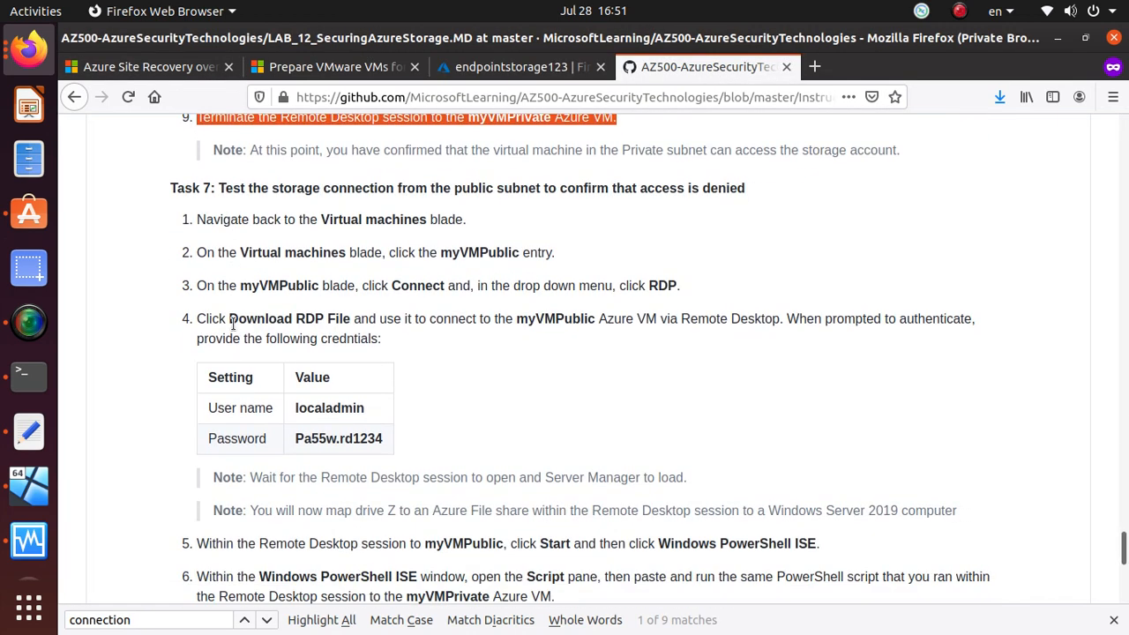
{"action": "triple_click", "coordinate": [377, 188]}
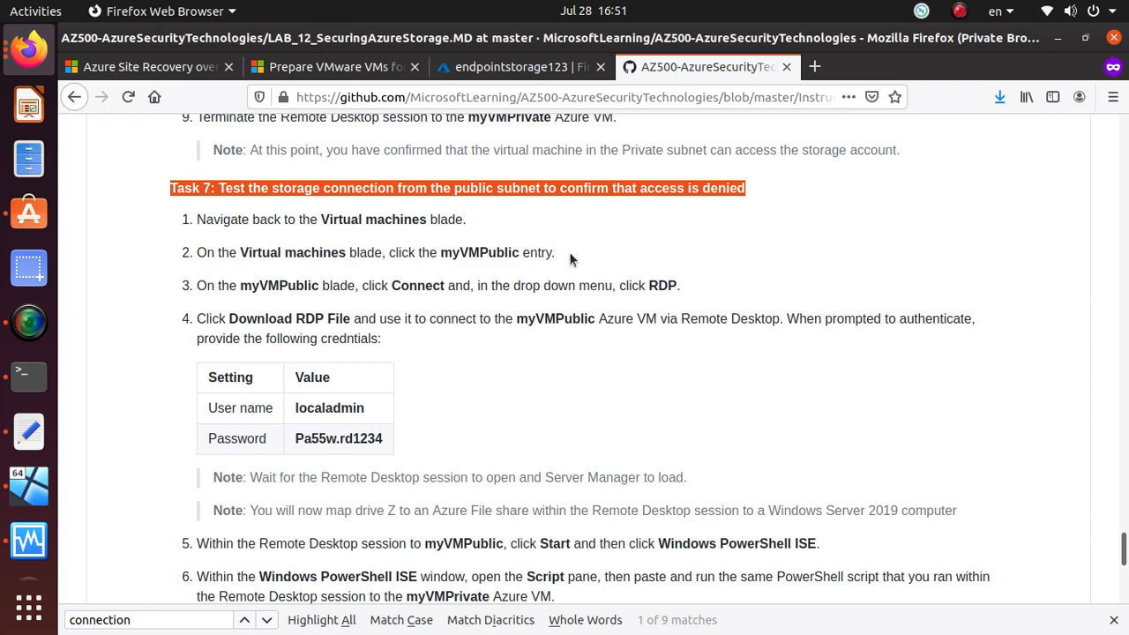
{"action": "scroll", "coordinate": [565, 256], "scroll_direction": "up", "scroll_amount": 15}
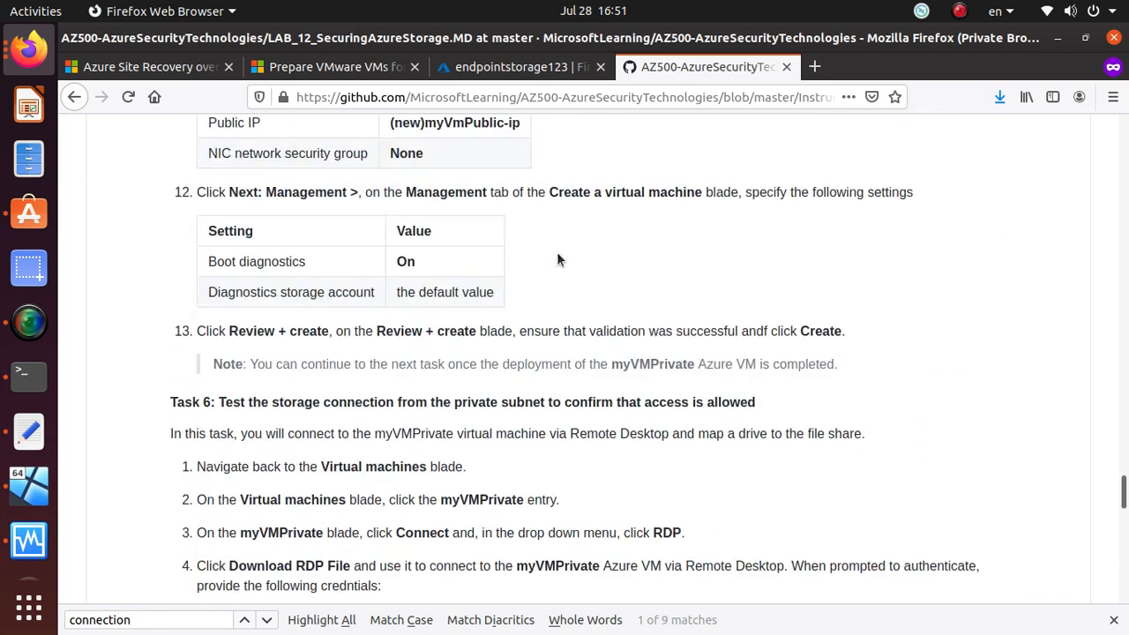
Review the myVmPublic creation settings in step 9 and the remaining Task 6 steps in the lab instructions.
{"action": "scroll", "coordinate": [557, 256], "scroll_direction": "up", "scroll_amount": 10}
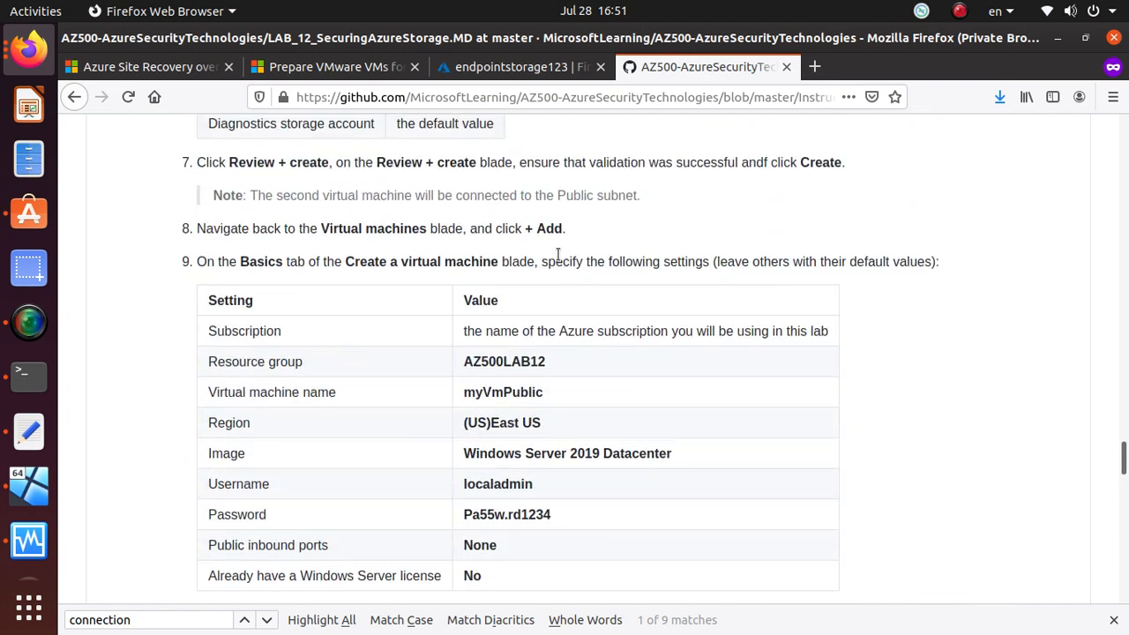
{"action": "double_click", "coordinate": [518, 392]}
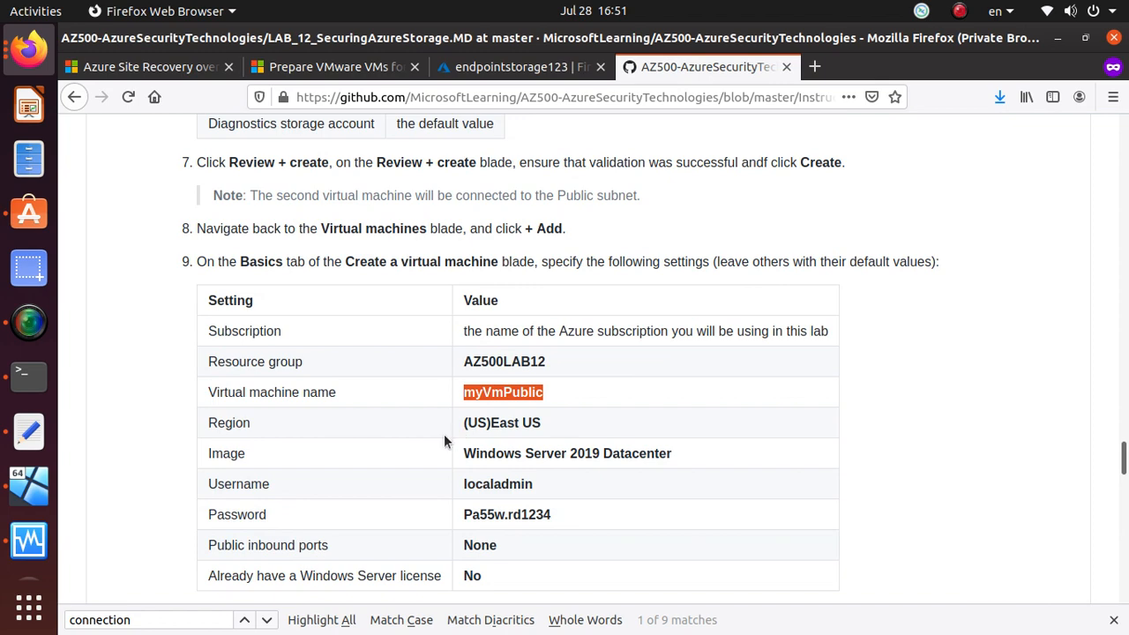
{"action": "scroll", "coordinate": [308, 329], "scroll_direction": "down", "scroll_amount": 2}
{"action": "left_click_drag", "start_coordinate": [552, 500], "coordinate": [154, 174]}
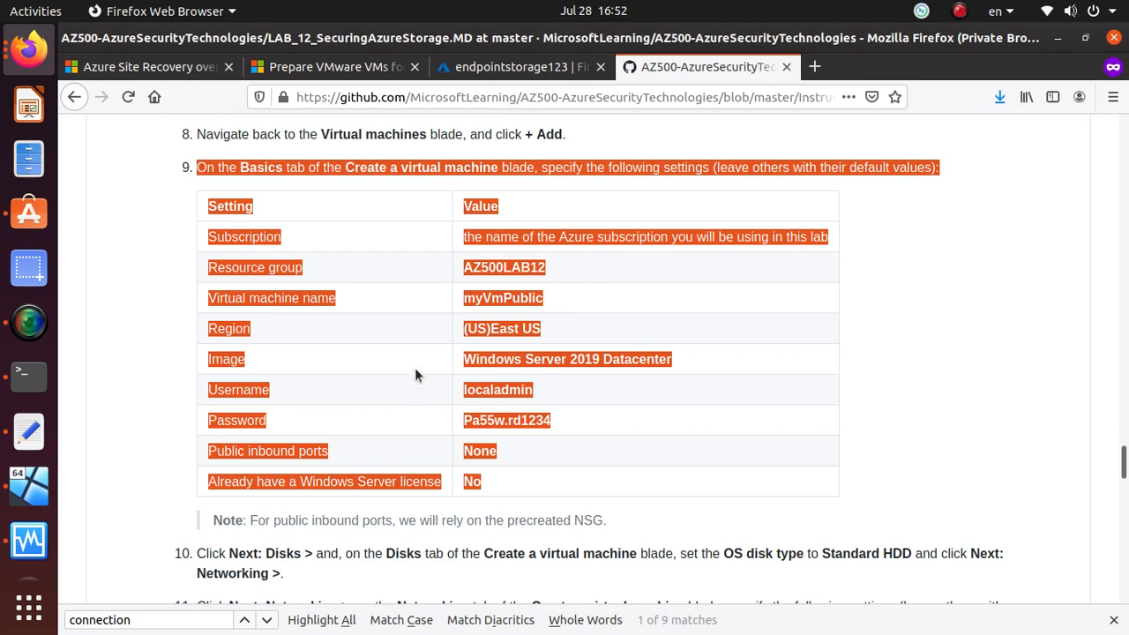
{"action": "scroll", "coordinate": [414, 368], "scroll_direction": "down", "scroll_amount": 15}
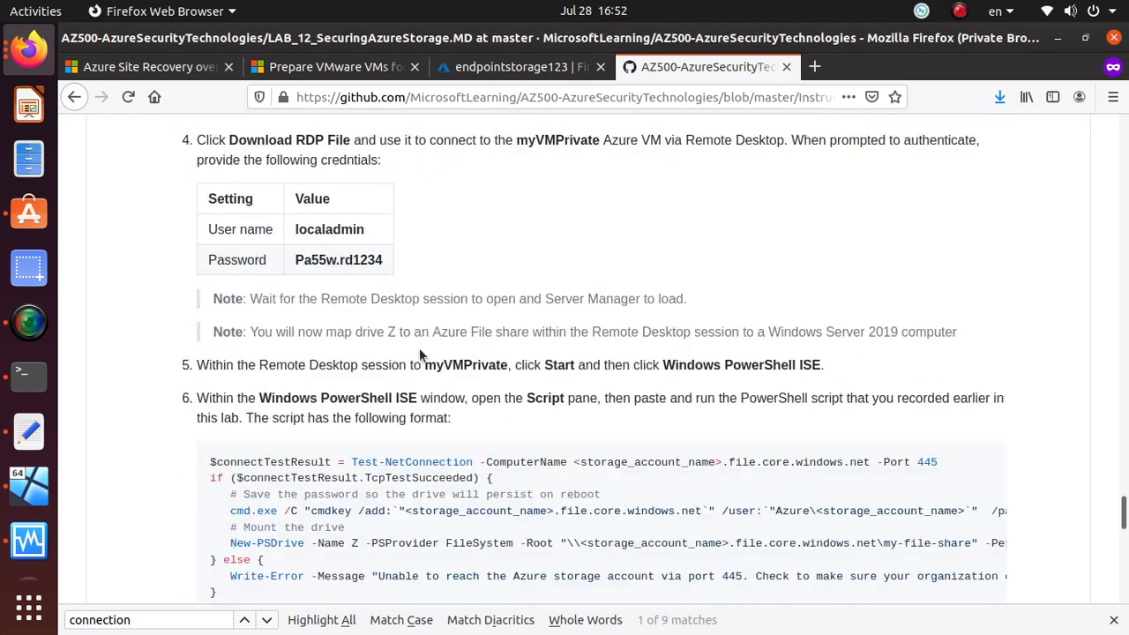
{"action": "scroll", "coordinate": [422, 339], "scroll_direction": "down", "scroll_amount": 5}
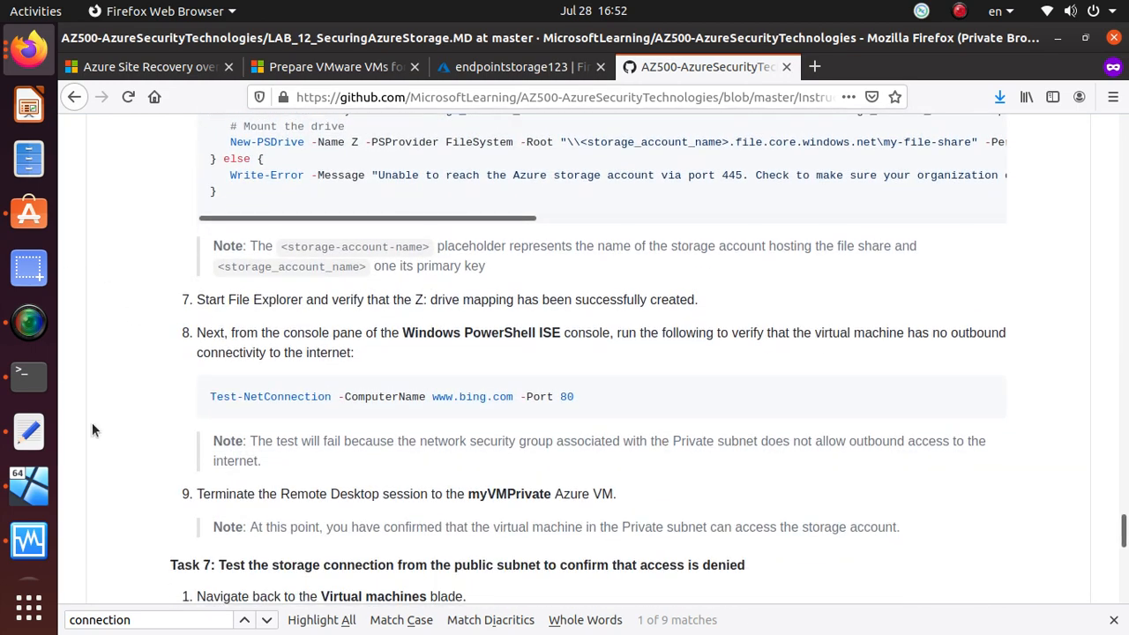
Check the local Terminal window and return to endpointstorage123's firewall and virtual network settings in the Azure portal in Firefox.
{"action": "left_click", "coordinate": [27, 375]}
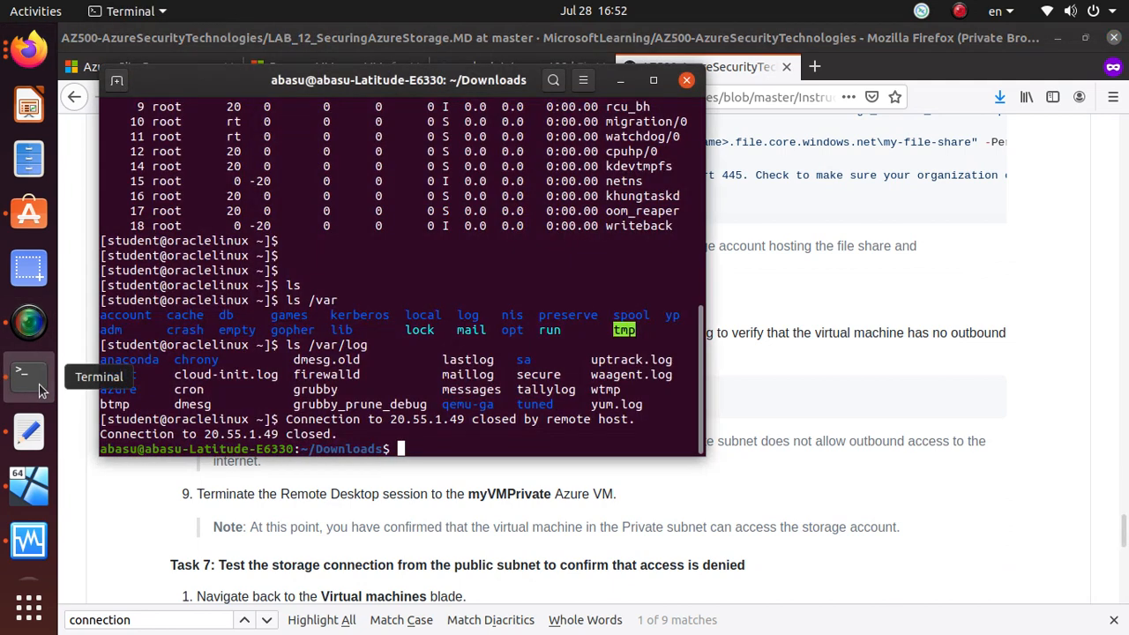
{"action": "left_click", "coordinate": [904, 247]}
{"action": "left_click", "coordinate": [505, 69]}
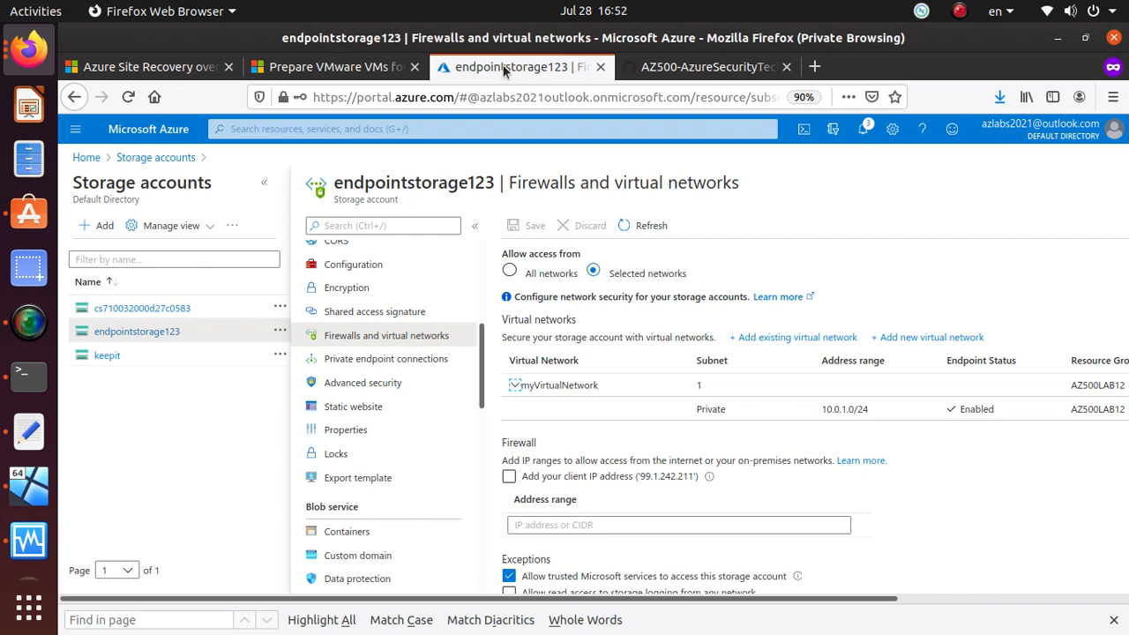
{"action": "key", "text": "alt+Tab"}
{"action": "key", "text": "alt+Tab"}
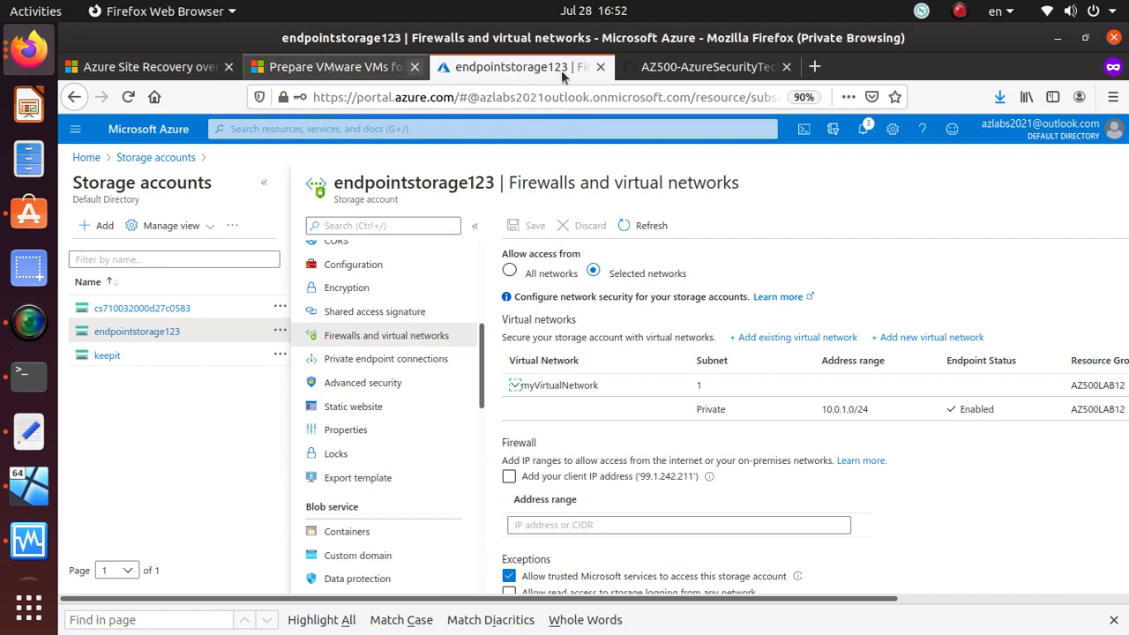
Look through the settings and services available for the endpointstorage123 storage account.
{"action": "left_click", "coordinate": [147, 336]}
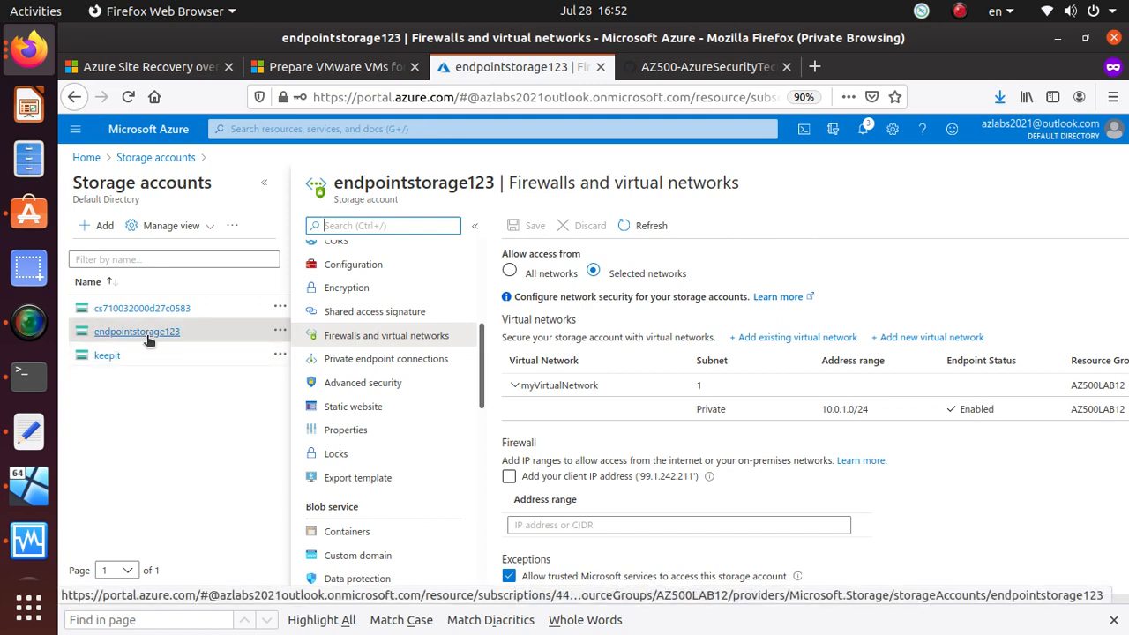
{"action": "scroll", "coordinate": [397, 424], "scroll_direction": "up", "scroll_amount": 5}
{"action": "scroll", "coordinate": [397, 428], "scroll_direction": "down", "scroll_amount": 5}
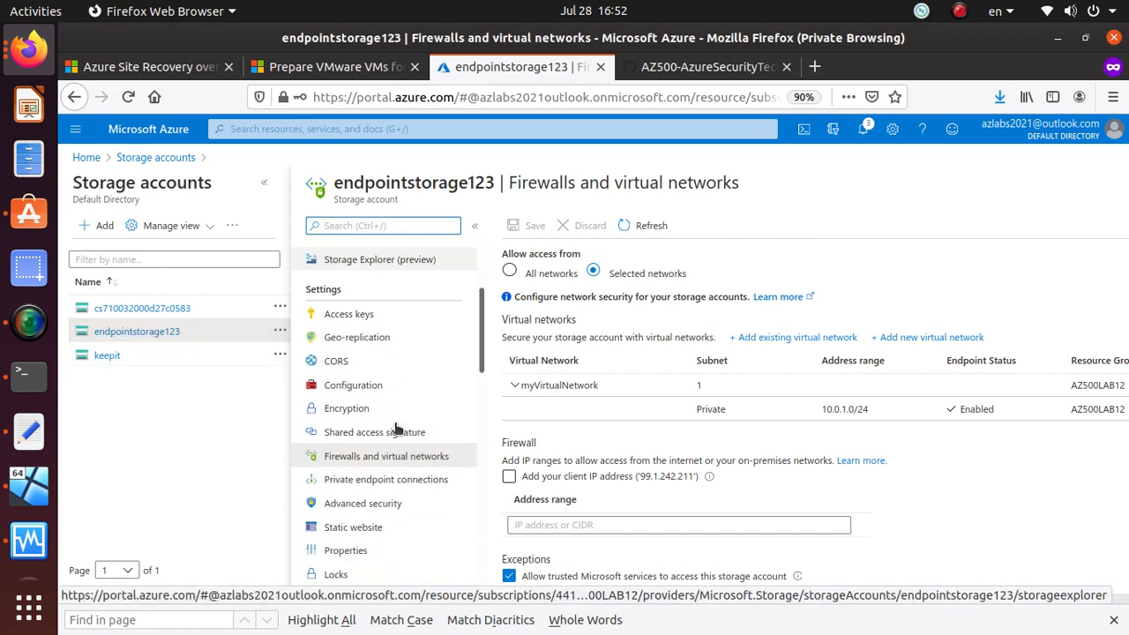
{"action": "scroll", "coordinate": [397, 424], "scroll_direction": "down", "scroll_amount": 3}
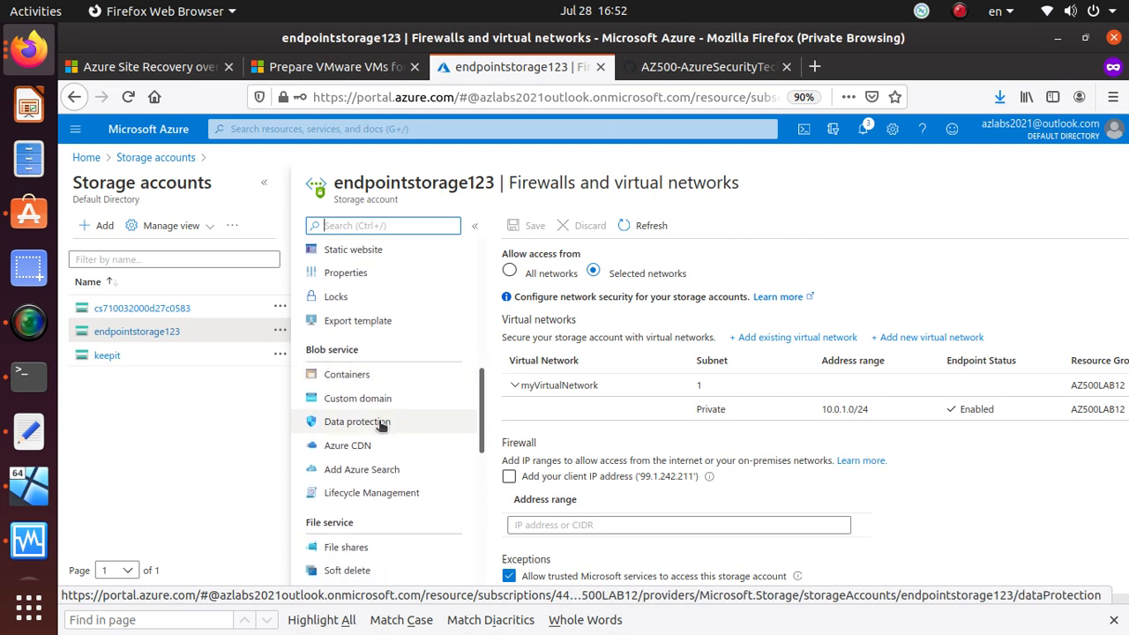
{"action": "scroll", "coordinate": [330, 320], "scroll_direction": "up", "scroll_amount": 6}
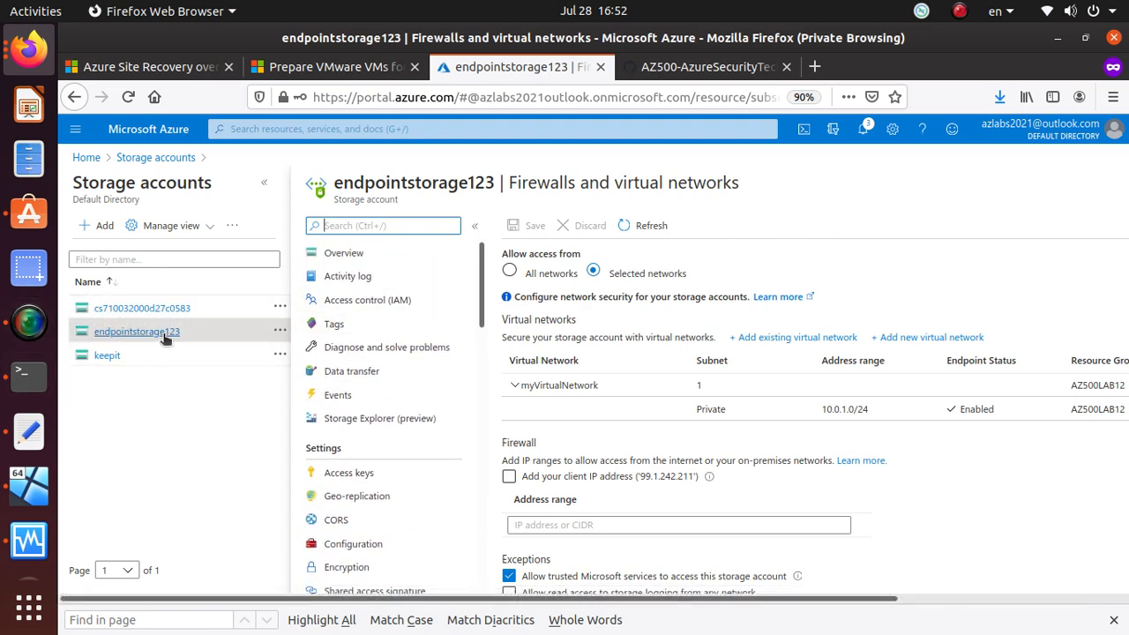
{"action": "scroll", "coordinate": [420, 402], "scroll_direction": "down", "scroll_amount": 3}
{"action": "scroll", "coordinate": [421, 402], "scroll_direction": "down", "scroll_amount": 1}
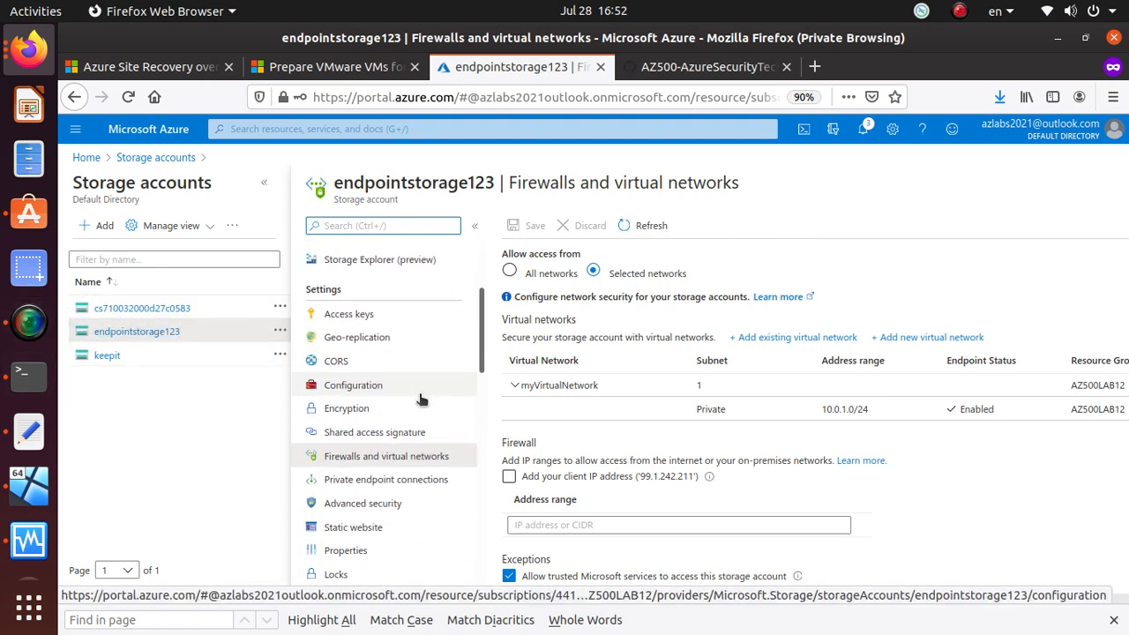
{"action": "scroll", "coordinate": [421, 399], "scroll_direction": "down", "scroll_amount": 1}
{"action": "scroll", "coordinate": [420, 399], "scroll_direction": "up", "scroll_amount": 5}
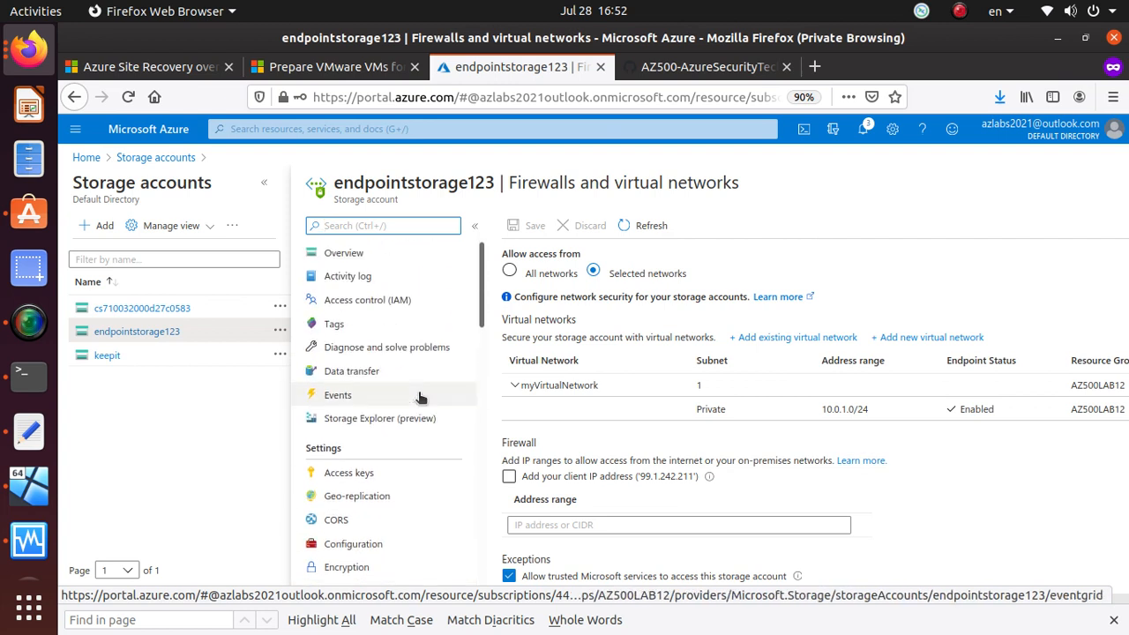
Review endpointstorage123's Configuration settings and look through its file, table, queue and monitoring options.
{"action": "left_click", "coordinate": [359, 547]}
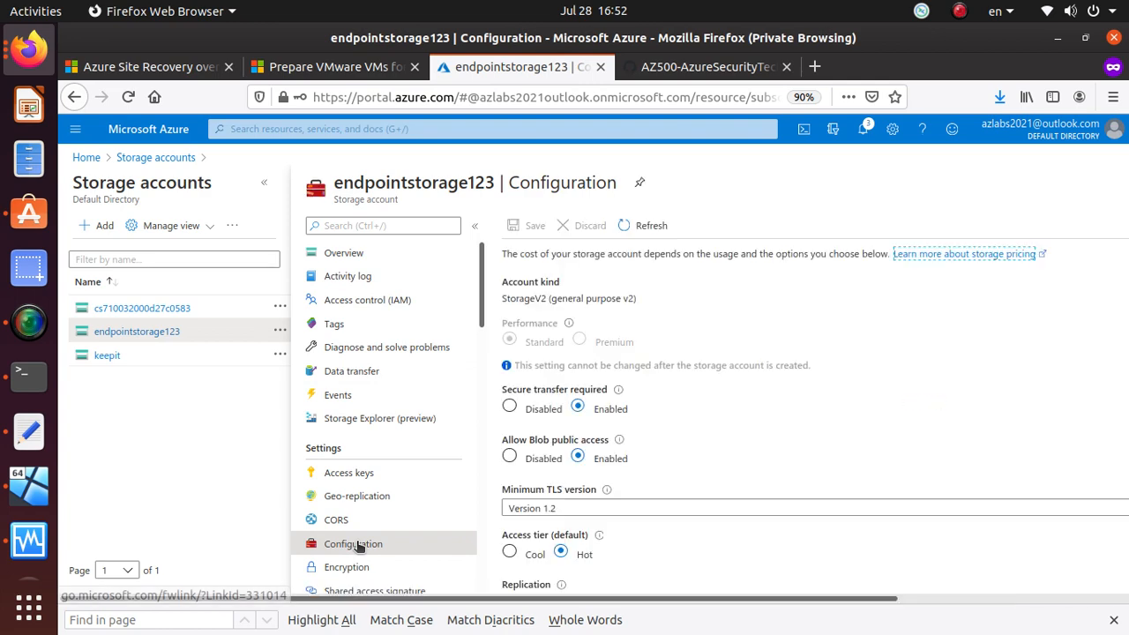
{"action": "scroll", "coordinate": [815, 378], "scroll_direction": "down", "scroll_amount": 4}
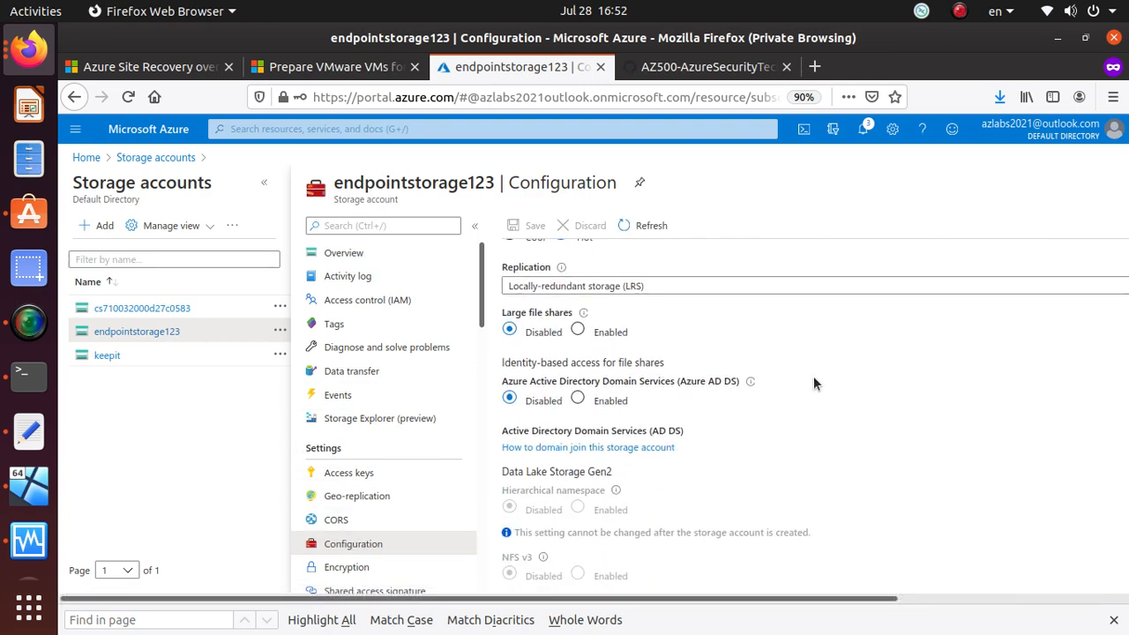
{"action": "scroll", "coordinate": [444, 387], "scroll_direction": "down", "scroll_amount": 8}
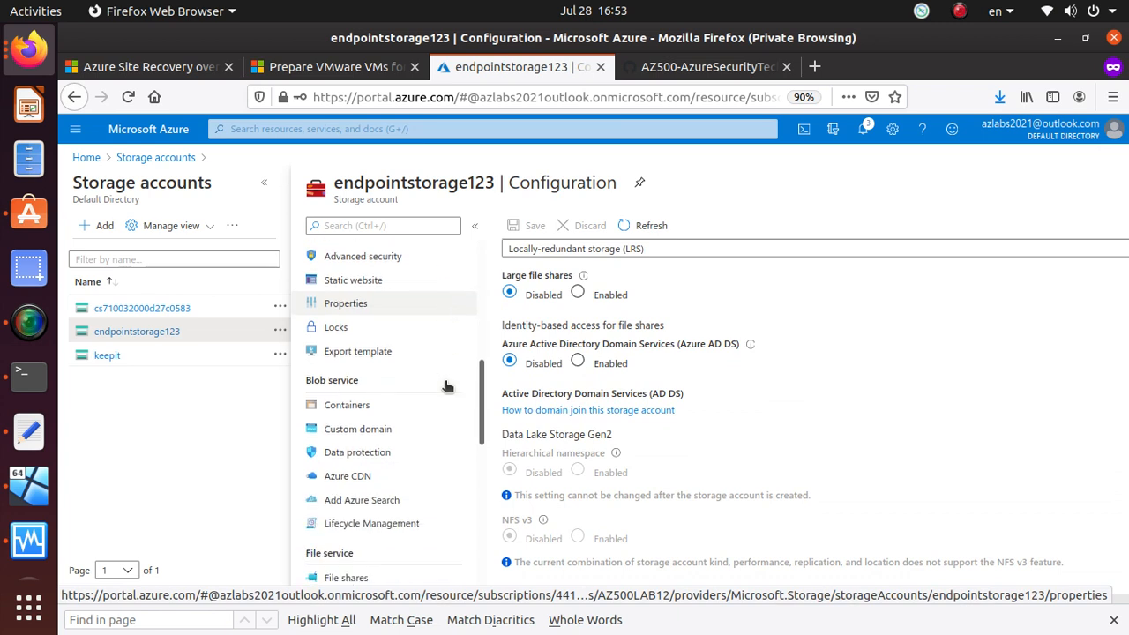
{"action": "scroll", "coordinate": [445, 379], "scroll_direction": "down", "scroll_amount": 6}
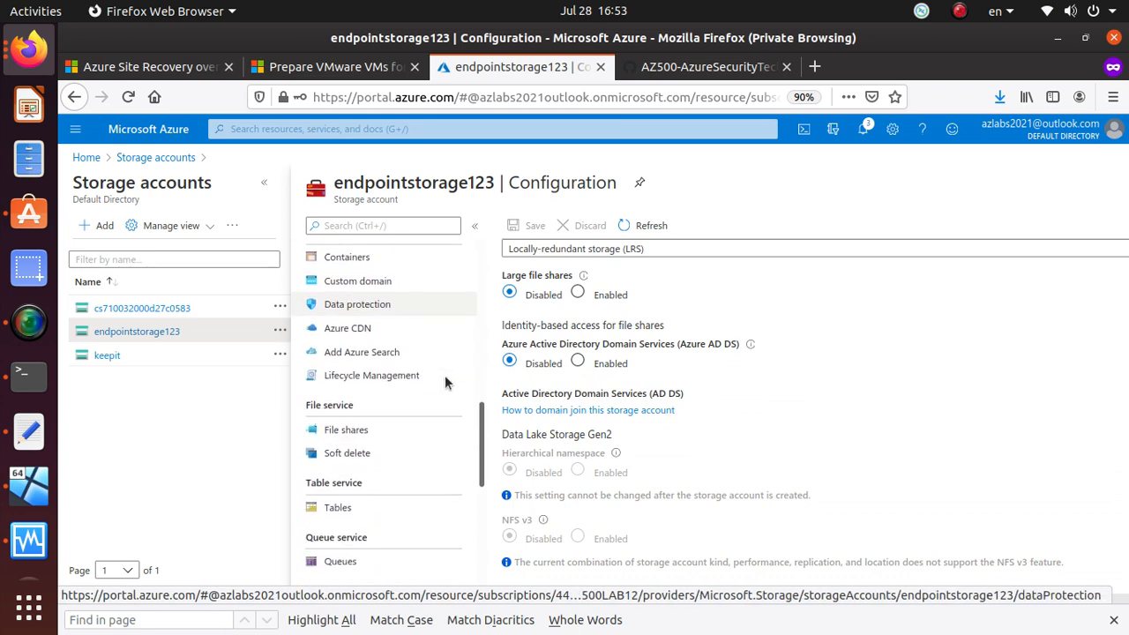
{"action": "scroll", "coordinate": [445, 376], "scroll_direction": "down", "scroll_amount": 3}
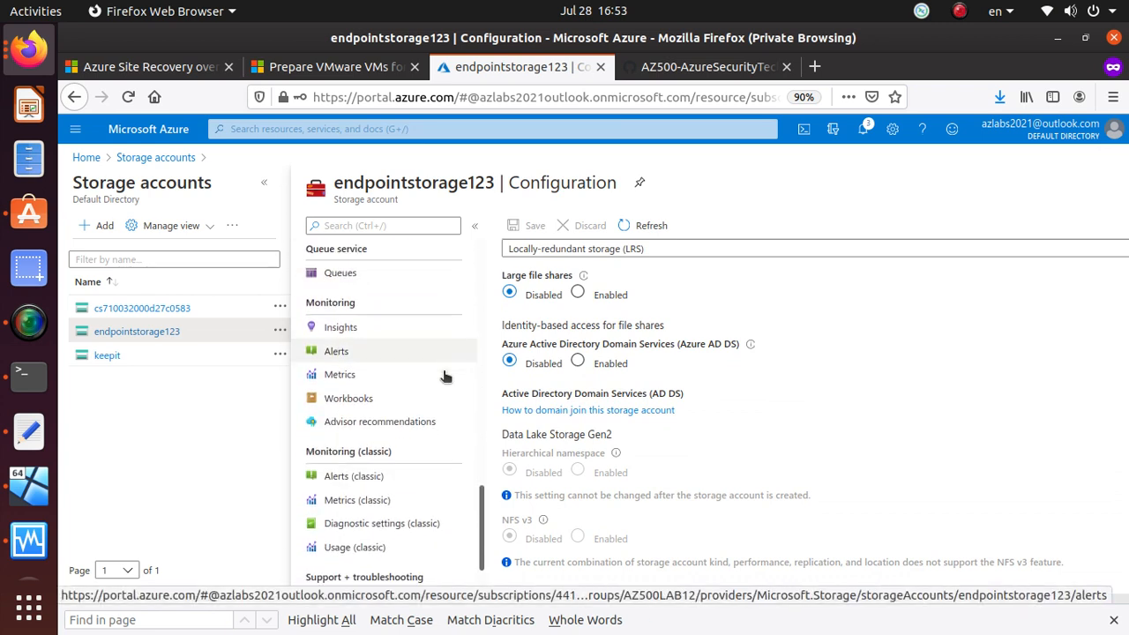
{"action": "scroll", "coordinate": [442, 369], "scroll_direction": "up", "scroll_amount": 10}
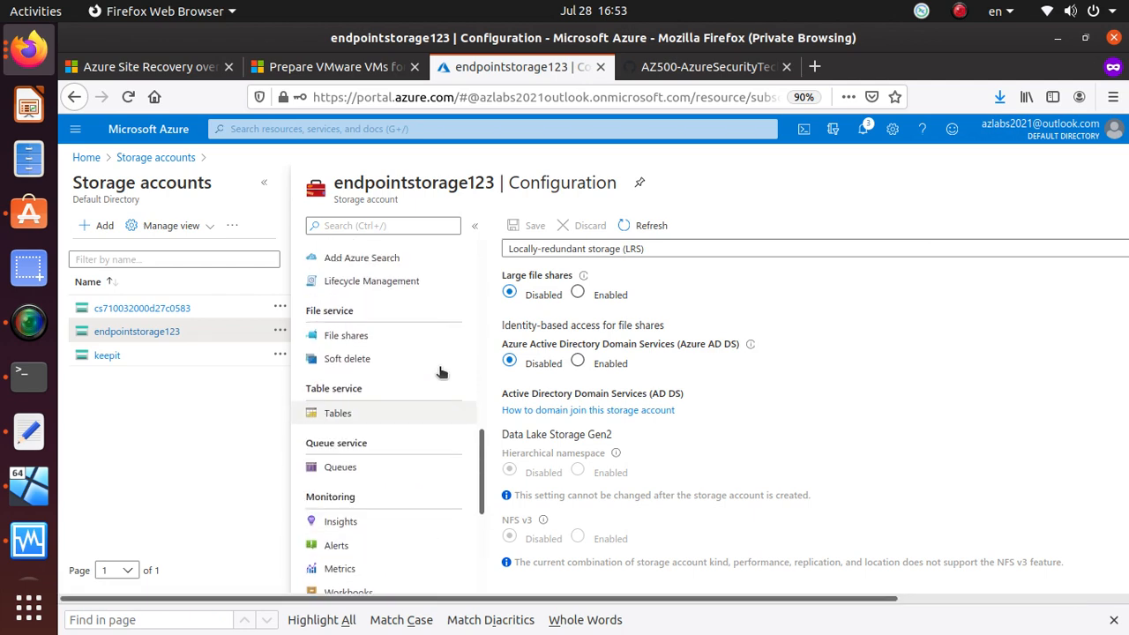
{"action": "scroll", "coordinate": [406, 279], "scroll_direction": "up", "scroll_amount": 5}
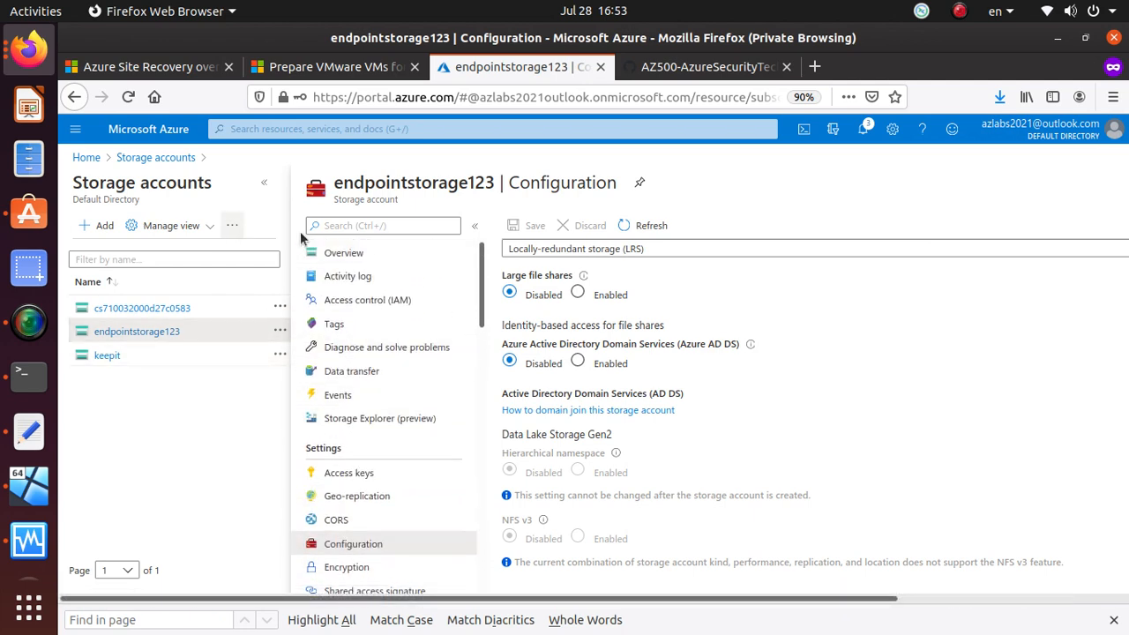
Open my-file-share from endpointstorage123's overview, check its access control, and return to the list of file shares.
{"action": "left_click", "coordinate": [368, 255]}
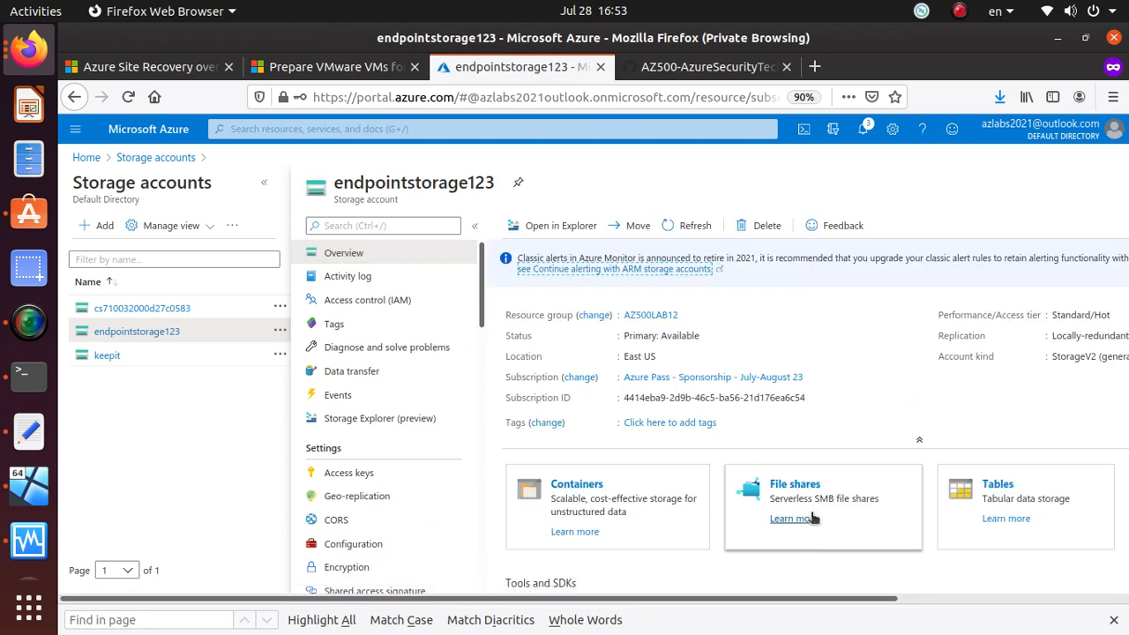
{"action": "left_click", "coordinate": [797, 484]}
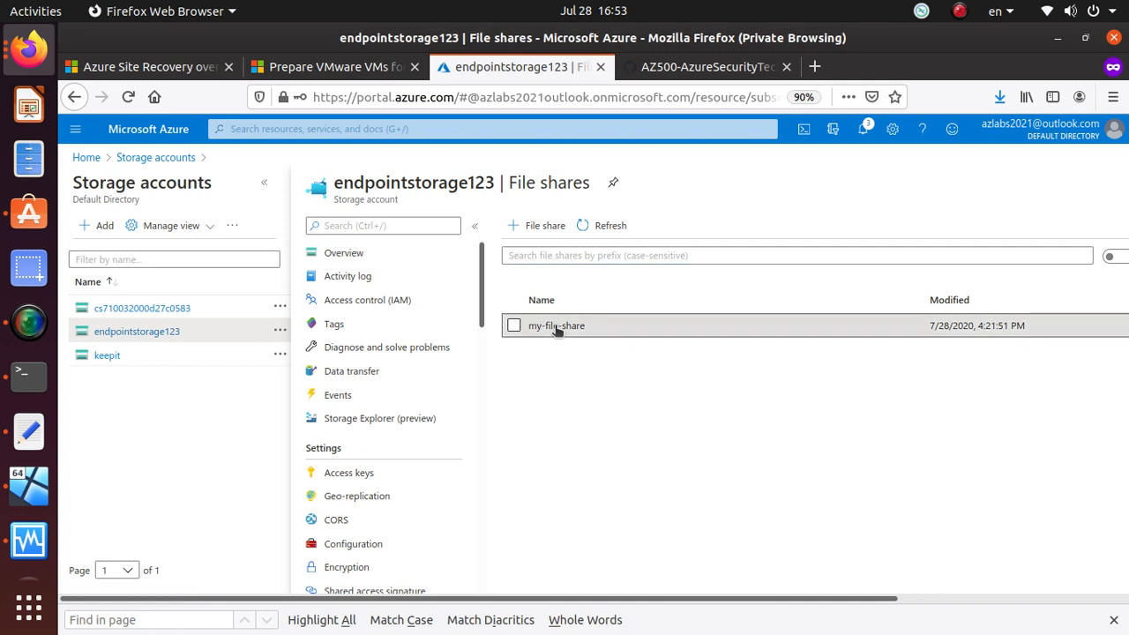
{"action": "left_click", "coordinate": [552, 325]}
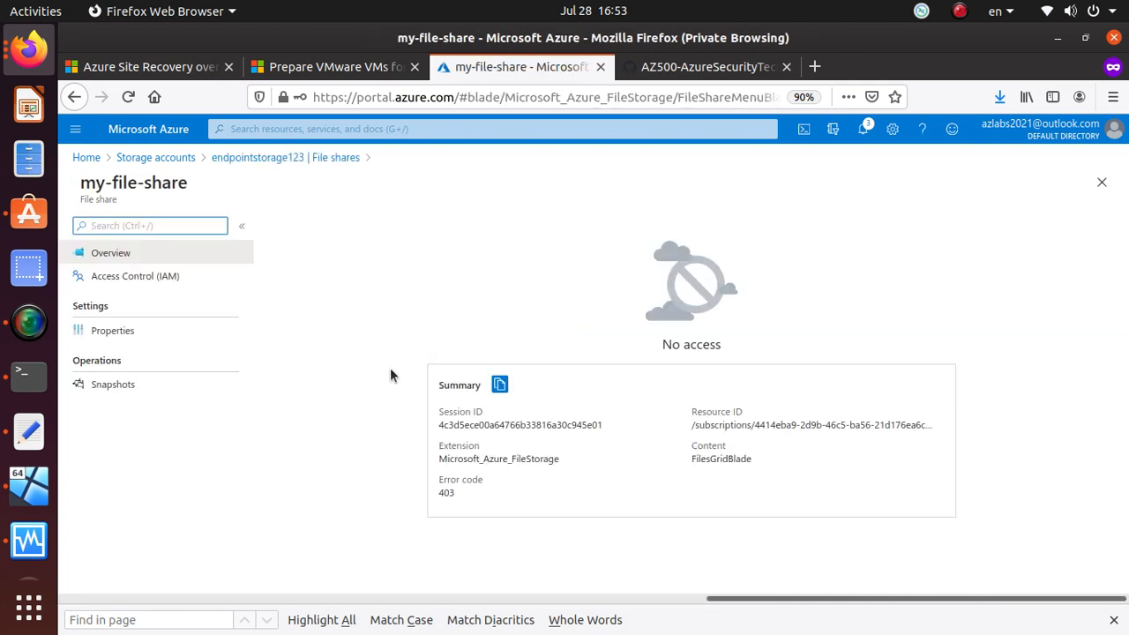
{"action": "left_click", "coordinate": [158, 279]}
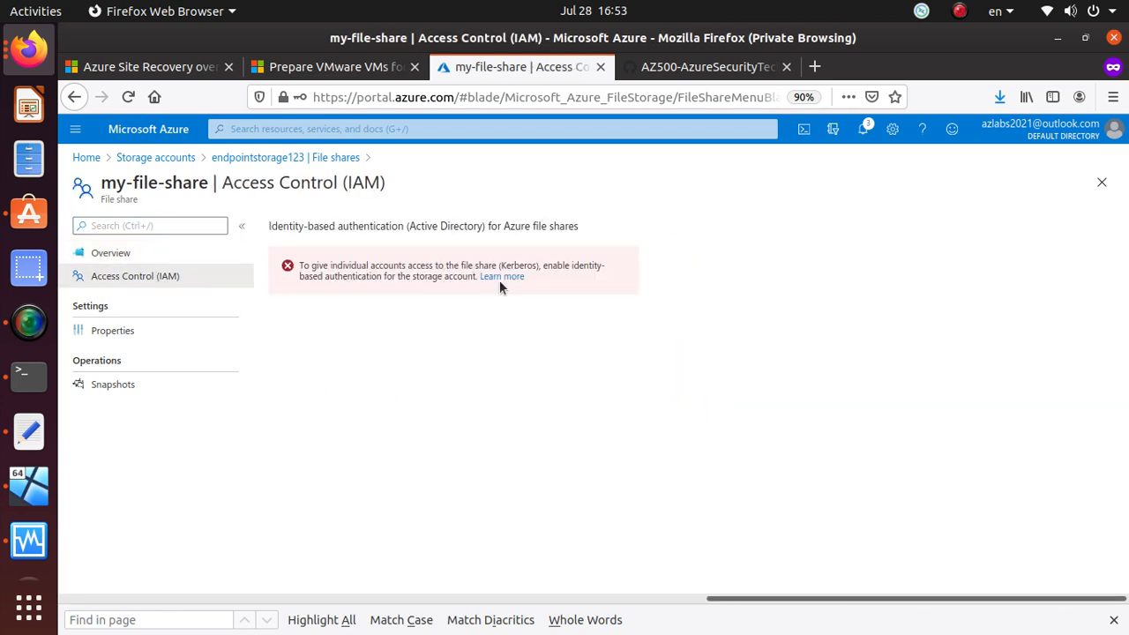
{"action": "left_click", "coordinate": [273, 158]}
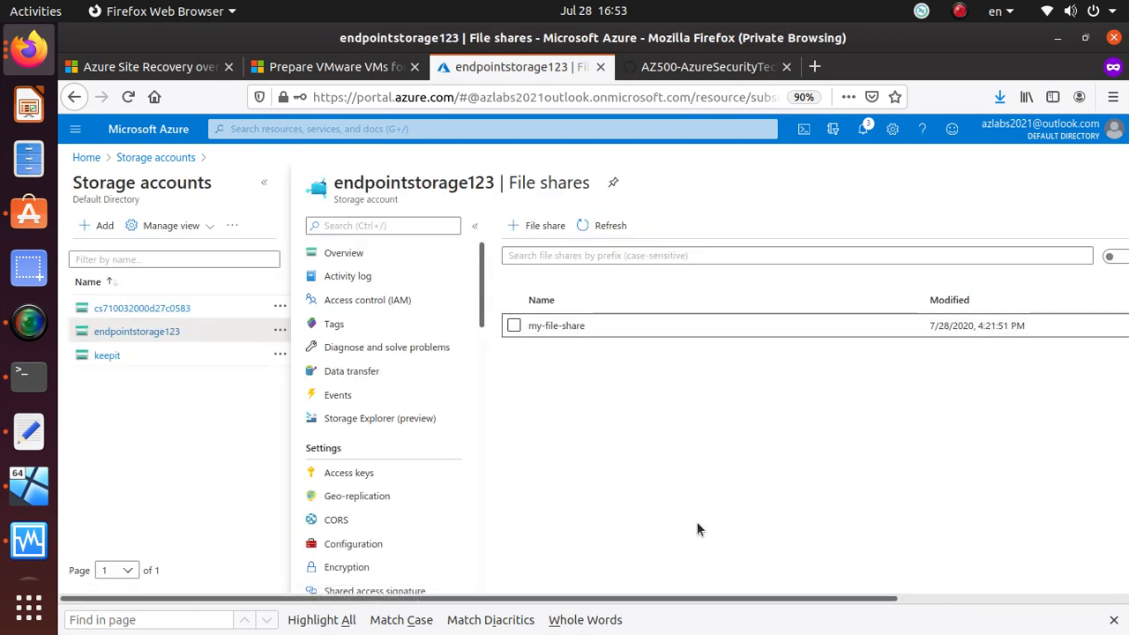
Show the connection details for my-file-share and copy the Linux mount script.
{"action": "left_click_drag", "start_coordinate": [677, 599], "coordinate": [909, 599]}
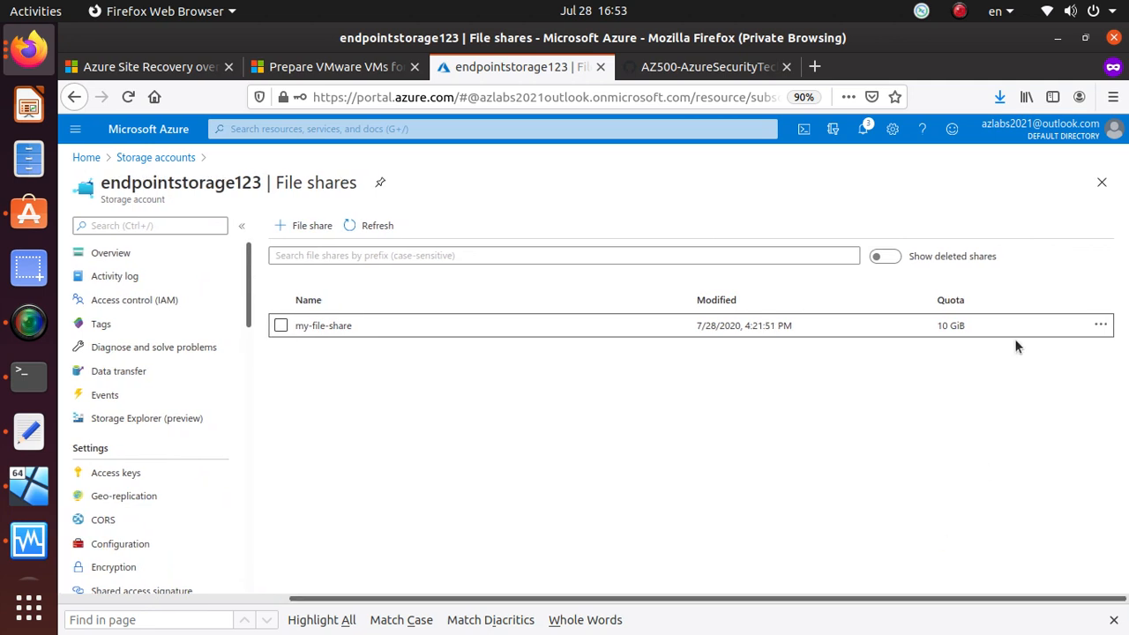
{"action": "left_click", "coordinate": [1102, 326]}
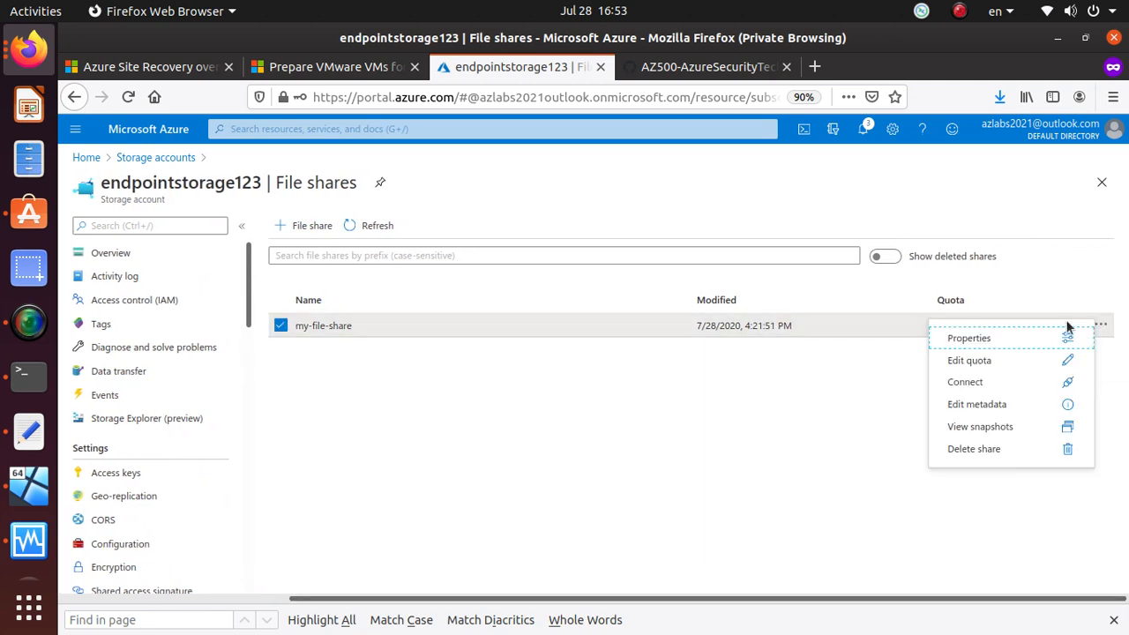
{"action": "left_click", "coordinate": [986, 386]}
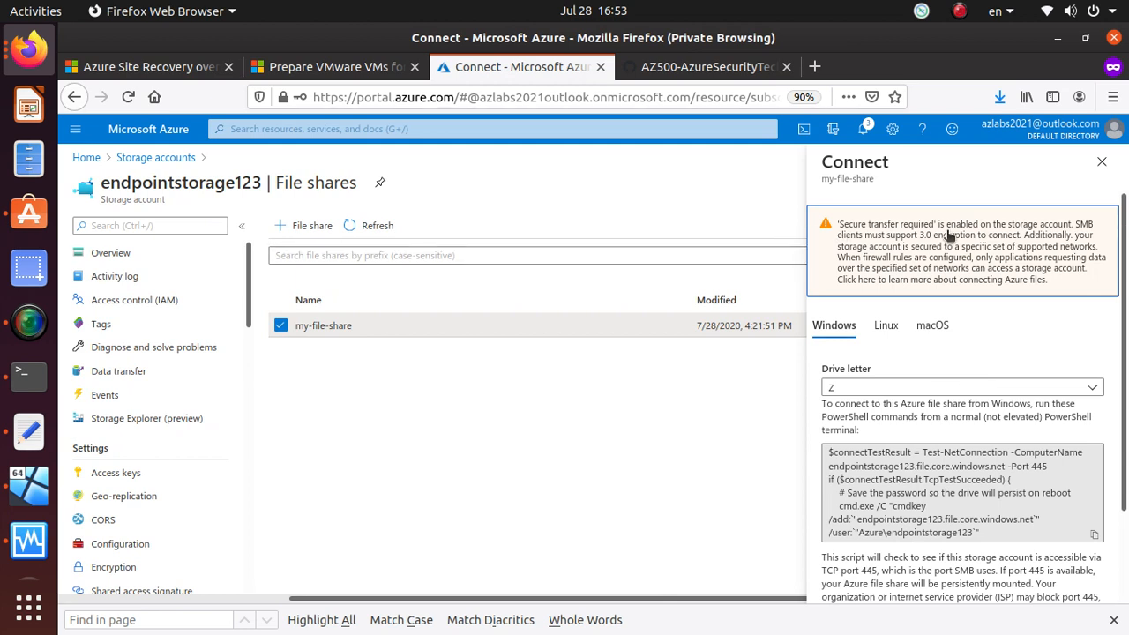
{"action": "left_click", "coordinate": [887, 326]}
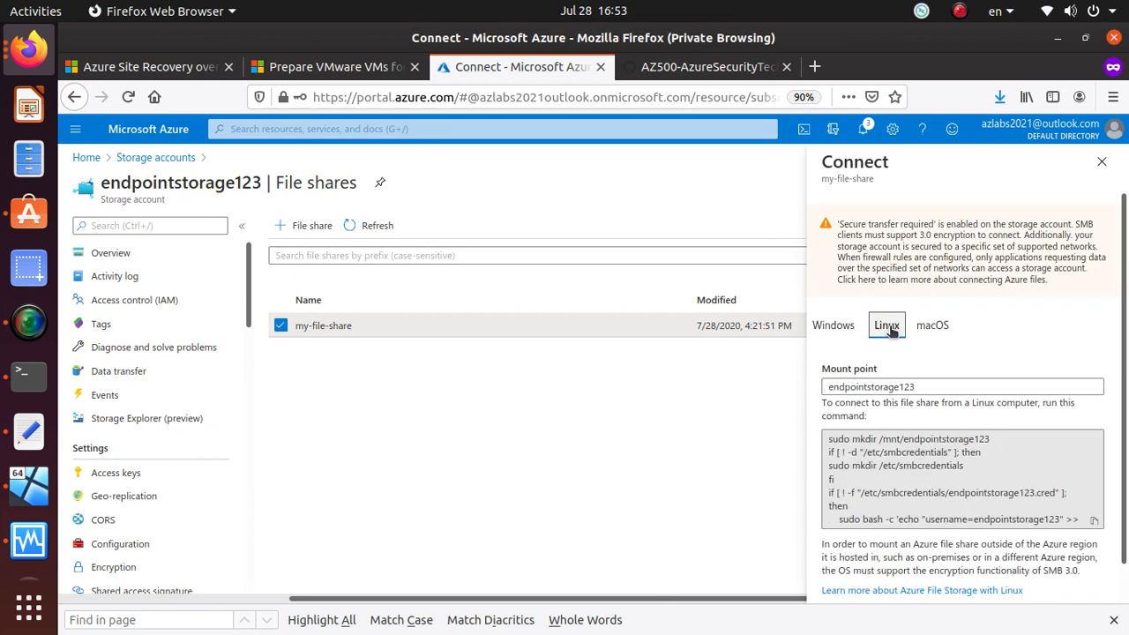
{"action": "left_click", "coordinate": [1094, 521]}
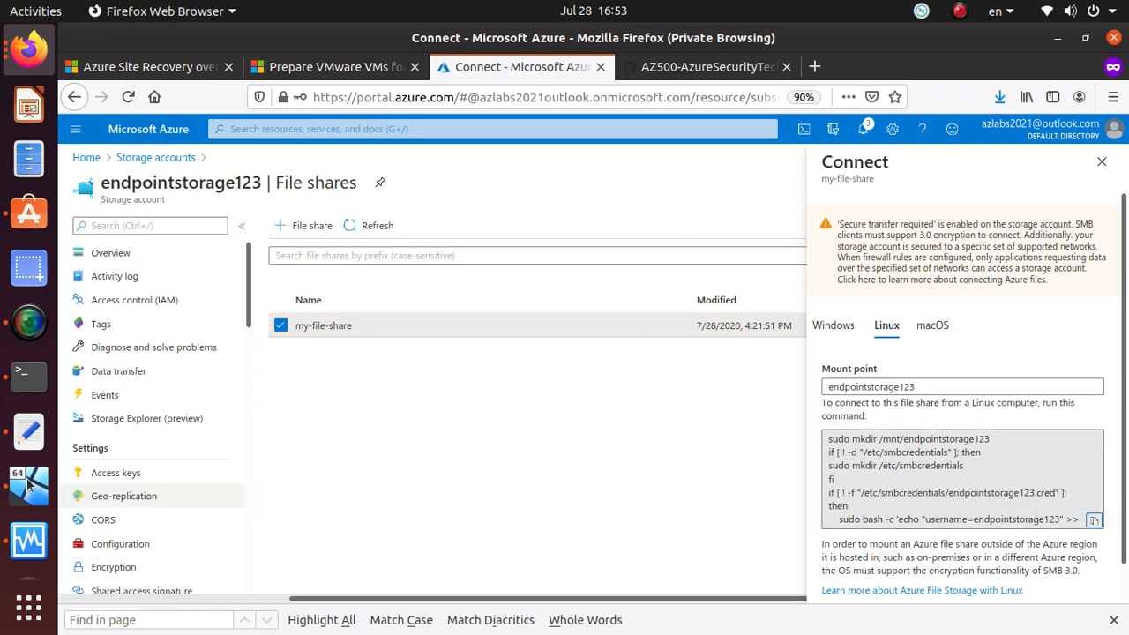
Switch to the local Terminal, paste the copied Linux mount script to run it, and enter the sudo password.
{"action": "left_click", "coordinate": [29, 375]}
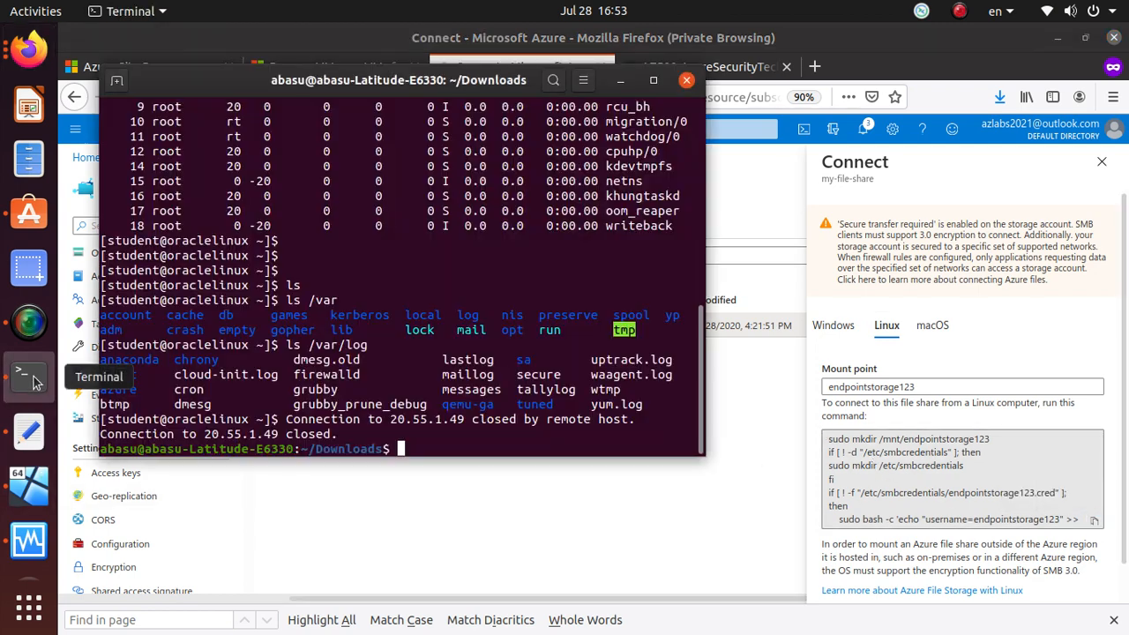
{"action": "right_click", "coordinate": [465, 444]}
{"action": "left_click", "coordinate": [533, 500]}
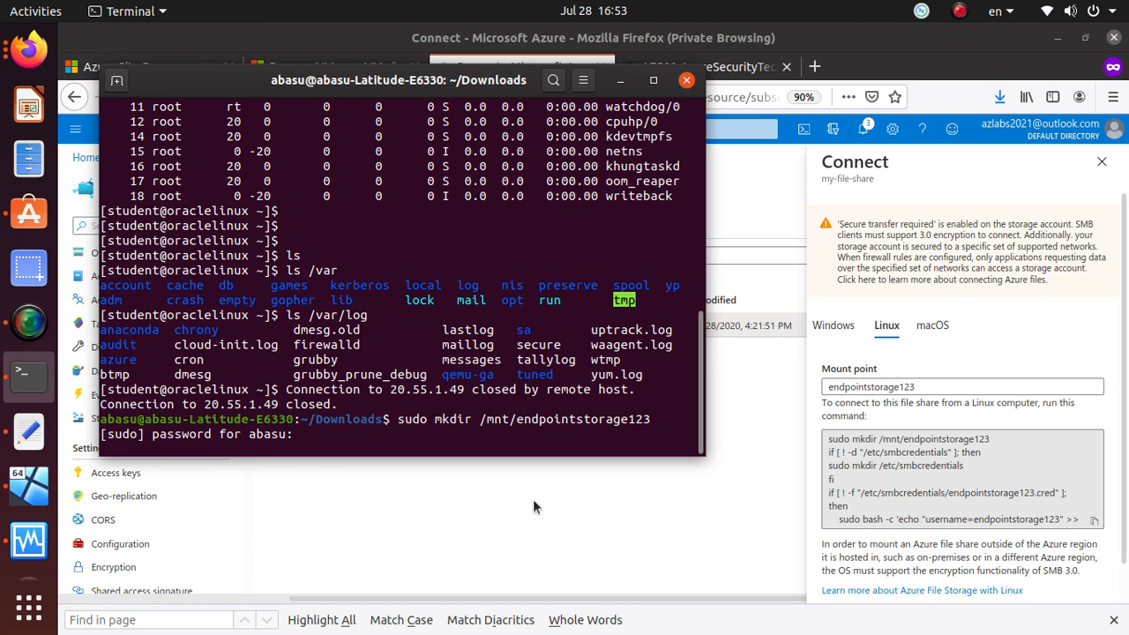
{"action": "key", "text": "Return"}
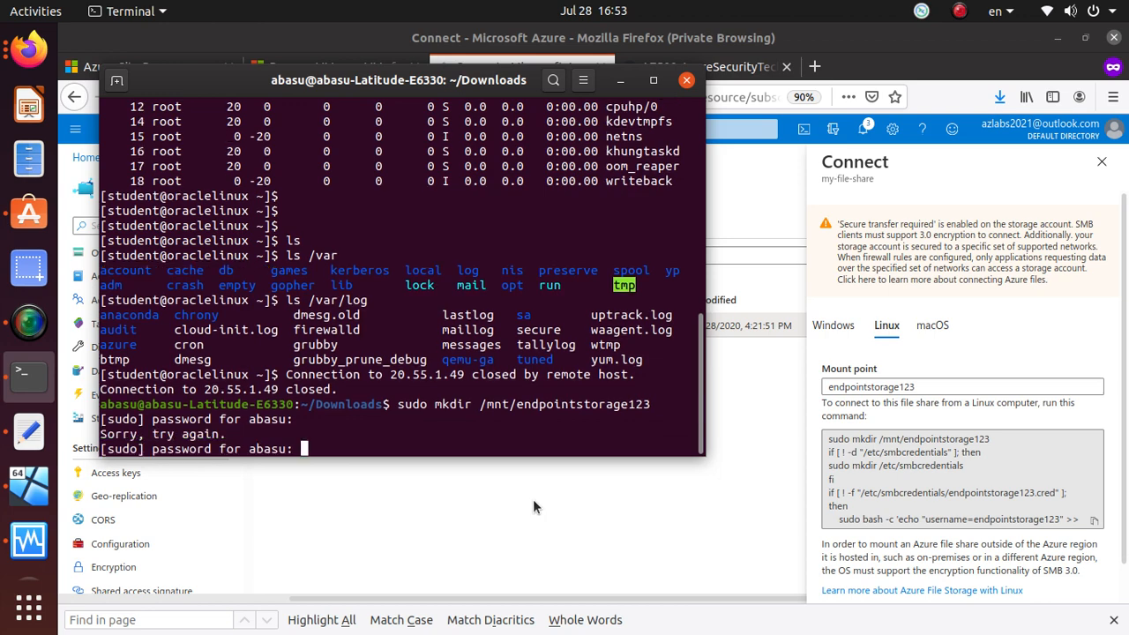
{"action": "key", "text": "Return"}
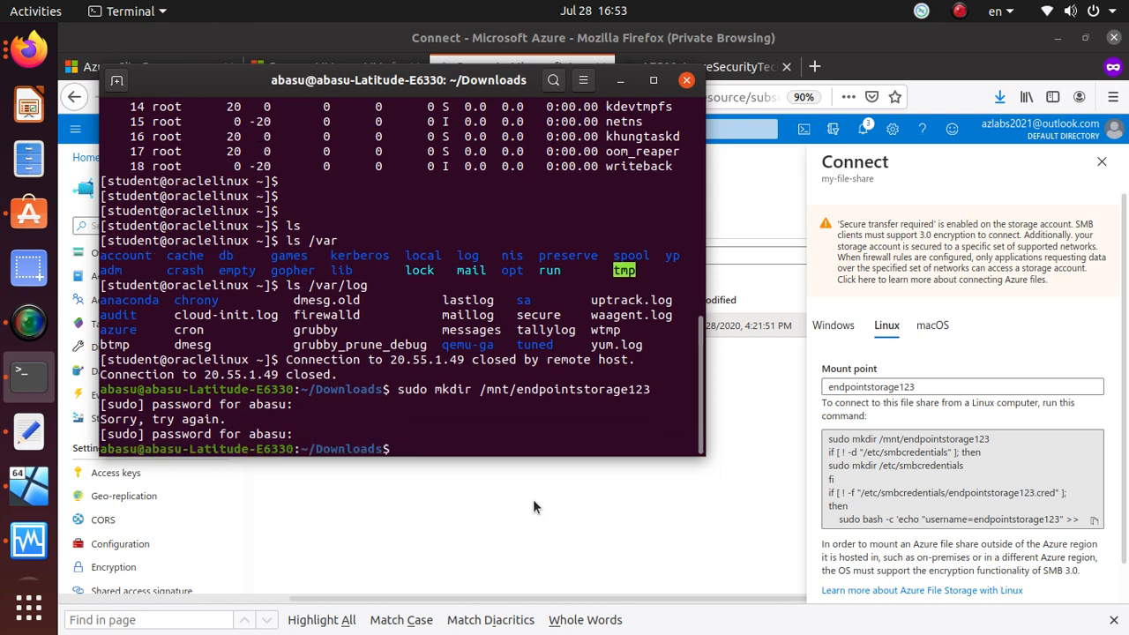
Paste the copied Linux mount script, including the storage account key, into the terminal again and run it to mount my-file-share.
{"action": "type", "text": "sudo"}
{"action": "key", "text": "Return"}
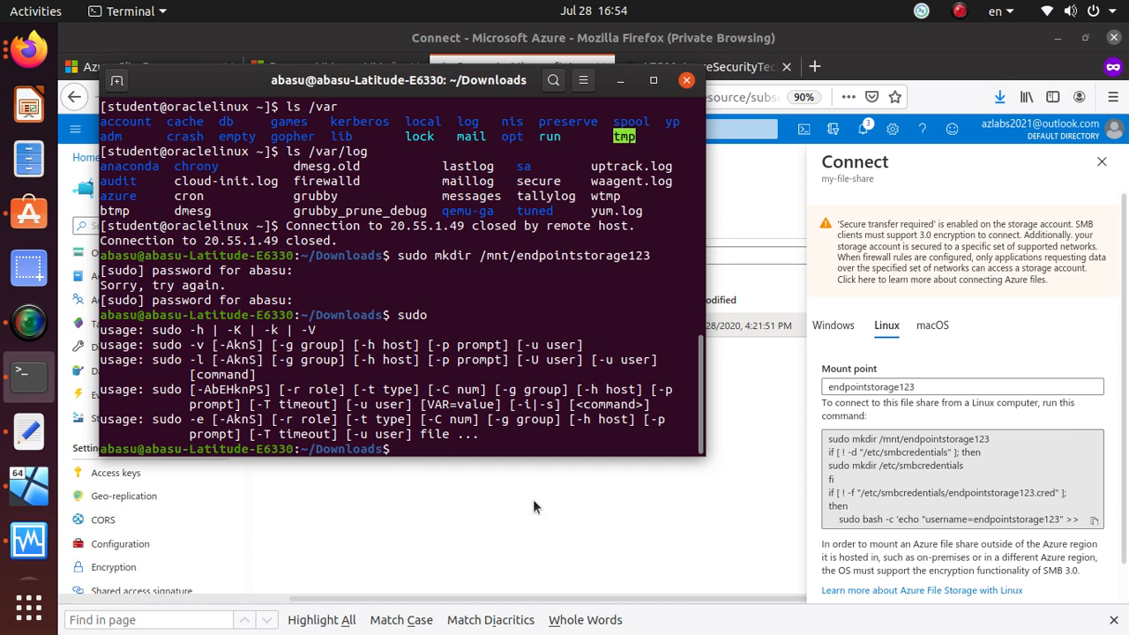
{"action": "right_click", "coordinate": [572, 427]}
{"action": "left_click", "coordinate": [623, 481]}
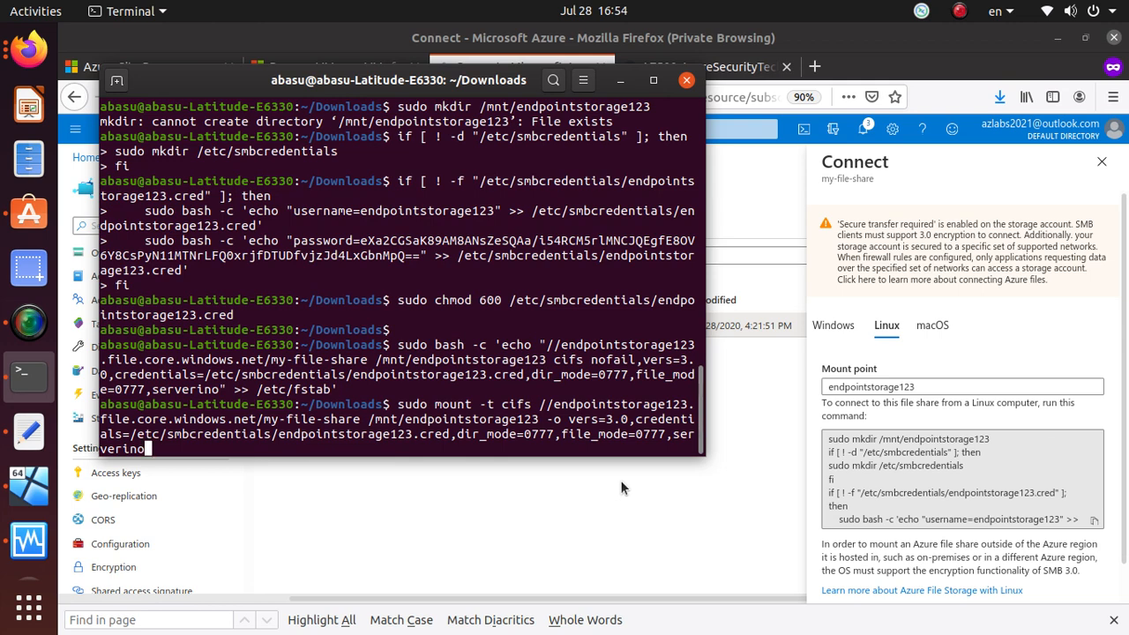
{"action": "key", "text": "Return"}
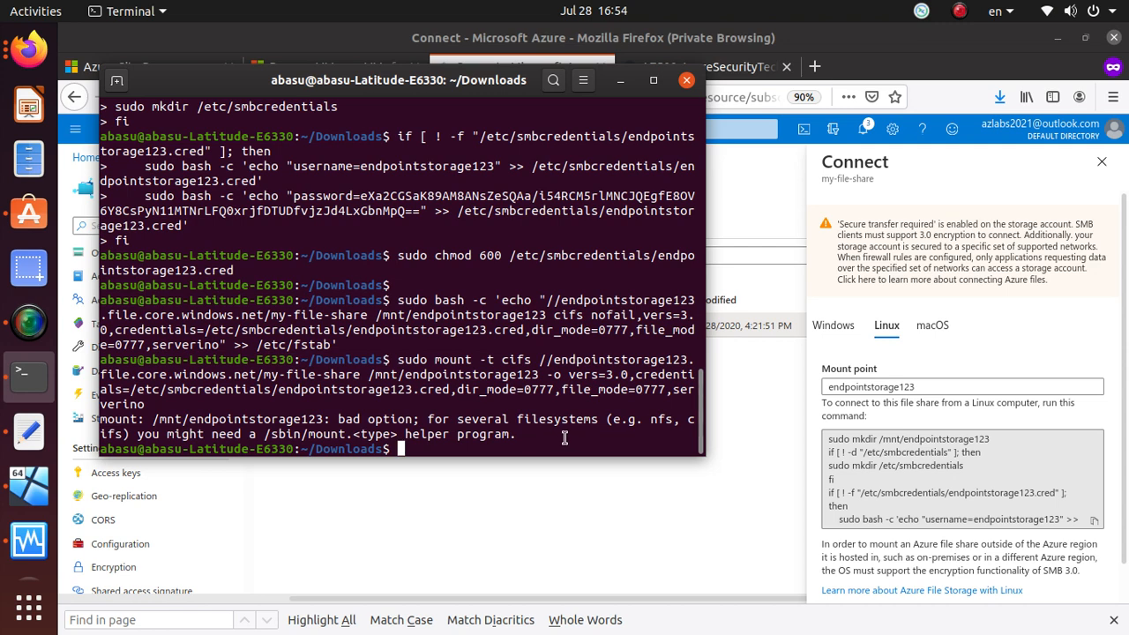
Return to Firefox and review the AZ500 Lab 12 instructions for the public-subnet access test and the myVmPublic virtual machine settings.
{"action": "left_click", "coordinate": [620, 81]}
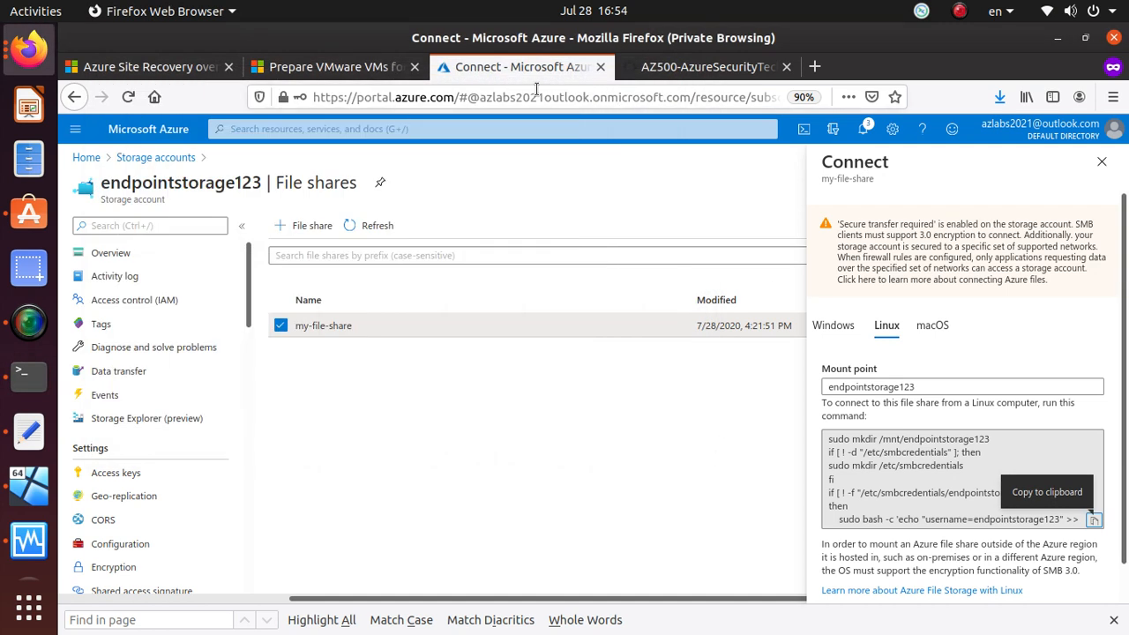
{"action": "left_click", "coordinate": [702, 68]}
{"action": "scroll", "coordinate": [286, 432], "scroll_direction": "down", "scroll_amount": 3}
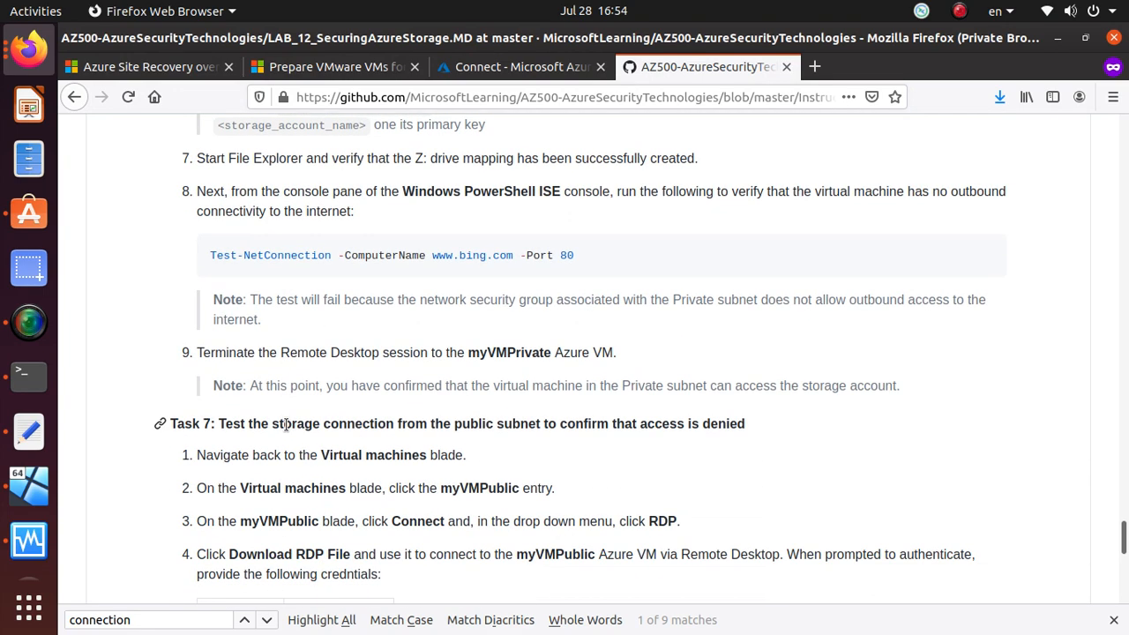
{"action": "scroll", "coordinate": [286, 424], "scroll_direction": "down", "scroll_amount": 15}
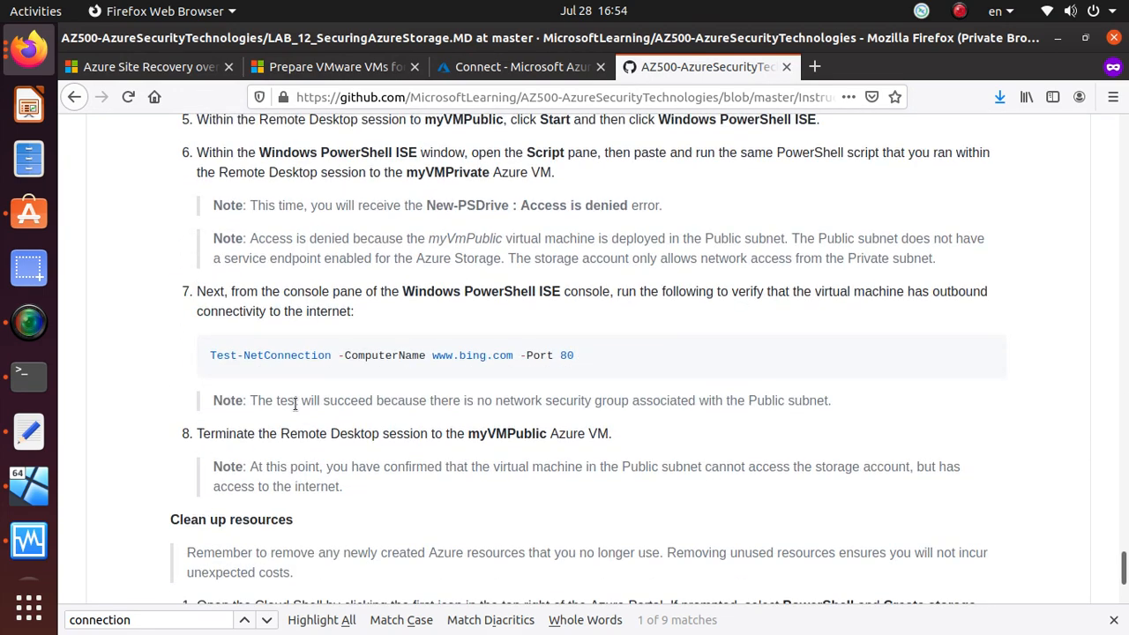
{"action": "scroll", "coordinate": [310, 457], "scroll_direction": "up", "scroll_amount": 4}
{"action": "scroll", "coordinate": [310, 486], "scroll_direction": "down", "scroll_amount": 4}
{"action": "left_click_drag", "start_coordinate": [342, 486], "coordinate": [177, 567]}
{"action": "scroll", "coordinate": [309, 322], "scroll_direction": "up", "scroll_amount": 15}
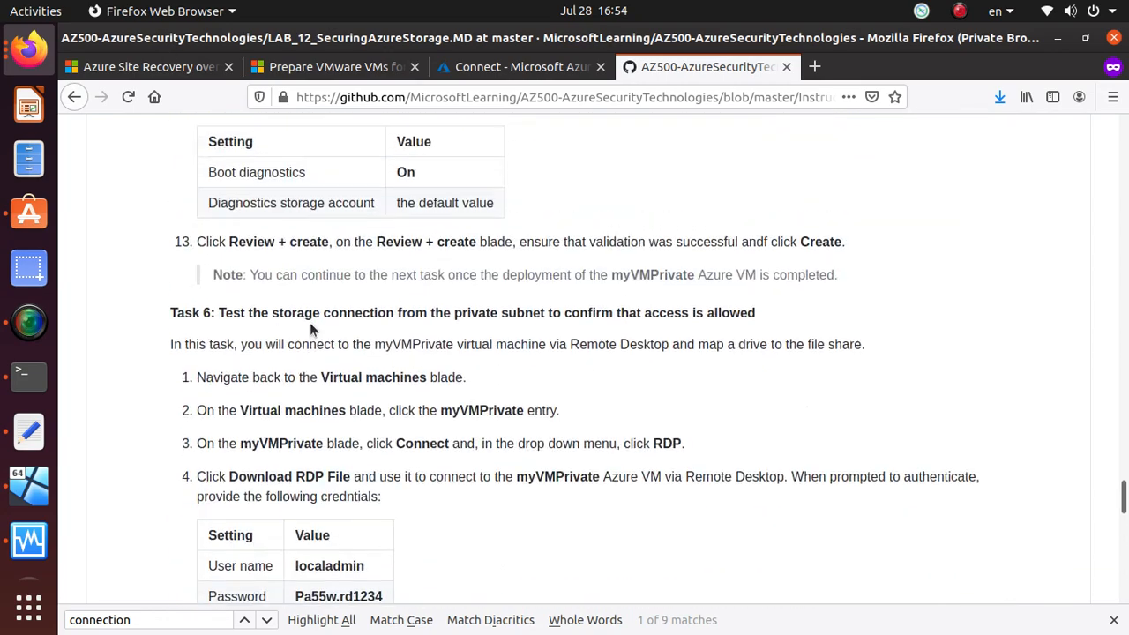
{"action": "scroll", "coordinate": [308, 320], "scroll_direction": "up", "scroll_amount": 7}
{"action": "scroll", "coordinate": [308, 322], "scroll_direction": "down", "scroll_amount": 2}
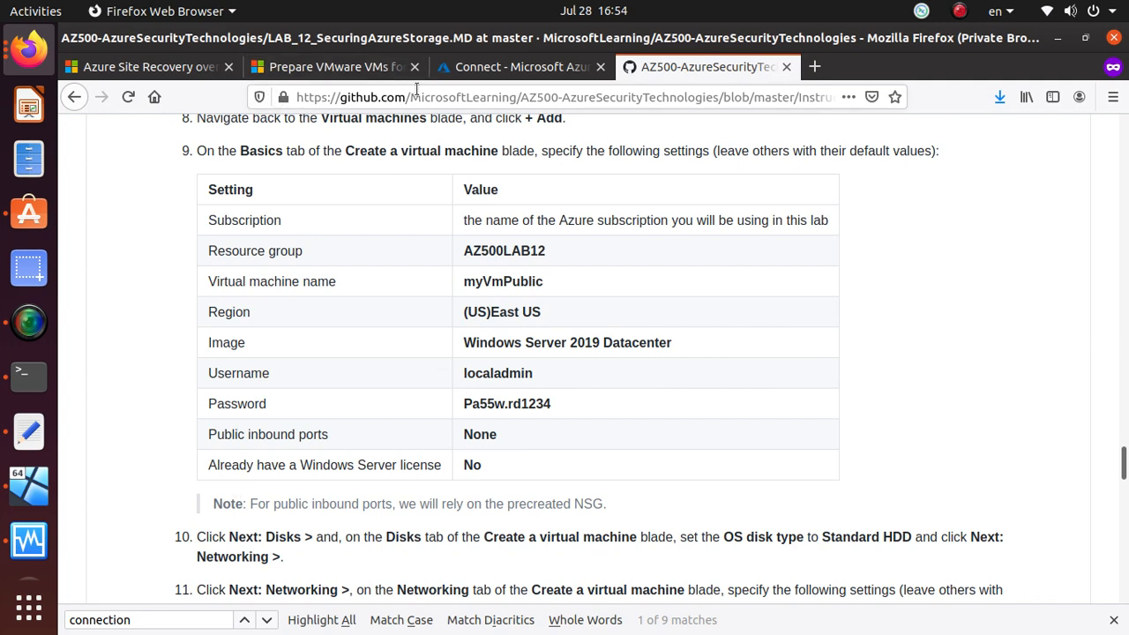
Return to the Azure portal, go to Virtual machines, and start creating a new virtual machine.
{"action": "left_click", "coordinate": [481, 68]}
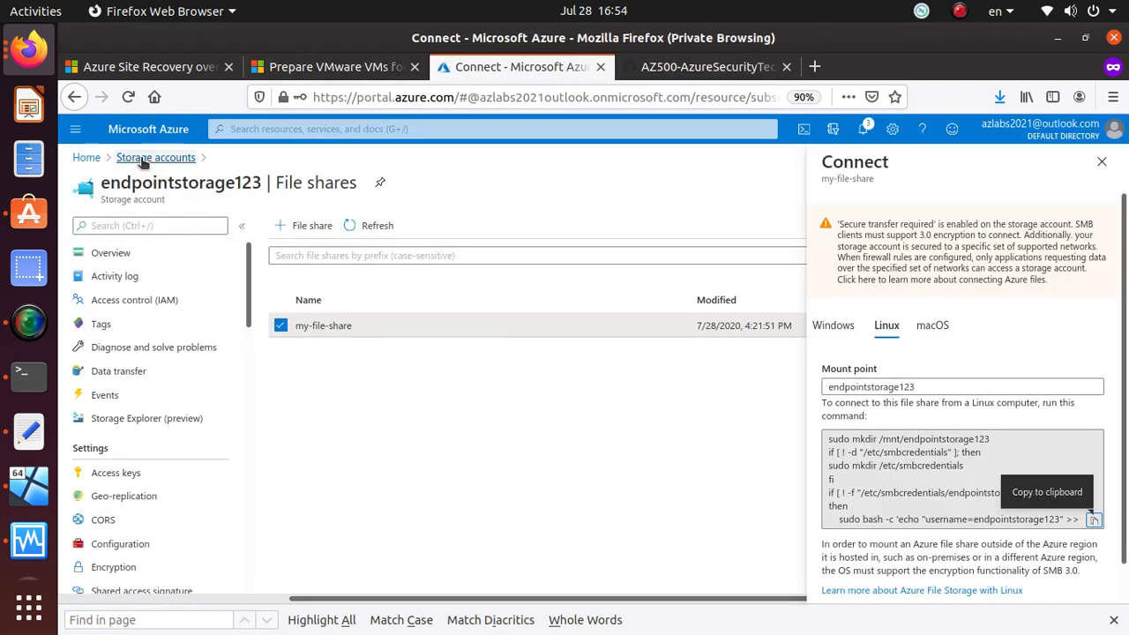
{"action": "left_click", "coordinate": [86, 157]}
{"action": "left_click", "coordinate": [392, 248]}
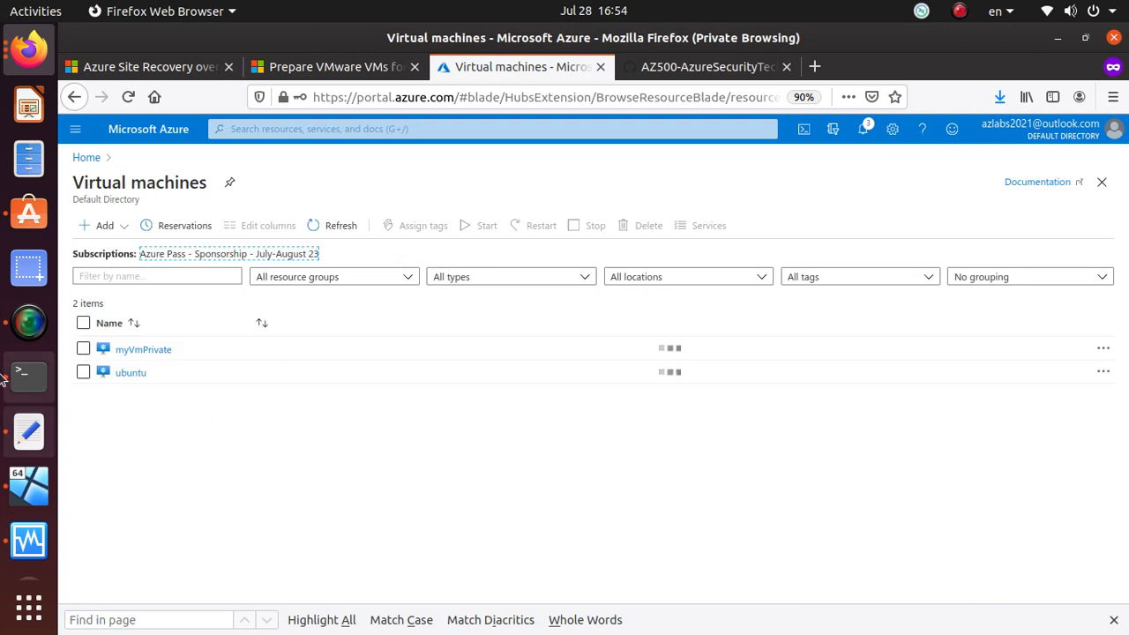
{"action": "left_click", "coordinate": [104, 226]}
{"action": "left_click", "coordinate": [137, 256]}
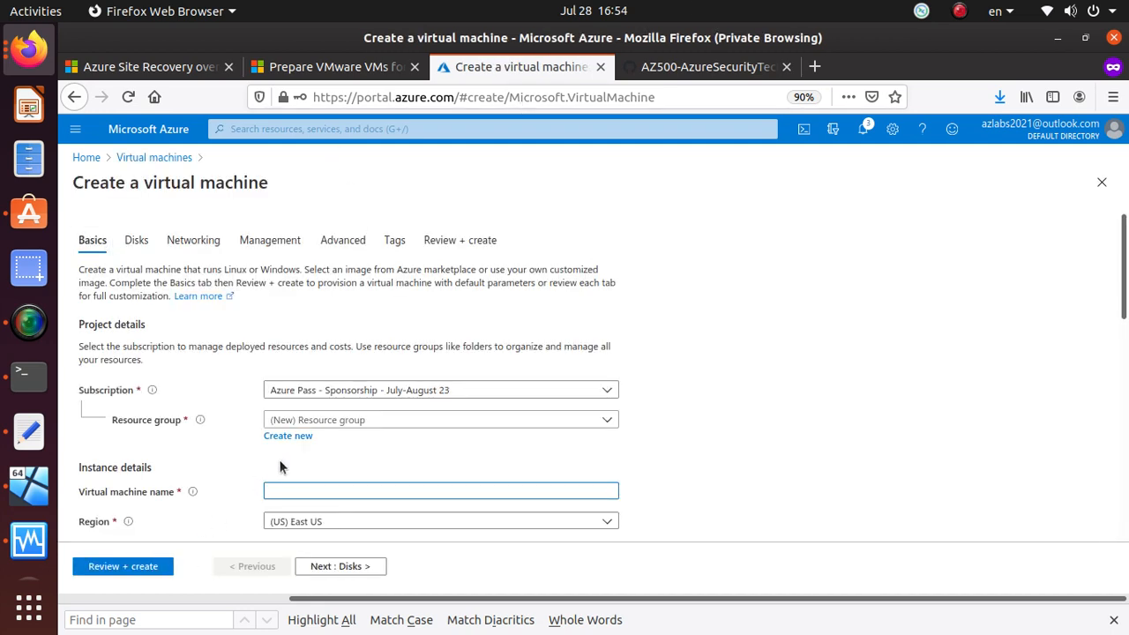
Name the virtual machine myVmPublic, copied from the lab instructions, and assign it to the AZ500LAB12 resource group.
{"action": "left_click", "coordinate": [717, 62]}
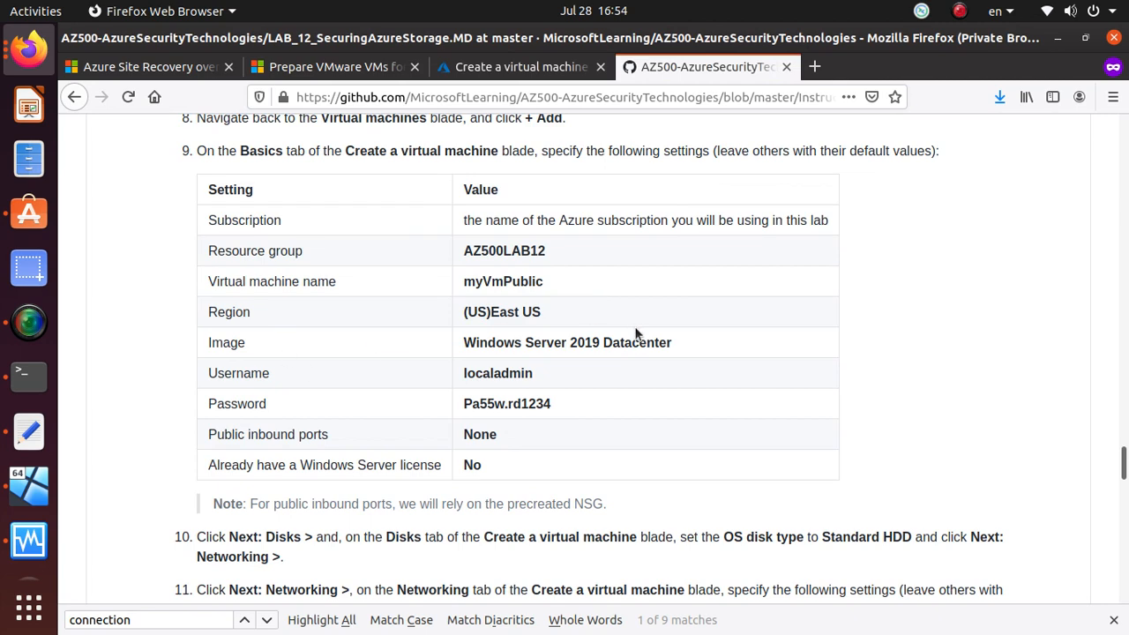
{"action": "double_click", "coordinate": [509, 281]}
{"action": "right_click", "coordinate": [512, 280]}
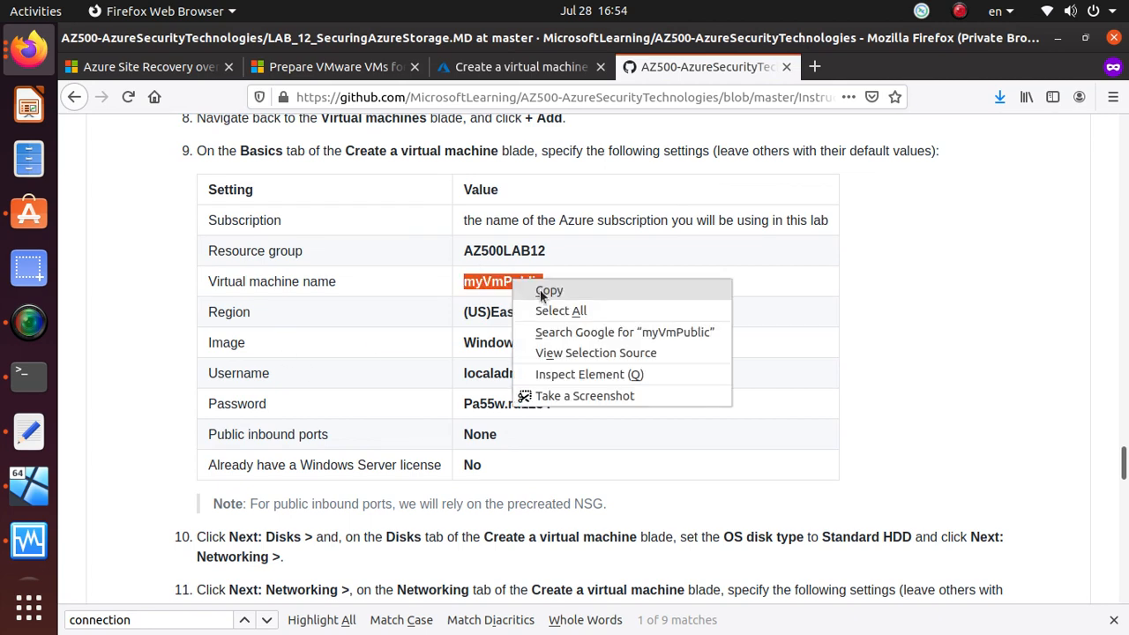
{"action": "left_click", "coordinate": [540, 290]}
{"action": "left_click", "coordinate": [520, 66]}
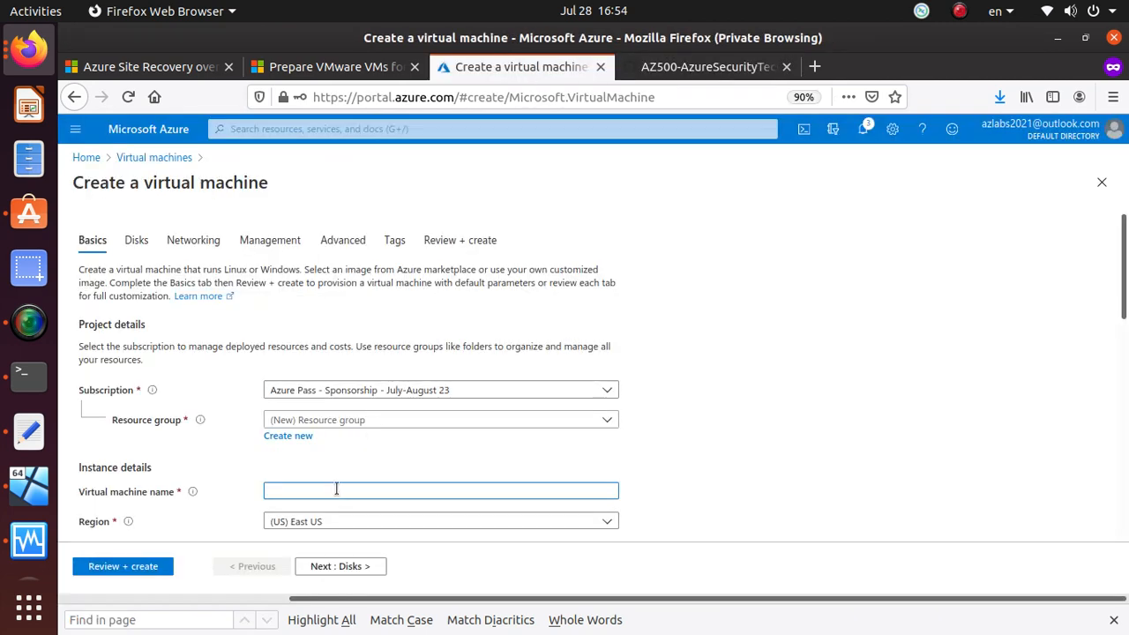
{"action": "key", "text": "ctrl+v"}
{"action": "scroll", "coordinate": [336, 488], "scroll_direction": "down", "scroll_amount": 3}
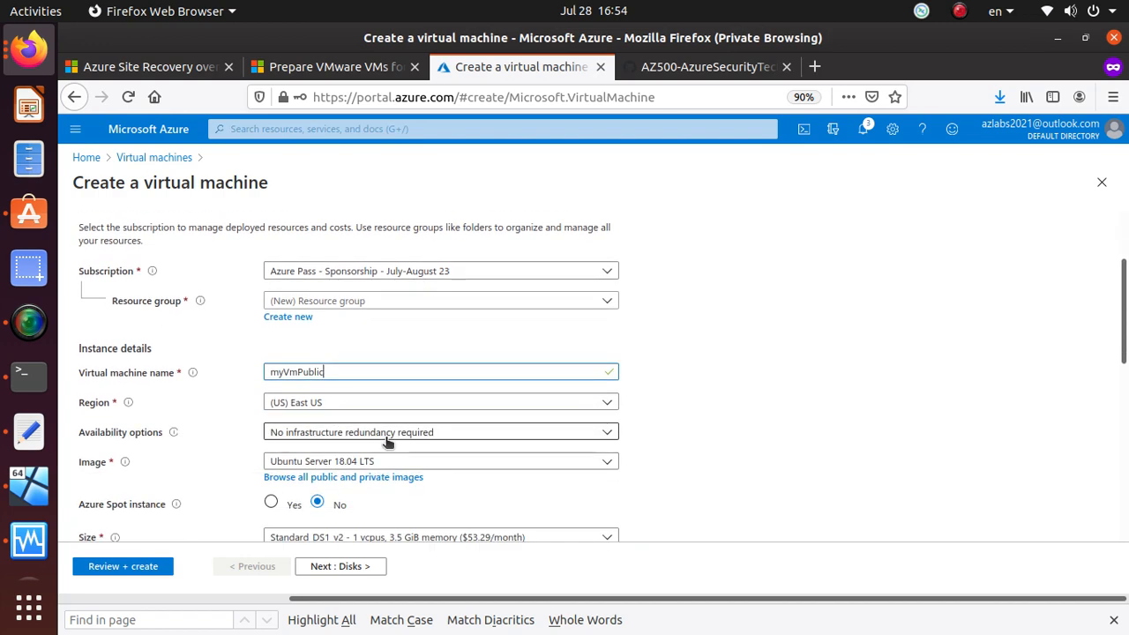
{"action": "left_click", "coordinate": [435, 298]}
{"action": "left_click", "coordinate": [369, 370]}
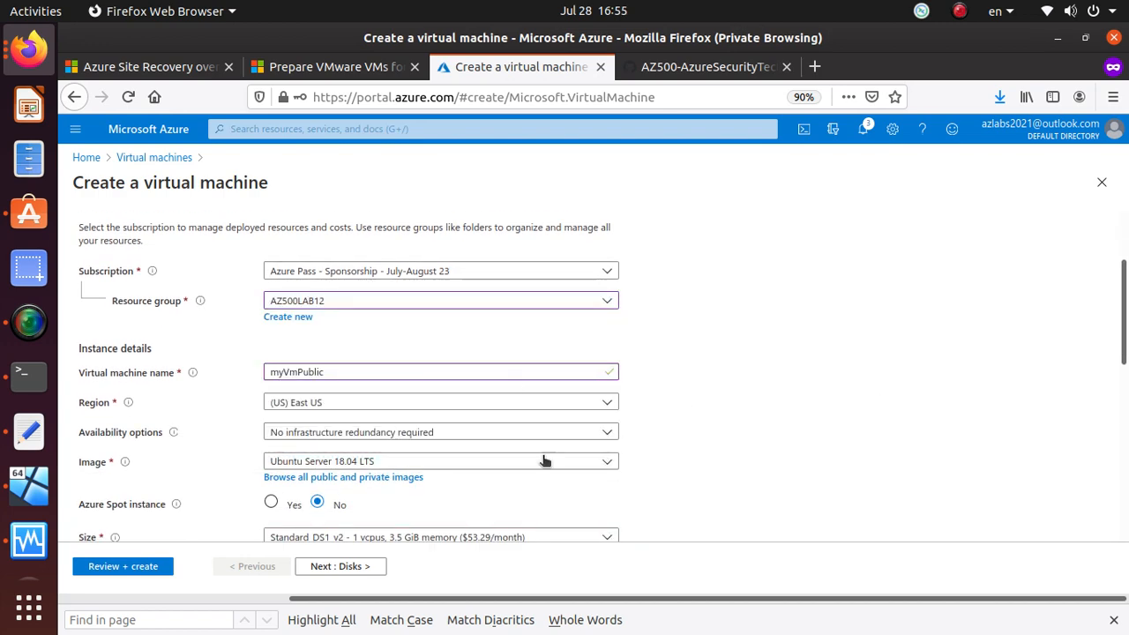
Set the virtual machine's image to Windows Server 2019 Datacenter and check the available sizes.
{"action": "scroll", "coordinate": [422, 428], "scroll_direction": "down", "scroll_amount": 1}
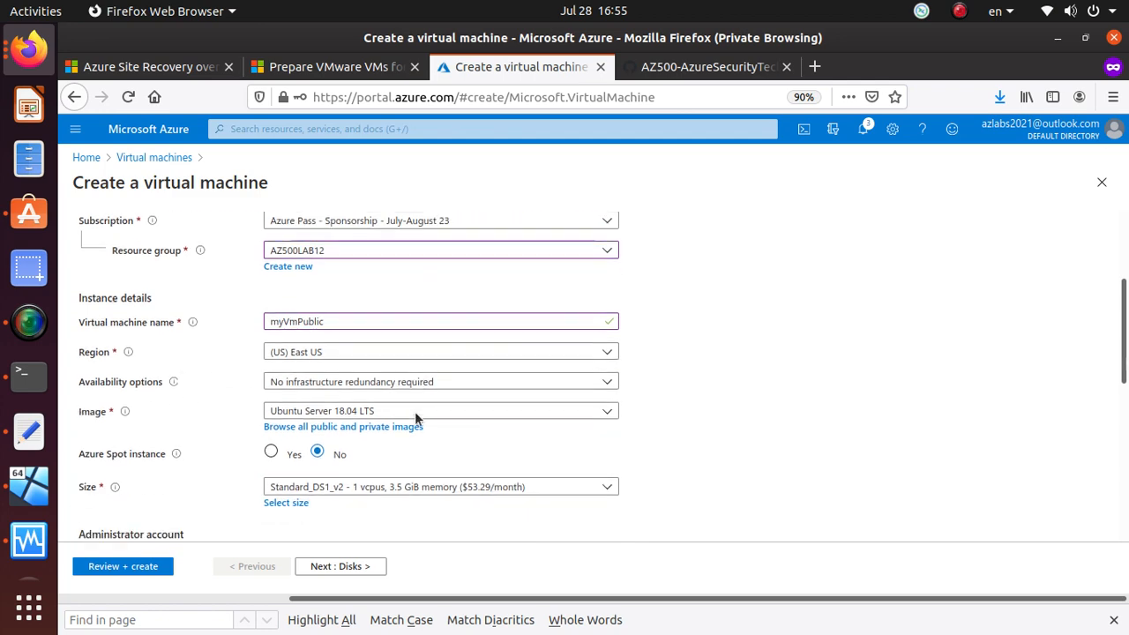
{"action": "scroll", "coordinate": [416, 418], "scroll_direction": "down", "scroll_amount": 1}
{"action": "left_click", "coordinate": [411, 343]}
{"action": "scroll", "coordinate": [434, 429], "scroll_direction": "down", "scroll_amount": 1}
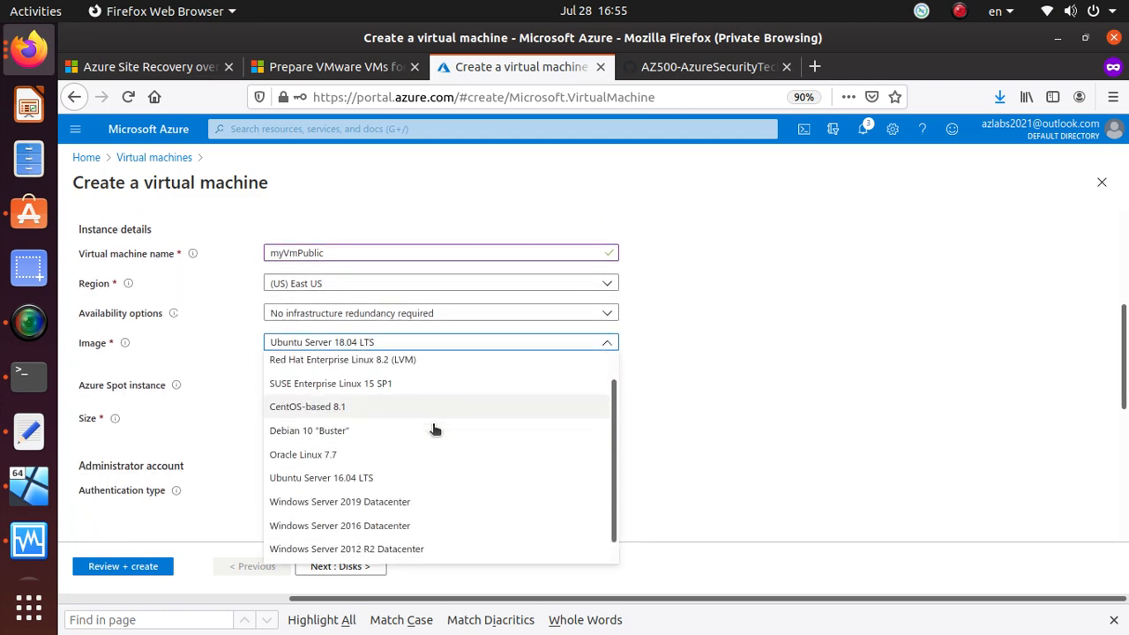
{"action": "scroll", "coordinate": [434, 429], "scroll_direction": "down", "scroll_amount": 1}
{"action": "left_click", "coordinate": [421, 504]}
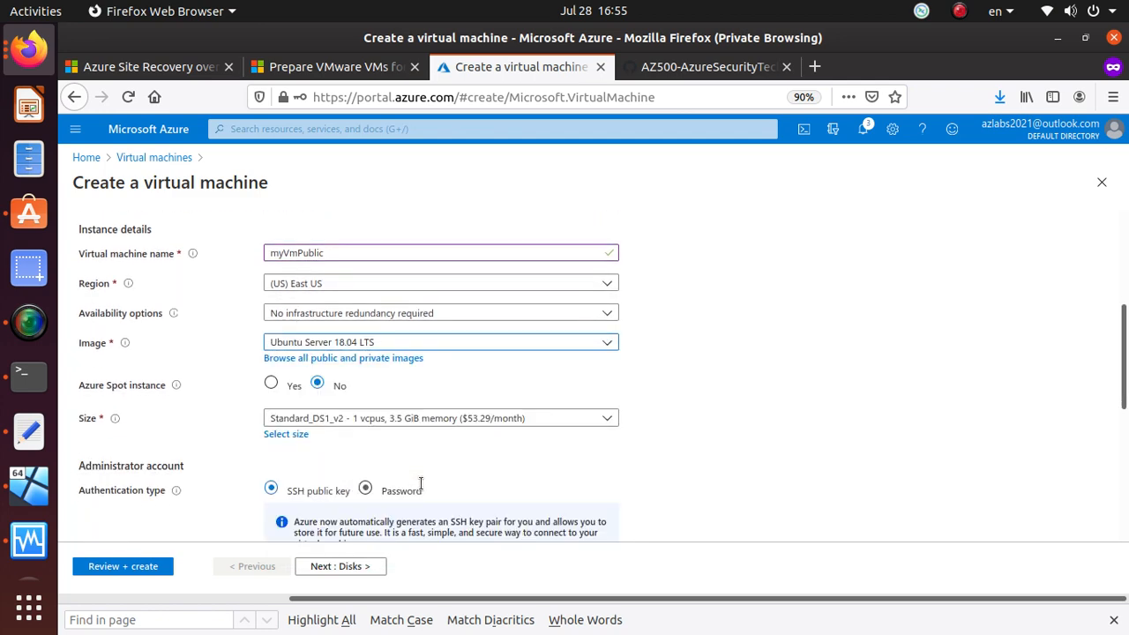
{"action": "left_click", "coordinate": [444, 421]}
{"action": "left_click", "coordinate": [475, 350]}
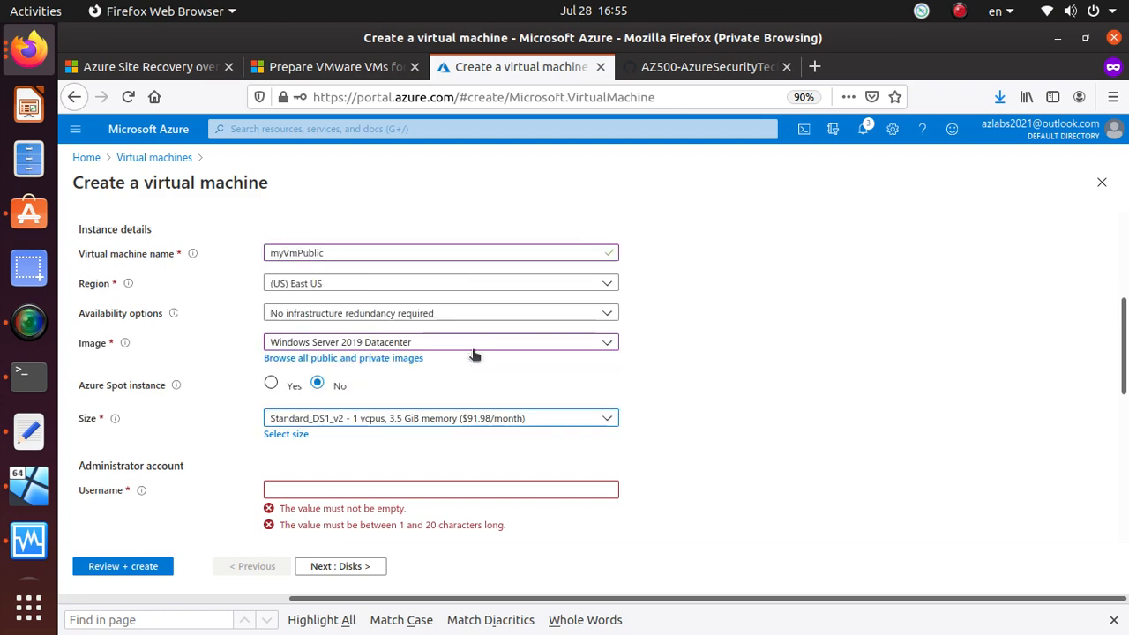
Copy the username localadmin from the lab instructions and enter it as the administrator account's username.
{"action": "scroll", "coordinate": [467, 355], "scroll_direction": "down", "scroll_amount": 2}
{"action": "left_click", "coordinate": [318, 369]}
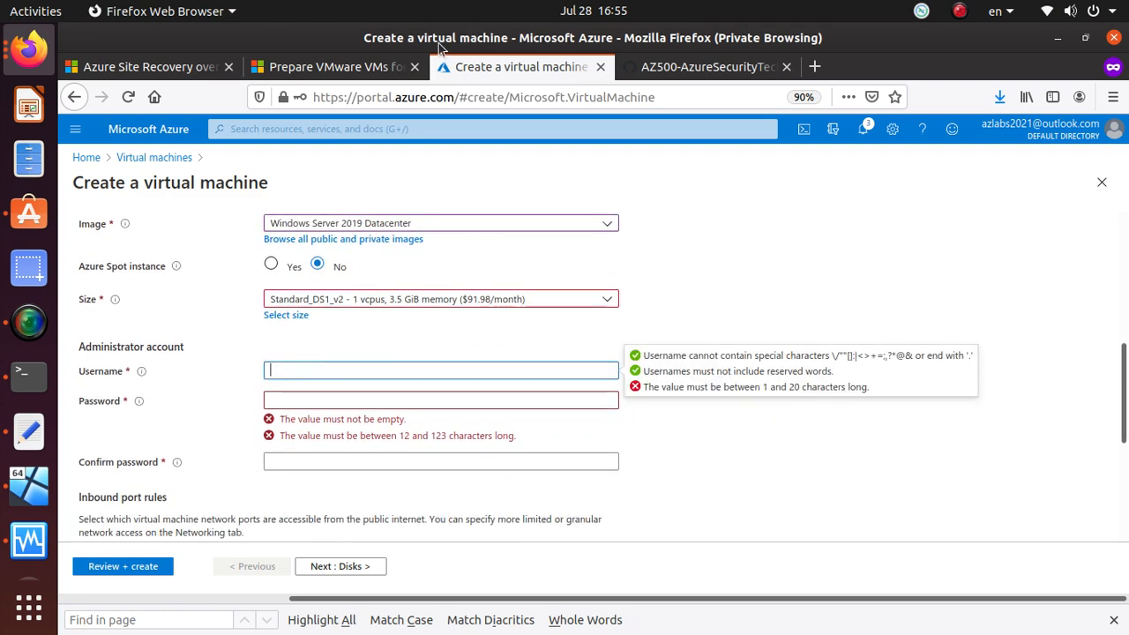
{"action": "left_click", "coordinate": [706, 66]}
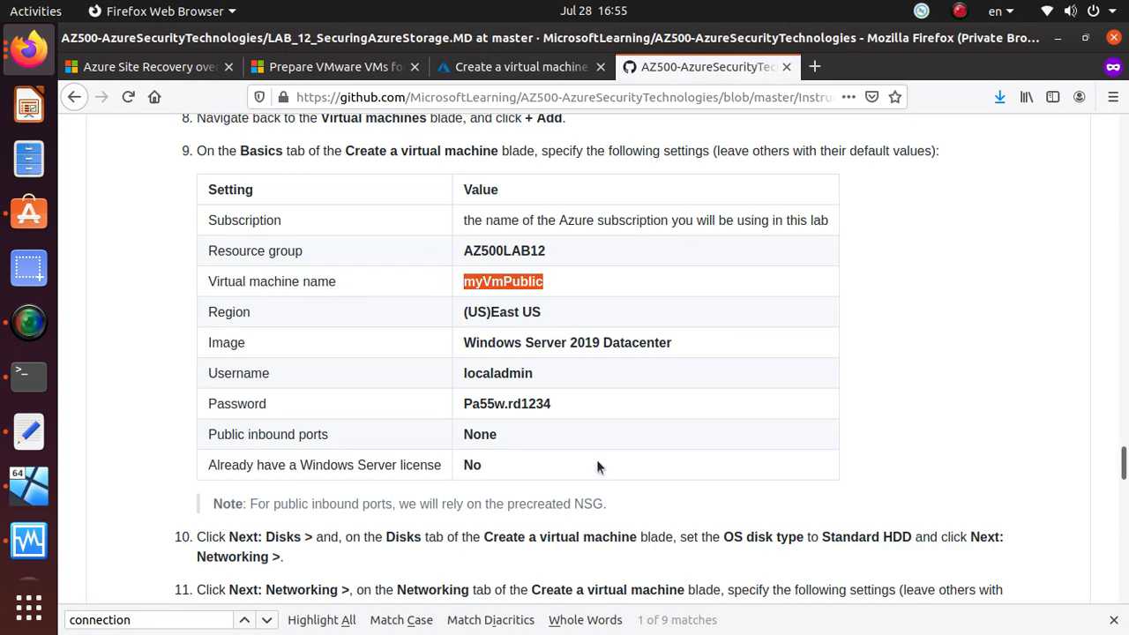
{"action": "double_click", "coordinate": [498, 373]}
{"action": "right_click", "coordinate": [517, 374]}
{"action": "left_click", "coordinate": [536, 386]}
{"action": "left_click", "coordinate": [510, 75]}
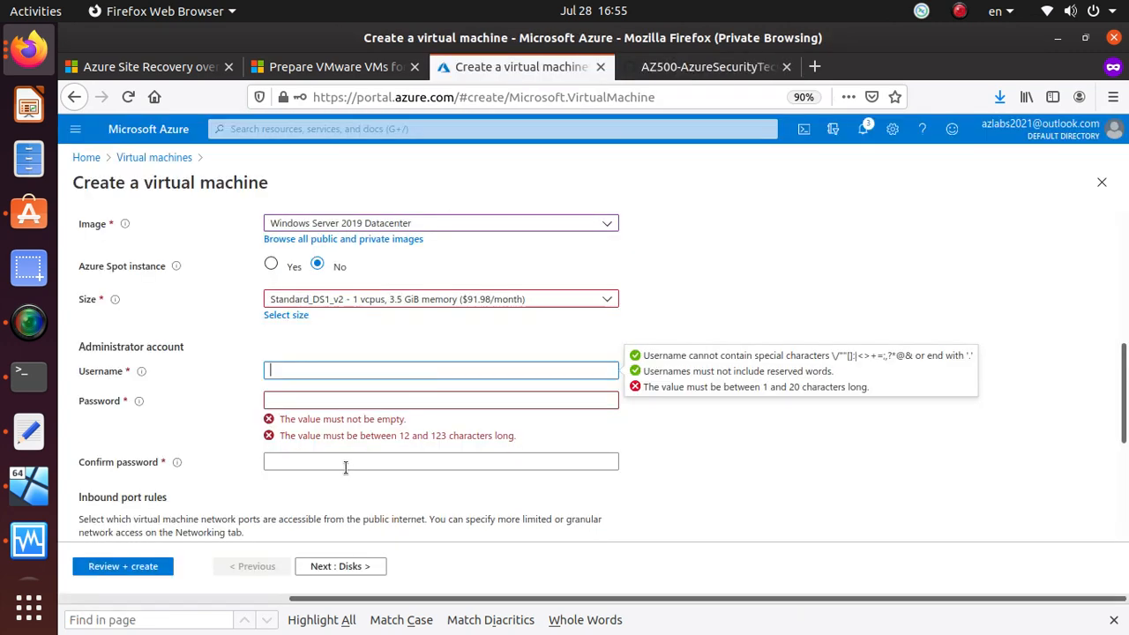
{"action": "left_click", "coordinate": [312, 370]}
{"action": "key", "text": "ctrl+v"}
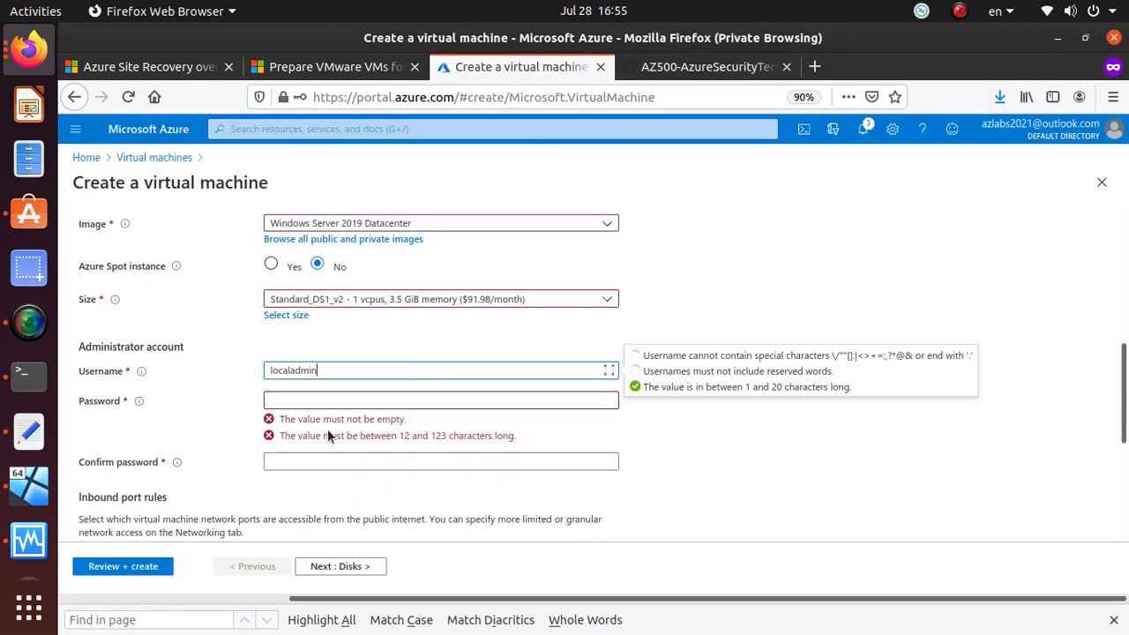
Copy the administrator password from the lab instructions and enter it in both the password and confirmation fields.
{"action": "left_click", "coordinate": [706, 66]}
{"action": "triple_click", "coordinate": [513, 403]}
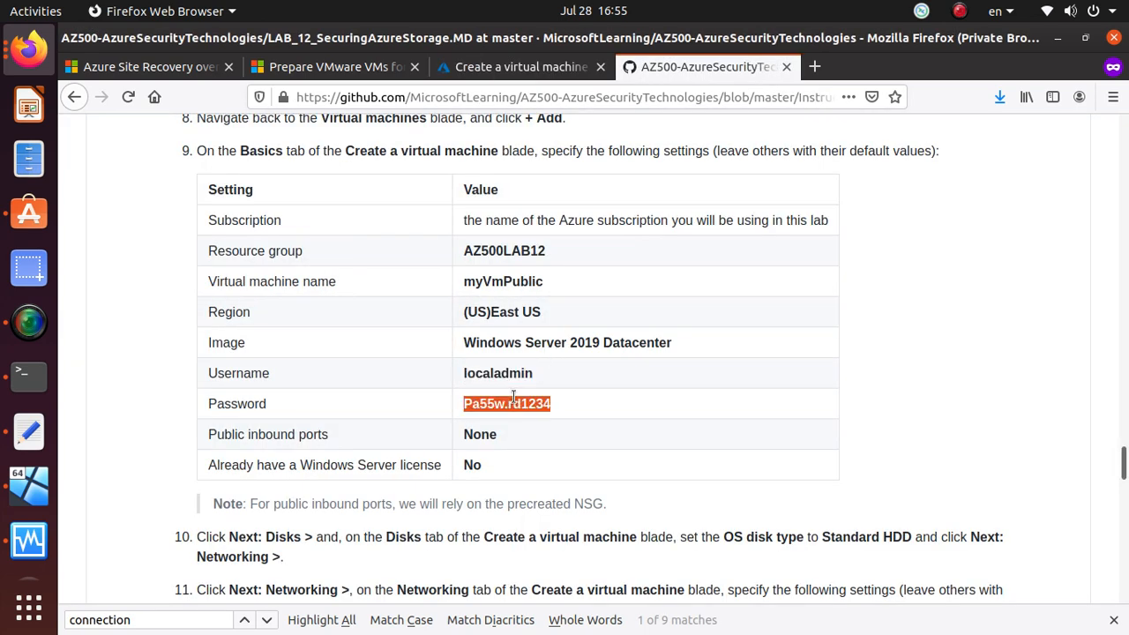
{"action": "right_click", "coordinate": [514, 404]}
{"action": "left_click", "coordinate": [538, 415]}
{"action": "left_click", "coordinate": [542, 71]}
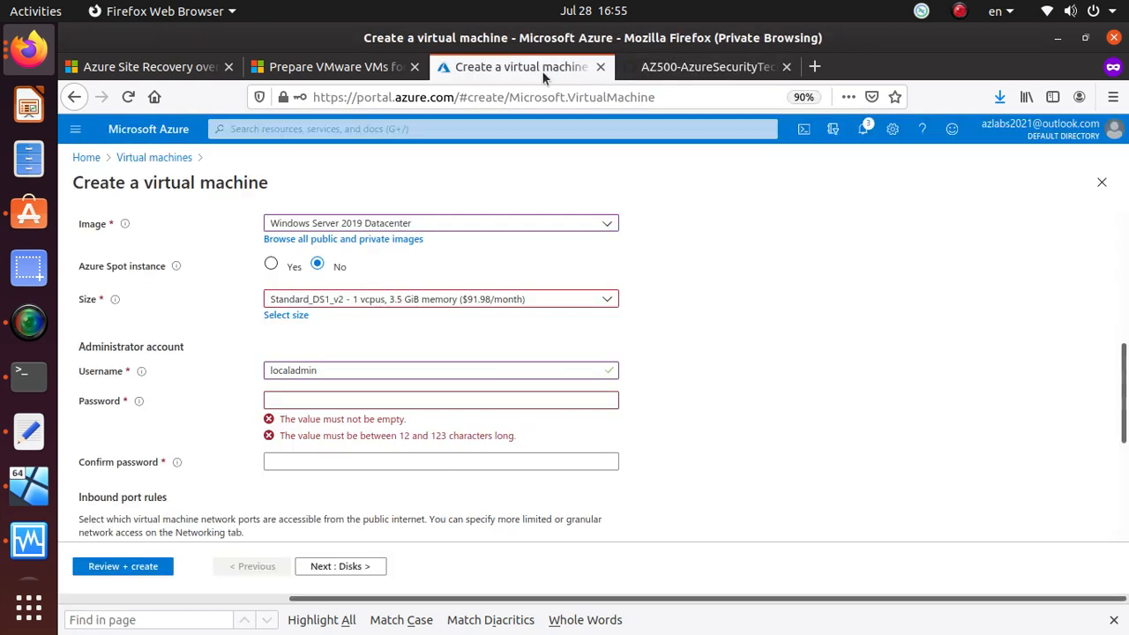
{"action": "left_click", "coordinate": [373, 402]}
{"action": "key", "text": "ctrl+v"}
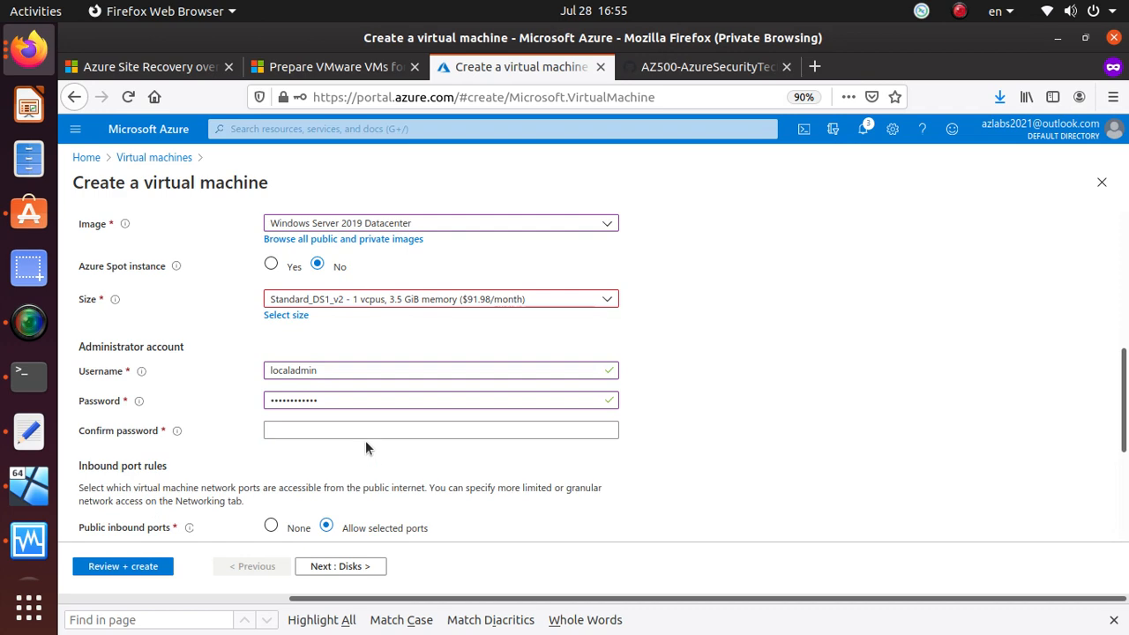
{"action": "left_click", "coordinate": [422, 432]}
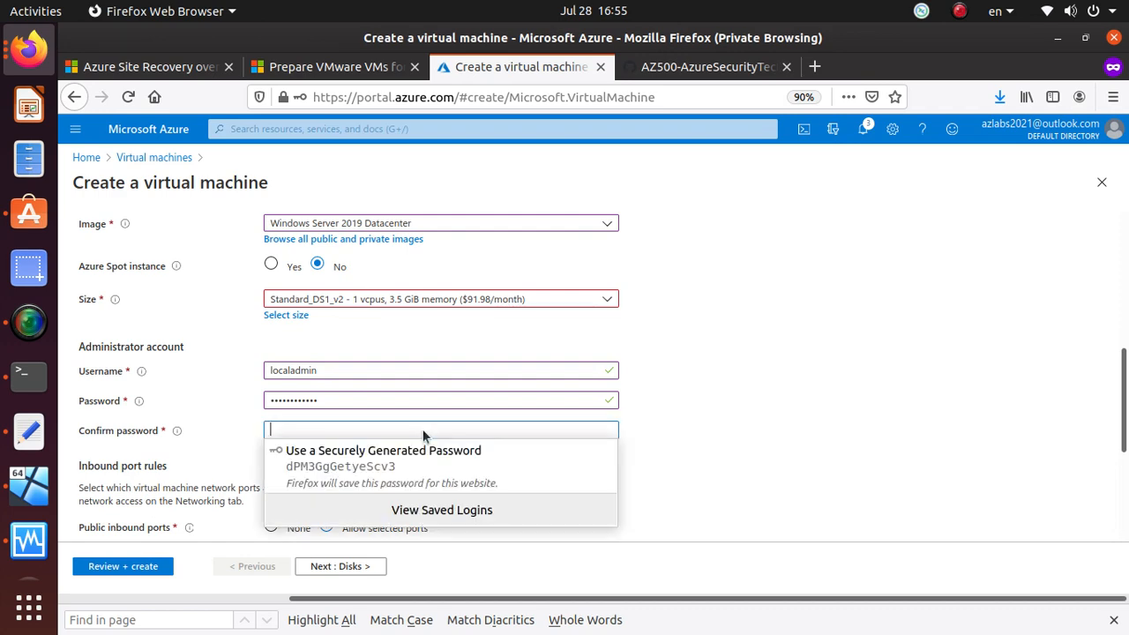
{"action": "key", "text": "ctrl+v"}
Check the inbound port requirement in the lab instructions and set the virtual machine's public inbound ports to None.
{"action": "scroll", "coordinate": [504, 441], "scroll_direction": "down", "scroll_amount": 3}
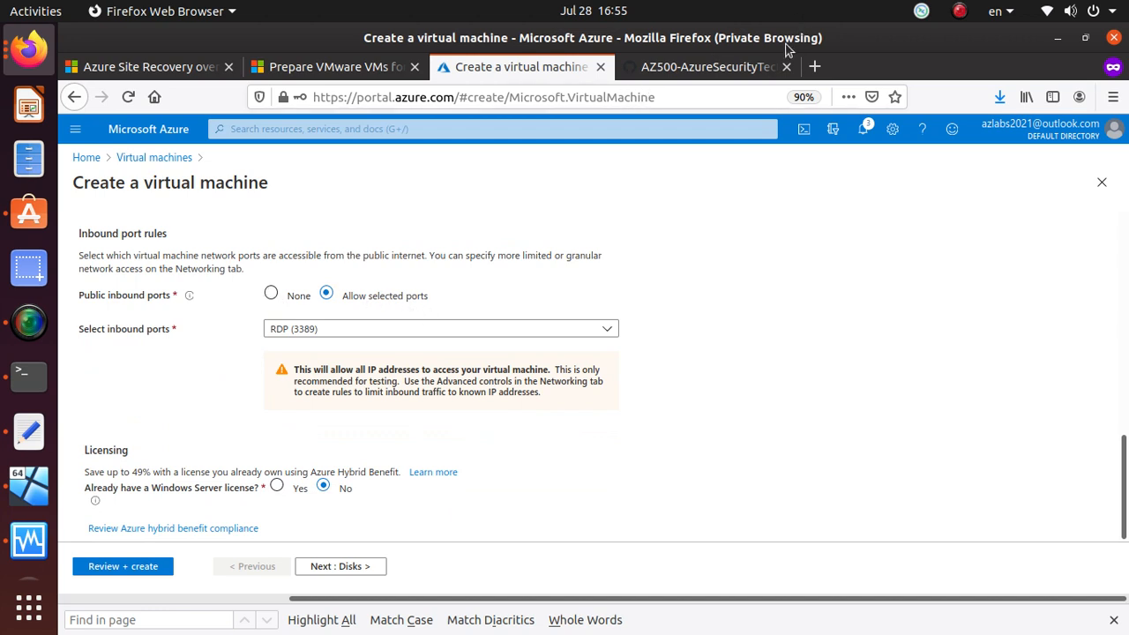
{"action": "left_click", "coordinate": [749, 67]}
{"action": "scroll", "coordinate": [476, 419], "scroll_direction": "down", "scroll_amount": 2}
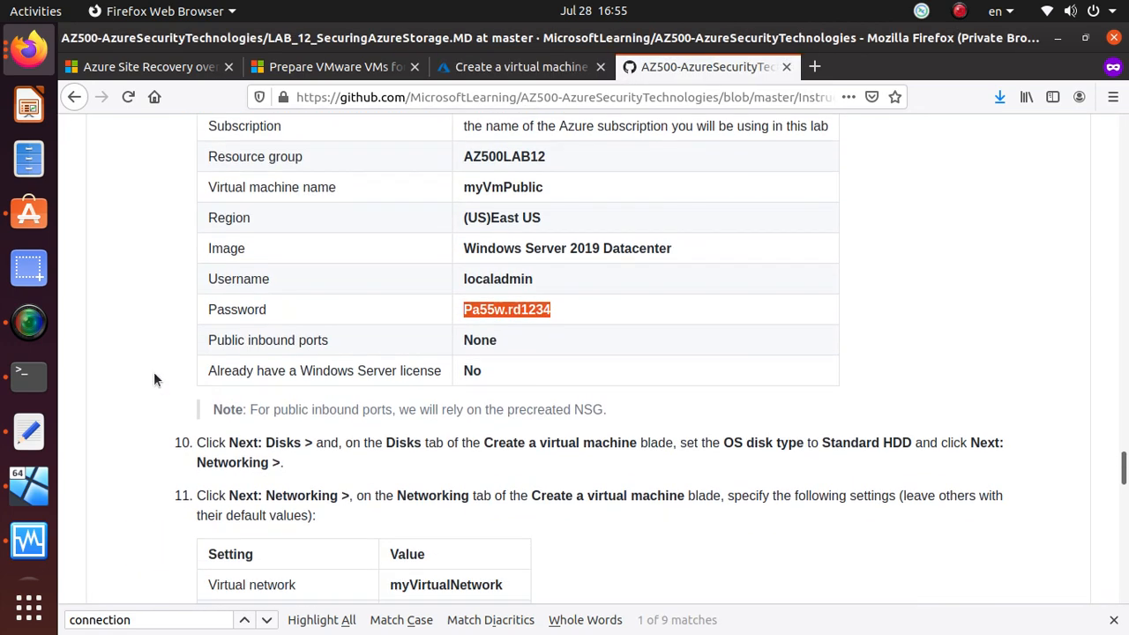
{"action": "left_click", "coordinate": [569, 69]}
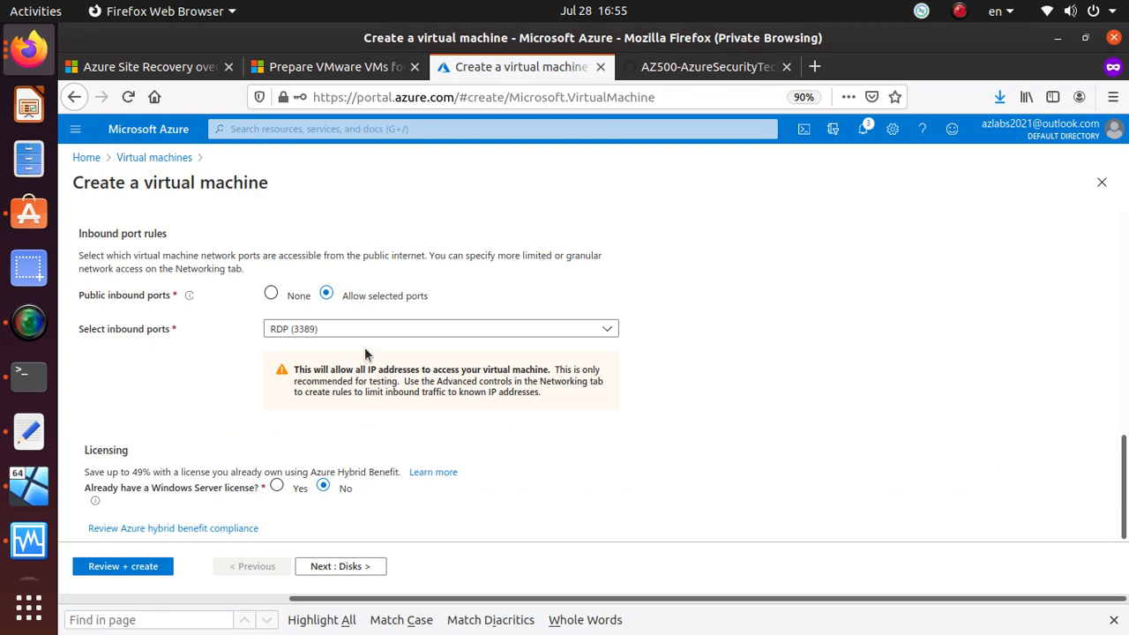
{"action": "left_click", "coordinate": [272, 297]}
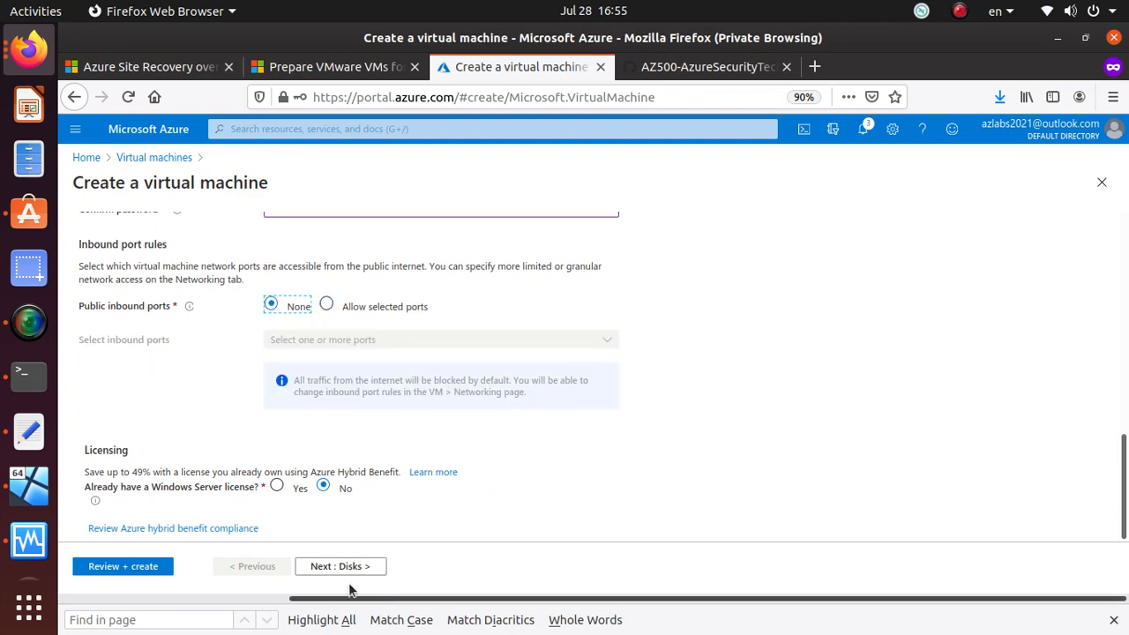
Review the lab's basic, disk, networking and management settings specified for myVmPublic.
{"action": "scroll", "coordinate": [594, 292], "scroll_direction": "up", "scroll_amount": 4}
{"action": "left_click", "coordinate": [678, 68]}
{"action": "scroll", "coordinate": [508, 340], "scroll_direction": "up", "scroll_amount": 5}
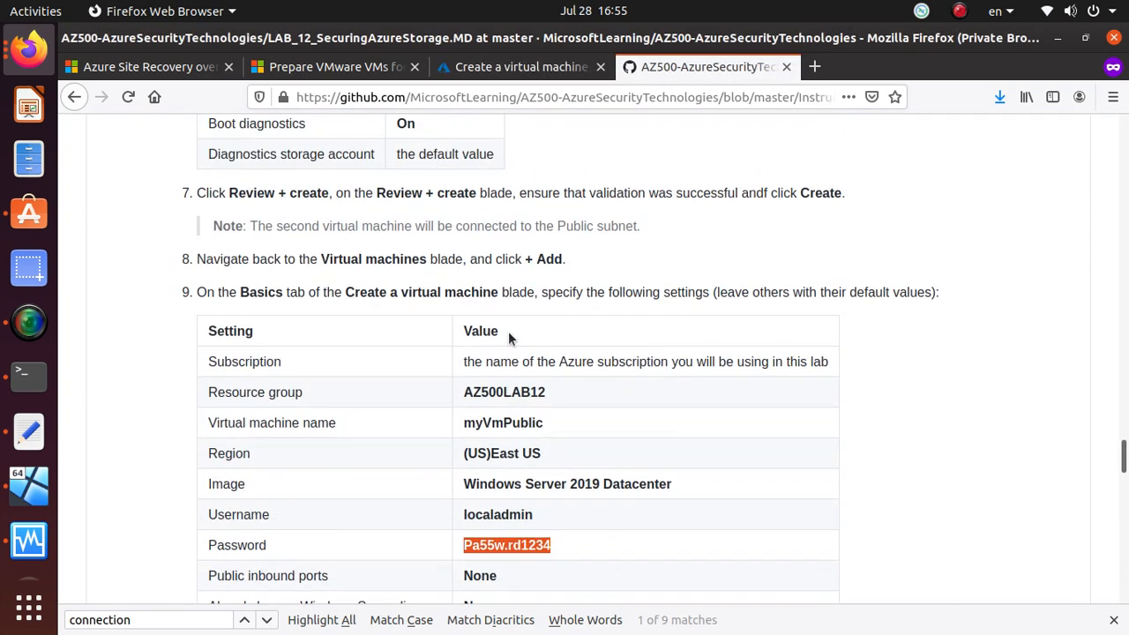
{"action": "double_click", "coordinate": [528, 424]}
{"action": "scroll", "coordinate": [641, 491], "scroll_direction": "down", "scroll_amount": 7}
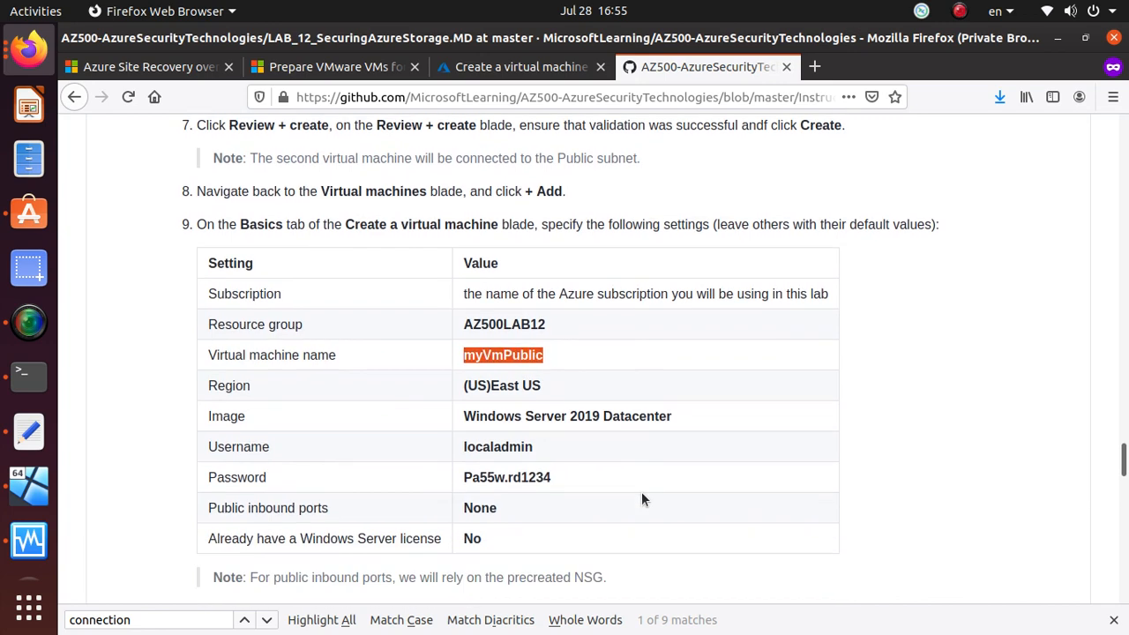
{"action": "scroll", "coordinate": [622, 468], "scroll_direction": "down", "scroll_amount": 3}
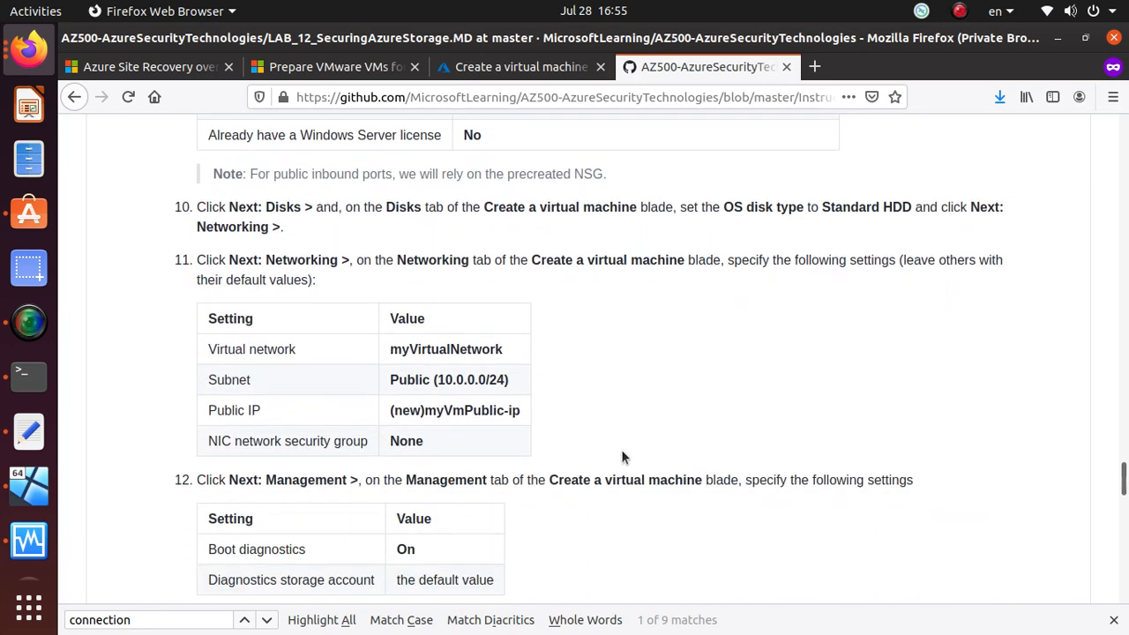
Check the public IP name in the lab instructions, set myVmPublic's OS disk type to Standard HDD, and continue to the networking settings.
{"action": "triple_click", "coordinate": [473, 408]}
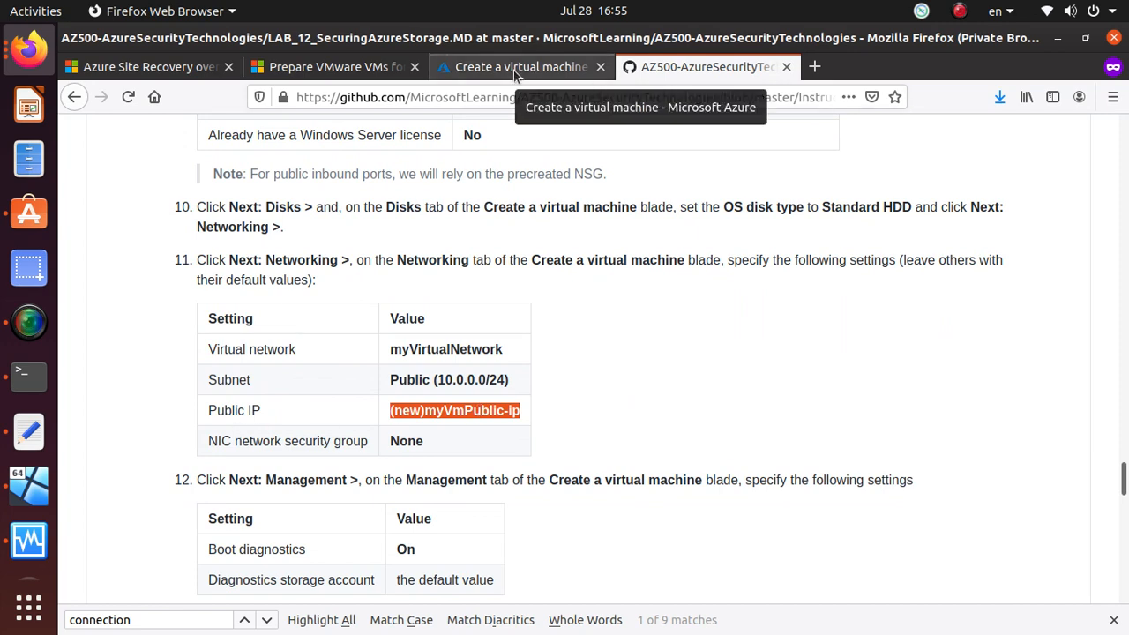
{"action": "left_click", "coordinate": [560, 74]}
{"action": "scroll", "coordinate": [303, 425], "scroll_direction": "down", "scroll_amount": 2}
{"action": "left_click", "coordinate": [339, 566]}
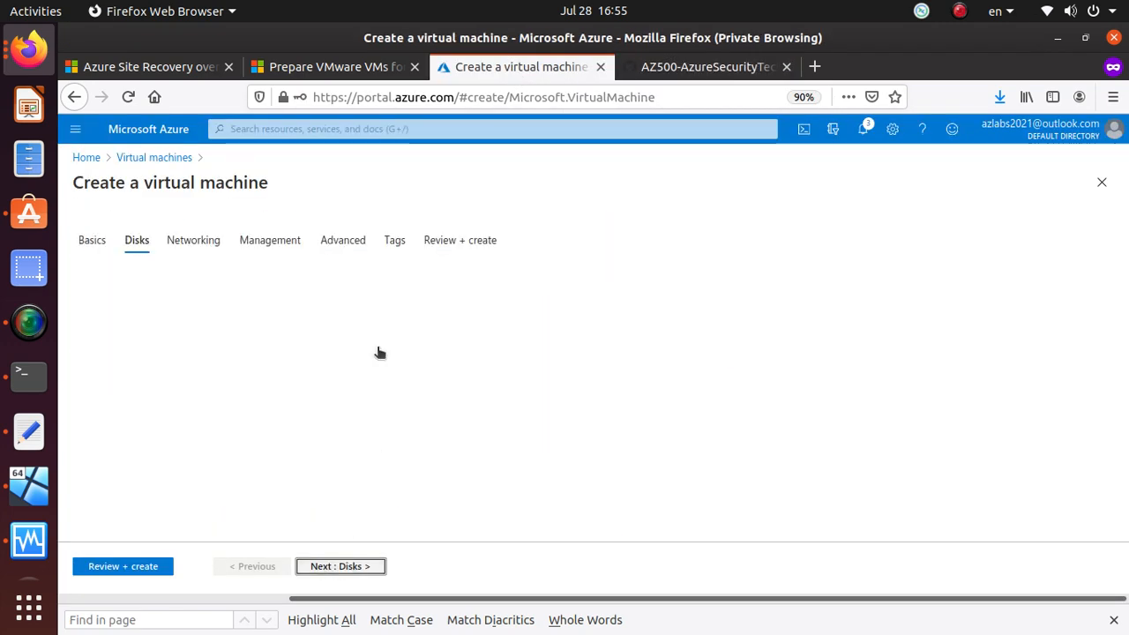
{"action": "left_click", "coordinate": [382, 343]}
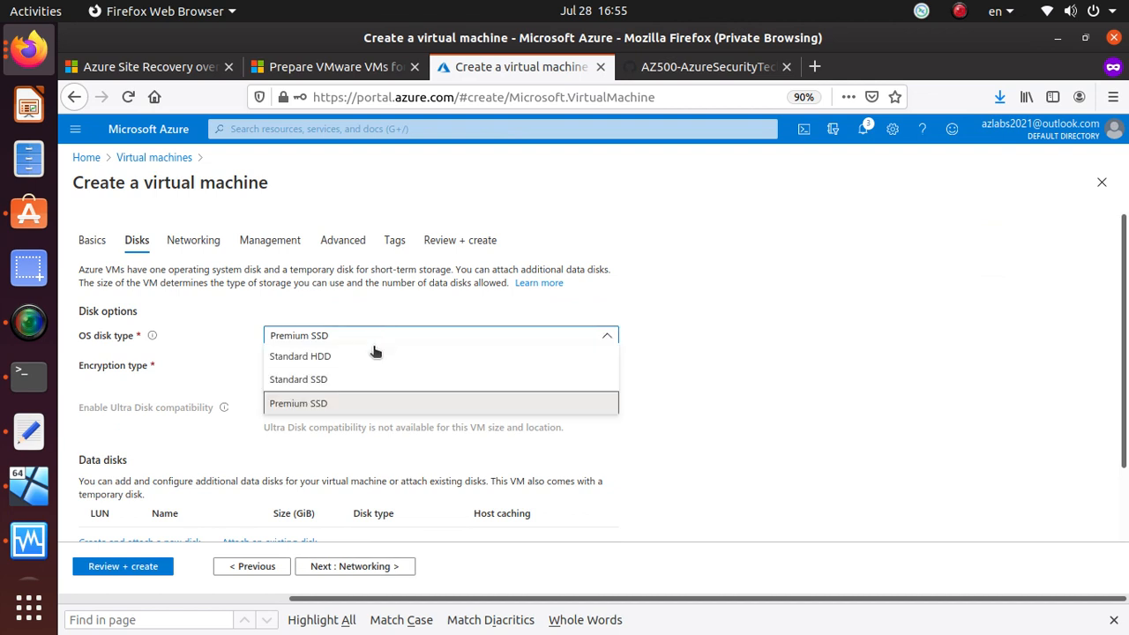
{"action": "left_click", "coordinate": [374, 356]}
{"action": "left_click", "coordinate": [389, 569]}
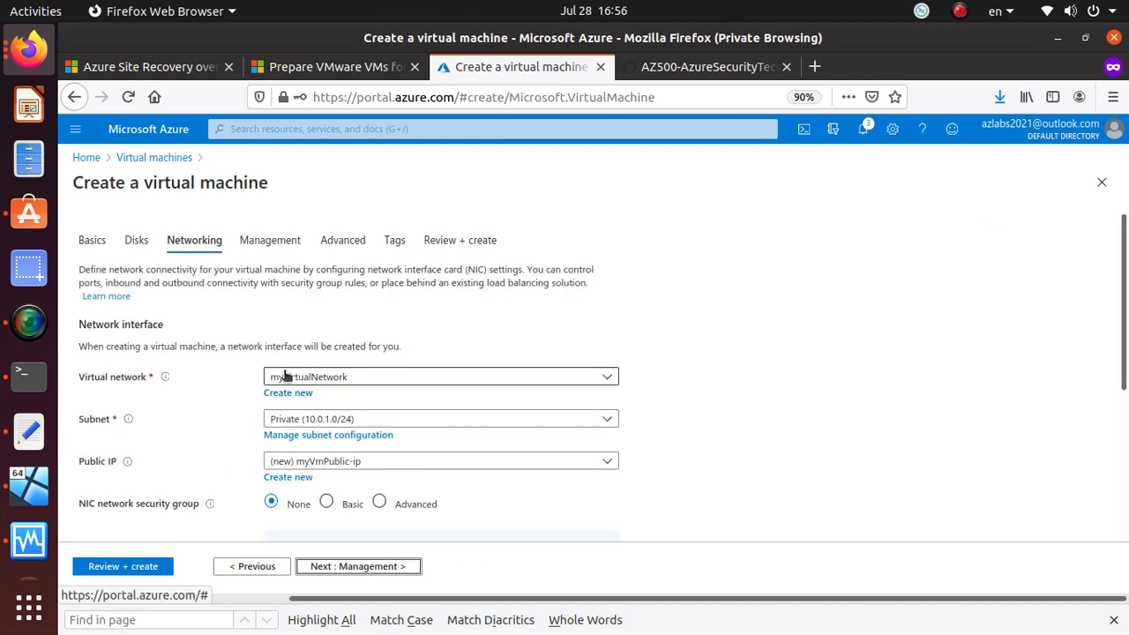
Set myVmPublic's subnet to public (10.0.0.0/24) and check the remaining network interface settings.
{"action": "left_click", "coordinate": [322, 419]}
{"action": "left_click", "coordinate": [309, 492]}
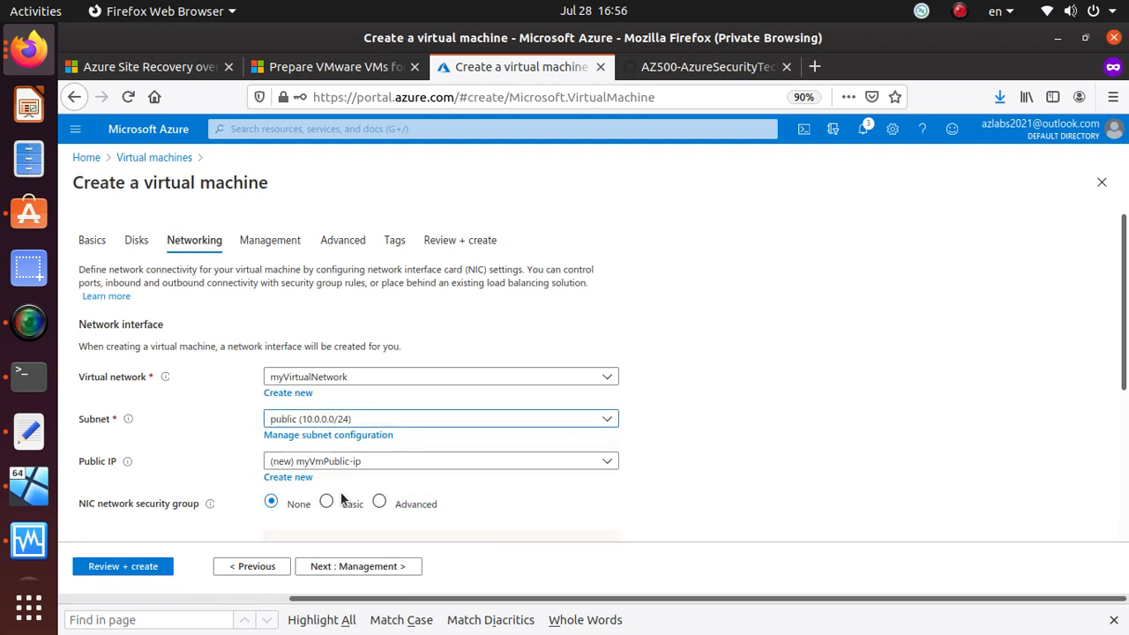
{"action": "scroll", "coordinate": [762, 462], "scroll_direction": "down", "scroll_amount": 1}
{"action": "scroll", "coordinate": [760, 463], "scroll_direction": "down", "scroll_amount": 4}
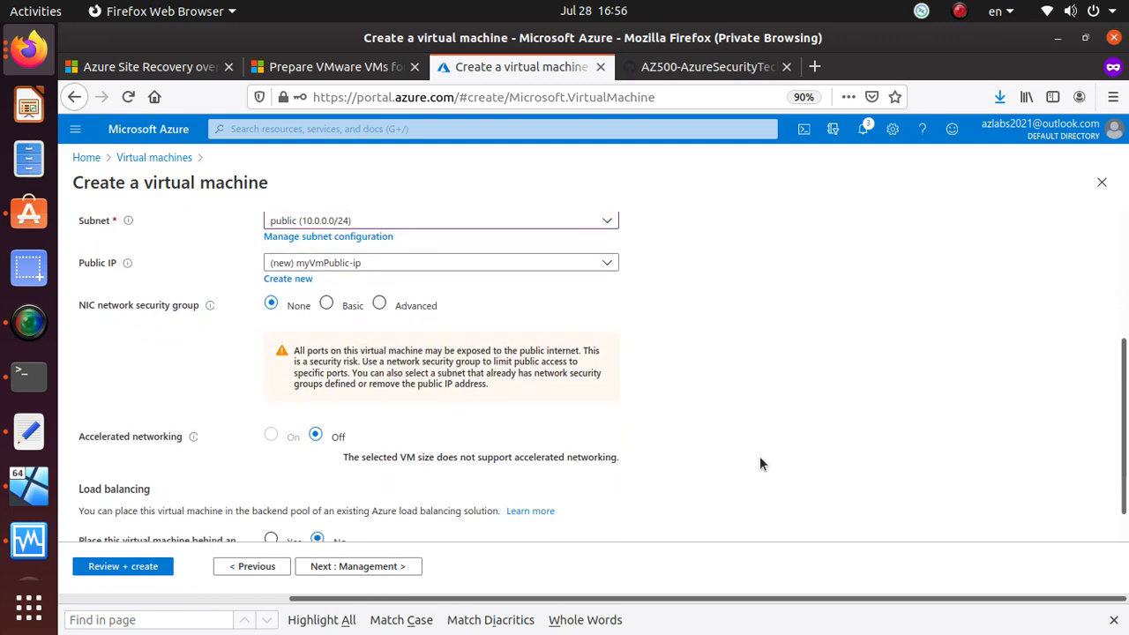
Check the remaining creation instructions in the lab, validate the myVmPublic configuration and create the virtual machine.
{"action": "left_click", "coordinate": [675, 69]}
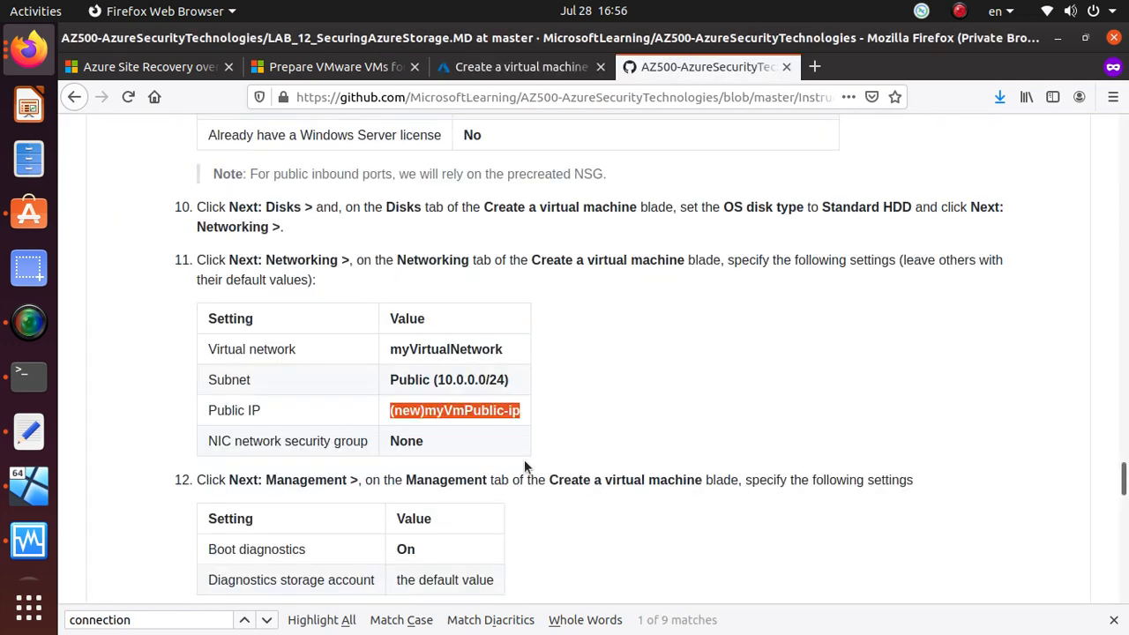
{"action": "scroll", "coordinate": [524, 459], "scroll_direction": "down", "scroll_amount": 1}
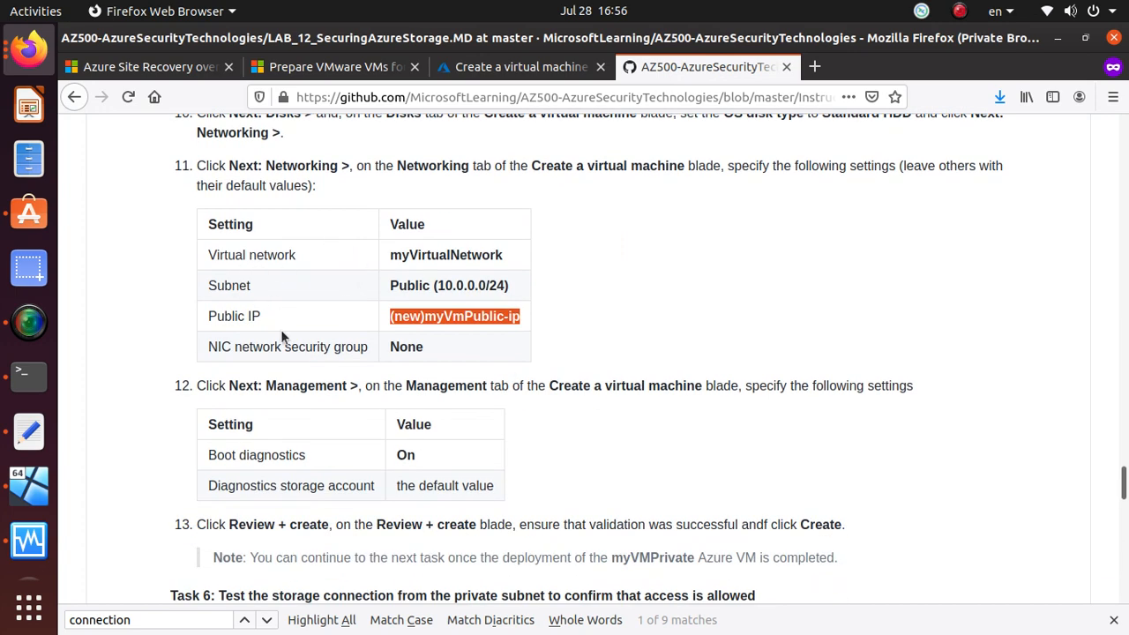
{"action": "scroll", "coordinate": [380, 498], "scroll_direction": "down", "scroll_amount": 6}
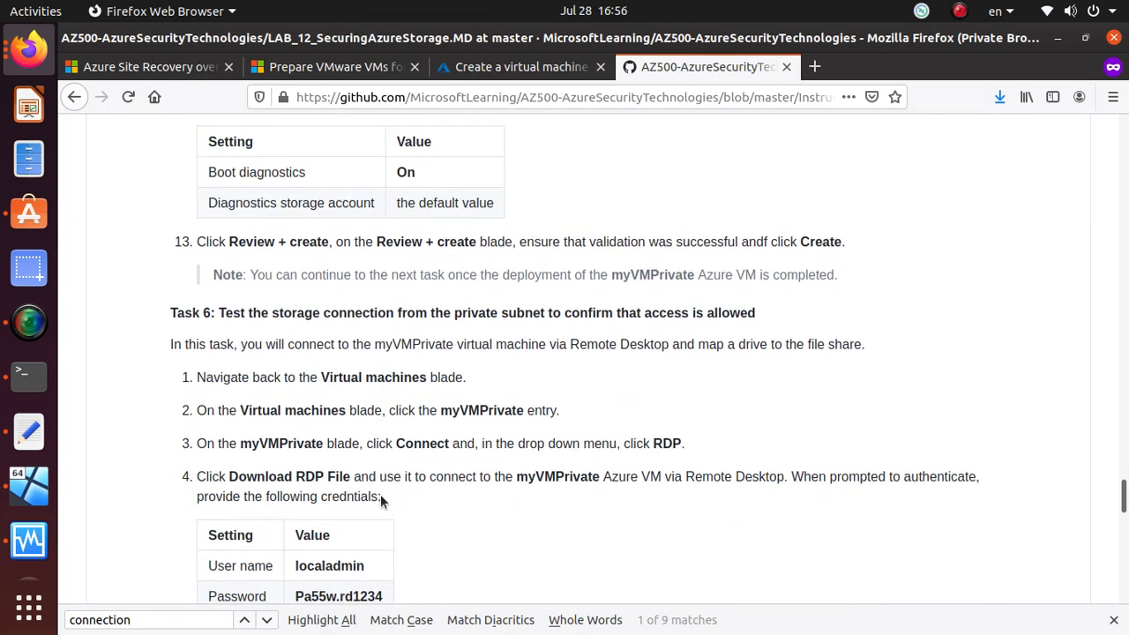
{"action": "left_click", "coordinate": [531, 69]}
{"action": "left_click", "coordinate": [124, 566]}
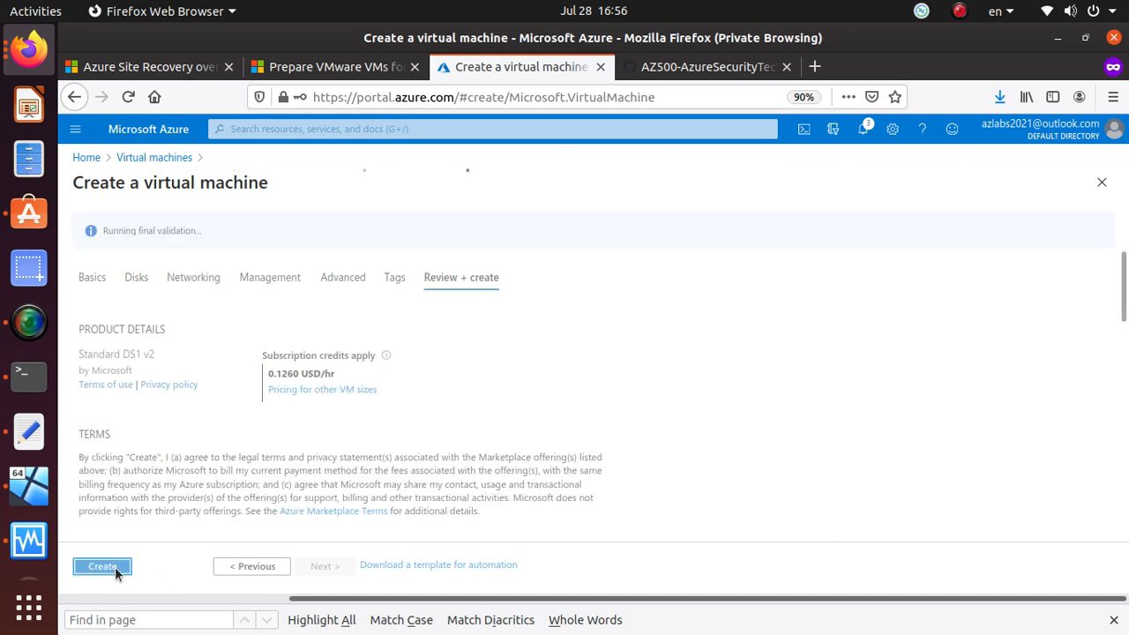
{"action": "left_click", "coordinate": [115, 568]}
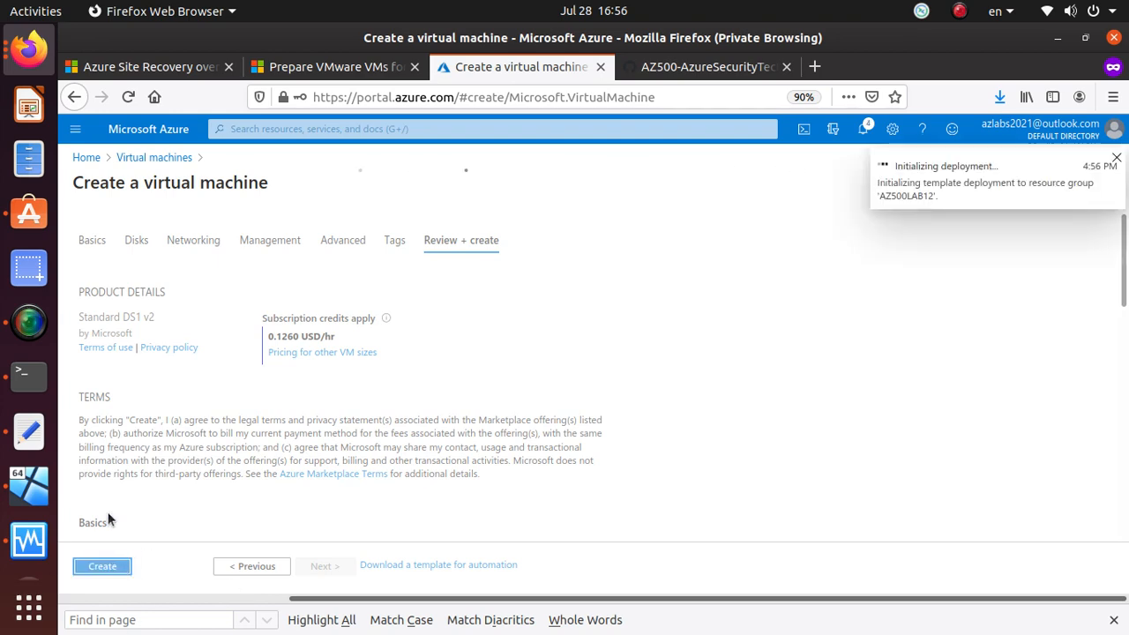
Copy //endpointstorage123.file.core.windows.net/my-file-share /mnt/endpointstorage123 from the terminal output and try to open it in a new browser tab.
{"action": "left_click", "coordinate": [22, 381]}
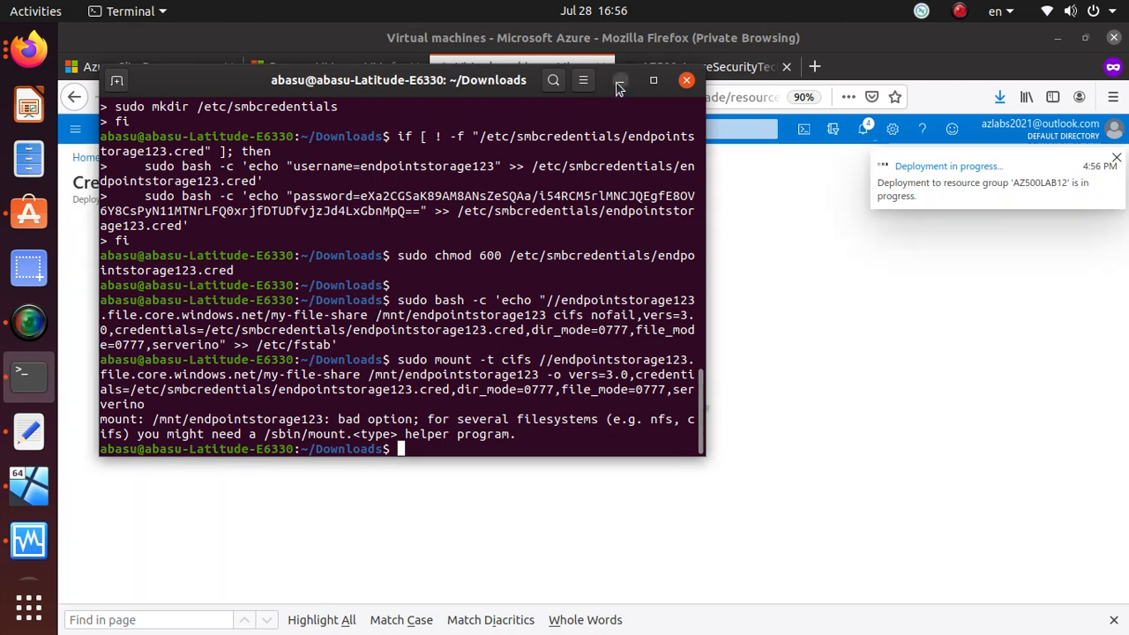
{"action": "mouse_move", "coordinate": [543, 300]}
{"action": "left_mouse_down"}
{"action": "mouse_move", "coordinate": [693, 303]}
{"action": "mouse_move", "coordinate": [527, 308]}
{"action": "mouse_move", "coordinate": [544, 315]}
{"action": "left_mouse_up"}
{"action": "right_click", "coordinate": [541, 319]}
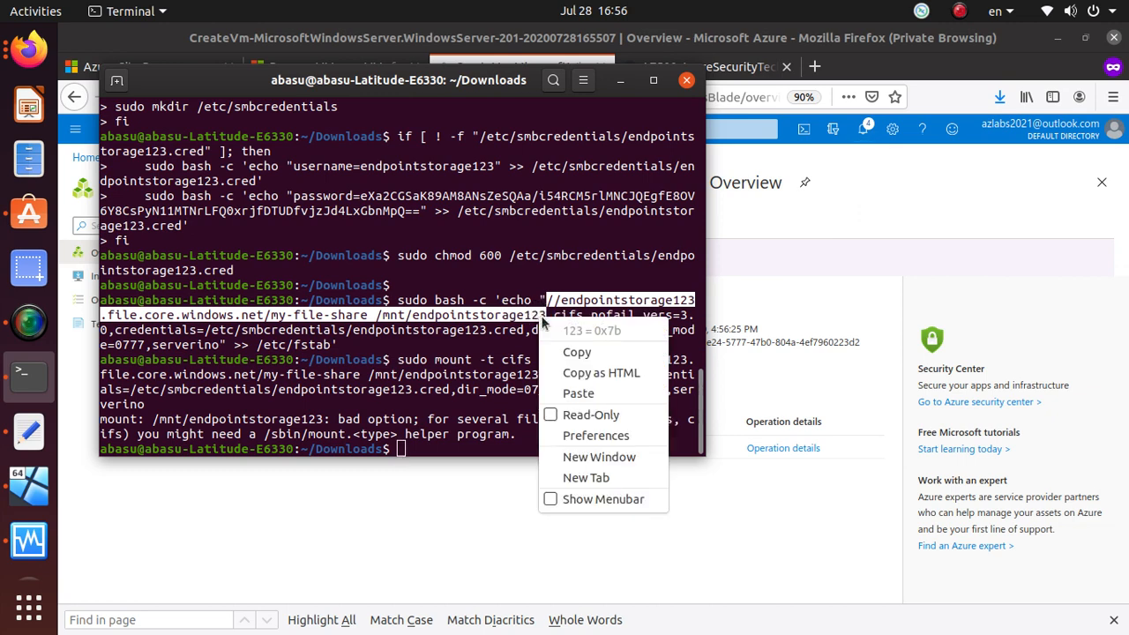
{"action": "left_click", "coordinate": [577, 352]}
{"action": "left_click", "coordinate": [621, 80]}
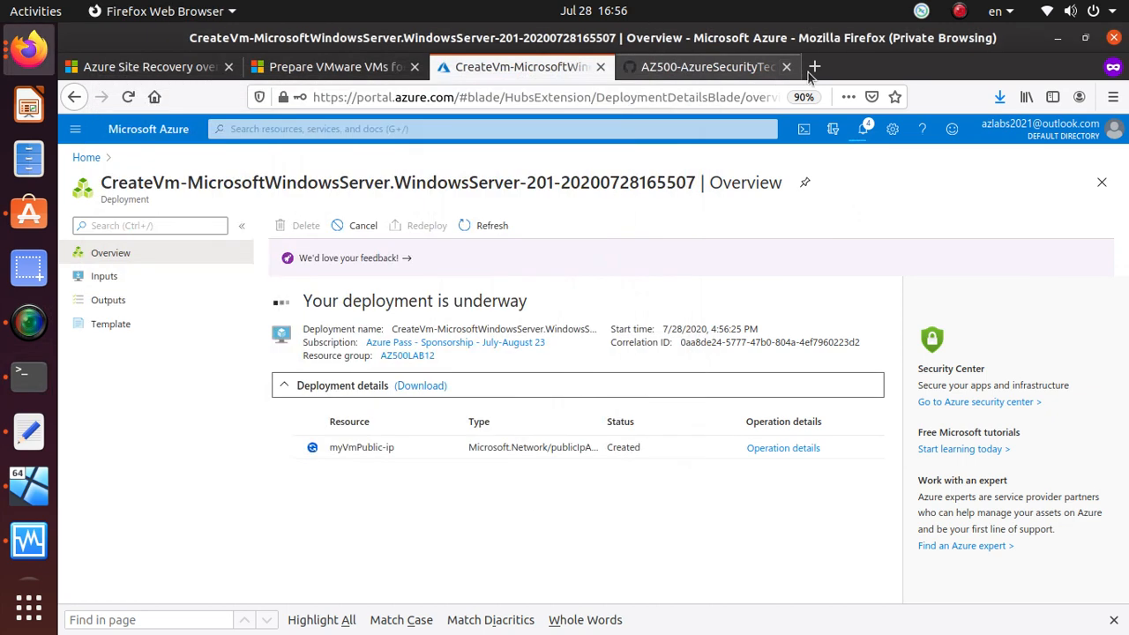
{"action": "left_click", "coordinate": [810, 72]}
{"action": "key", "text": "ctrl+v"}
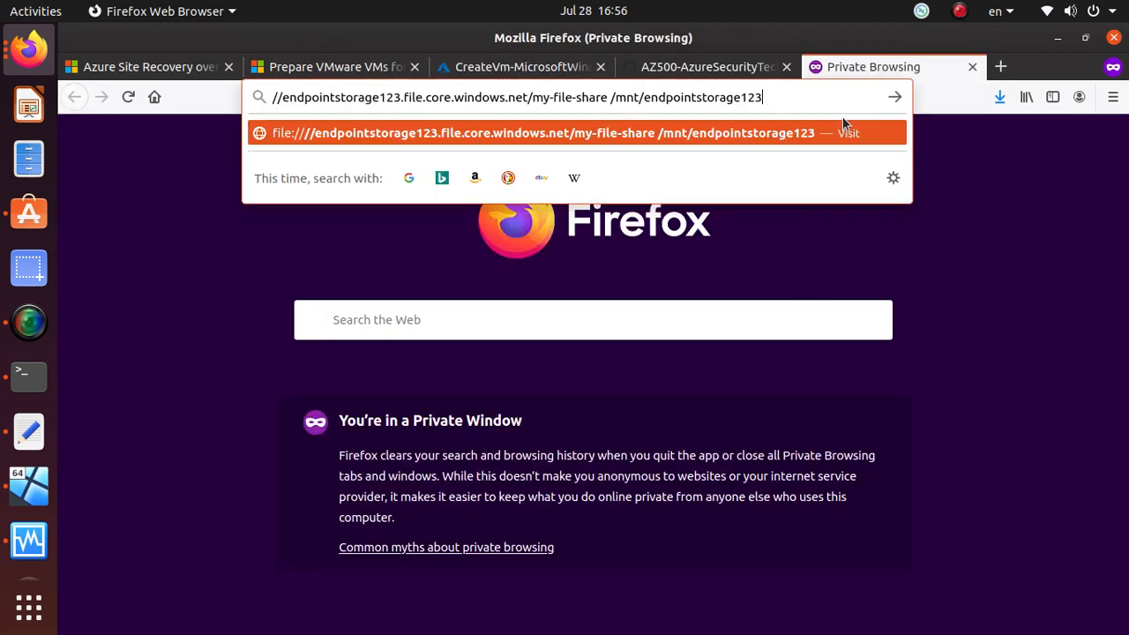
{"action": "key", "text": "Return"}
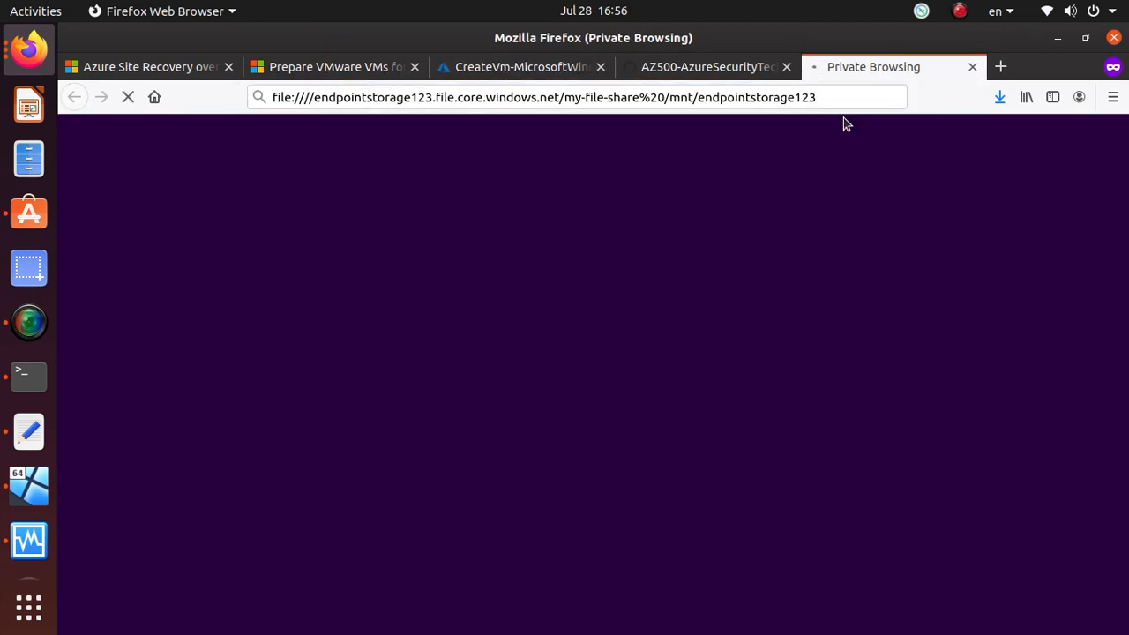
Remove the file:// prefix and leading slashes from the share address, load it again, and examine the returned error code and account name.
{"action": "left_click", "coordinate": [334, 99]}
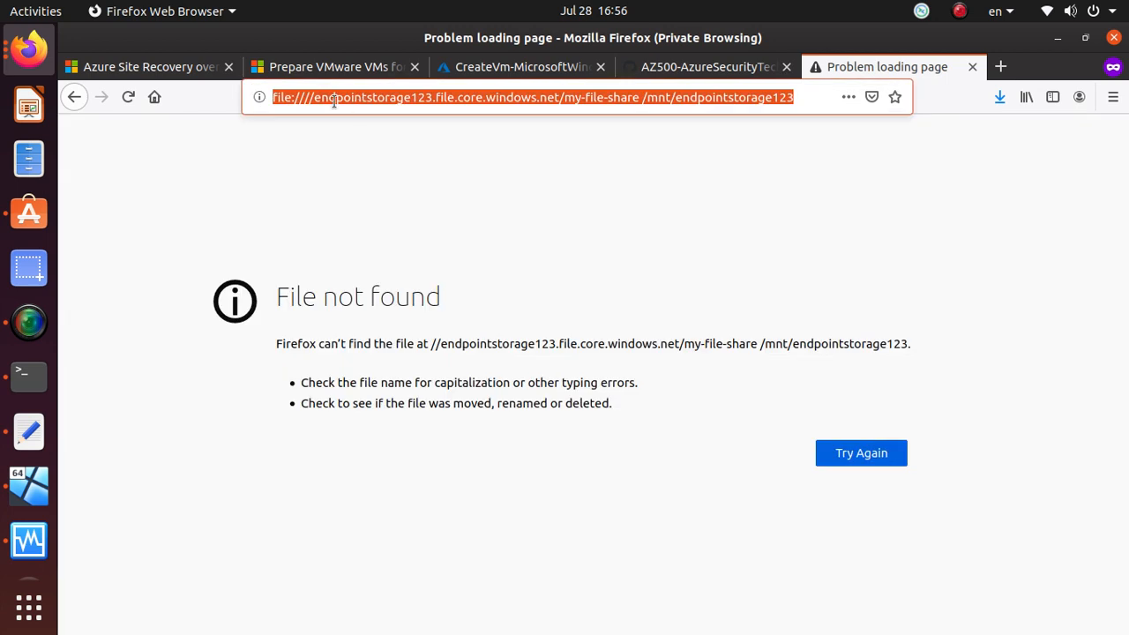
{"action": "left_click_drag", "start_coordinate": [317, 99], "coordinate": [29, 104]}
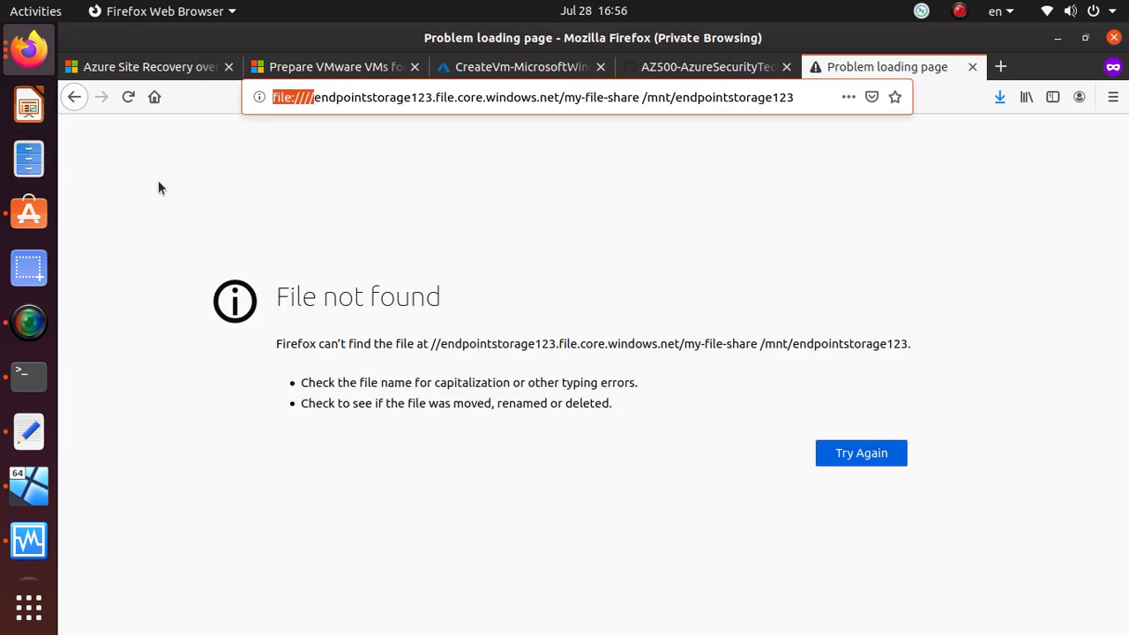
{"action": "key", "text": "BackSpace"}
{"action": "key", "text": "Return"}
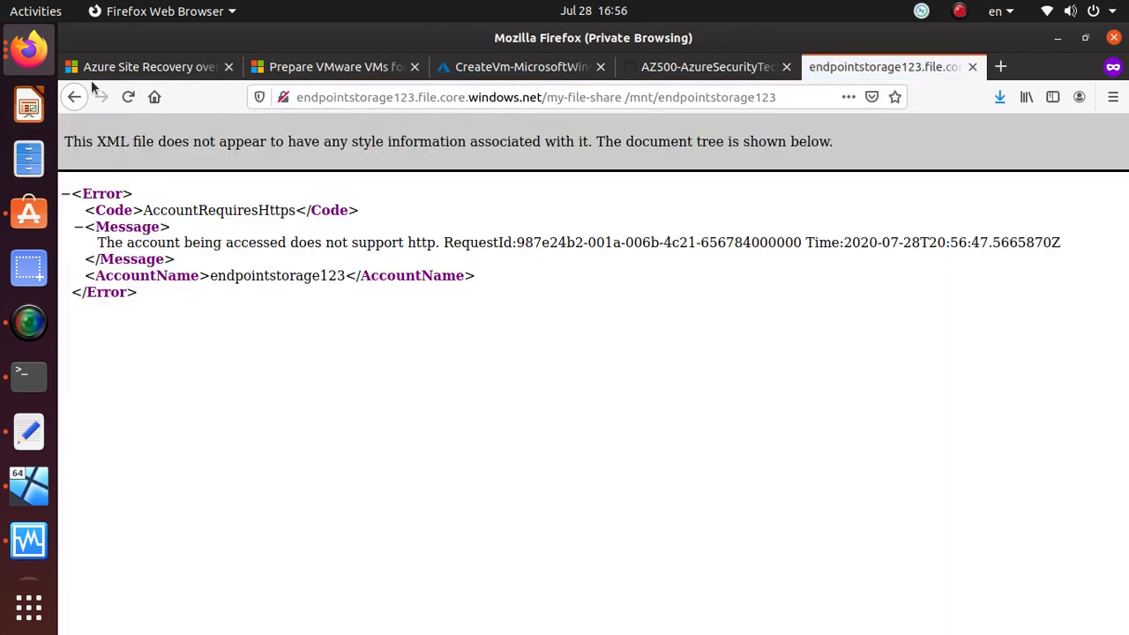
{"action": "double_click", "coordinate": [195, 209]}
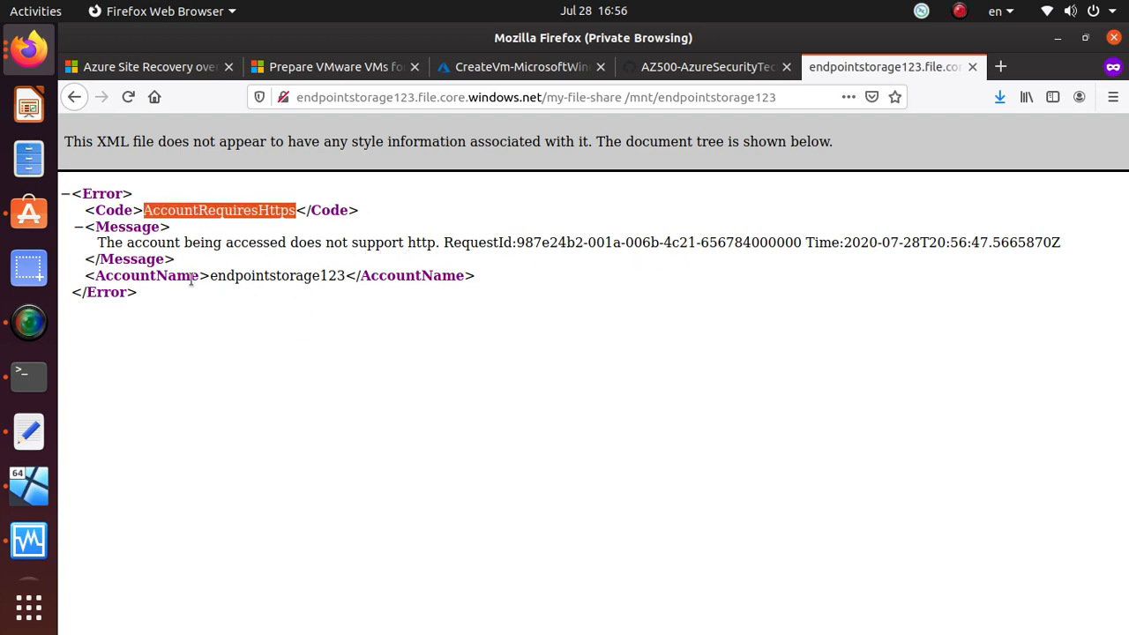
{"action": "left_click", "coordinate": [276, 273]}
{"action": "double_click", "coordinate": [277, 275]}
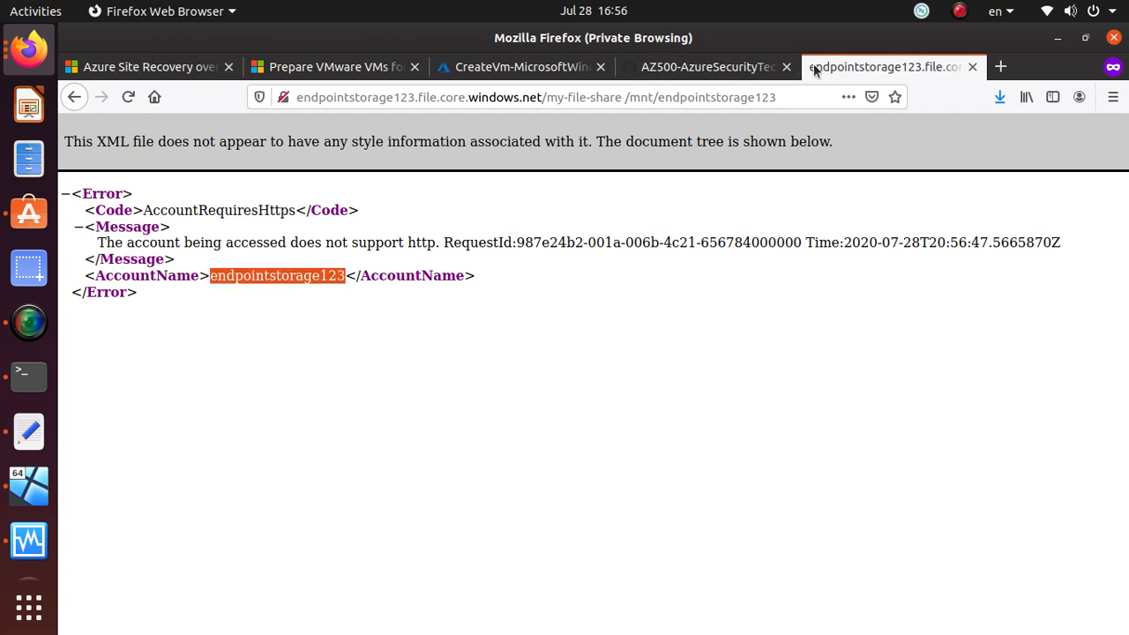
{"action": "left_click", "coordinate": [507, 66]}
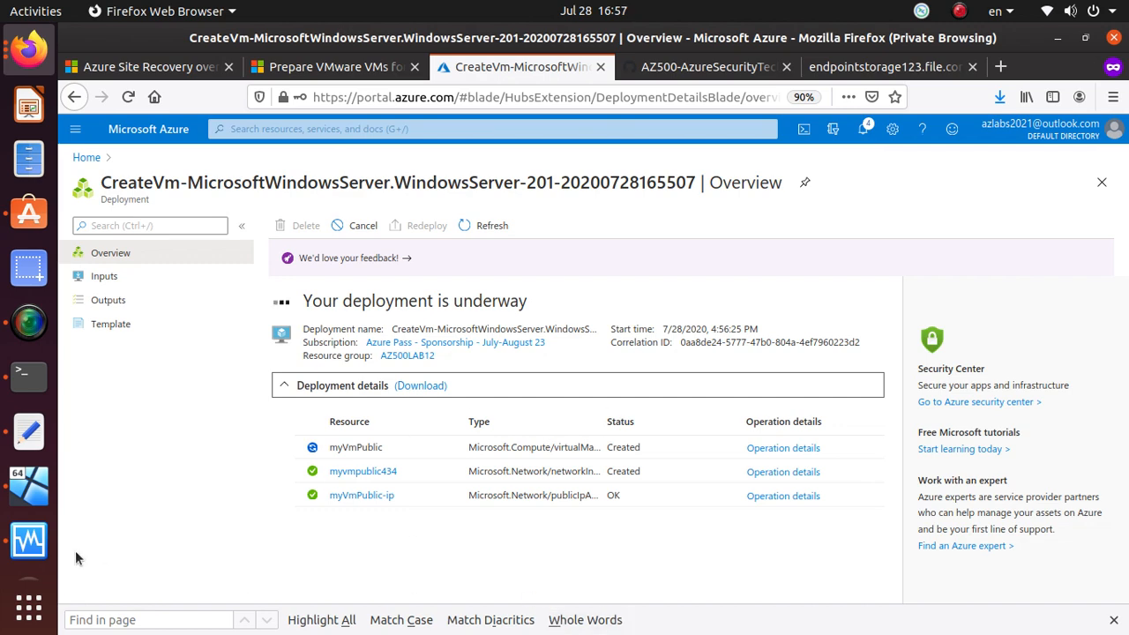
{"action": "left_click", "coordinate": [27, 491]}
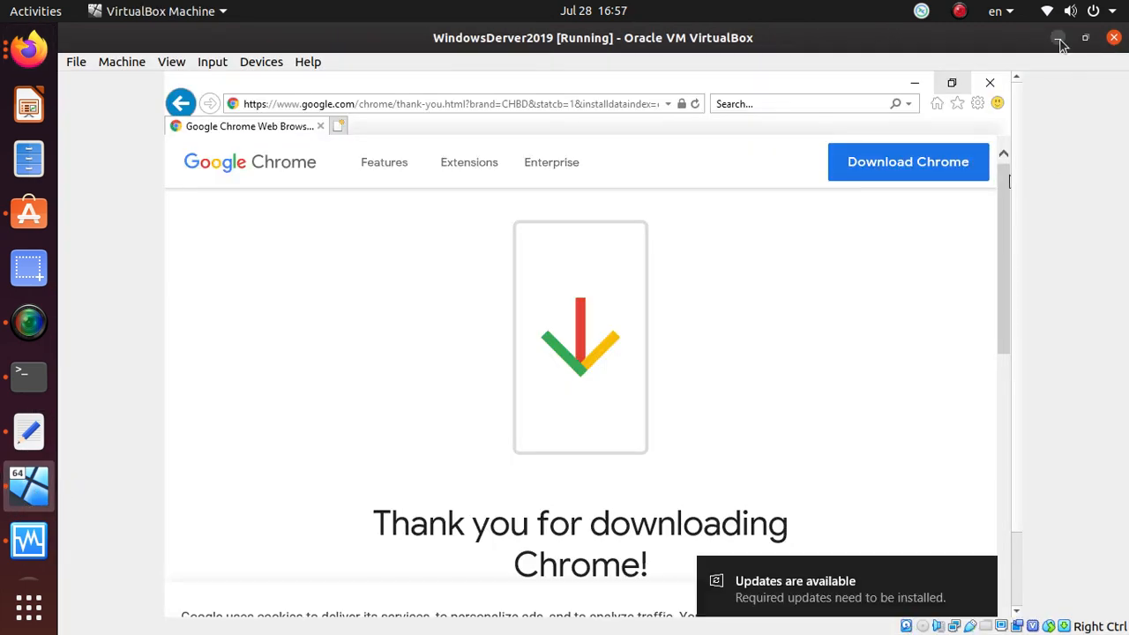
{"action": "left_click", "coordinate": [25, 510]}
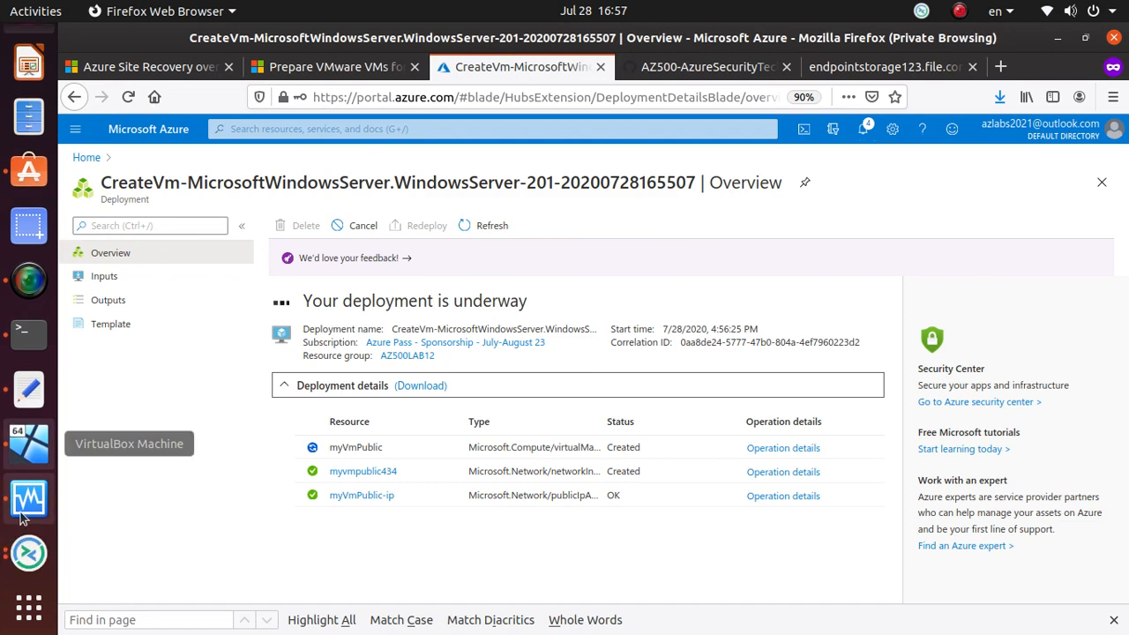
{"action": "left_click", "coordinate": [28, 553]}
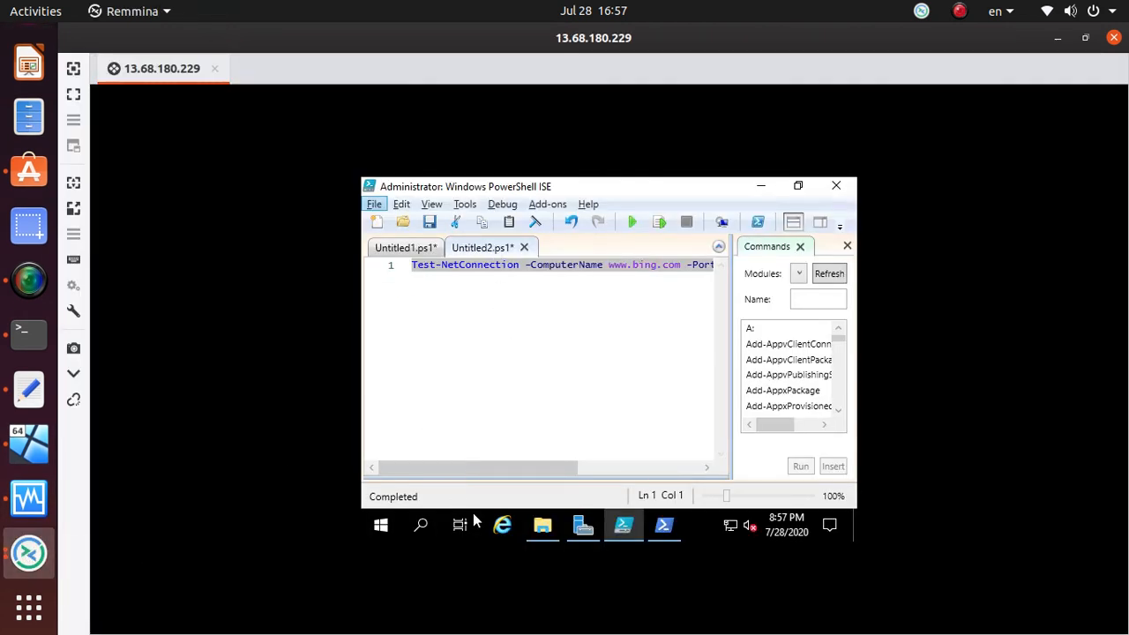
{"action": "left_click", "coordinate": [672, 537]}
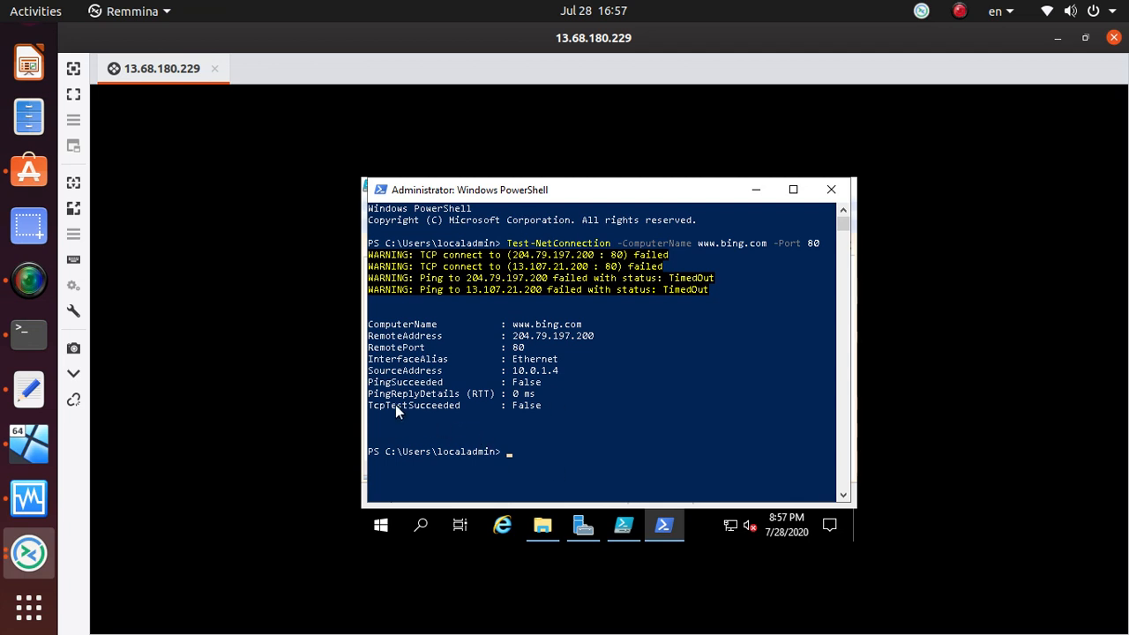
{"action": "left_click_drag", "start_coordinate": [372, 404], "coordinate": [552, 403]}
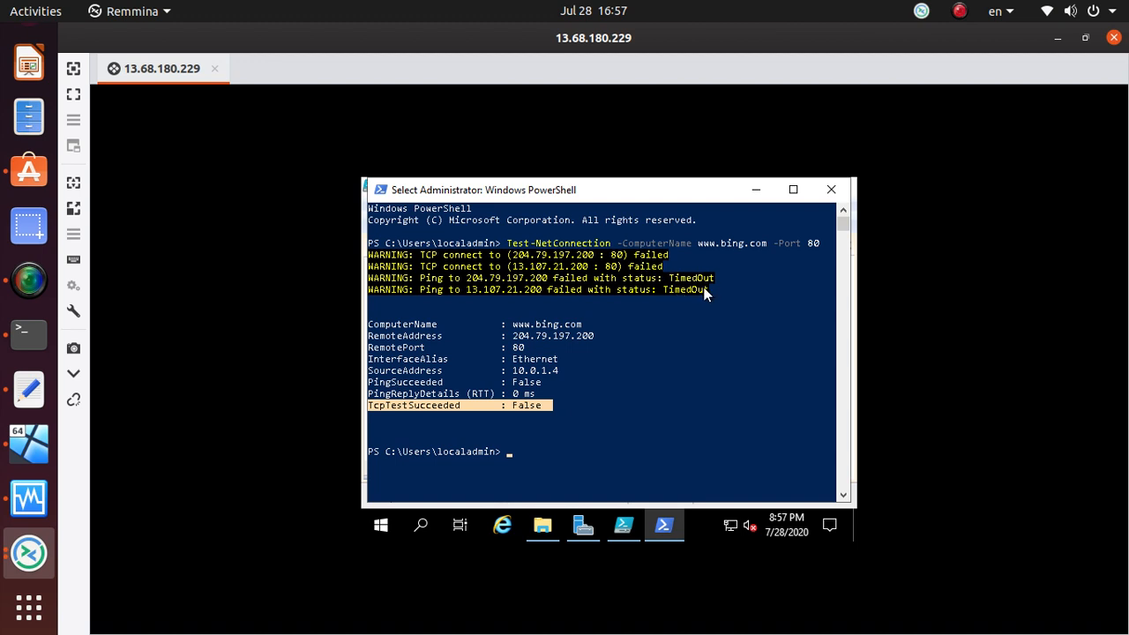
{"action": "left_click_drag", "start_coordinate": [710, 291], "coordinate": [360, 251]}
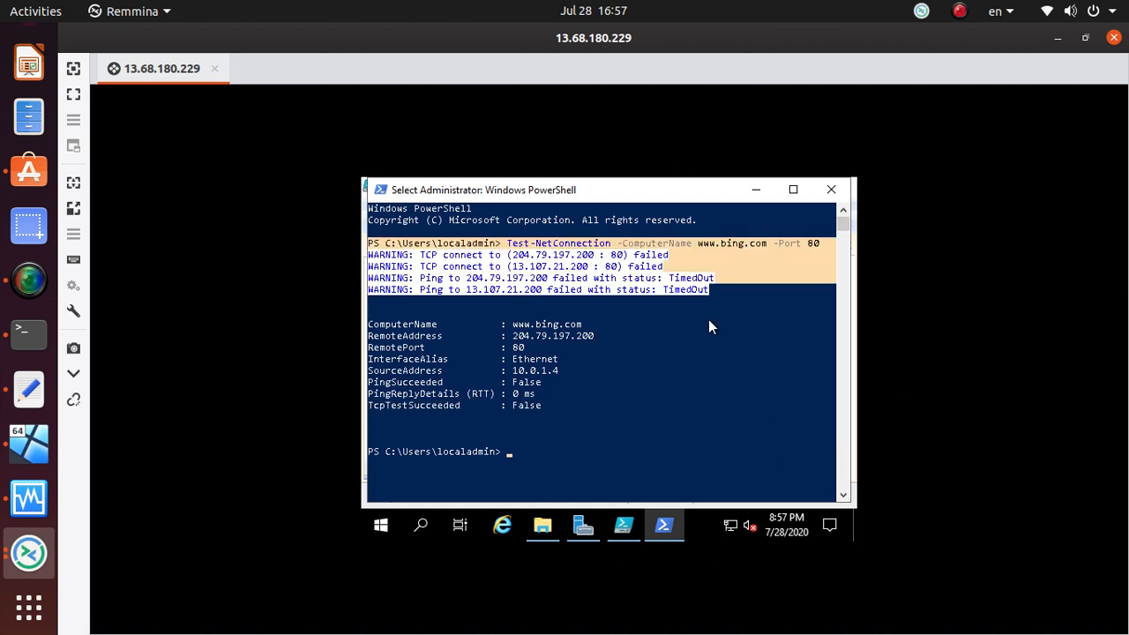
{"action": "left_click", "coordinate": [1114, 38]}
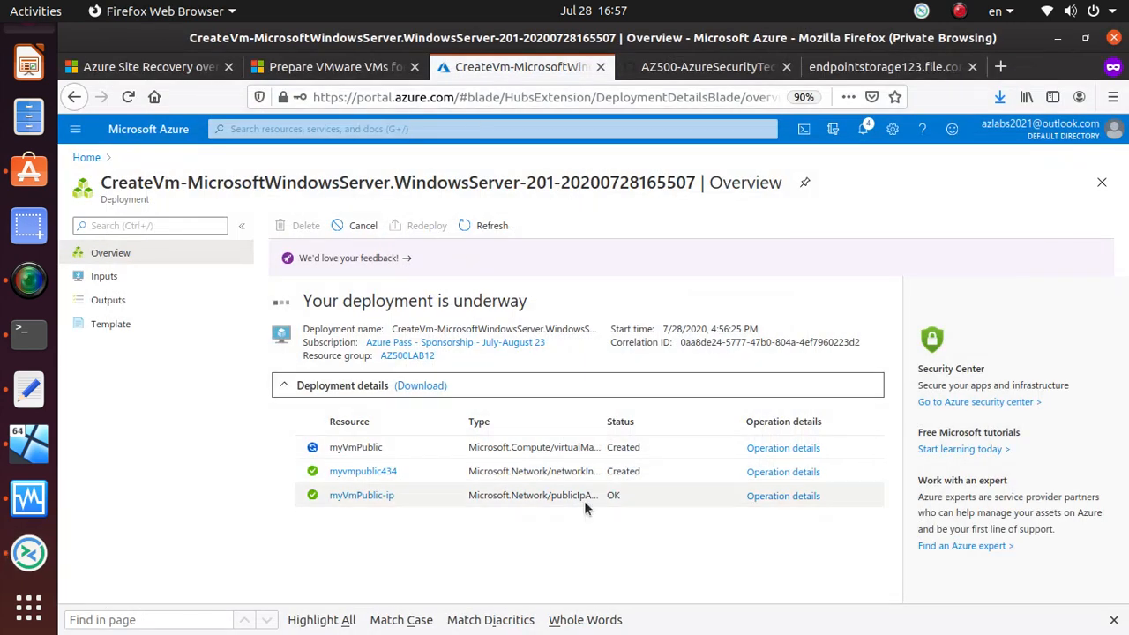
Open myVmPrivate from the Azure portal's virtual machines list and stop it without reserving its public IP address.
{"action": "left_click", "coordinate": [89, 158]}
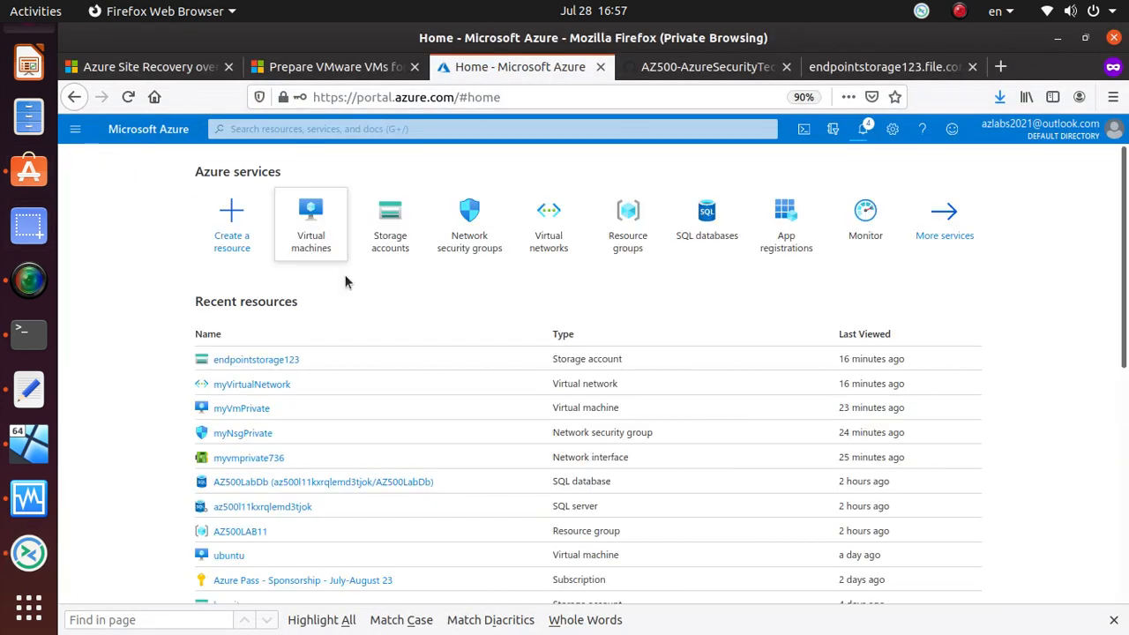
{"action": "left_click", "coordinate": [309, 238]}
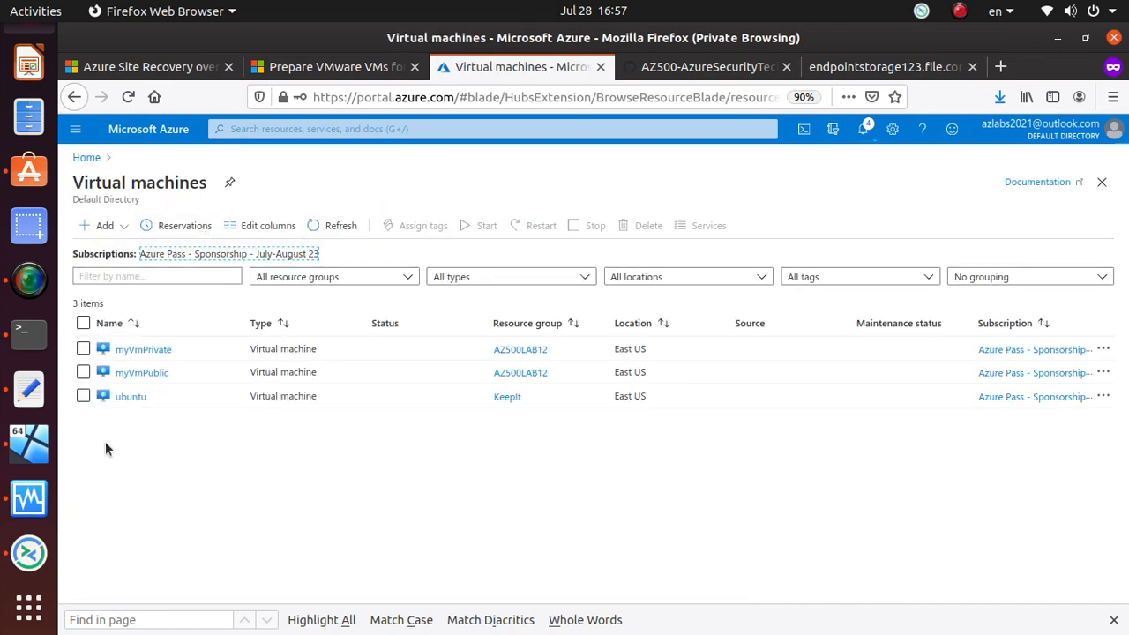
{"action": "left_click", "coordinate": [160, 350]}
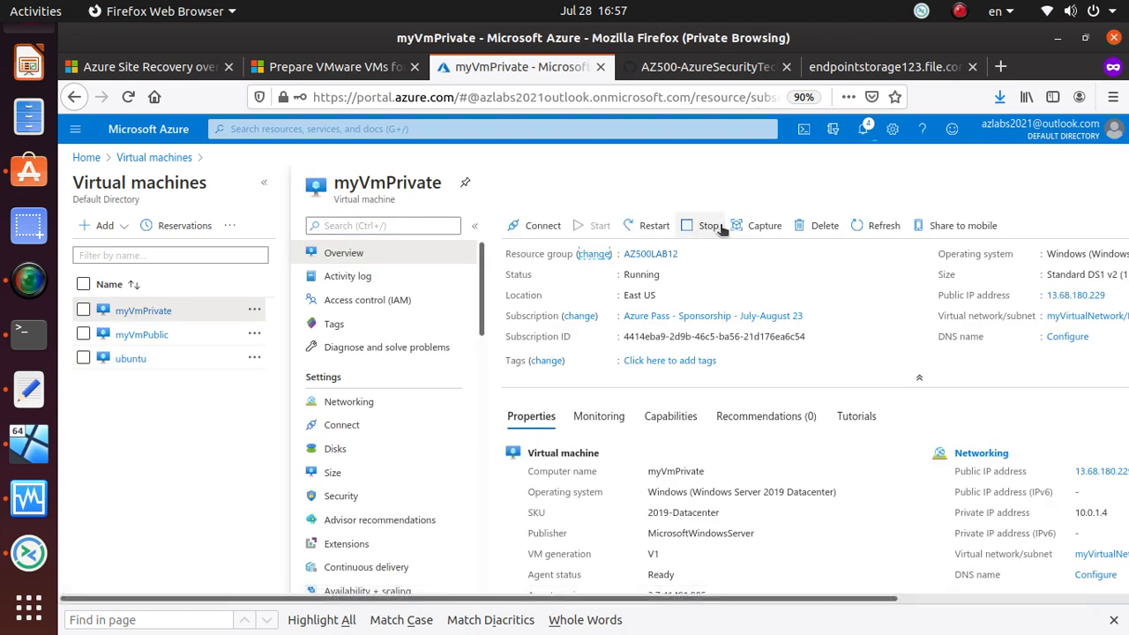
{"action": "left_click", "coordinate": [708, 226]}
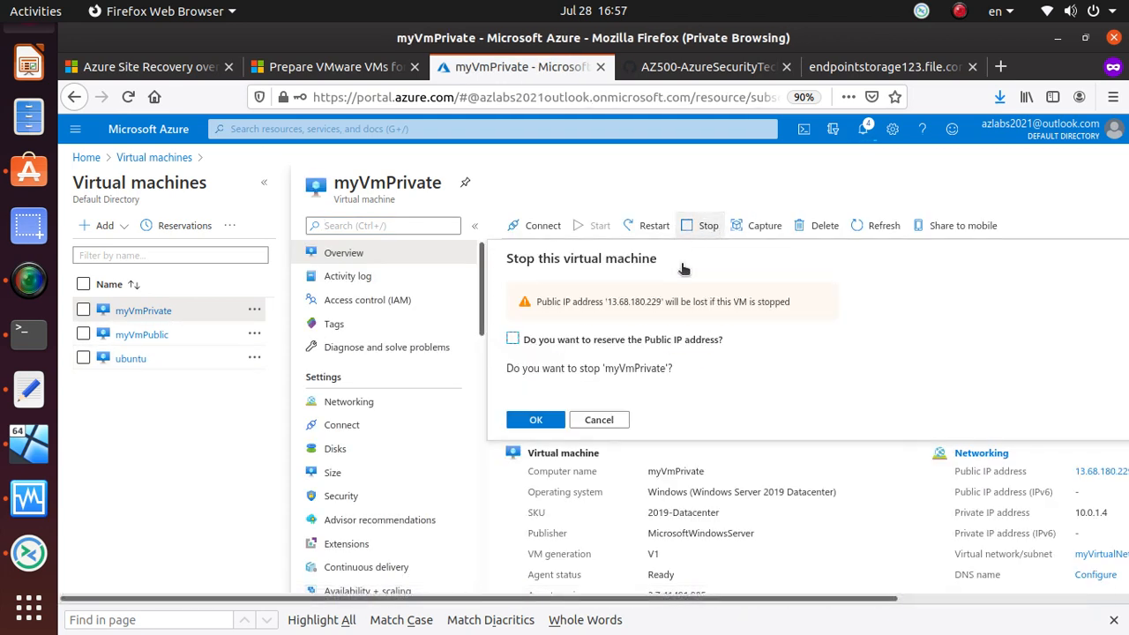
{"action": "left_click", "coordinate": [536, 420]}
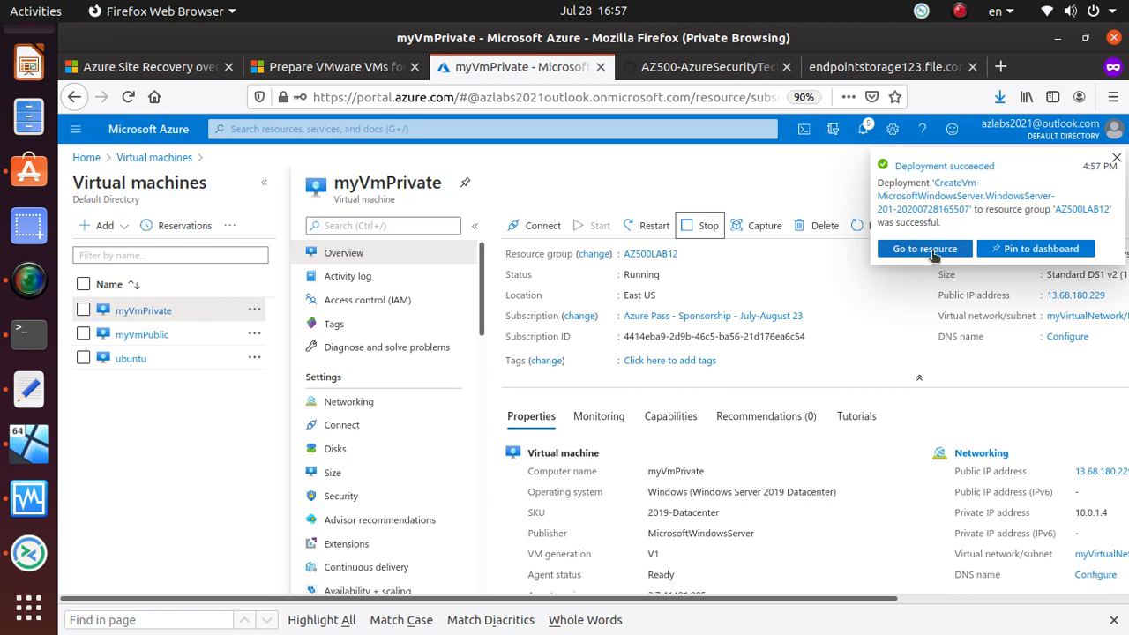
Open the newly deployed myVmPublic resource, copy its public IP address, and start an RDP connection to 168.61.46.65 in Remmina.
{"action": "left_click", "coordinate": [932, 251]}
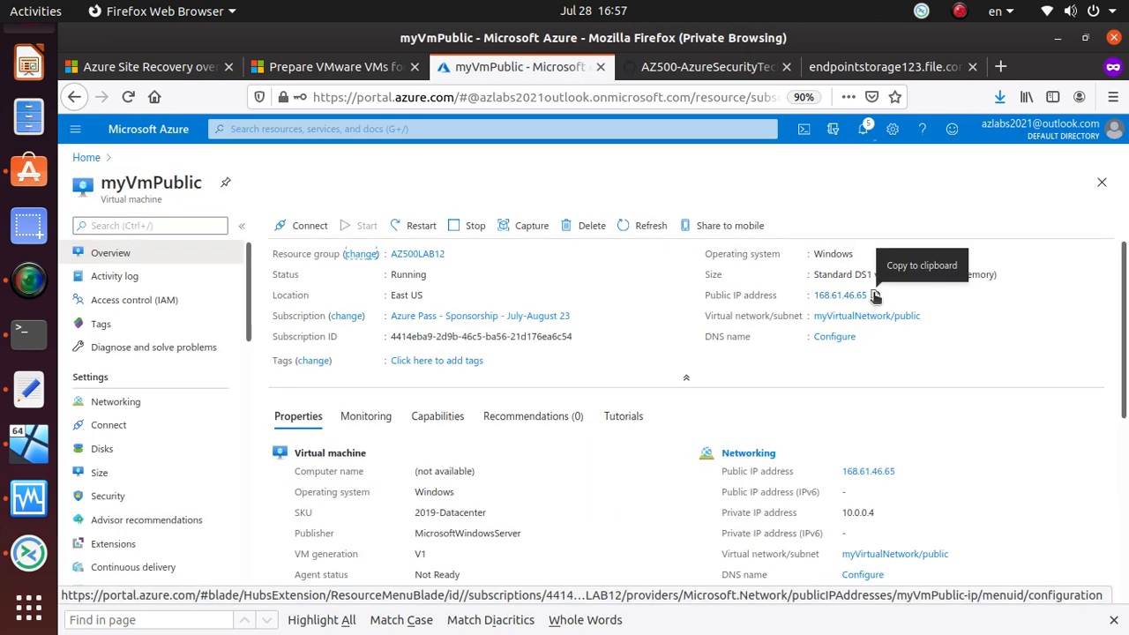
{"action": "left_click", "coordinate": [875, 296]}
{"action": "left_click", "coordinate": [28, 552]}
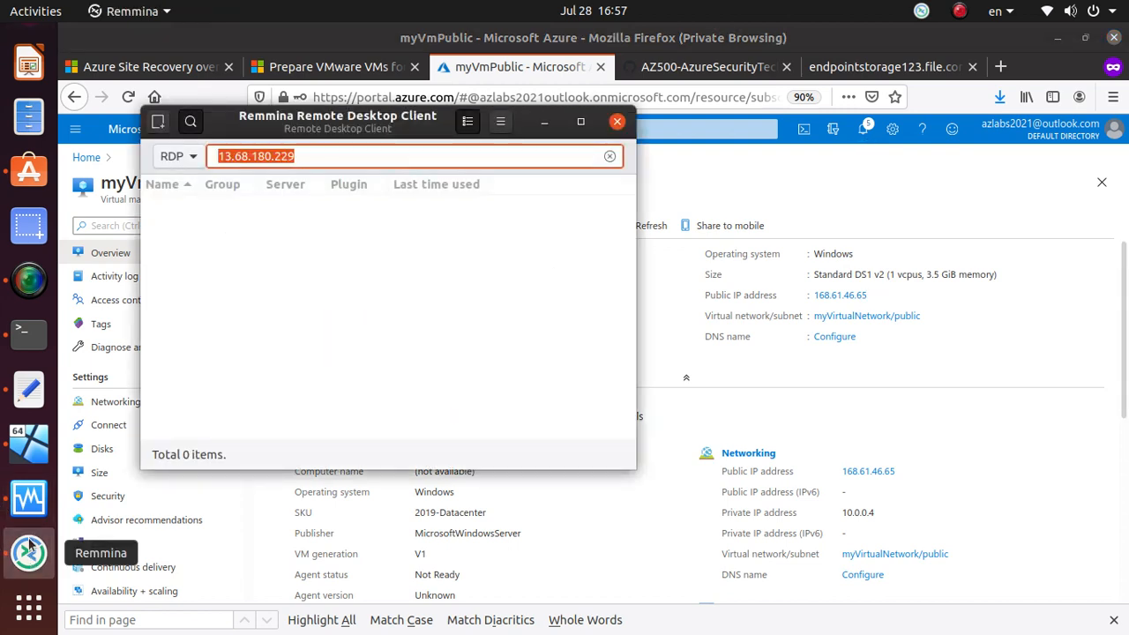
{"action": "left_click_drag", "start_coordinate": [311, 157], "coordinate": [100, 156]}
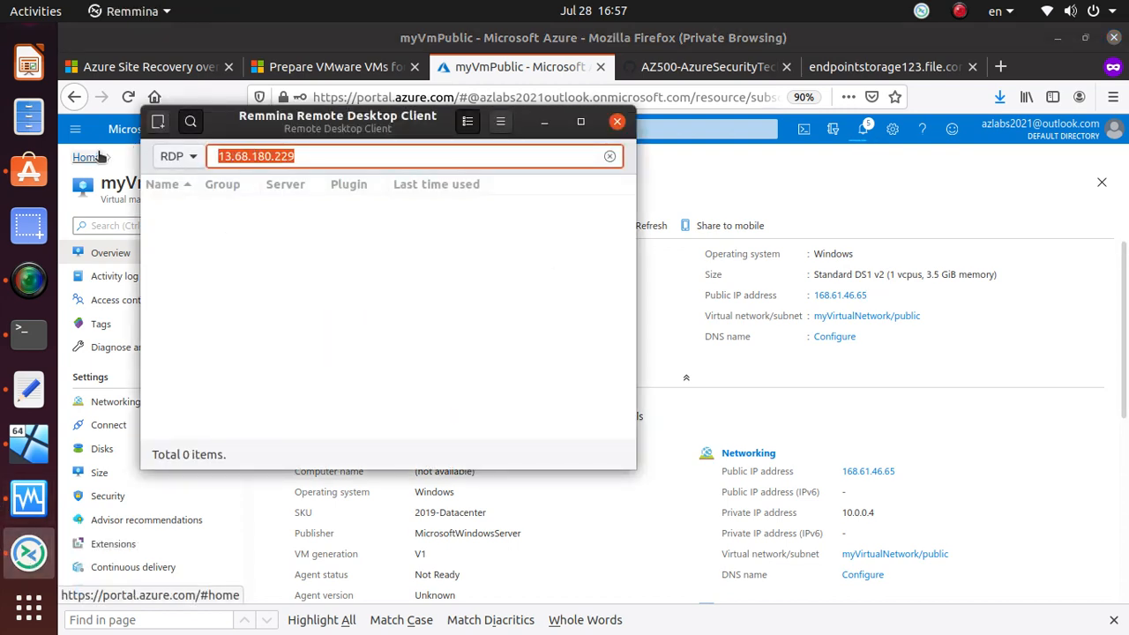
{"action": "key", "text": "ctrl+v"}
{"action": "key", "text": "Return"}
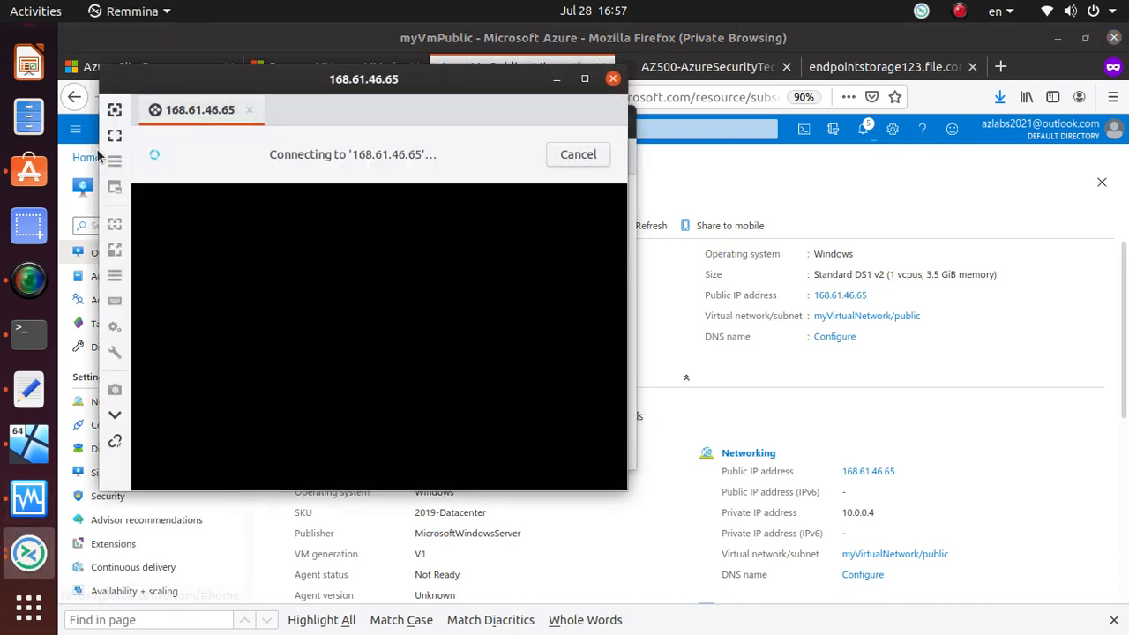
{"action": "left_click", "coordinate": [185, 285]}
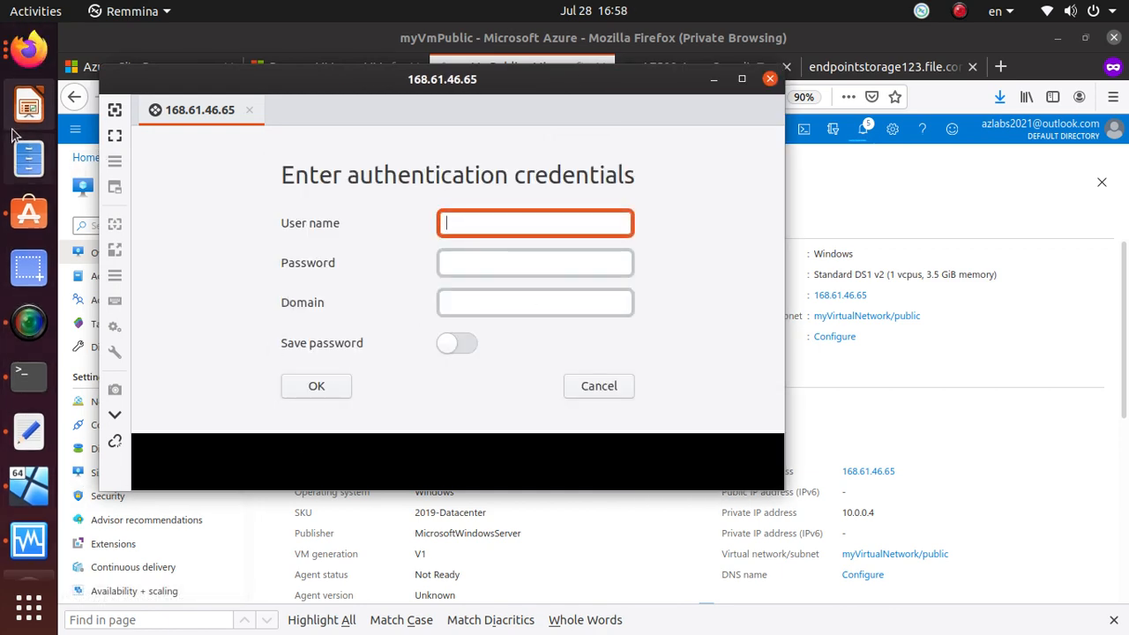
Copy the username localadmin from the GitHub lab's myVmPublic settings into the User name field of the Remmina login form.
{"action": "left_click", "coordinate": [26, 46]}
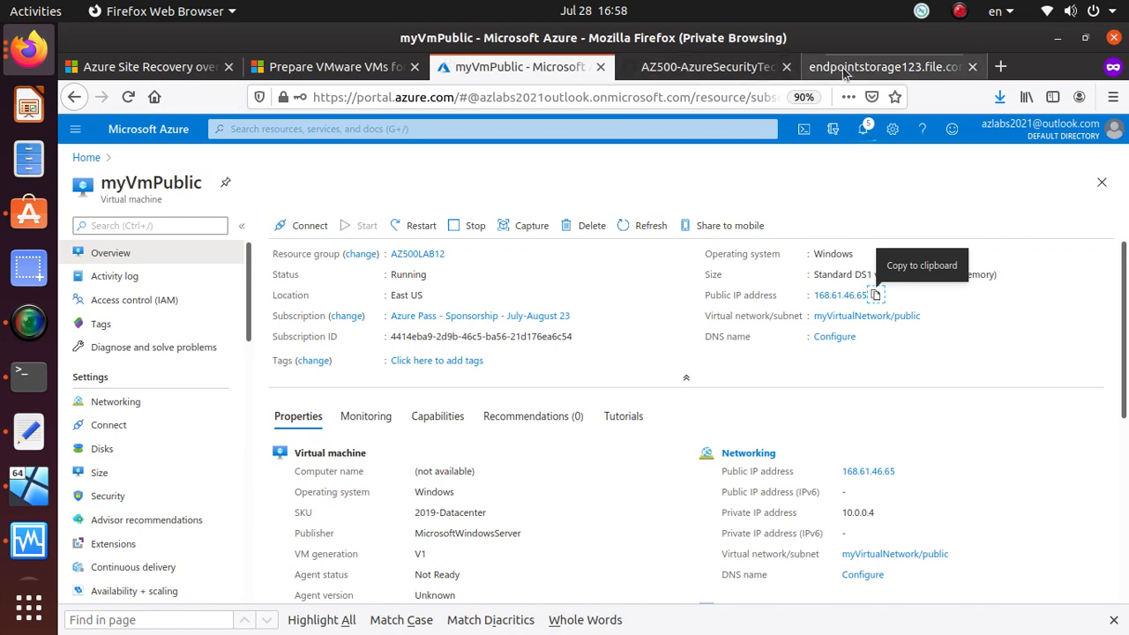
{"action": "left_click", "coordinate": [713, 69]}
{"action": "scroll", "coordinate": [377, 232], "scroll_direction": "up", "scroll_amount": 10}
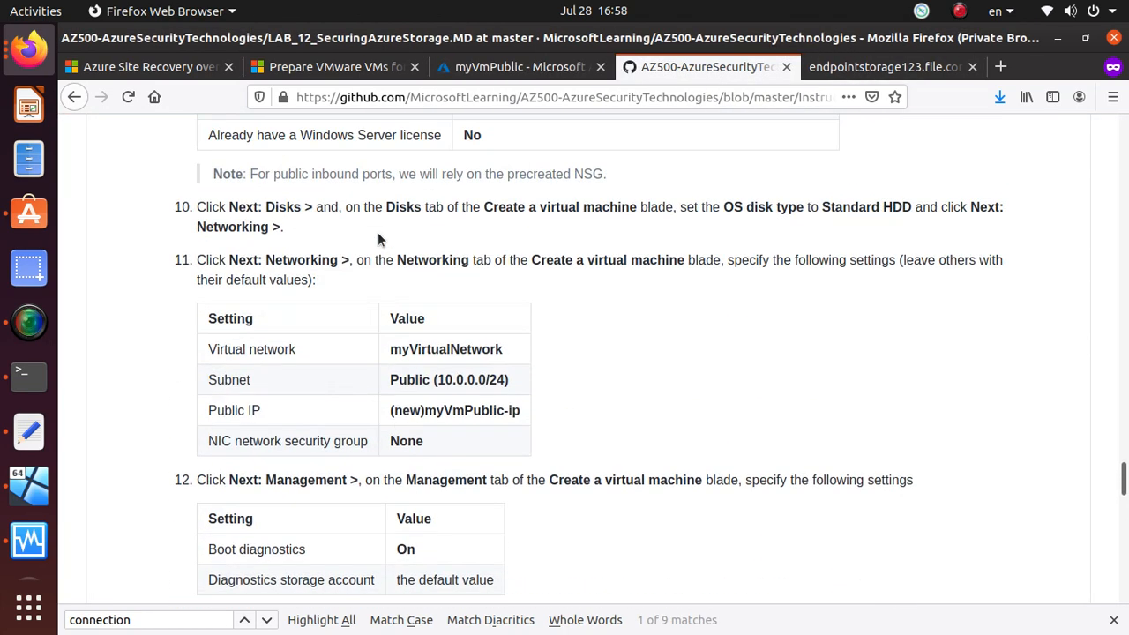
{"action": "scroll", "coordinate": [377, 232], "scroll_direction": "up", "scroll_amount": 3}
{"action": "double_click", "coordinate": [497, 467]}
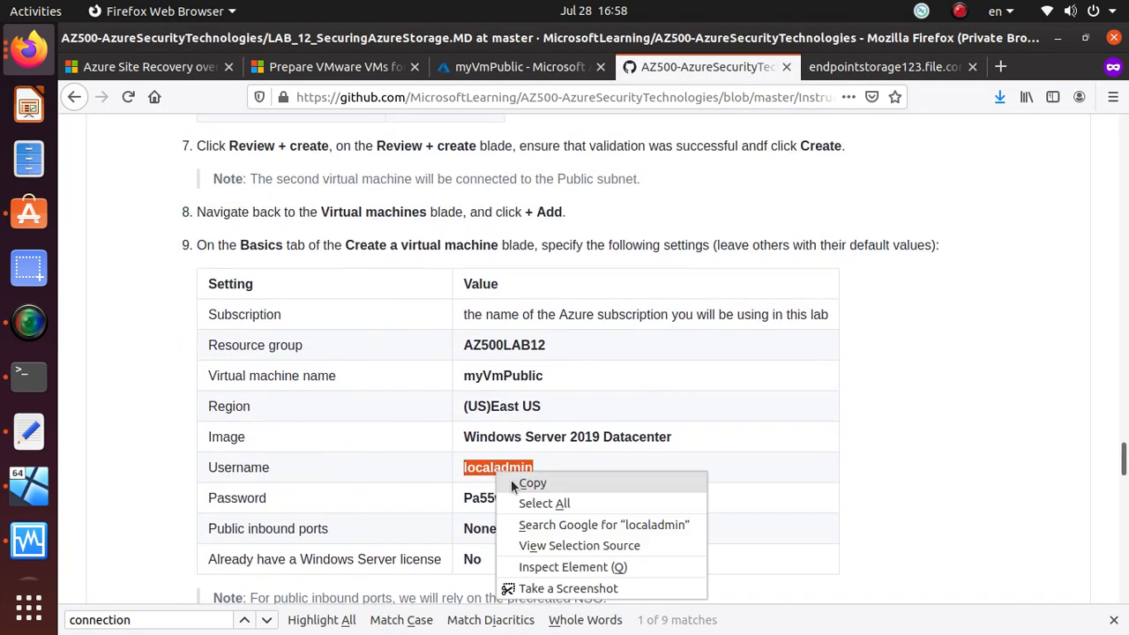
{"action": "right_click", "coordinate": [510, 479]}
{"action": "left_click", "coordinate": [620, 480]}
{"action": "key", "text": "alt+Tab"}
{"action": "right_click", "coordinate": [517, 233]}
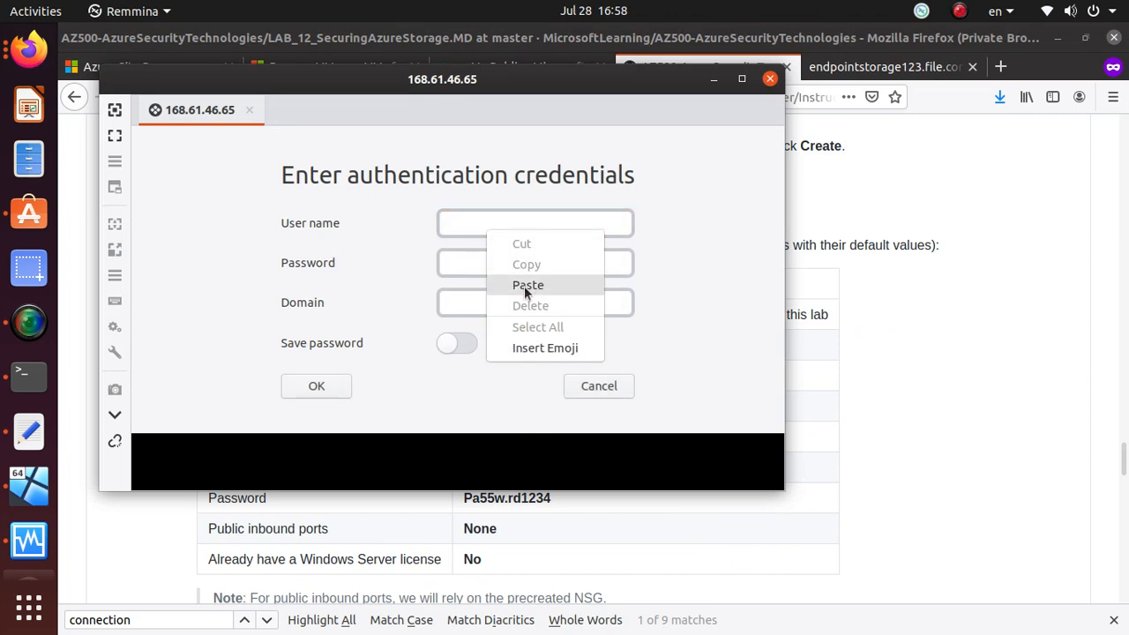
{"action": "left_click", "coordinate": [524, 286]}
Copy the account password from the lab's myVmPublic settings into the Password field of the Remmina login form.
{"action": "left_click", "coordinate": [509, 261]}
{"action": "key", "text": "alt+Tab"}
{"action": "double_click", "coordinate": [507, 498]}
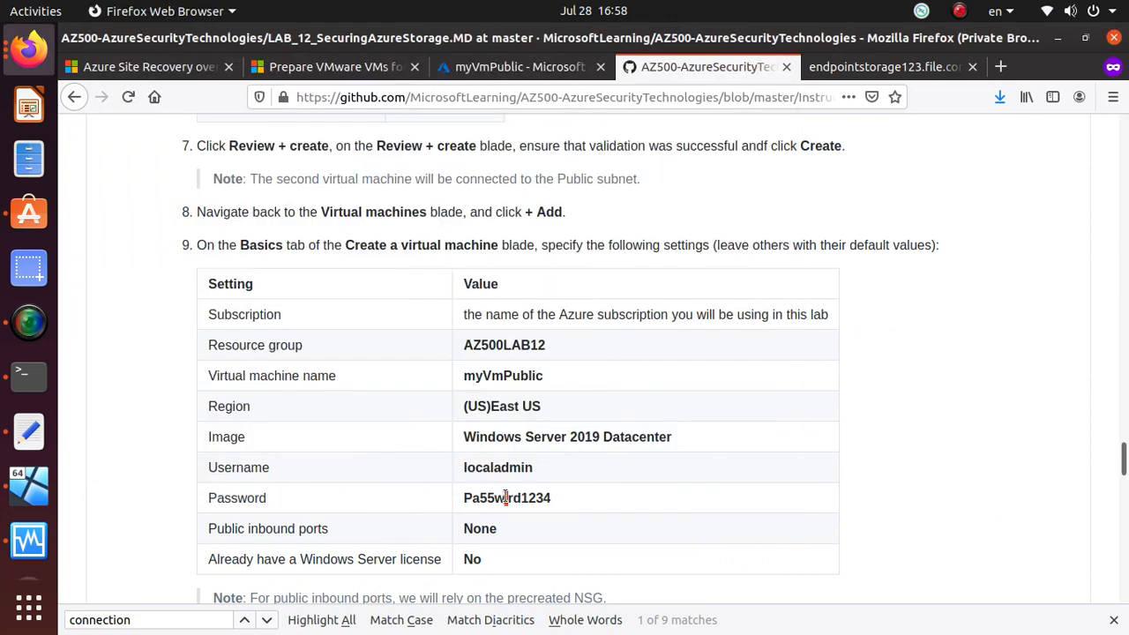
{"action": "right_click", "coordinate": [507, 494]}
{"action": "left_click", "coordinate": [544, 506]}
{"action": "key", "text": "alt+Tab"}
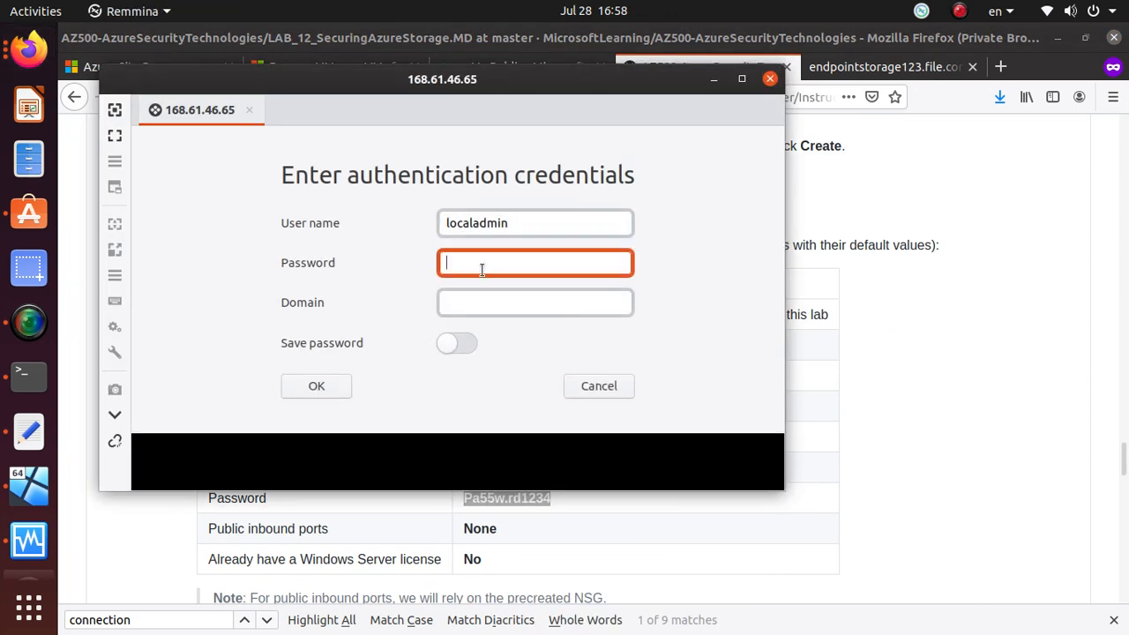
{"action": "key", "text": "ctrl+v"}
{"action": "key", "text": "Tab"}
{"action": "key", "text": "ctrl+v"}
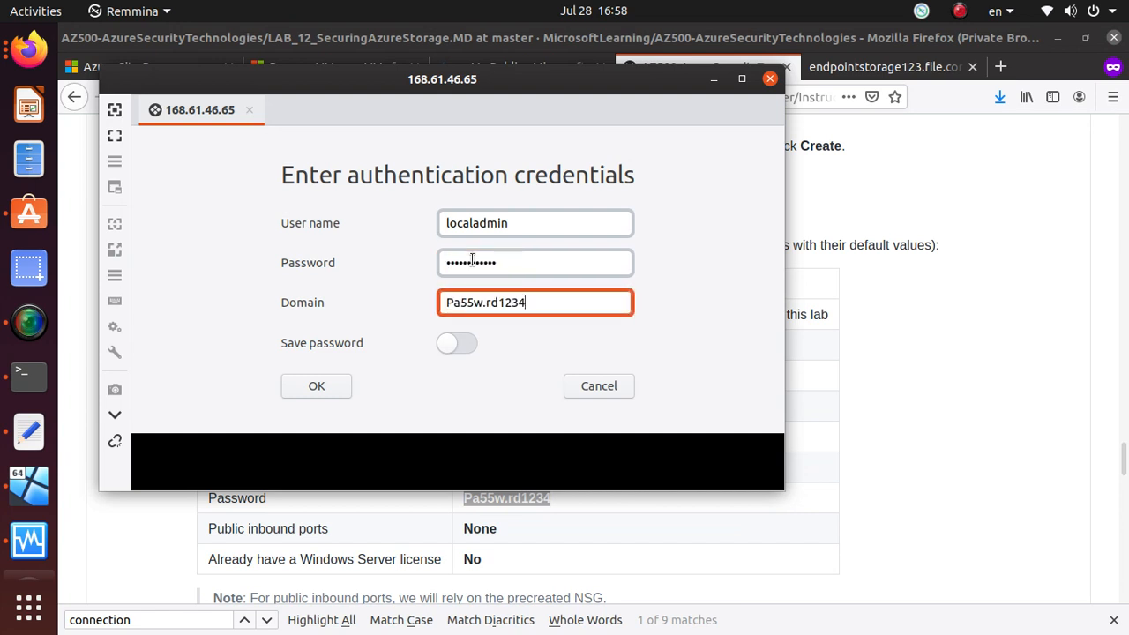
Enable saving the password, clear the Domain field, and submit the credentials to log in to myVmPublic.
{"action": "left_click", "coordinate": [458, 342]}
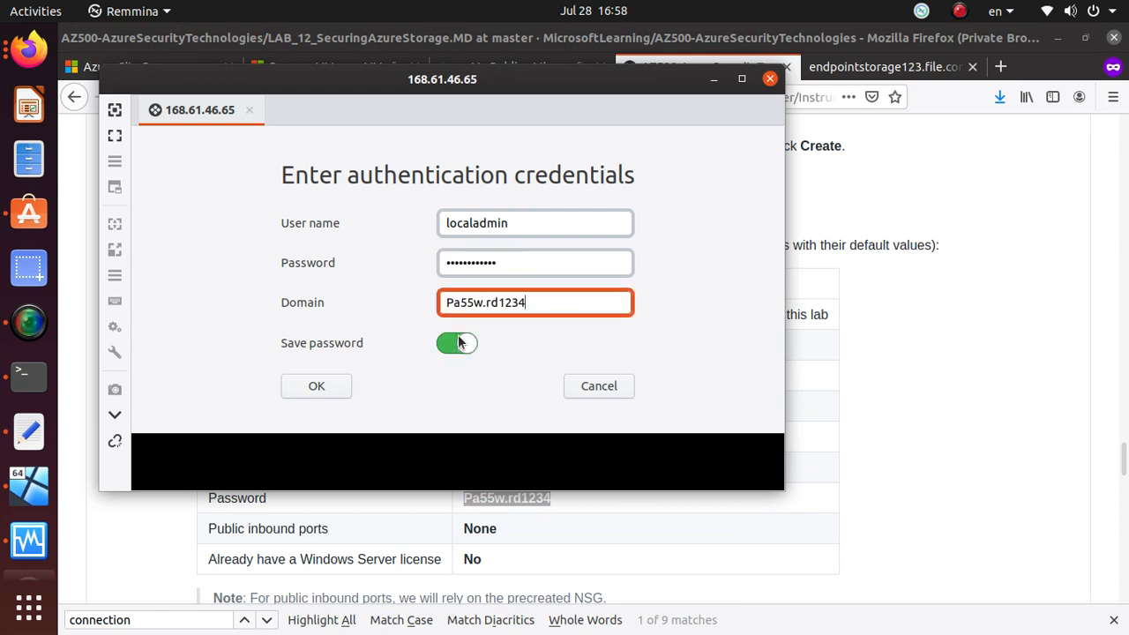
{"action": "key", "text": "ctrl+a"}
{"action": "key", "text": "BackSpace"}
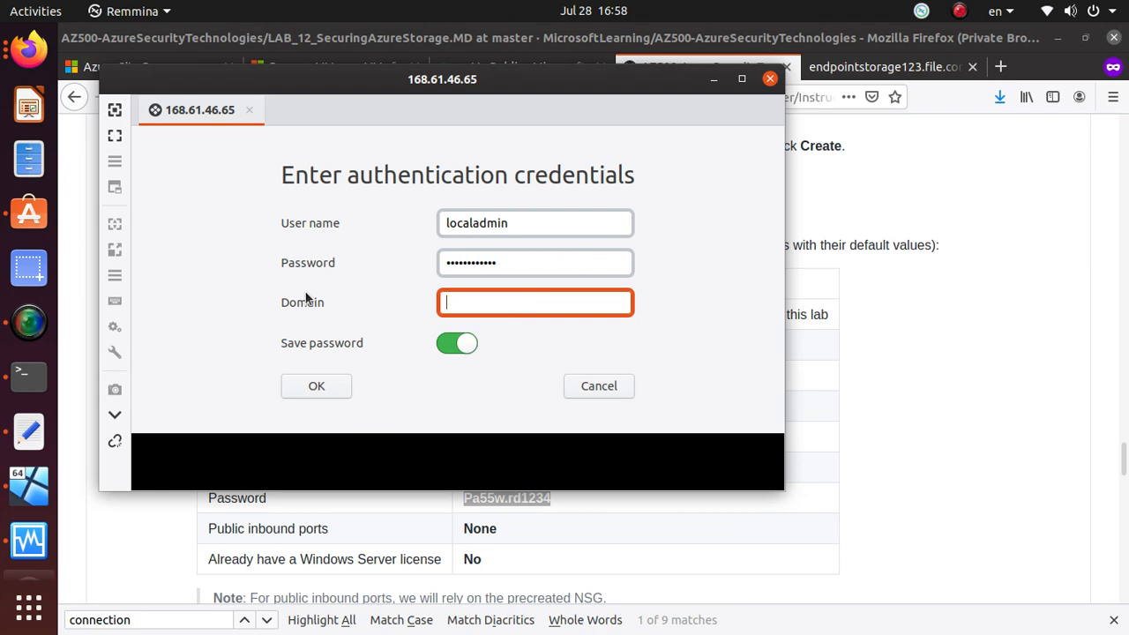
{"action": "left_click", "coordinate": [317, 389]}
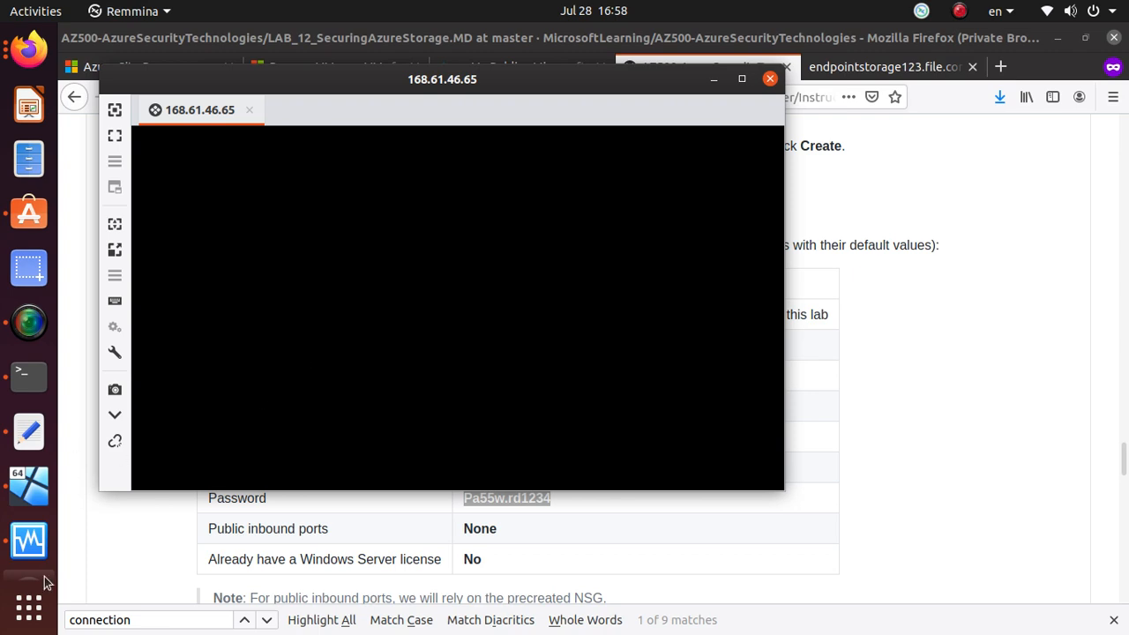
Switch to Text Editor and copy the whole PowerShell script that tests port 445 and mounts my-file-share as drive Z.
{"action": "left_click", "coordinate": [29, 430]}
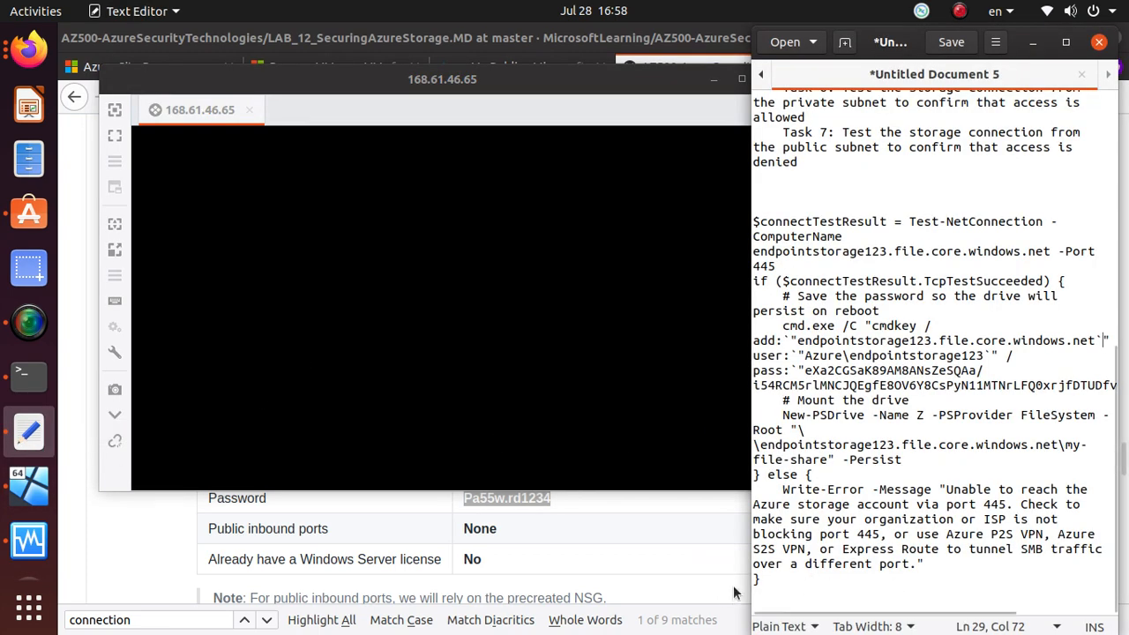
{"action": "left_click_drag", "start_coordinate": [765, 581], "coordinate": [752, 221]}
{"action": "right_click", "coordinate": [858, 268]}
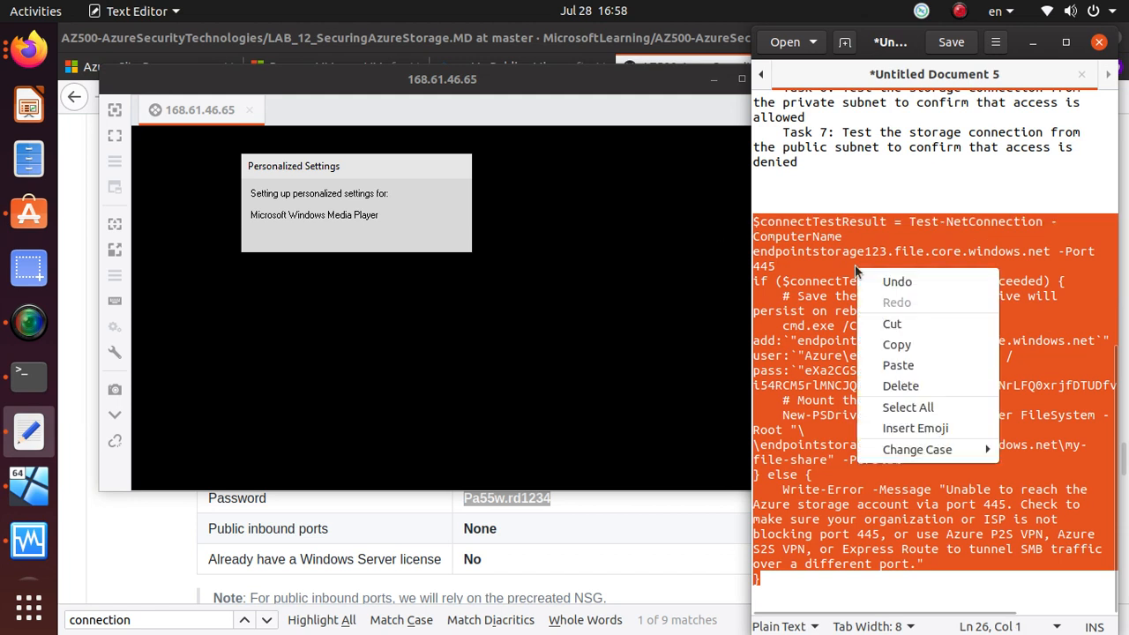
{"action": "left_click", "coordinate": [926, 342]}
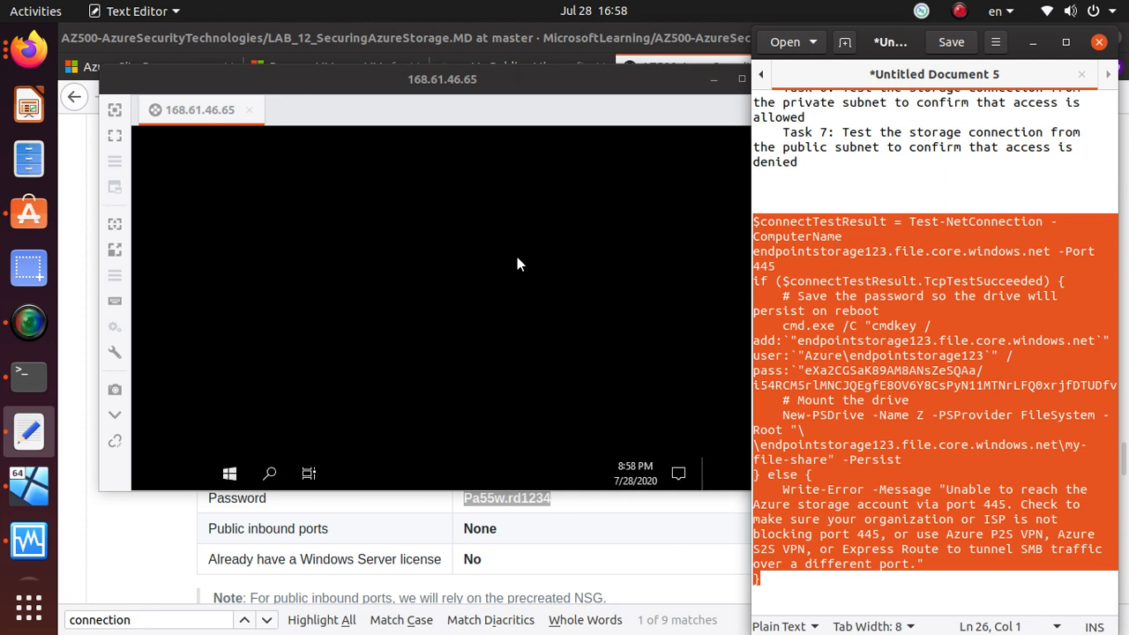
Return to the myVmPublic remote desktop and allow the PC to be discoverable on the network.
{"action": "left_click", "coordinate": [272, 476]}
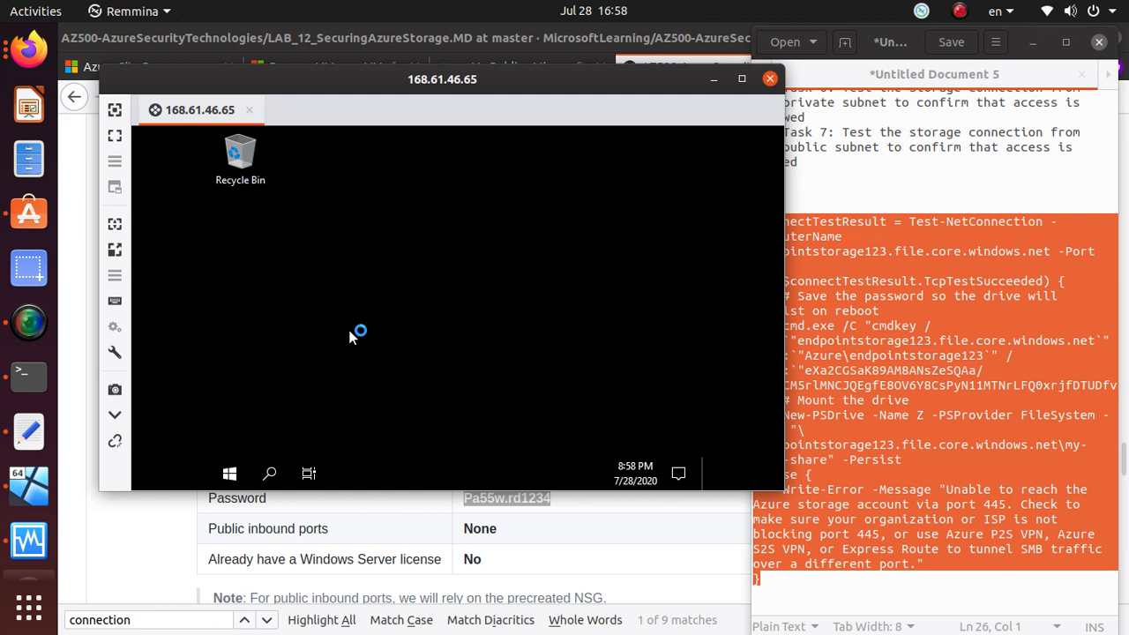
{"action": "left_click", "coordinate": [259, 483]}
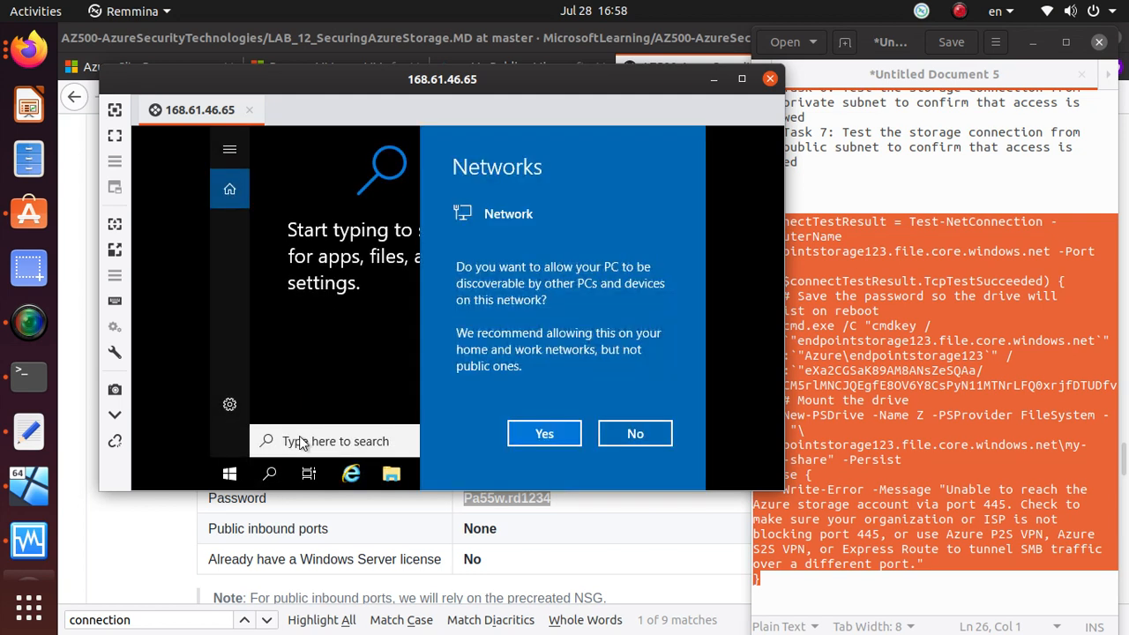
{"action": "left_click", "coordinate": [573, 439]}
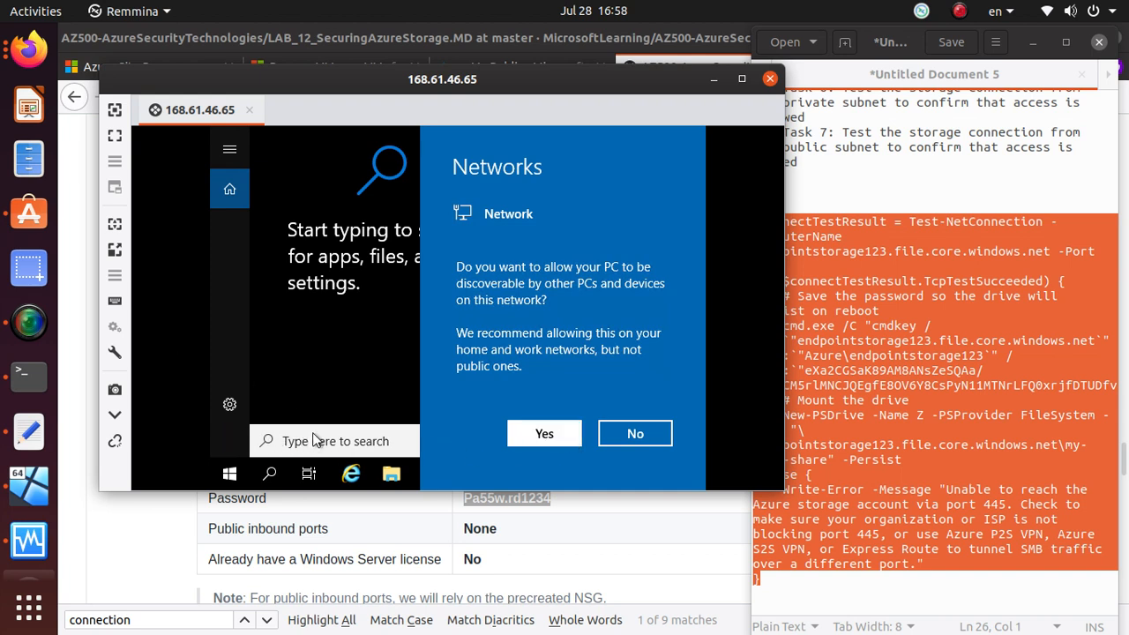
{"action": "left_click", "coordinate": [542, 433]}
Search for "power" in the remote Windows session and launch Windows PowerShell ISE.
{"action": "left_click", "coordinate": [267, 477]}
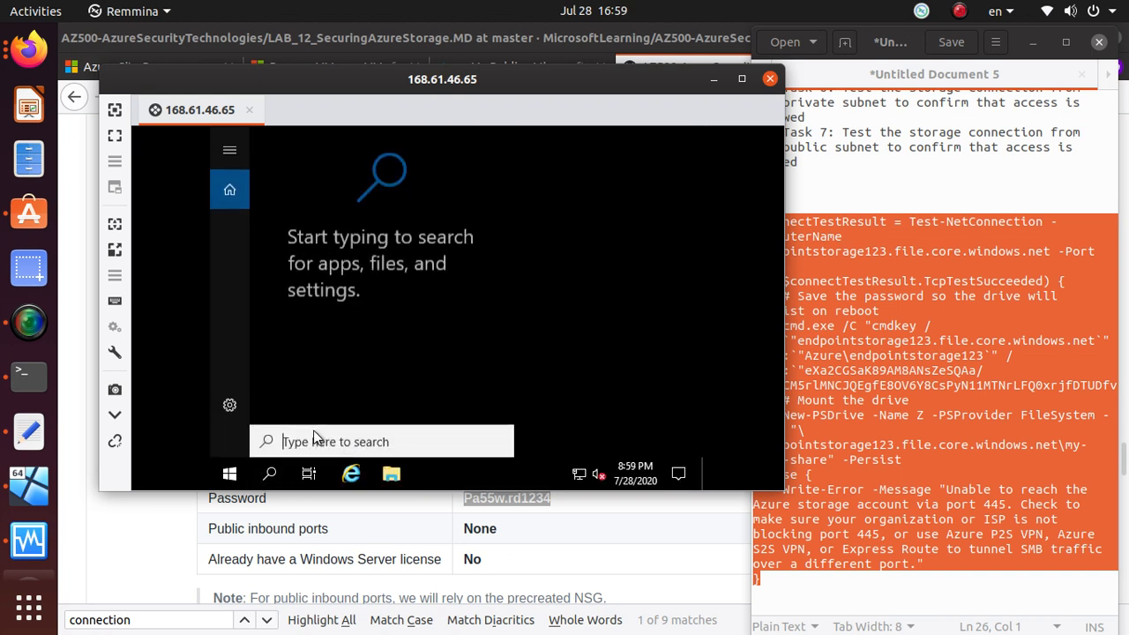
{"action": "type", "text": "p"}
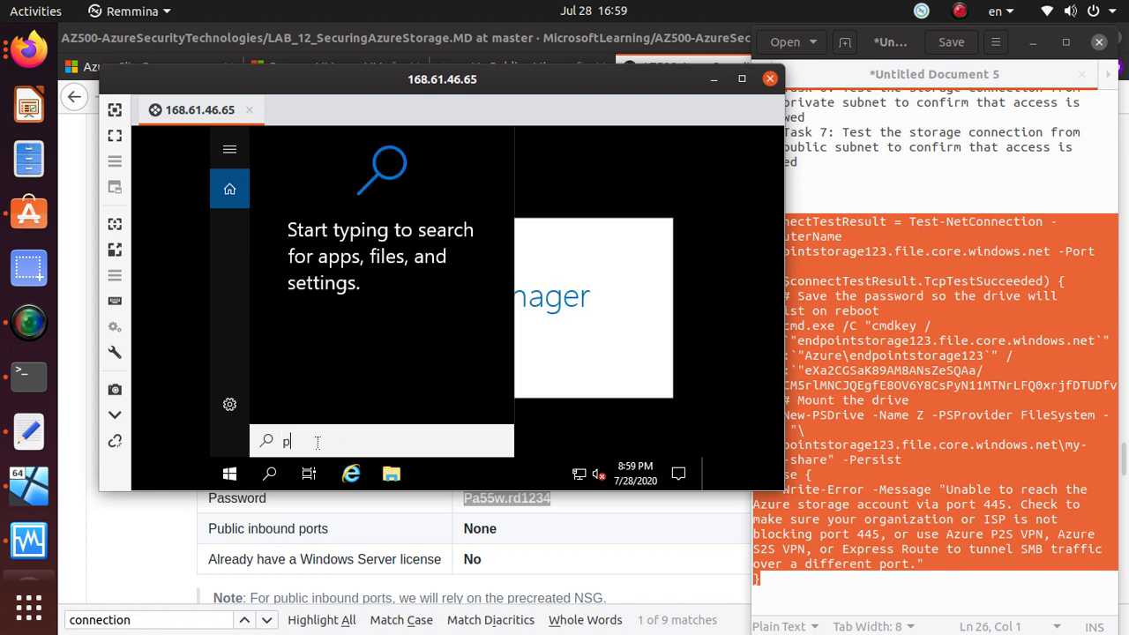
{"action": "type", "text": "ower"}
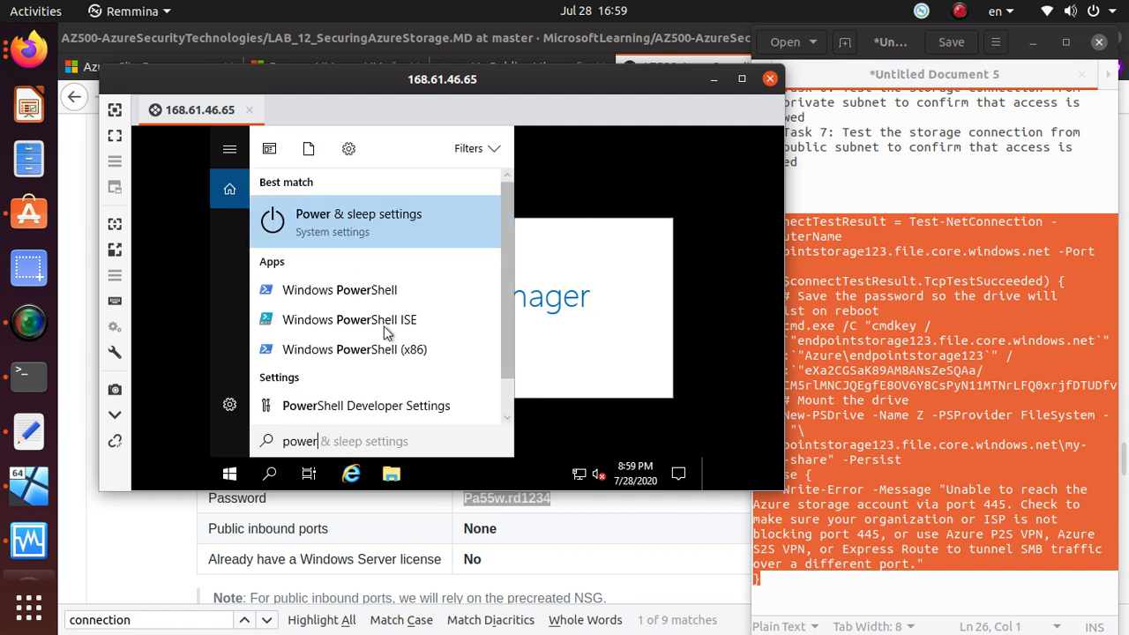
{"action": "left_click", "coordinate": [406, 322]}
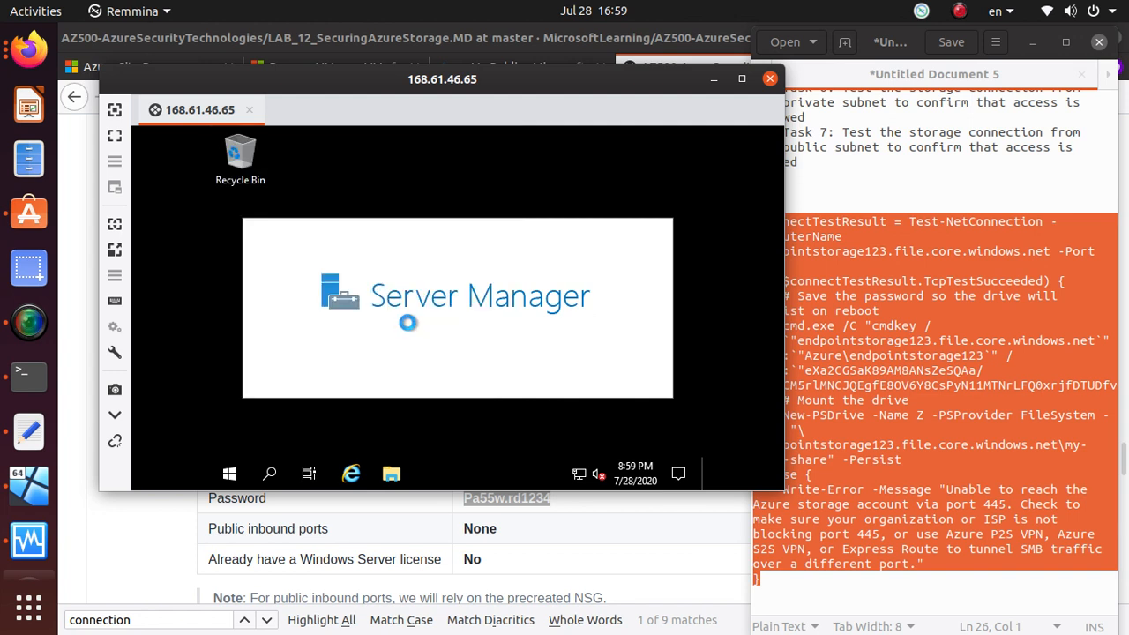
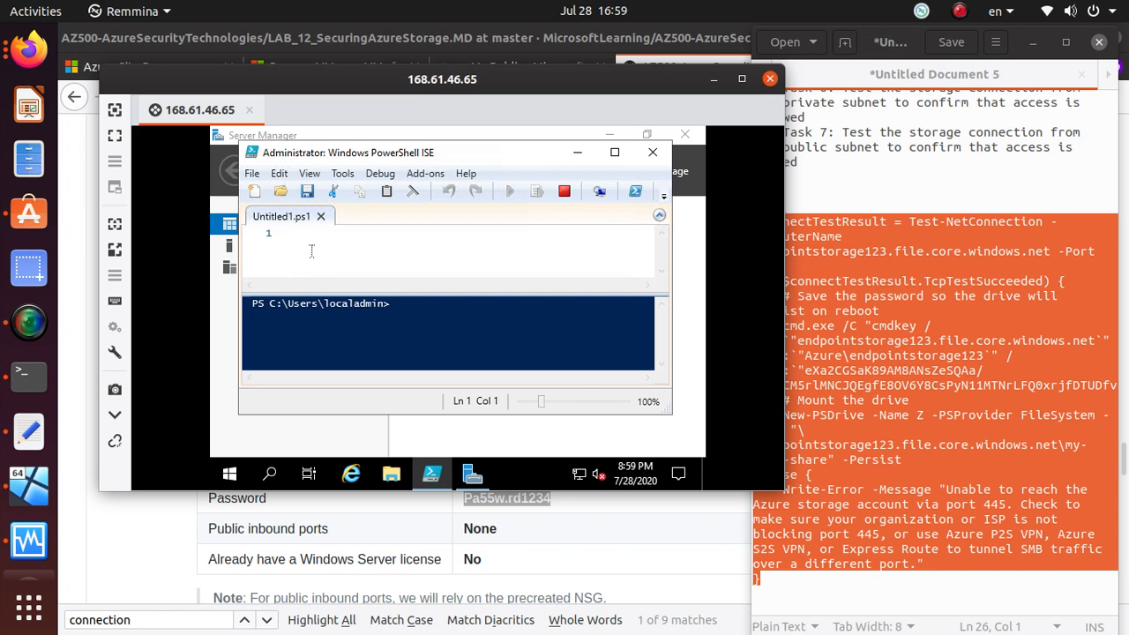
Paste the my-file-share mount script, including its storage account key, into the PowerShell ISE script pane and run it.
{"action": "key", "text": "ctrl+v"}
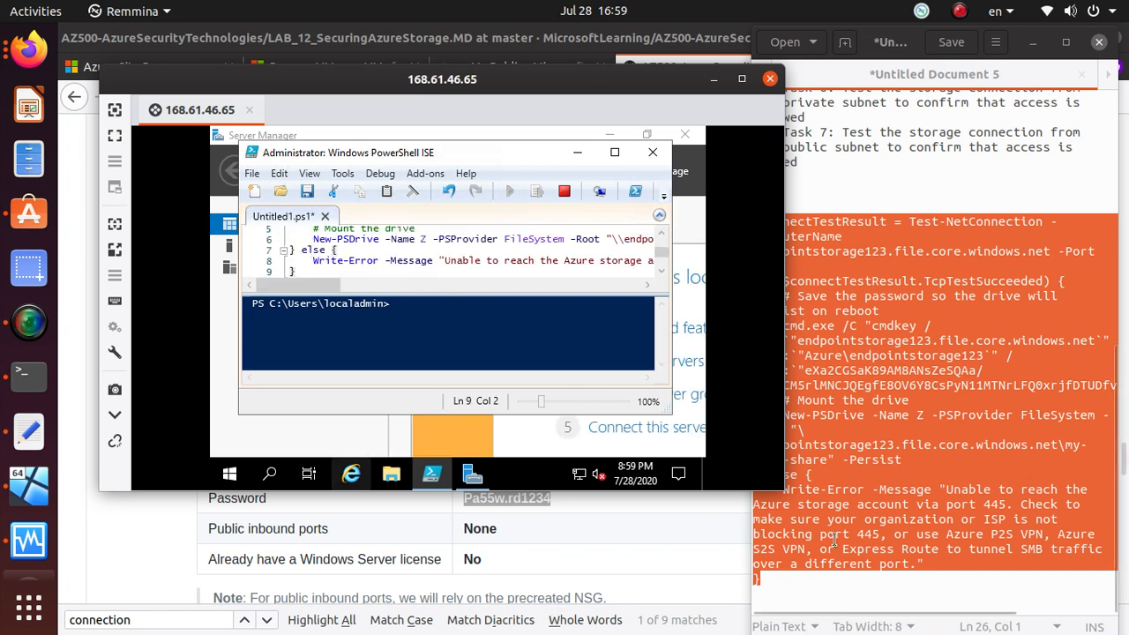
{"action": "left_click", "coordinate": [29, 322]}
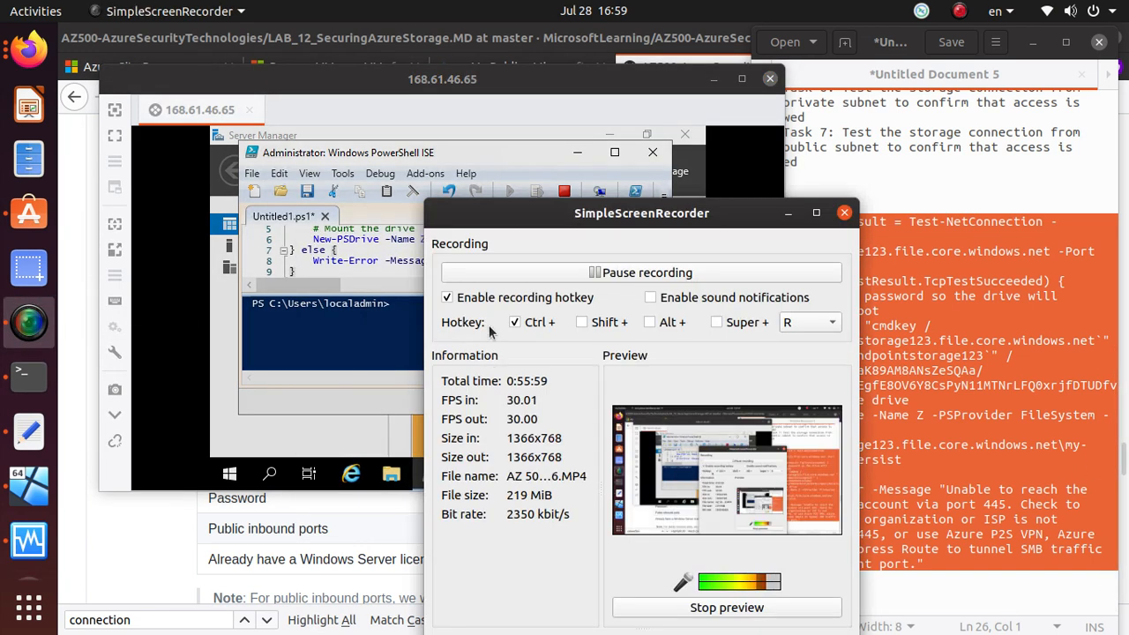
{"action": "left_click", "coordinate": [788, 213]}
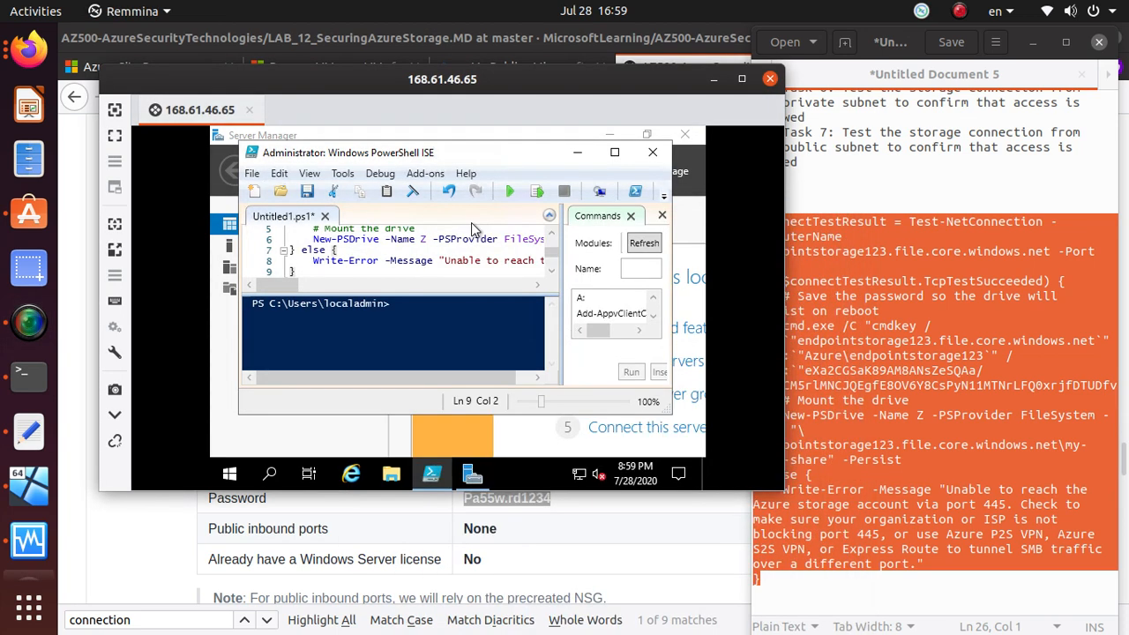
{"action": "left_click", "coordinate": [510, 191]}
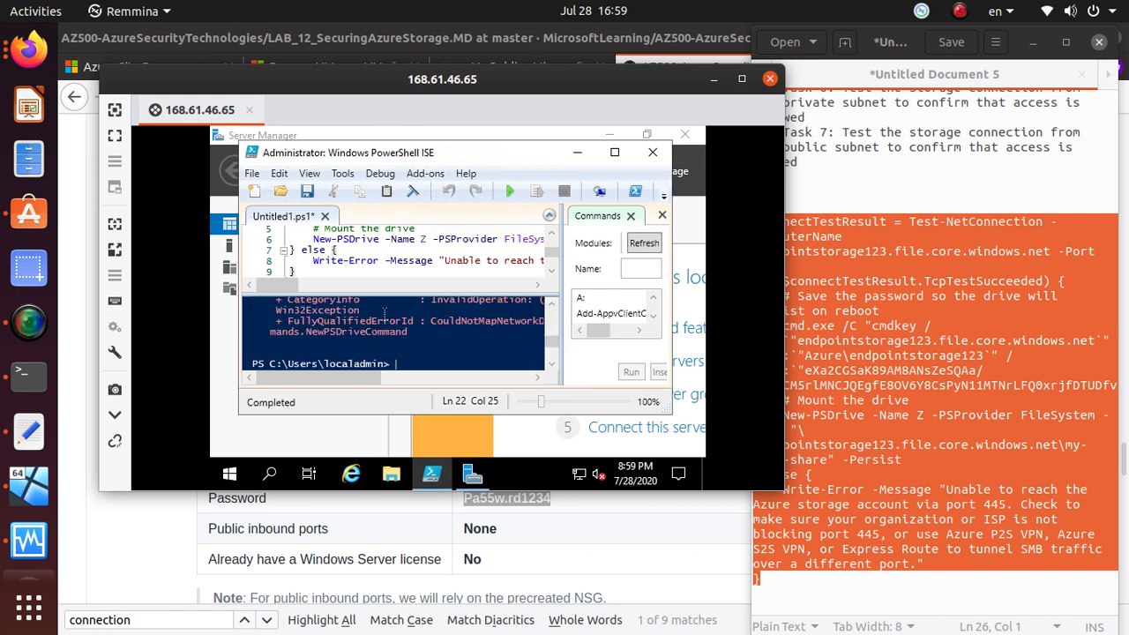
Examine the script's console output and compare it with the expected New-PSDrive result in the lab instructions in Firefox.
{"action": "scroll", "coordinate": [344, 337], "scroll_direction": "up", "scroll_amount": 5}
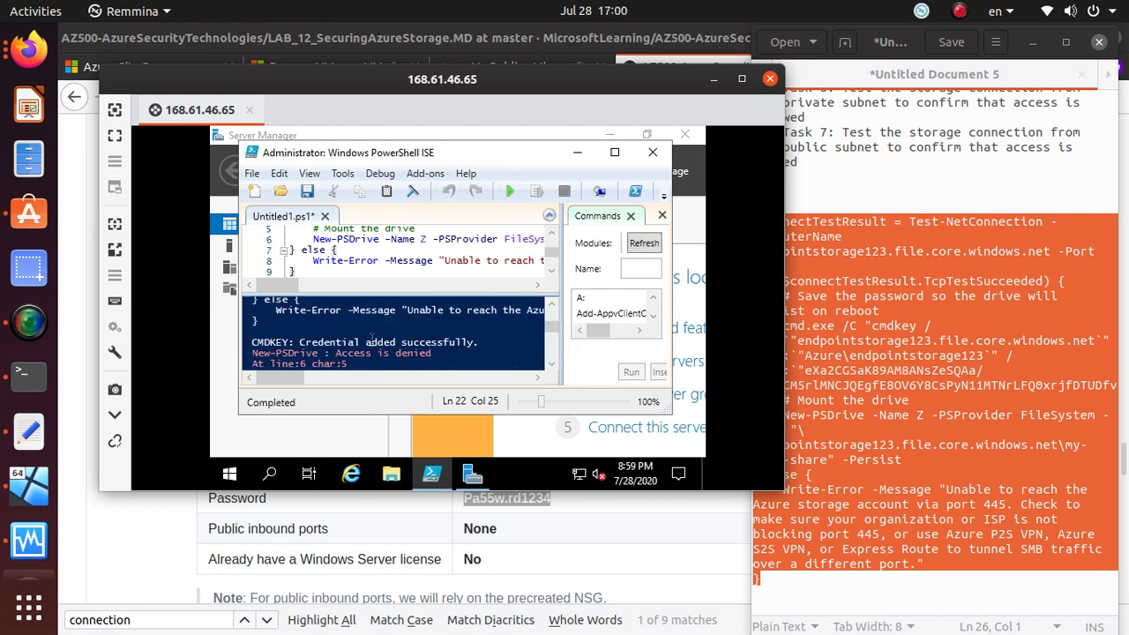
{"action": "scroll", "coordinate": [370, 342], "scroll_direction": "up", "scroll_amount": 3}
{"action": "scroll", "coordinate": [371, 344], "scroll_direction": "down", "scroll_amount": 3}
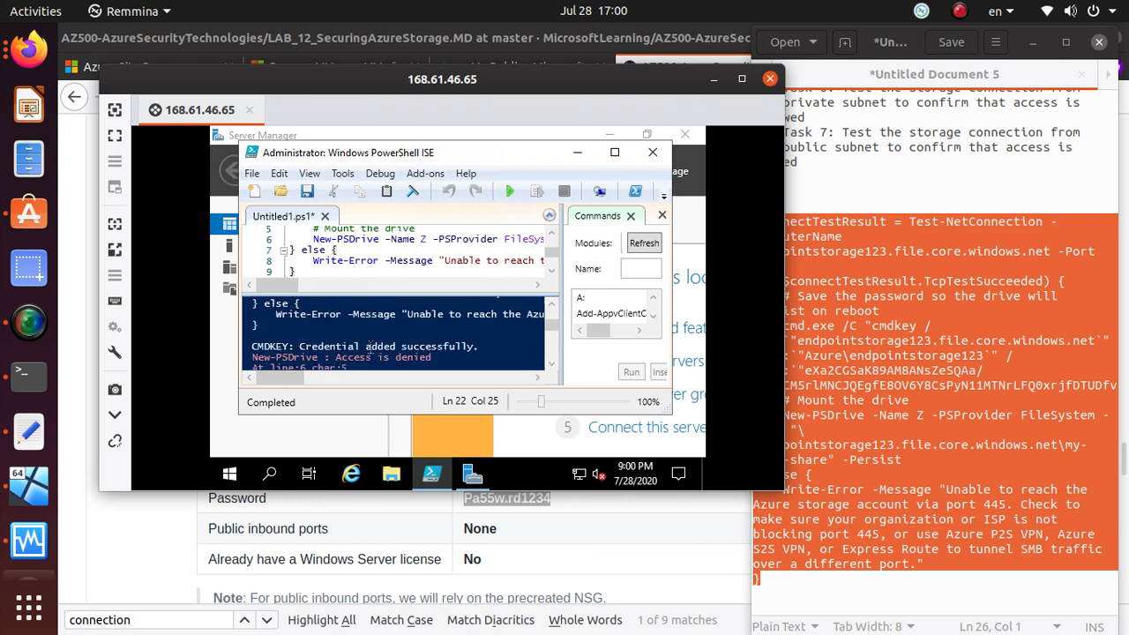
{"action": "scroll", "coordinate": [371, 346], "scroll_direction": "down", "scroll_amount": 1}
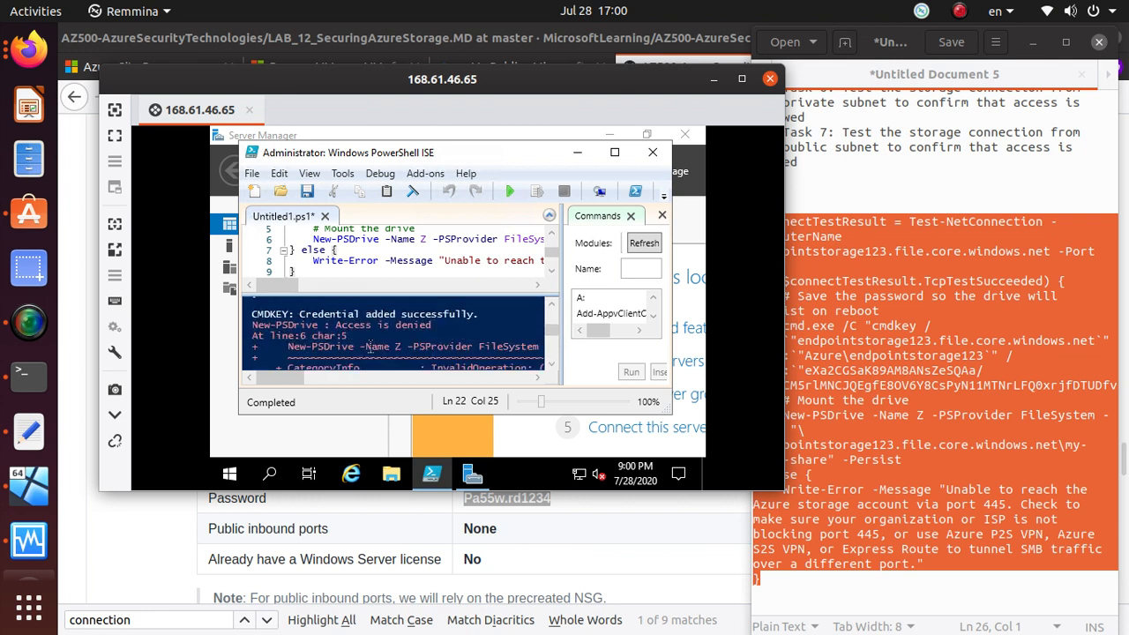
{"action": "left_click", "coordinate": [386, 319]}
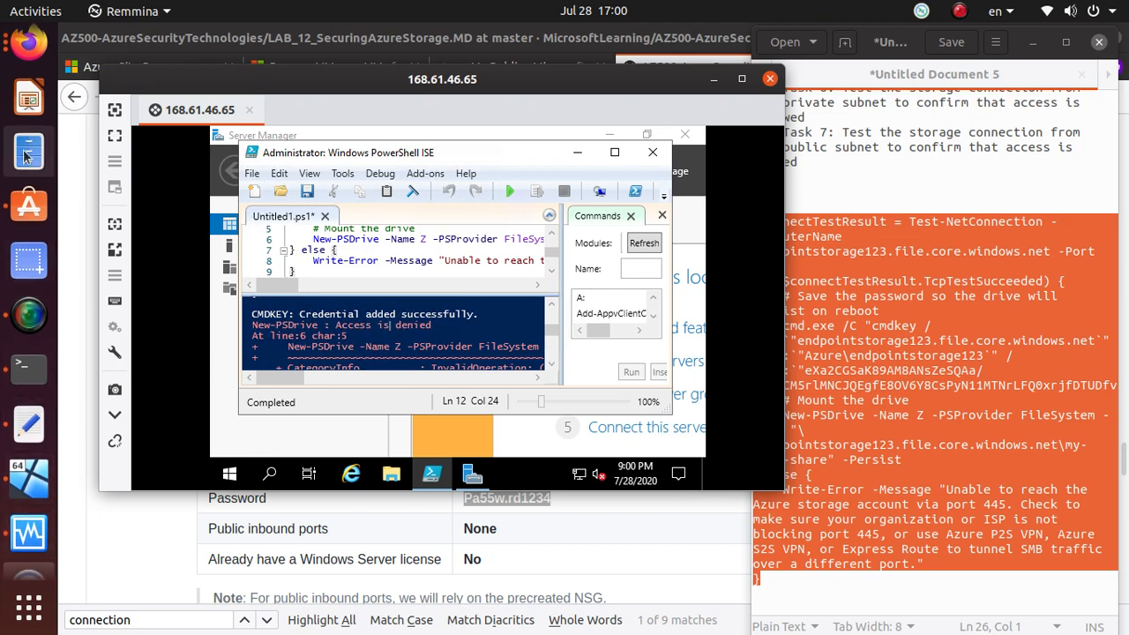
{"action": "left_click", "coordinate": [29, 48]}
{"action": "scroll", "coordinate": [592, 357], "scroll_direction": "down", "scroll_amount": 20}
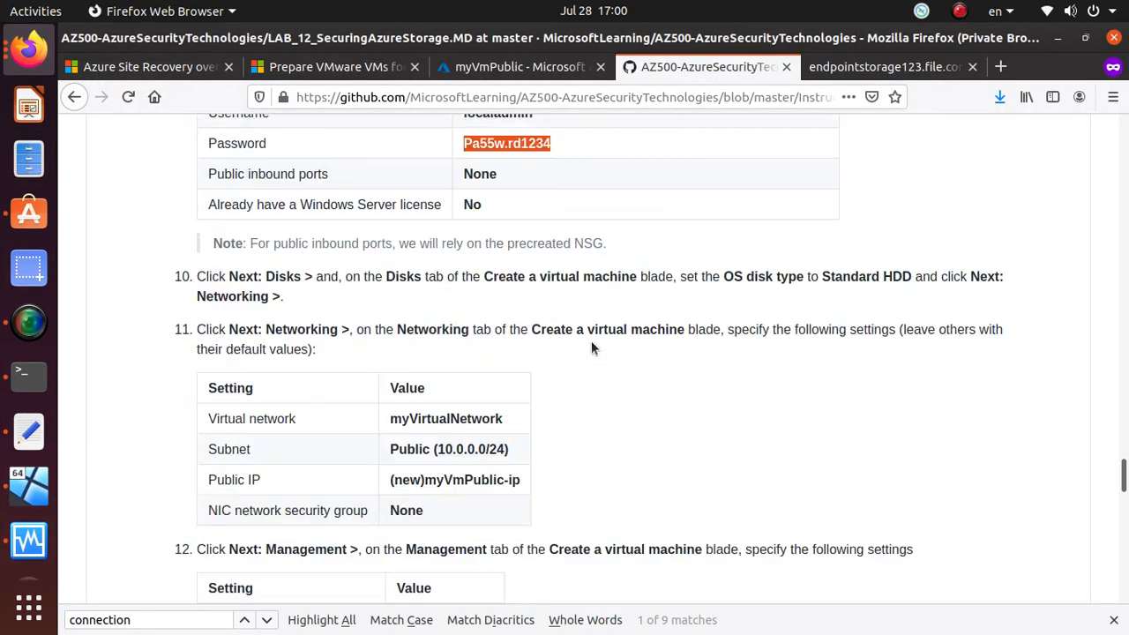
{"action": "scroll", "coordinate": [604, 332], "scroll_direction": "down", "scroll_amount": 5}
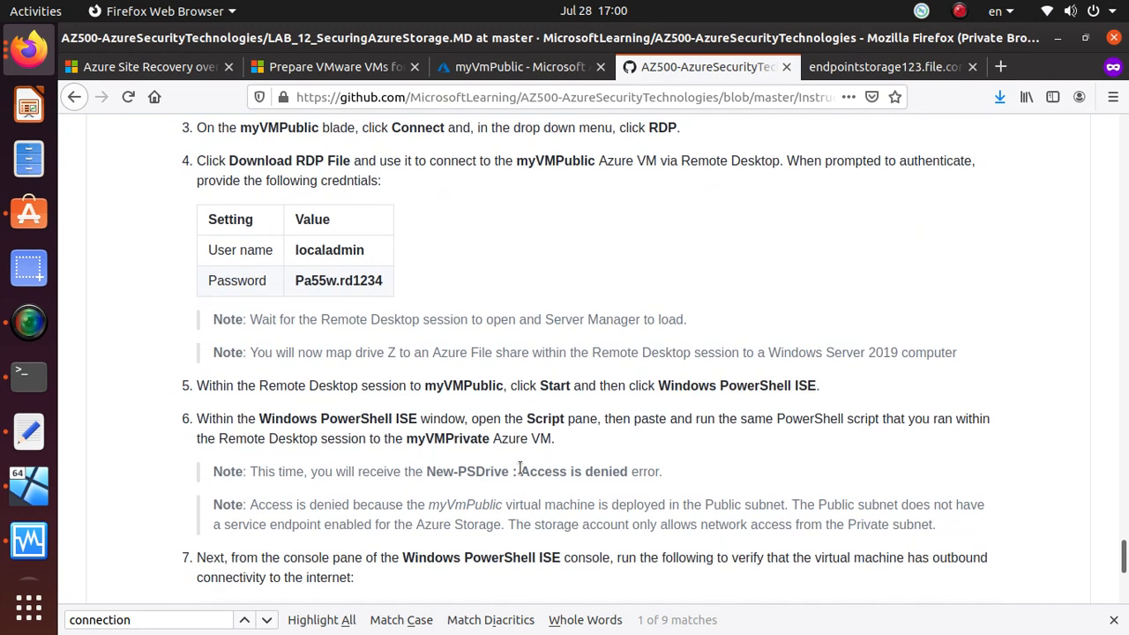
{"action": "scroll", "coordinate": [510, 437], "scroll_direction": "down", "scroll_amount": 1}
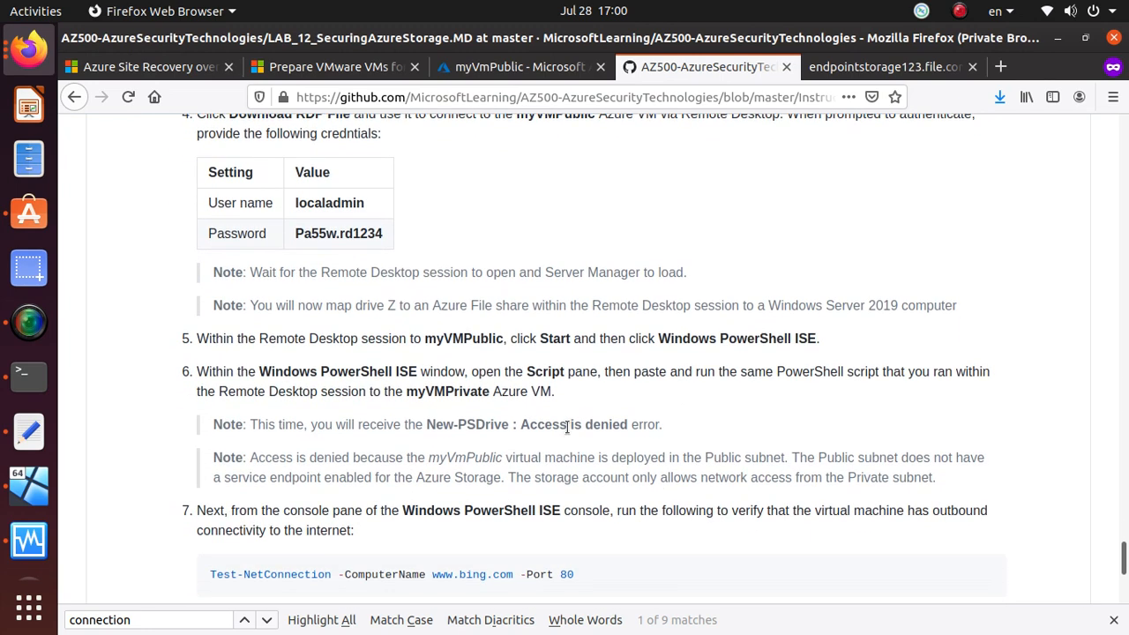
{"action": "triple_click", "coordinate": [566, 427]}
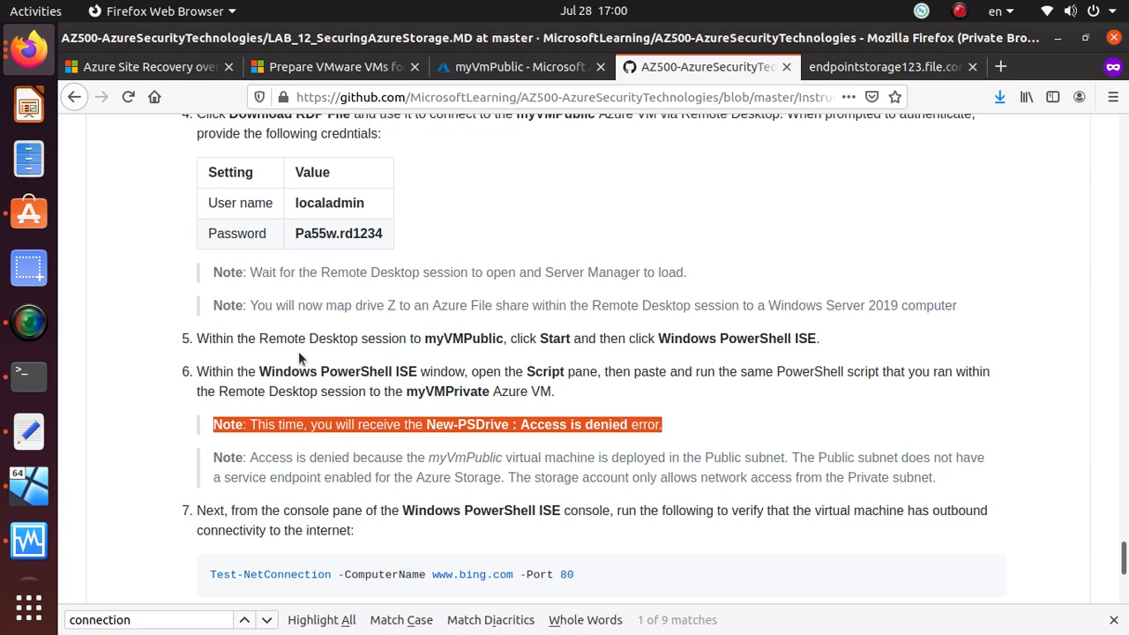
{"action": "scroll", "coordinate": [361, 420], "scroll_direction": "down", "scroll_amount": 3}
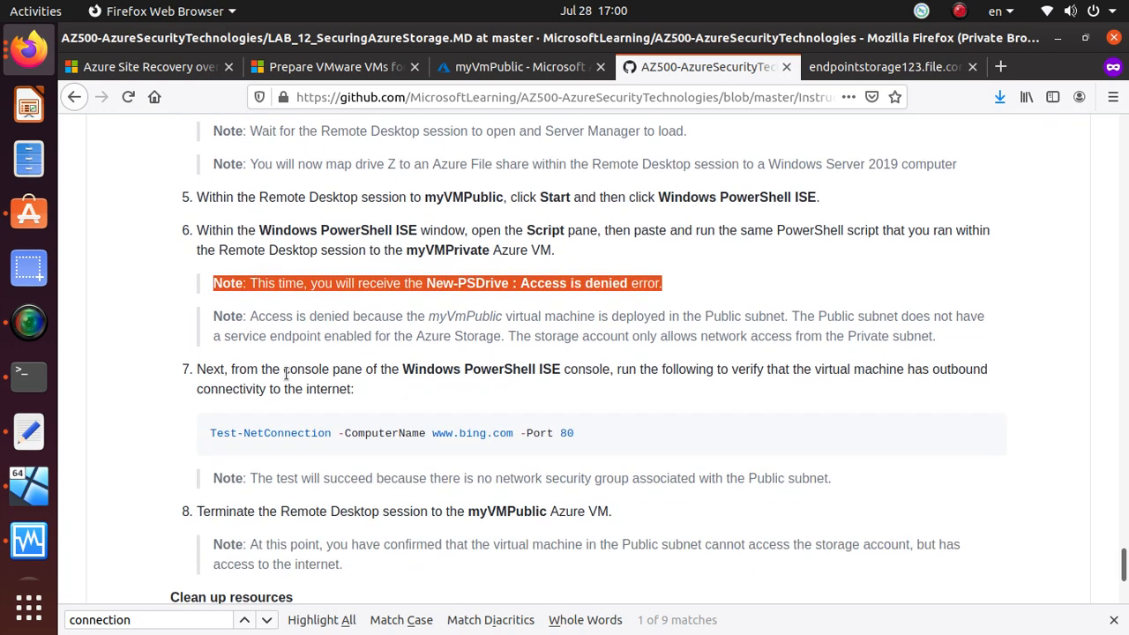
{"action": "double_click", "coordinate": [362, 433]}
{"action": "left_click", "coordinate": [362, 433]}
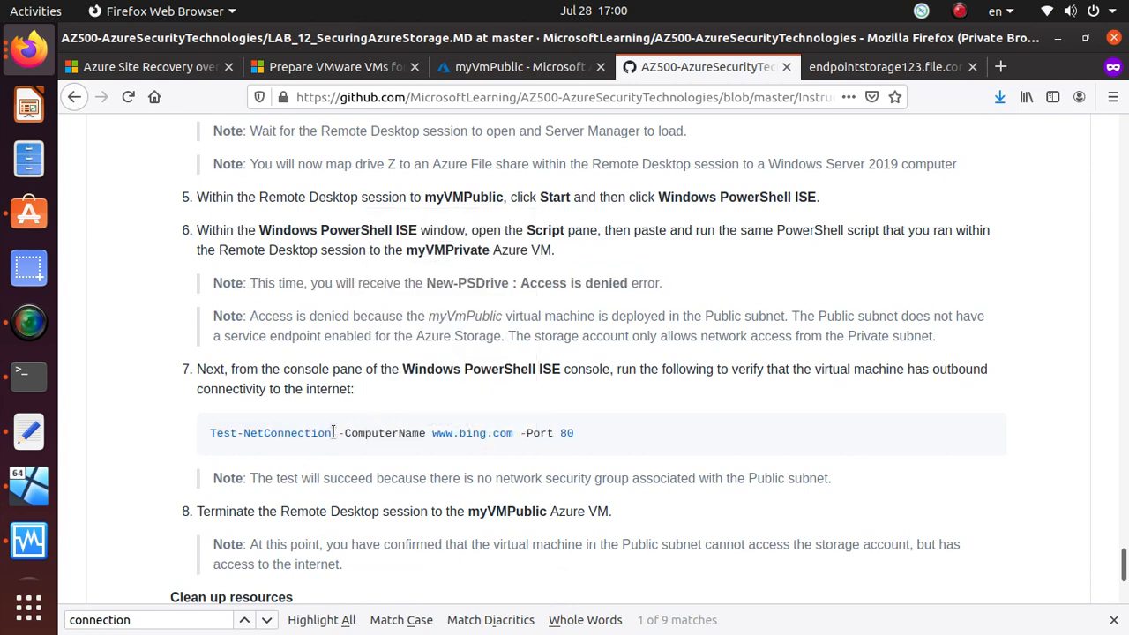
{"action": "triple_click", "coordinate": [283, 433]}
{"action": "right_click", "coordinate": [284, 431]}
{"action": "left_click", "coordinate": [308, 441]}
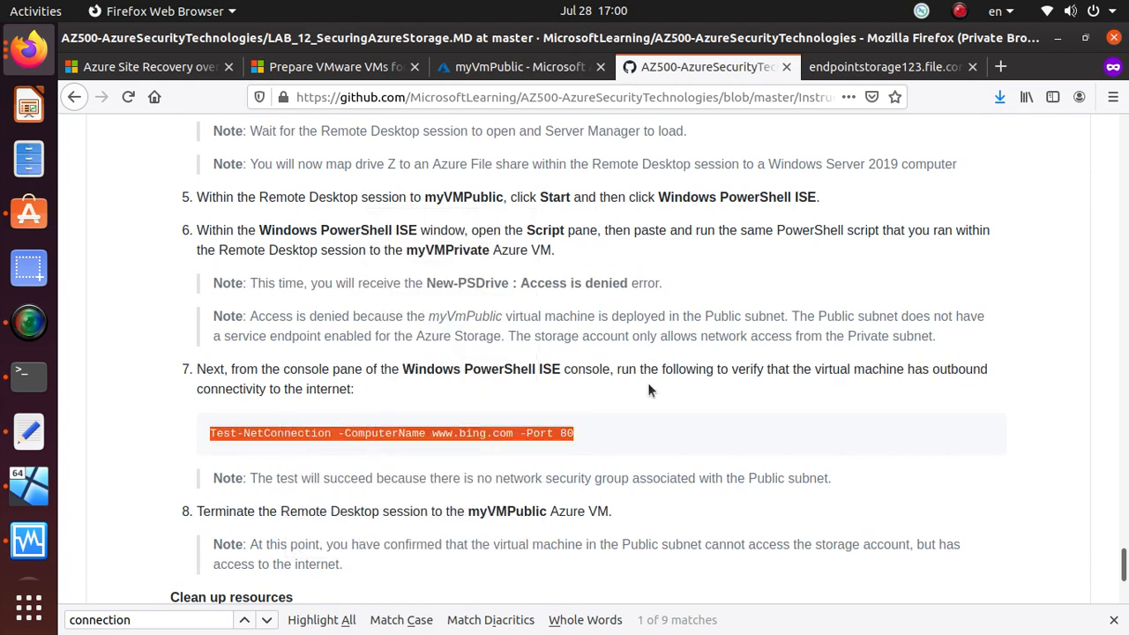
{"action": "key", "text": "alt+Tab"}
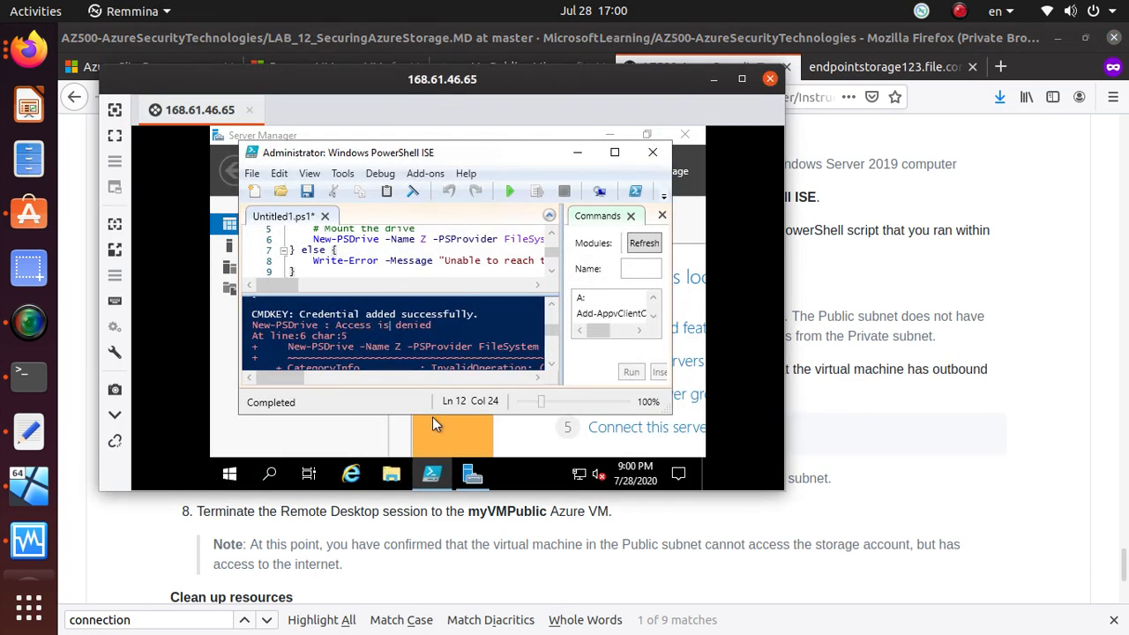
{"action": "left_click", "coordinate": [266, 477]}
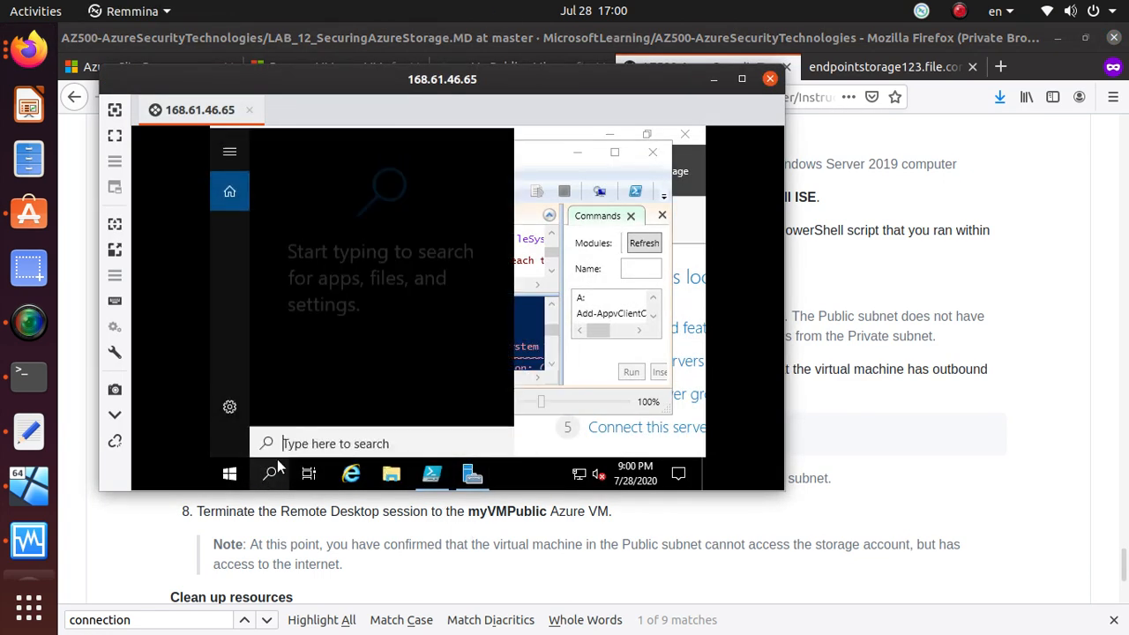
{"action": "type", "text": "powe"}
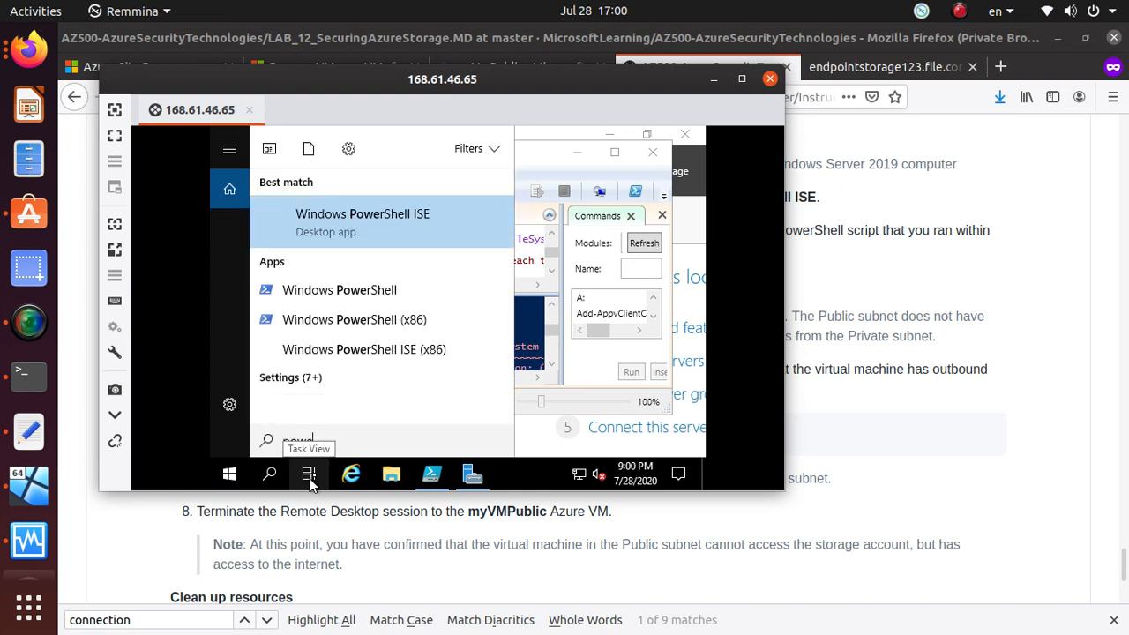
{"action": "left_click", "coordinate": [385, 289]}
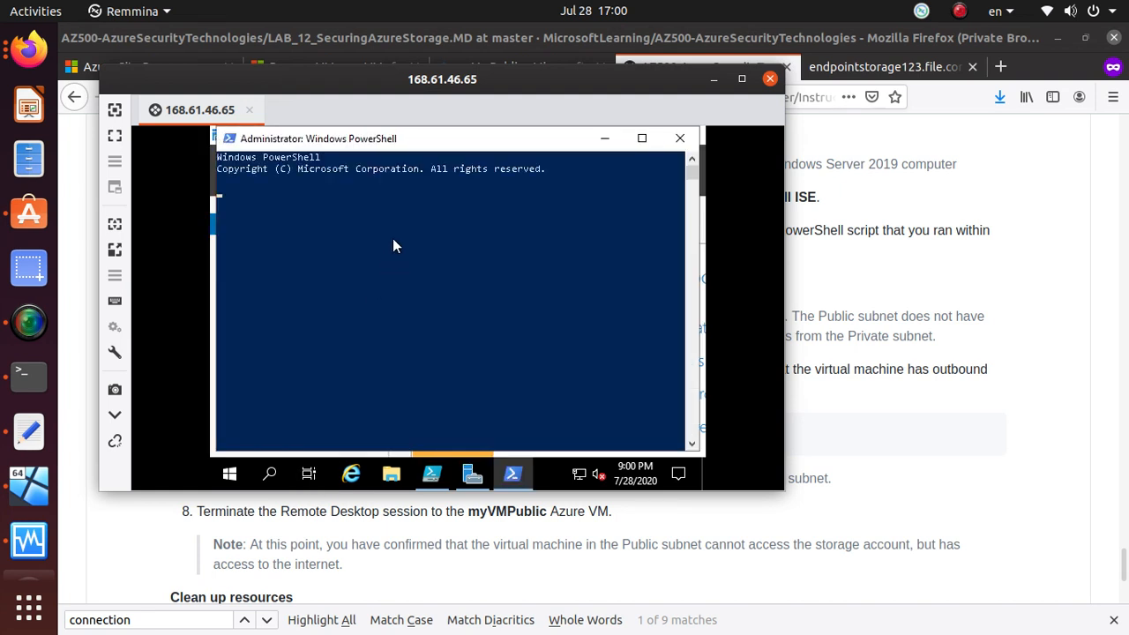
{"action": "key", "text": "ctrl+v"}
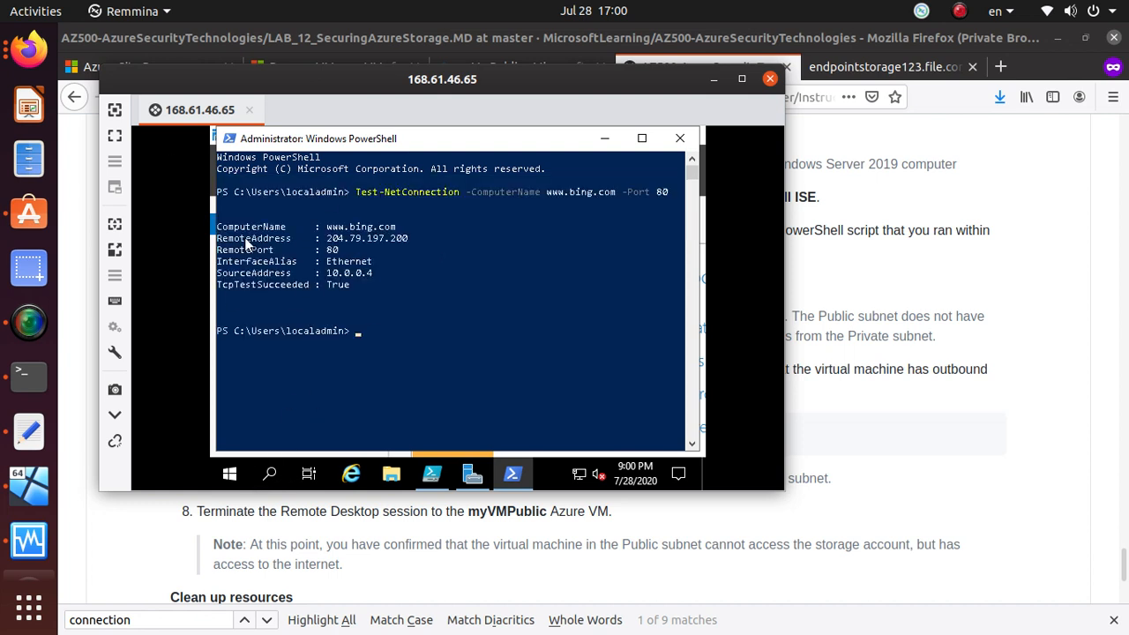
{"action": "left_click_drag", "start_coordinate": [353, 285], "coordinate": [194, 216]}
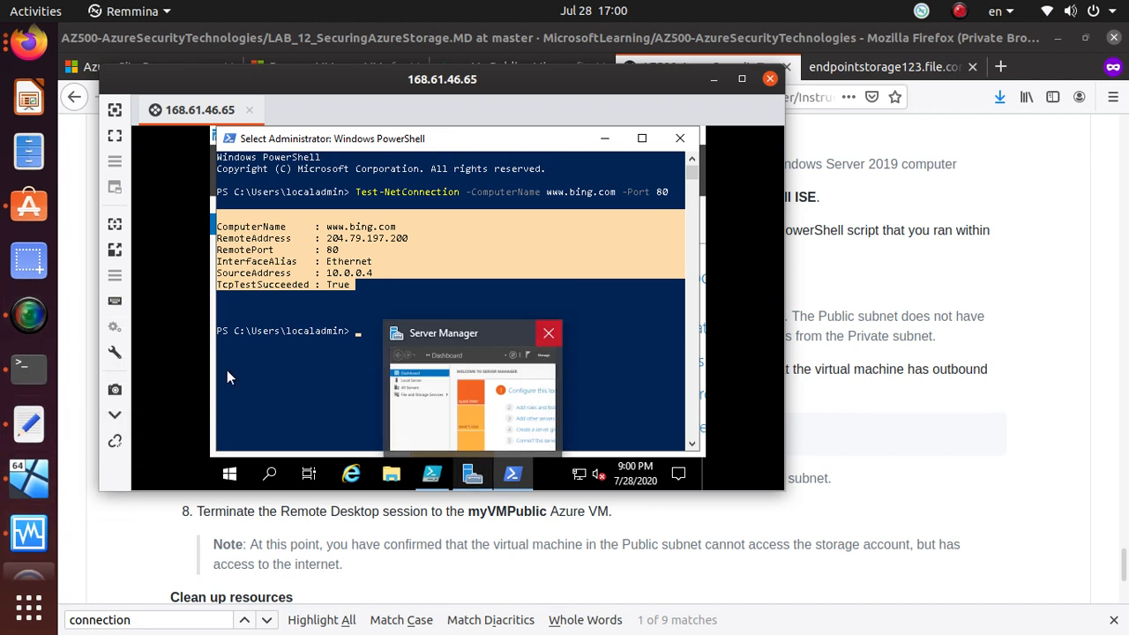
Open Internet Explorer on the remote machine, accept the recommended security settings, and browse to google.com.
{"action": "left_click", "coordinate": [351, 475]}
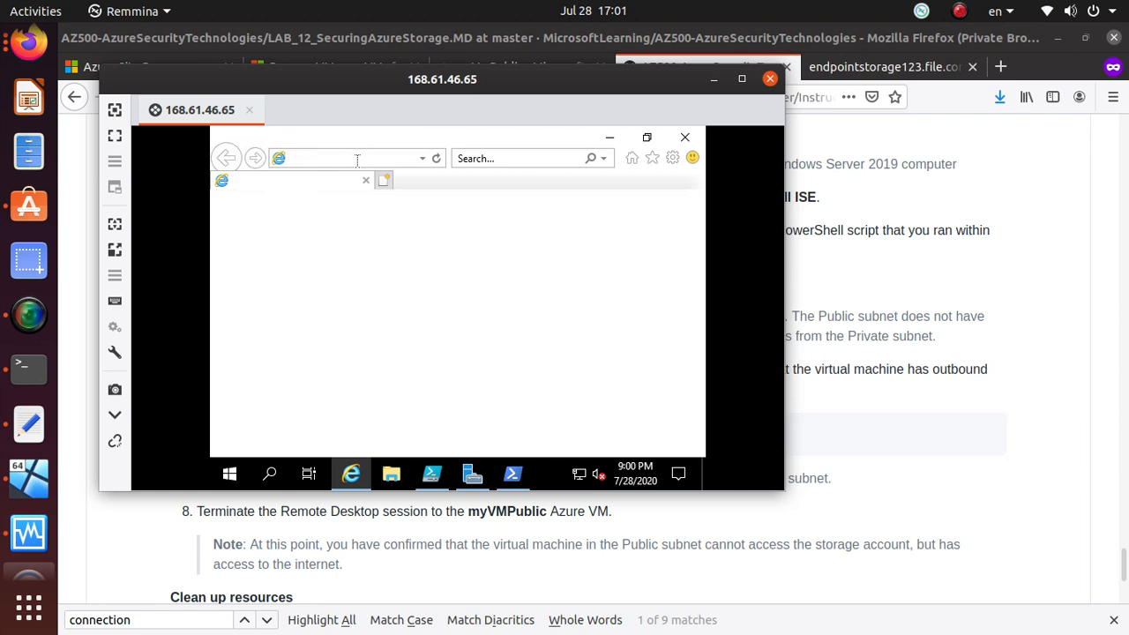
{"action": "type", "text": "g"}
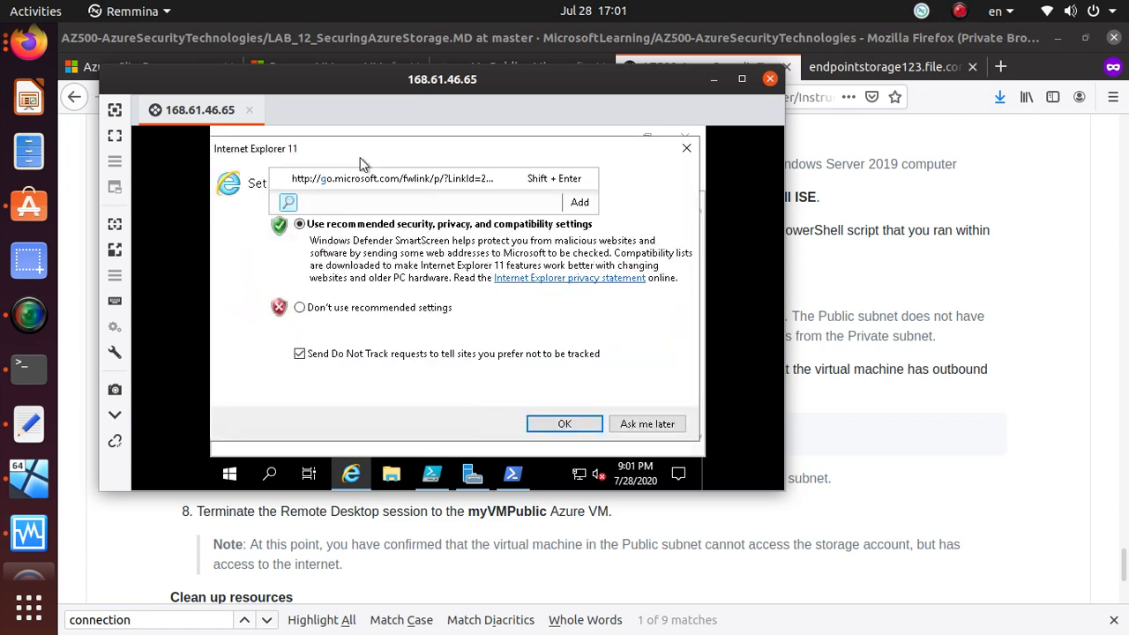
{"action": "left_click", "coordinate": [564, 425]}
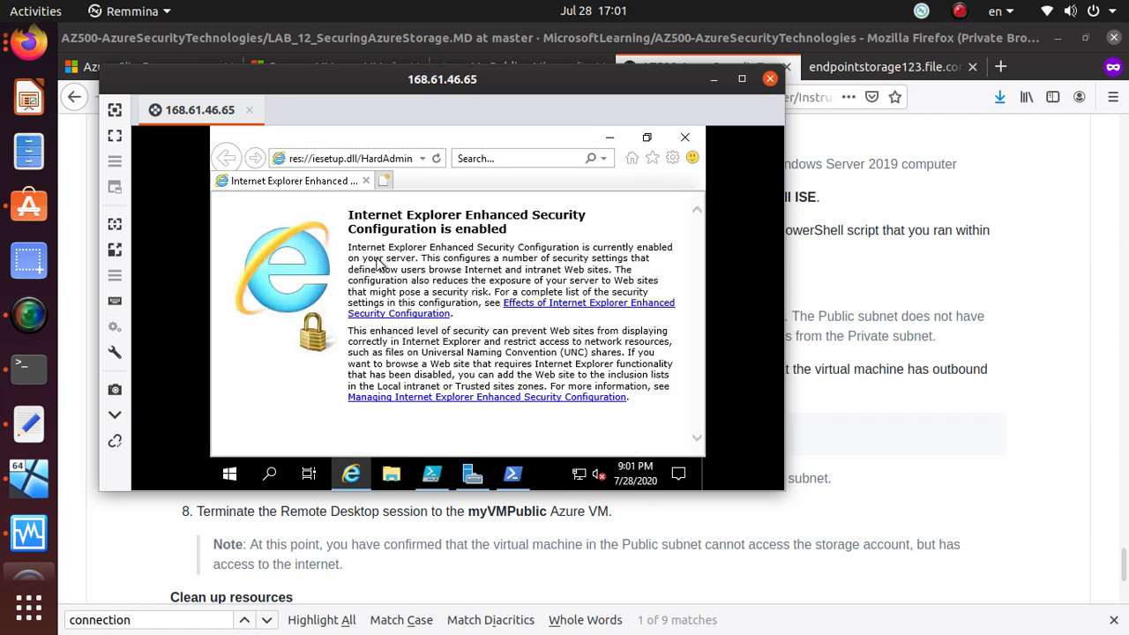
{"action": "type", "text": "en"}
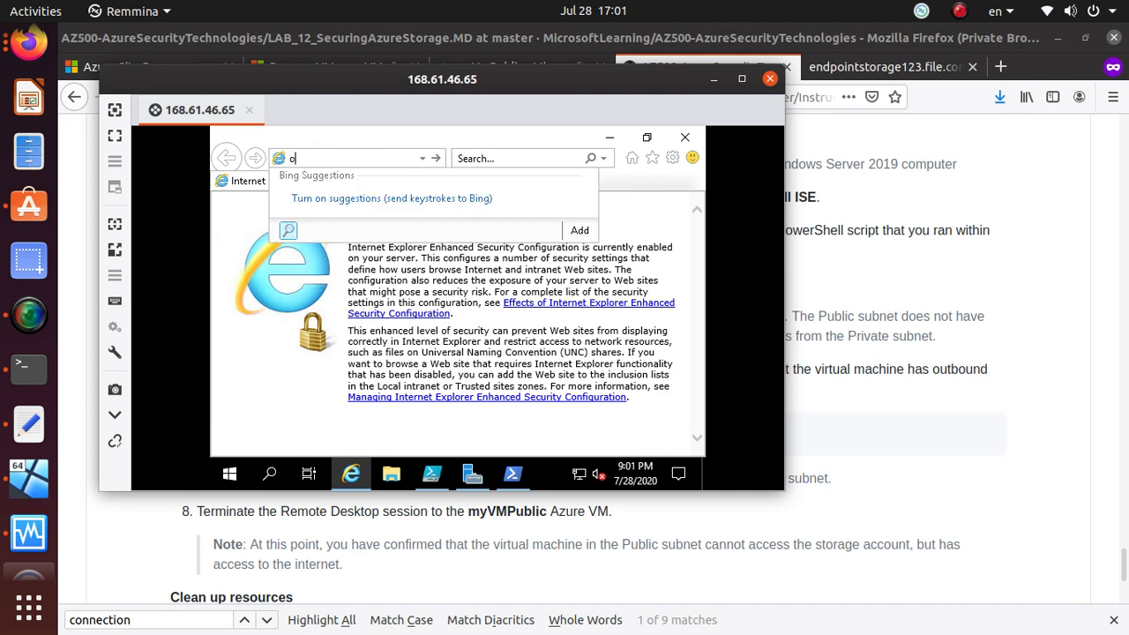
{"action": "key", "text": "BackSpace"}
{"action": "key", "text": "BackSpace"}
{"action": "type", "text": "google.com"}
{"action": "key", "text": "Return"}
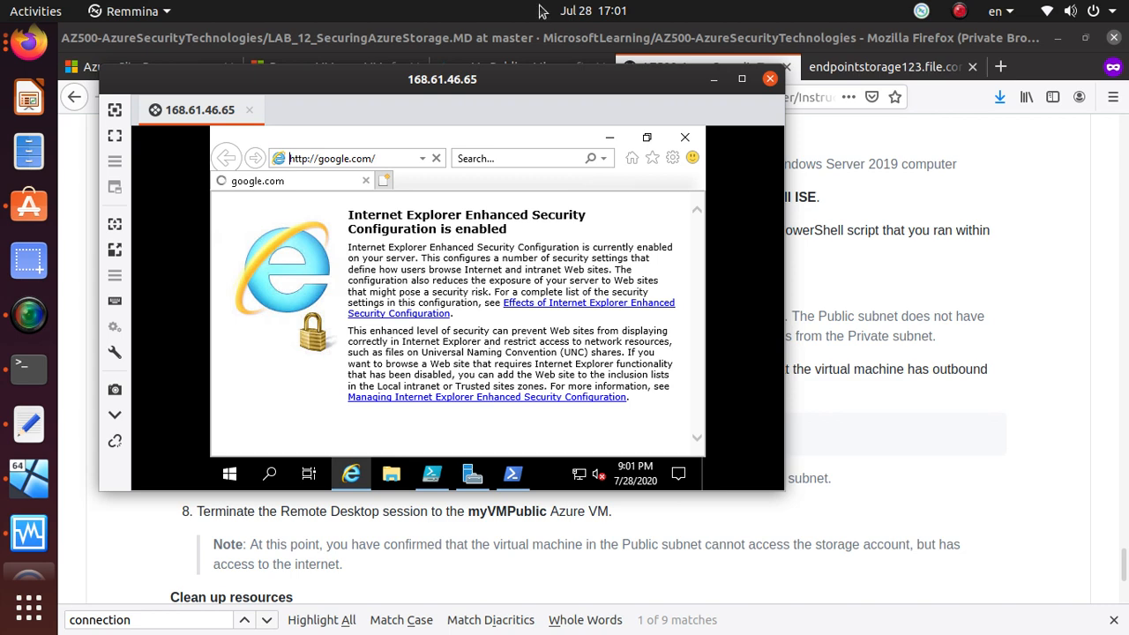
{"action": "left_click", "coordinate": [491, 343]}
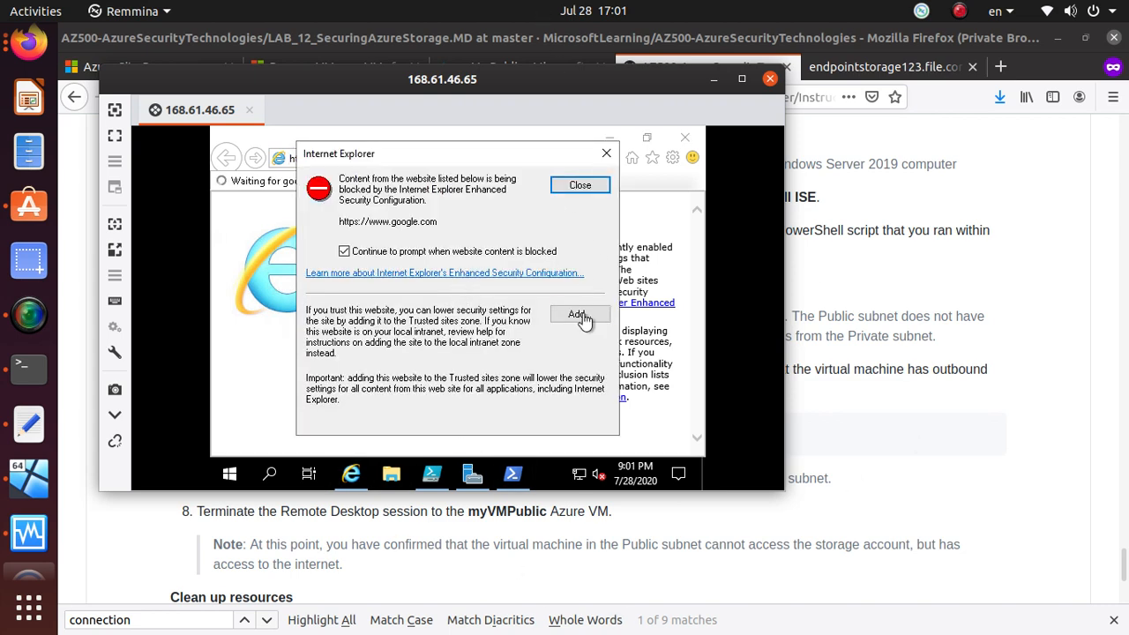
{"action": "left_click", "coordinate": [581, 317]}
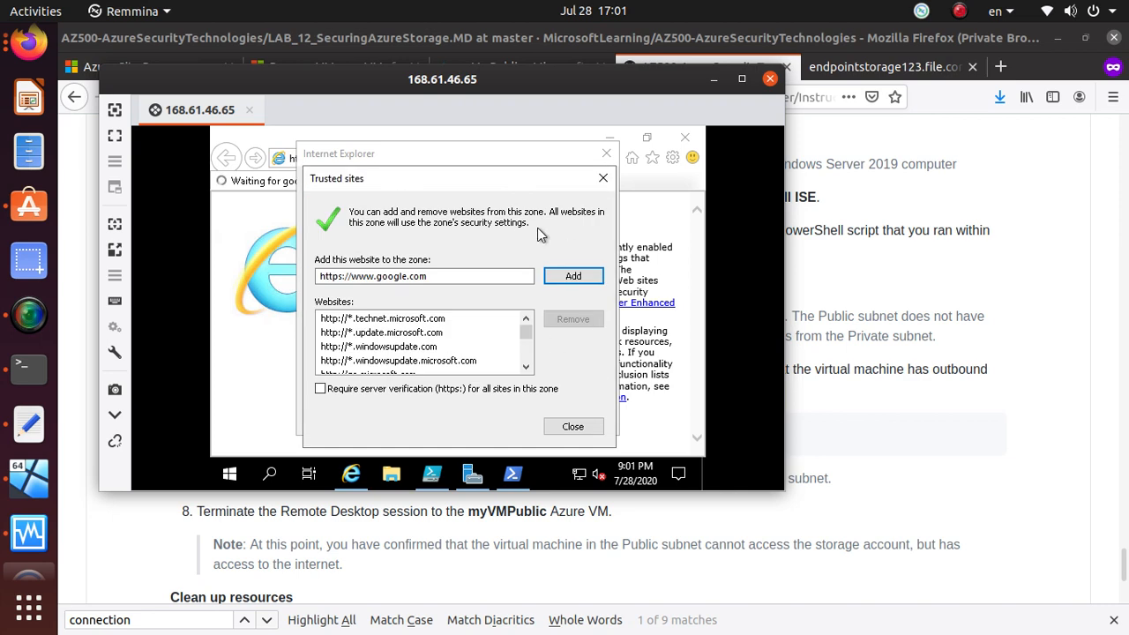
{"action": "left_click", "coordinate": [574, 276]}
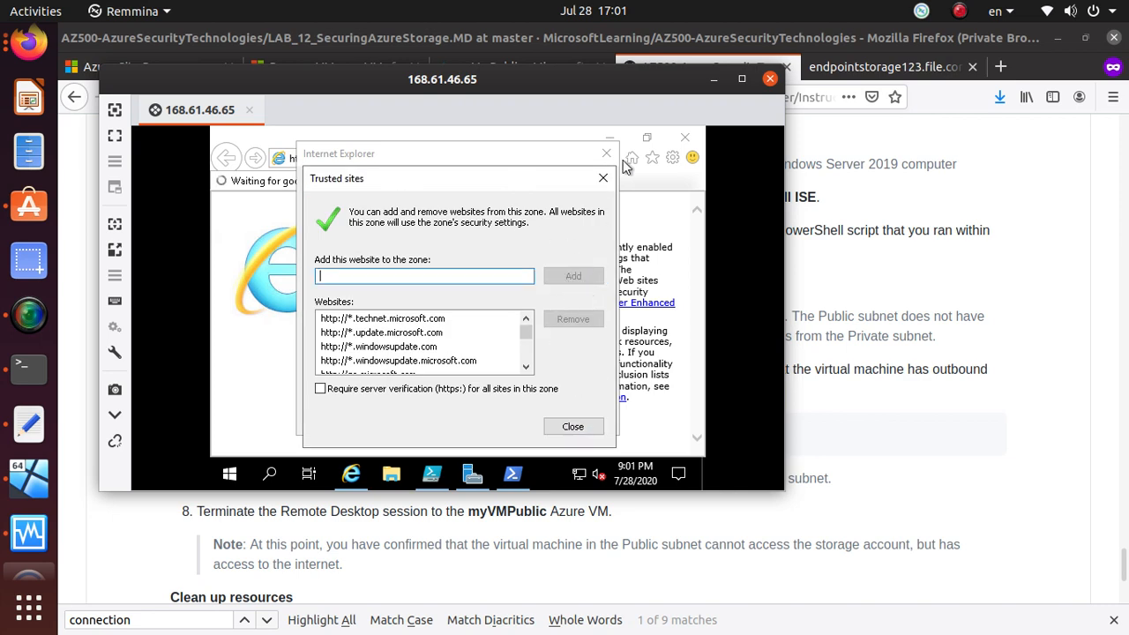
{"action": "left_click", "coordinate": [602, 179]}
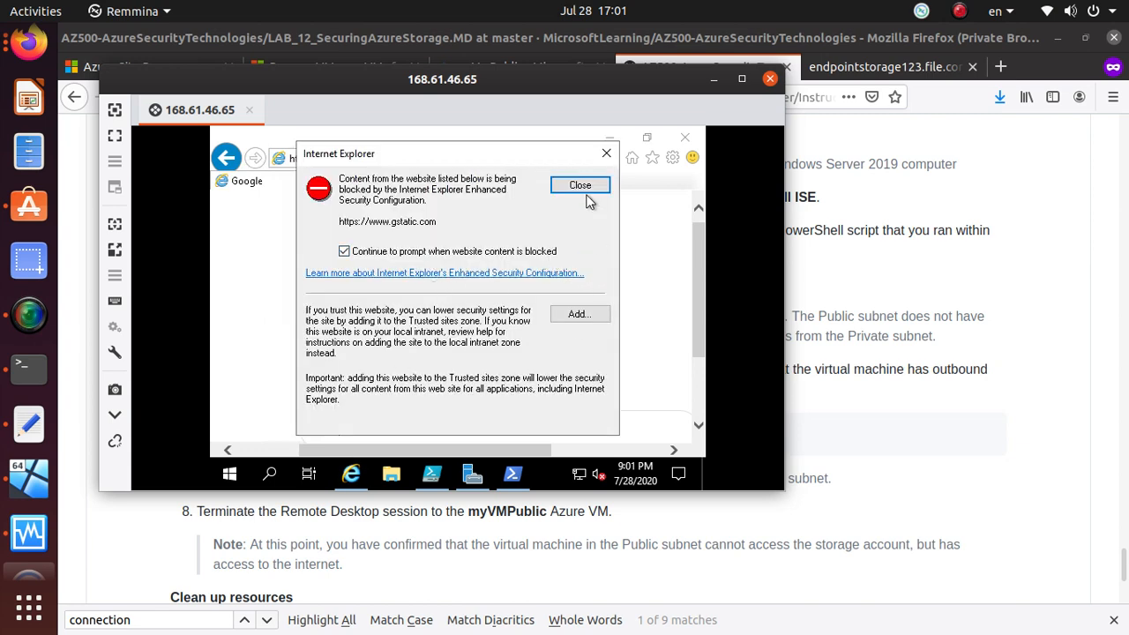
{"action": "left_click", "coordinate": [582, 314]}
{"action": "left_click", "coordinate": [574, 278]}
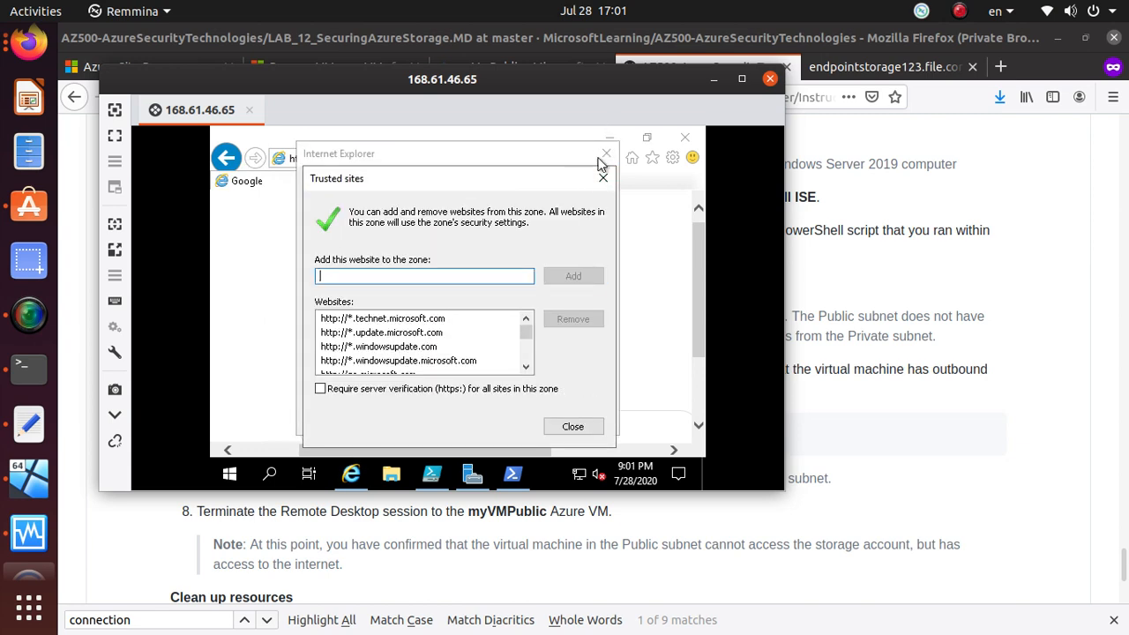
{"action": "left_click", "coordinate": [602, 178]}
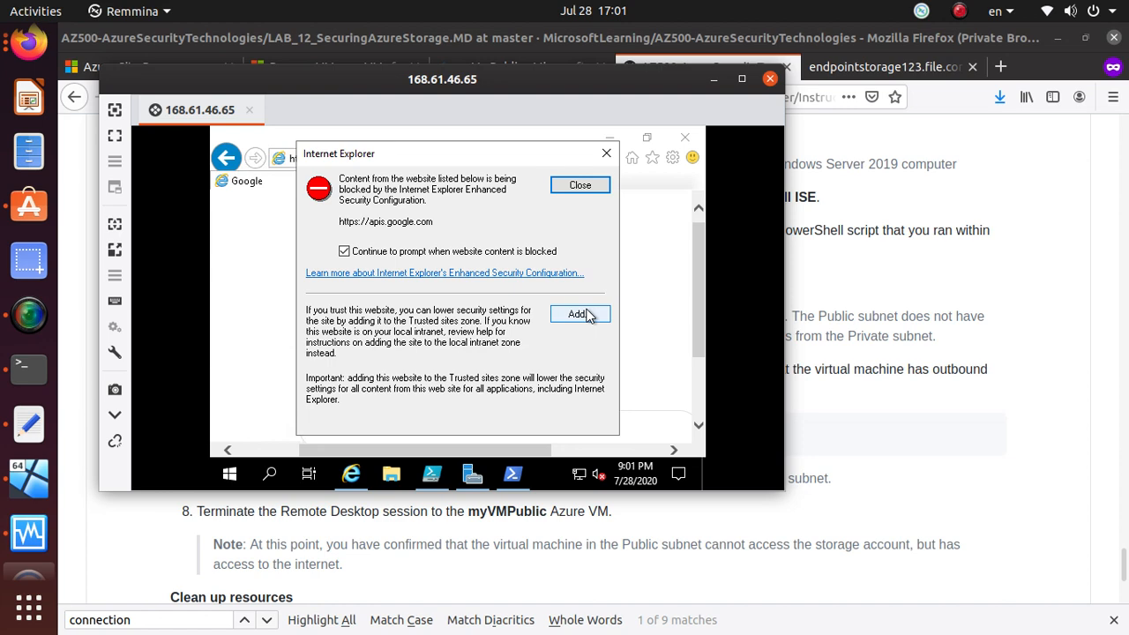
{"action": "left_click", "coordinate": [607, 153]}
{"action": "left_click", "coordinate": [579, 185]}
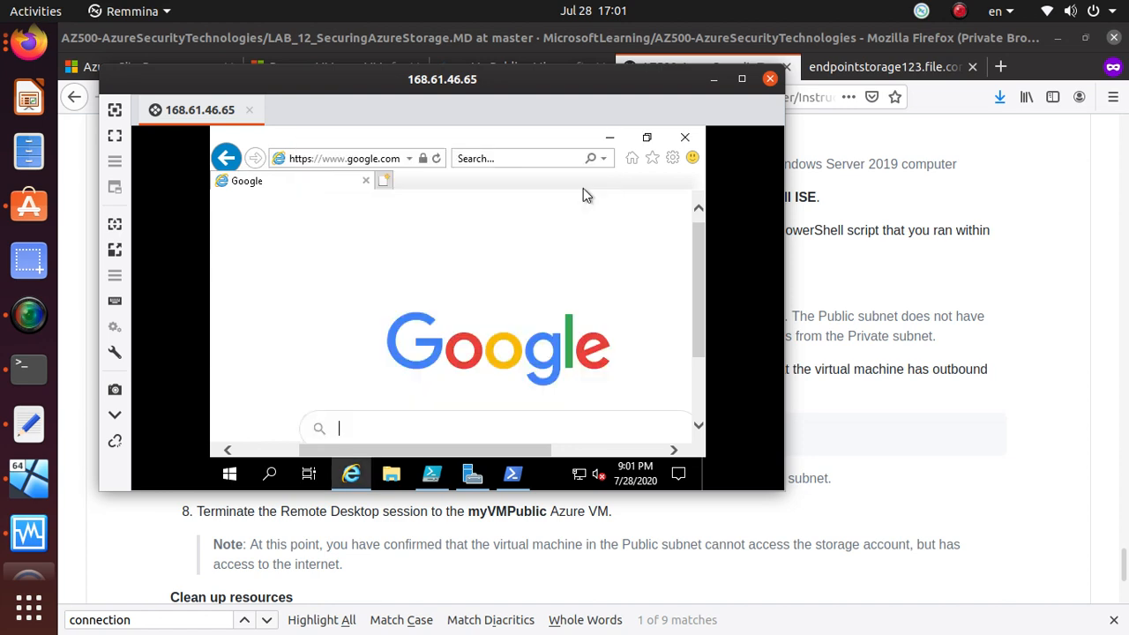
Switch back to the lab instructions in Firefox to review the closing steps for myVmPublic.
{"action": "left_click", "coordinate": [594, 508]}
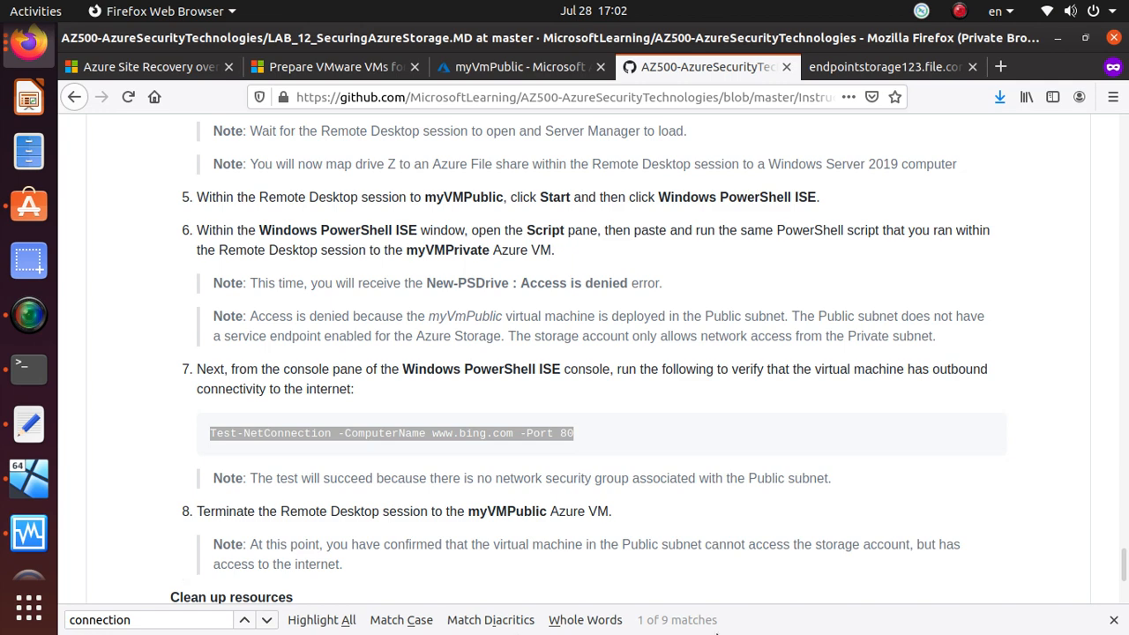
{"action": "left_click", "coordinate": [29, 317]}
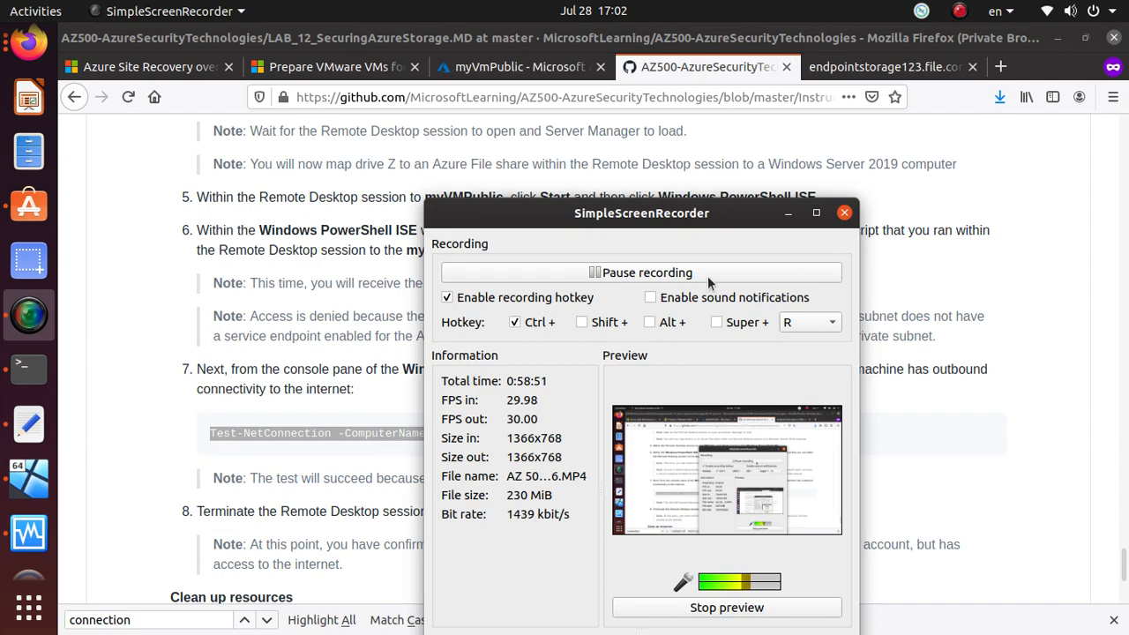